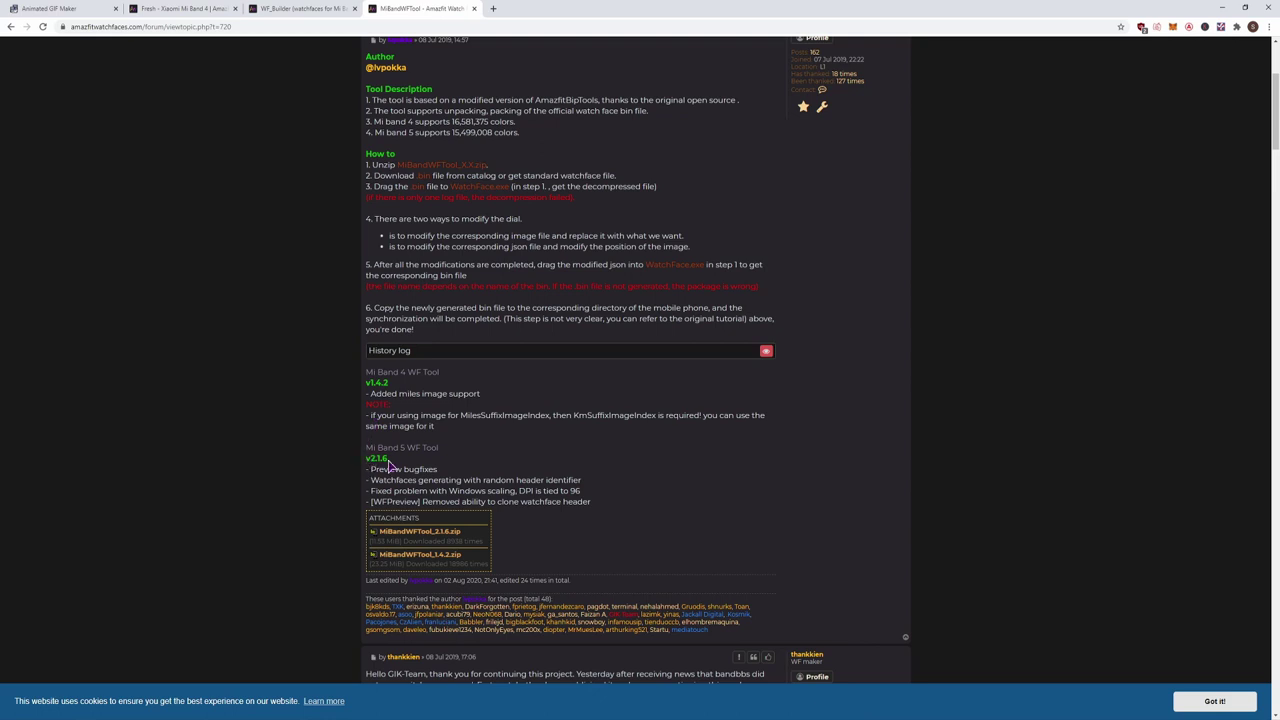
# Highlight the Mi Band 5 WF Tool heading in the MiBandWFTool forum post
pyautogui.moveTo(364, 455); pyautogui.dragTo(441, 452)
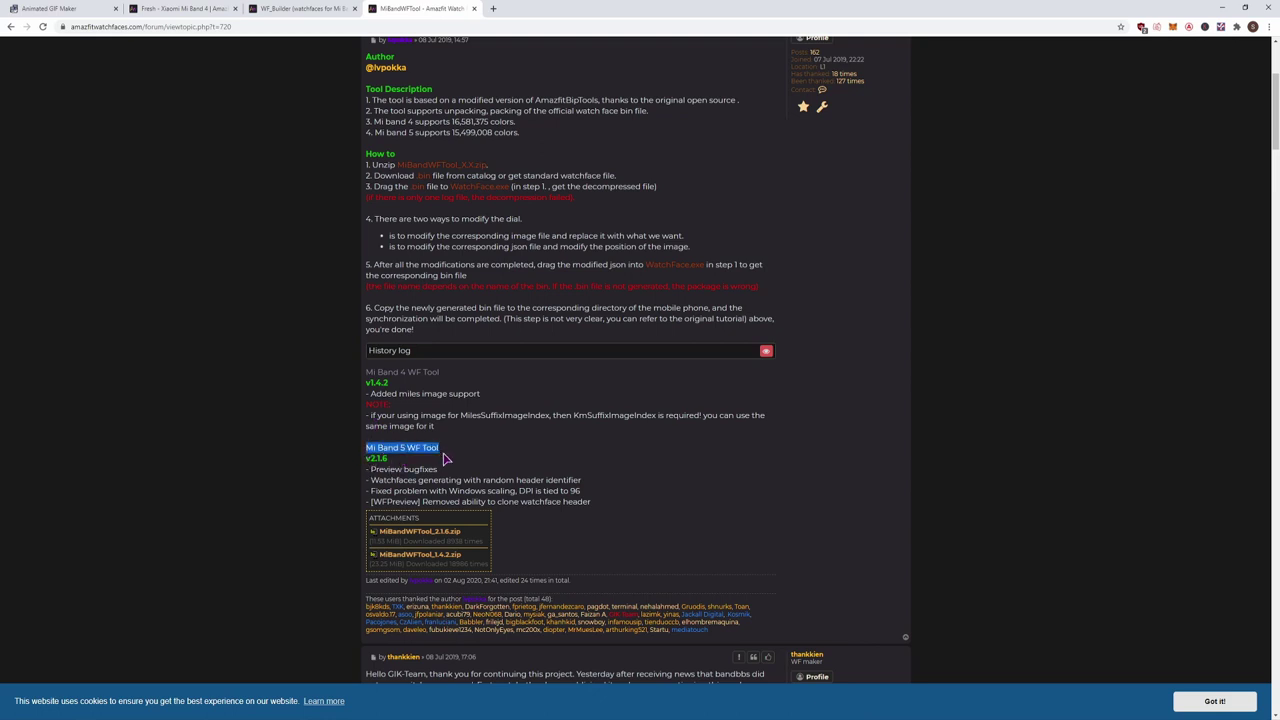
pyautogui.hotkey('ctrl', 'shift', 'Tab')
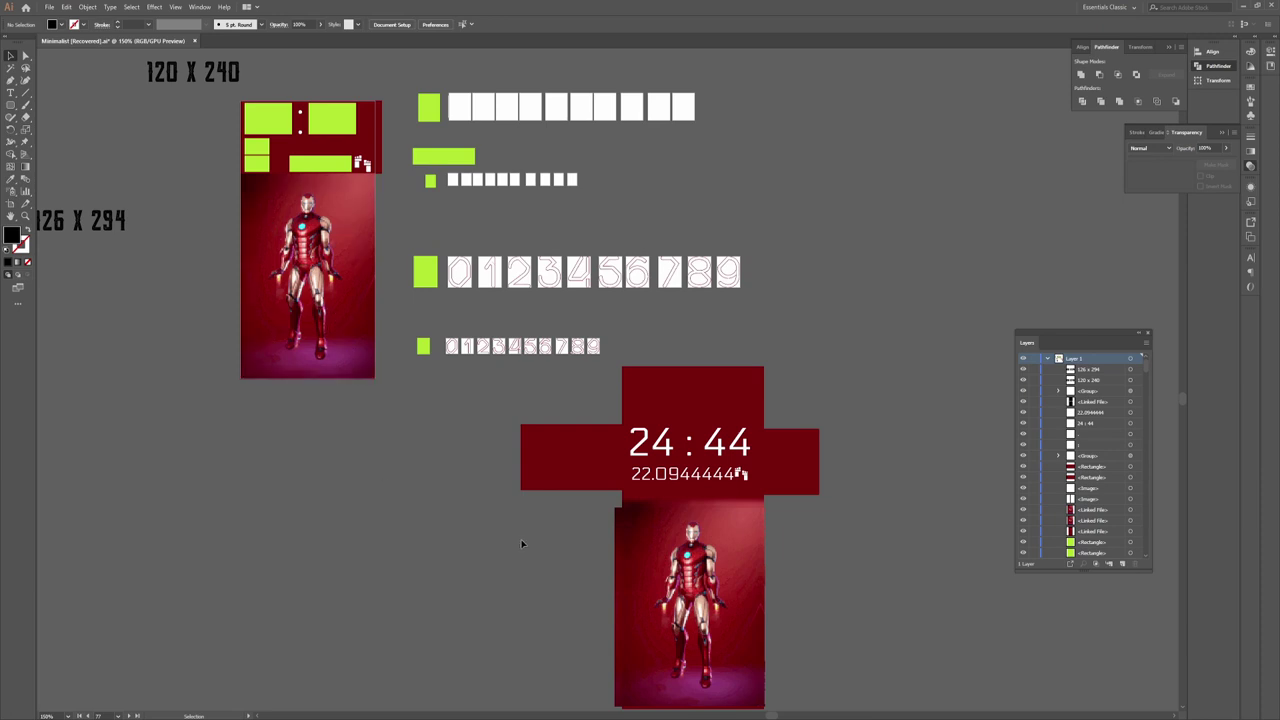
# Switch to File Explorer, preview ironman_packed_animated.gif in the ironman test bin folder, and return to the ironman night folder
pyautogui.hotkey('alt', 'Tab')
pyautogui.doubleClick(839, 173)
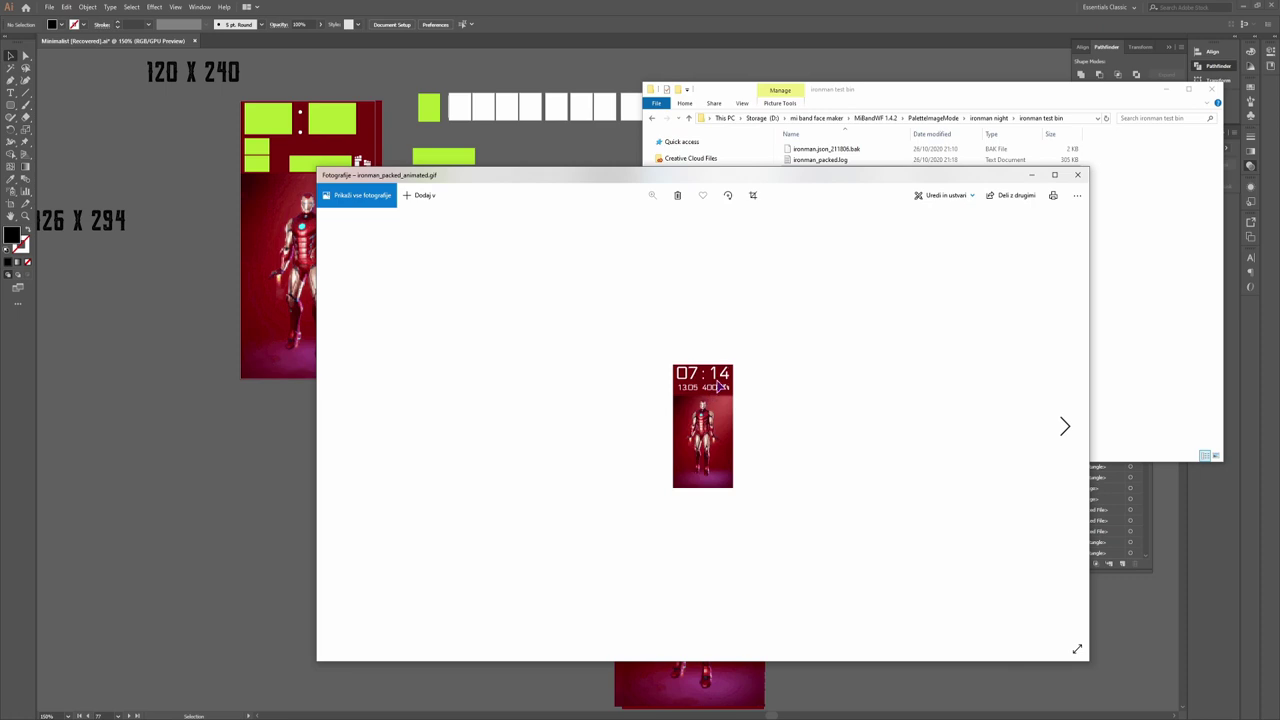
pyautogui.click(1078, 175)
pyautogui.hotkey('alt', 'Left')
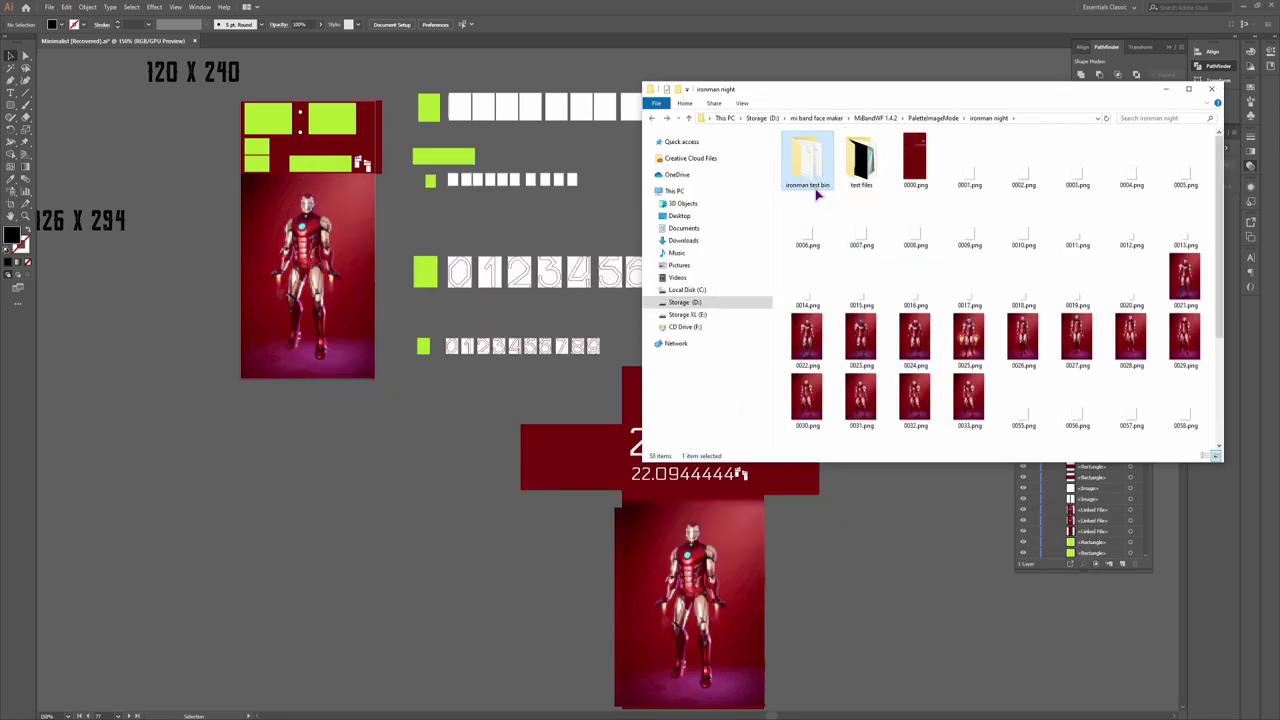
# Open the test files folder and select the animation frames 0001.png to 0028.png to check the set
pyautogui.doubleClick(861, 160)
pyautogui.click(861, 158)
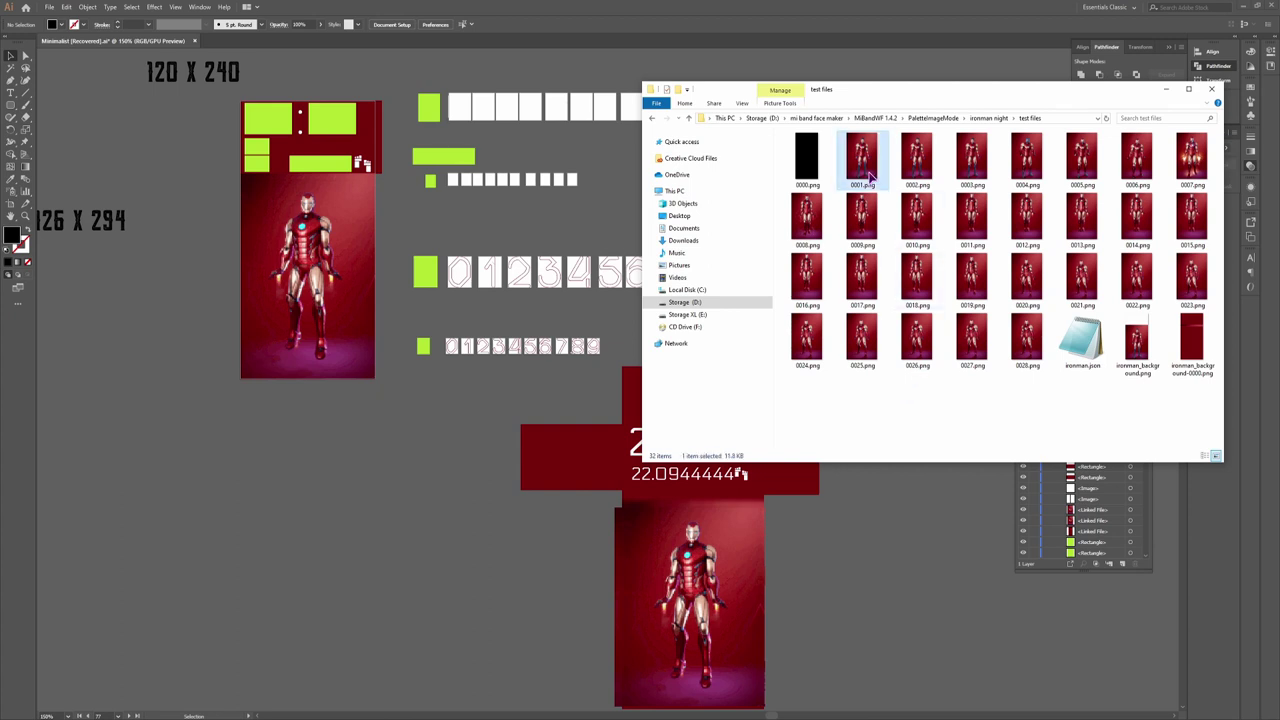
pyautogui.keyDown('shift'); pyautogui.click(1027, 340); pyautogui.keyUp('shift')
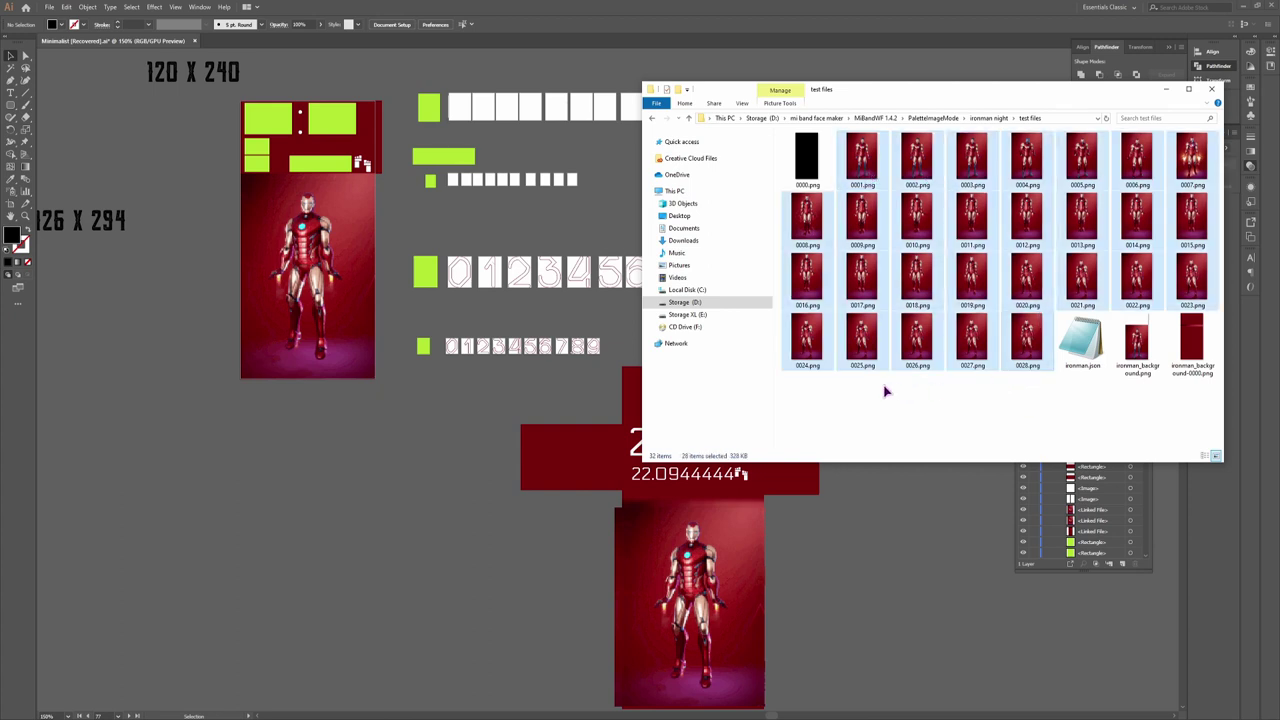
pyautogui.click(937, 400)
# Bring up the RawImageMode folder window and review the animation settings in ironman.json from the test files folder
pyautogui.hotkey('alt', 'Tab')
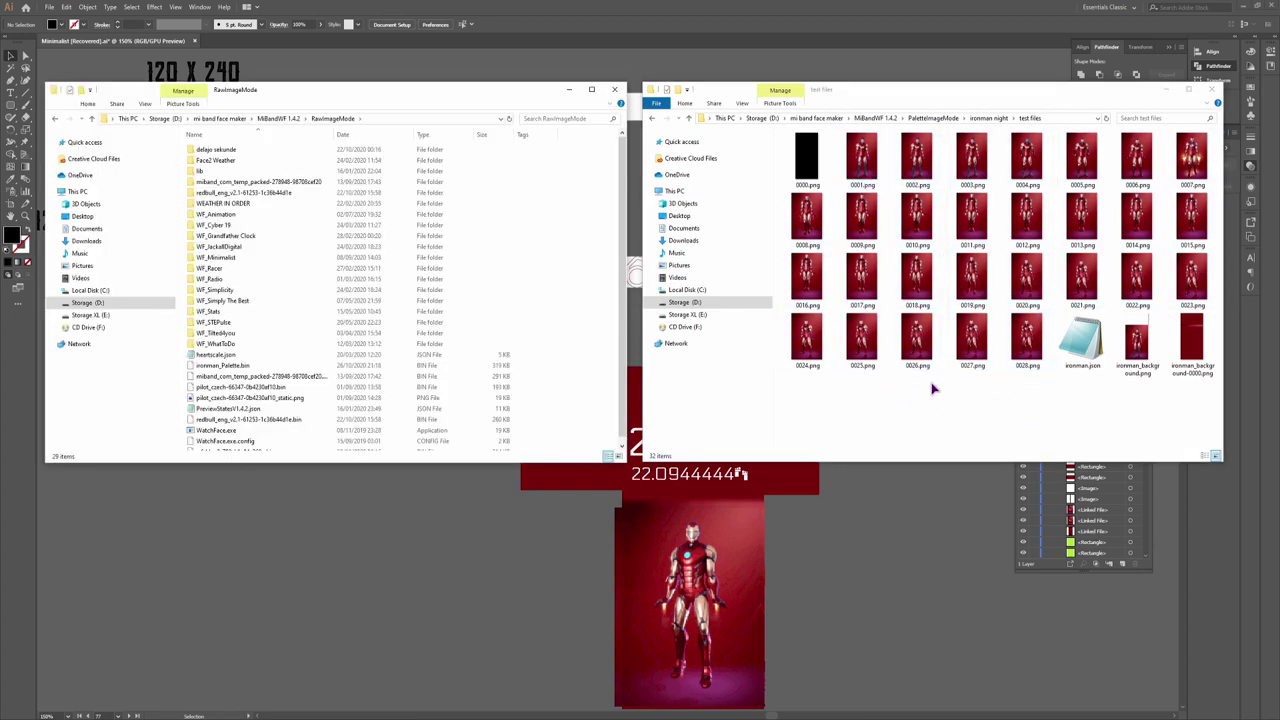
pyautogui.doubleClick(1072, 340)
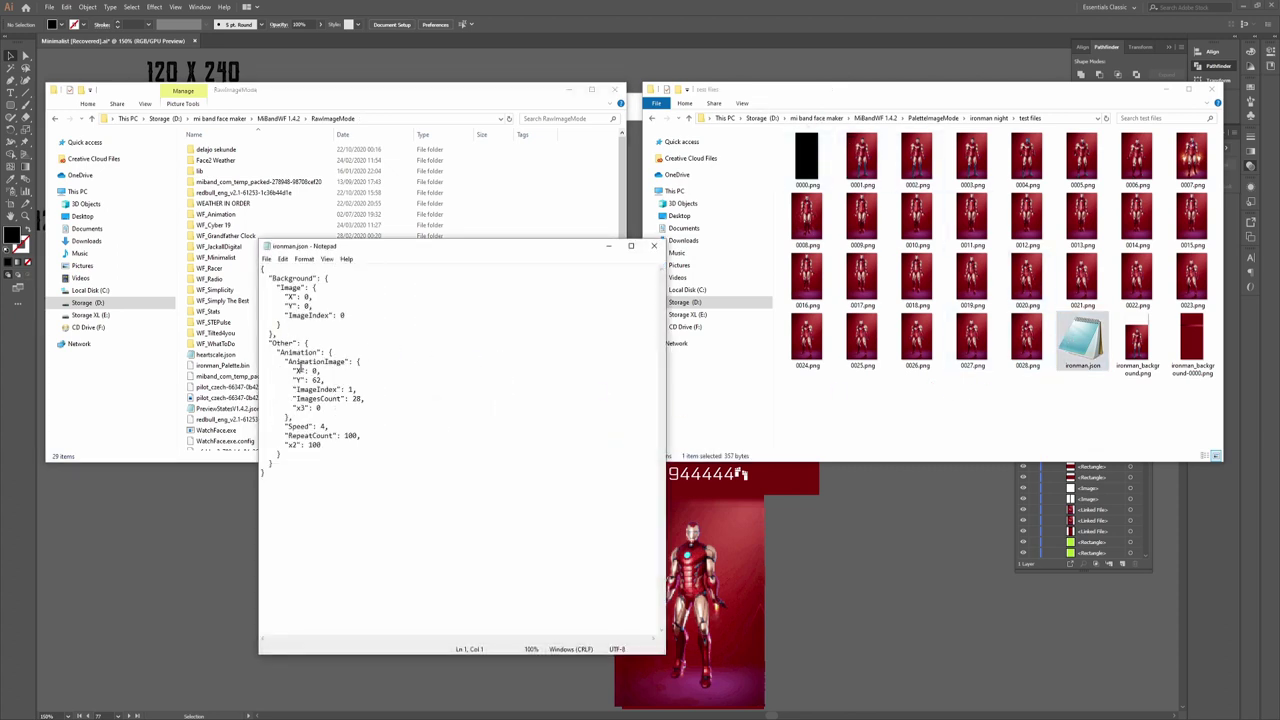
pyautogui.click(654, 245)
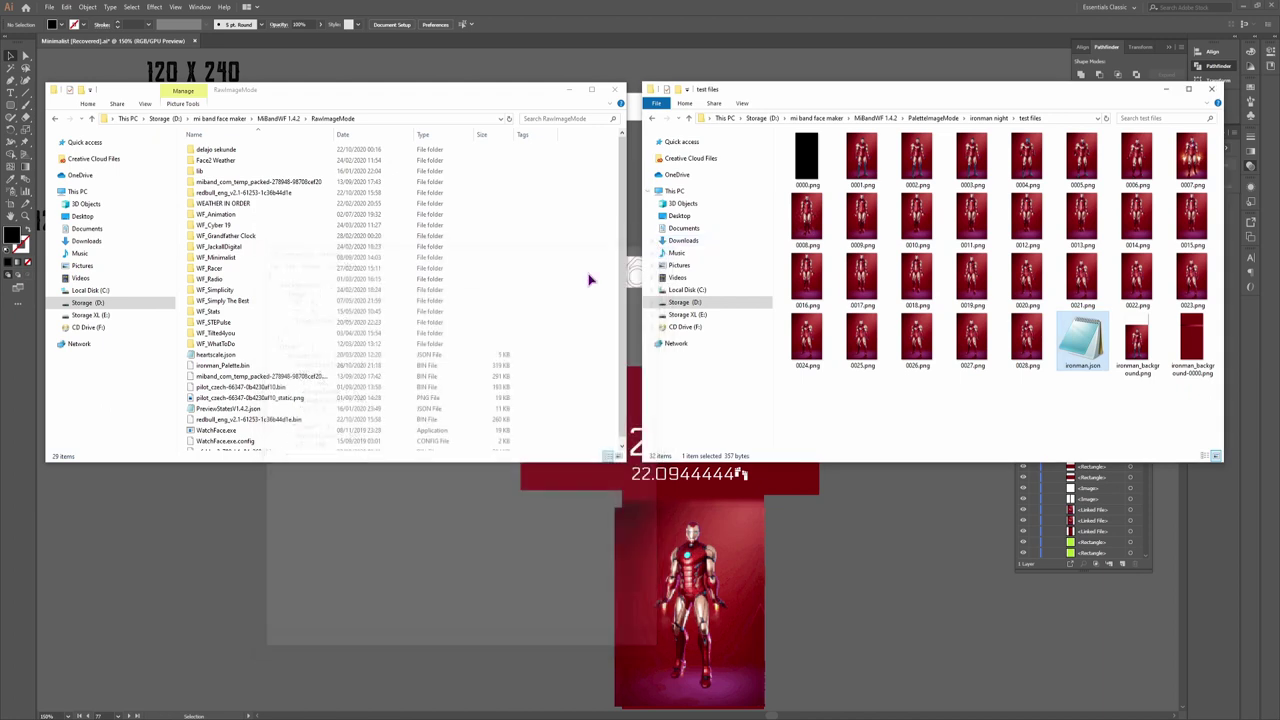
# Pack ironman.json with the RawImageMode folder's WatchFace.exe and read the size check at the end of ironman_packed.log
pyautogui.scroll(-1, 246, 351)
pyautogui.moveTo(1073, 358); pyautogui.dragTo(240, 427)
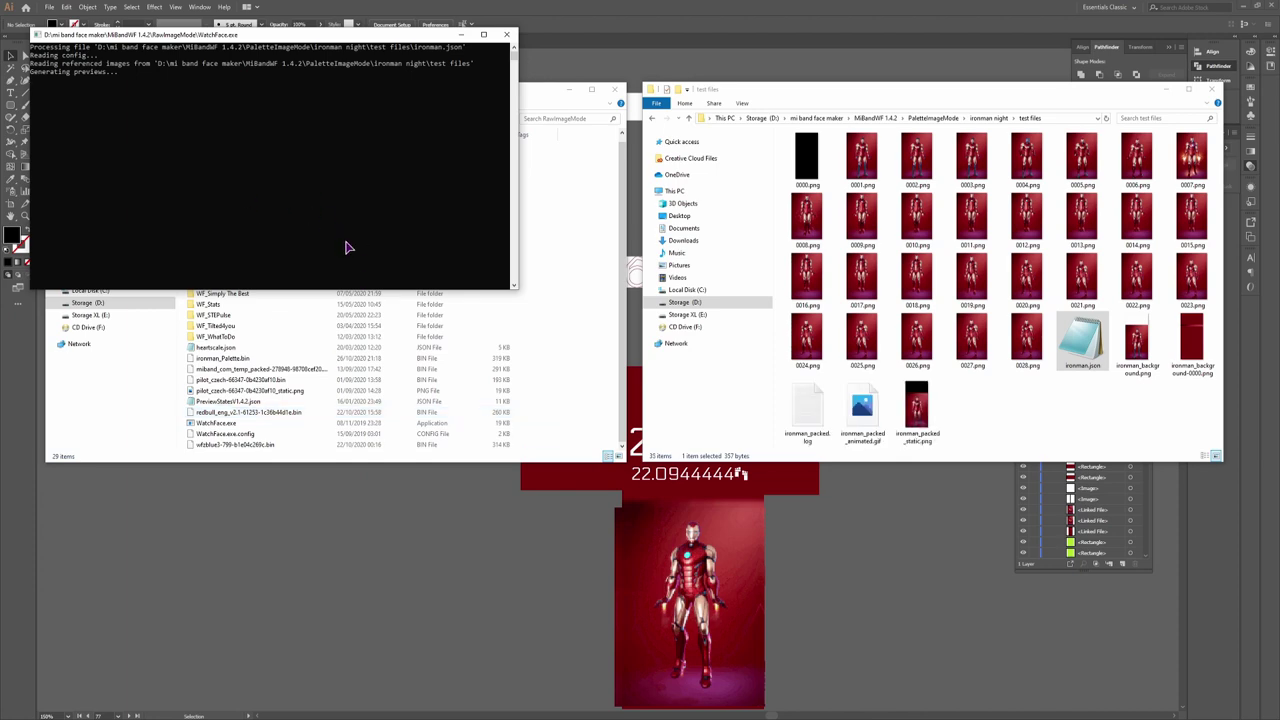
pyautogui.doubleClick(810, 412)
pyautogui.moveTo(662, 305); pyautogui.dragTo(663, 610)
pyautogui.moveTo(488, 639); pyautogui.dragTo(605, 640)
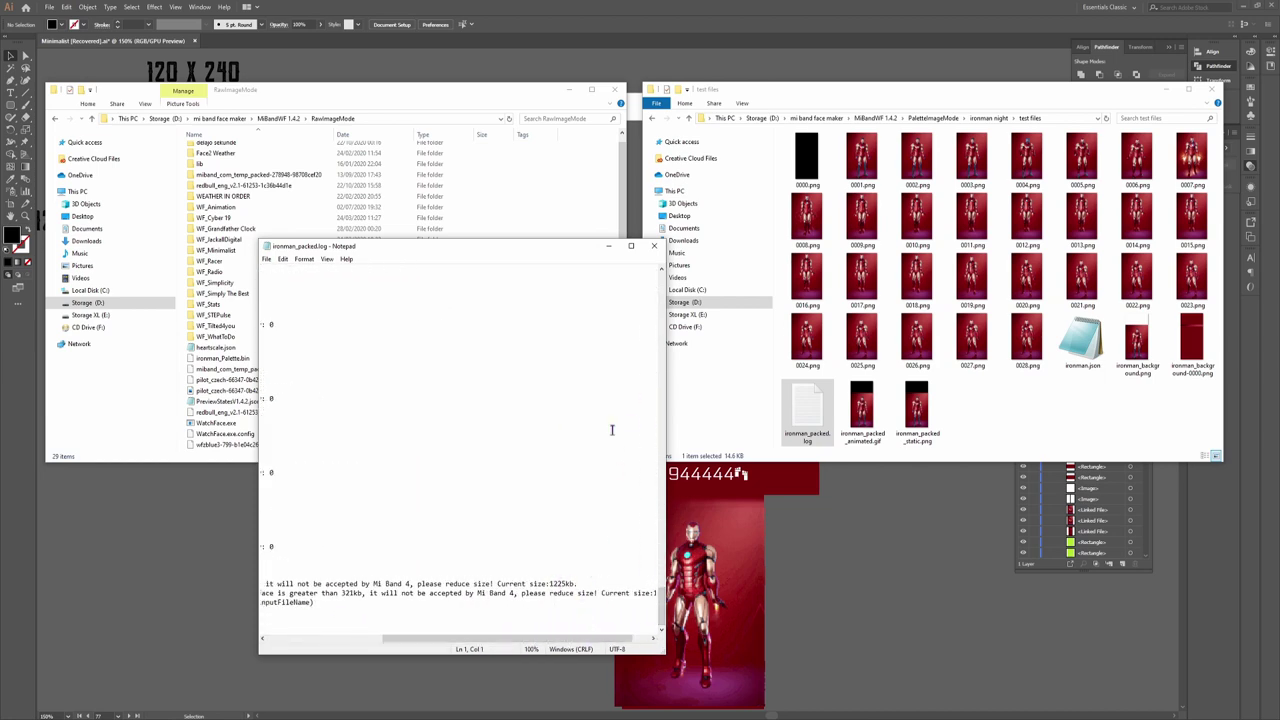
pyautogui.click(654, 246)
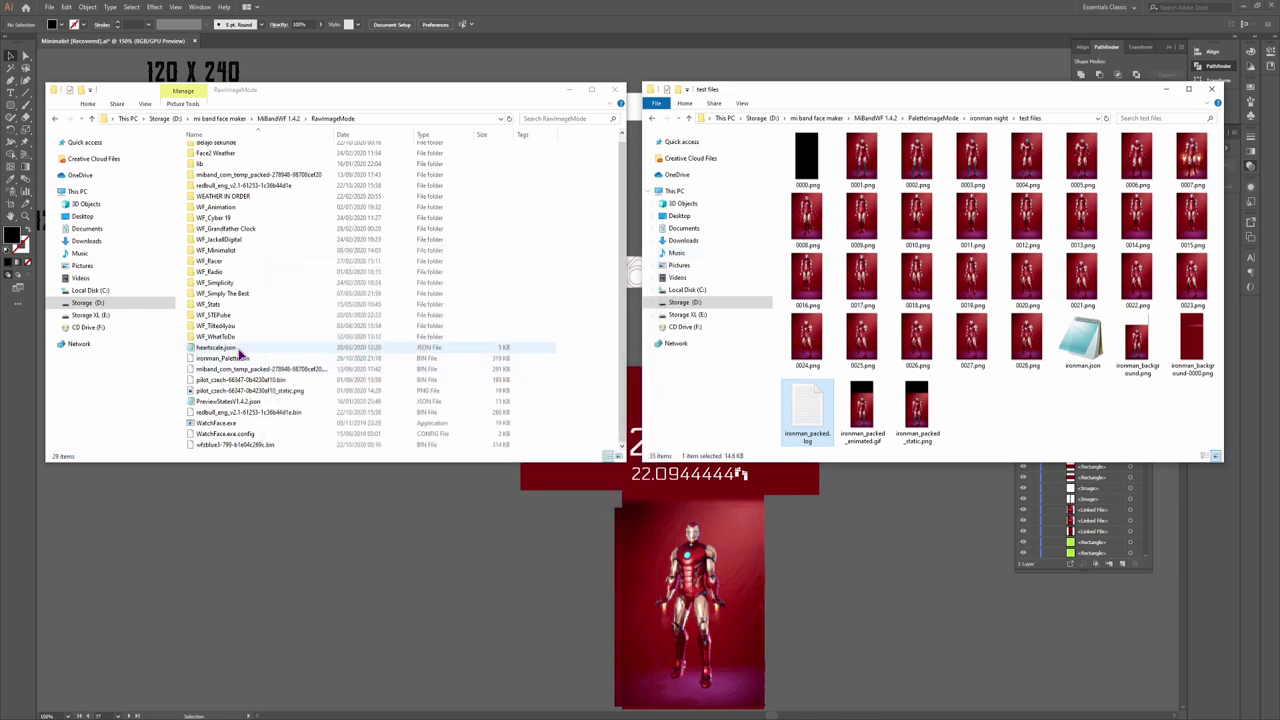
# Pack ironman.json with the PaletteImageMode folder's WatchFace.exe and preview the generated ironman_packed_animated.gif
pyautogui.hotkey('alt', 'Left')
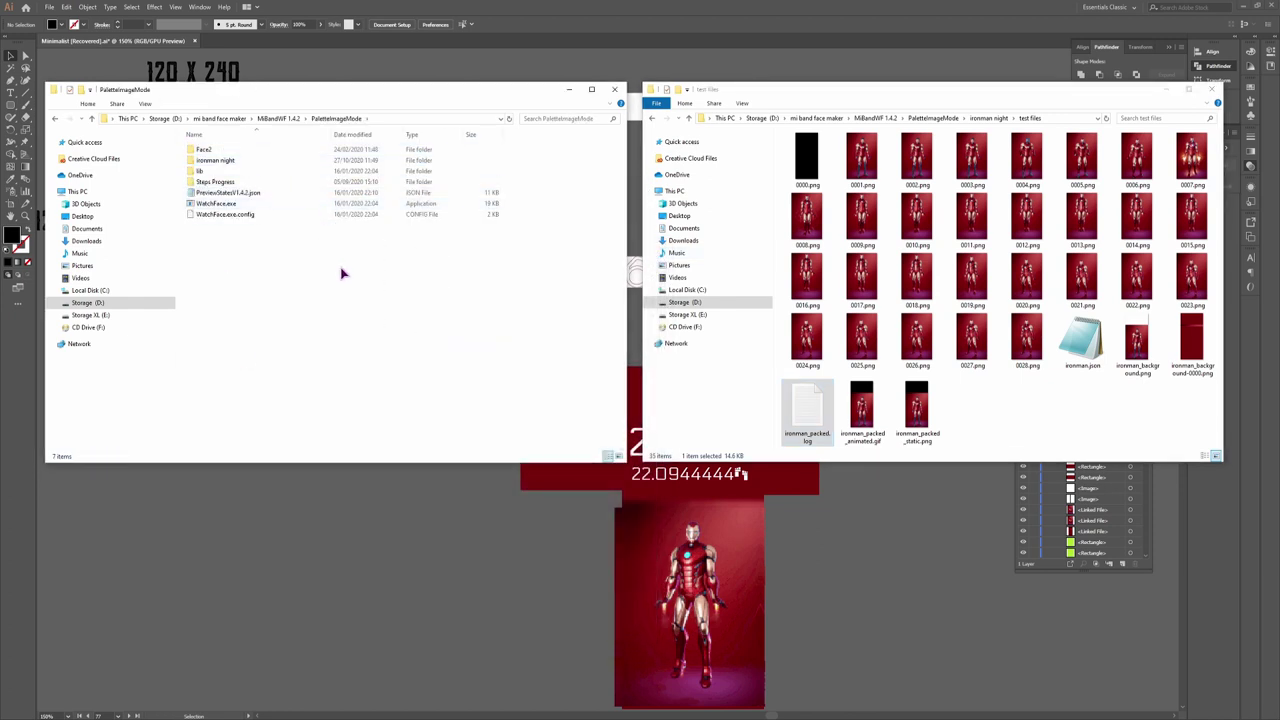
pyautogui.moveTo(1082, 345); pyautogui.dragTo(220, 207)
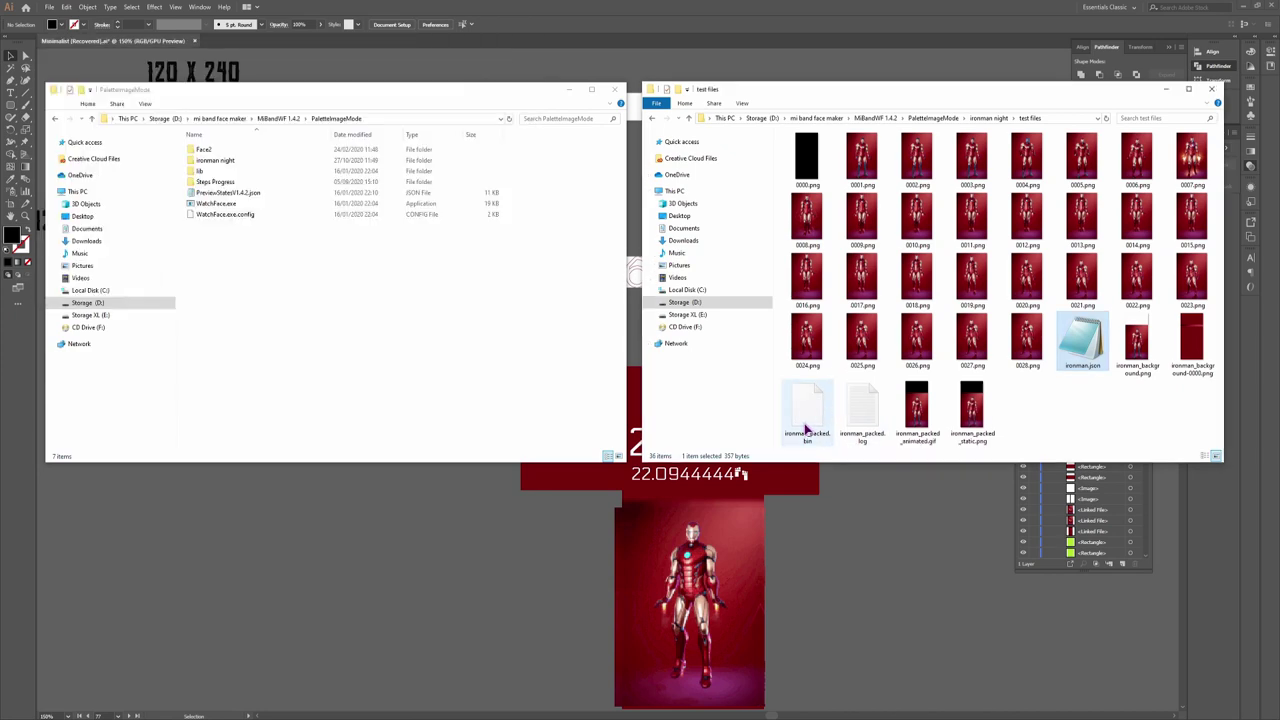
pyautogui.doubleClick(916, 408)
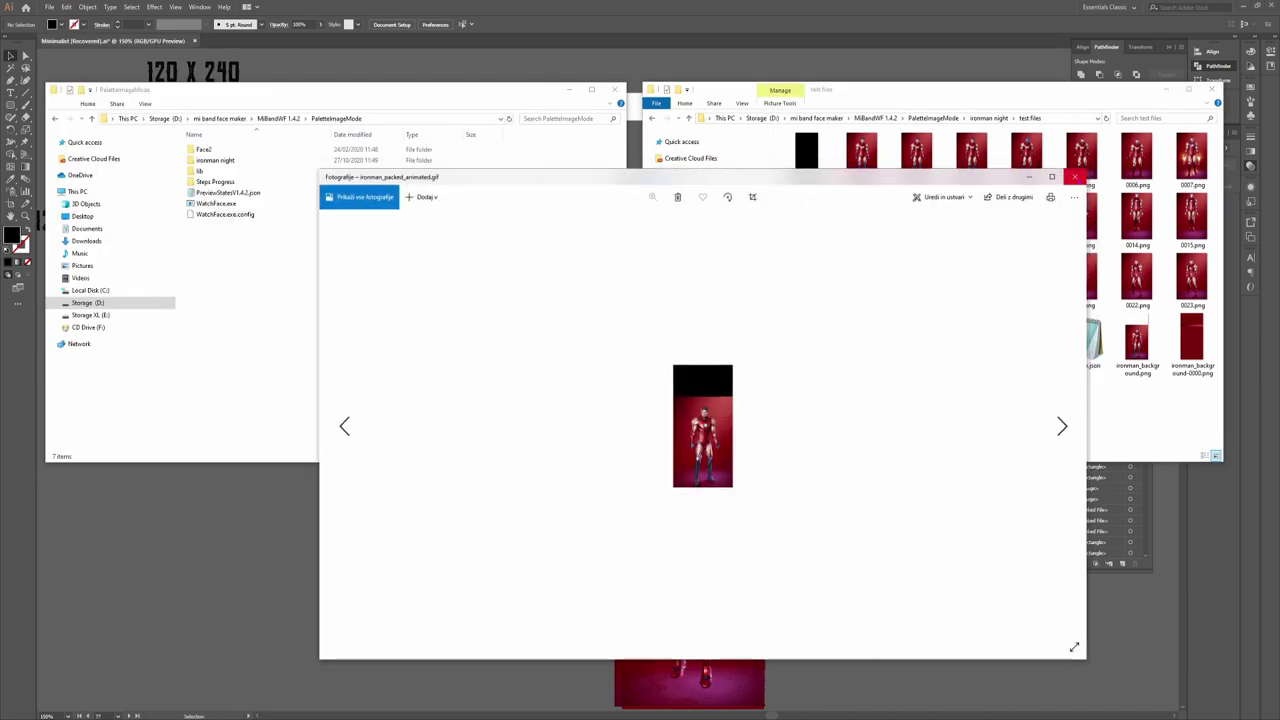
pyautogui.click(1077, 175)
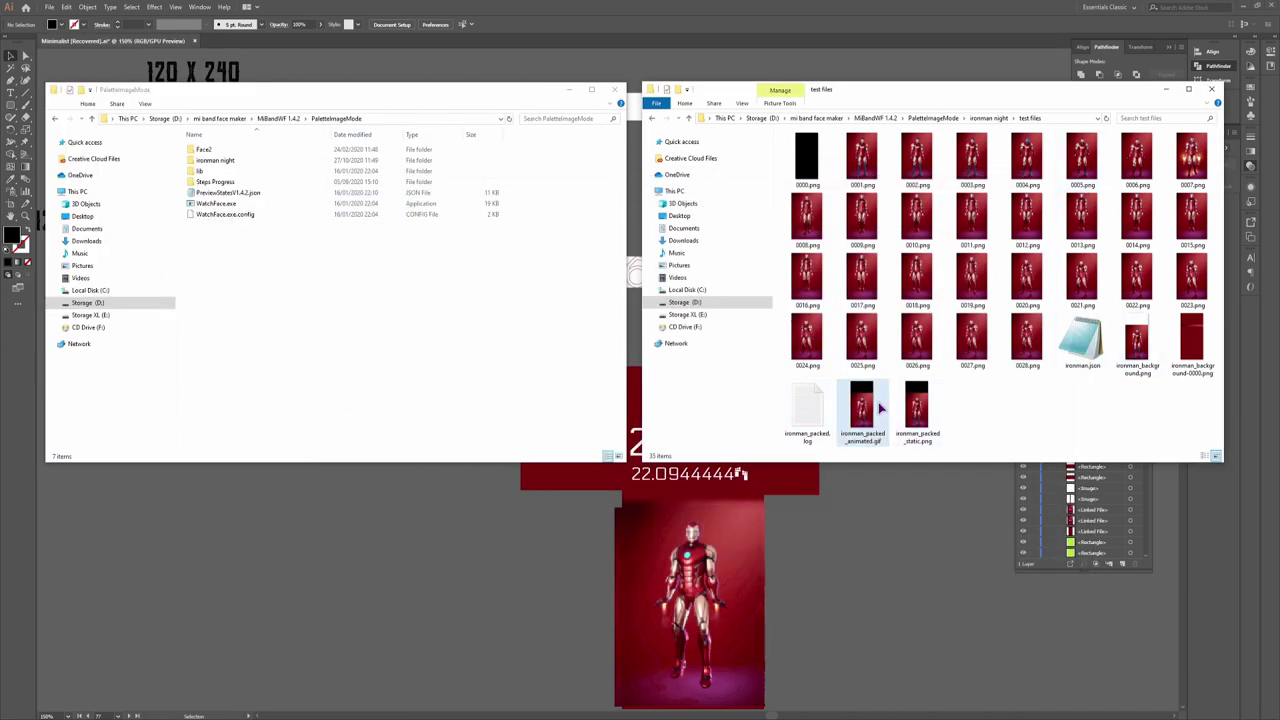
# Read the watch face size check at the end of the palette mode ironman_packed.log
pyautogui.doubleClick(808, 408)
pyautogui.moveTo(660, 283); pyautogui.dragTo(660, 630)
pyautogui.moveTo(504, 638); pyautogui.dragTo(615, 640)
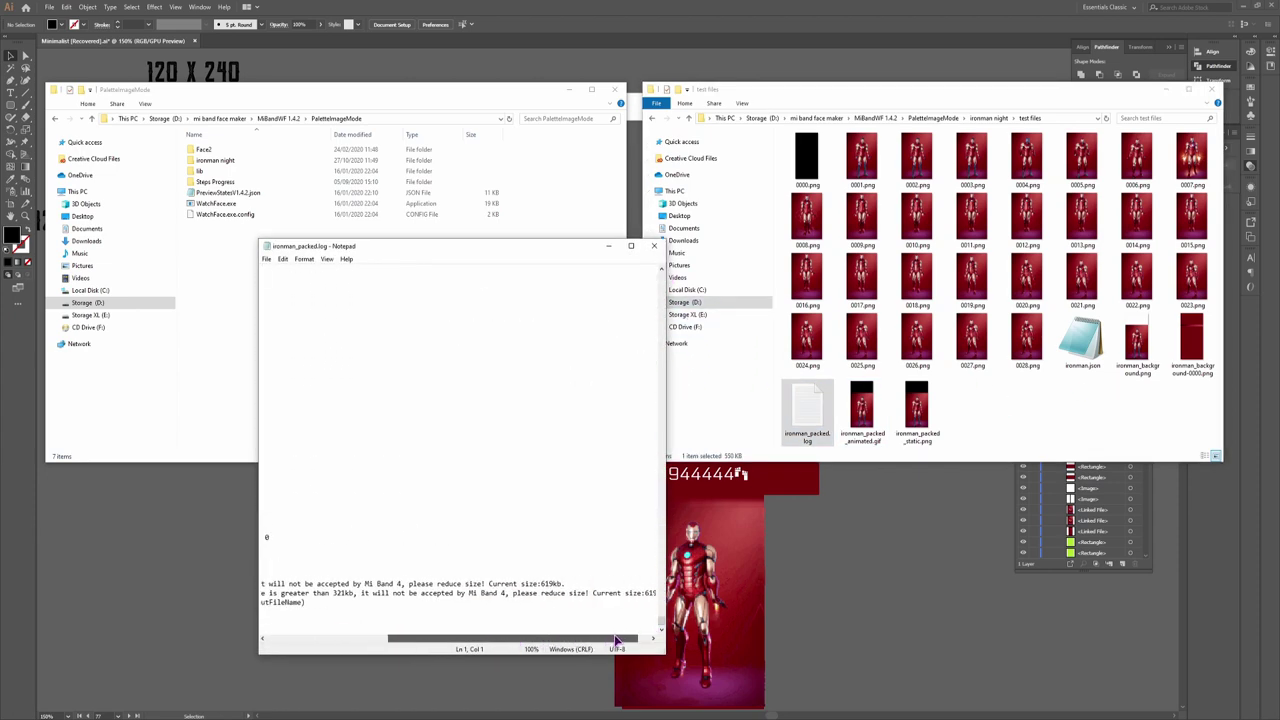
pyautogui.click(655, 246)
# Check the pixel dimensions of frame 0001.png in its file properties
pyautogui.click(862, 155)
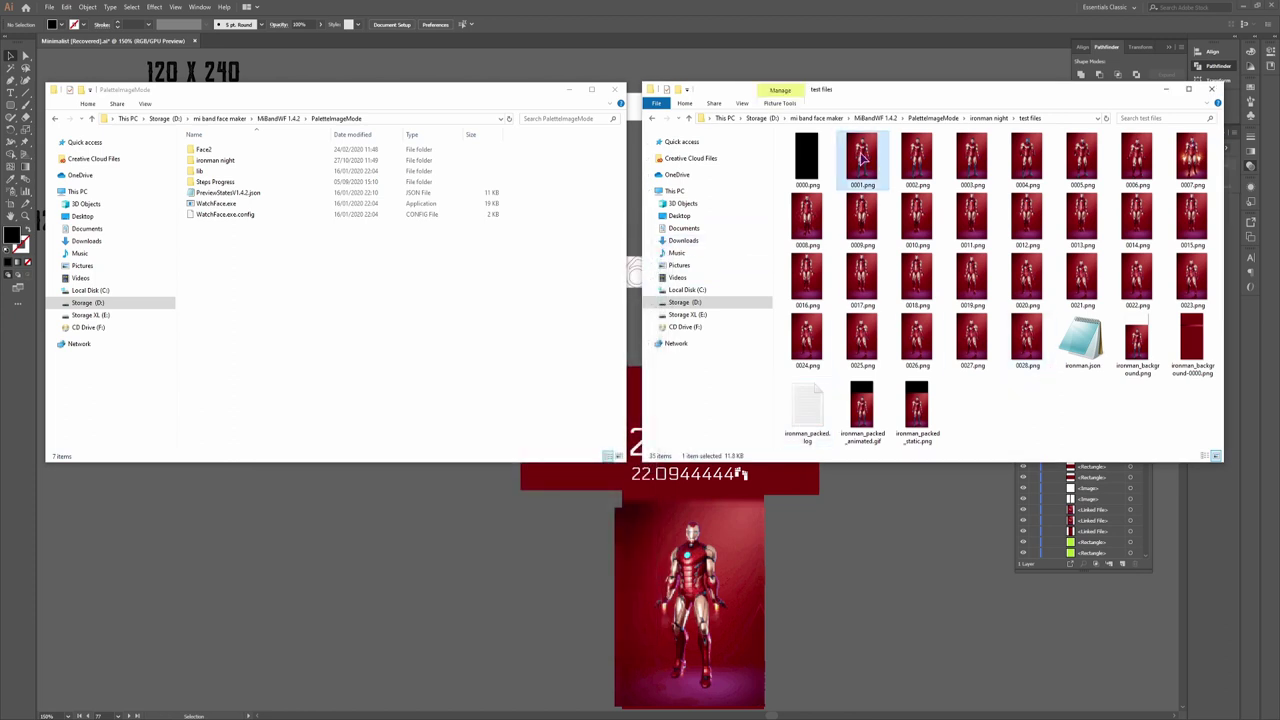
pyautogui.rightClick(862, 155)
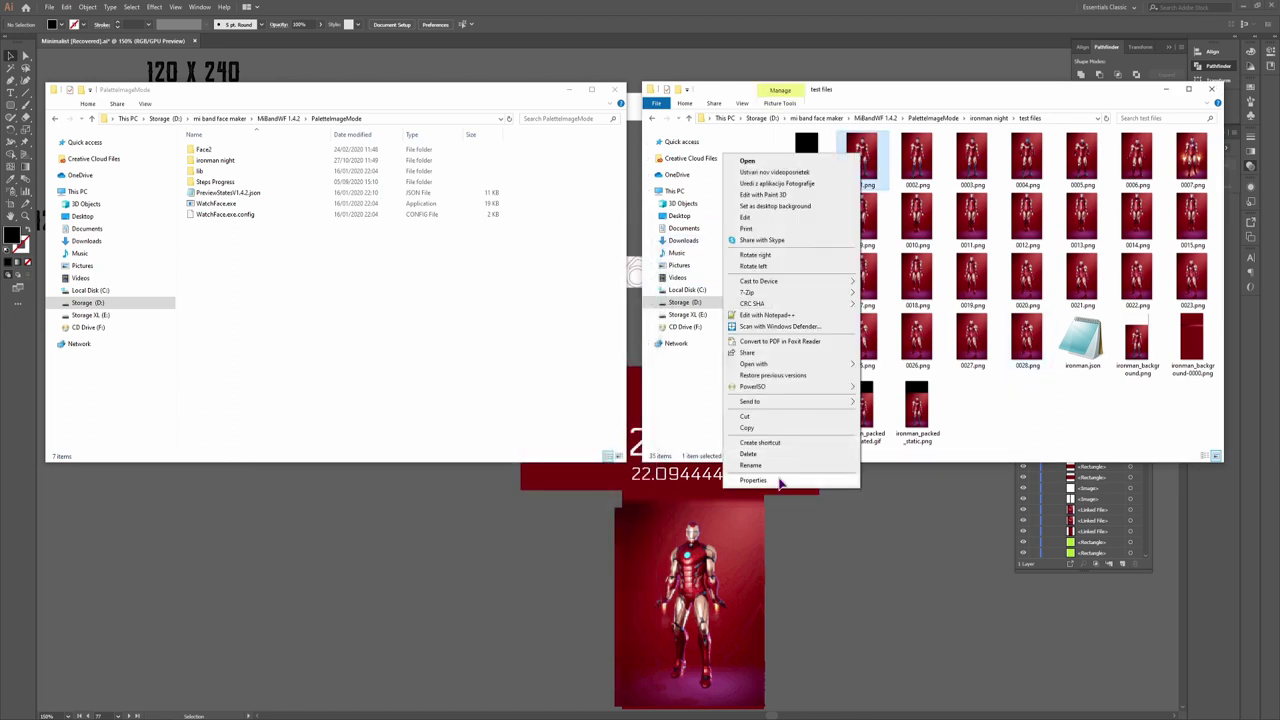
pyautogui.click(780, 478)
pyautogui.click(928, 178)
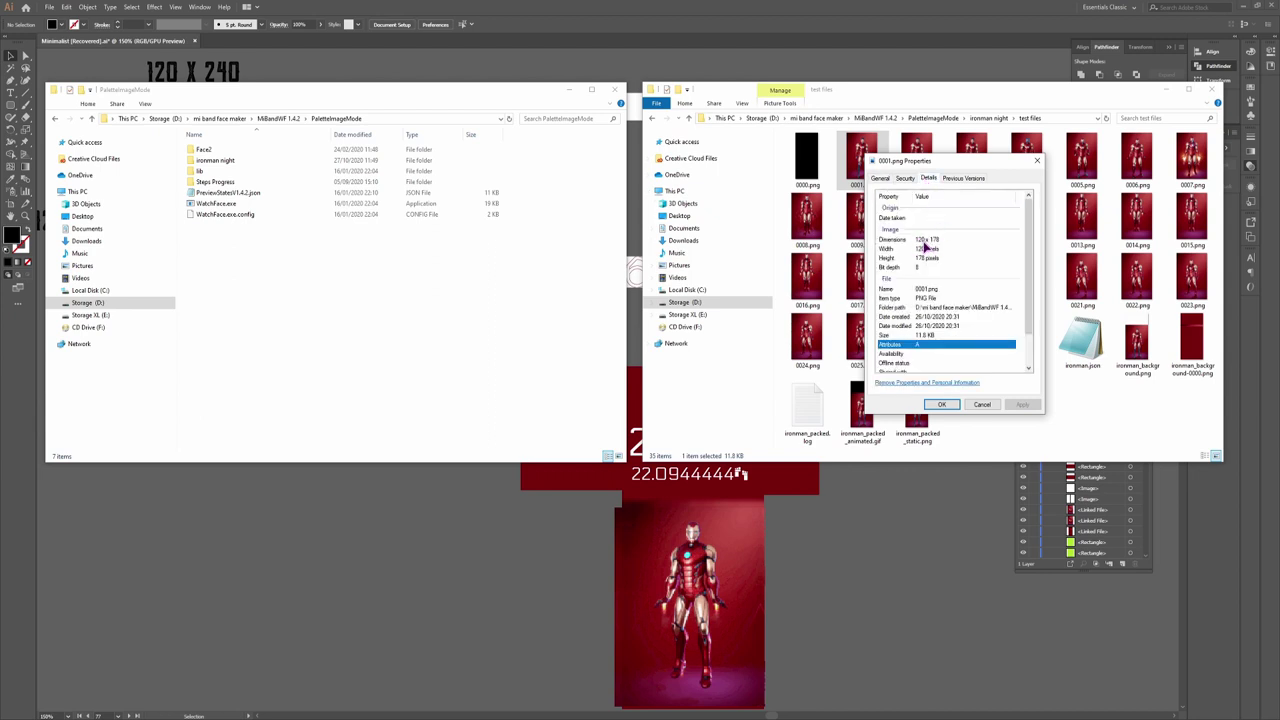
pyautogui.click(1037, 160)
# Switch to Illustrator and try moving the dark red rectangle off the upper area of the 120 x 240 watch face
pyautogui.click(559, 515)
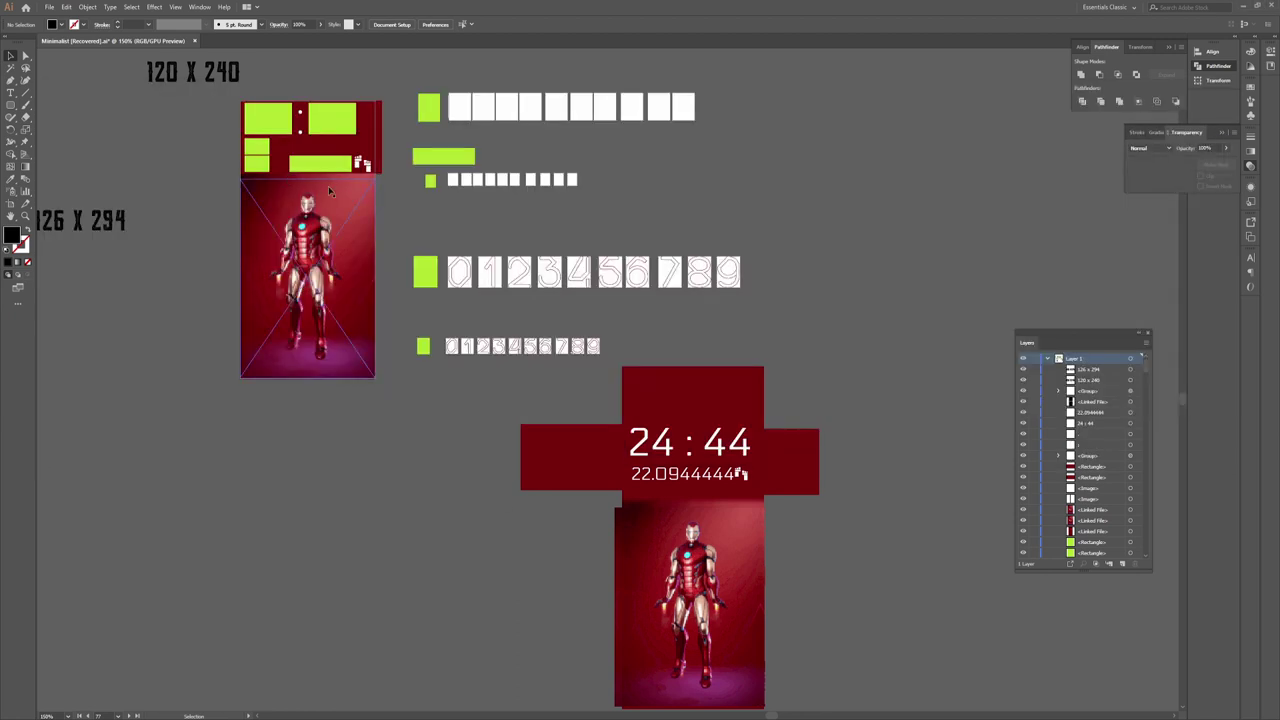
pyautogui.moveTo(352, 135); pyautogui.dragTo(148, 135)
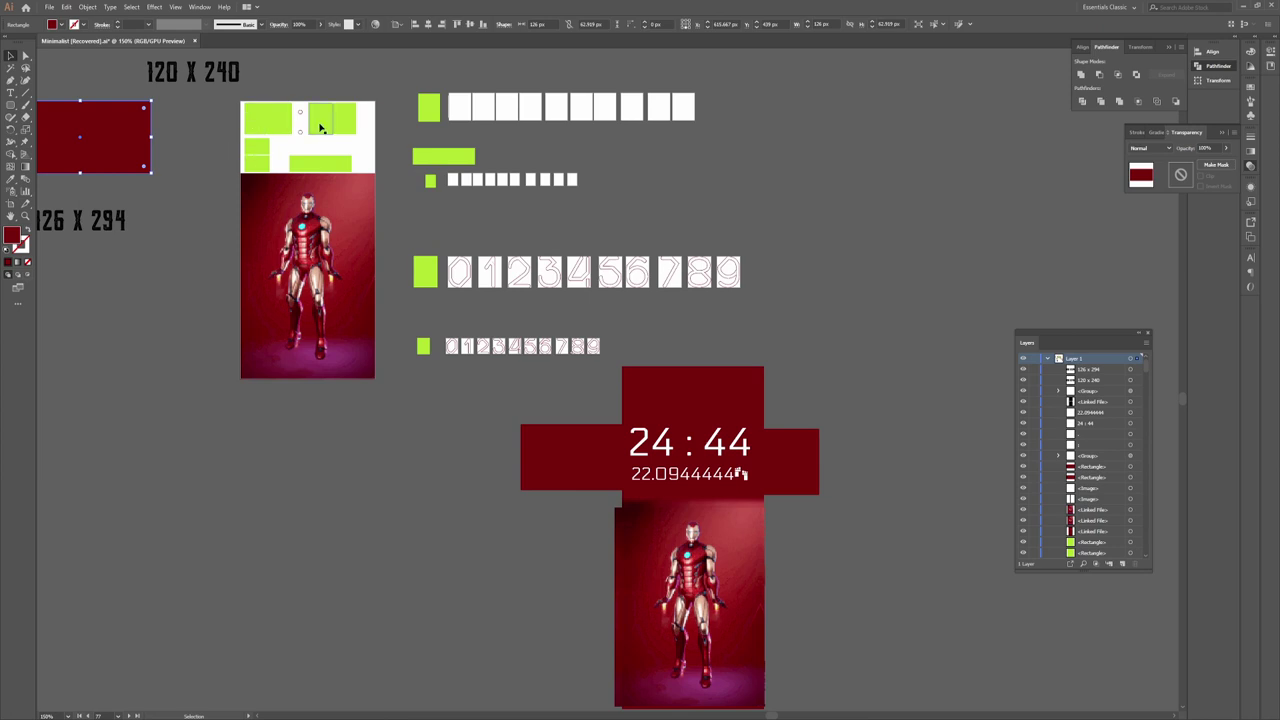
pyautogui.hotkey('ctrl', 'z')
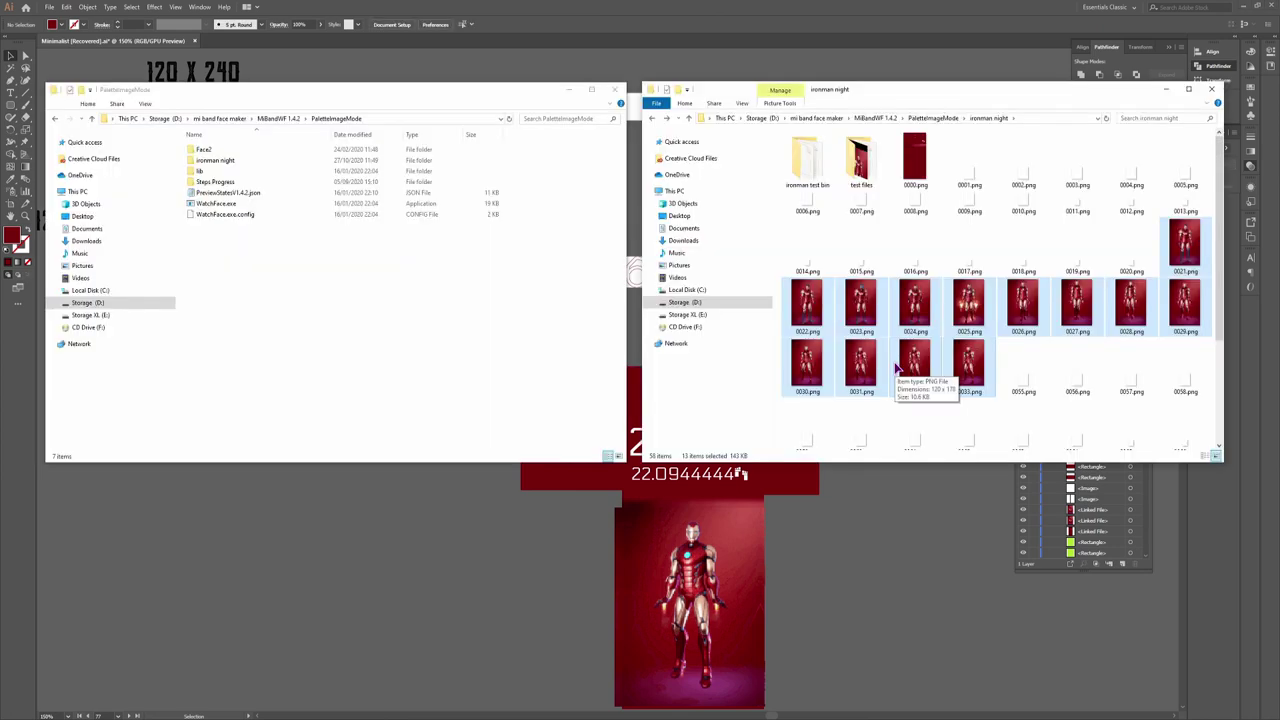
# View the animation frames 0021.png to 0033.png of the ironman night folder in sequence and compare them with the first frame
pyautogui.moveTo(895, 365); pyautogui.dragTo(1185, 282)
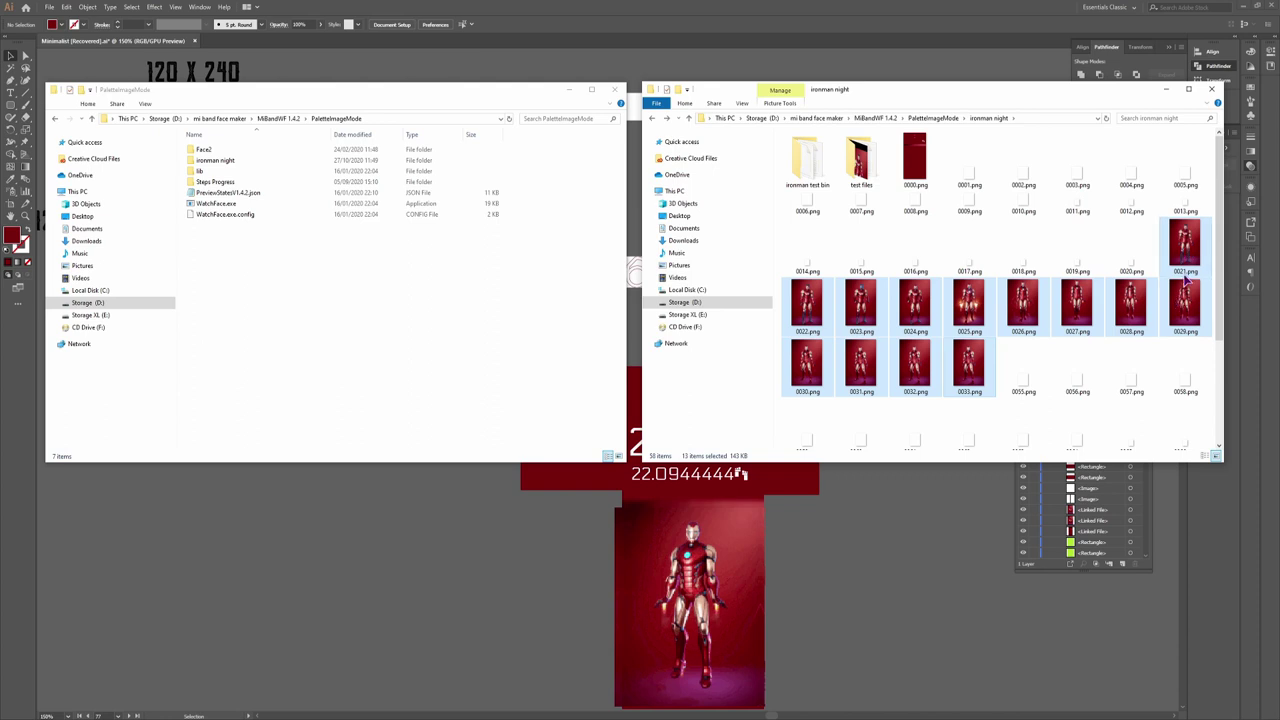
pyautogui.click(1045, 363)
pyautogui.doubleClick(1185, 257)
pyautogui.press('Right')
pyautogui.press('Right')
pyautogui.press('Right')
pyautogui.press('Right')
pyautogui.press('Right')
pyautogui.press('Right')
pyautogui.press('Right')
pyautogui.press('Right')
pyautogui.press('Right')
pyautogui.press('Right')
pyautogui.press('Right')
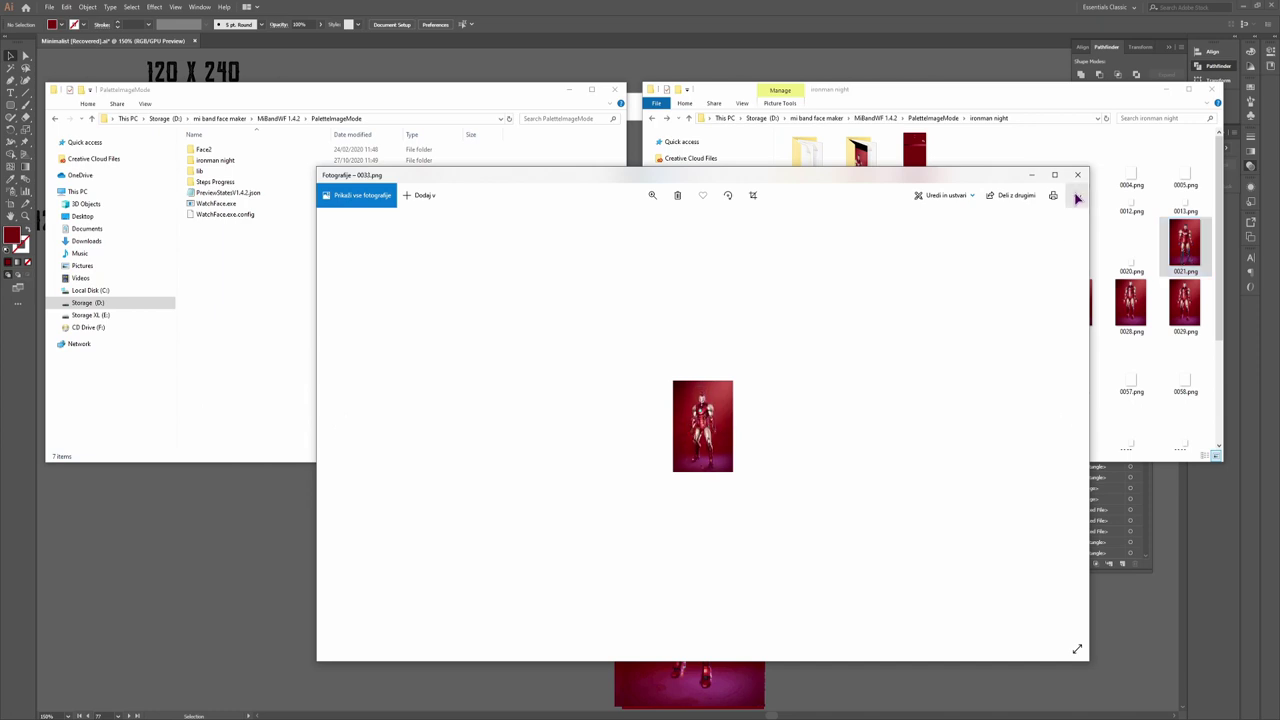
pyautogui.click(1077, 175)
pyautogui.doubleClick(1183, 248)
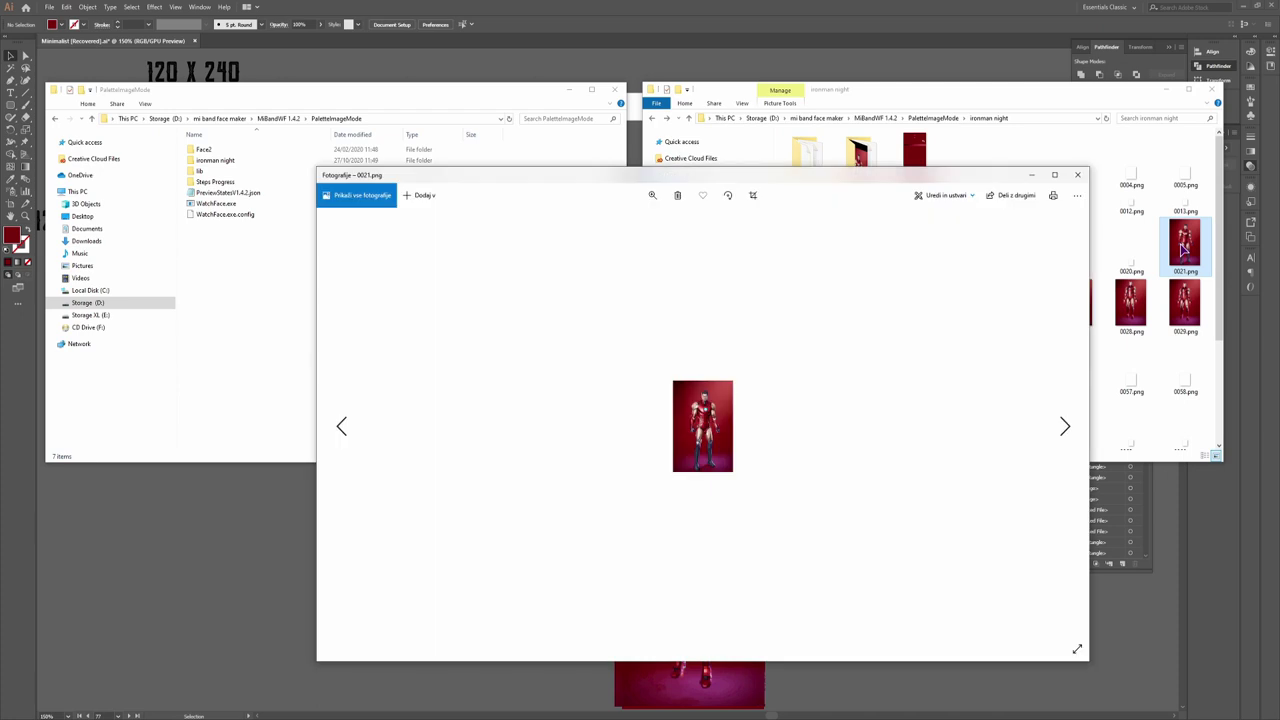
pyautogui.click(1077, 175)
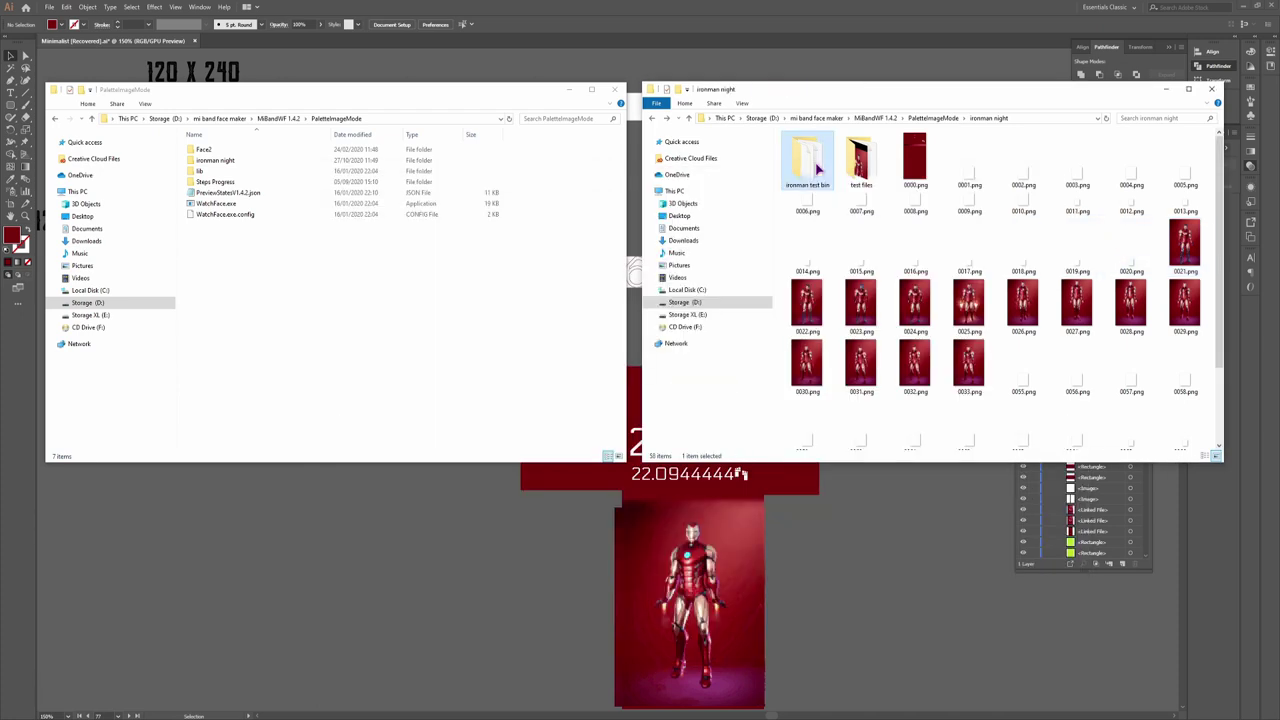
# Check the file size of ironman_Palette.bin in the ironman test bin folder and return to the ironman night folder
pyautogui.doubleClick(808, 152)
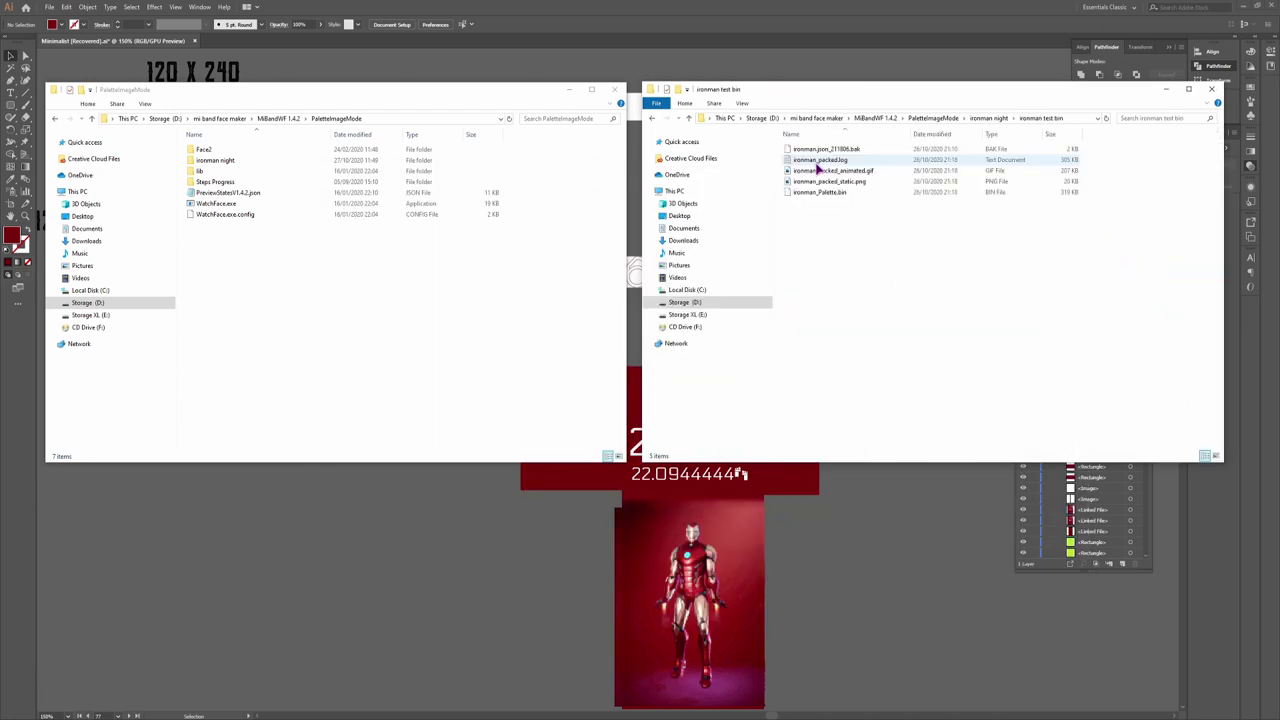
pyautogui.click(845, 193)
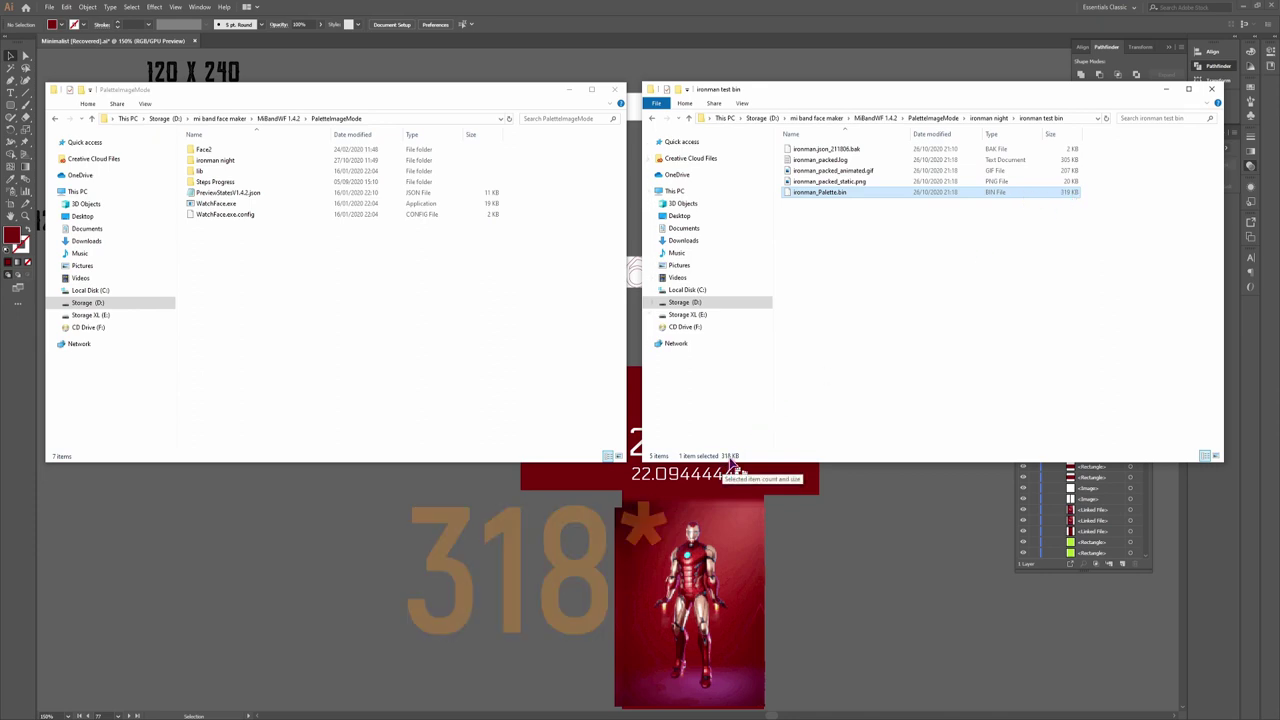
pyautogui.click(838, 210)
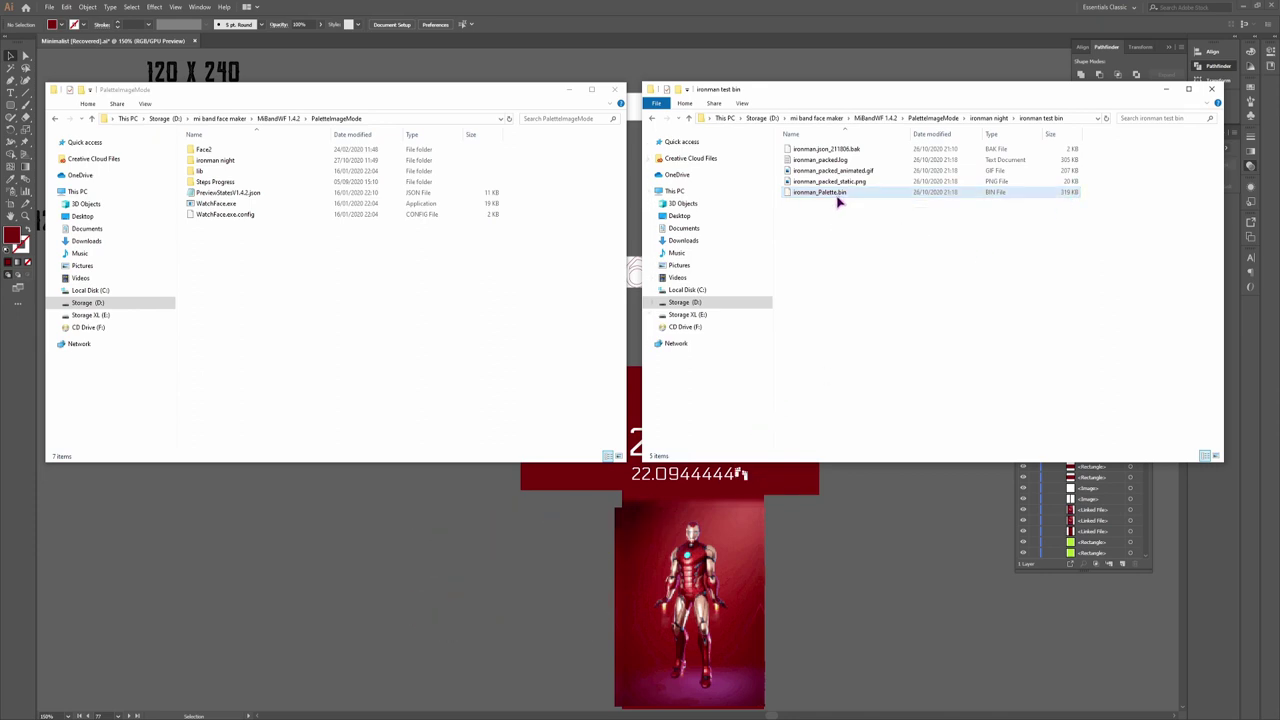
pyautogui.click(841, 196)
pyautogui.hotkey('alt', 'Left')
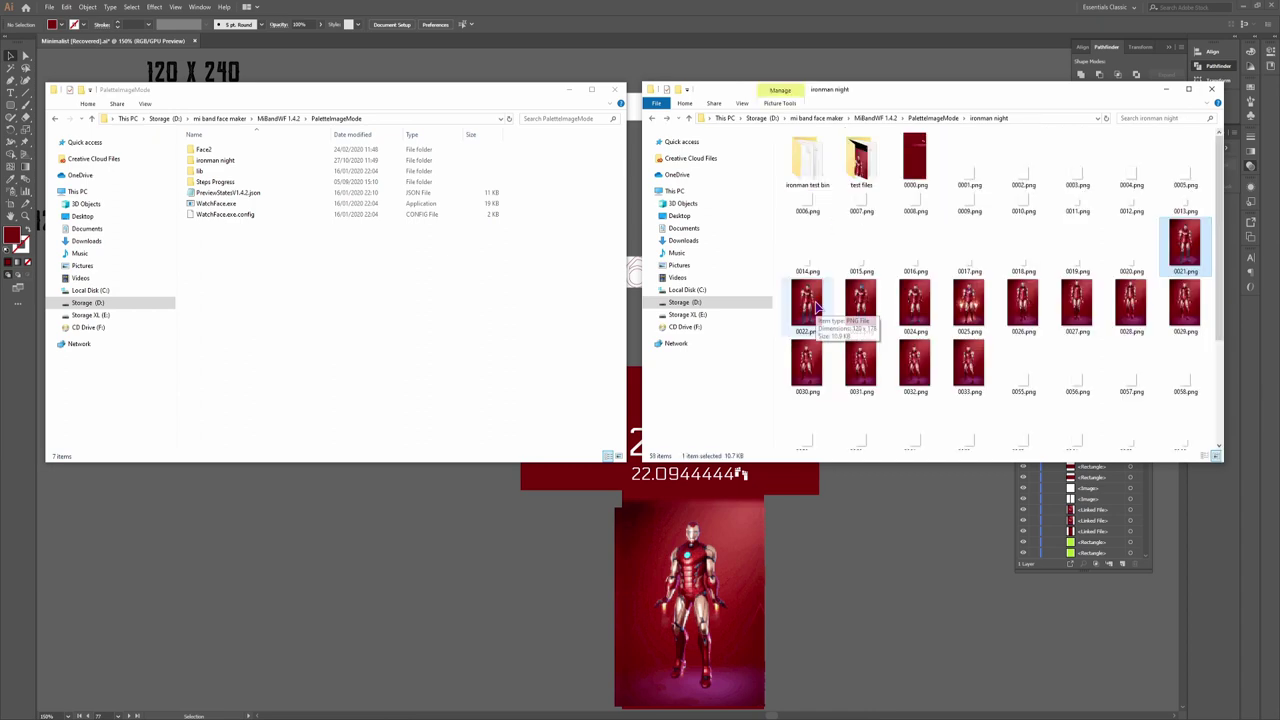
# Look over the ezgif Animated GIF Maker page and the ironman.json layout file in the ironman night folder
pyautogui.keyDown('shift'); pyautogui.click(958, 378); pyautogui.keyUp('shift')
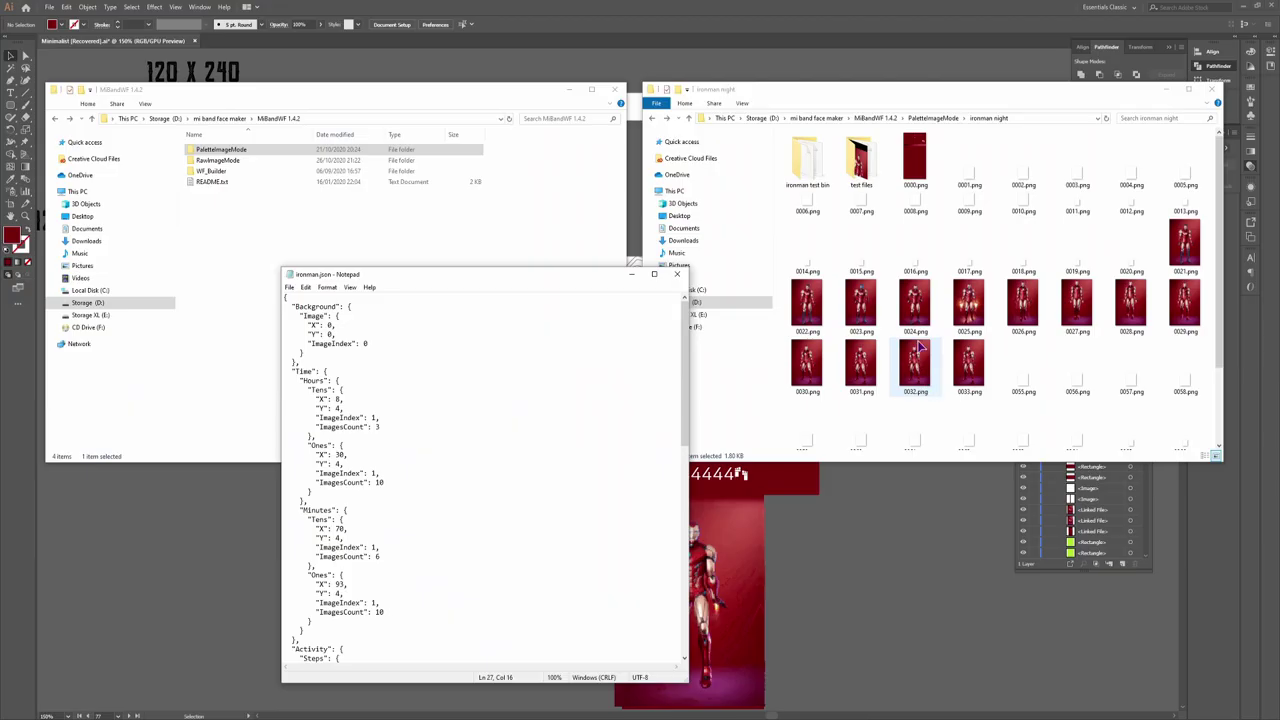
pyautogui.scroll(-2, 902, 343)
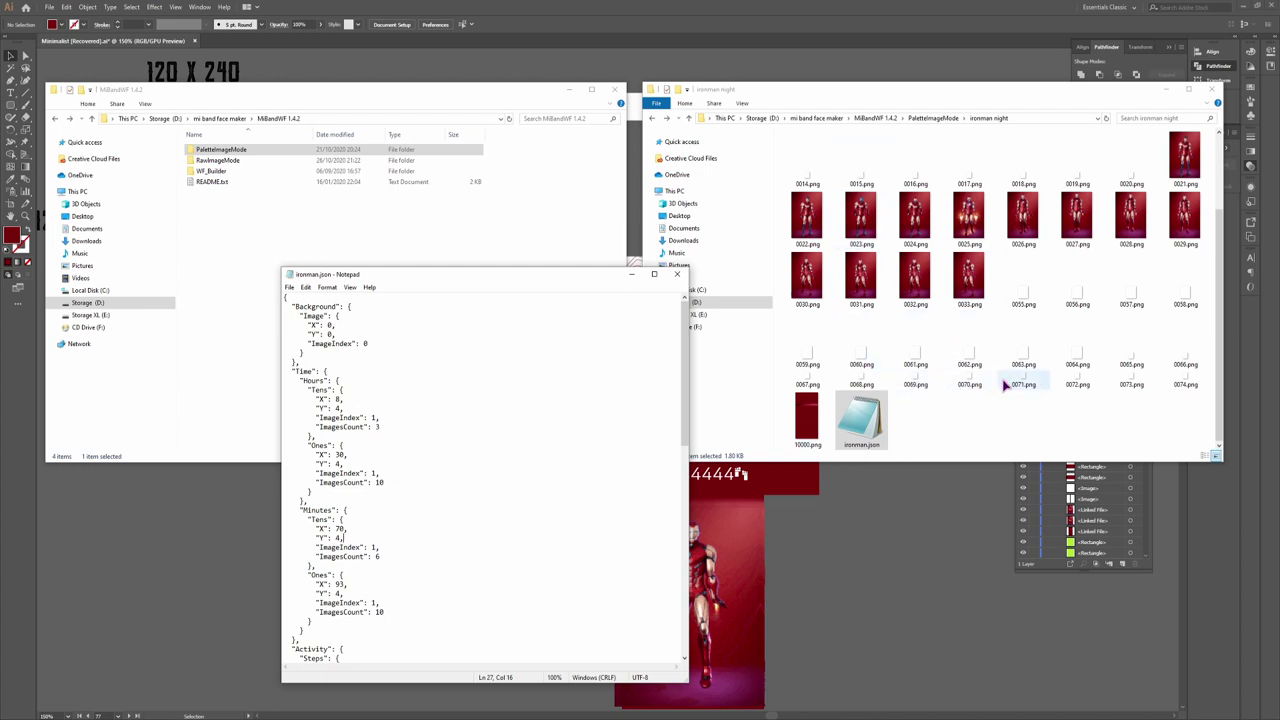
pyautogui.click(968, 423)
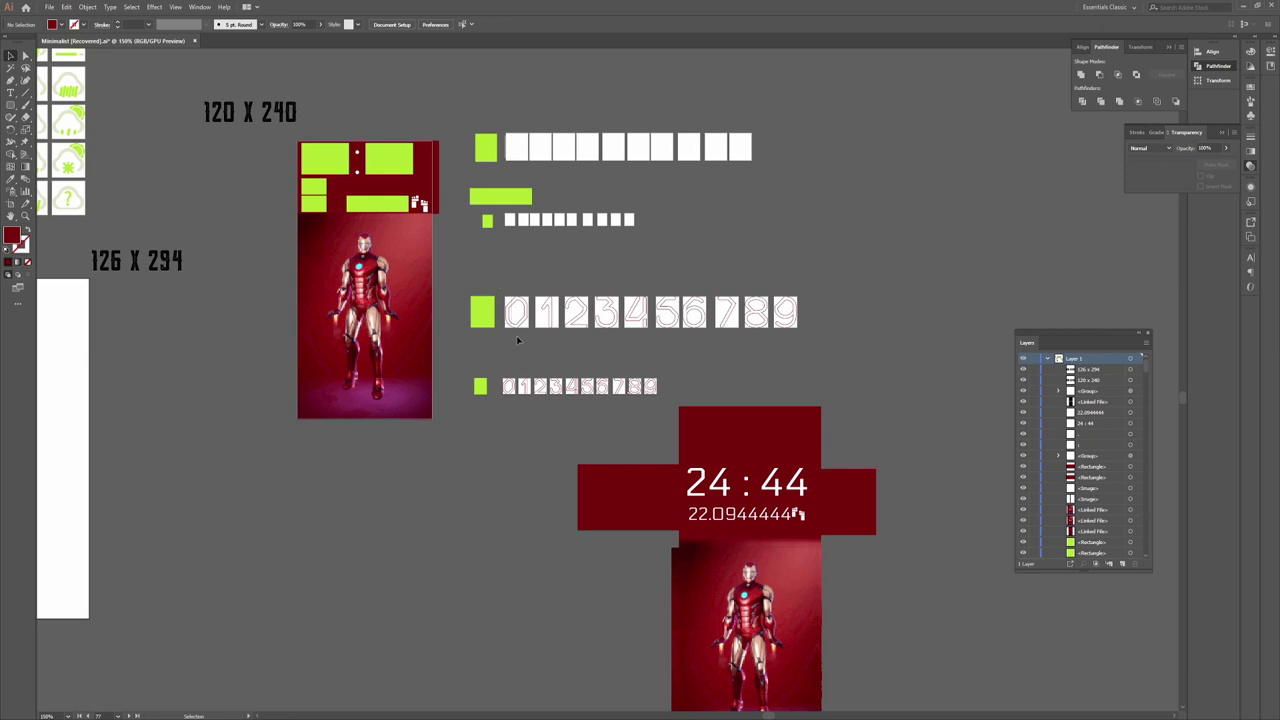
# Review the artboard names and thumbnails offered in Export for Screens, then close it without exporting
pyautogui.click(49, 7)
pyautogui.moveTo(100, 190)
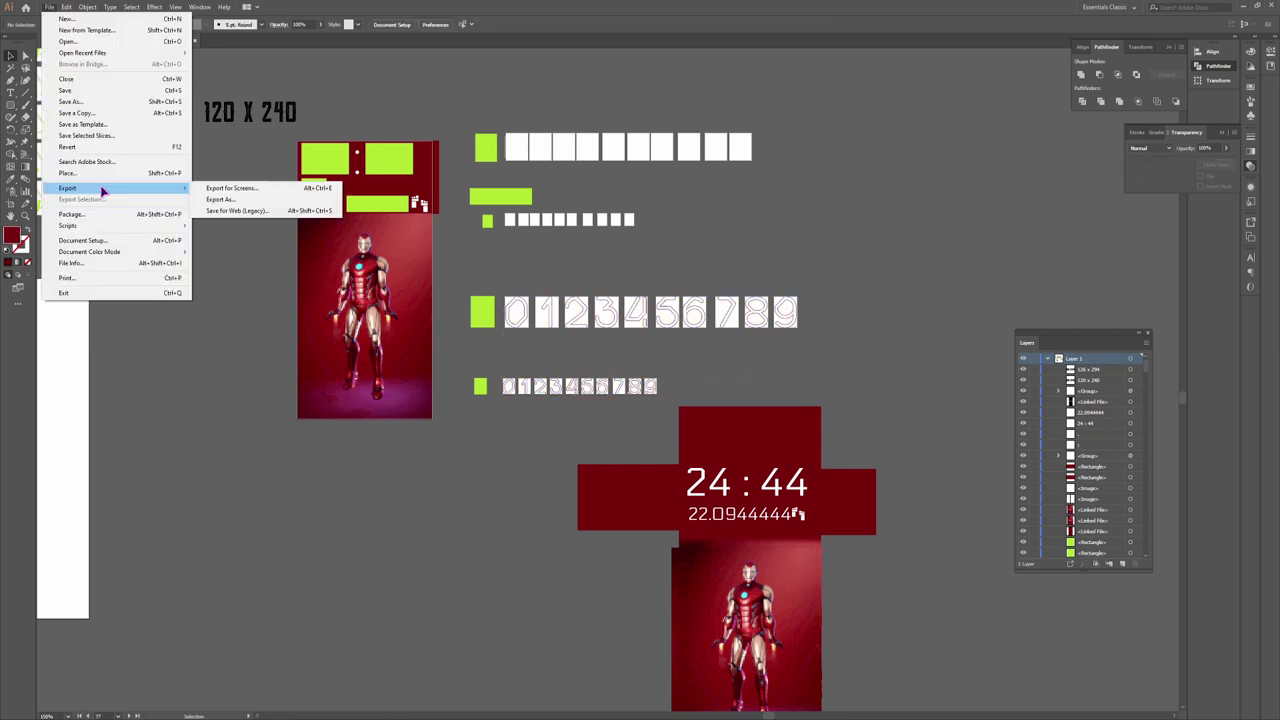
pyautogui.click(262, 190)
pyautogui.scroll(-10, 899, 505)
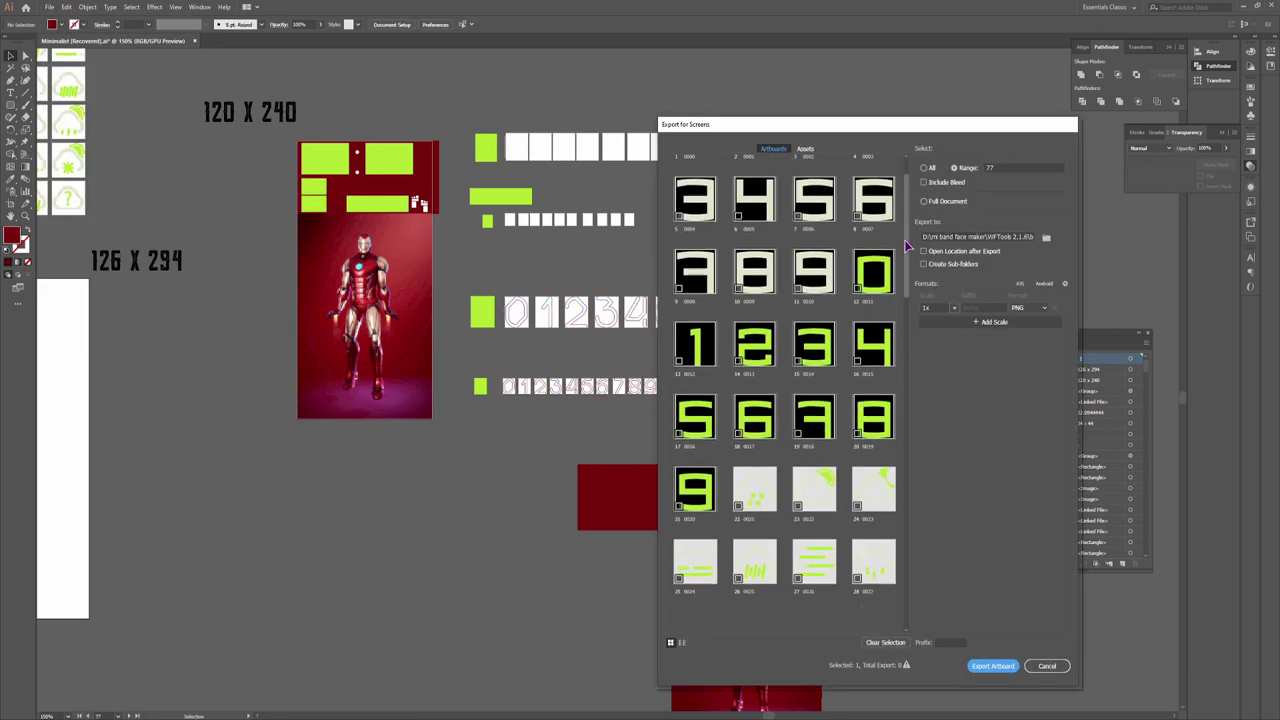
pyautogui.scroll(-3, 899, 505)
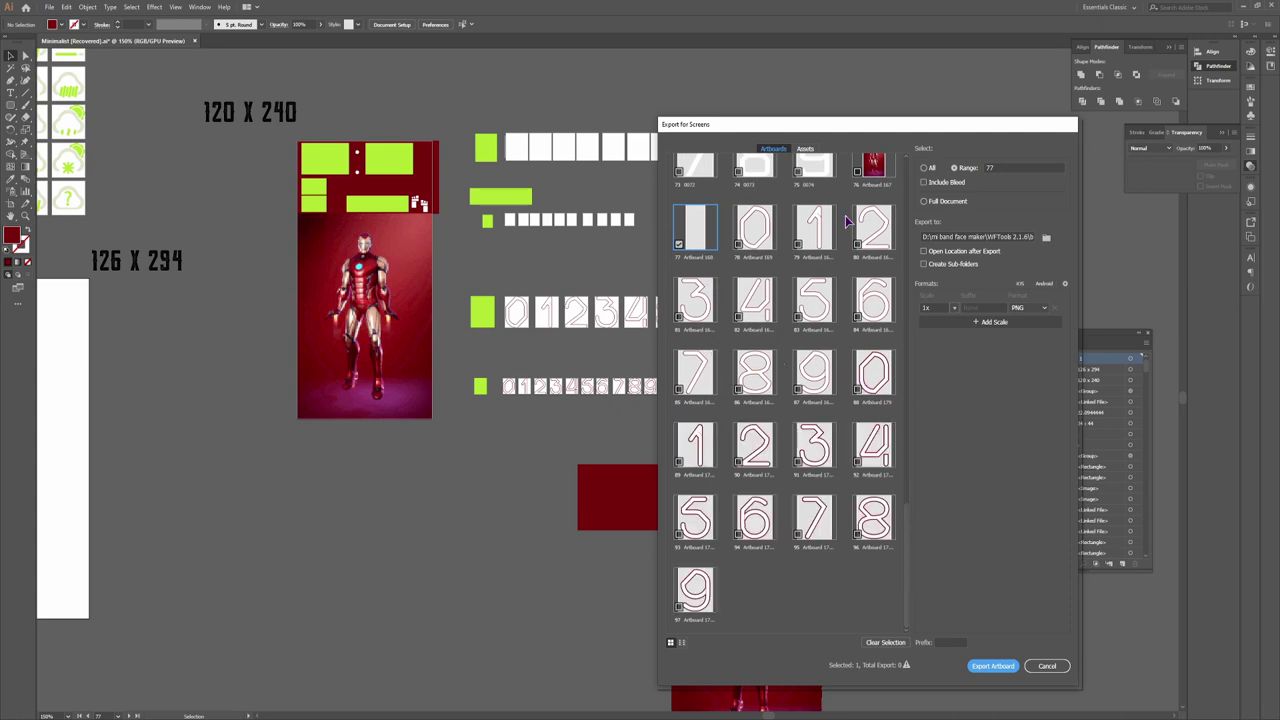
pyautogui.click(1047, 665)
# Run the WatchFace_Illustrator_export_script.jsx script from the mi band face maker folder on drive D to renumber the artboards
pyautogui.click(49, 7)
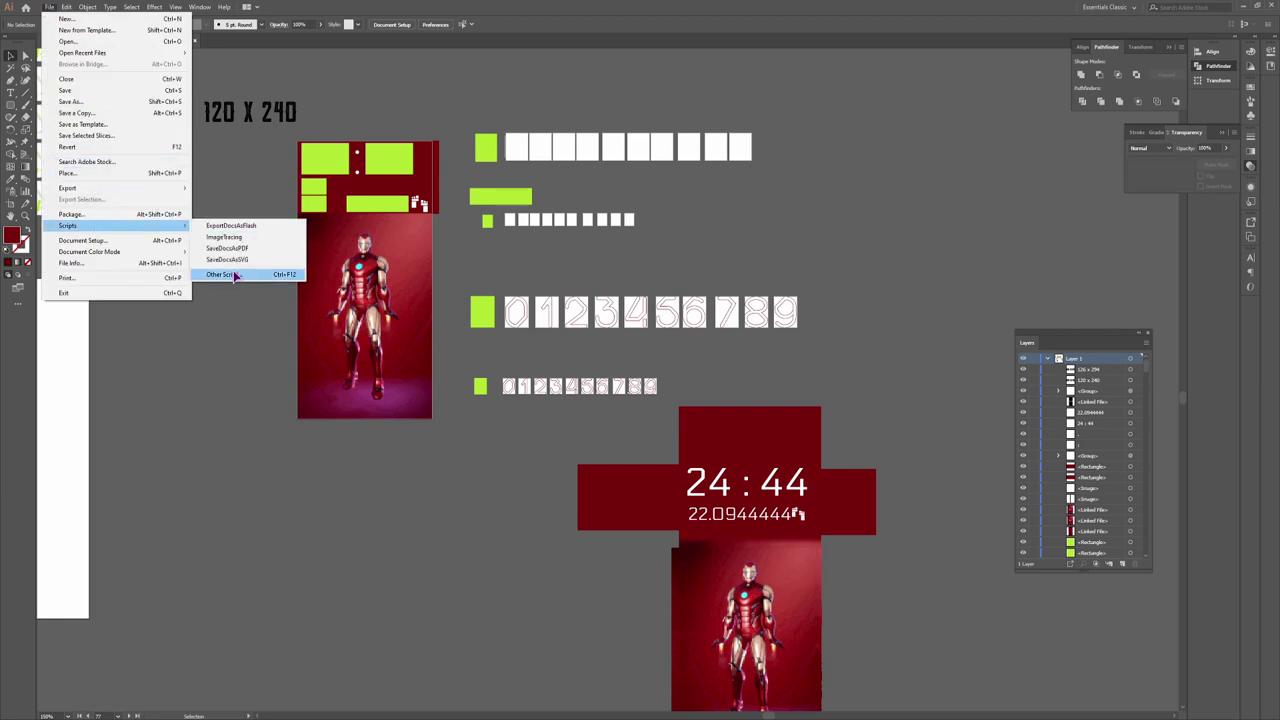
pyautogui.click(280, 276)
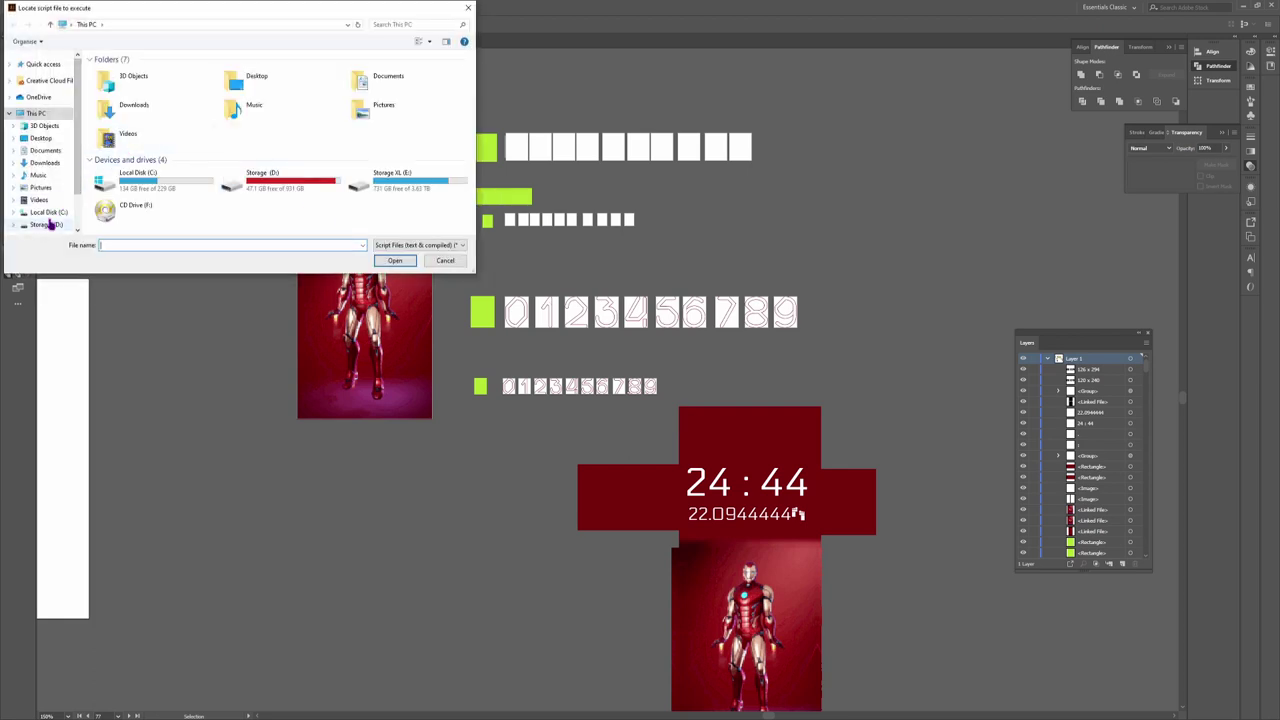
pyautogui.click(45, 224)
pyautogui.doubleClick(128, 191)
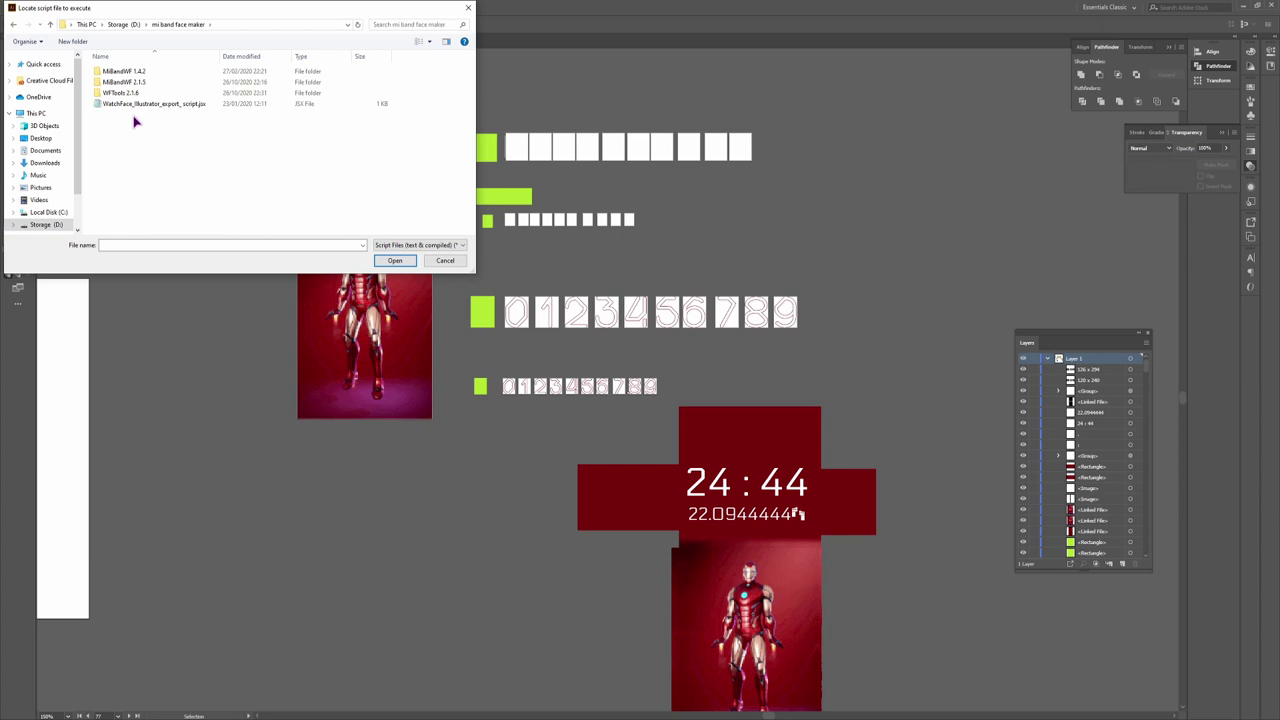
pyautogui.click(135, 106)
pyautogui.click(378, 260)
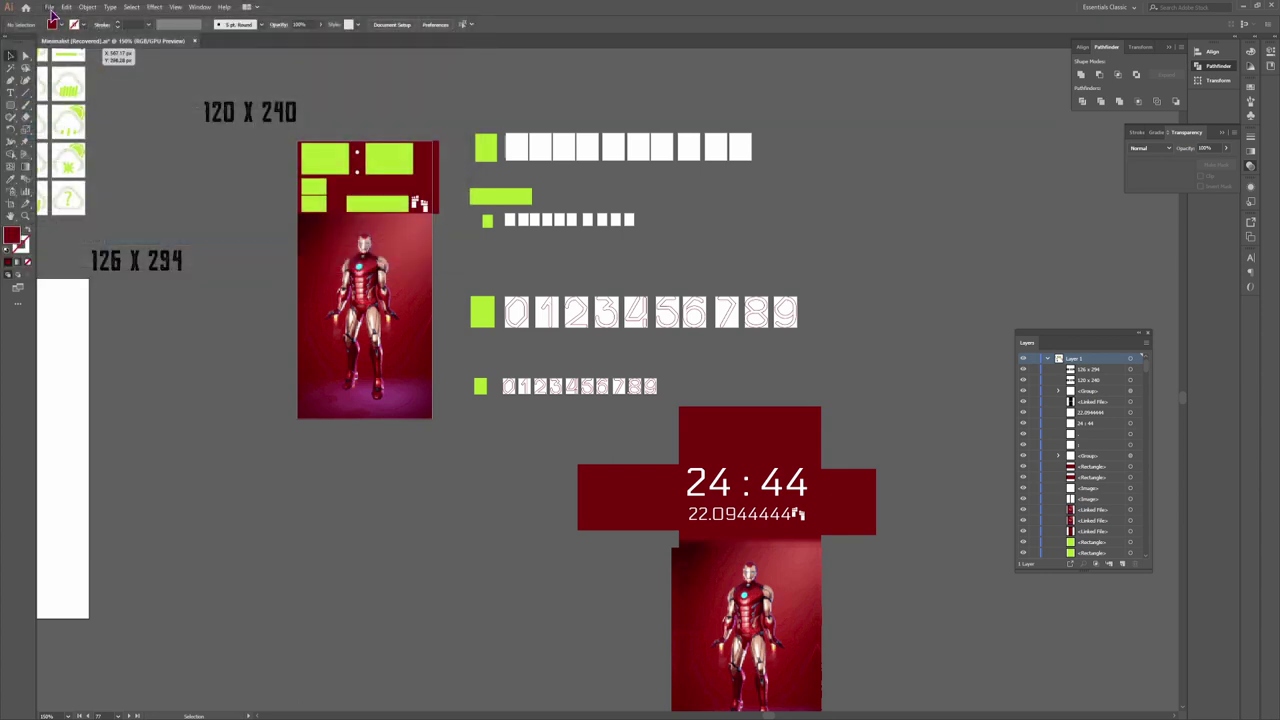
# Export artboards 0077 to 0096 as 1x PNG images into the ironman night folder using Export for Screens
pyautogui.click(49, 7)
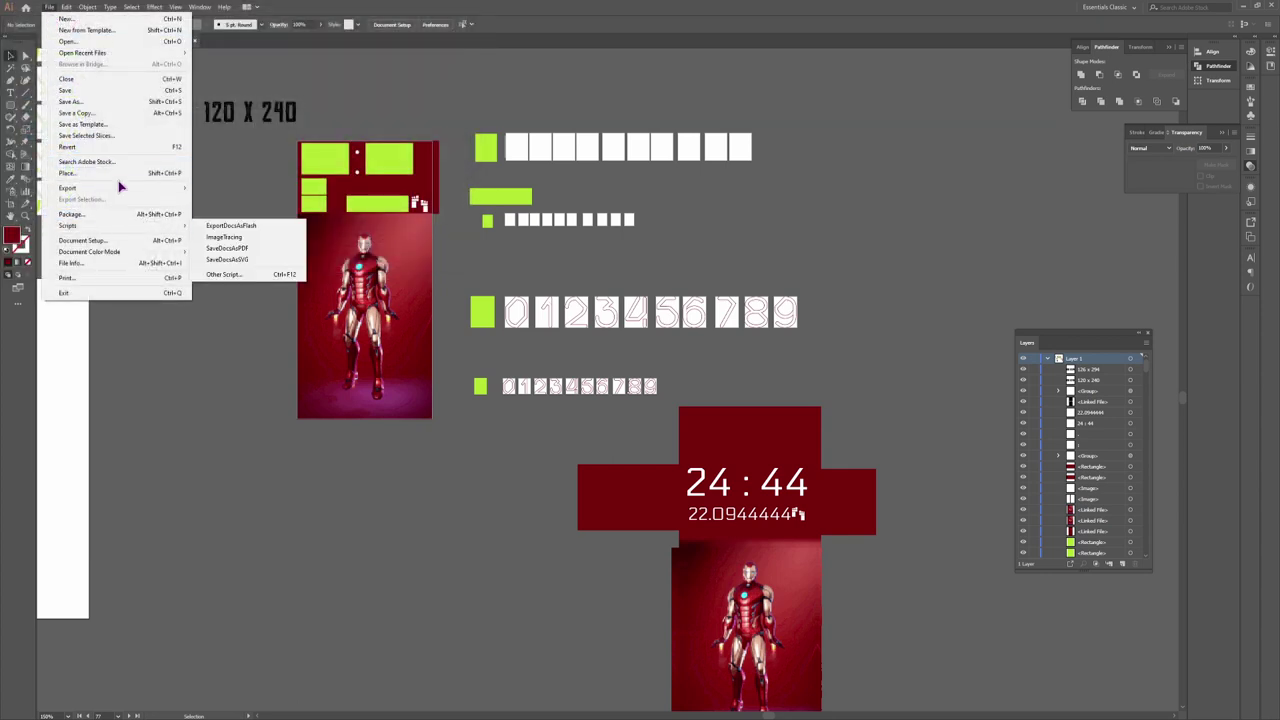
pyautogui.moveTo(117, 190)
pyautogui.click(256, 191)
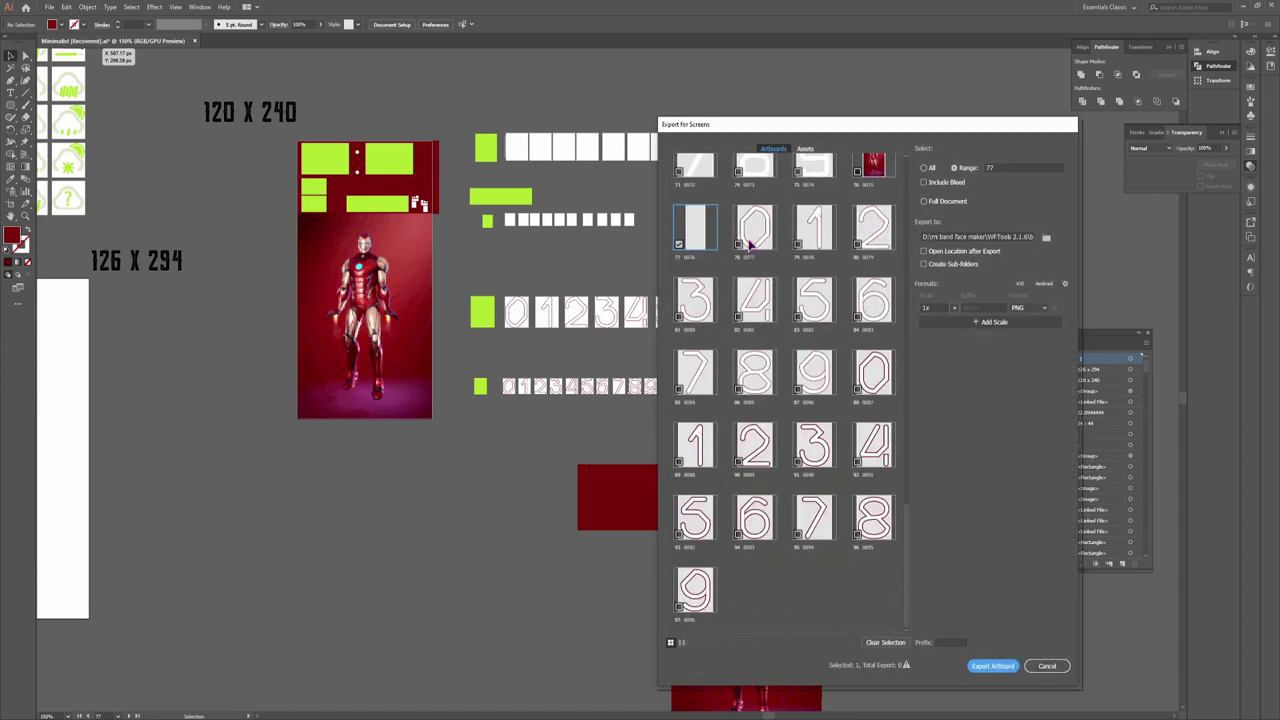
pyautogui.click(755, 228)
pyautogui.keyDown('shift'); pyautogui.click(695, 590); pyautogui.keyUp('shift')
pyautogui.click(1045, 238)
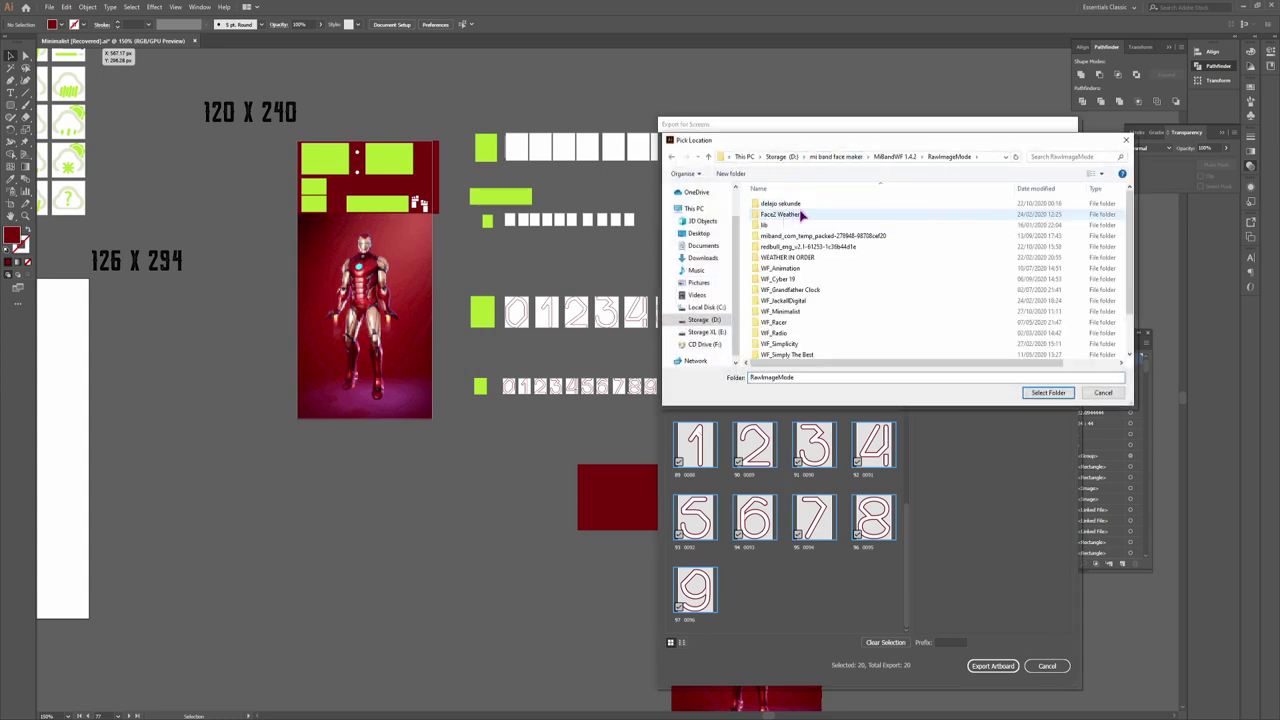
pyautogui.doubleClick(793, 282)
pyautogui.doubleClick(795, 217)
pyautogui.click(1048, 393)
pyautogui.click(987, 665)
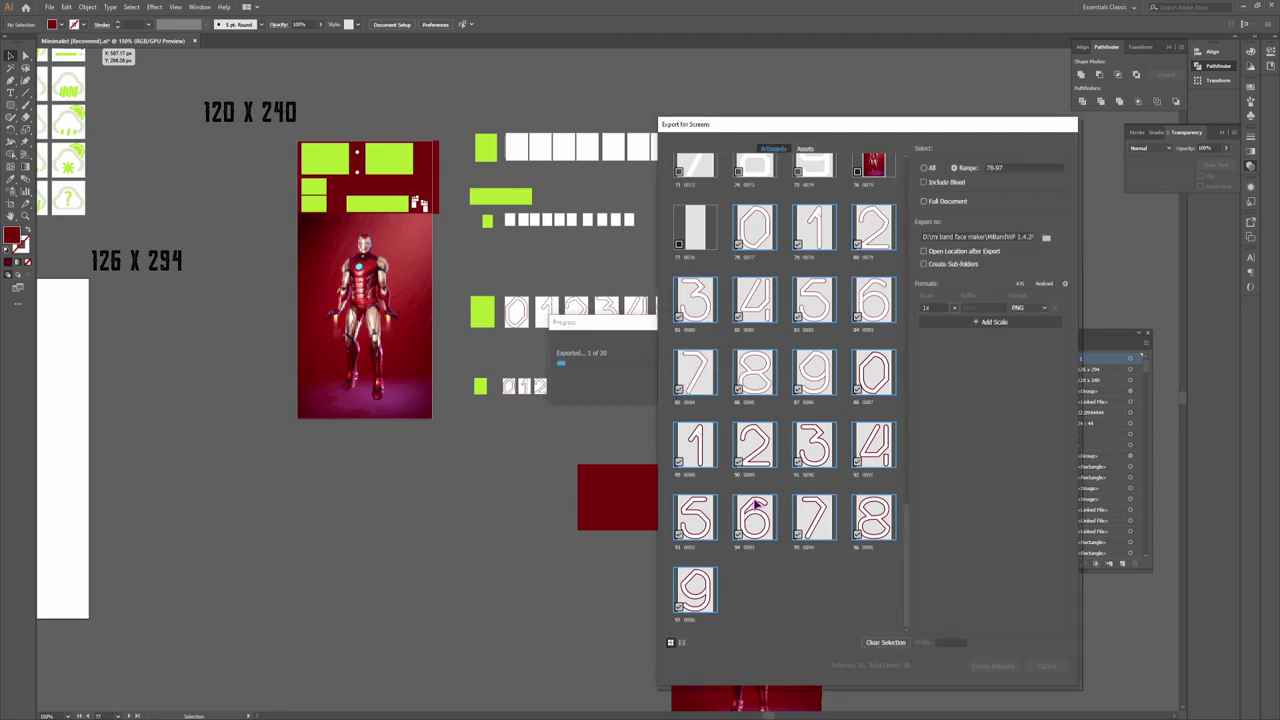
# Check the exported digit images from 0077.png onward in the ironman night folder
pyautogui.click(148, 686)
pyautogui.scroll(-3, 820, 343)
pyautogui.click(810, 312)
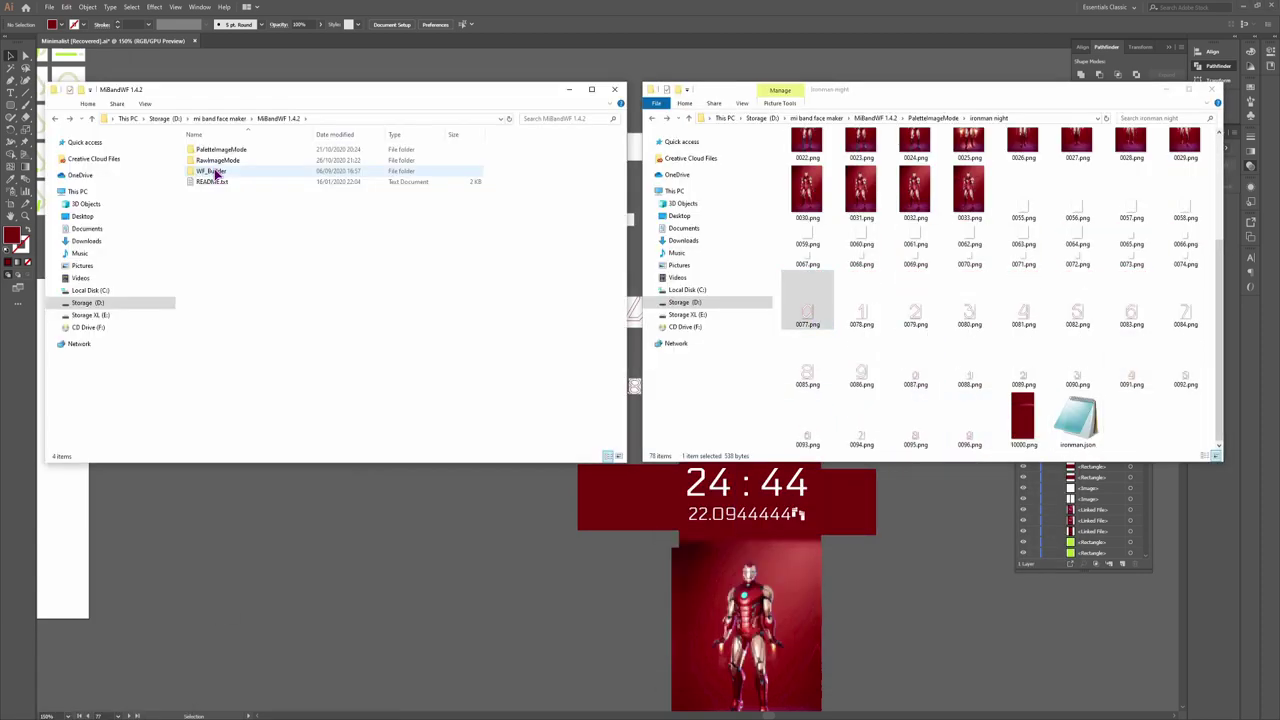
# Start the WatchFace editor 1.0.4 from the WF_Builder folder of MiBandWF 1.4.2
pyautogui.doubleClick(216, 172)
pyautogui.doubleClick(221, 166)
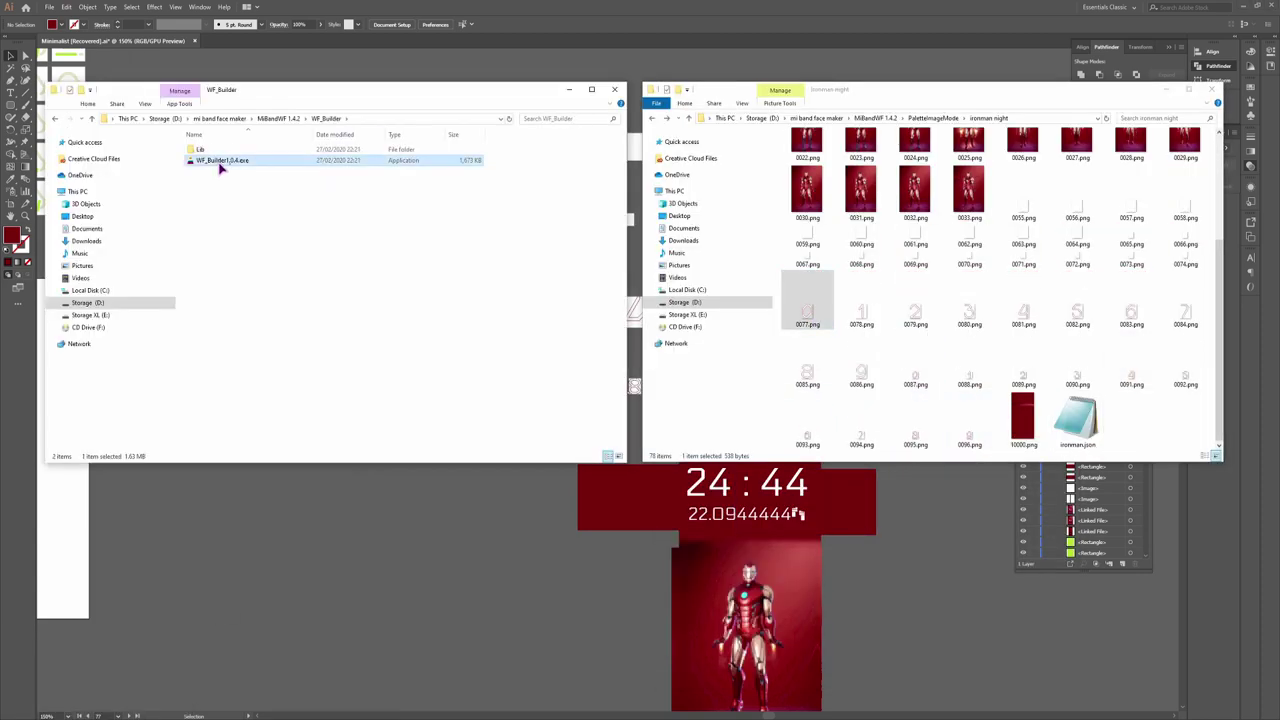
pyautogui.click(268, 266)
pyautogui.hotkey('alt', 'Left')
pyautogui.click(518, 176)
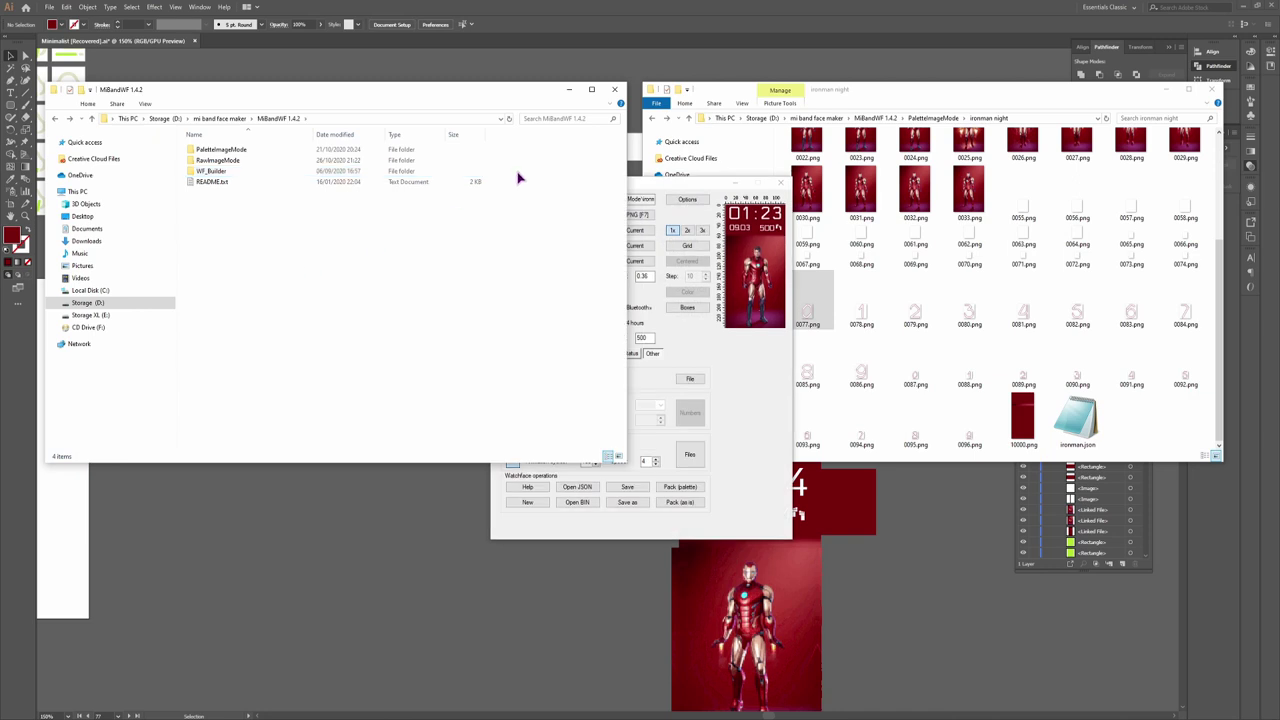
pyautogui.moveTo(624, 240); pyautogui.dragTo(609, 271)
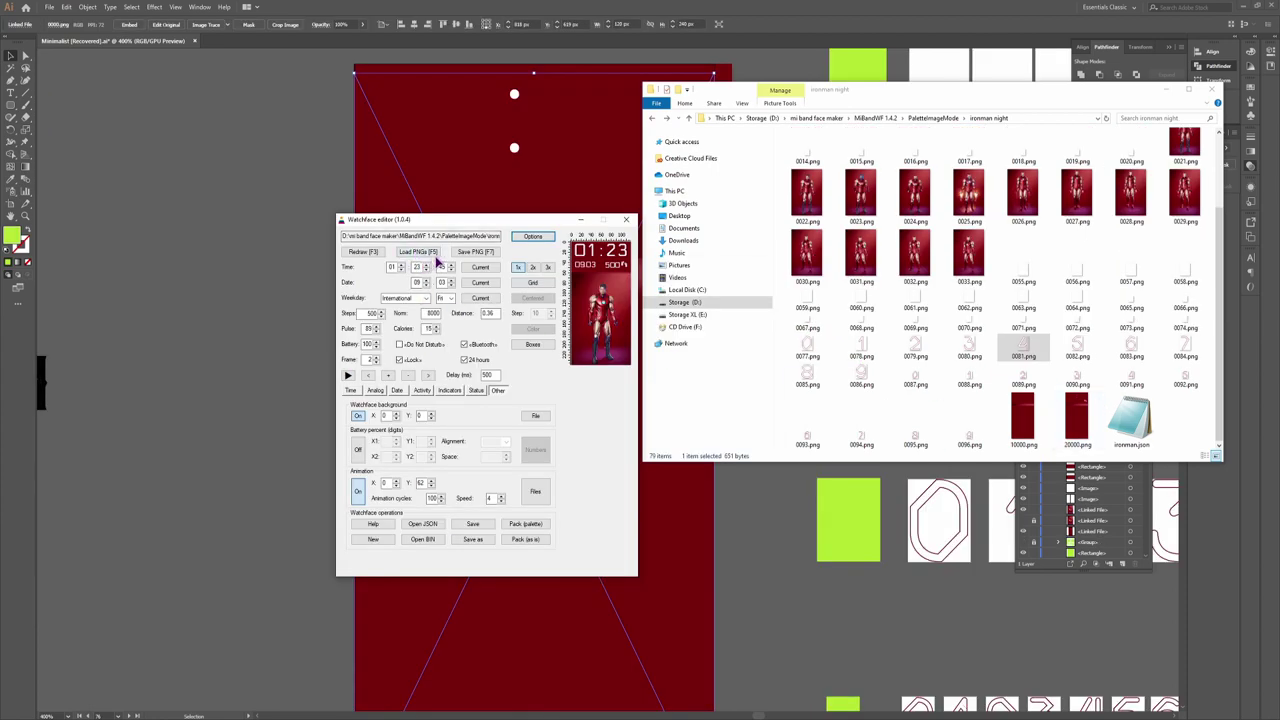
# Open the watch face configuration ironman.json from the ironman night folder in the WatchFace editor
pyautogui.click(422, 524)
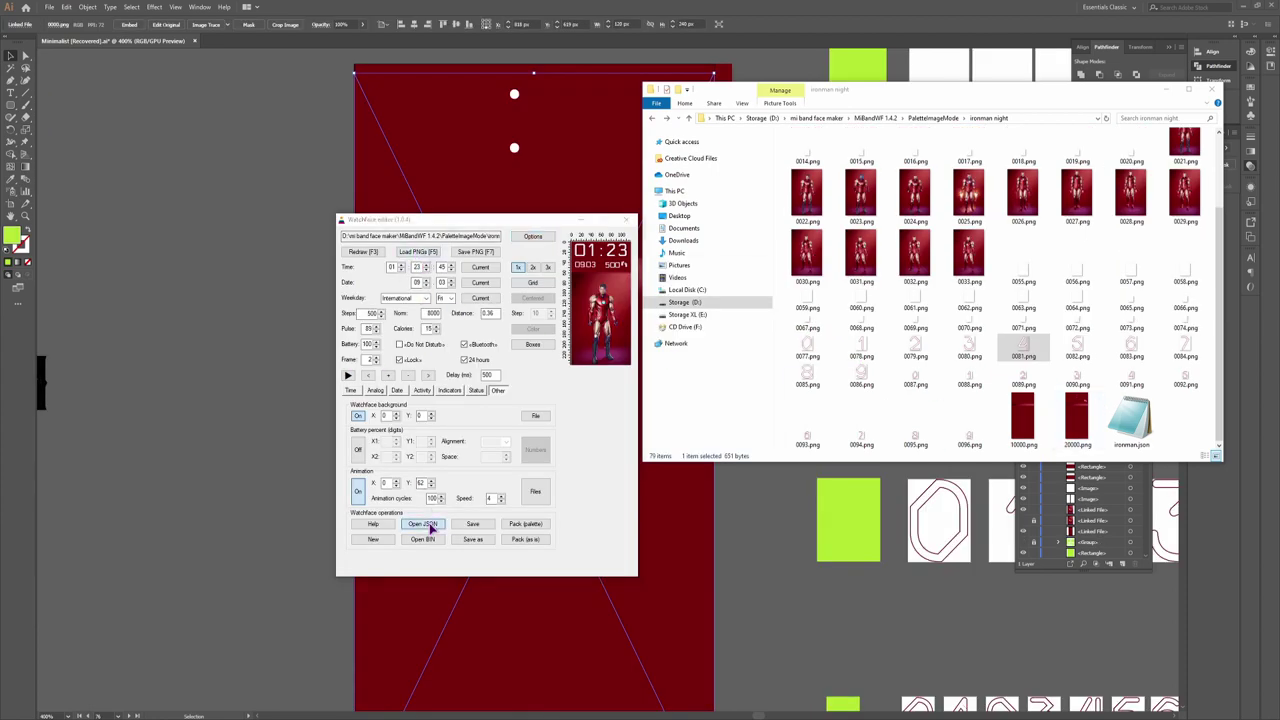
pyautogui.click(576, 313)
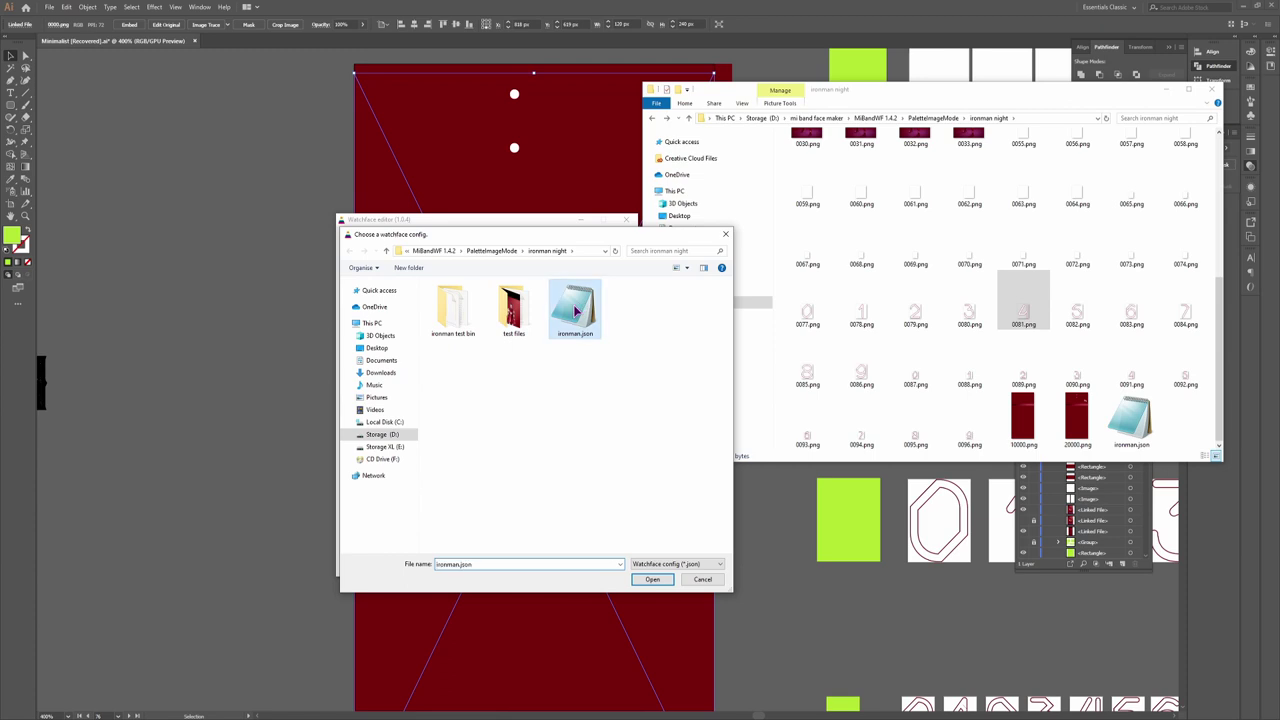
pyautogui.click(652, 579)
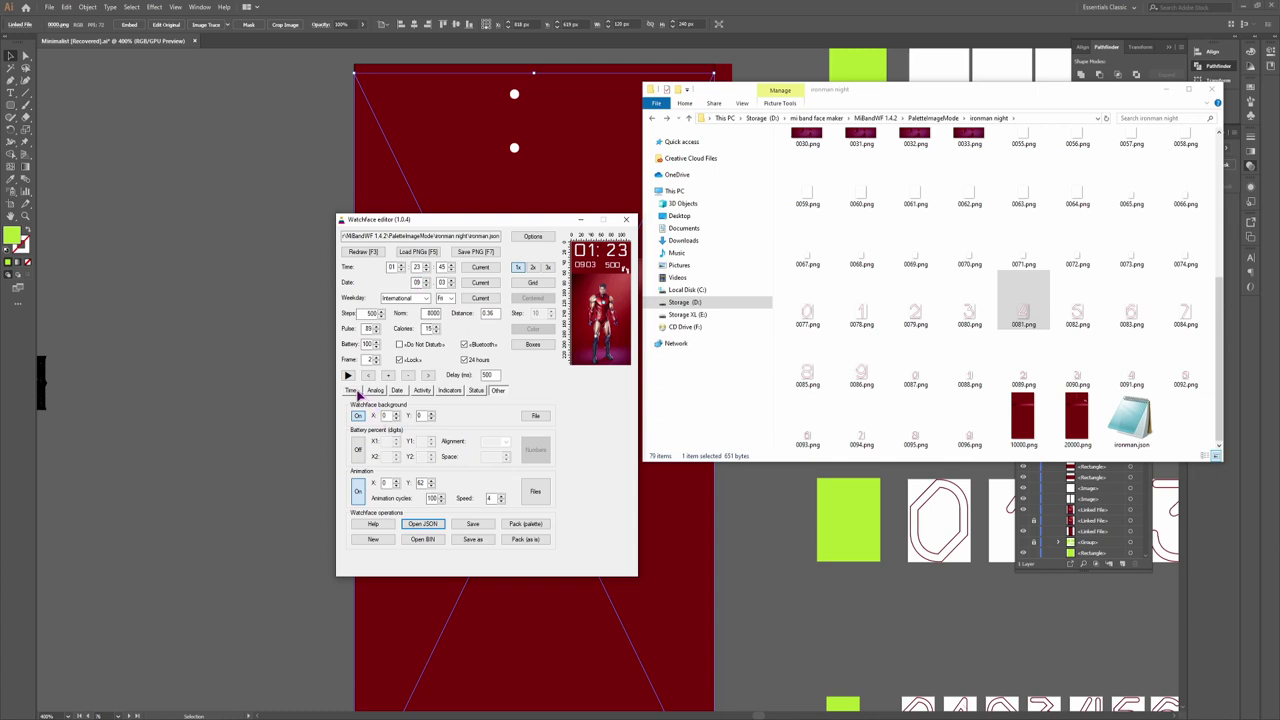
# Assign images 0077.png to 0079.png to the tens digit of the hours
pyautogui.click(354, 392)
pyautogui.click(427, 417)
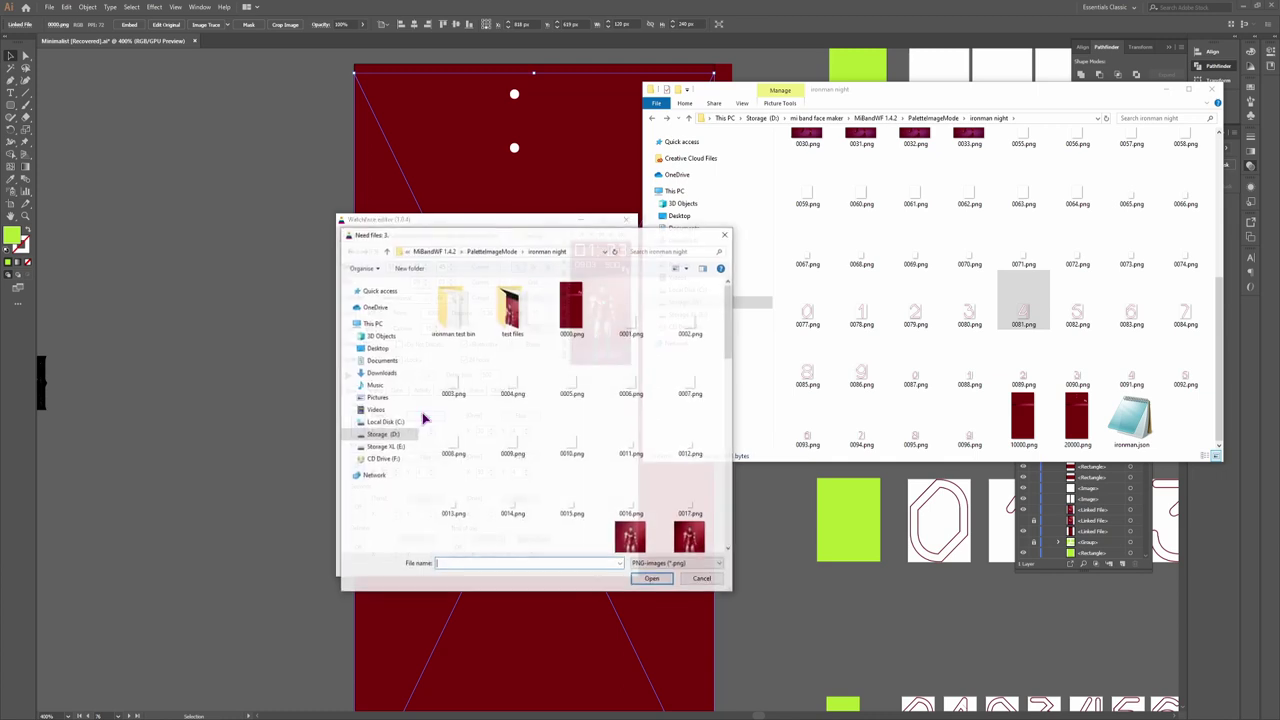
pyautogui.moveTo(506, 234); pyautogui.dragTo(273, 150)
pyautogui.scroll(-10, 325, 347)
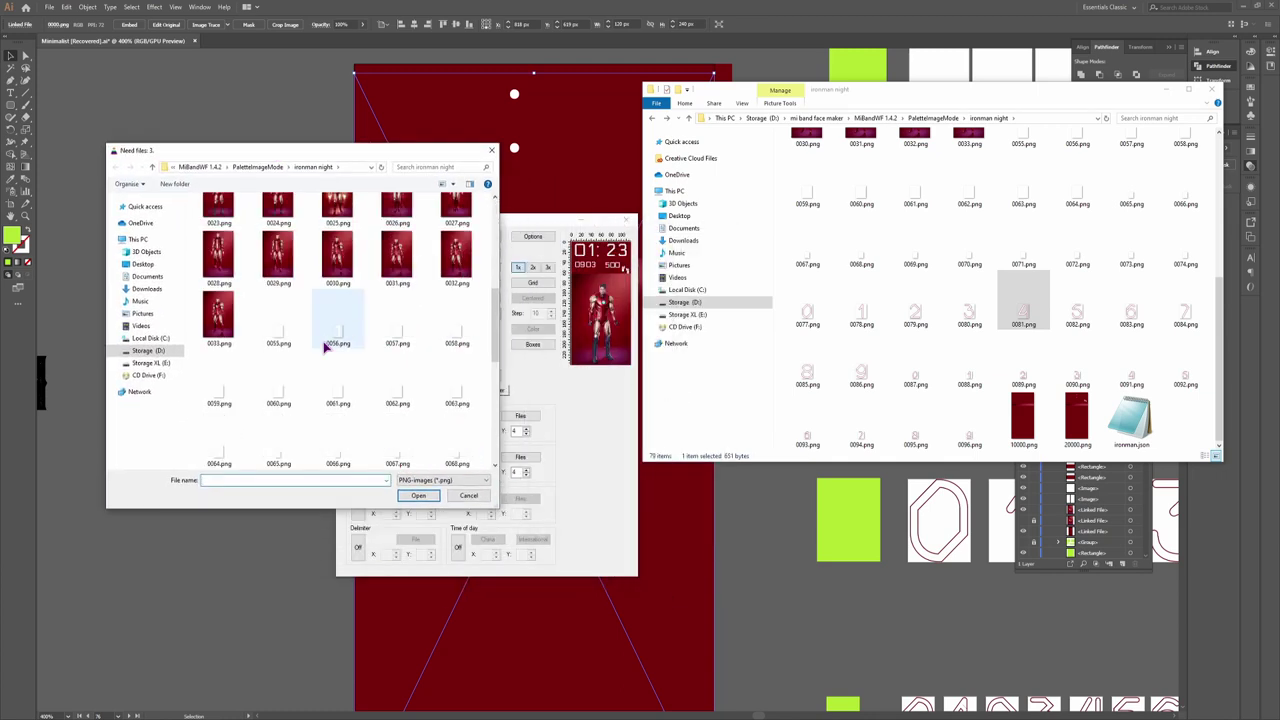
pyautogui.scroll(5, 325, 347)
pyautogui.click(278, 415)
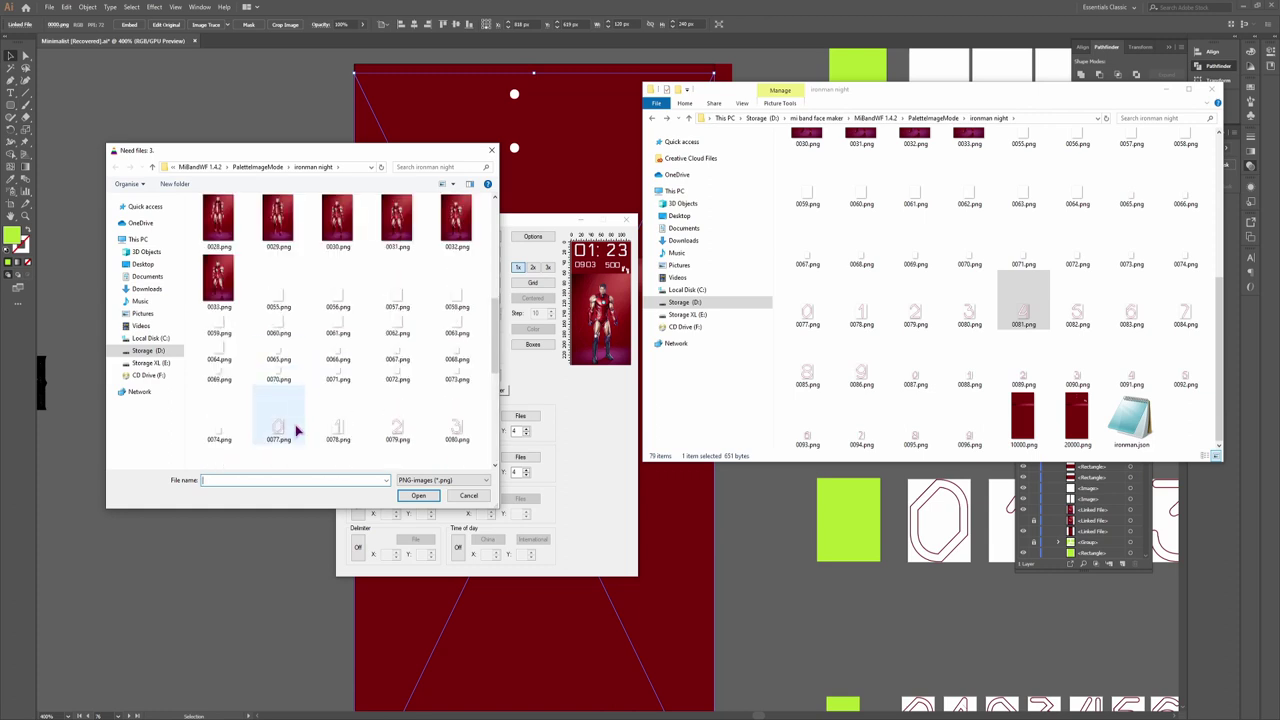
pyautogui.keyDown('shift'); pyautogui.click(400, 425); pyautogui.keyUp('shift')
pyautogui.click(420, 496)
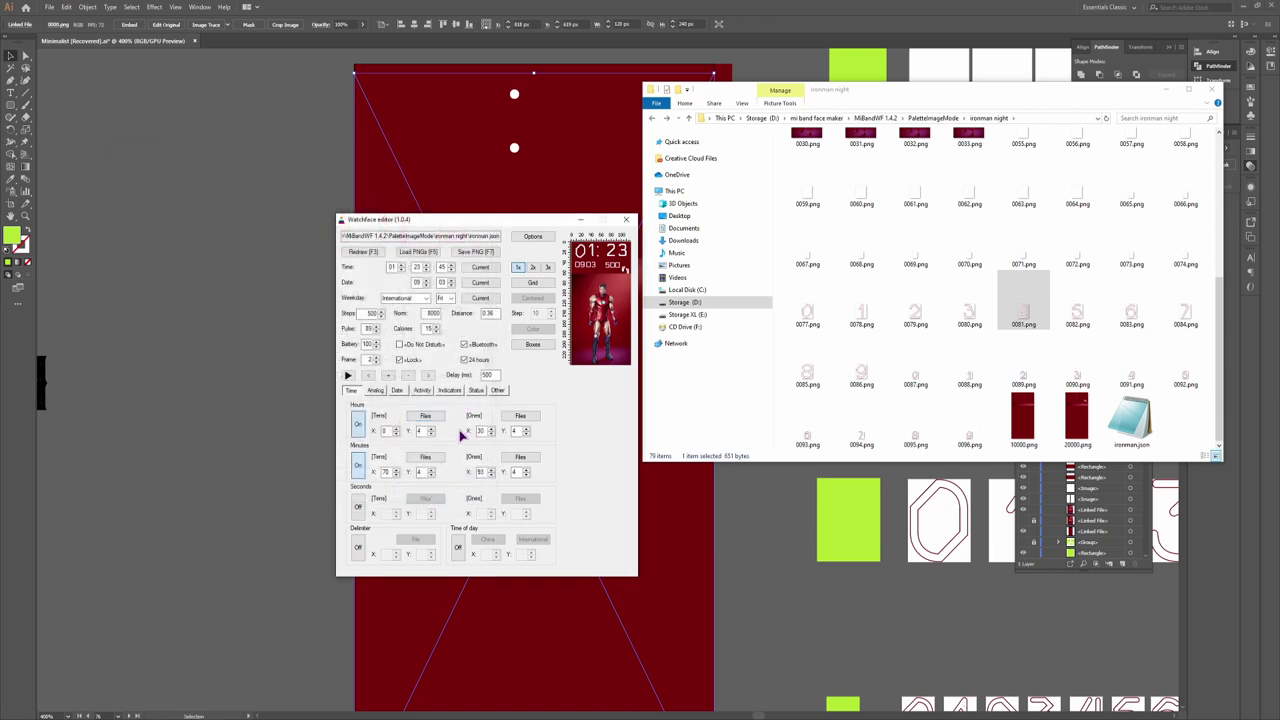
# Assign images 0077.png to 0086.png to the ones digit of the hours
pyautogui.click(520, 418)
pyautogui.scroll(-10, 340, 385)
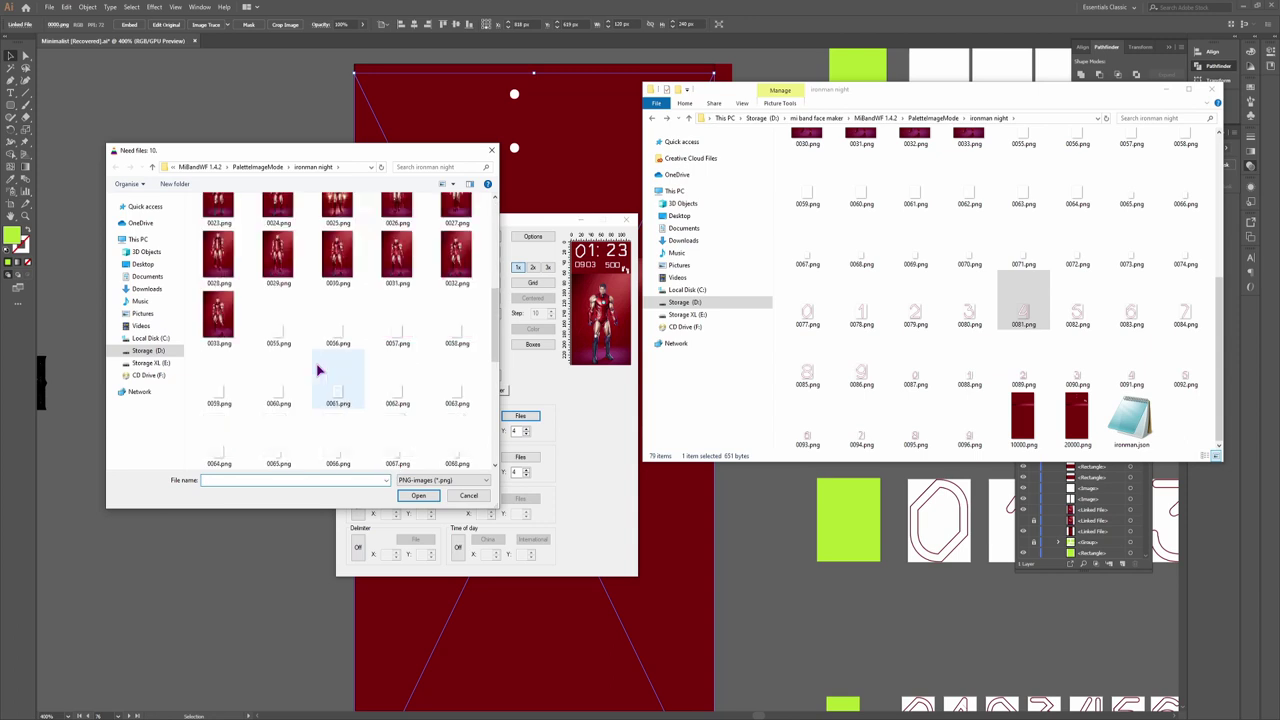
pyautogui.scroll(-3, 355, 395)
pyautogui.click(278, 220)
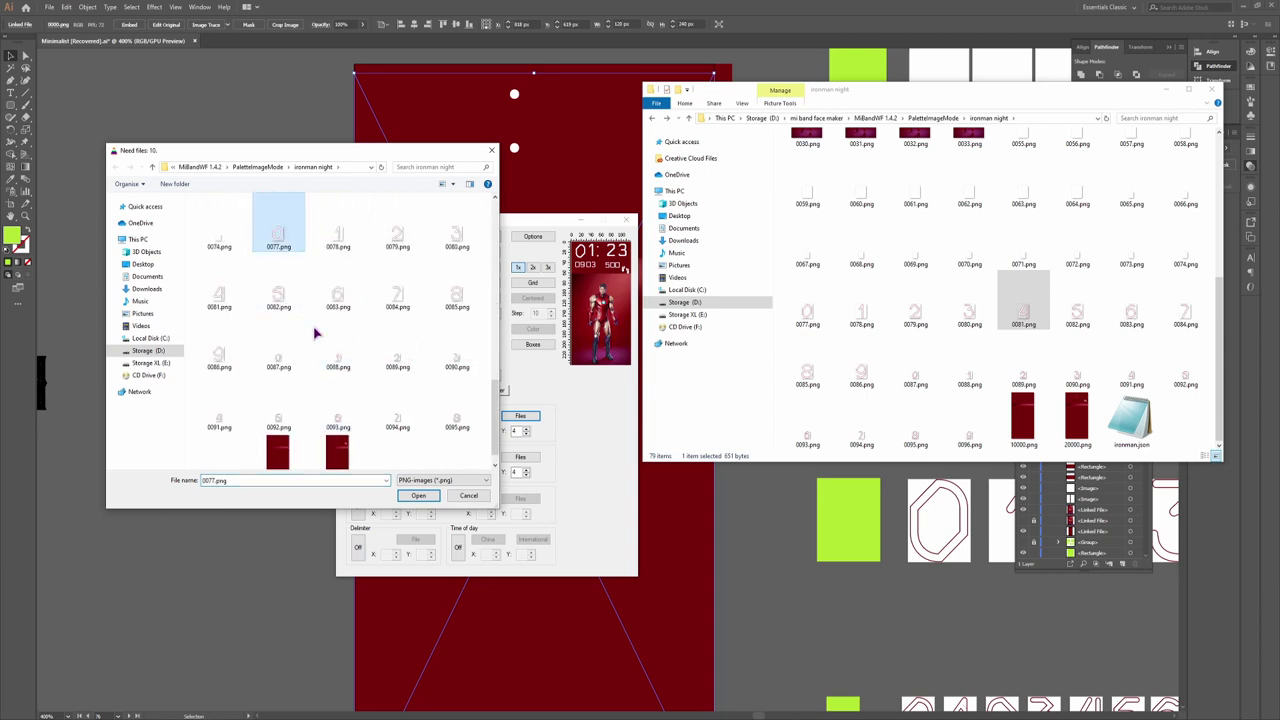
pyautogui.keyDown('shift'); pyautogui.click(226, 364); pyautogui.keyUp('shift')
pyautogui.click(419, 496)
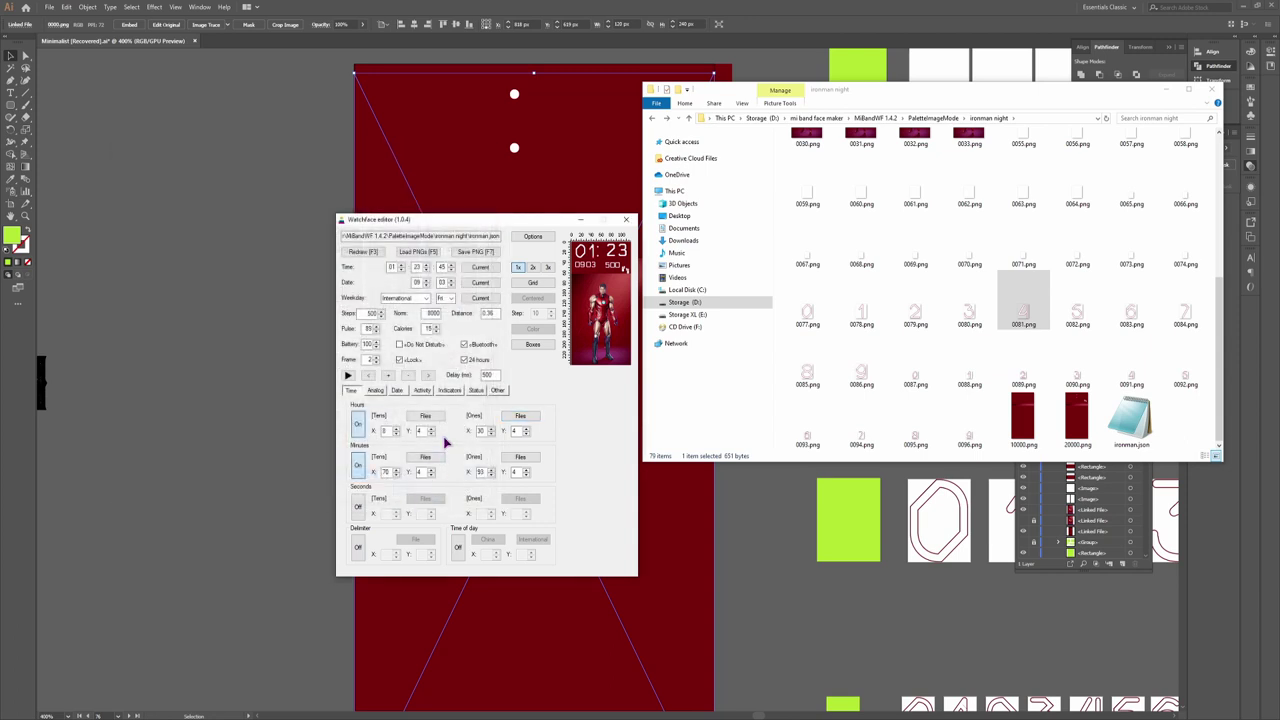
# Assign images 0077.png to 0082.png to the tens digit of the minutes
pyautogui.click(421, 459)
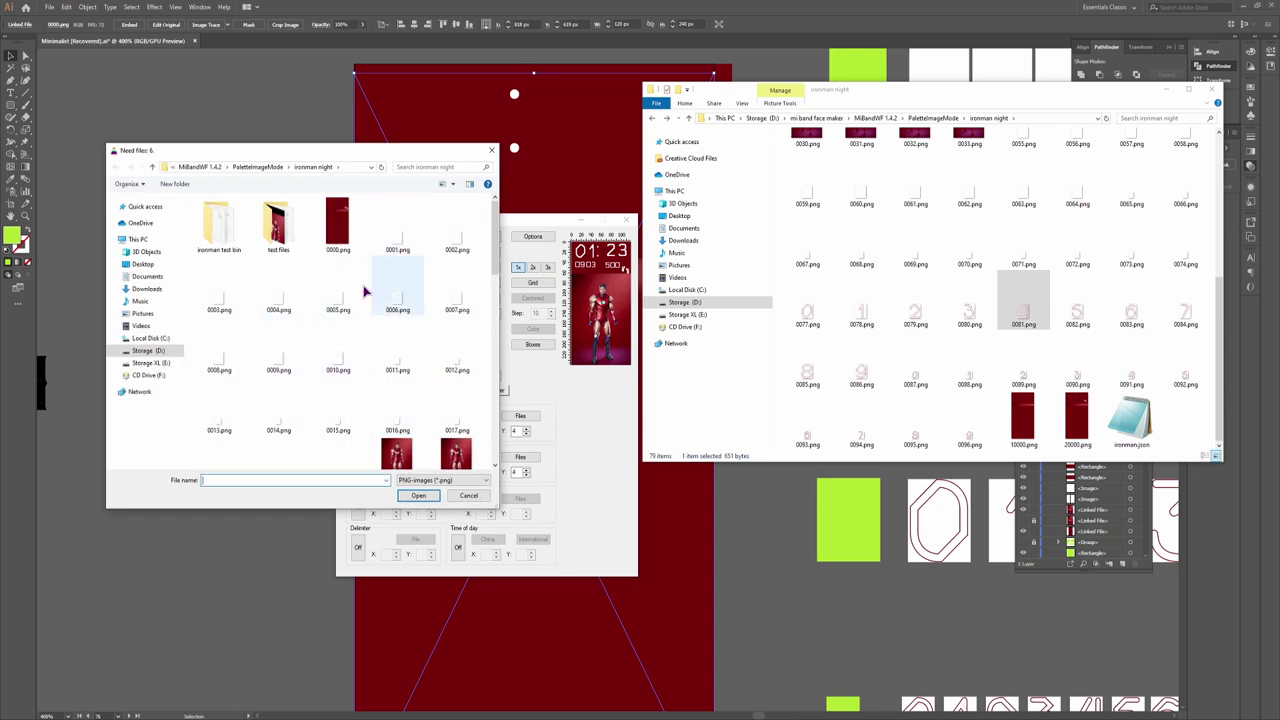
pyautogui.scroll(-2, 308, 420)
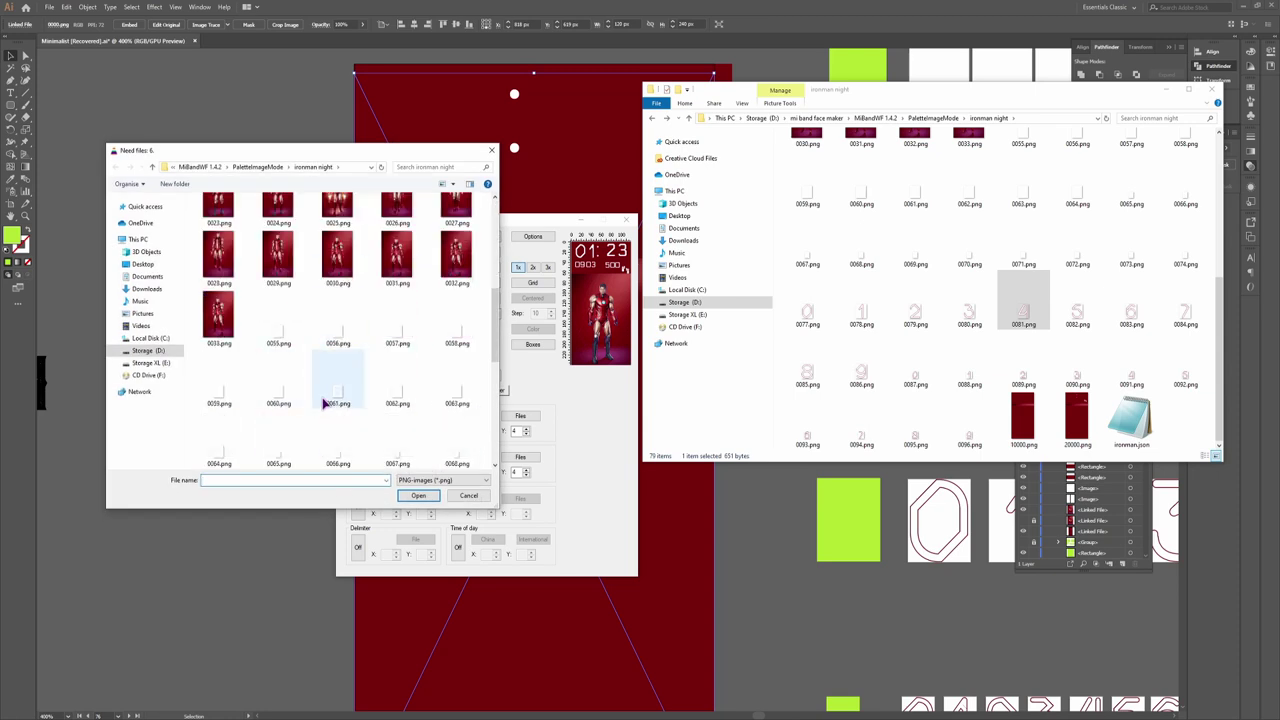
pyautogui.scroll(-2, 330, 430)
pyautogui.click(278, 390)
pyautogui.keyDown('shift'); pyautogui.click(278, 450); pyautogui.keyUp('shift')
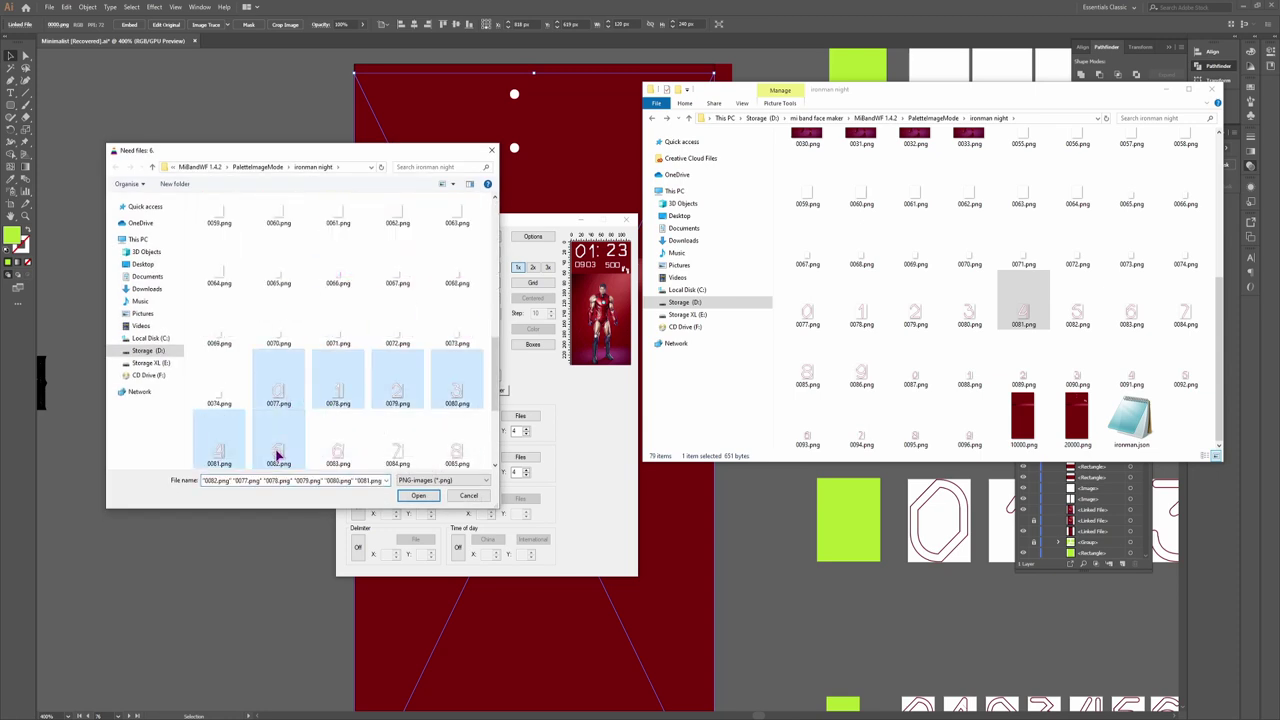
pyautogui.click(418, 496)
# Assign images 0077.png to 0086.png to the ones digit of the minutes
pyautogui.click(520, 458)
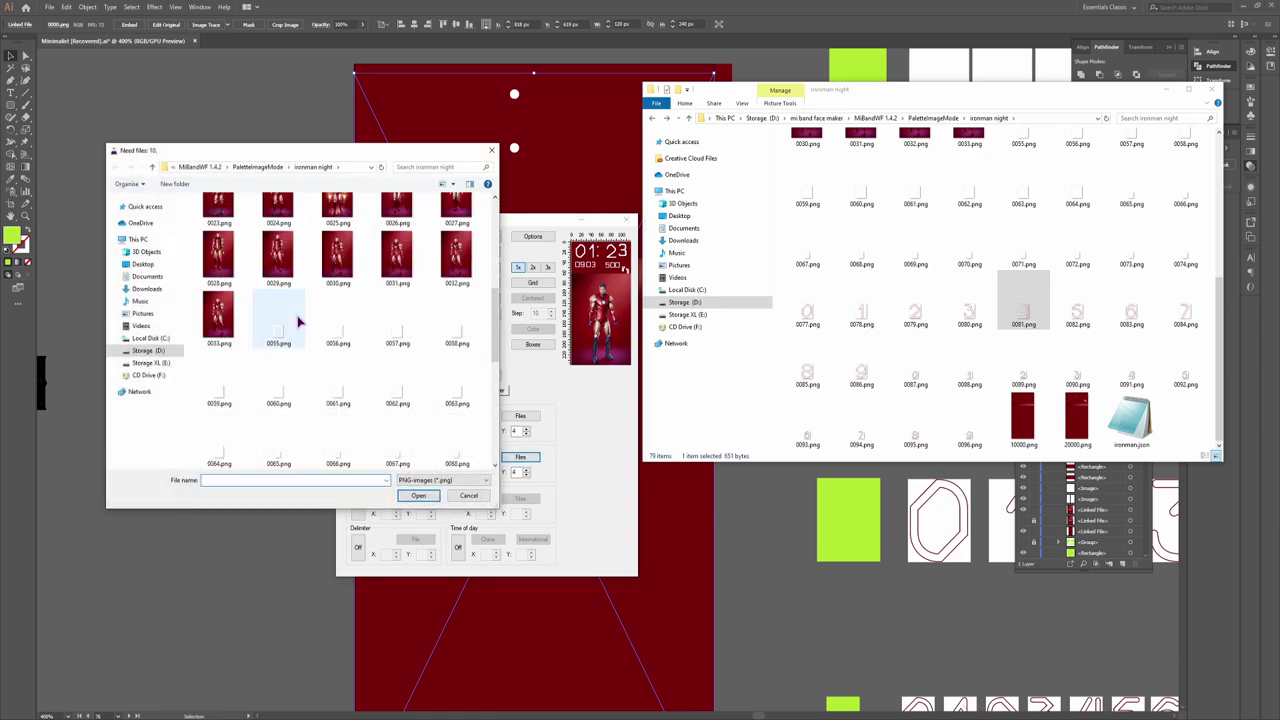
pyautogui.click(298, 385)
pyautogui.scroll(-3, 257, 357)
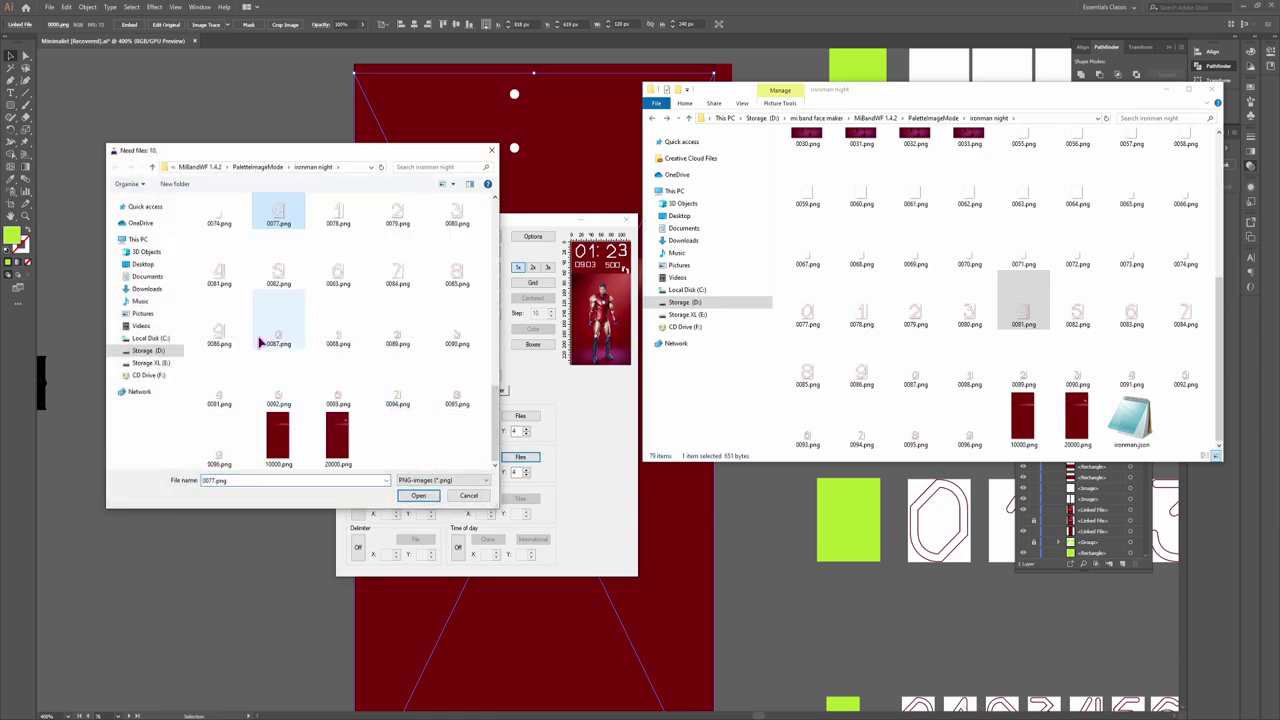
pyautogui.keyDown('shift'); pyautogui.click(219, 340); pyautogui.keyUp('shift')
pyautogui.click(418, 496)
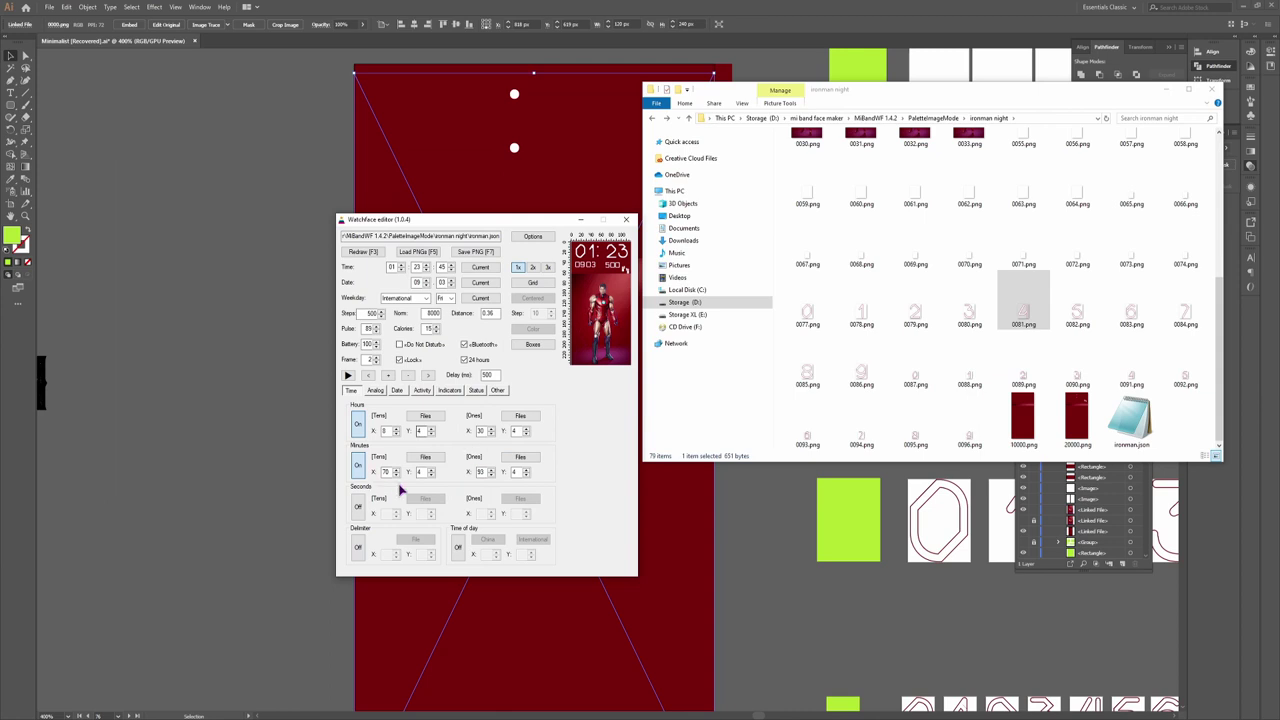
# Assign the small digit images 0087.png to 0096.png to the separate day number of the date
pyautogui.click(380, 391)
pyautogui.click(398, 391)
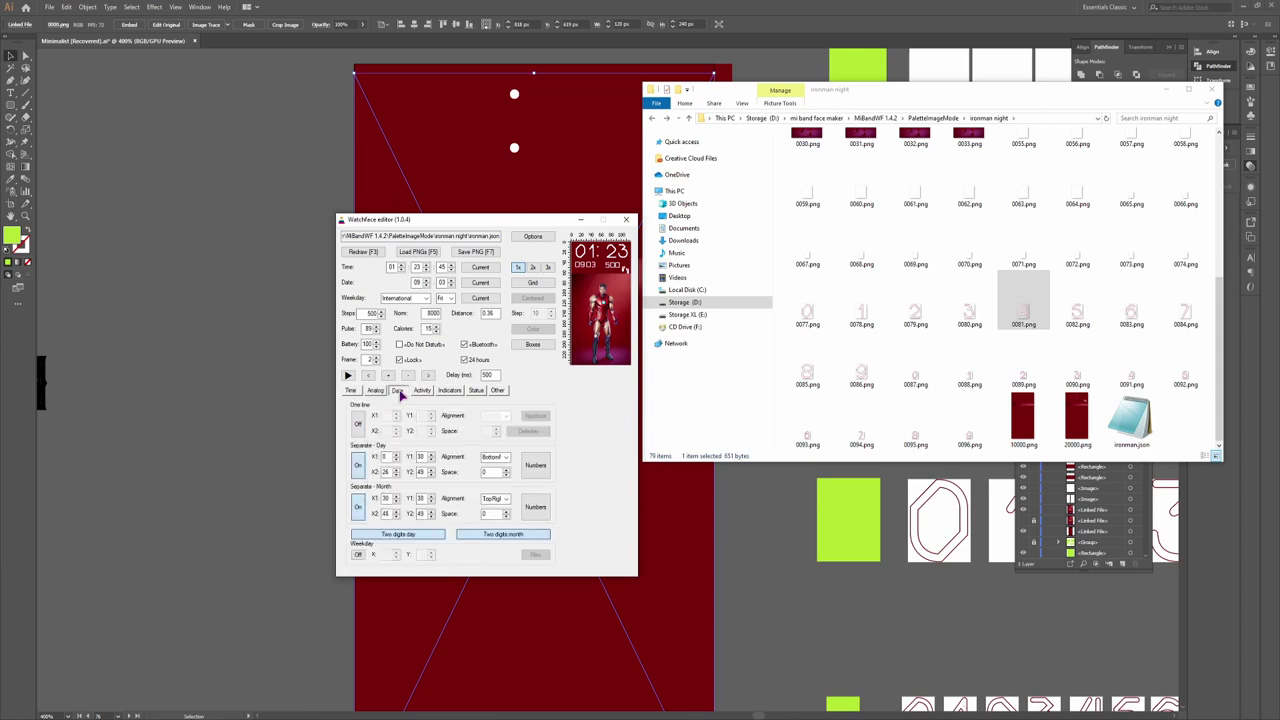
pyautogui.click(536, 465)
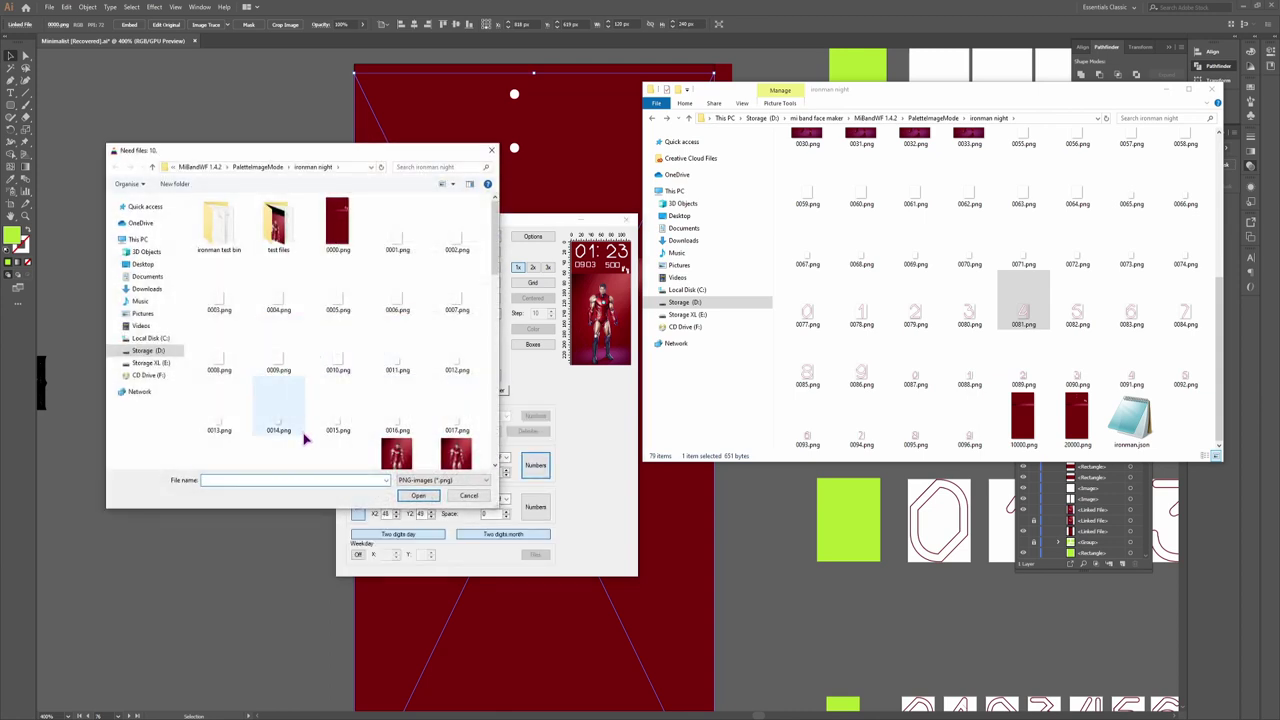
pyautogui.scroll(-5, 310, 433)
pyautogui.scroll(-3, 310, 433)
pyautogui.click(220, 438)
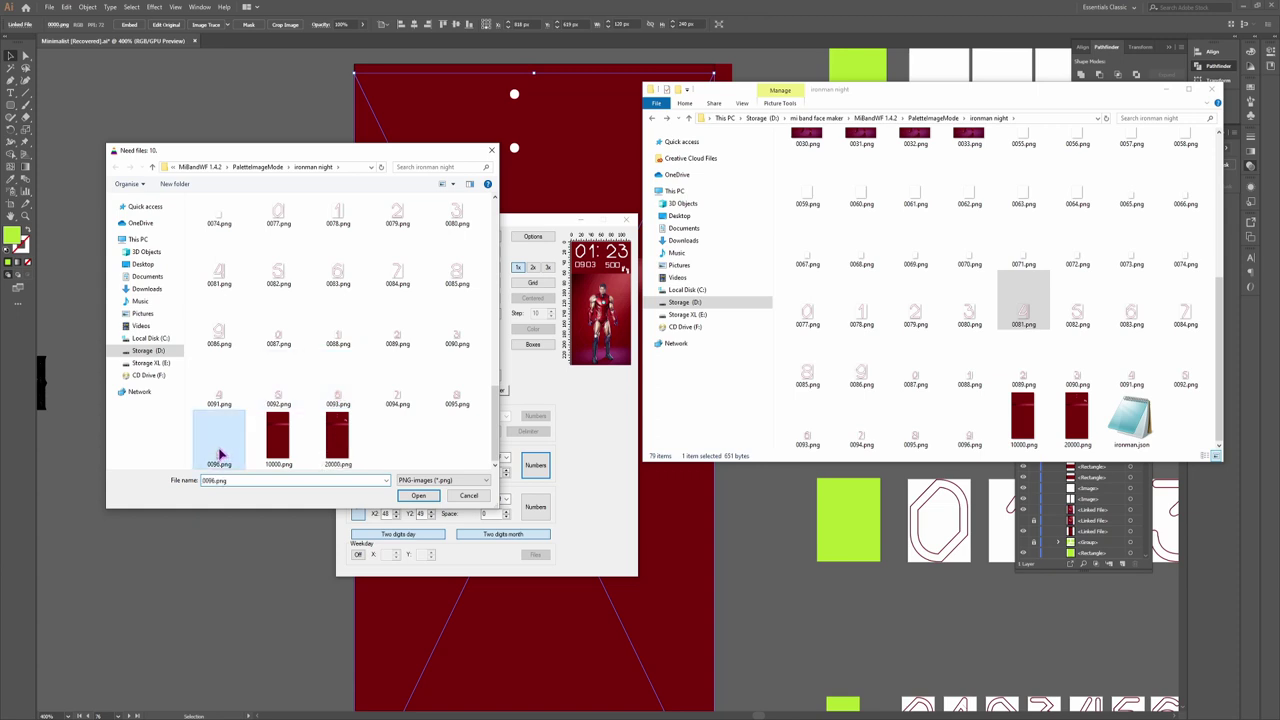
pyautogui.keyDown('shift'); pyautogui.click(280, 338); pyautogui.keyUp('shift')
pyautogui.click(418, 496)
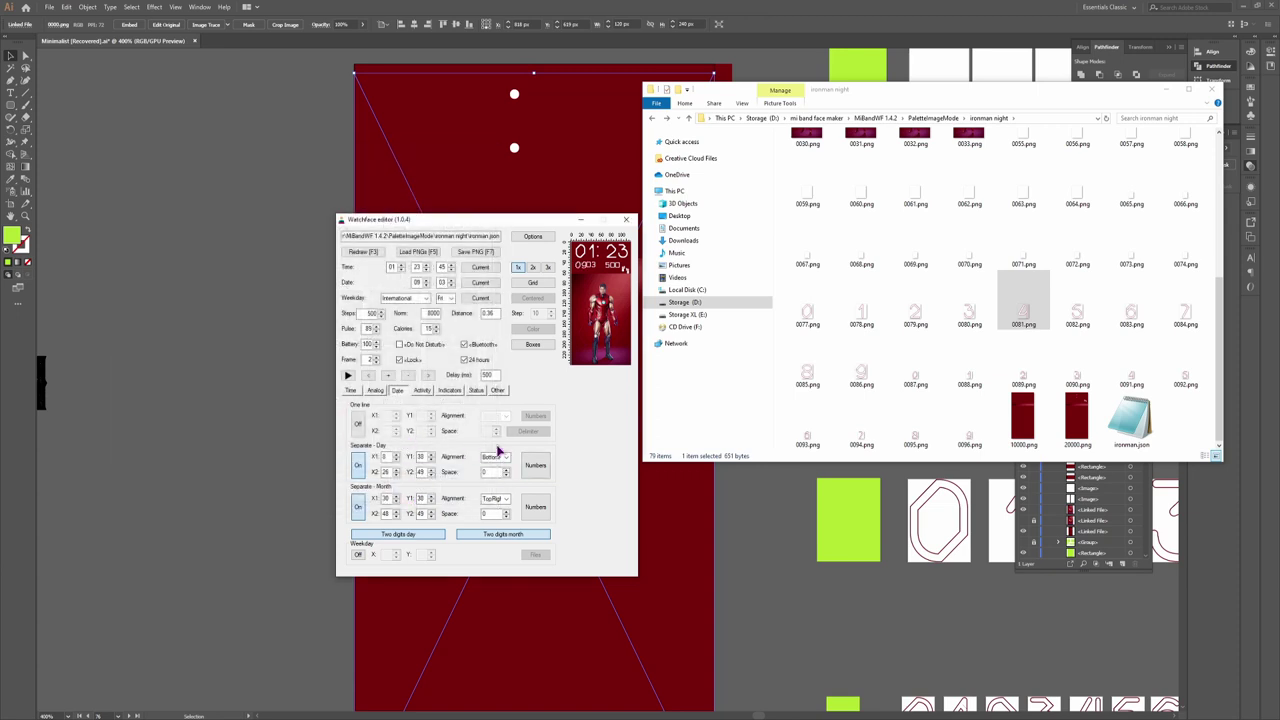
# Assign the small digit images 0087.png to 0096.png to the separate month number of the date
pyautogui.click(537, 507)
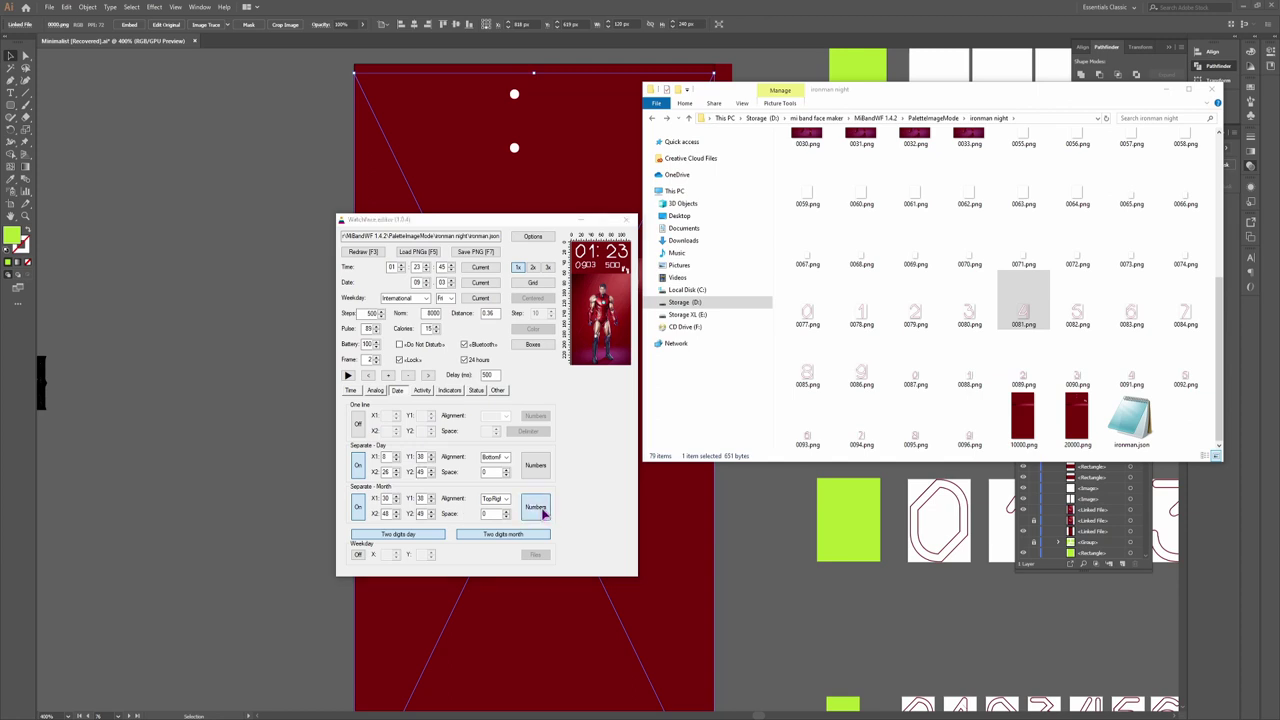
pyautogui.scroll(-5, 343, 350)
pyautogui.scroll(-3, 322, 392)
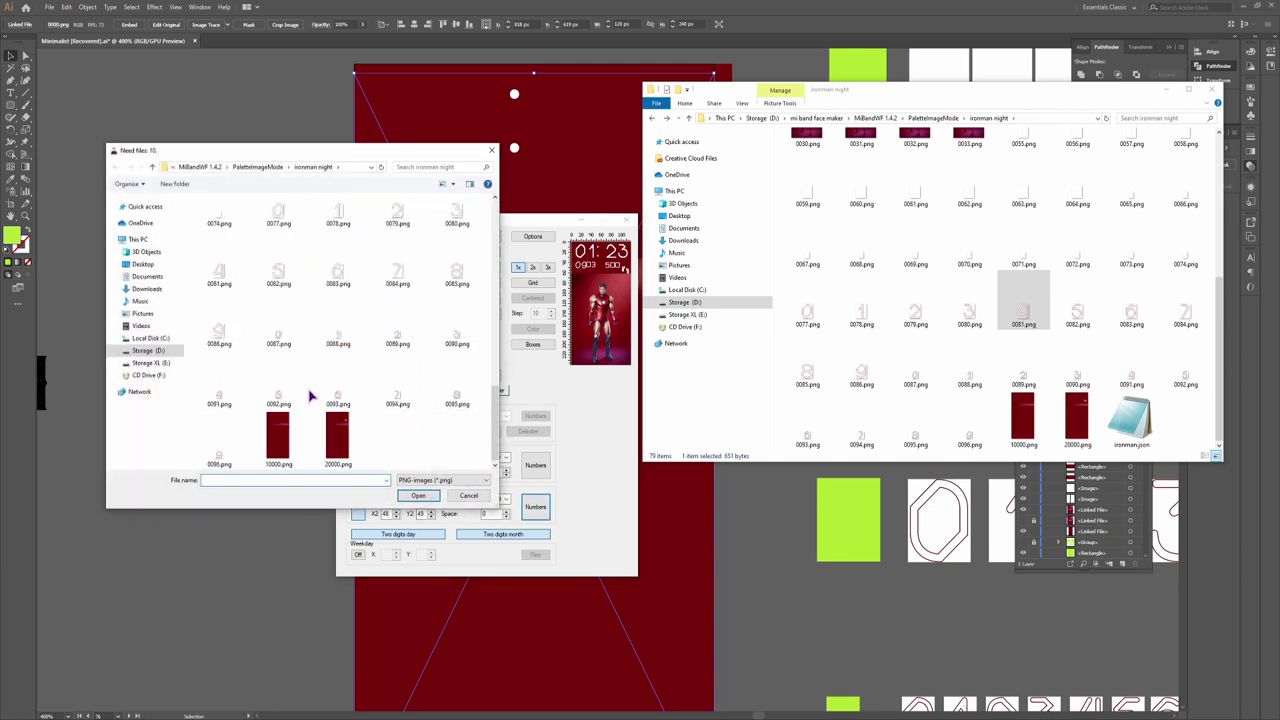
pyautogui.click(268, 330)
pyautogui.keyDown('shift'); pyautogui.click(218, 430); pyautogui.keyUp('shift')
pyautogui.click(420, 495)
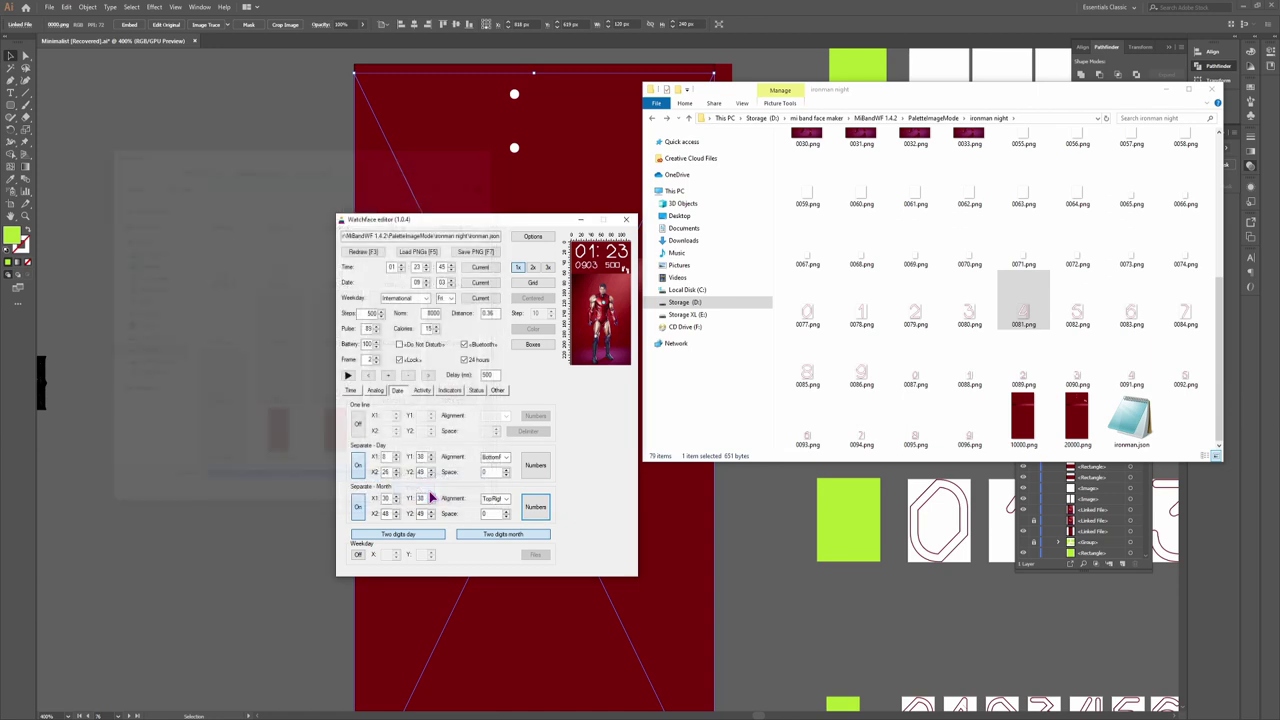
# Assign the small digit images 0087.png to 0096.png to the step count digits
pyautogui.click(423, 390)
pyautogui.click(530, 428)
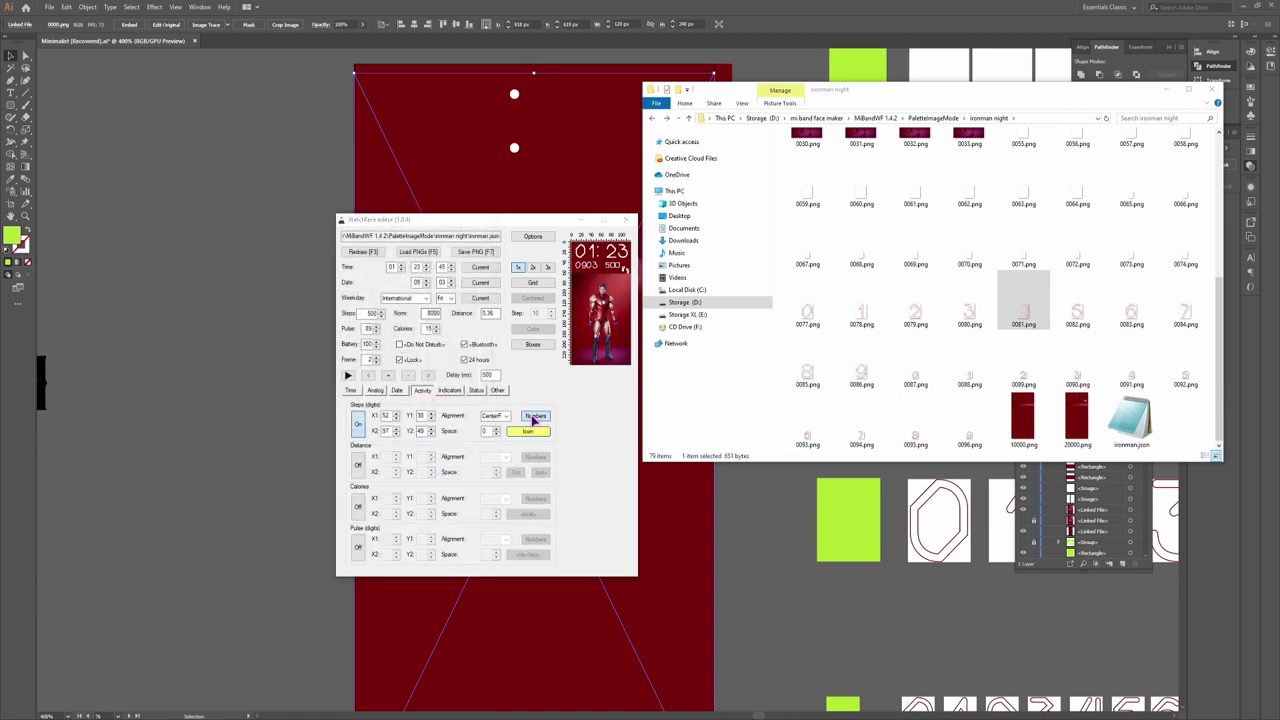
pyautogui.scroll(-10, 316, 329)
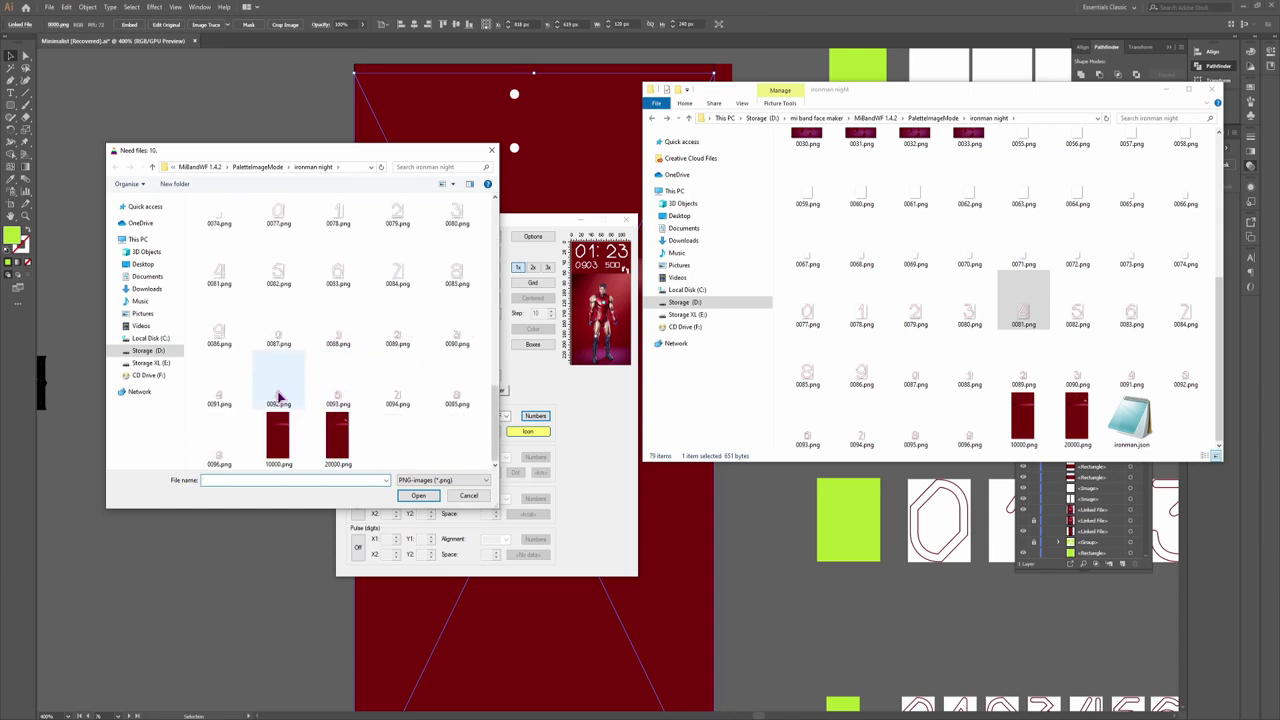
pyautogui.click(219, 440)
pyautogui.keyDown('shift'); pyautogui.click(282, 343); pyautogui.keyUp('shift')
pyautogui.click(417, 496)
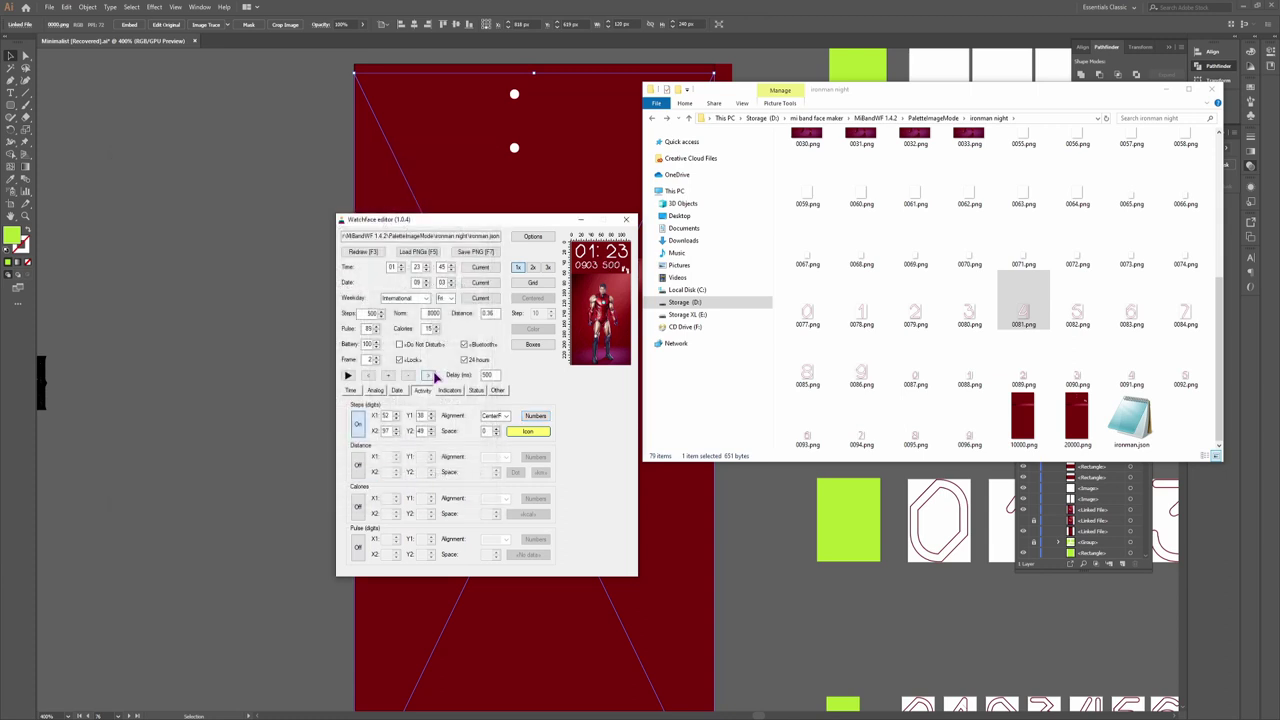
# Switch to Illustrator, show the green placeholder blocks on the artwork, and recolour the separate green rectangle beside the artboard yellow
pyautogui.click(350, 390)
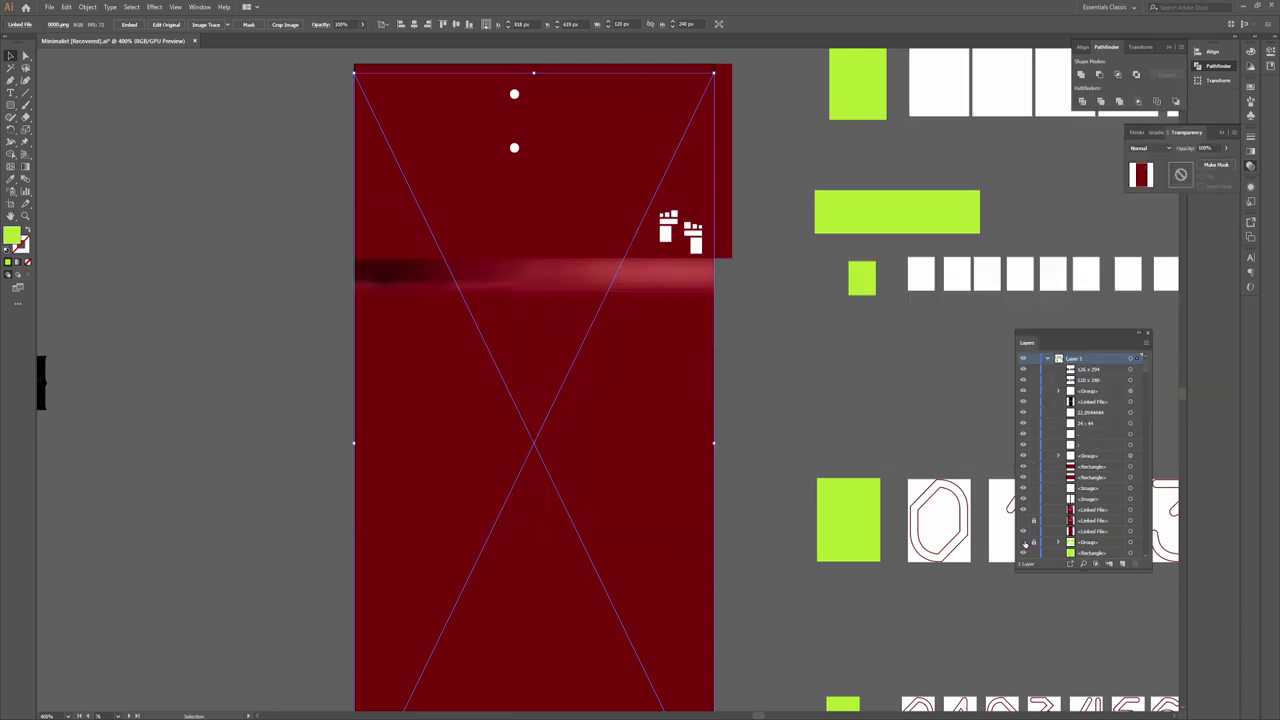
pyautogui.click(1023, 541)
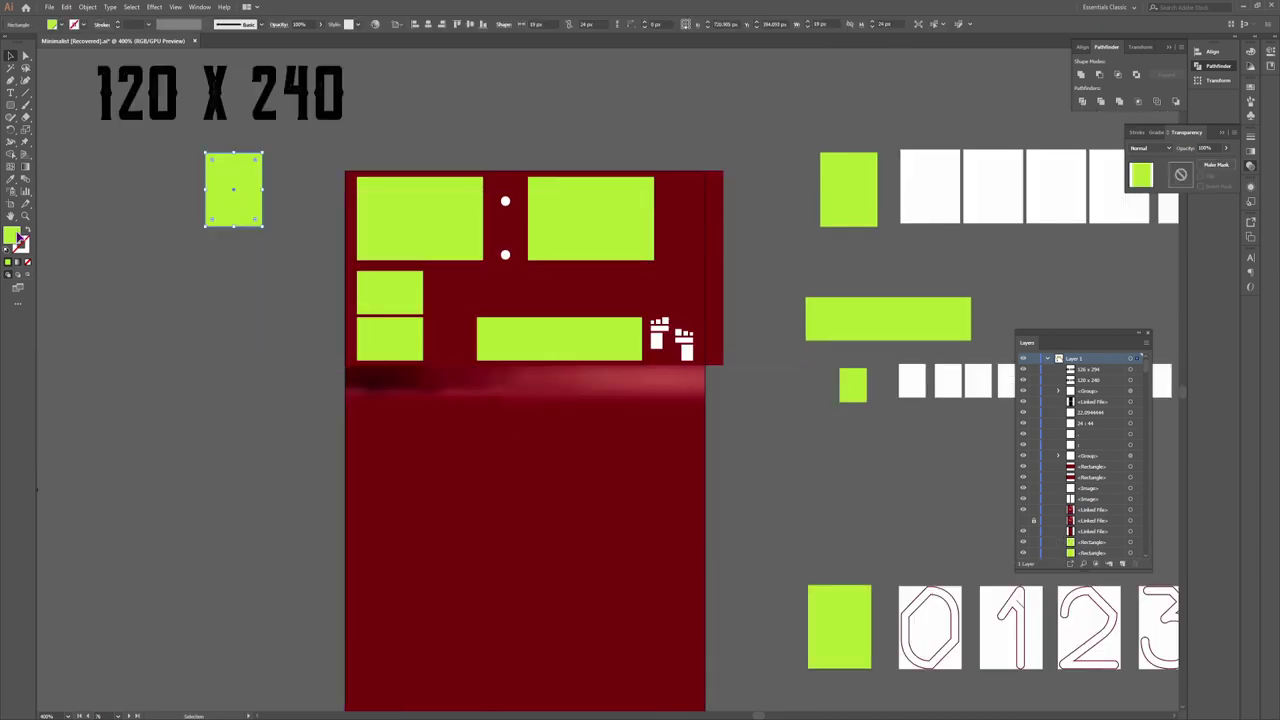
pyautogui.doubleClick(19, 239)
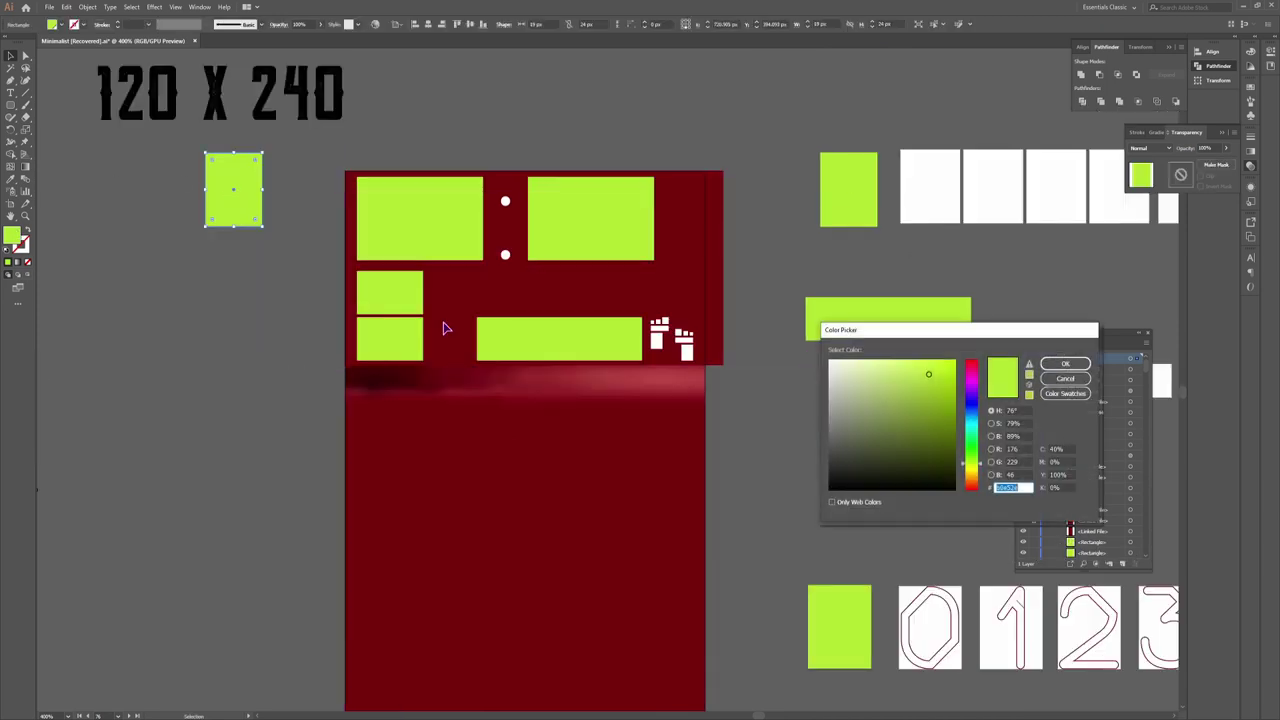
pyautogui.moveTo(981, 463); pyautogui.dragTo(977, 476)
pyautogui.click(1065, 364)
# Fit the yellow rectangle between the artboard's upper-left corner and the hours block's corner, about 4 by 2 px
pyautogui.moveTo(232, 191); pyautogui.dragTo(372, 208)
pyautogui.scroll(3, 302, 137)
pyautogui.scroll(1, 484, 207)
pyautogui.moveTo(429, 256); pyautogui.dragTo(429, 258)
pyautogui.moveTo(619, 537); pyautogui.dragTo(441, 268)
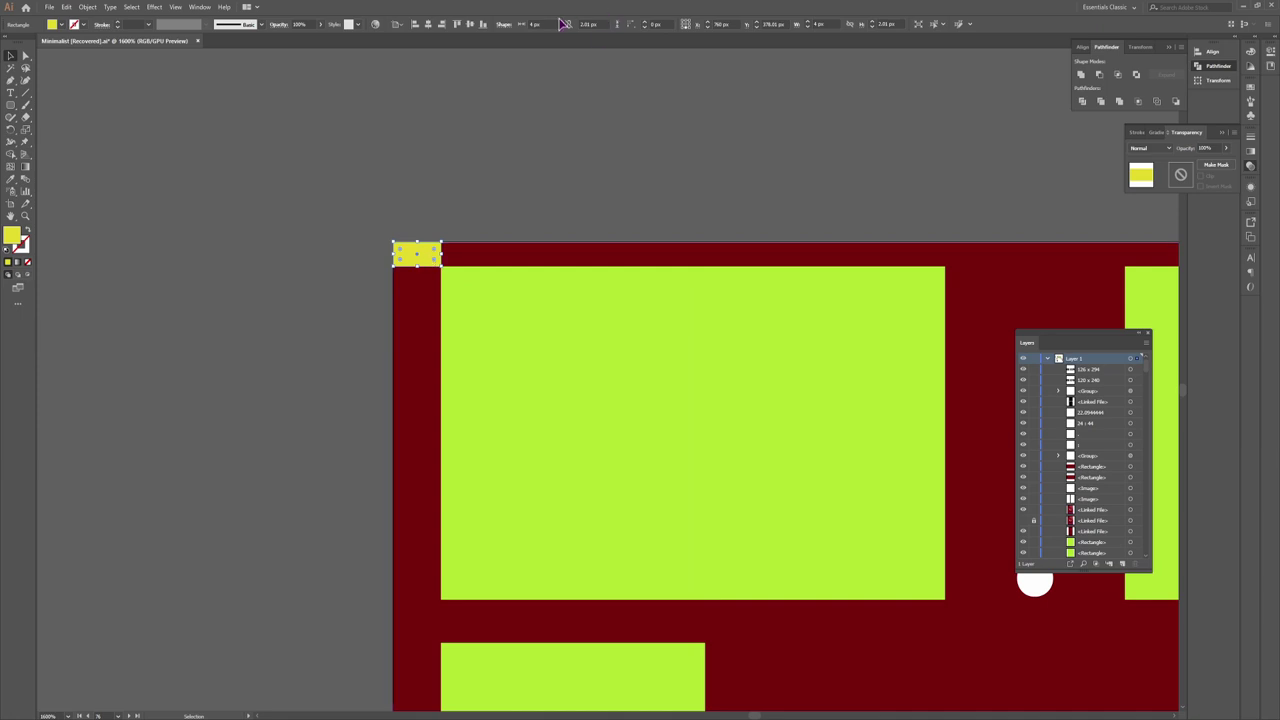
# In the WatchFace editor, set the tens digit of the hours to X 4, Y 2, using the yellow rectangle's dimensions
pyautogui.click(823, 23)
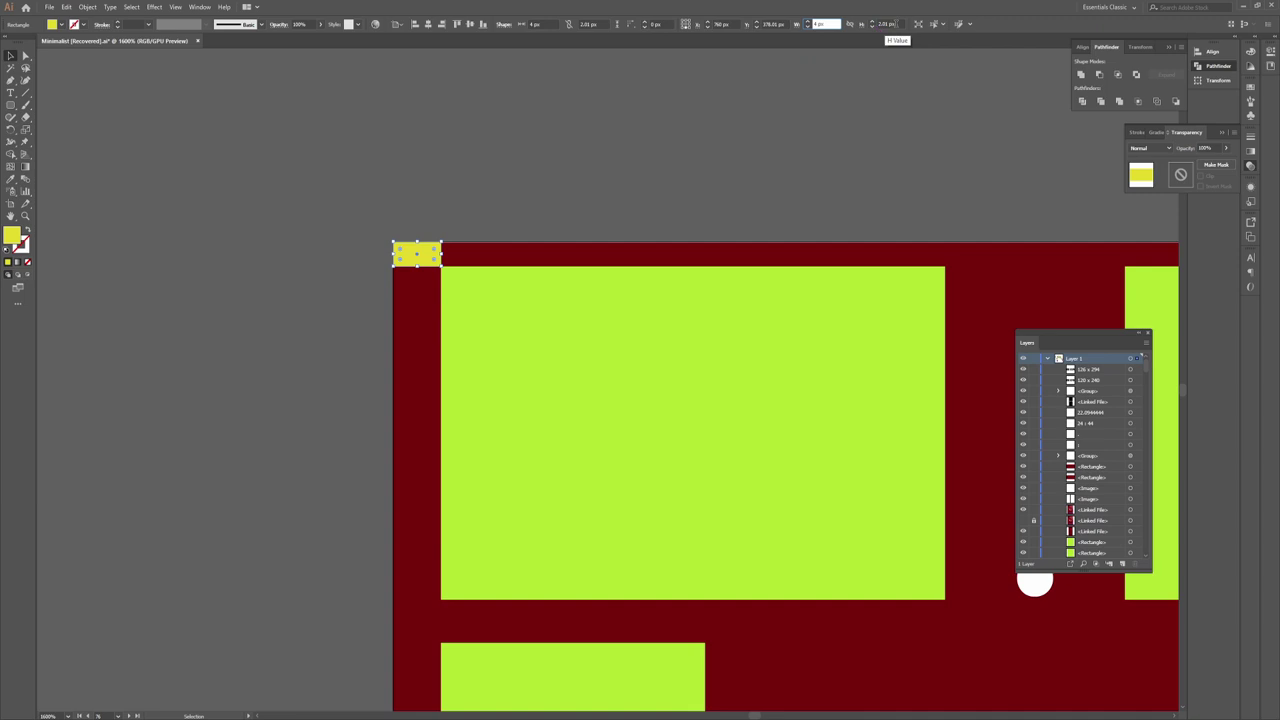
pyautogui.click(250, 716)
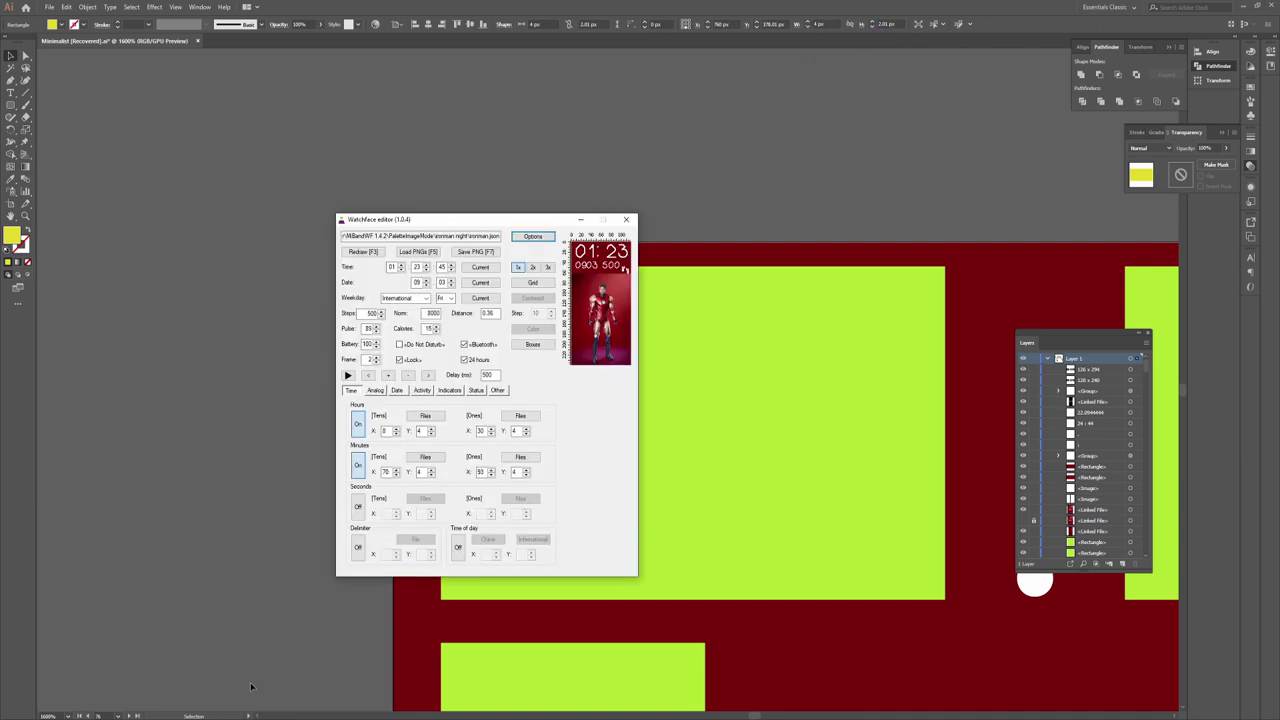
pyautogui.click(388, 430)
pyautogui.click(396, 435)
# Stretch the yellow rectangle to the hours block's middle, 25 px wide, and set the hours' ones digit to X 25, Y 2
pyautogui.hotkey('alt', 'Tab')
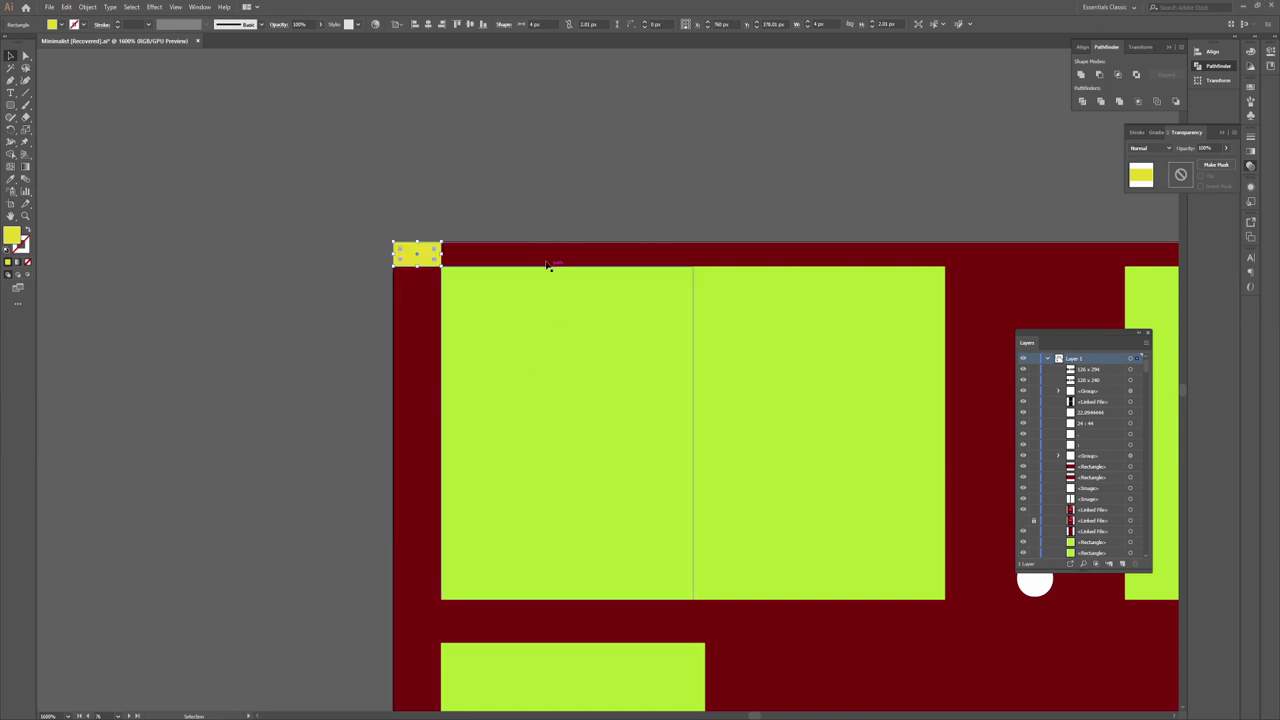
pyautogui.moveTo(441, 254); pyautogui.dragTo(693, 256)
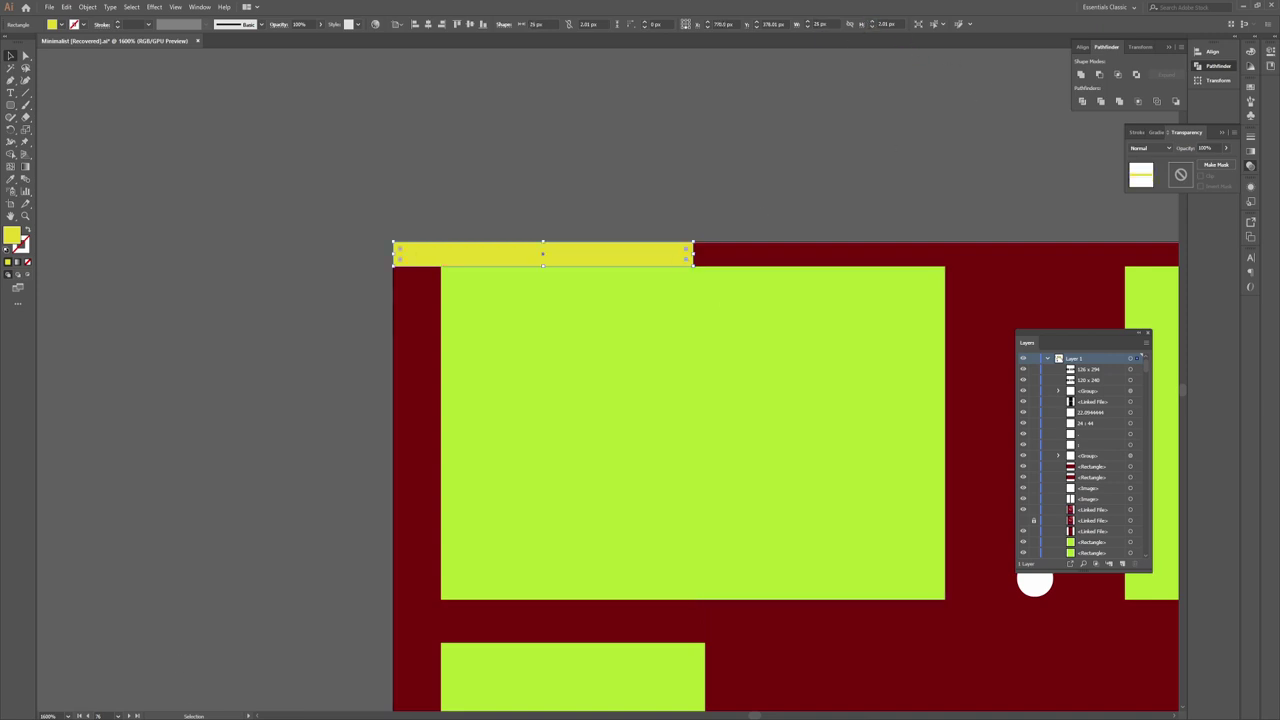
pyautogui.hotkey('alt', 'Tab')
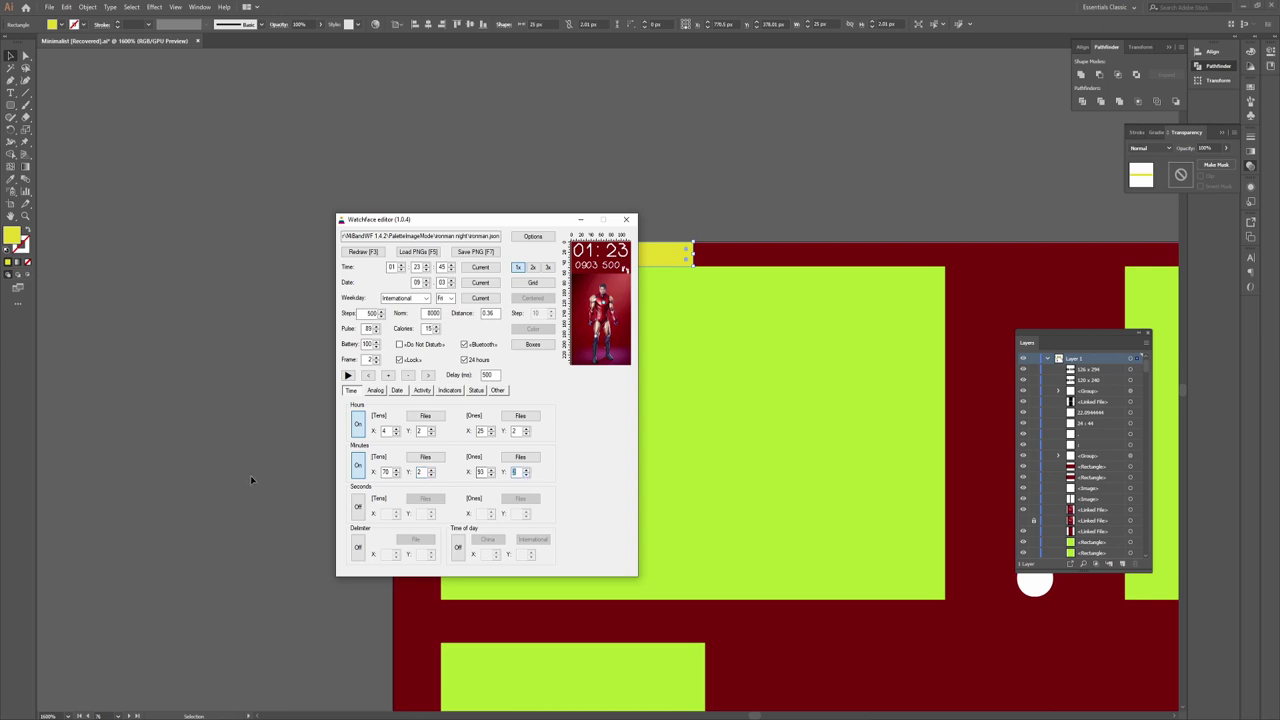
# Stretch the yellow rectangle to the minutes block's near edge, 61 px wide, and set the minutes' tens digit X to 61
pyautogui.hotkey('alt', 'Tab')
pyautogui.moveTo(829, 400); pyautogui.dragTo(334, 440)
pyautogui.moveTo(223, 293); pyautogui.dragTo(652, 293)
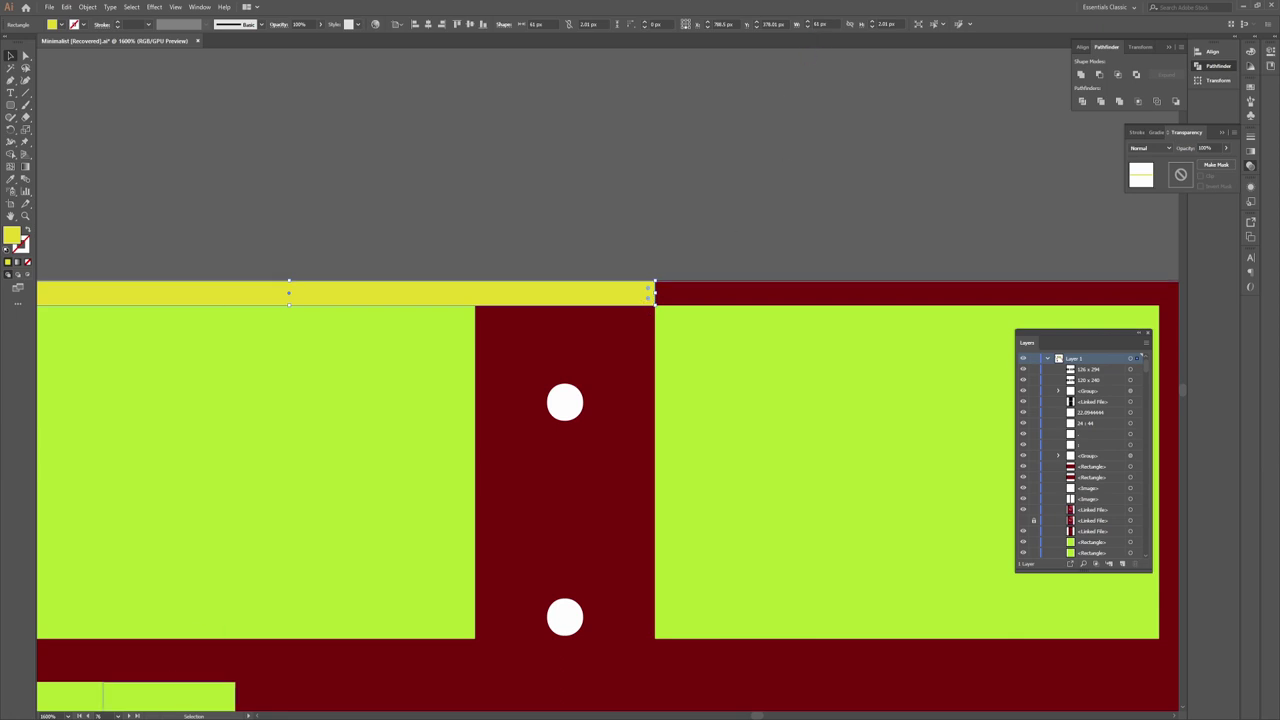
pyautogui.hotkey('alt', 'Tab')
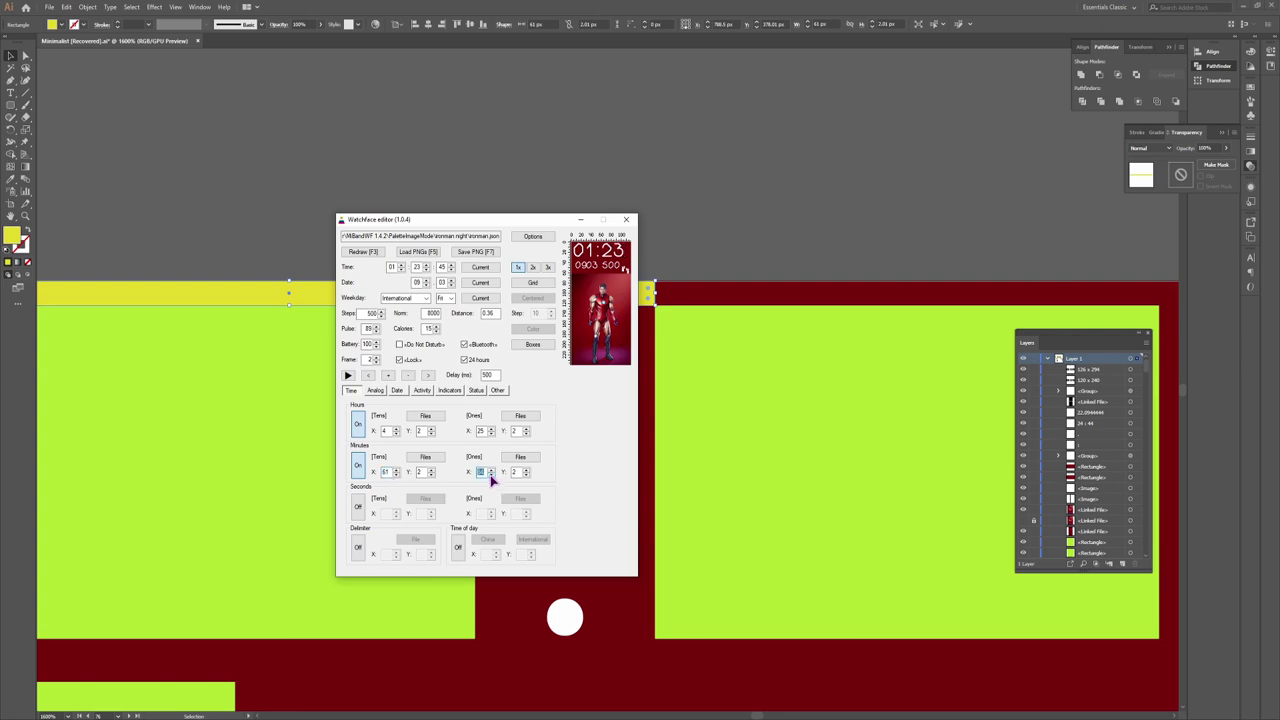
# Stretch the yellow rectangle to the middle of the minutes block, 82 px wide, to measure the ones digit's X position
pyautogui.click(728, 226)
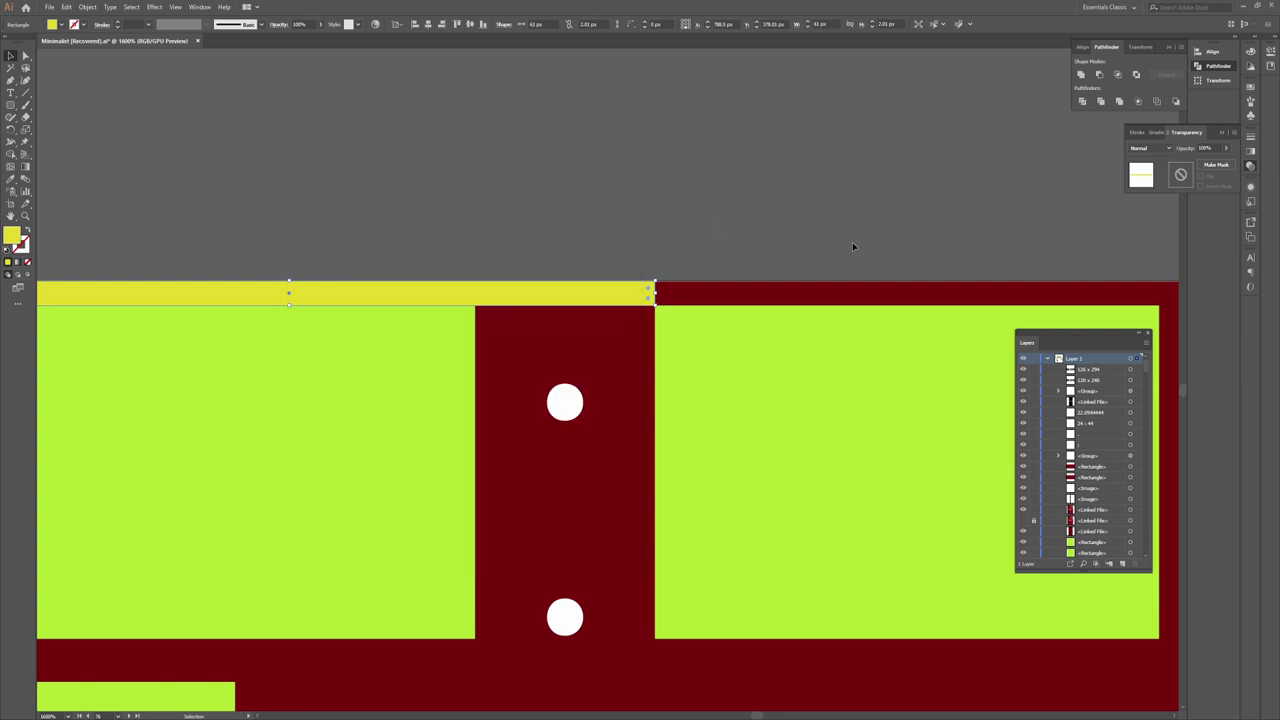
pyautogui.moveTo(852, 244); pyautogui.dragTo(559, 254)
pyautogui.moveTo(368, 304); pyautogui.dragTo(617, 299)
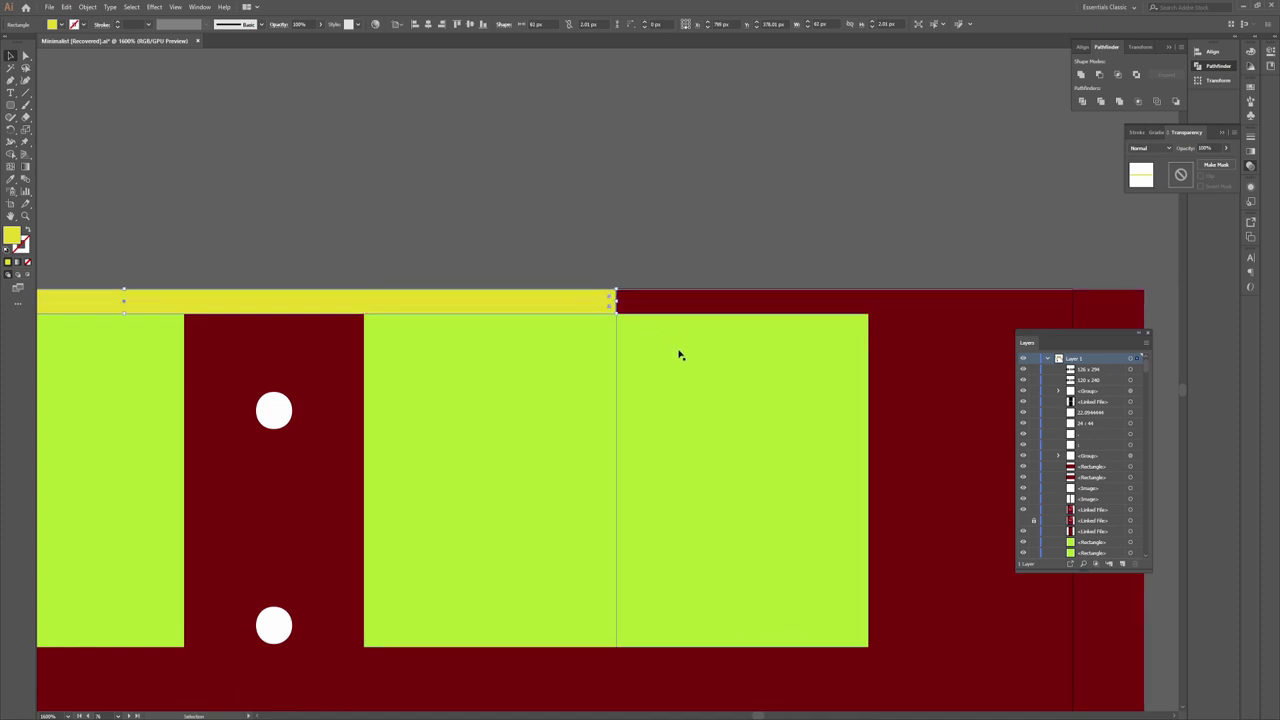
# Measure the upper date block with the yellow rectangle and set the separate day area to X1 4, Y1 32, X2 26, Y2 46
pyautogui.scroll(-2, 508, 374)
pyautogui.moveTo(423, 420); pyautogui.dragTo(736, 322)
pyautogui.moveTo(873, 244); pyautogui.dragTo(406, 432)
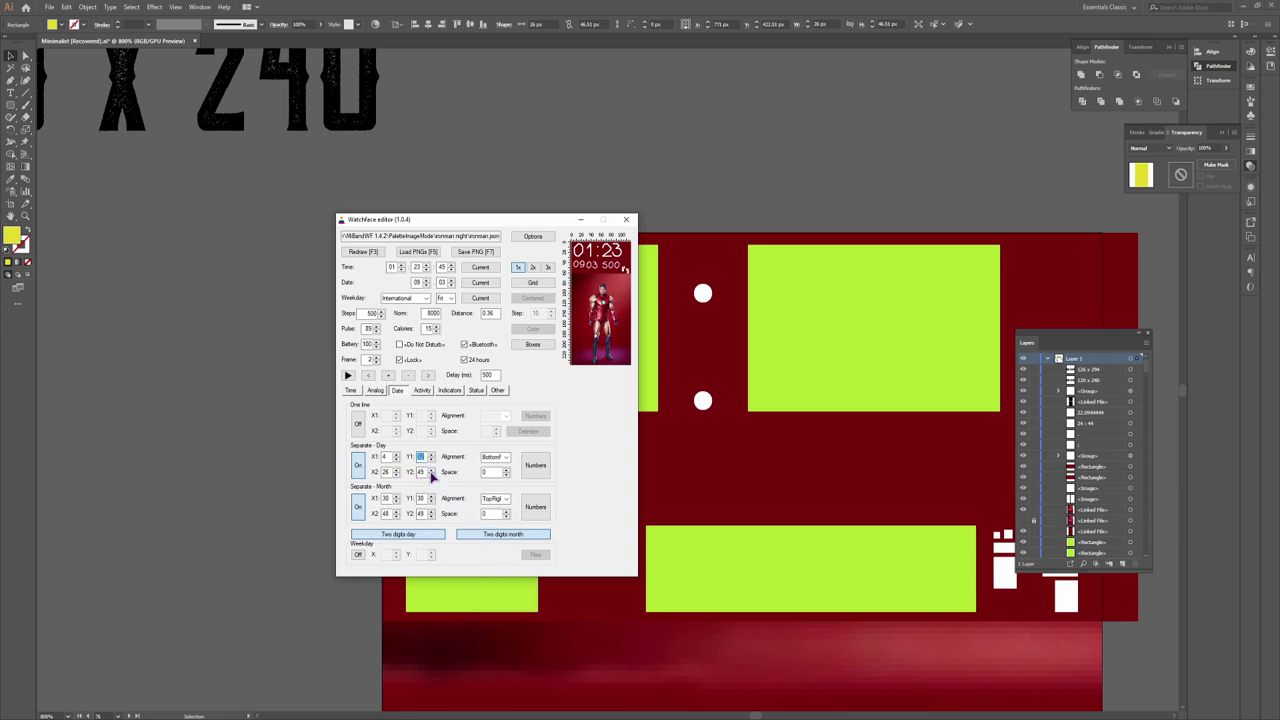
pyautogui.click(471, 451)
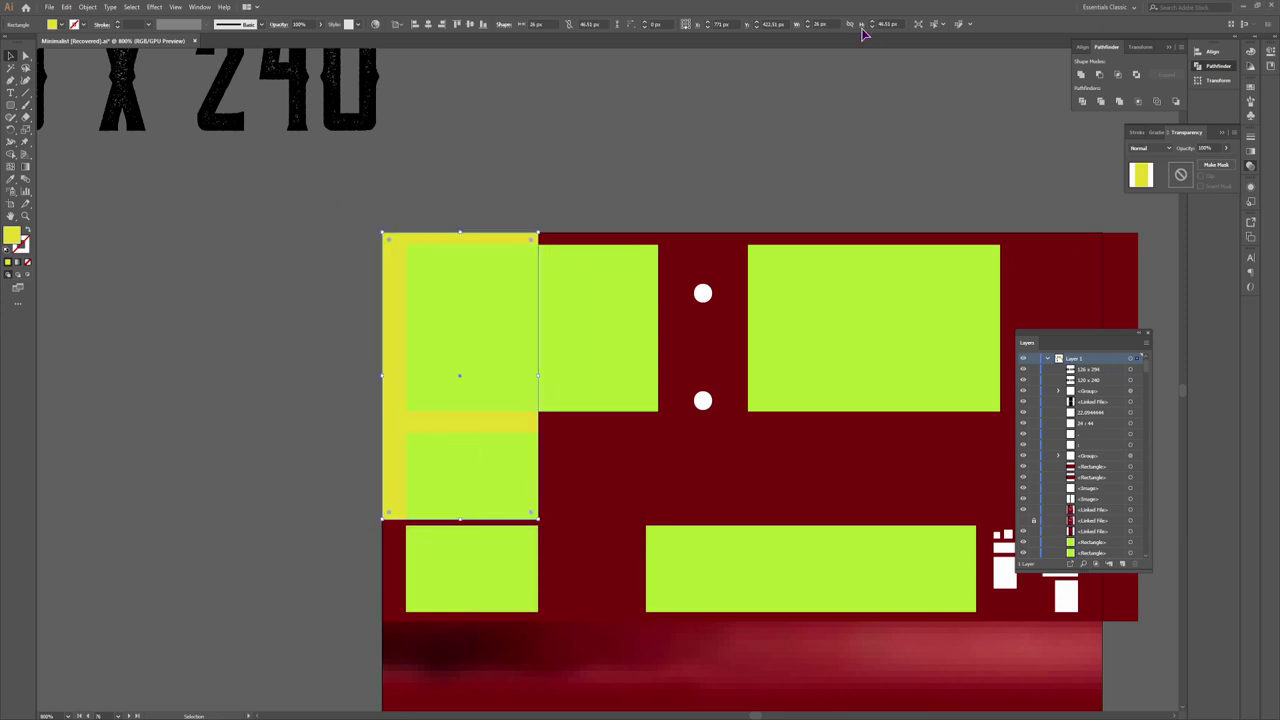
pyautogui.hotkey('alt', 'Tab')
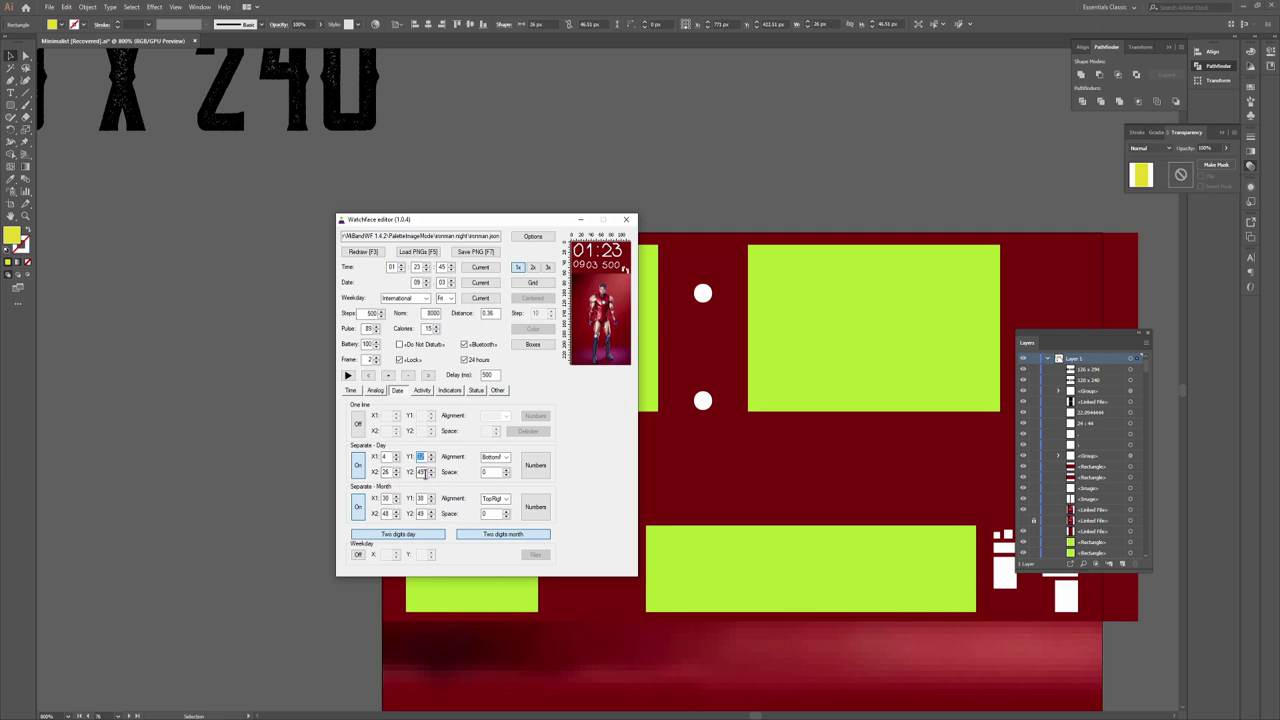
# Resize the yellow rectangle to the lower date block's upper-left corner and set the separate month's start to X1 4, Y1 47
pyautogui.click(231, 526)
pyautogui.moveTo(537, 520); pyautogui.dragTo(406, 525)
pyautogui.hotkey('alt', 'Tab')
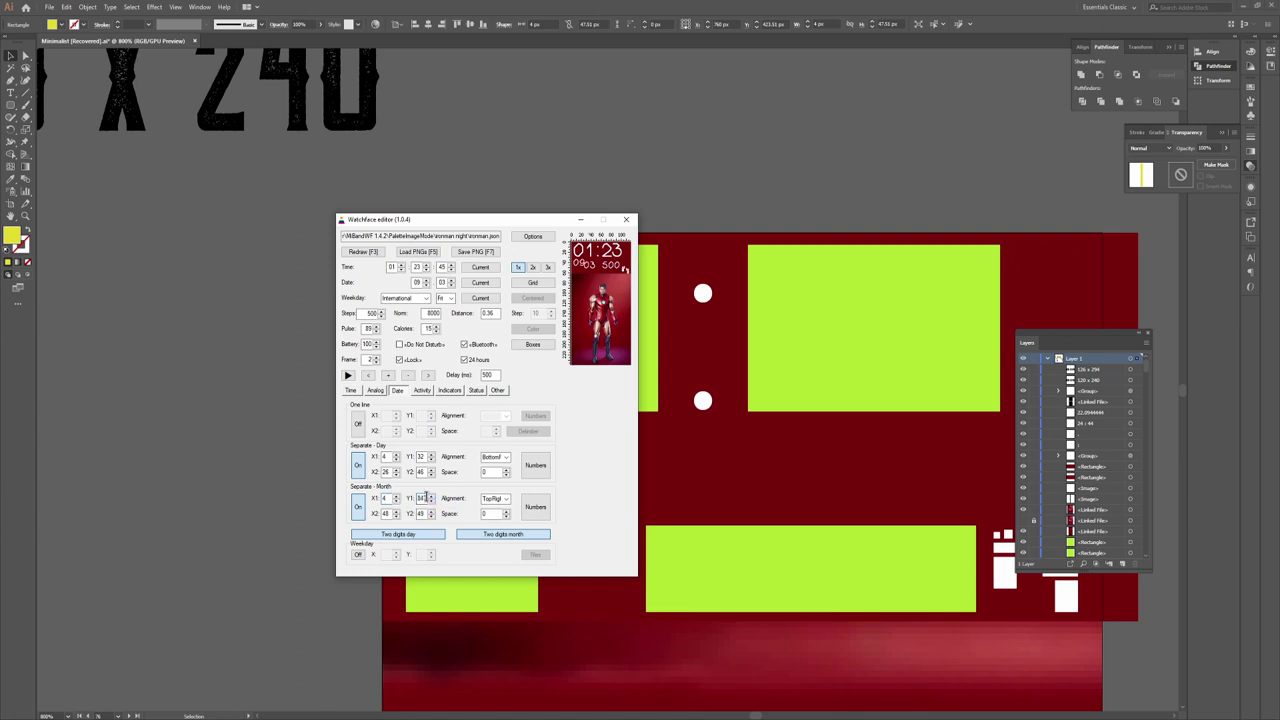
# Extend the yellow rectangle to the lower date block's far corner and set the separate month's end to X2 26, Y2 61
pyautogui.hotkey('alt', 'Tab')
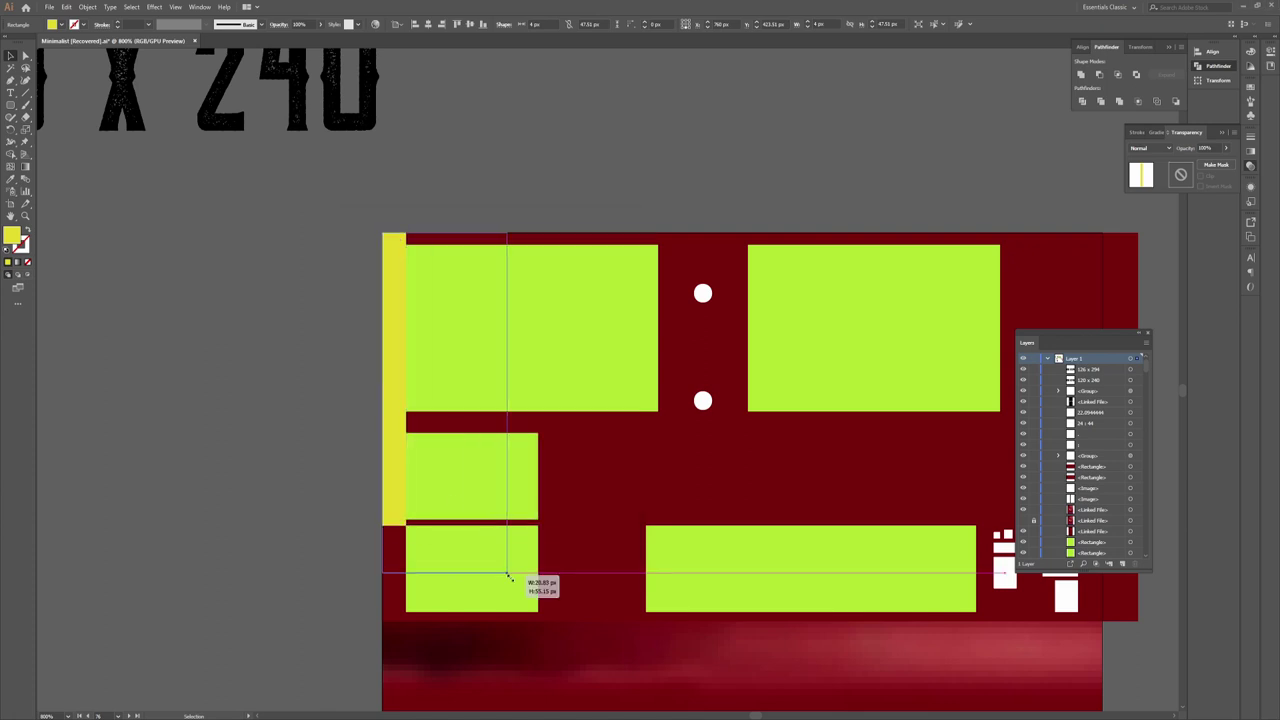
pyautogui.hotkey('alt', 'Tab')
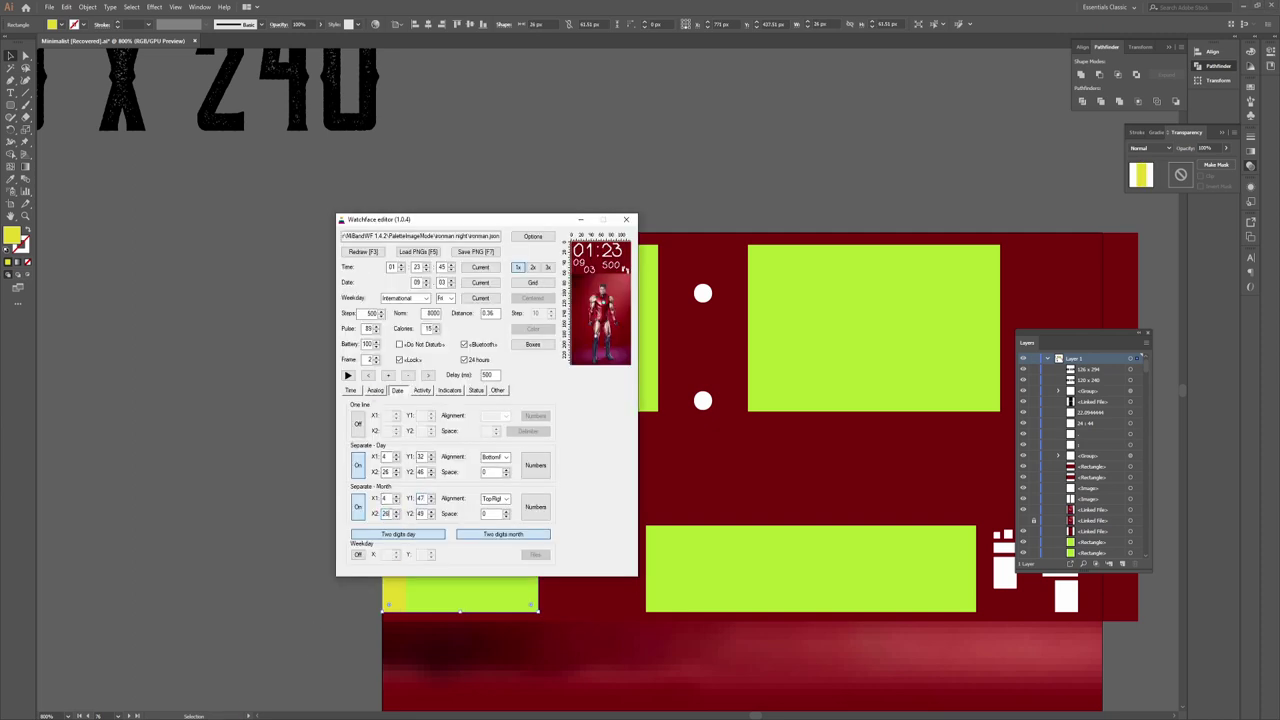
pyautogui.click(431, 516)
# Resize the yellow rectangle to the steps block's upper-left corner and set the step count's start to X1 44, Y1 47
pyautogui.click(421, 391)
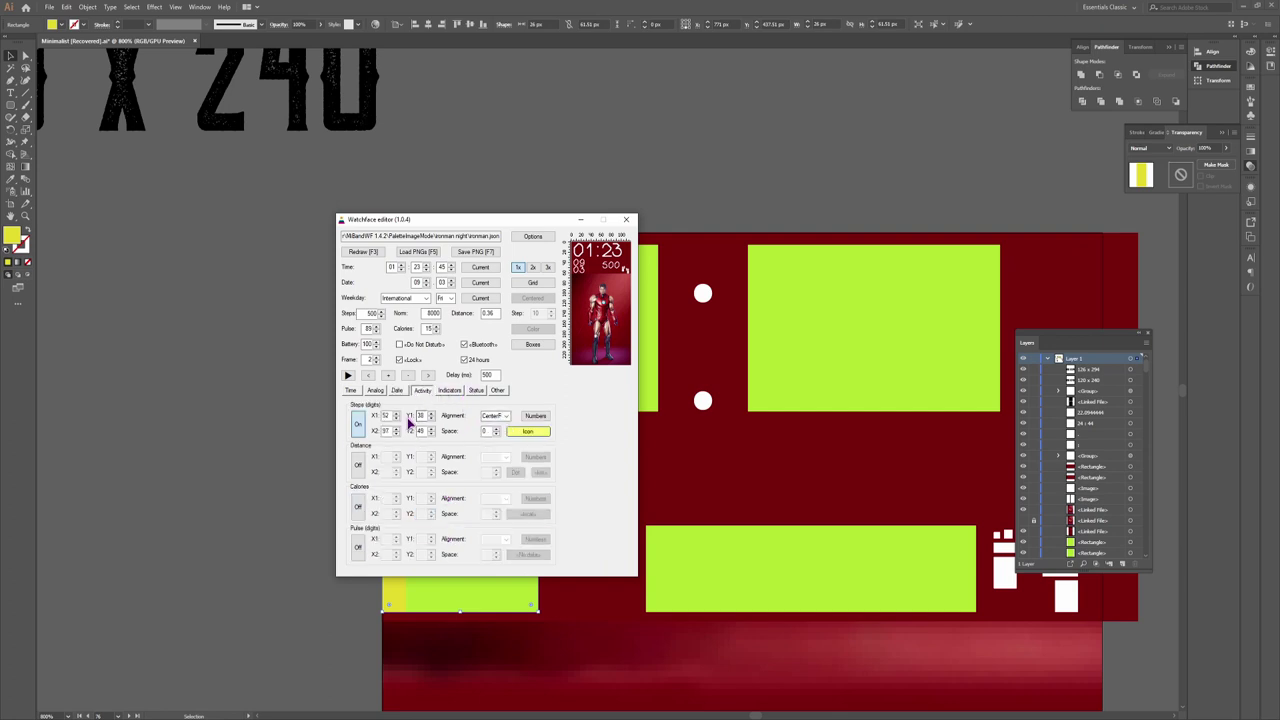
pyautogui.click(253, 477)
pyautogui.moveTo(538, 612); pyautogui.dragTo(646, 526)
pyautogui.hotkey('alt', 'Tab')
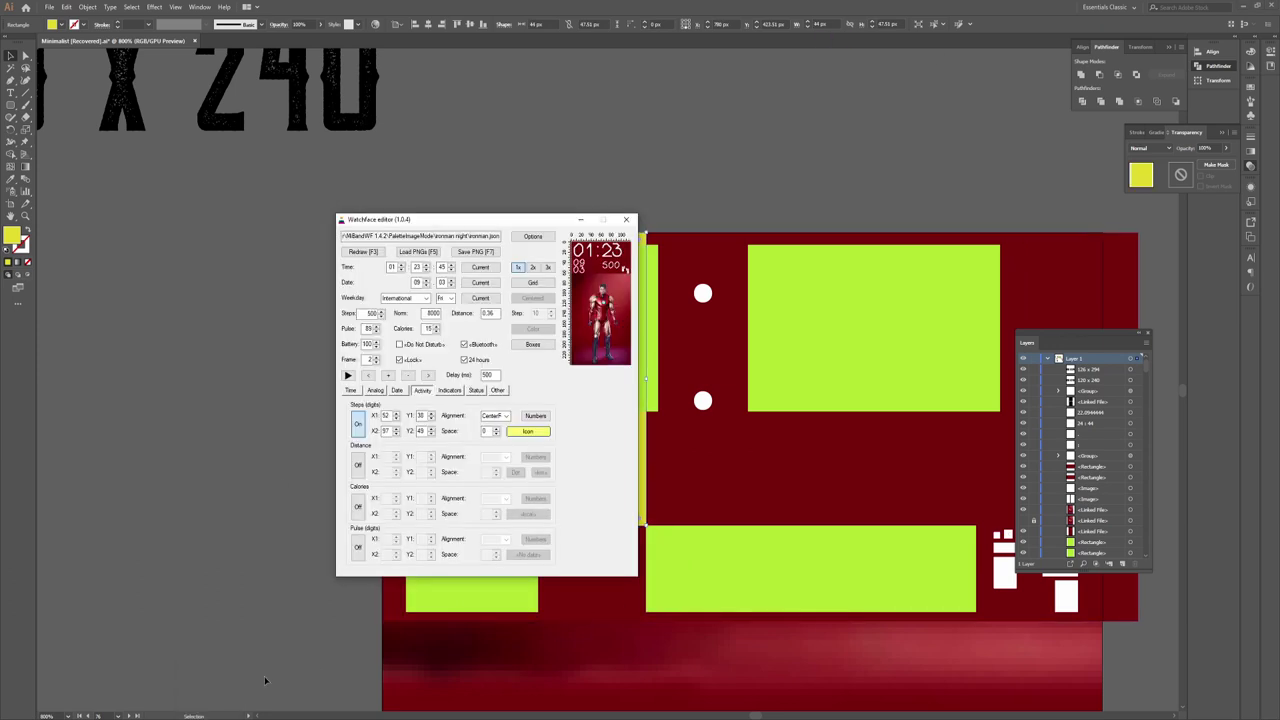
pyautogui.doubleClick(385, 415)
# Extend the yellow rectangle to the steps block's far corner and set the step count to X2 99, Y2 61 with CenterRight alignment
pyautogui.hotkey('alt', 'Tab')
pyautogui.moveTo(646, 524); pyautogui.dragTo(976, 609)
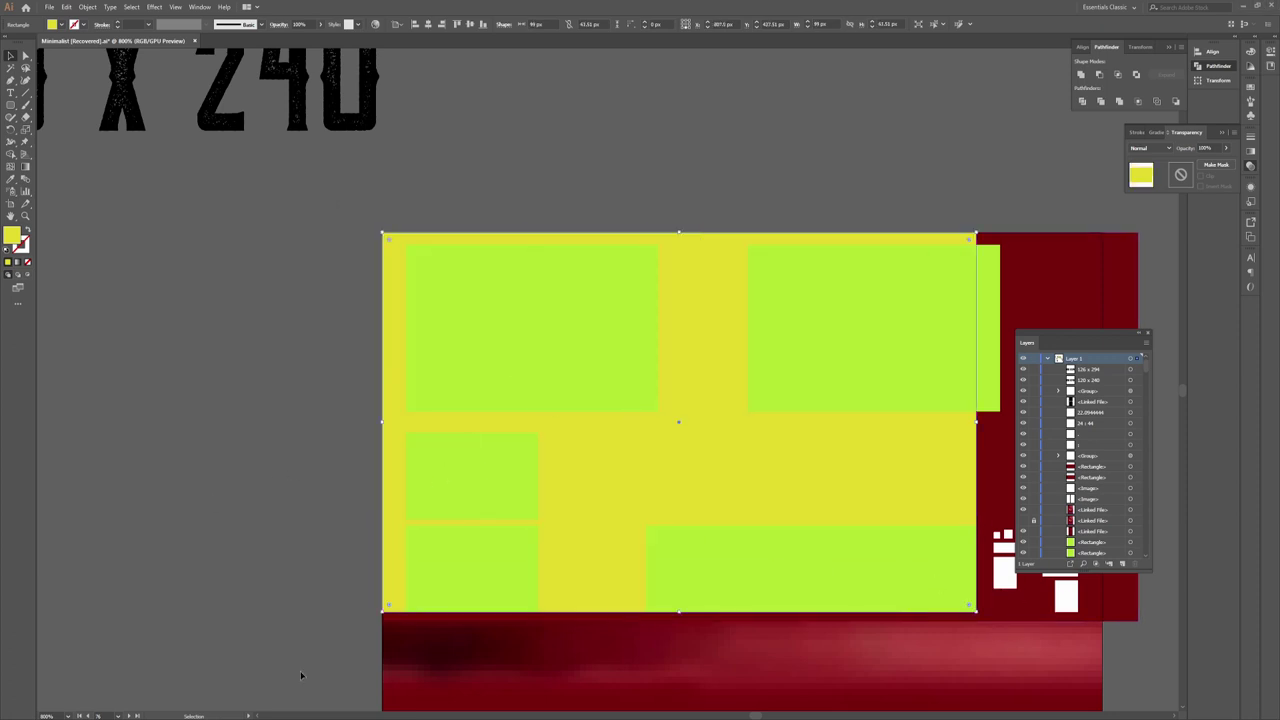
pyautogui.hotkey('alt', 'Tab')
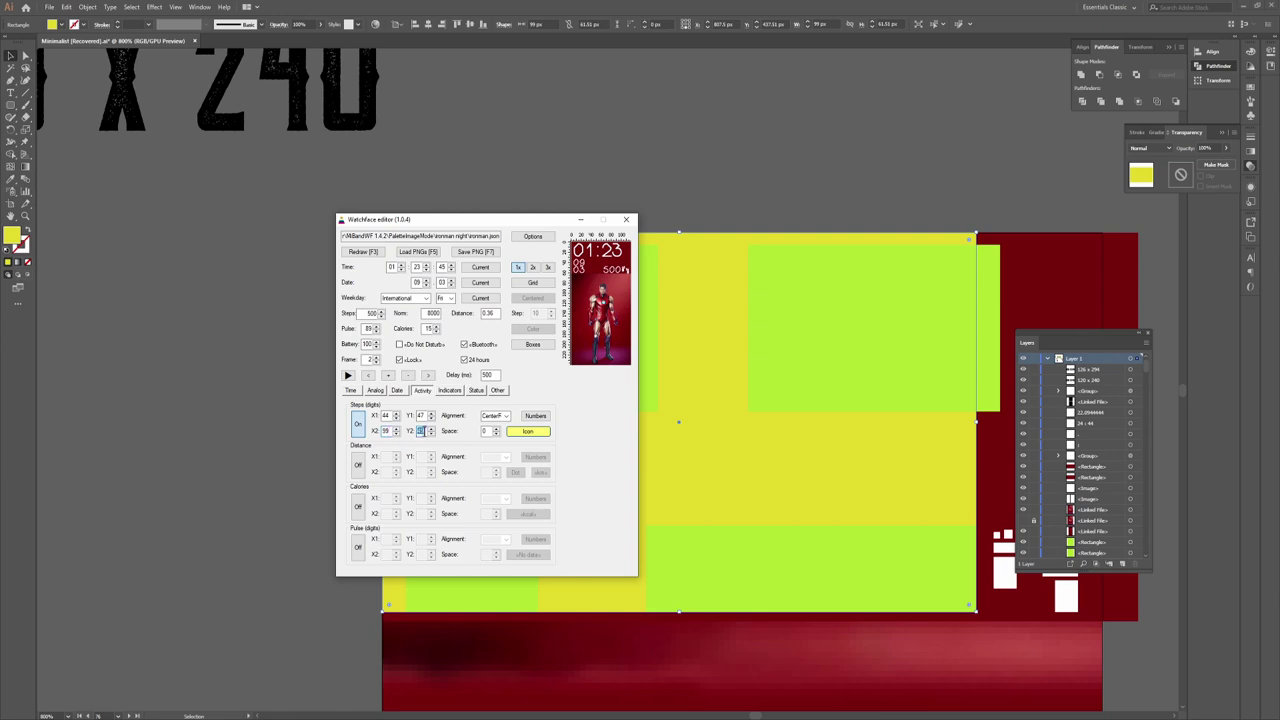
pyautogui.click(507, 416)
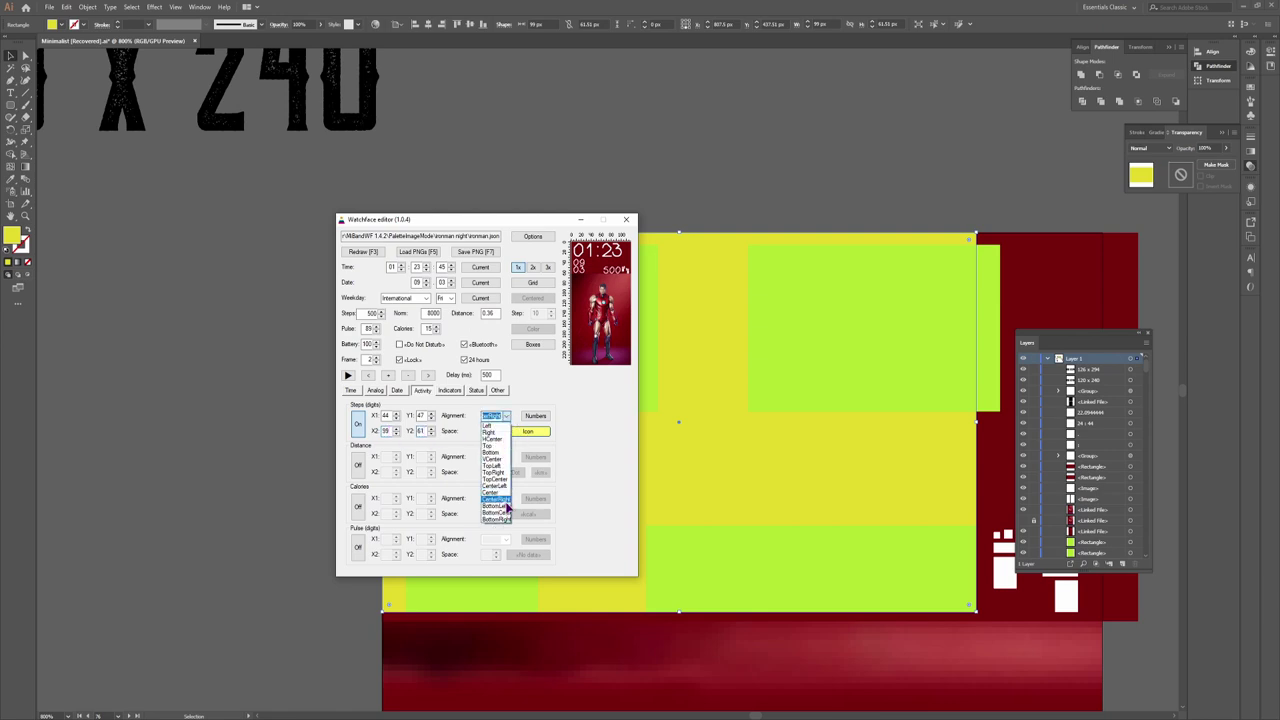
pyautogui.click(495, 500)
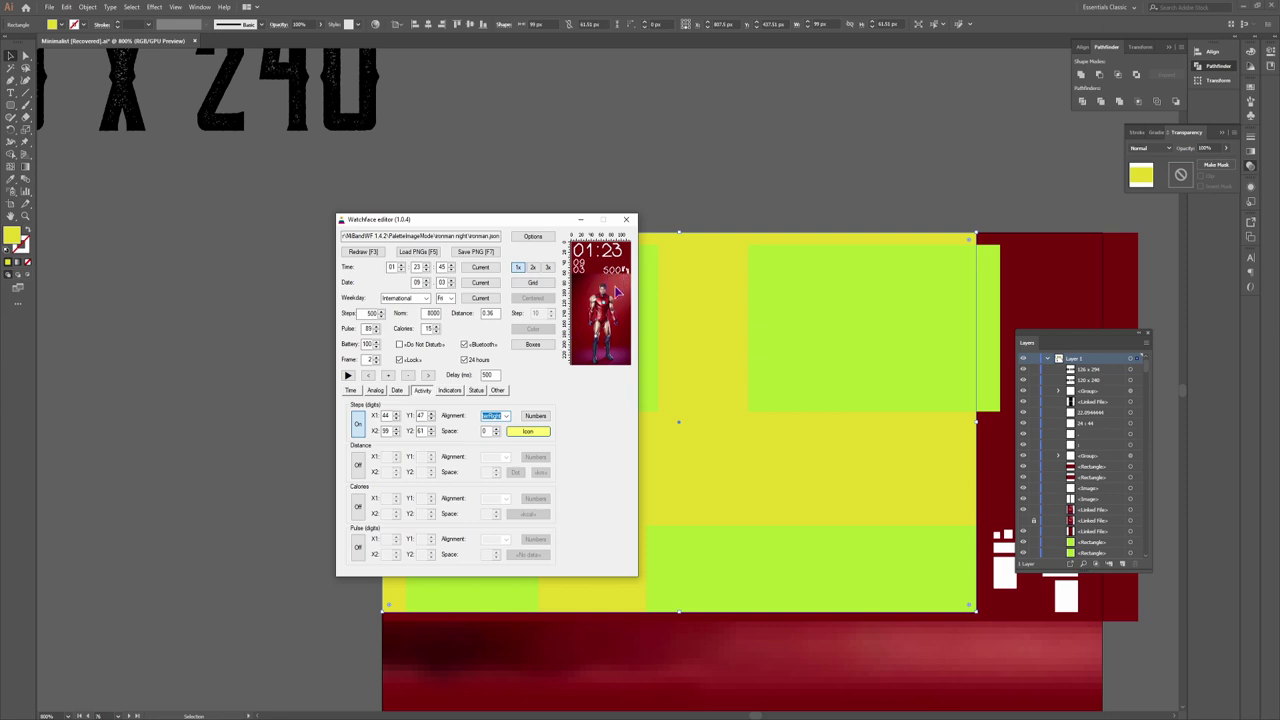
# Preview the watch face with another set of sample values and set X1 of the separate day and month numbers to 0
pyautogui.click(428, 375)
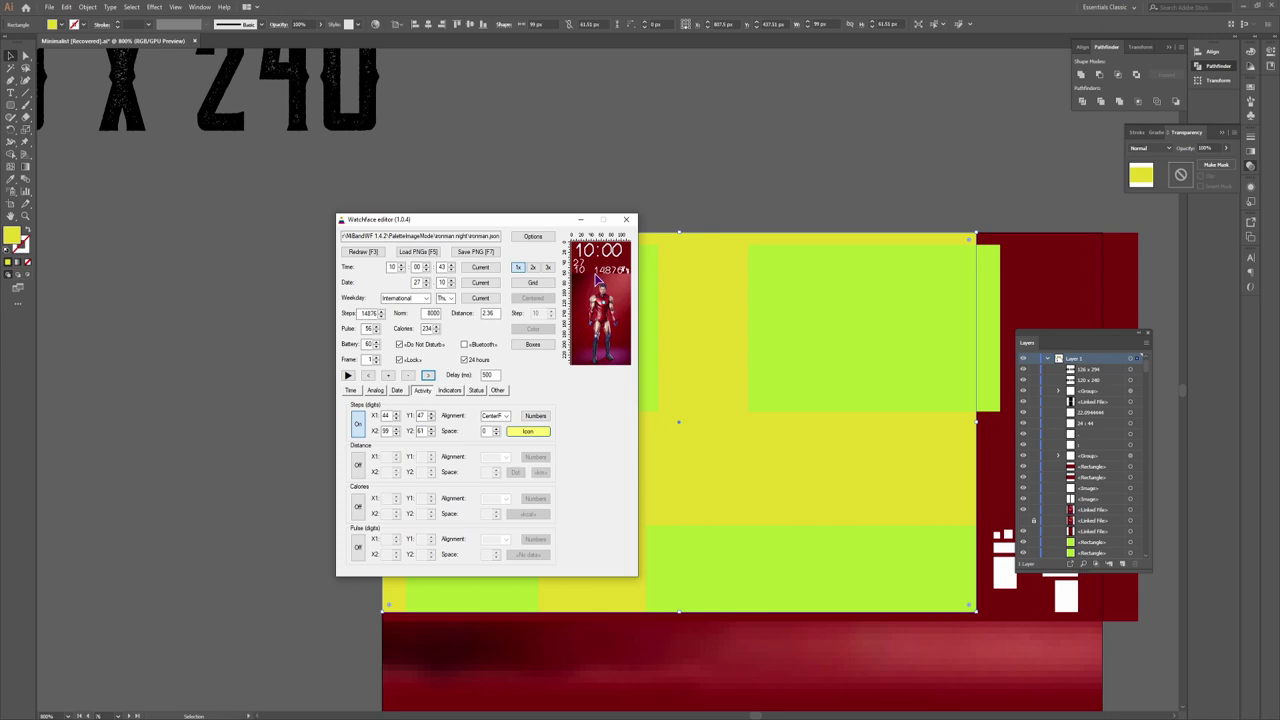
pyautogui.doubleClick(388, 416)
pyautogui.click(397, 390)
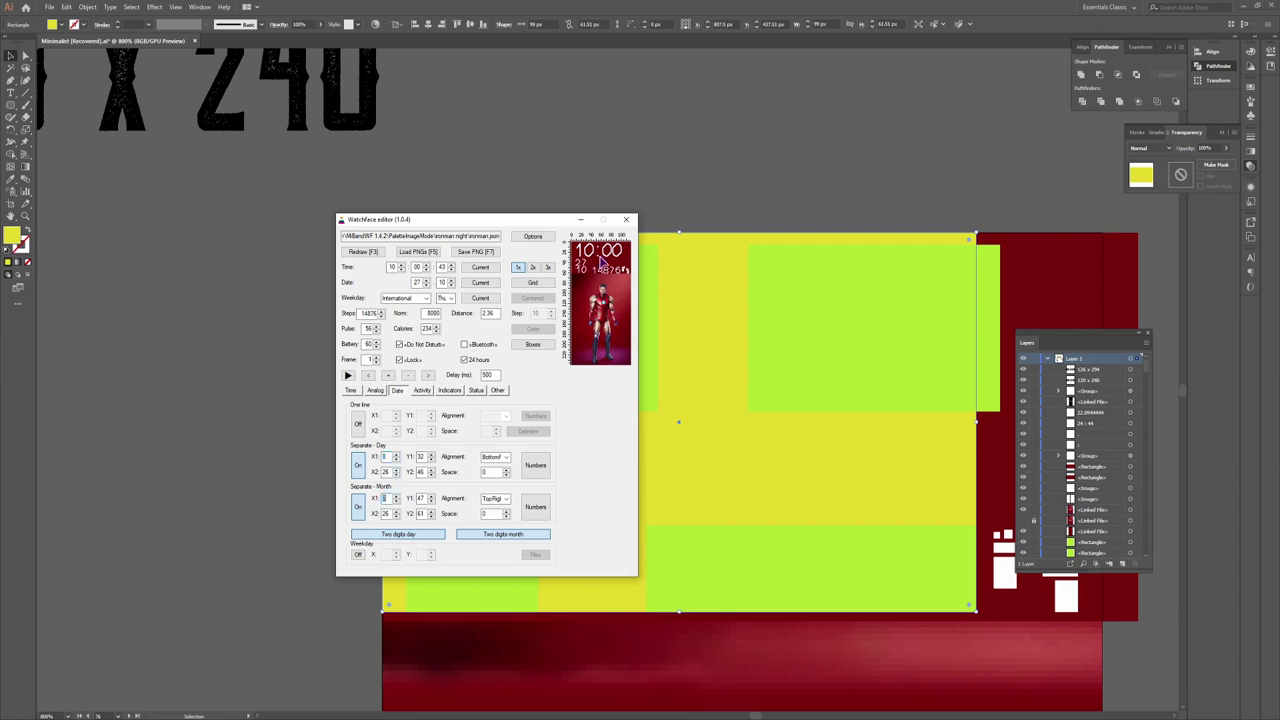
# Pack the finished watch face as is
pyautogui.click(496, 391)
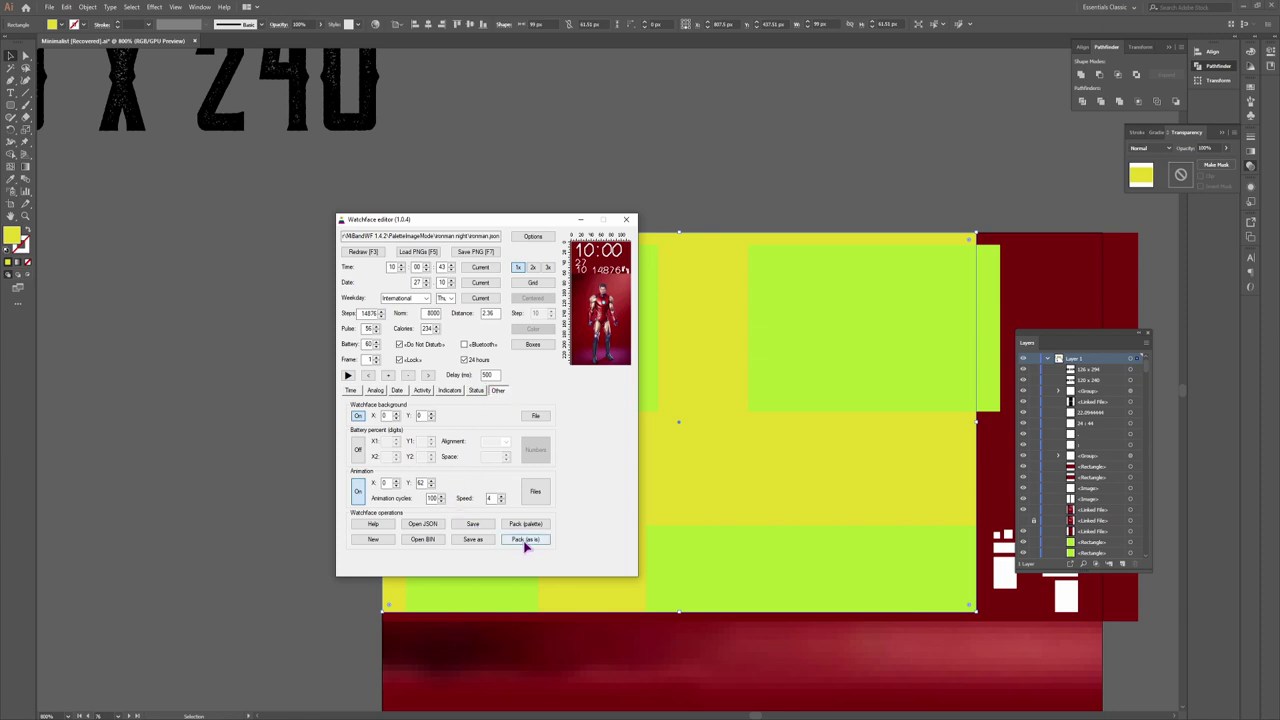
pyautogui.click(527, 541)
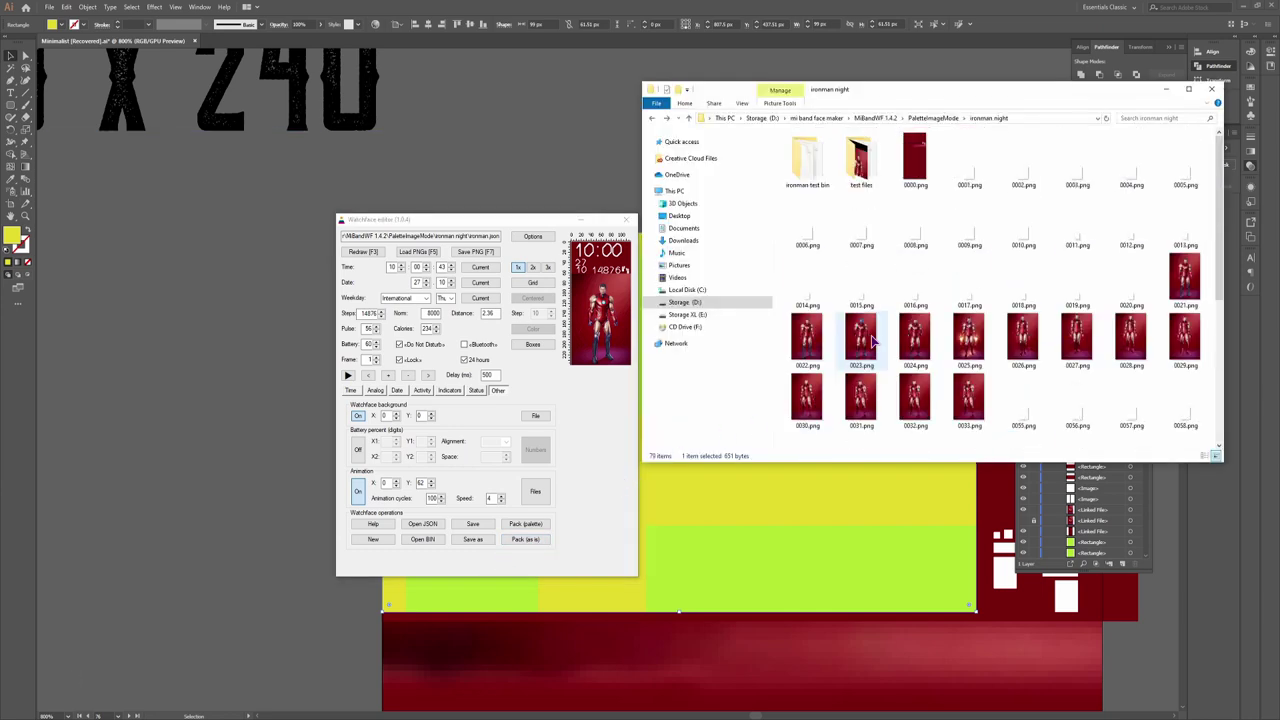
# Try to pack the watch face as is, overwriting the images in the JSON directory
pyautogui.click(524, 540)
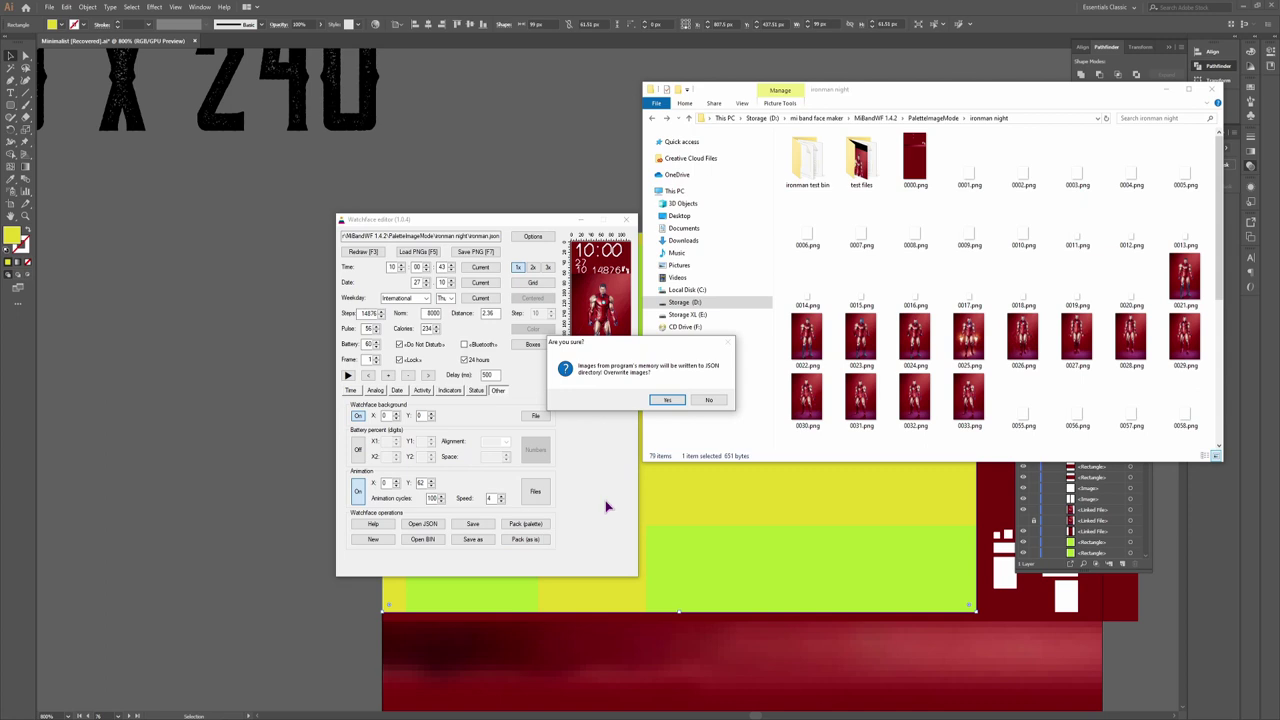
pyautogui.click(667, 400)
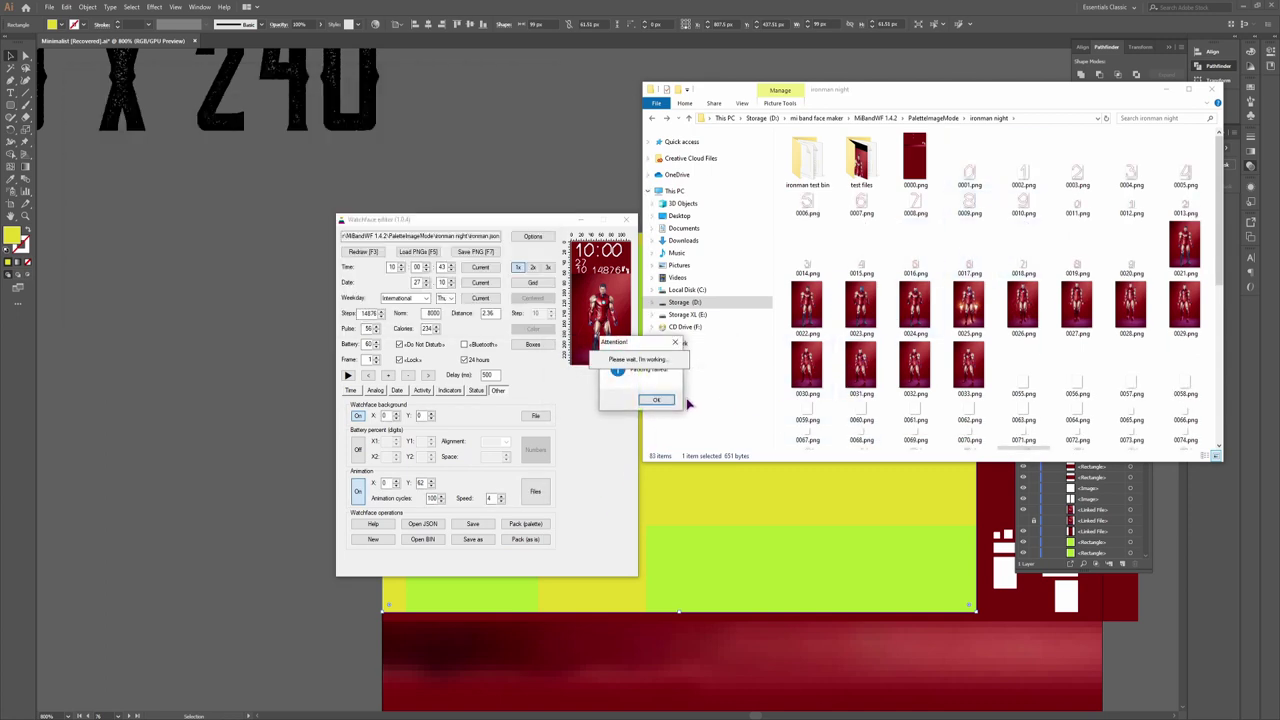
pyautogui.click(658, 400)
# Read the size error at the end of ironman_packed.log in the ironman night folder and close the log
pyautogui.scroll(-3, 962, 357)
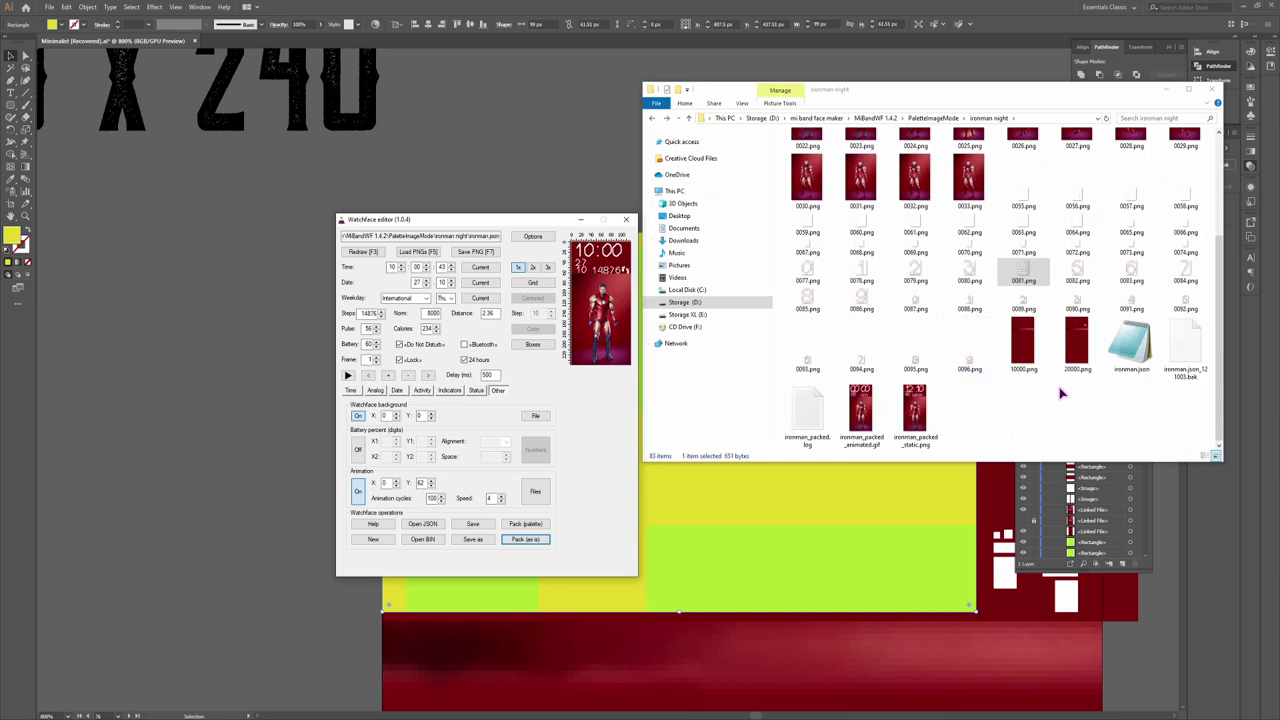
pyautogui.click(993, 415)
pyautogui.click(823, 425)
pyautogui.doubleClick(823, 425)
pyautogui.moveTo(661, 275); pyautogui.dragTo(660, 628)
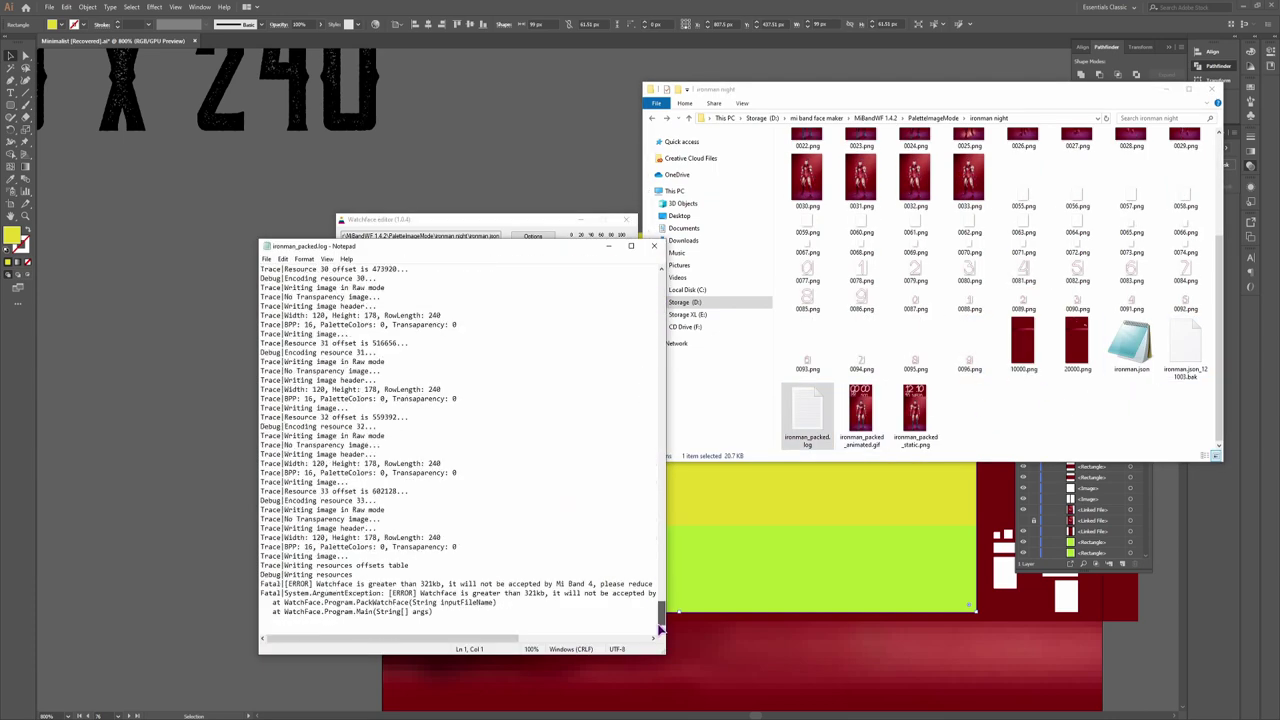
pyautogui.moveTo(390, 638); pyautogui.dragTo(520, 638)
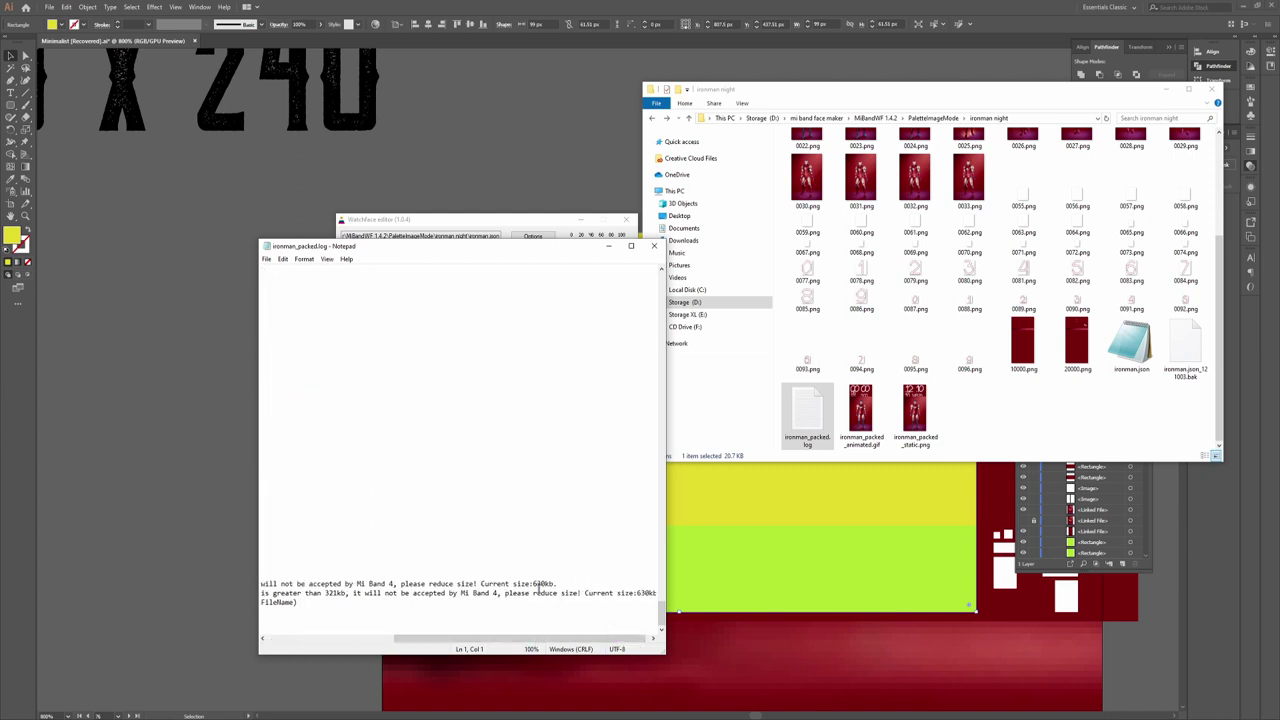
pyautogui.click(654, 246)
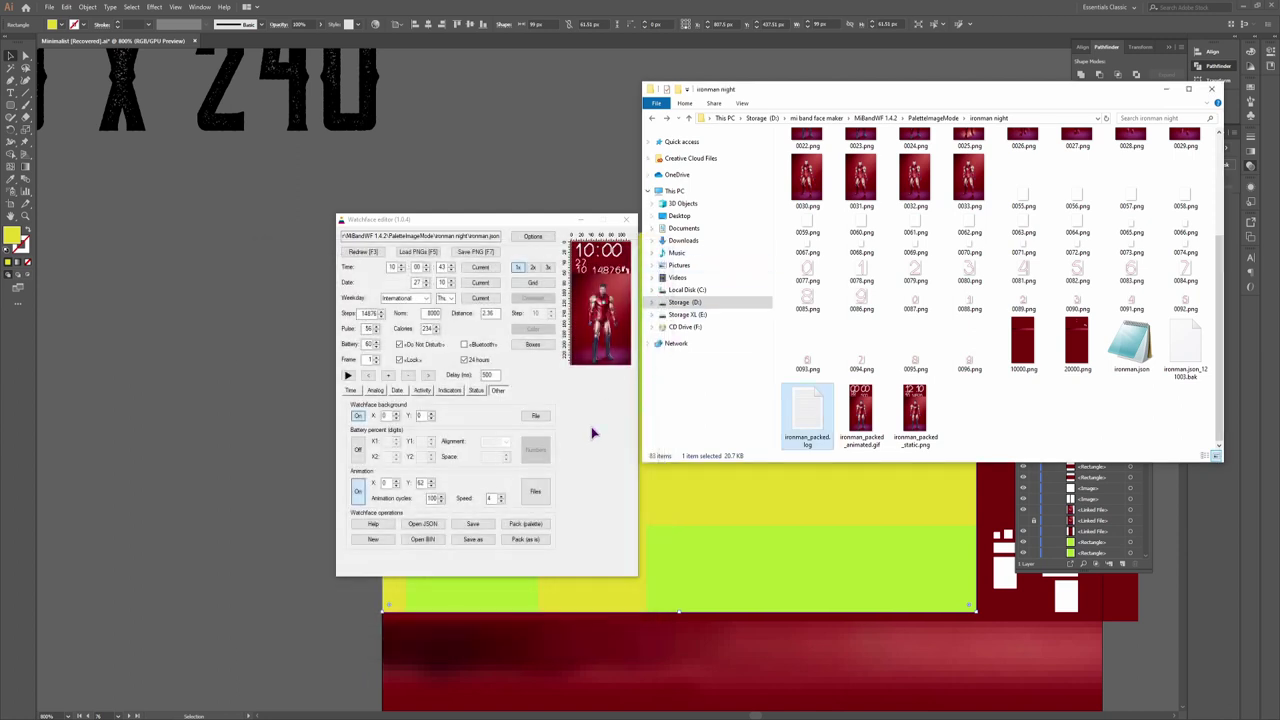
# Try to pack the watch face with the palette option
pyautogui.click(1094, 394)
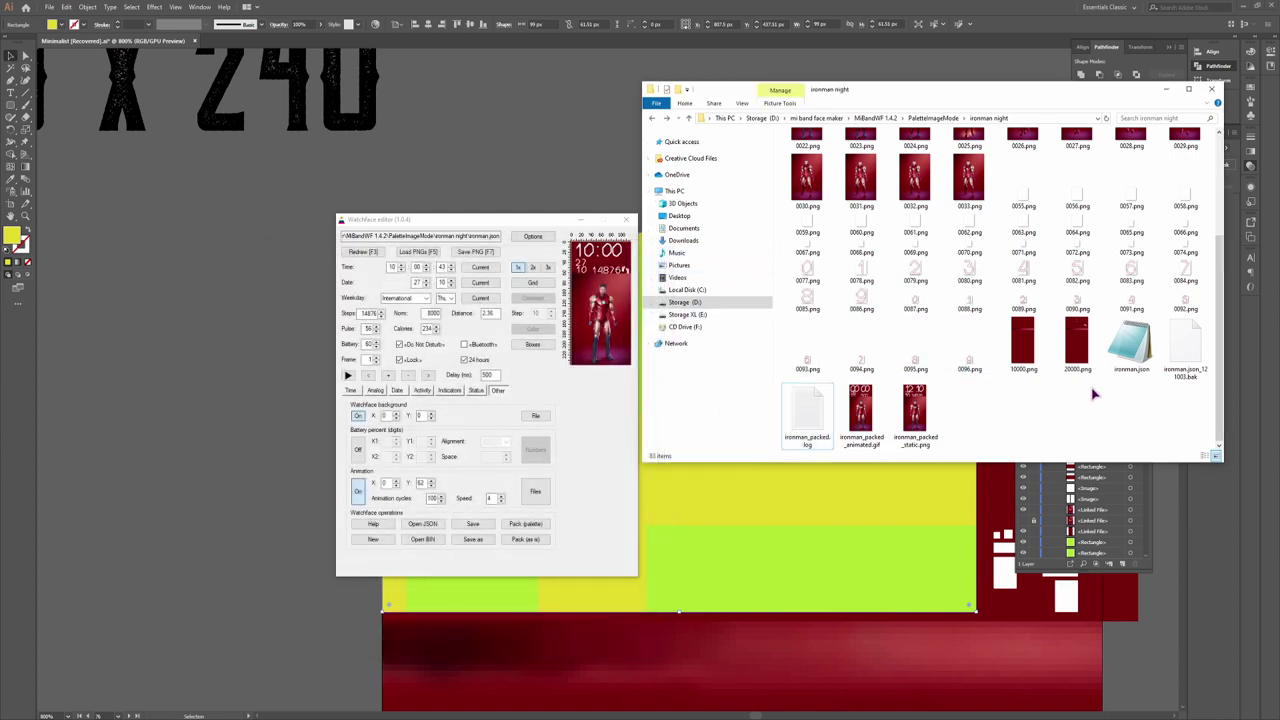
pyautogui.click(525, 526)
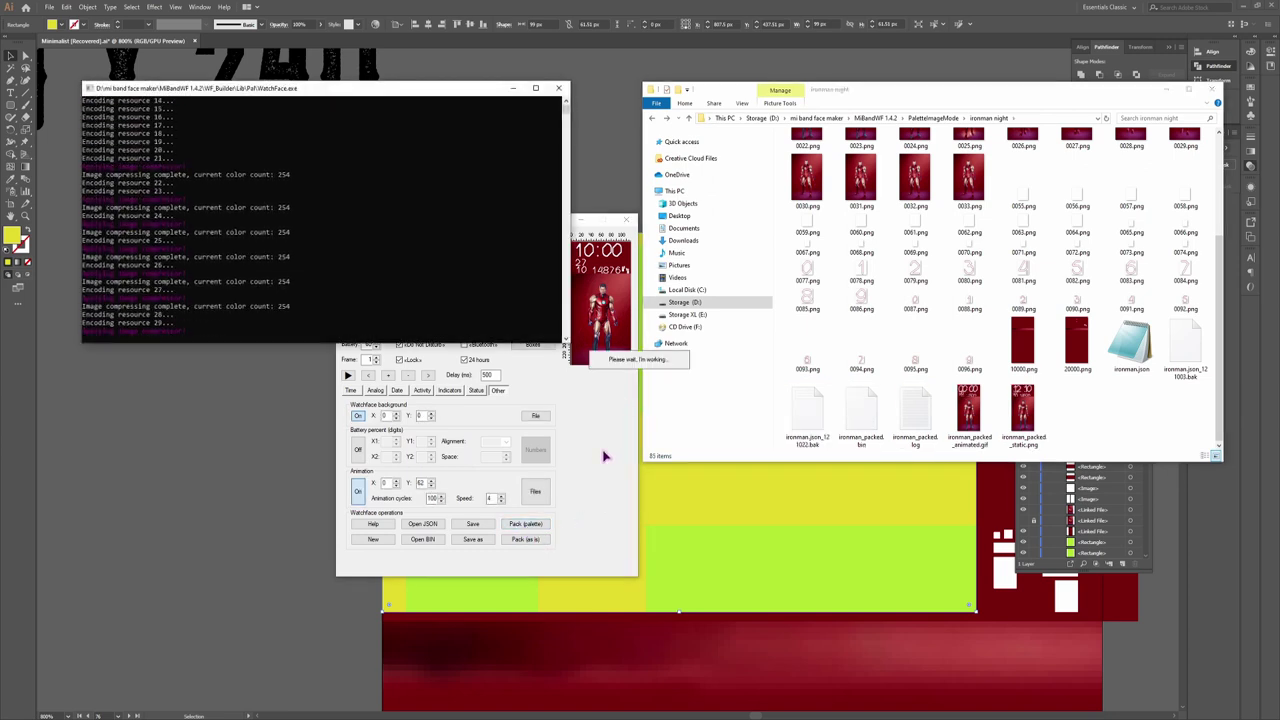
pyautogui.click(655, 398)
# Check the end of the new ironman_packed.log for the palette-packed file size and close it
pyautogui.click(861, 418)
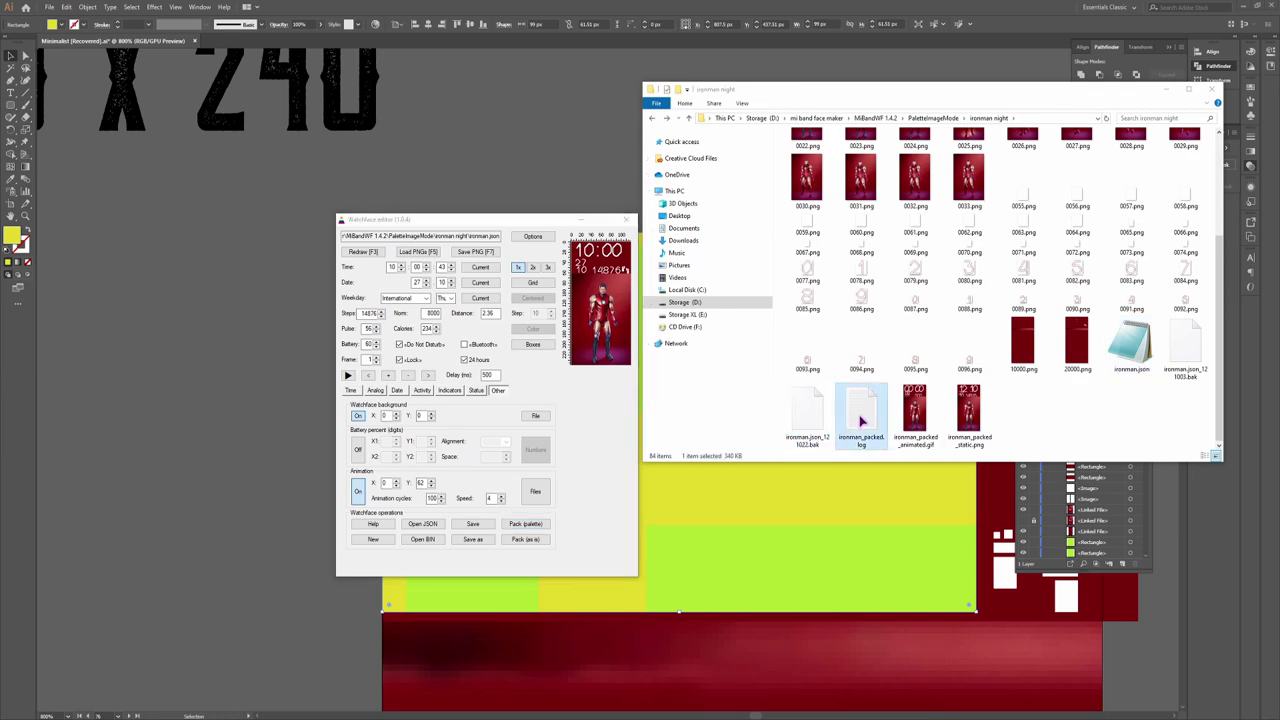
pyautogui.doubleClick(861, 420)
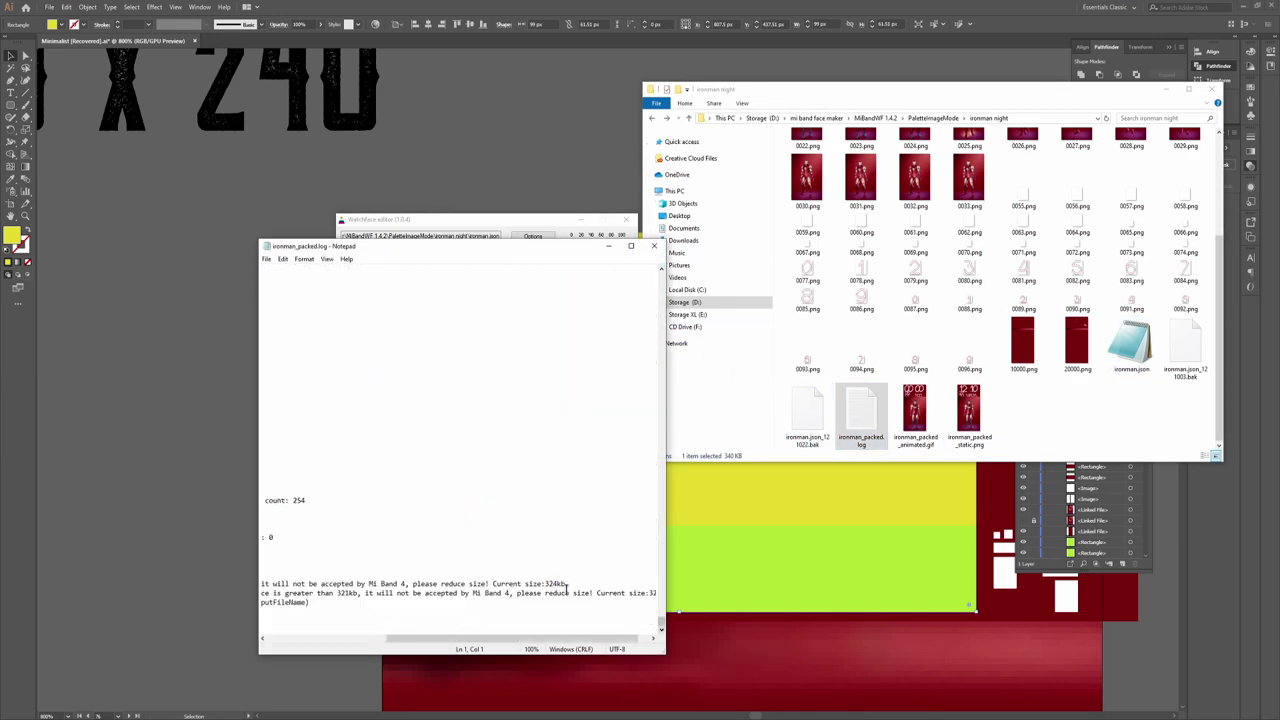
pyautogui.moveTo(520, 638); pyautogui.dragTo(448, 638)
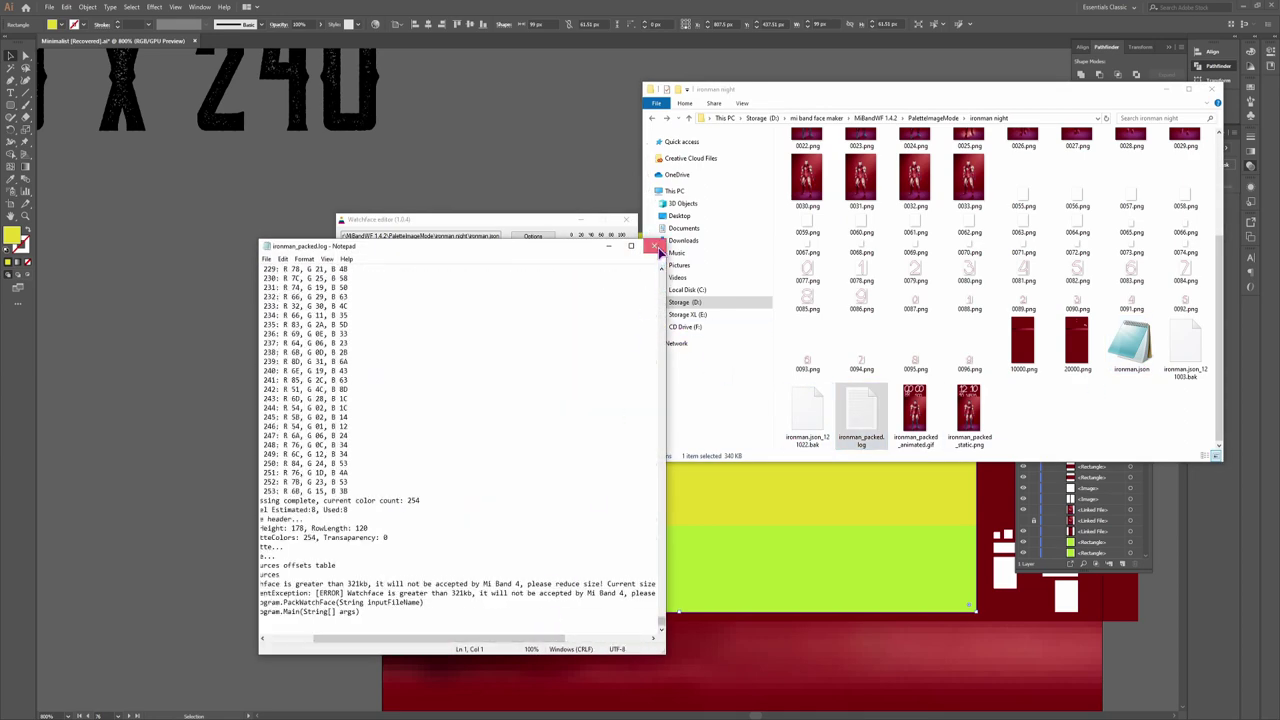
pyautogui.click(656, 246)
# Compare the combined file size of images 0077.png to 0096.png with that of 0055.png to 0074.png
pyautogui.click(977, 279)
pyautogui.click(973, 302)
pyautogui.click(808, 272)
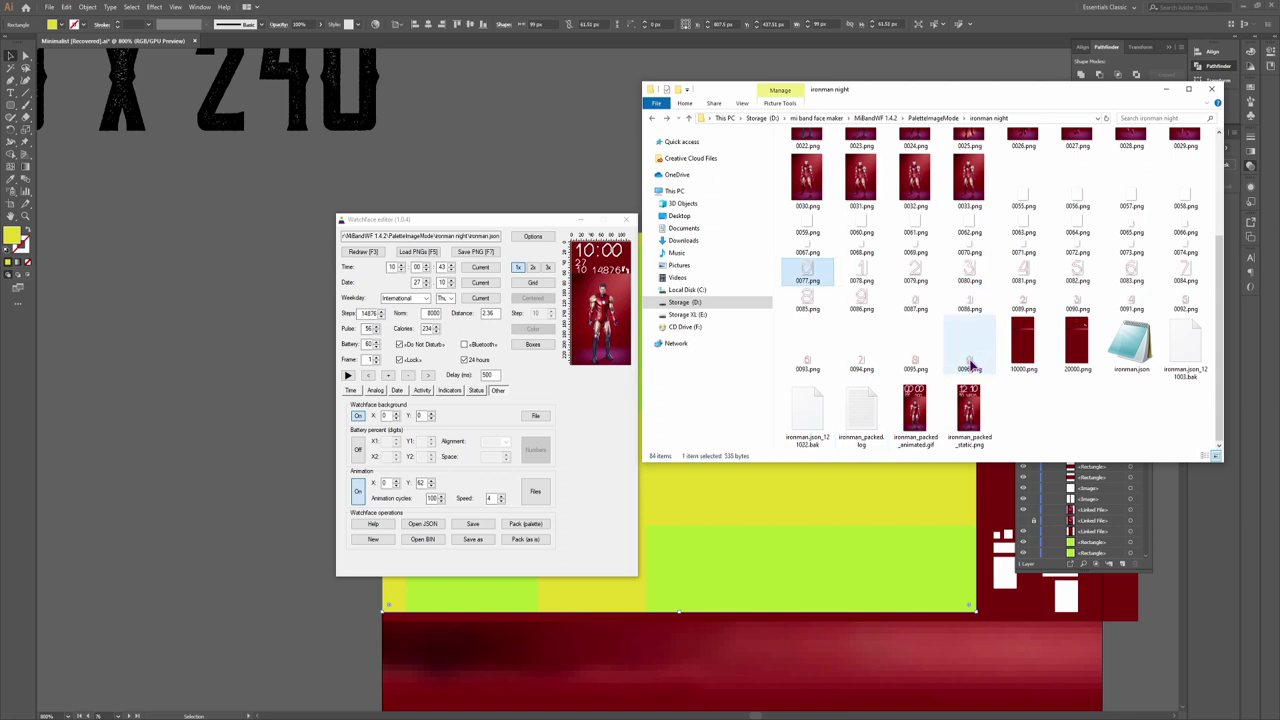
pyautogui.keyDown('shift'); pyautogui.click(970, 365); pyautogui.keyUp('shift')
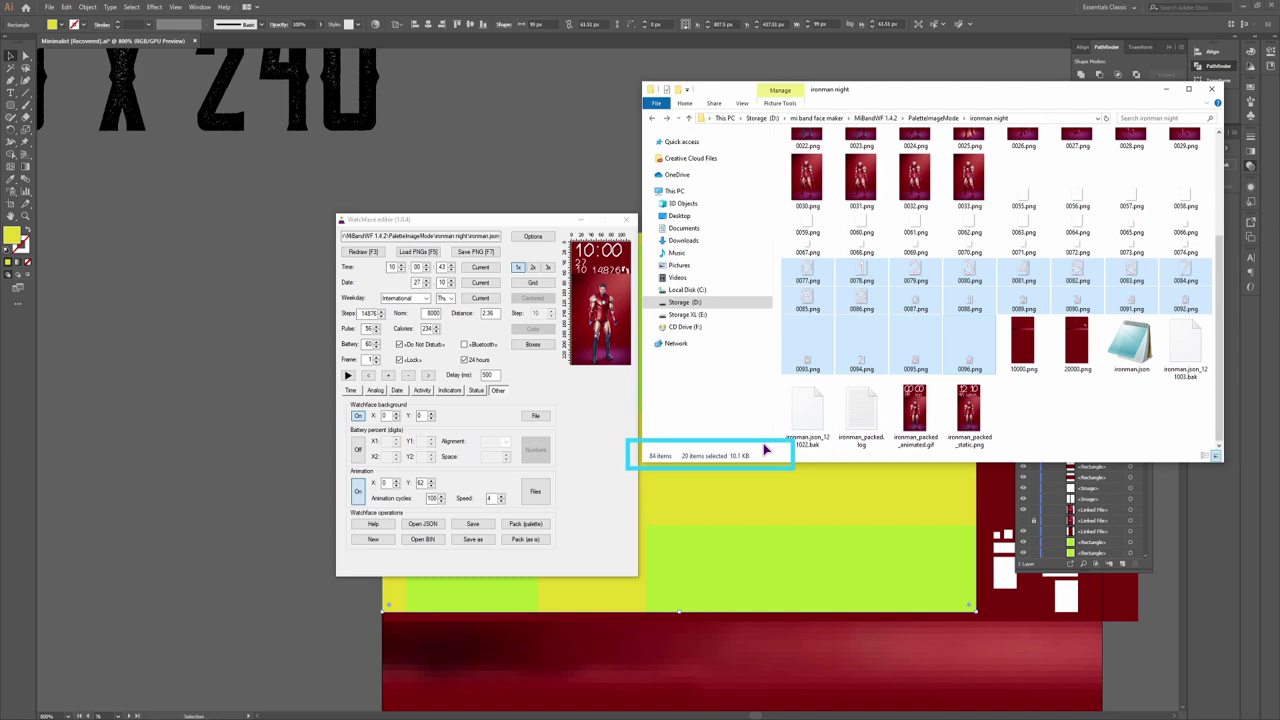
pyautogui.scroll(2, 1040, 365)
pyautogui.click(1040, 365)
pyautogui.scroll(-1, 1100, 370)
pyautogui.keyDown('shift'); pyautogui.click(1188, 375); pyautogui.keyUp('shift')
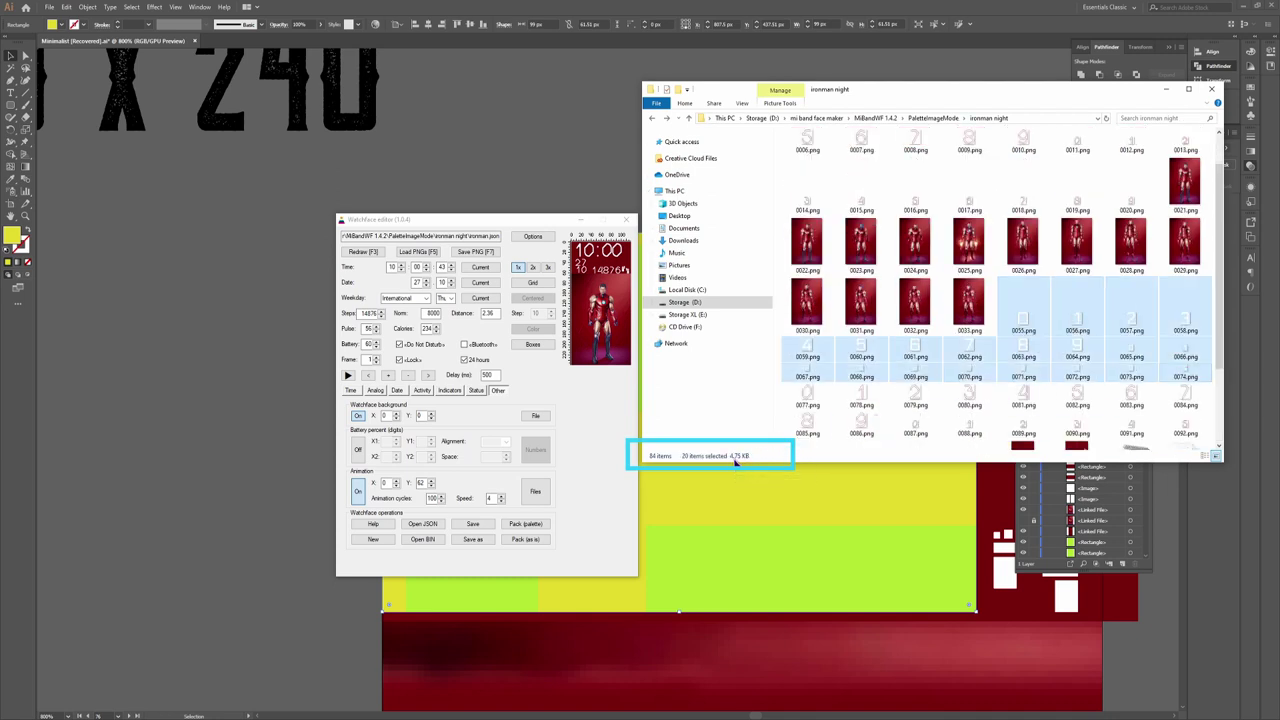
pyautogui.scroll(-2, 856, 436)
pyautogui.click(808, 275)
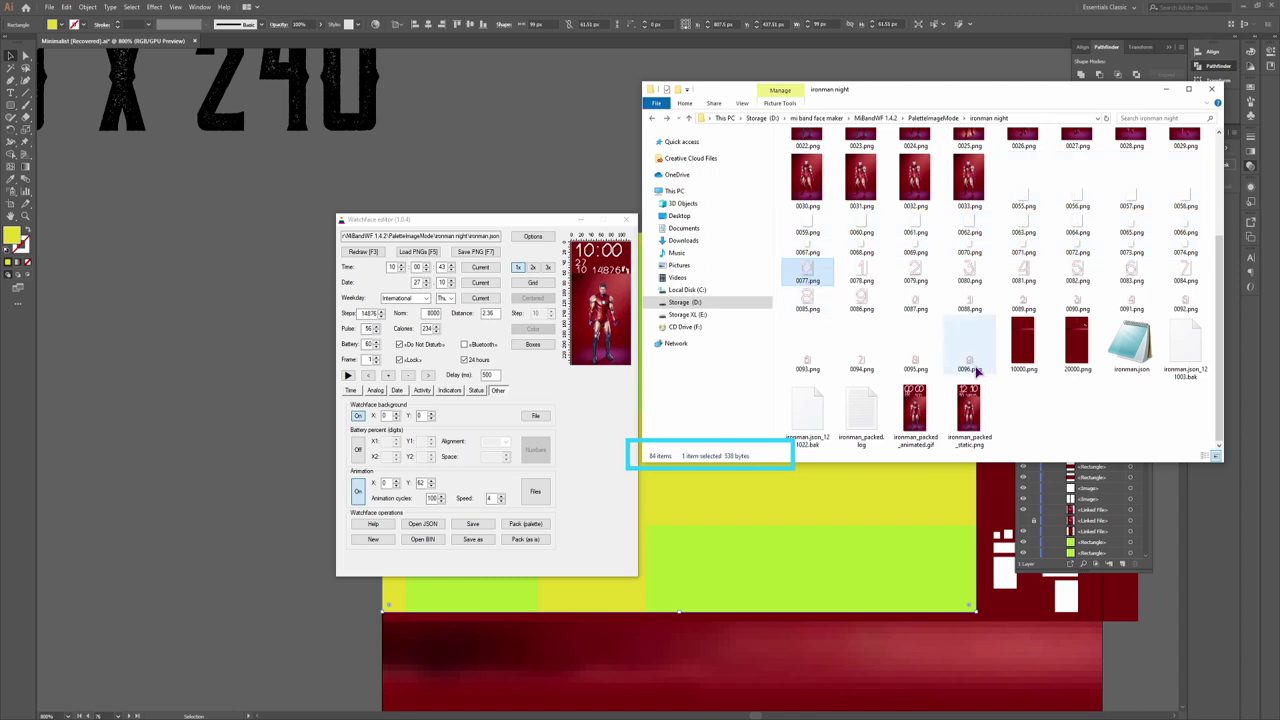
pyautogui.keyDown('shift'); pyautogui.click(970, 350); pyautogui.keyUp('shift')
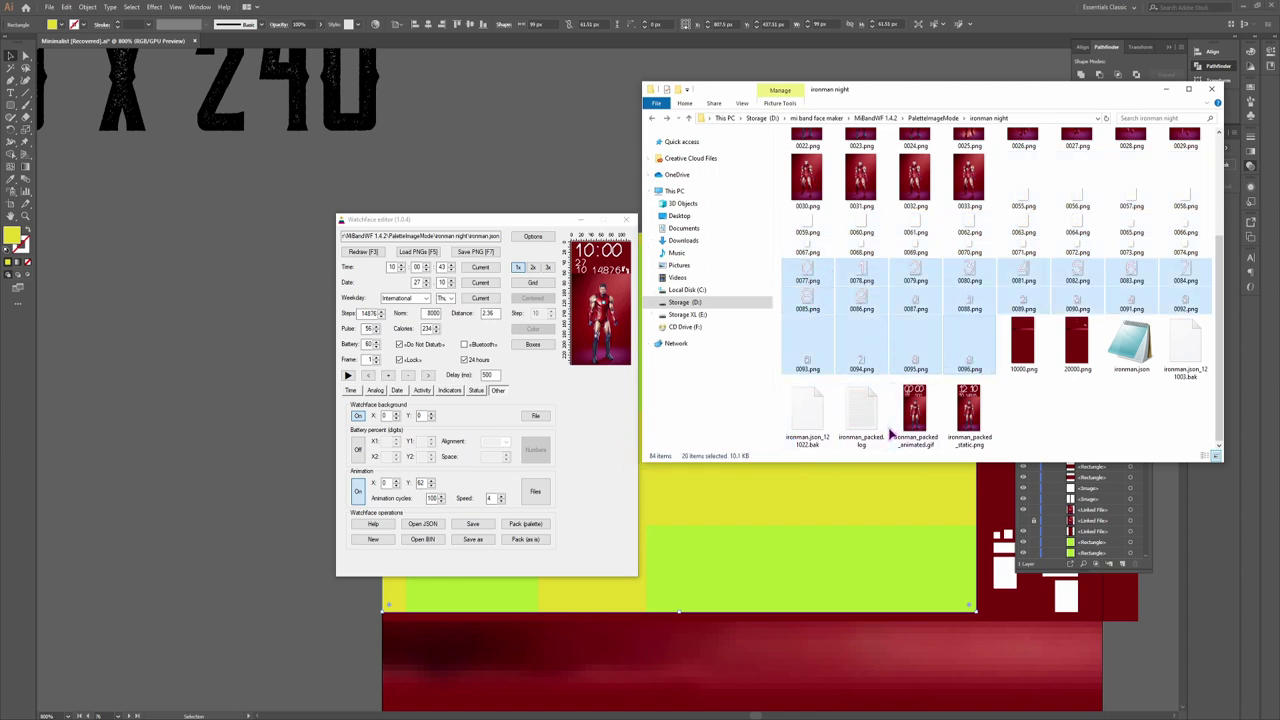
pyautogui.click(1037, 428)
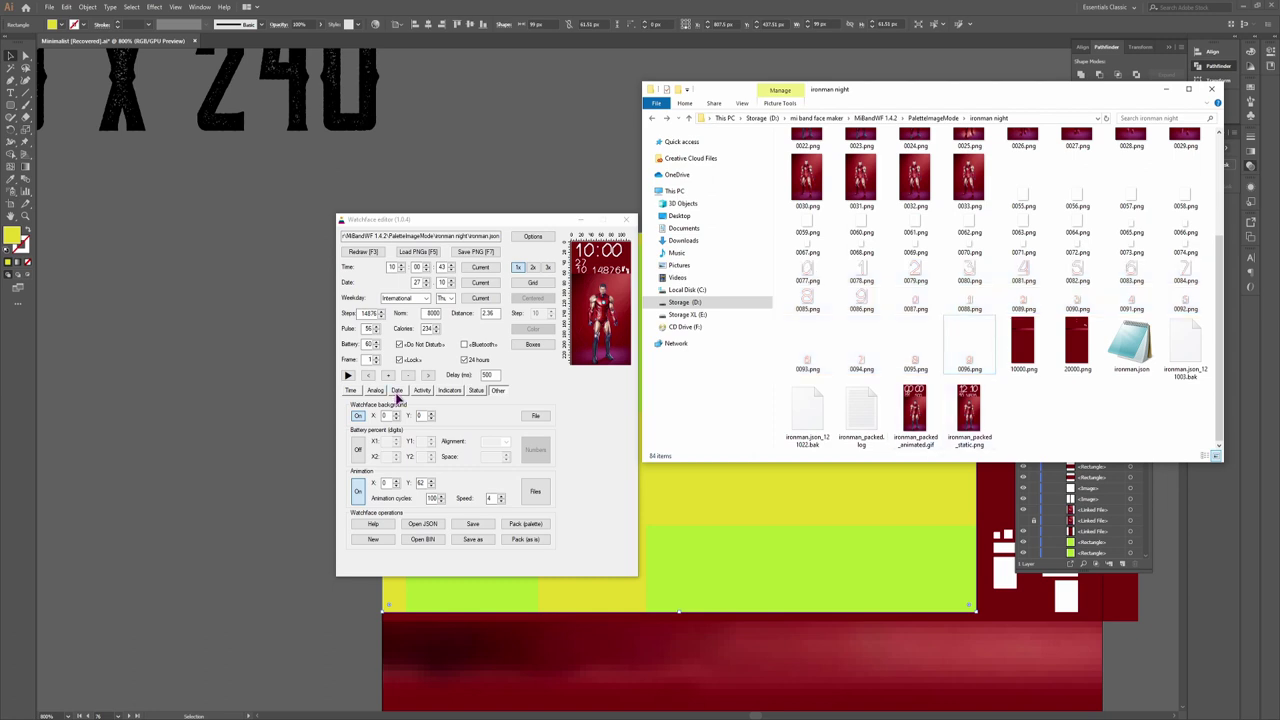
# Turn off the separate day and month numbers and repack the watch face with the palette option
pyautogui.click(397, 391)
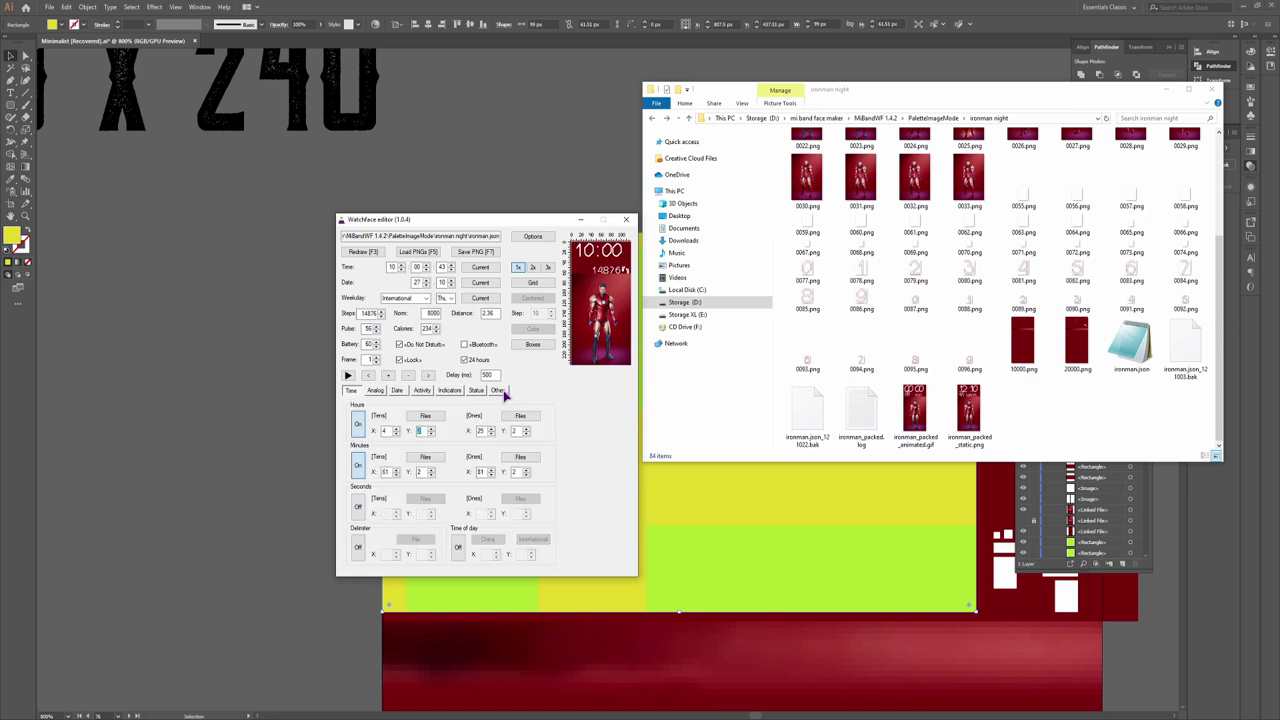
pyautogui.click(499, 391)
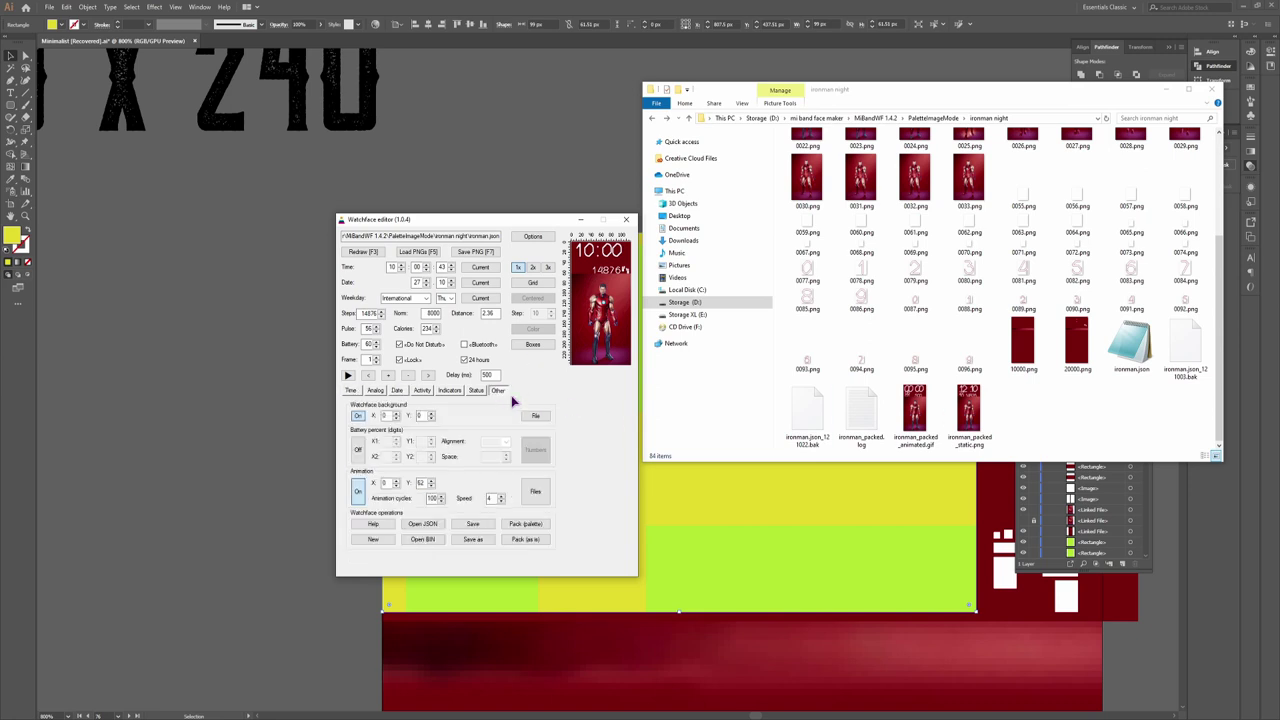
pyautogui.click(525, 539)
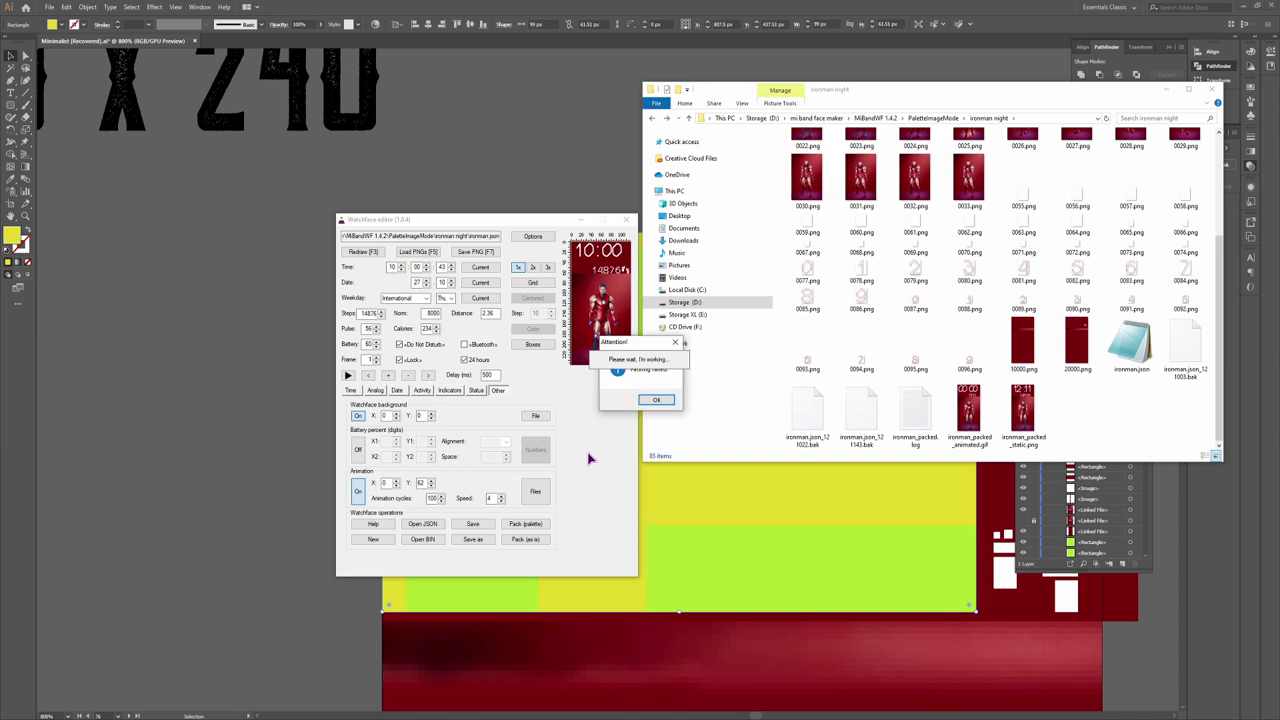
pyautogui.click(657, 400)
# Check the packed size at the end of ironman_packed.log for the face without the date
pyautogui.click(918, 418)
pyautogui.doubleClick(918, 418)
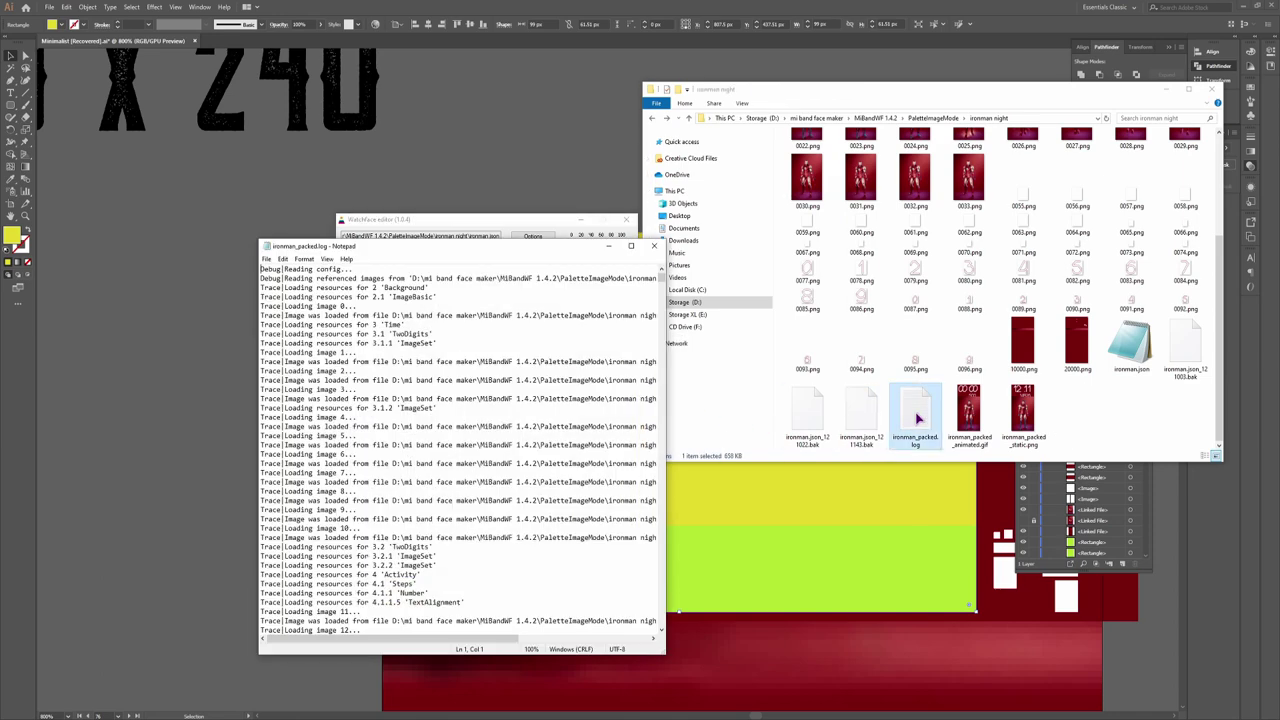
pyautogui.moveTo(661, 330); pyautogui.dragTo(650, 630)
pyautogui.moveTo(497, 642); pyautogui.dragTo(592, 580)
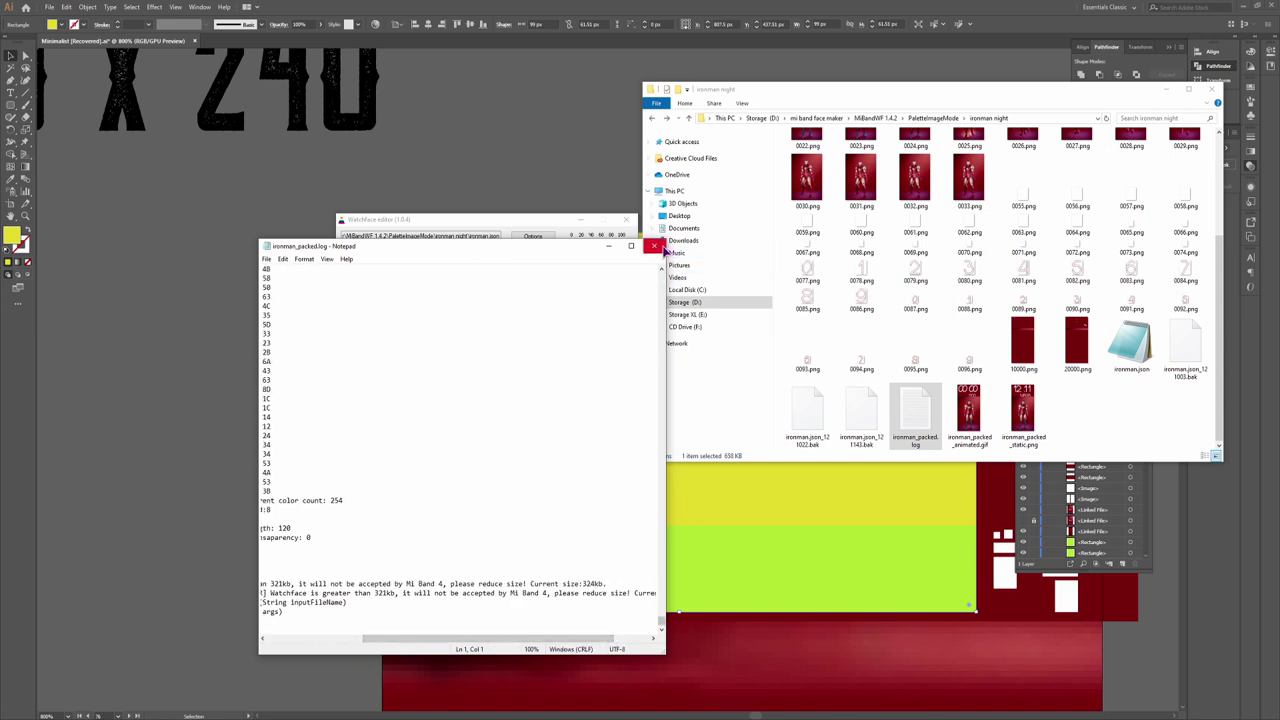
pyautogui.click(654, 246)
# Turn off the step count and preview the repacked face in ironman_packed_animated.gif
pyautogui.click(362, 424)
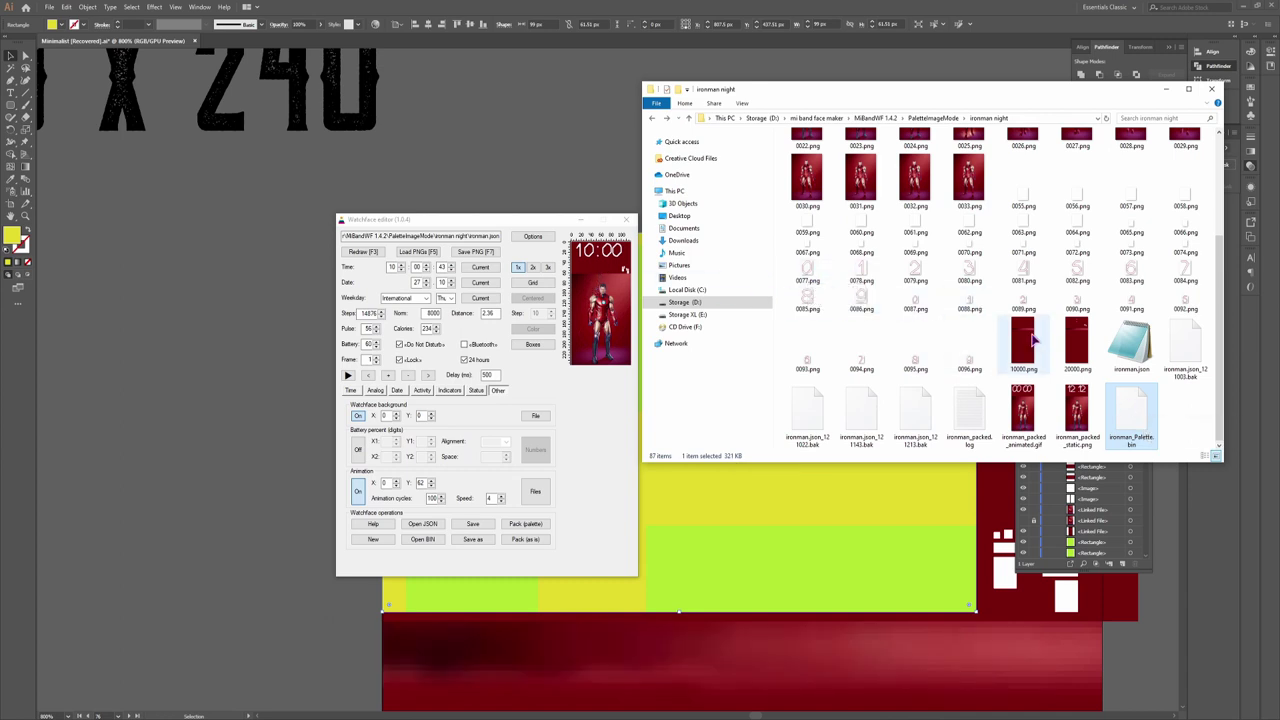
pyautogui.doubleClick(1043, 410)
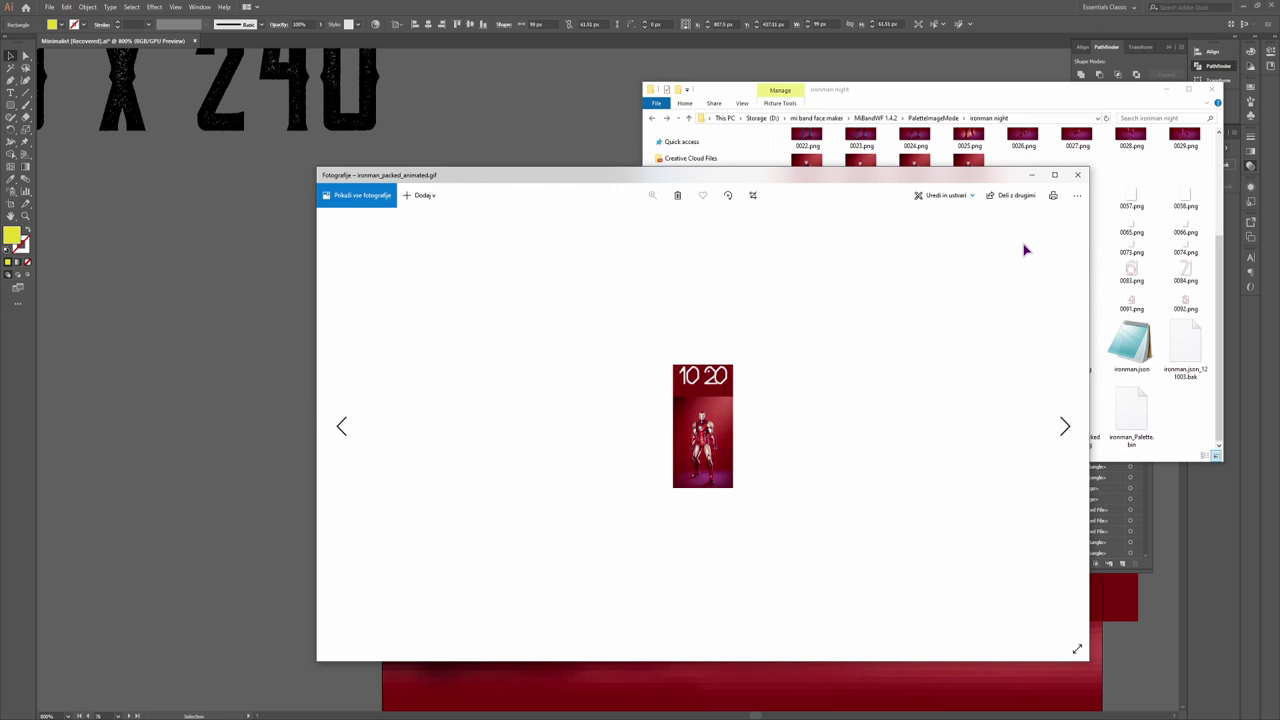
pyautogui.click(1077, 175)
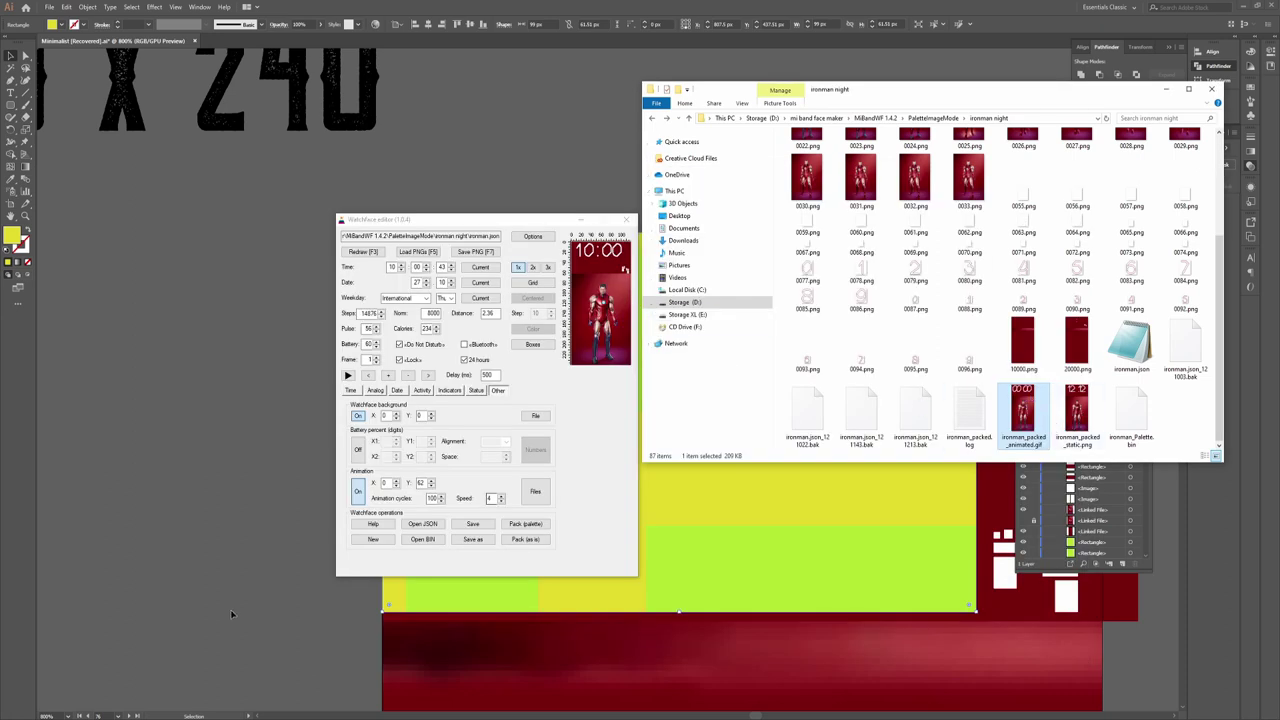
# Switch to PNGGauntlet and optimize images 0000.png to 0033.png from the ironman night folder, overwriting the originals
pyautogui.click(70, 709)
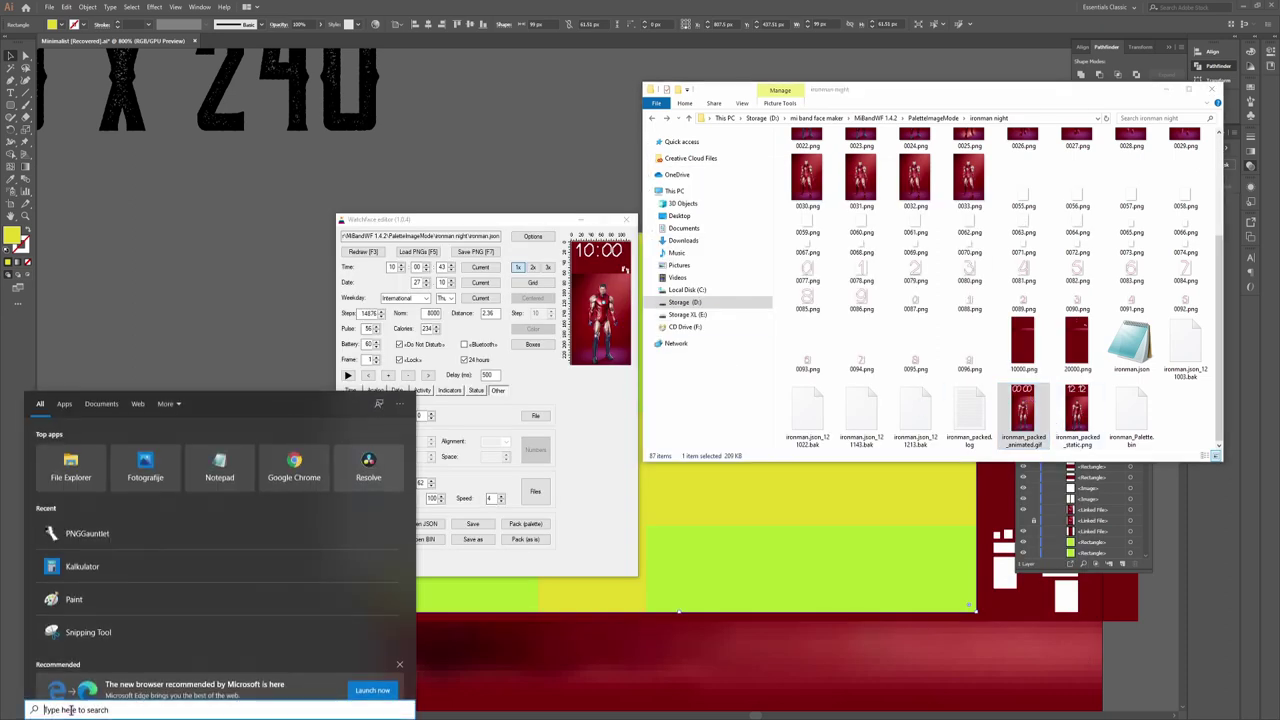
pyautogui.write('png')
pyautogui.press('Return')
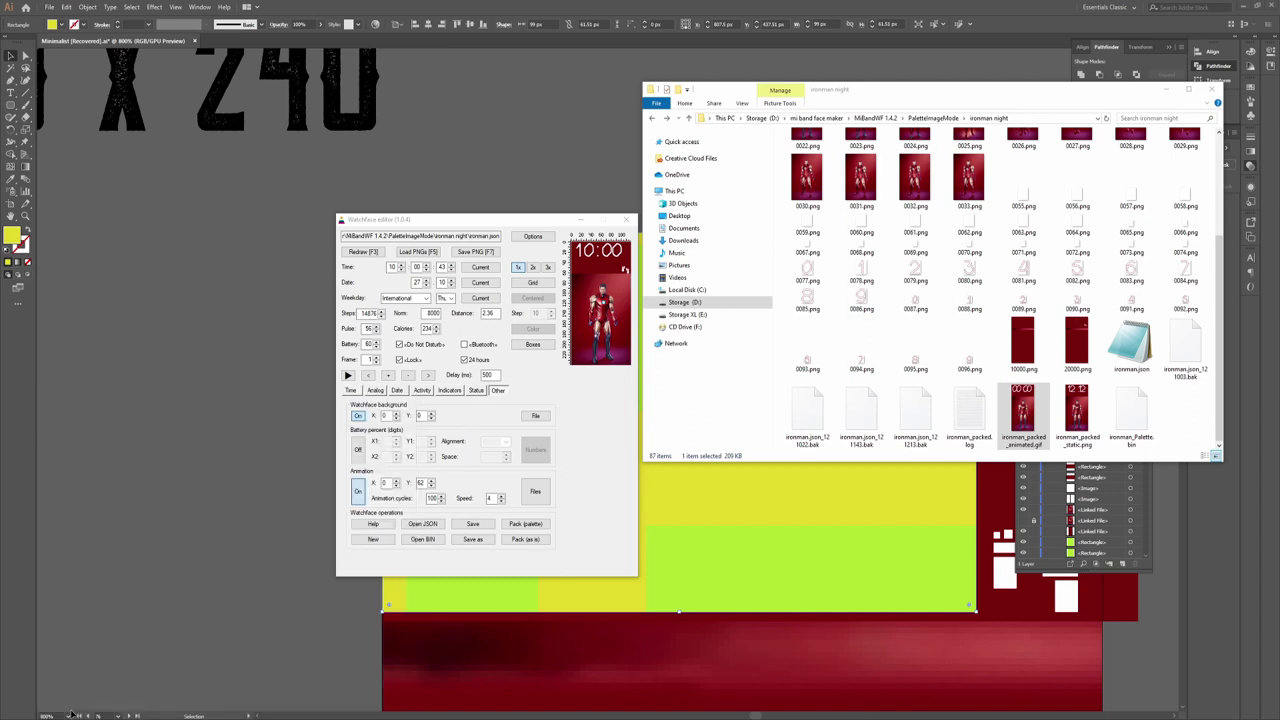
pyautogui.scroll(3, 968, 288)
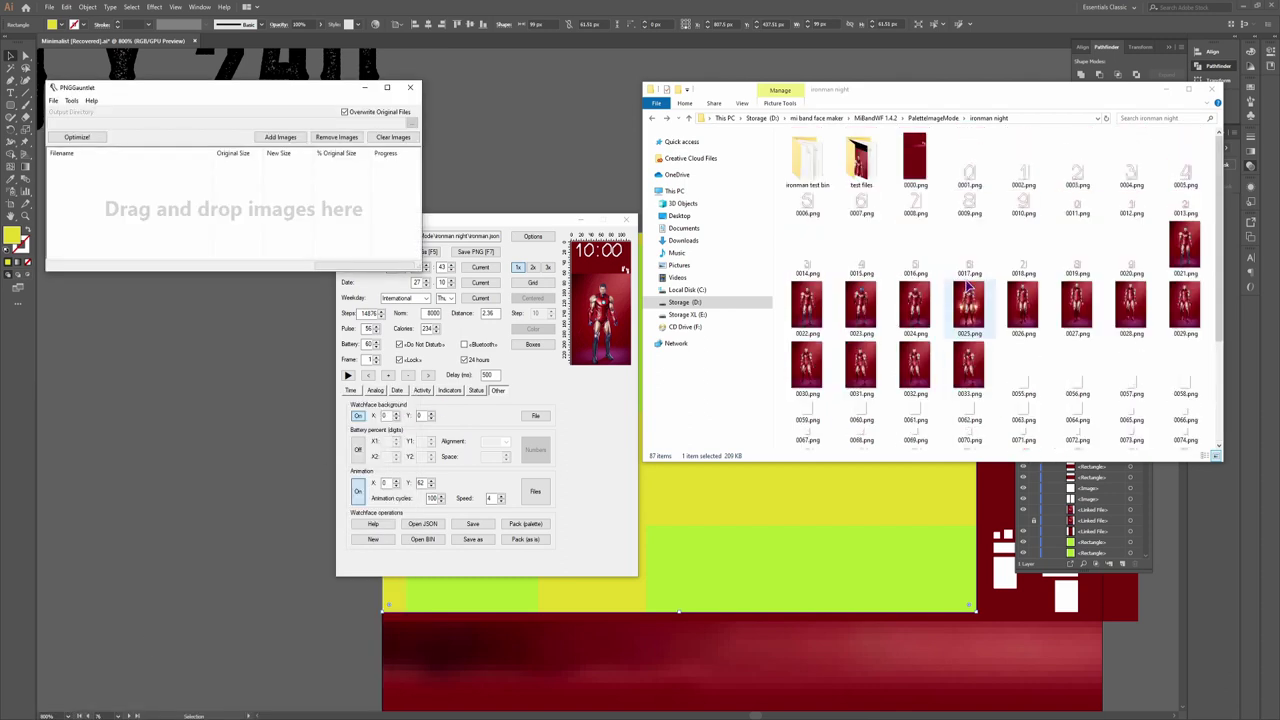
pyautogui.click(915, 160)
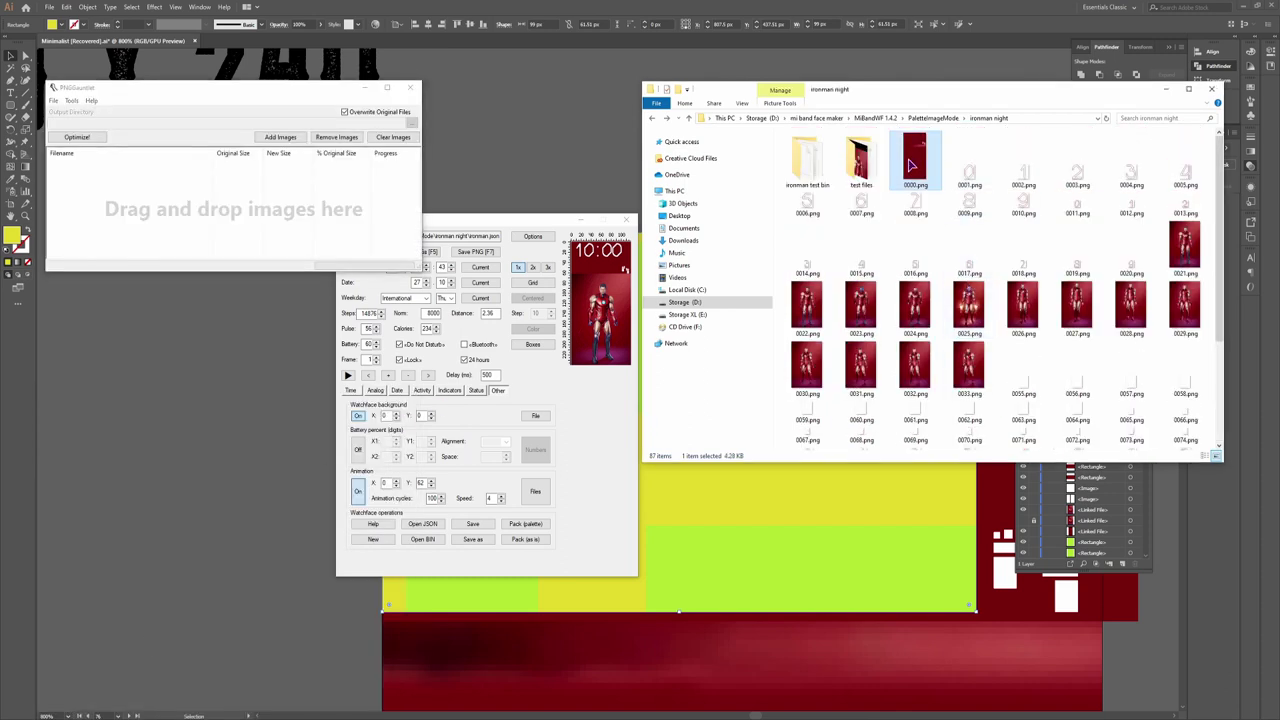
pyautogui.keyDown('shift'); pyautogui.click(968, 368); pyautogui.keyUp('shift')
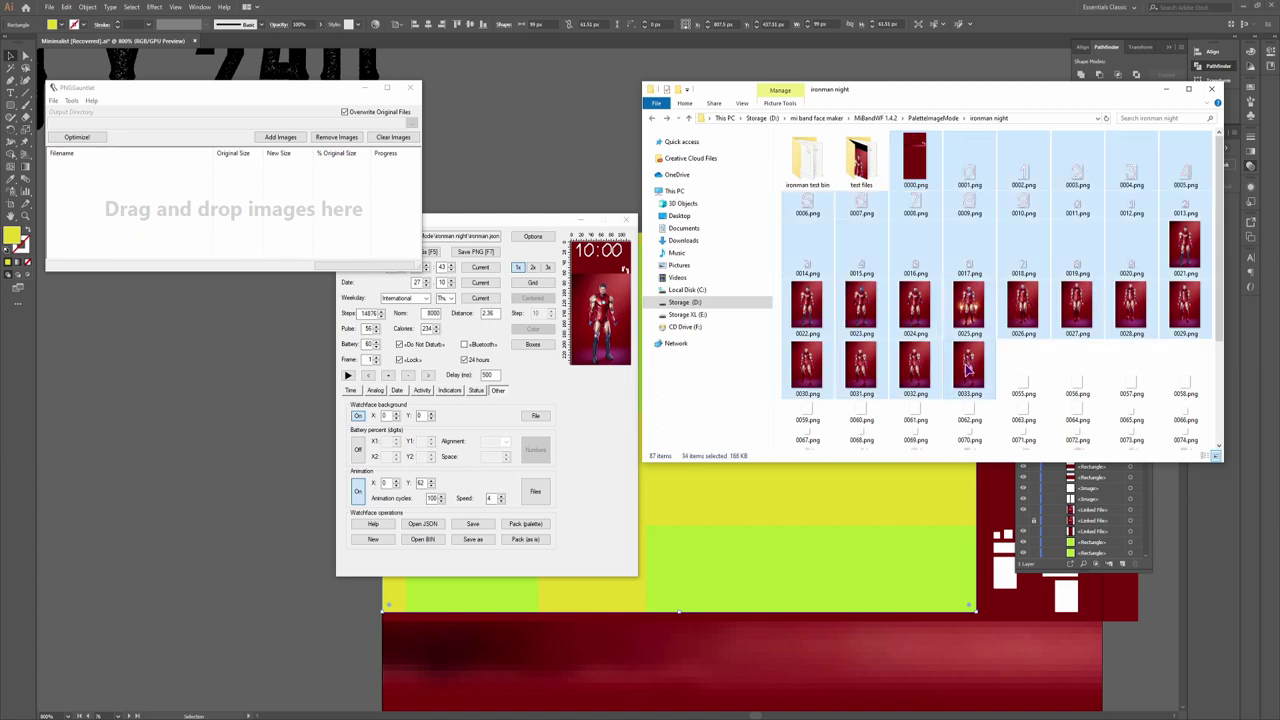
pyautogui.moveTo(905, 368); pyautogui.dragTo(265, 210)
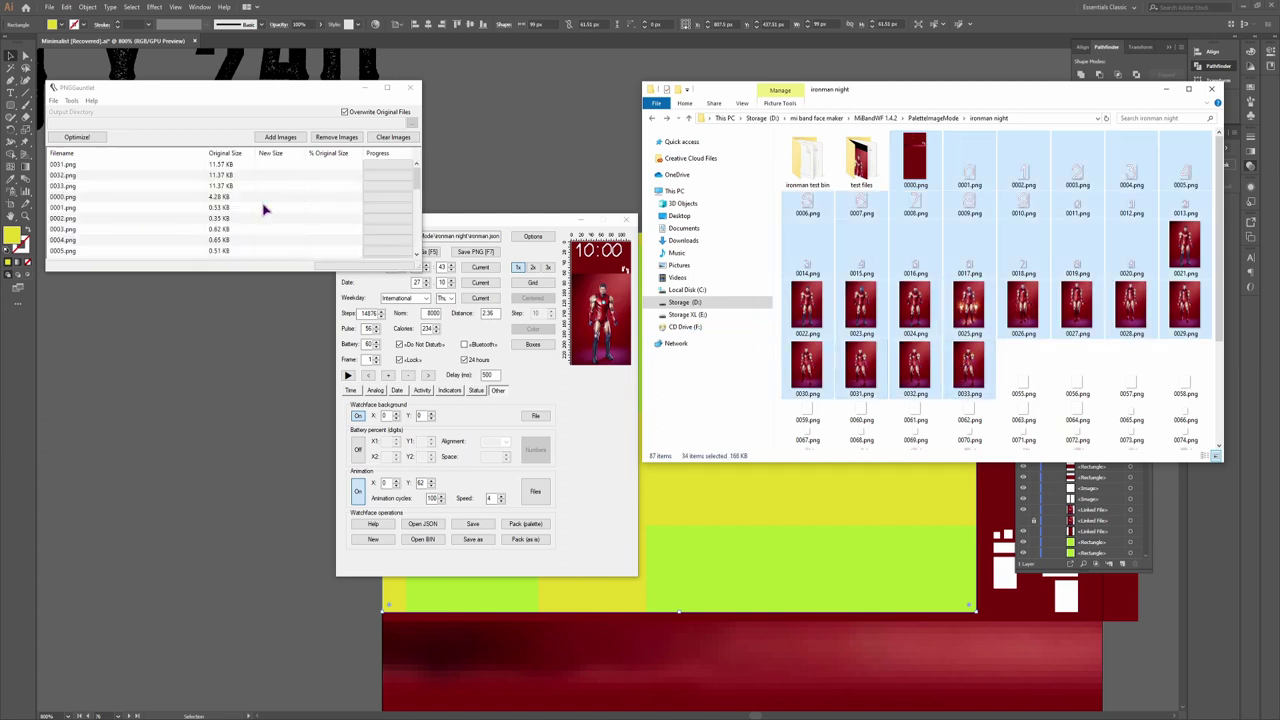
pyautogui.click(78, 137)
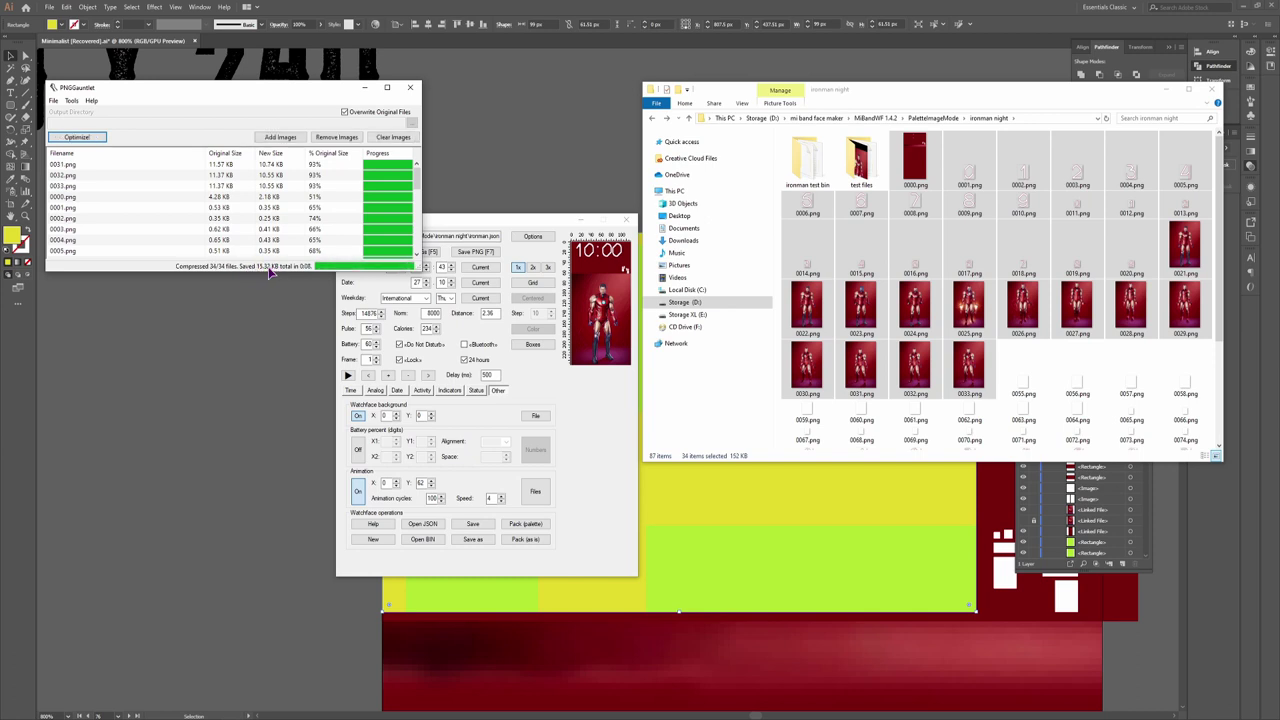
pyautogui.click(409, 87)
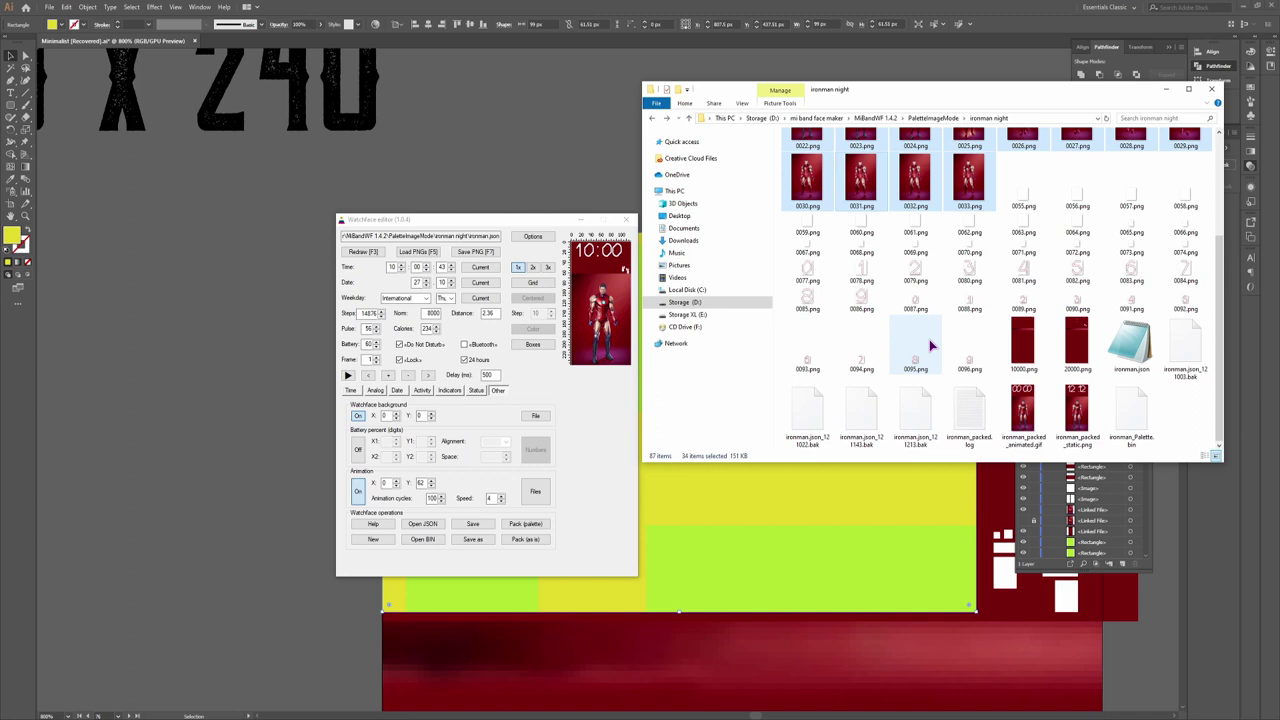
# Repack the optimized watch face with the palette option and preview ironman_packed_animated.gif
pyautogui.click(536, 531)
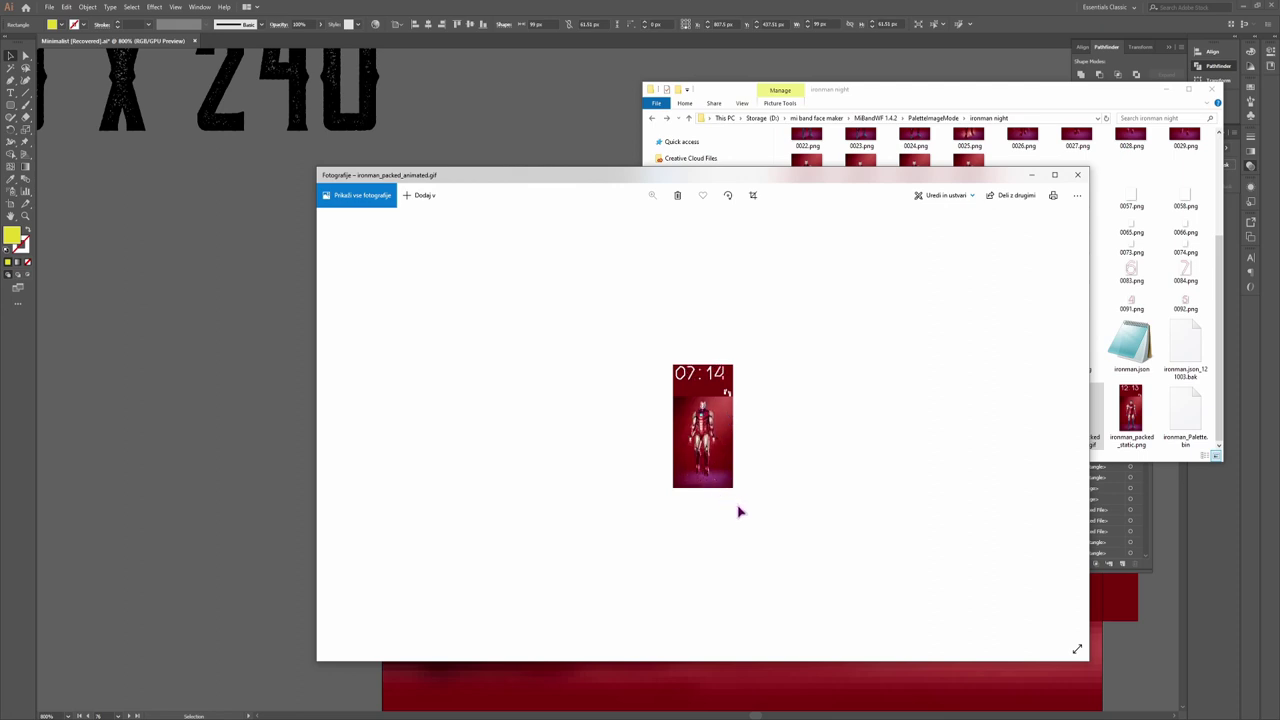
pyautogui.click(1078, 175)
pyautogui.click(1185, 415)
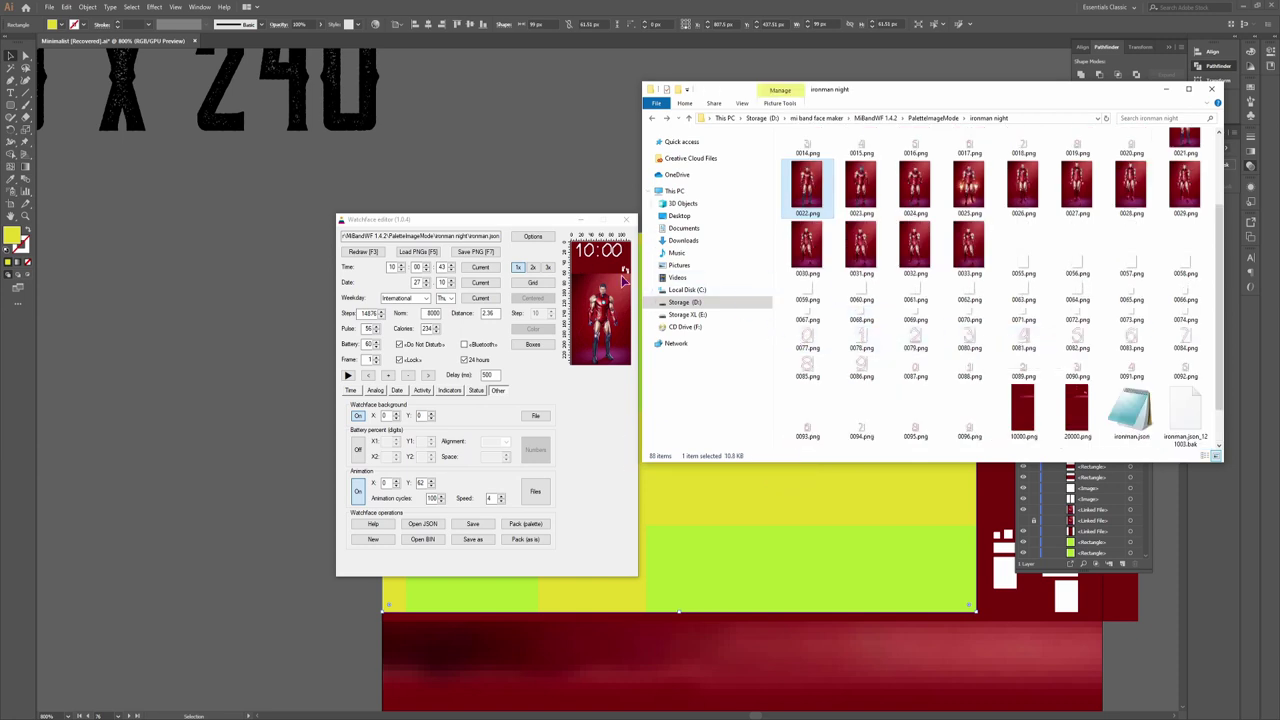
# Switch to Illustrator, decline updating the modified links, and move the large yellow rectangle off the red background
pyautogui.moveTo(636, 219); pyautogui.dragTo(592, 219)
pyautogui.click(580, 221)
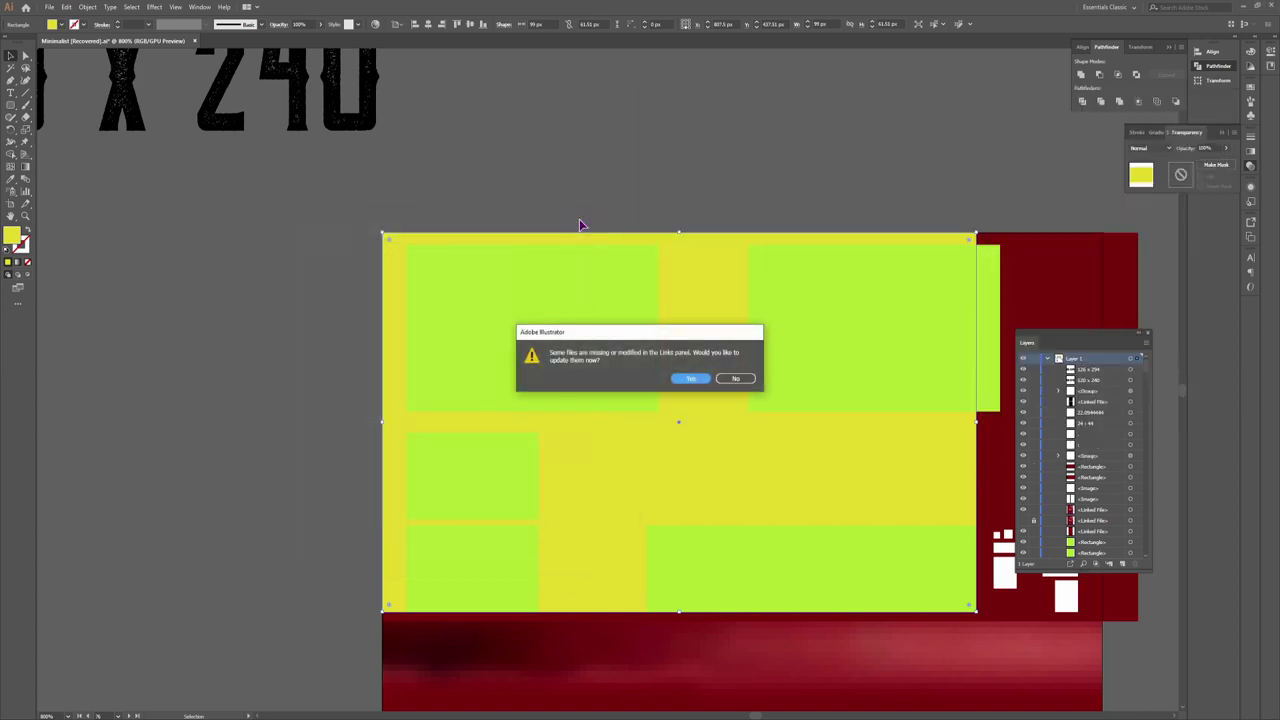
pyautogui.click(735, 378)
pyautogui.moveTo(869, 491); pyautogui.dragTo(254, 406)
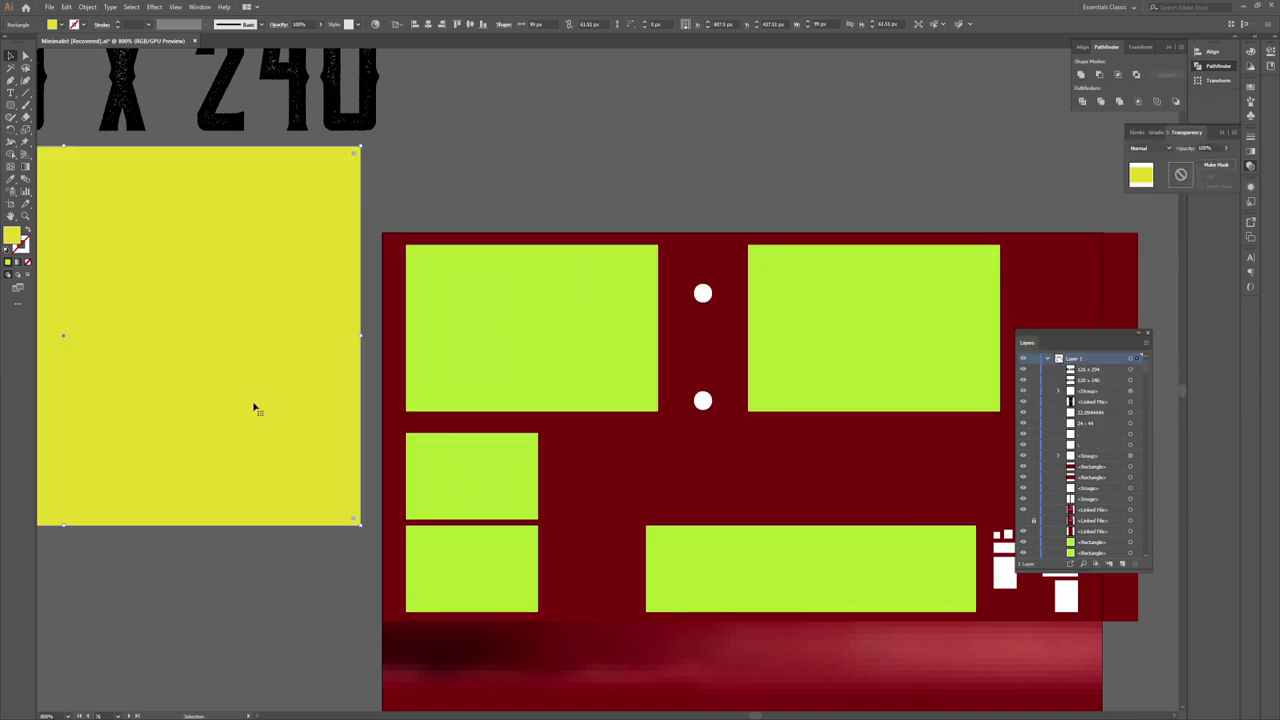
pyautogui.scroll(-3, 254, 406)
pyautogui.moveTo(294, 447); pyautogui.dragTo(465, 263)
pyautogui.click(66, 653)
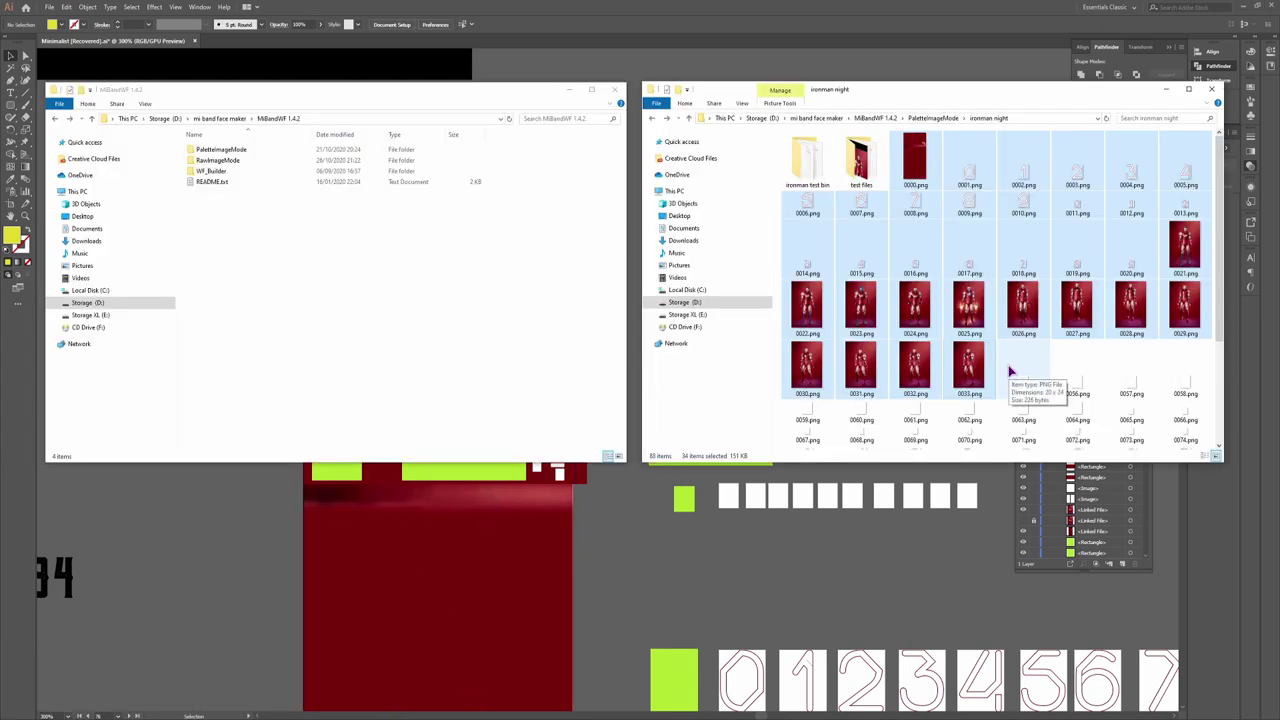
# Copy images 0000.png to 0033.png and ironman.json from ironman night into a new folder named ironaman inside WFTools 2.1.6
pyautogui.scroll(-2, 1010, 372)
pyautogui.keyDown('ctrl'); pyautogui.click(1134, 420); pyautogui.keyUp('ctrl')
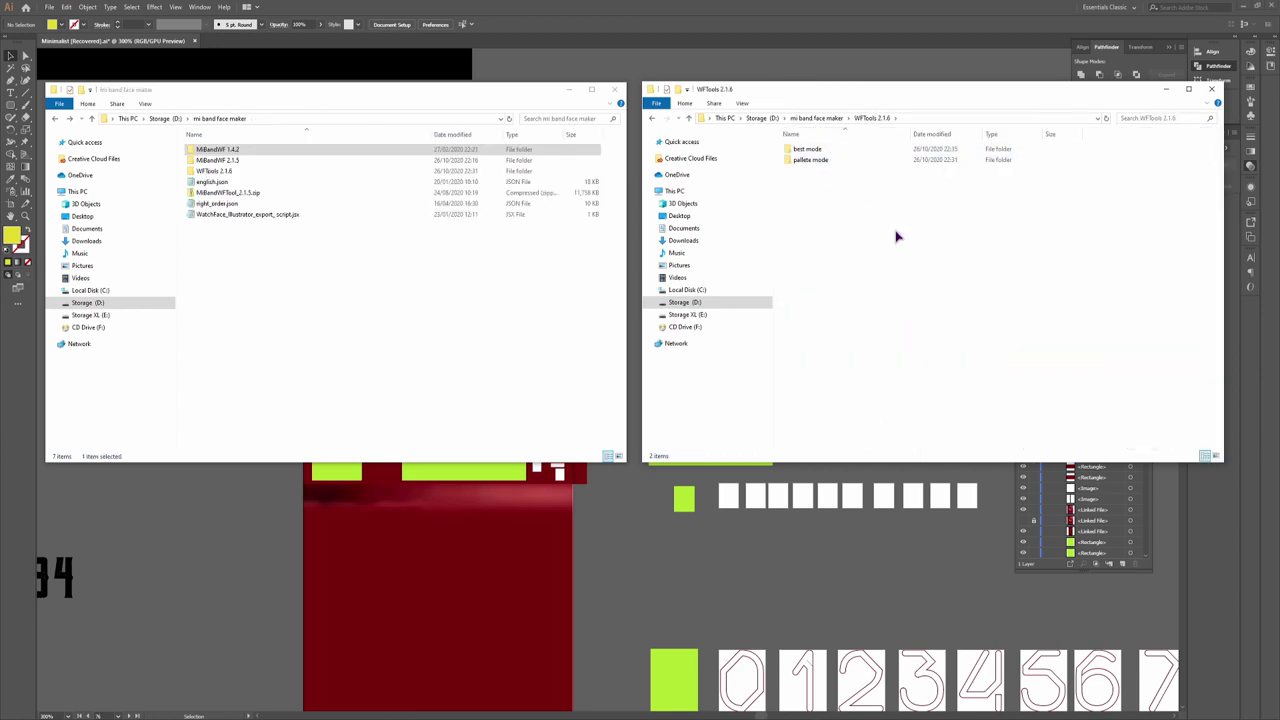
pyautogui.rightClick(902, 242)
pyautogui.moveTo(857, 368)
pyautogui.click(994, 365)
pyautogui.write('ironman')
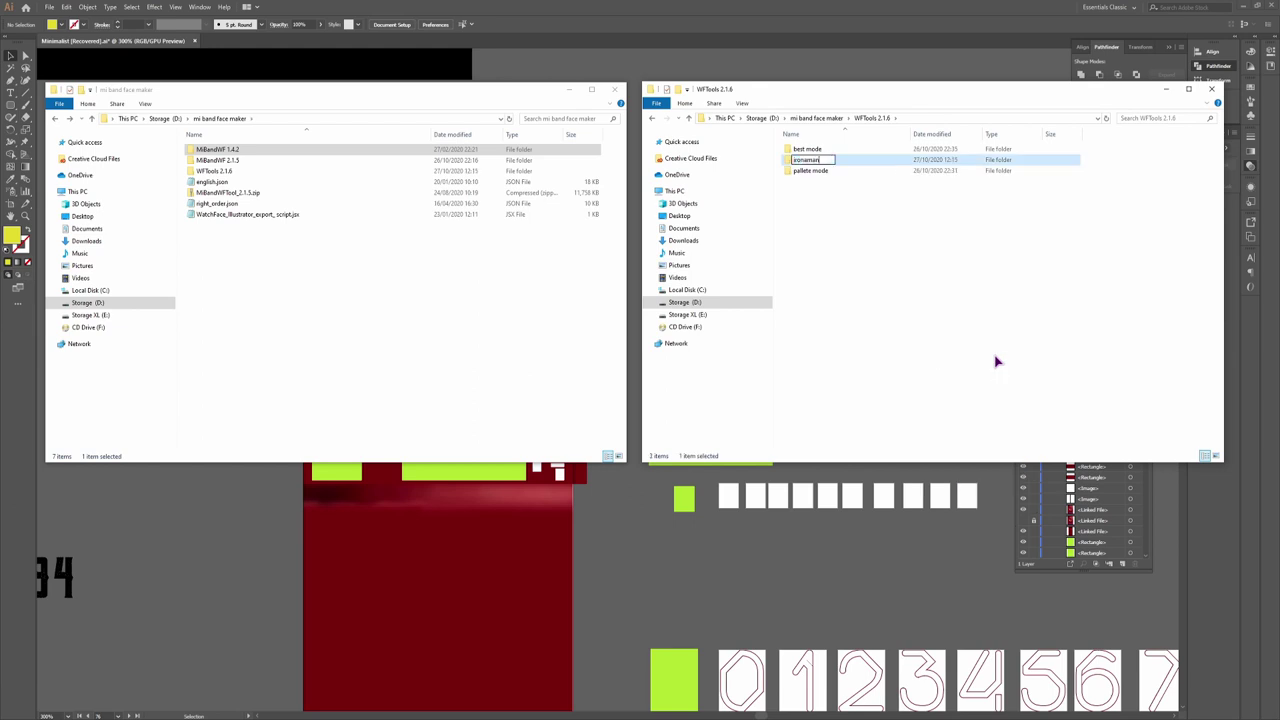
pyautogui.press('Return')
pyautogui.press('Return')
pyautogui.hotkey('ctrl', 'v')
# Open the best mode folder inside WFTools 2.1.6
pyautogui.click(1143, 328)
pyautogui.hotkey('alt', 'Up')
pyautogui.click(238, 161)
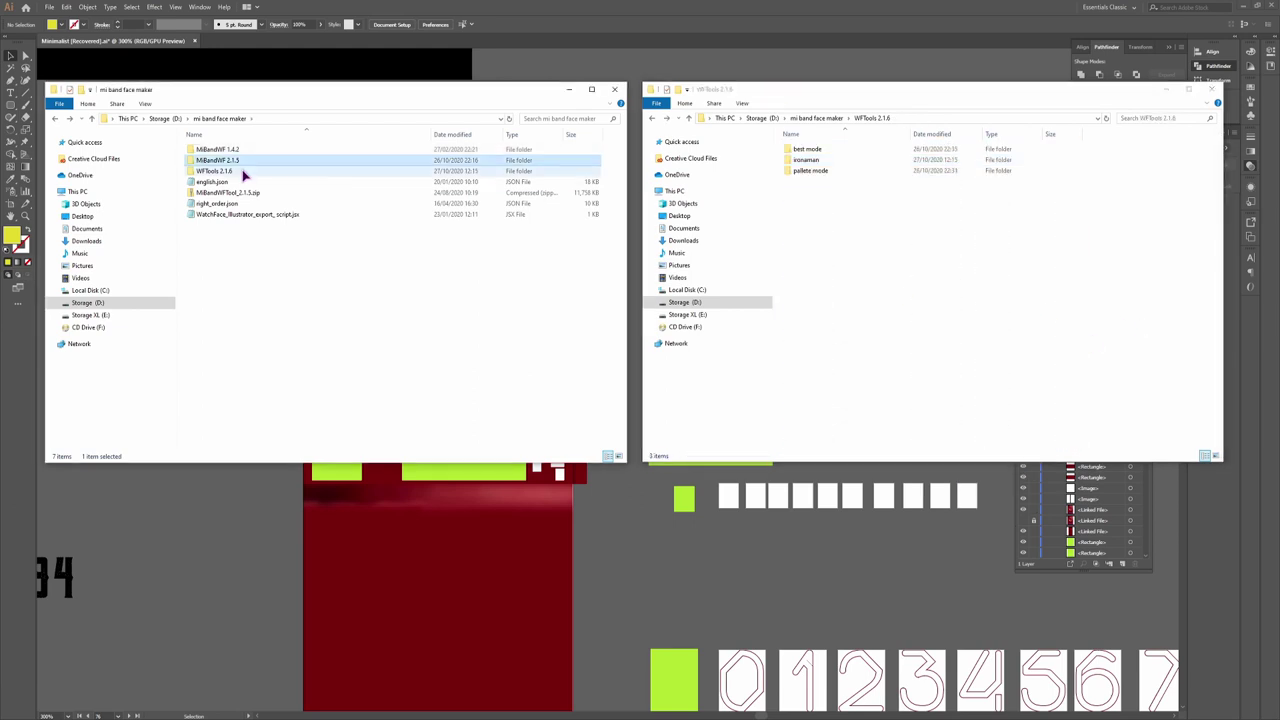
pyautogui.click(242, 173)
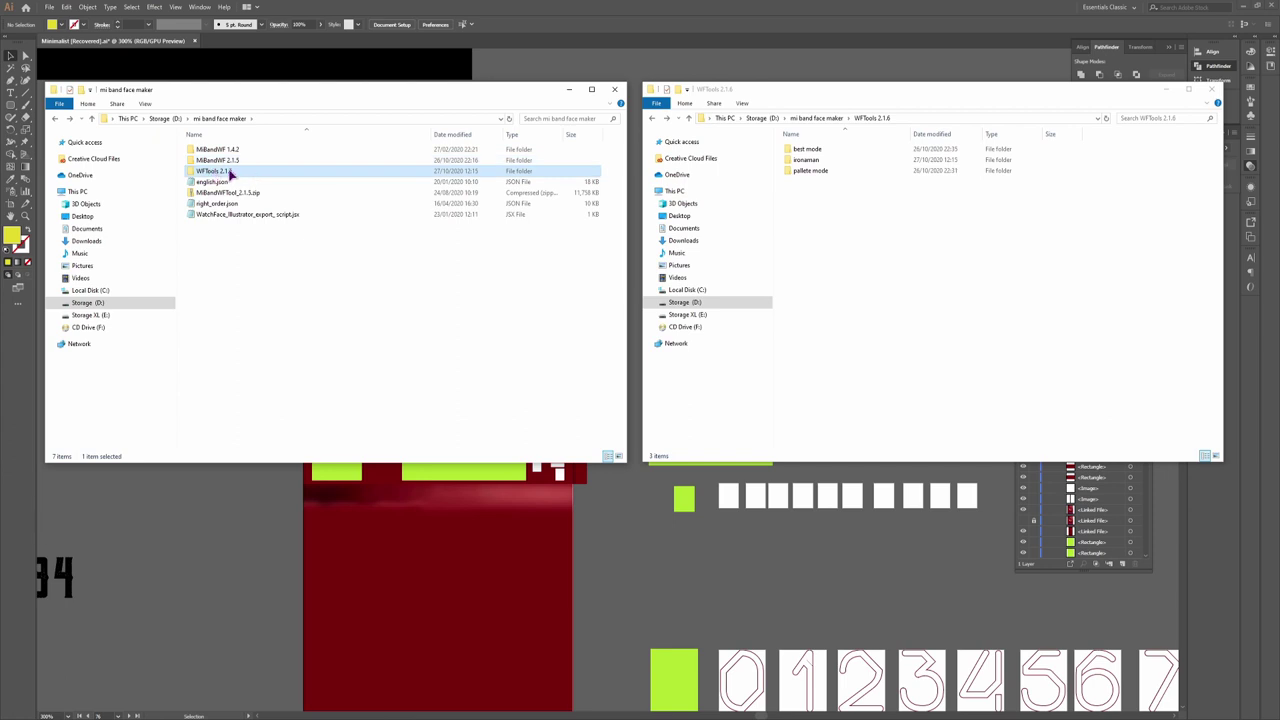
pyautogui.doubleClick(224, 173)
pyautogui.click(214, 172)
pyautogui.click(222, 152)
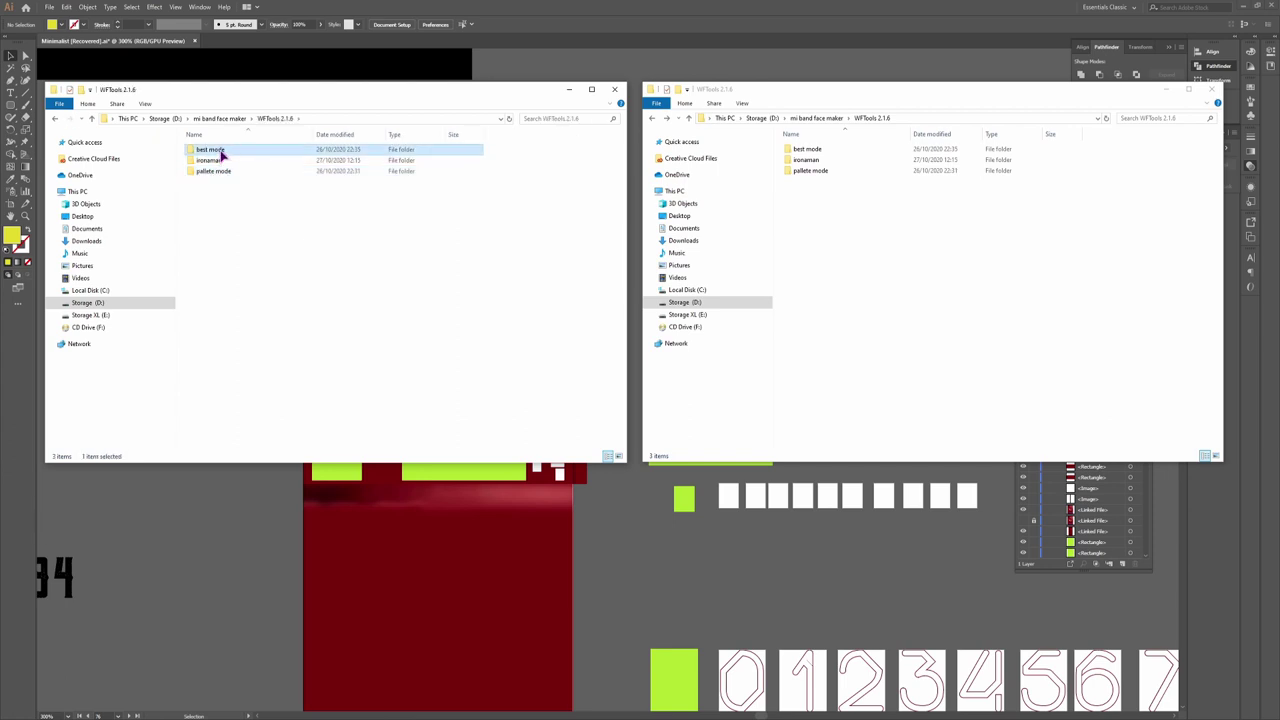
pyautogui.doubleClick(222, 150)
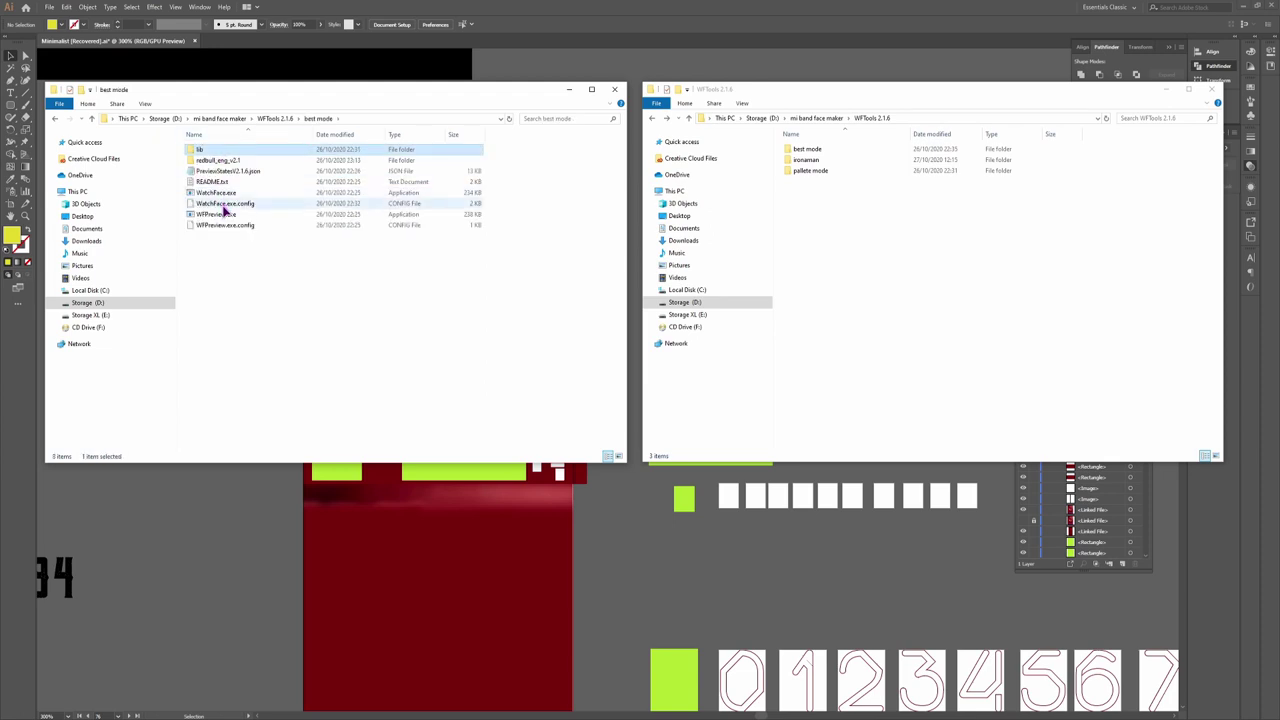
# Examine the UsePaletteMode notes in the best mode folder's README.txt and close the file
pyautogui.hotkey('ctrl', 'a')
pyautogui.click(261, 277)
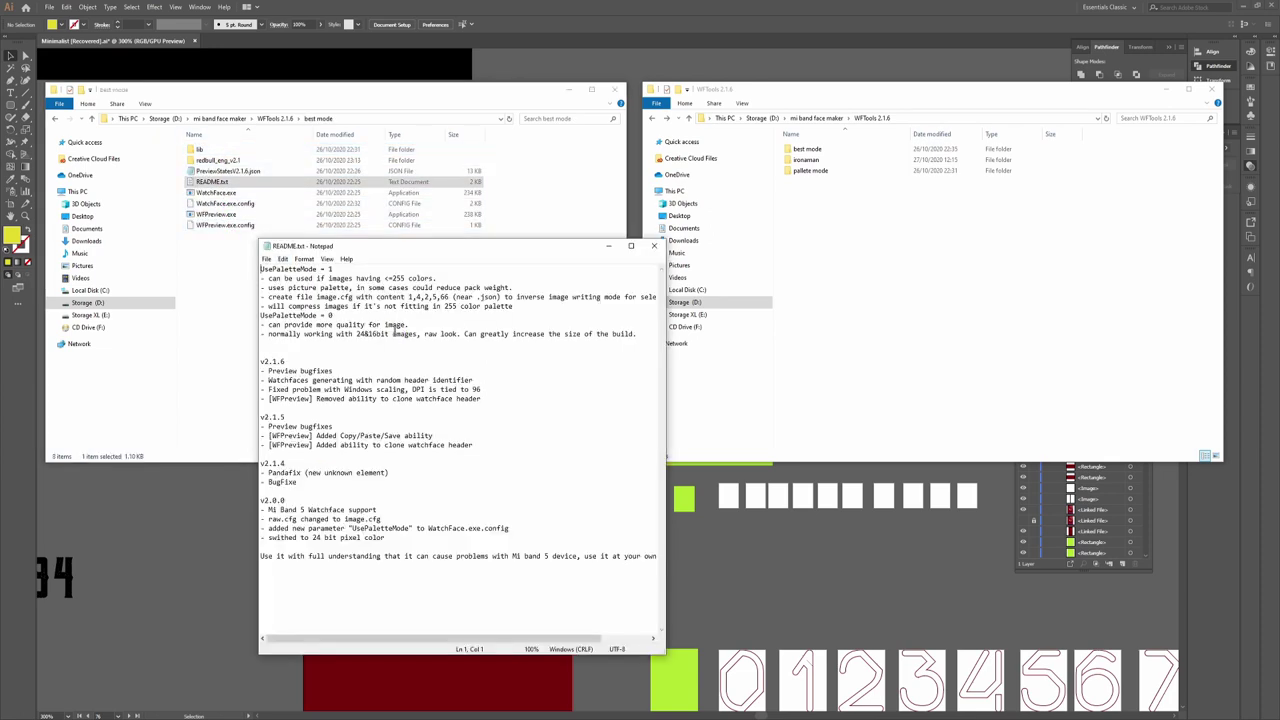
pyautogui.moveTo(350, 311); pyautogui.dragTo(266, 306)
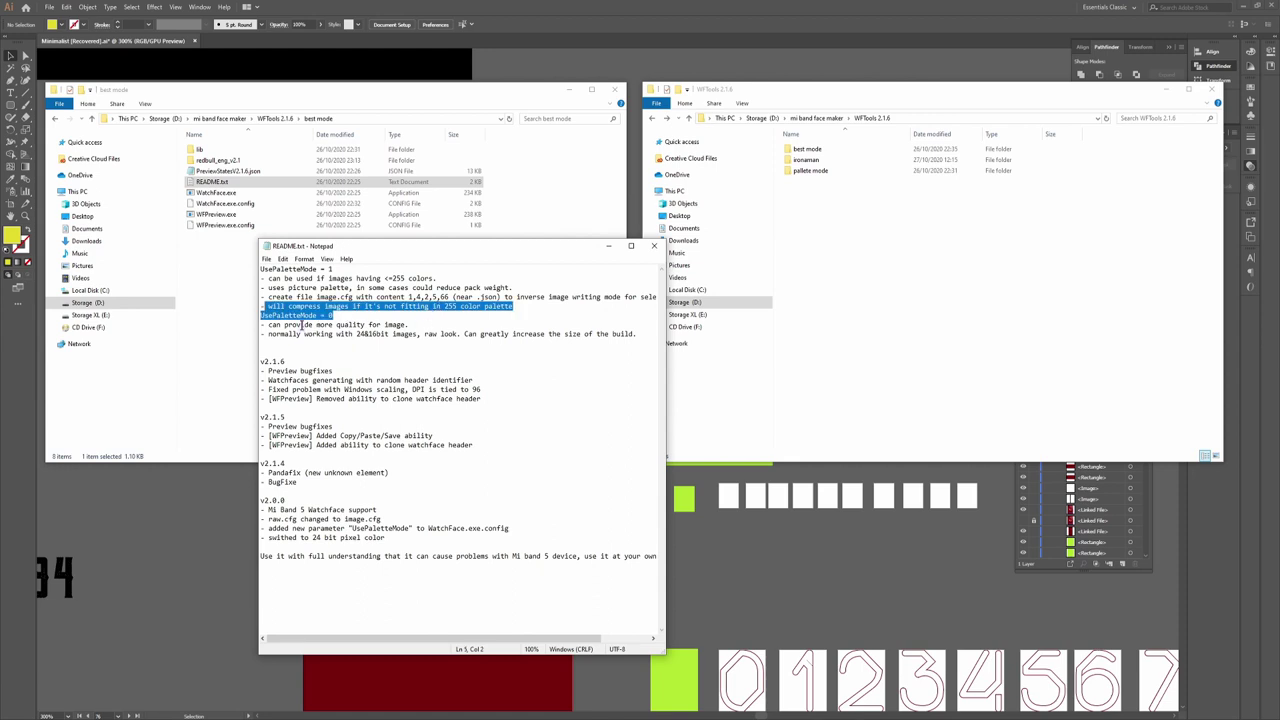
pyautogui.click(351, 335)
pyautogui.moveTo(349, 315); pyautogui.dragTo(263, 315)
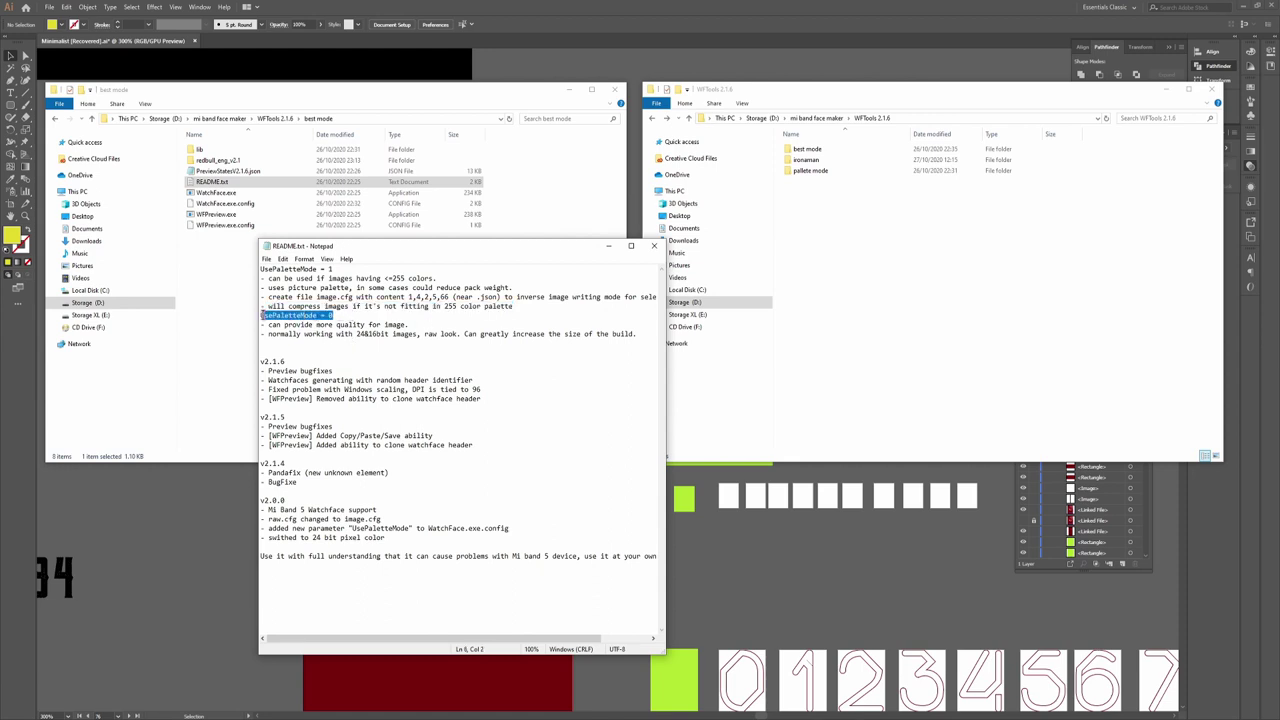
pyautogui.click(655, 246)
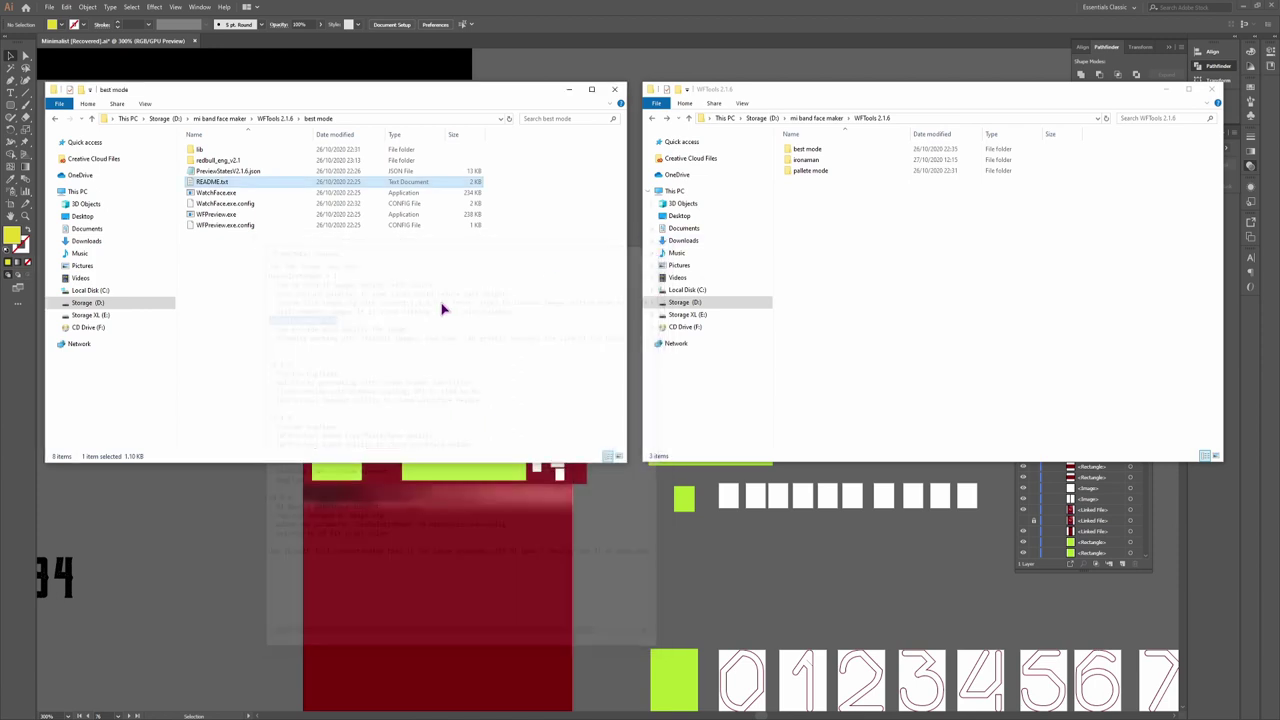
# Examine the UsePaletteMode value in the best mode folder's WatchFace.exe.config in Notepad++
pyautogui.rightClick(244, 206)
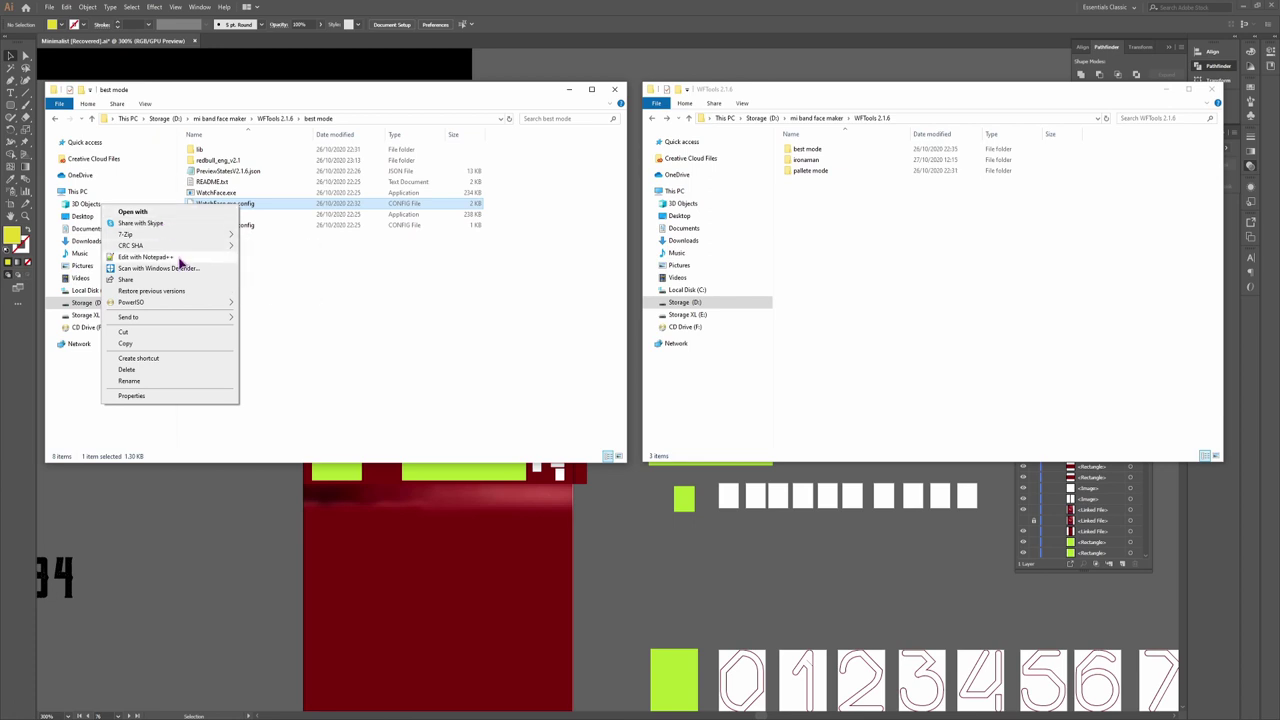
pyautogui.click(180, 258)
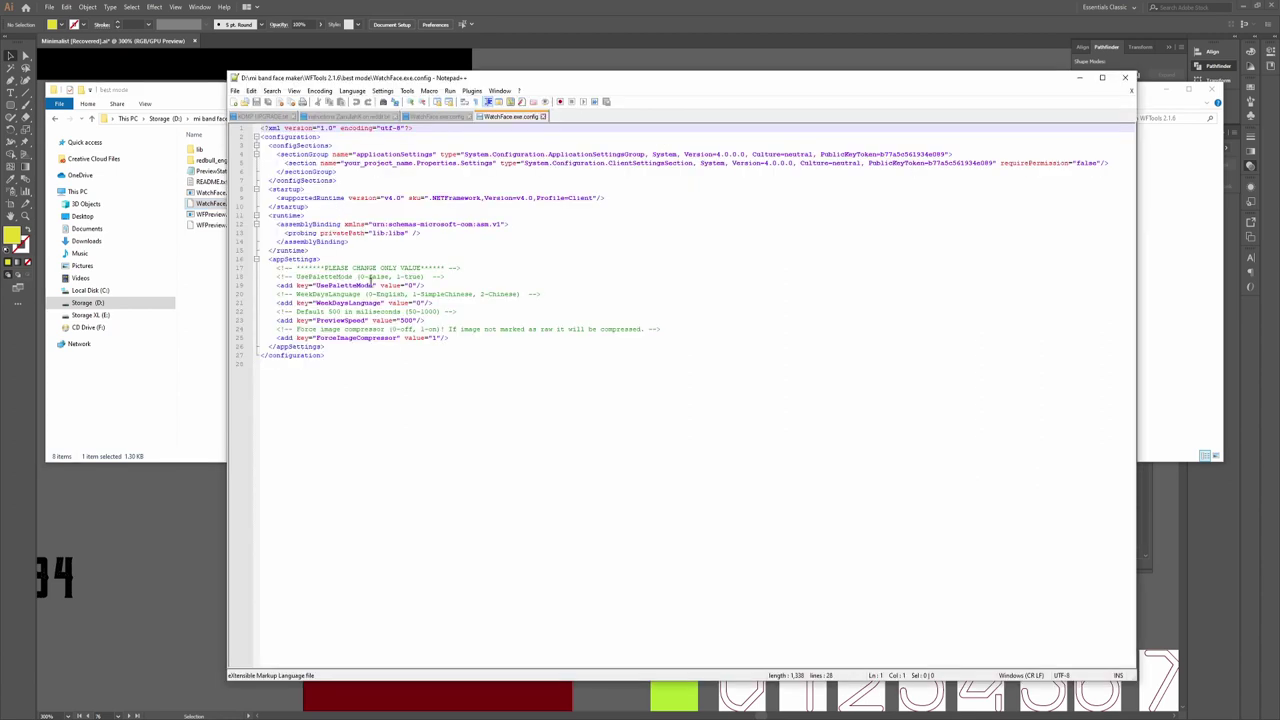
pyautogui.moveTo(393, 285); pyautogui.dragTo(300, 286)
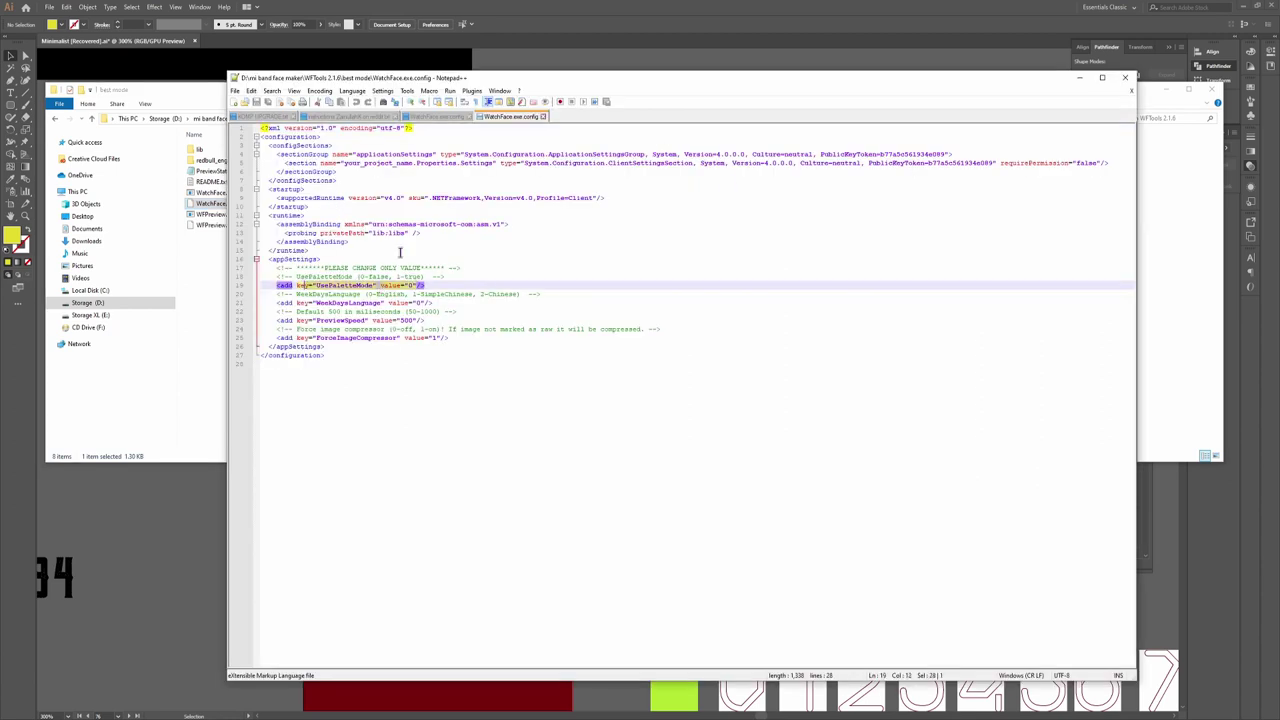
pyautogui.click(1078, 78)
# Examine the UsePaletteMode value in the pallete mode folder's WatchFace.exe.config in Notepad++ and close the editor
pyautogui.hotkey('alt', 'Up')
pyautogui.doubleClick(216, 174)
pyautogui.rightClick(223, 192)
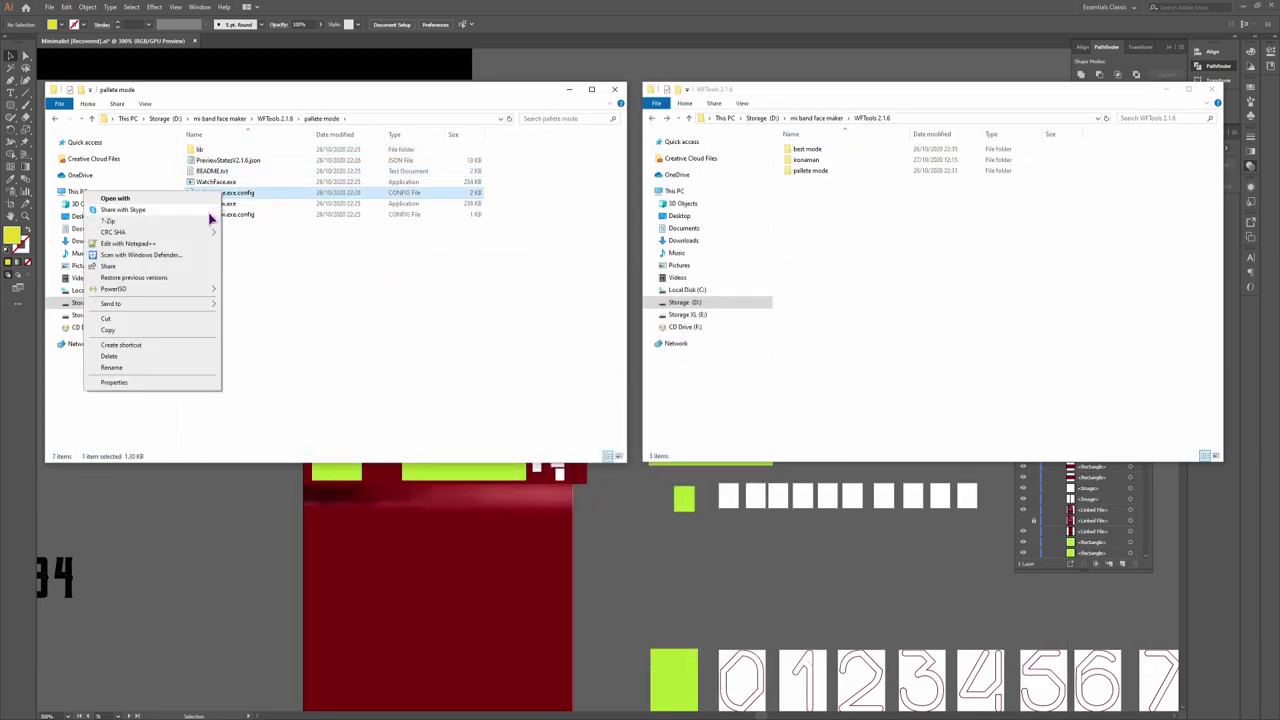
pyautogui.click(197, 243)
pyautogui.click(428, 285)
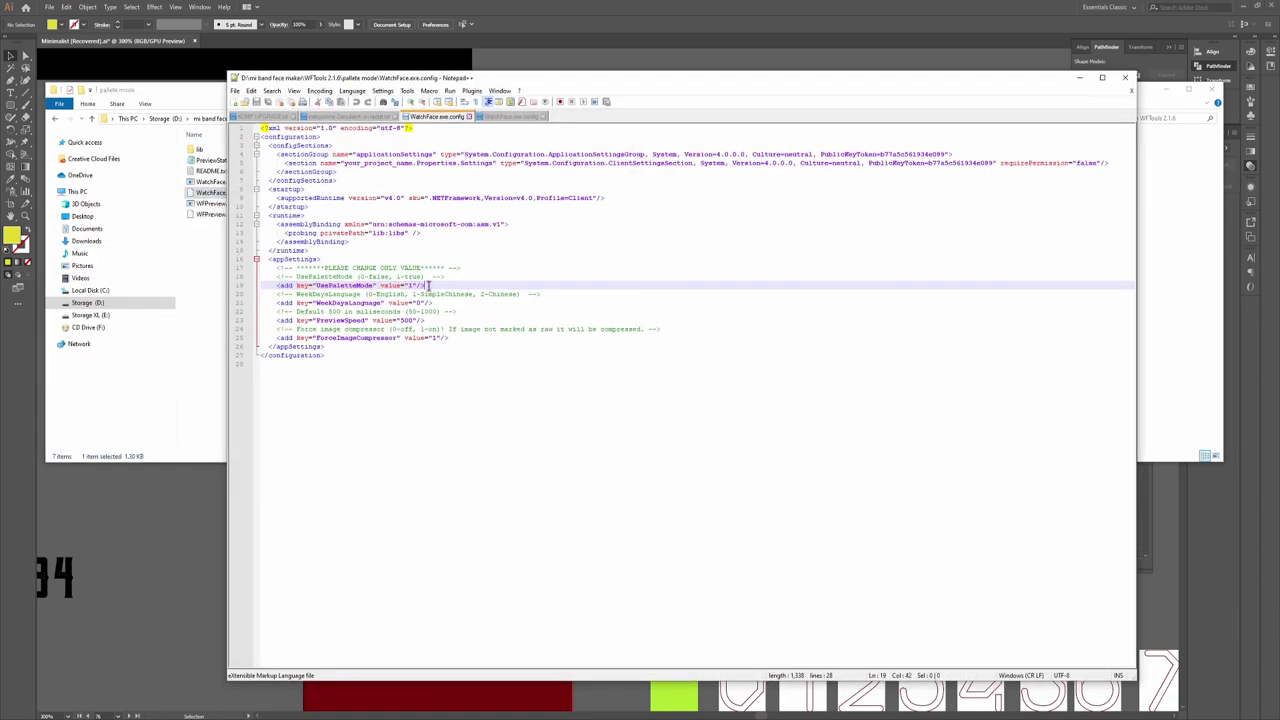
pyautogui.click(410, 285)
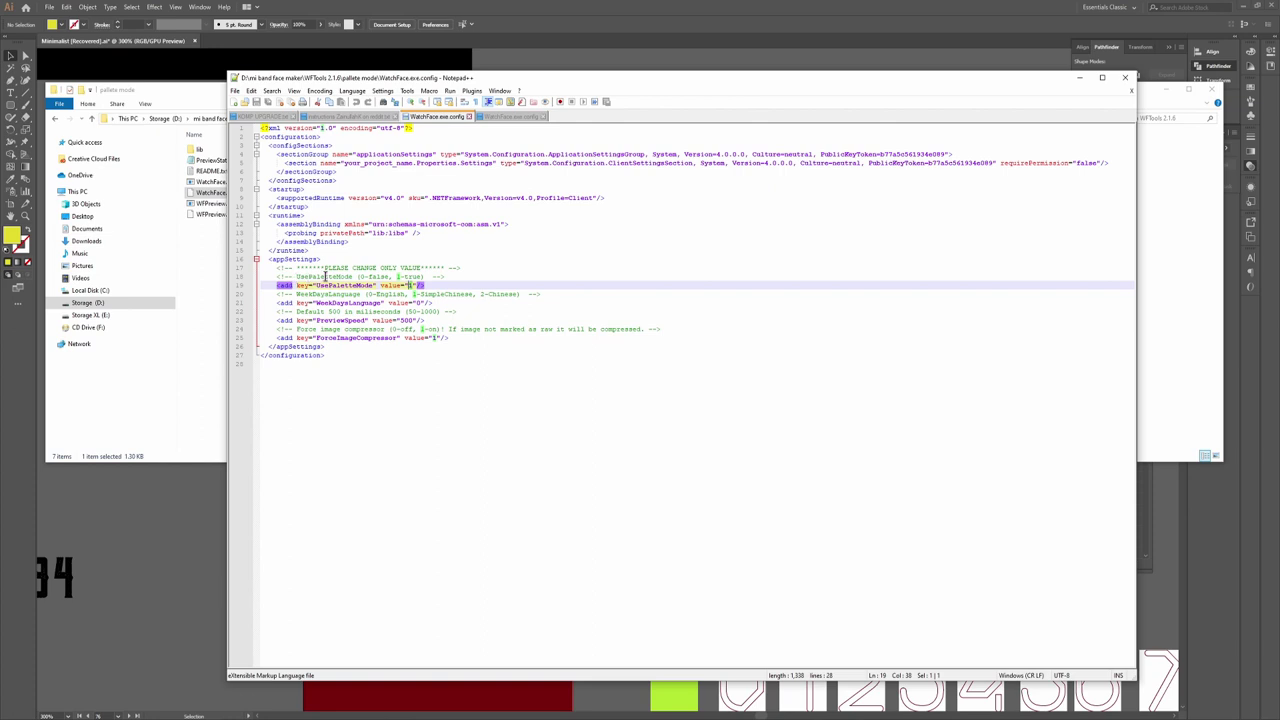
pyautogui.click(1125, 77)
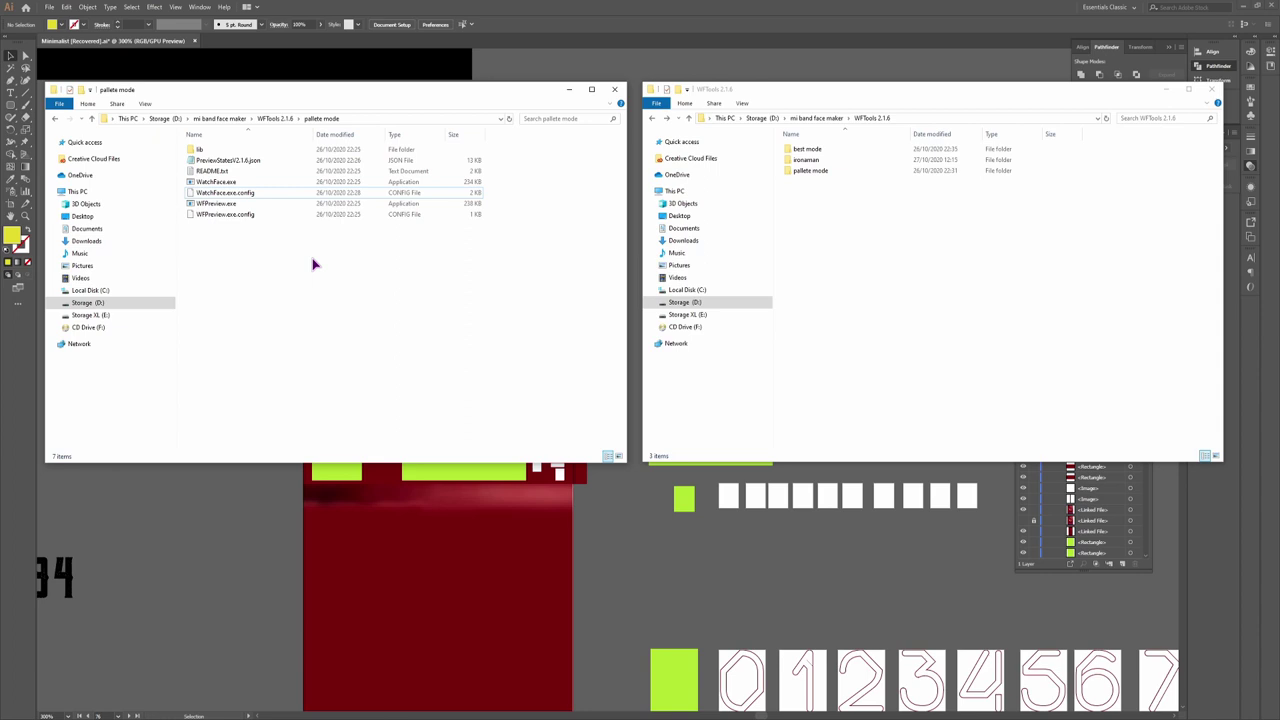
# Open ironman.json from the ironaman folder in Notepad to look over its structure
pyautogui.hotkey('alt', 'Up')
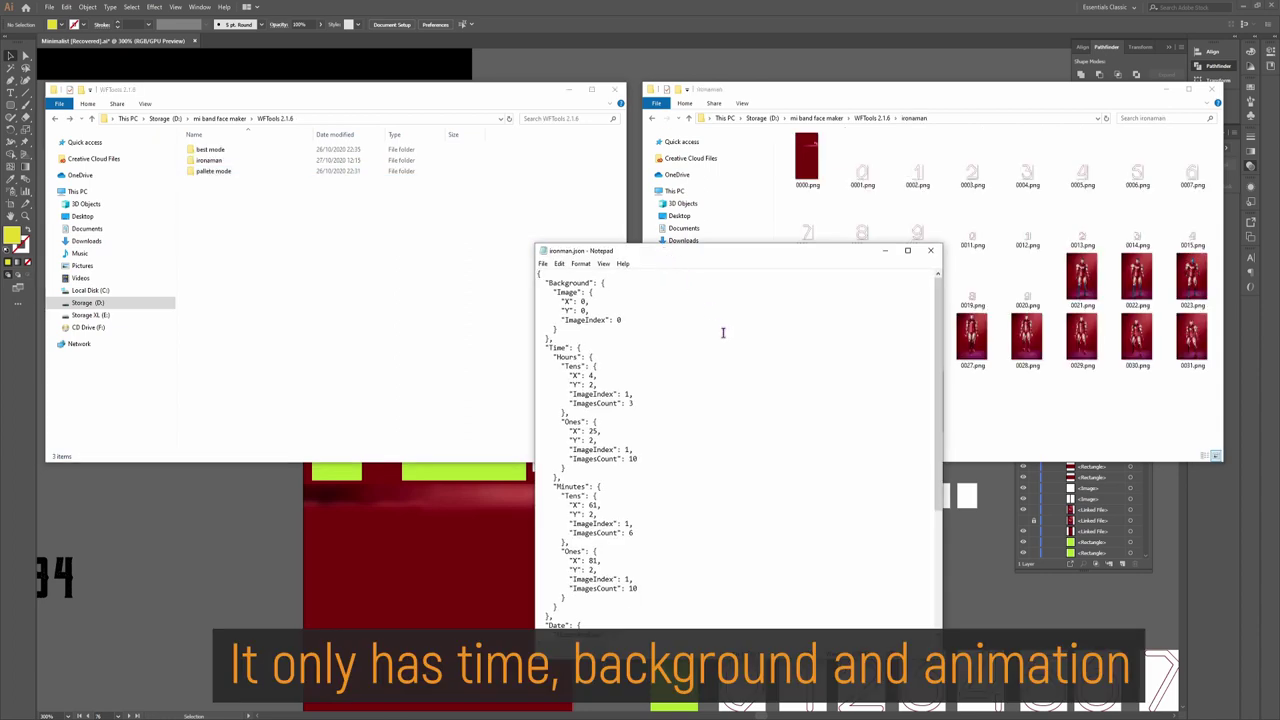
pyautogui.scroll(-5, 717, 414)
pyautogui.scroll(5, 717, 414)
pyautogui.moveTo(740, 250); pyautogui.dragTo(858, 276)
pyautogui.click(1114, 404)
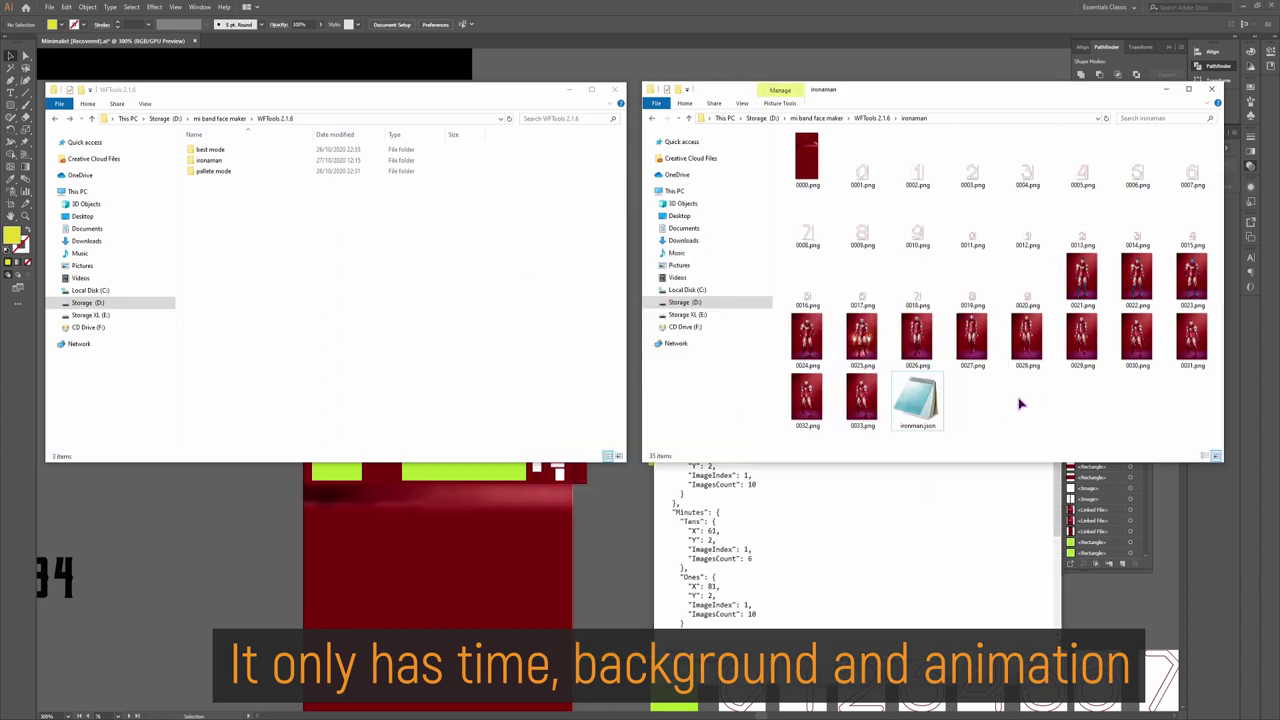
# Open the sample watch face's JSON file from the shmtb8v2w folder in MiBandWF 2.1.5 beside ironman.json
pyautogui.hotkey('alt', 'Up')
pyautogui.doubleClick(820, 150)
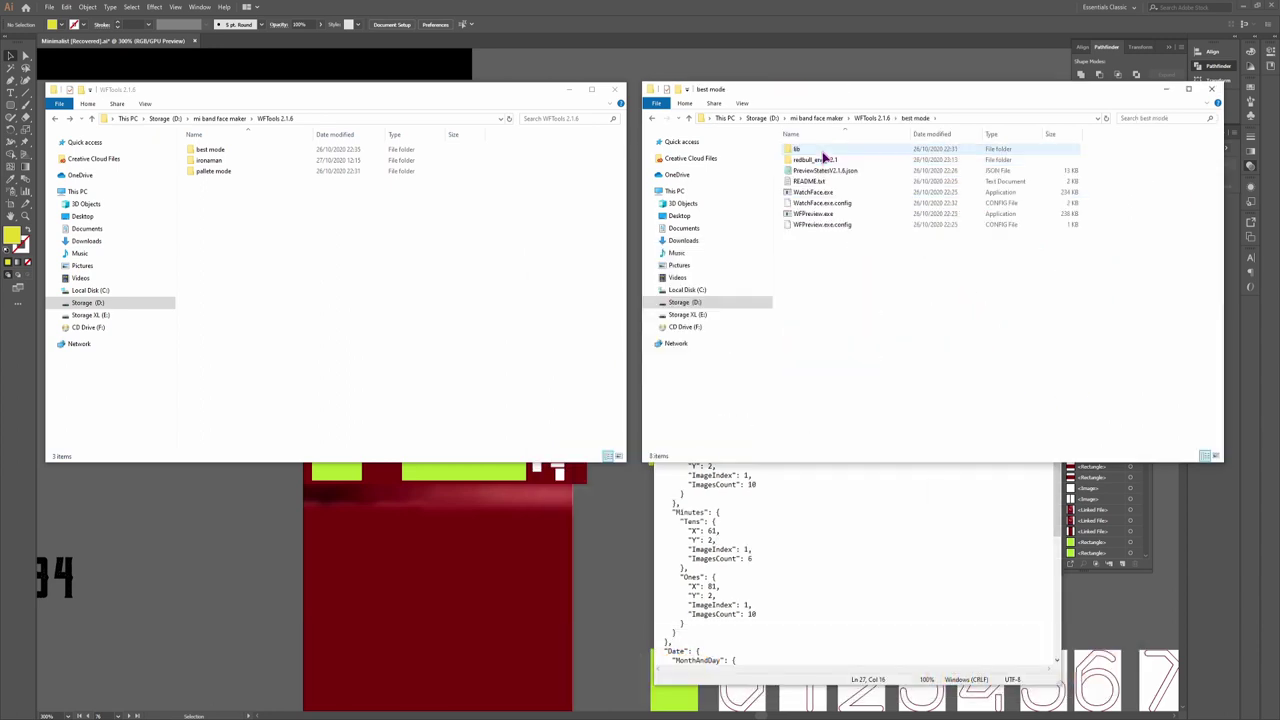
pyautogui.hotkey('alt', 'Up')
pyautogui.doubleClick(815, 170)
pyautogui.hotkey('alt', 'Left')
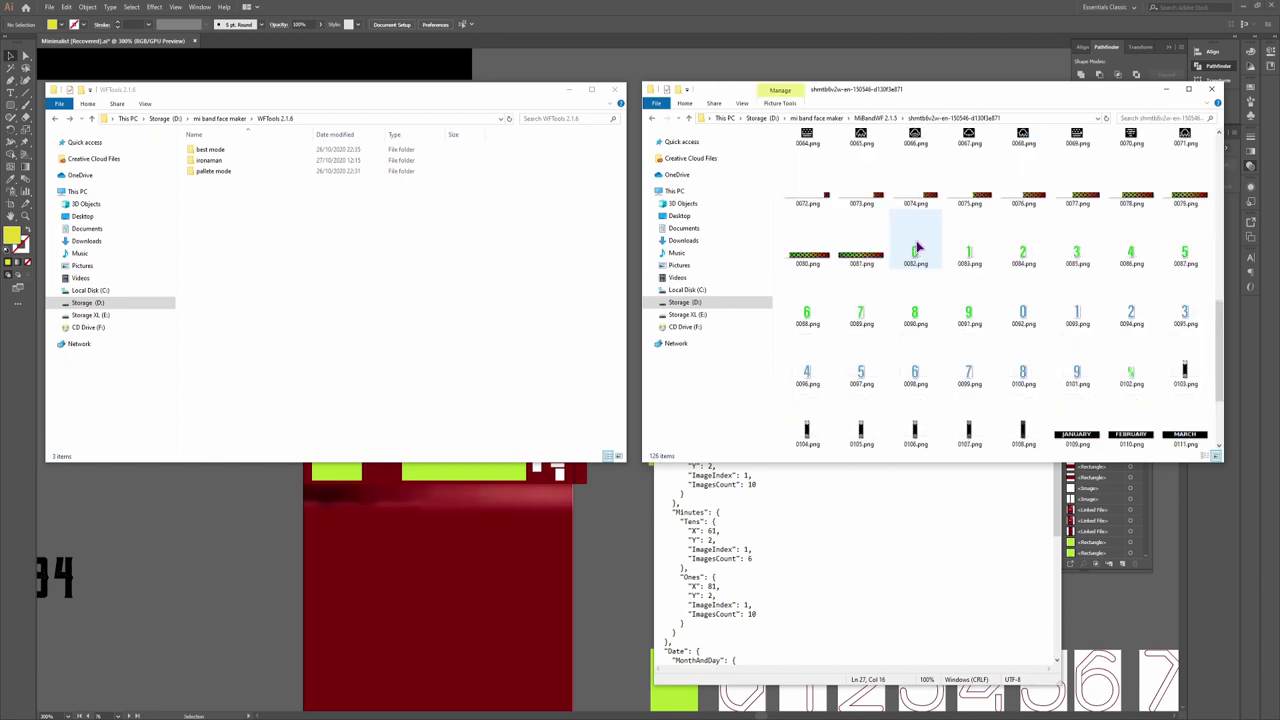
pyautogui.scroll(-2, 918, 248)
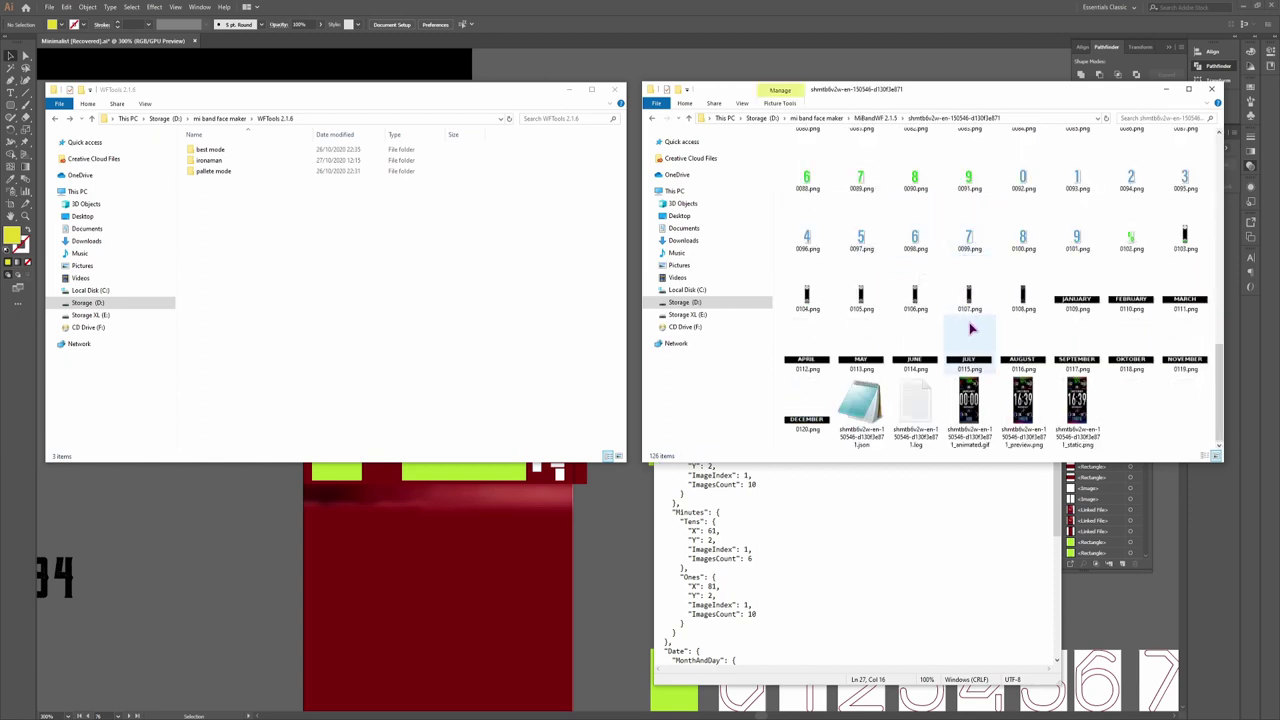
pyautogui.doubleClick(860, 405)
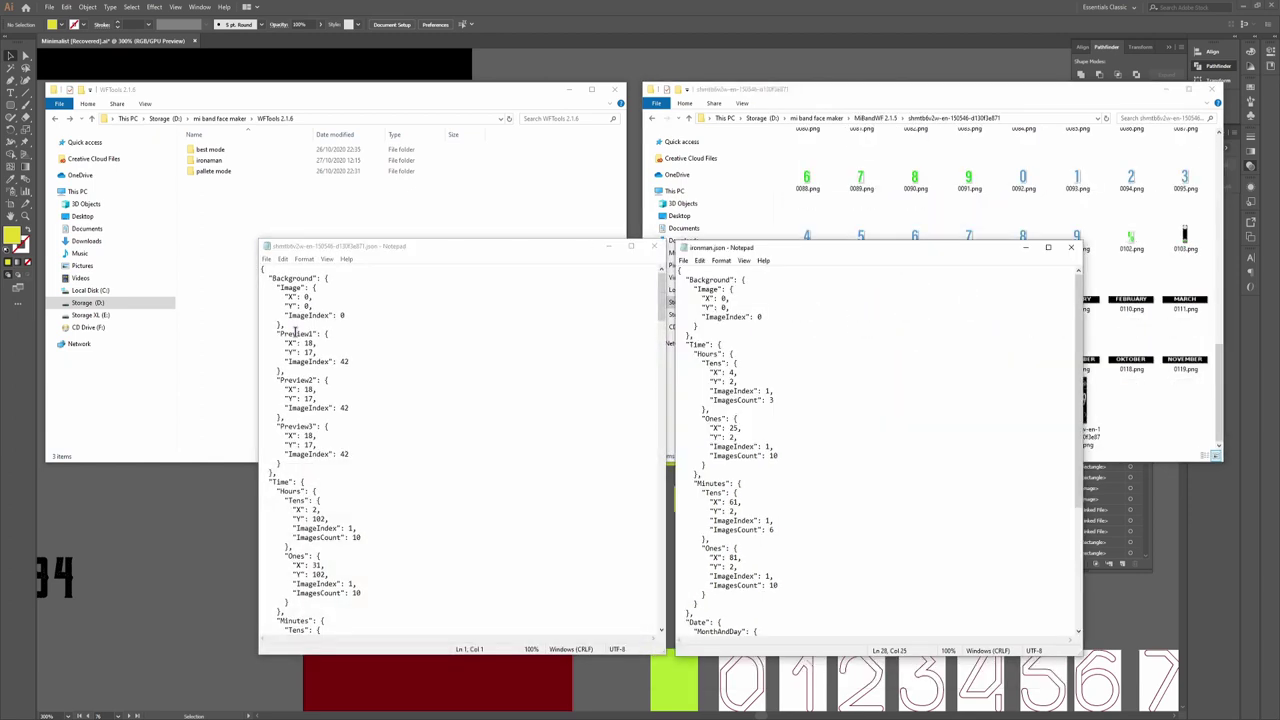
# Copy the Preview1, Preview2 and Preview3 blocks from the sample JSON to after the background Image block in ironman.json
pyautogui.moveTo(282, 326); pyautogui.dragTo(297, 462)
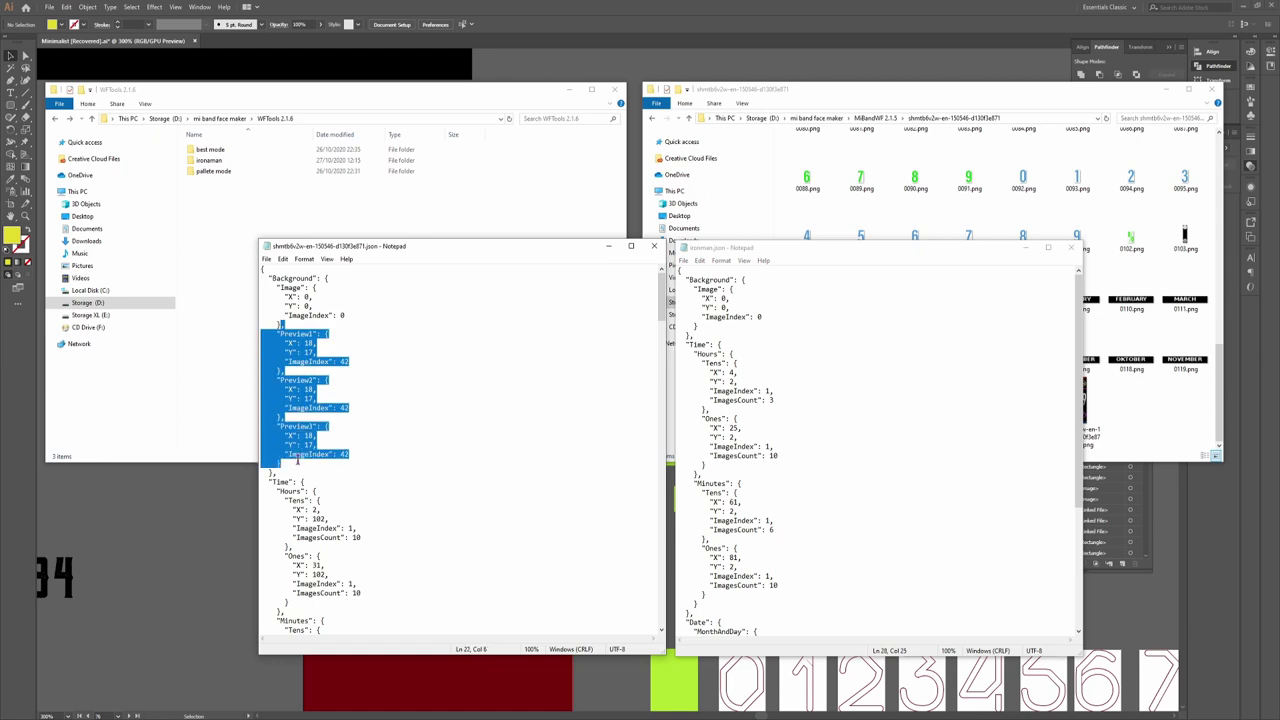
pyautogui.click(704, 326)
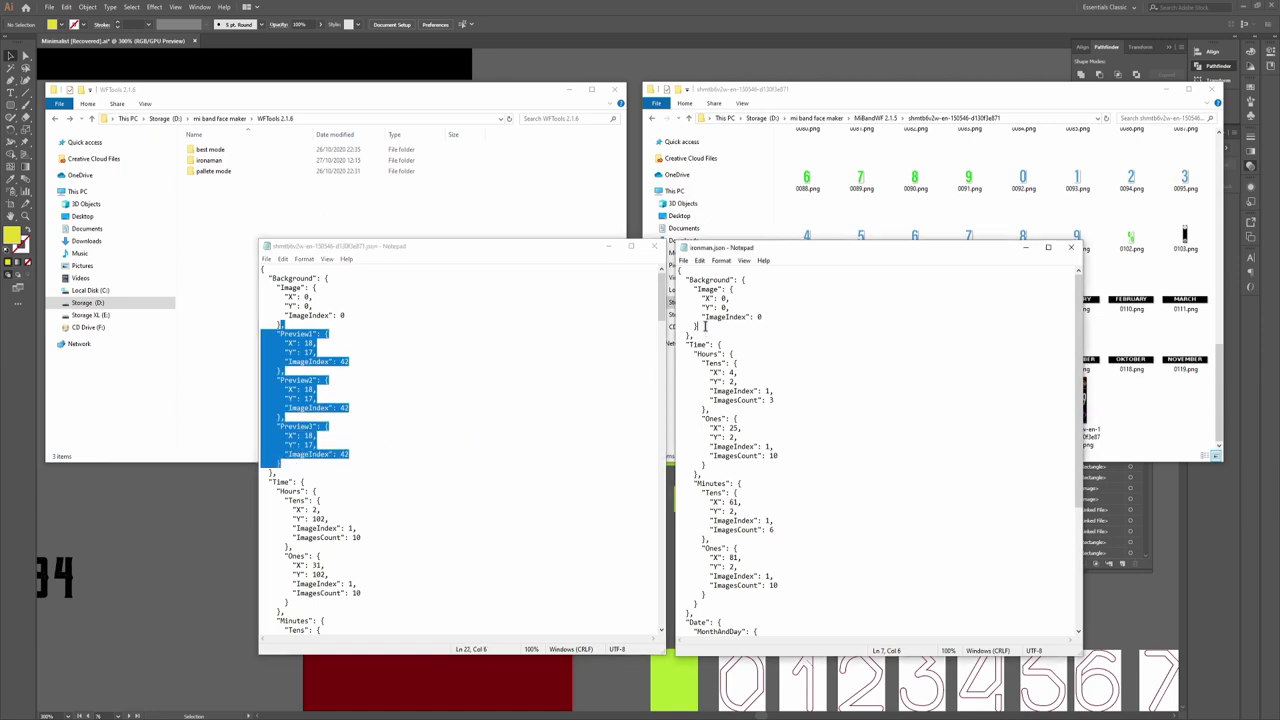
pyautogui.hotkey('ctrl', 'v')
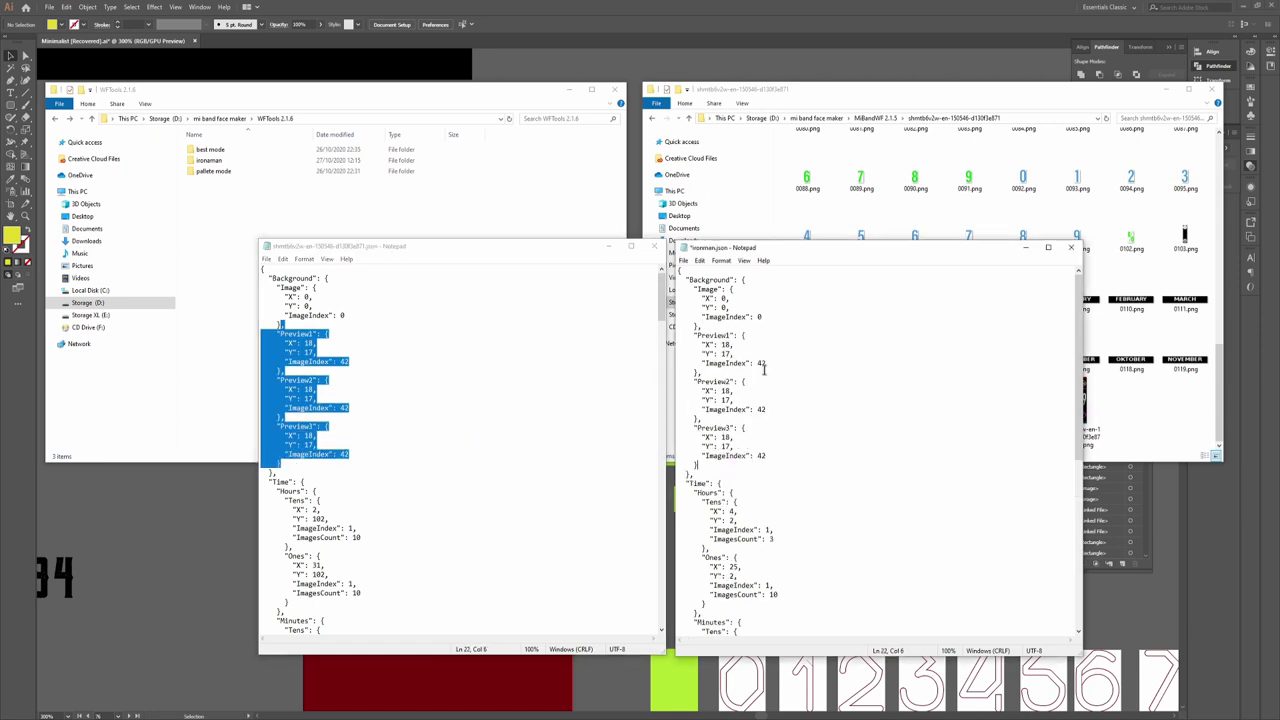
# Set the ImageIndex of the Preview1 and Preview2 blocks in ironman.json to 0
pyautogui.doubleClick(725, 344)
pyautogui.click(731, 353)
pyautogui.moveTo(758, 365); pyautogui.dragTo(769, 366)
pyautogui.moveTo(759, 410); pyautogui.dragTo(778, 409)
pyautogui.moveTo(757, 363); pyautogui.dragTo(769, 363)
pyautogui.write('0')
pyautogui.moveTo(757, 409); pyautogui.dragTo(768, 409)
pyautogui.write('0')
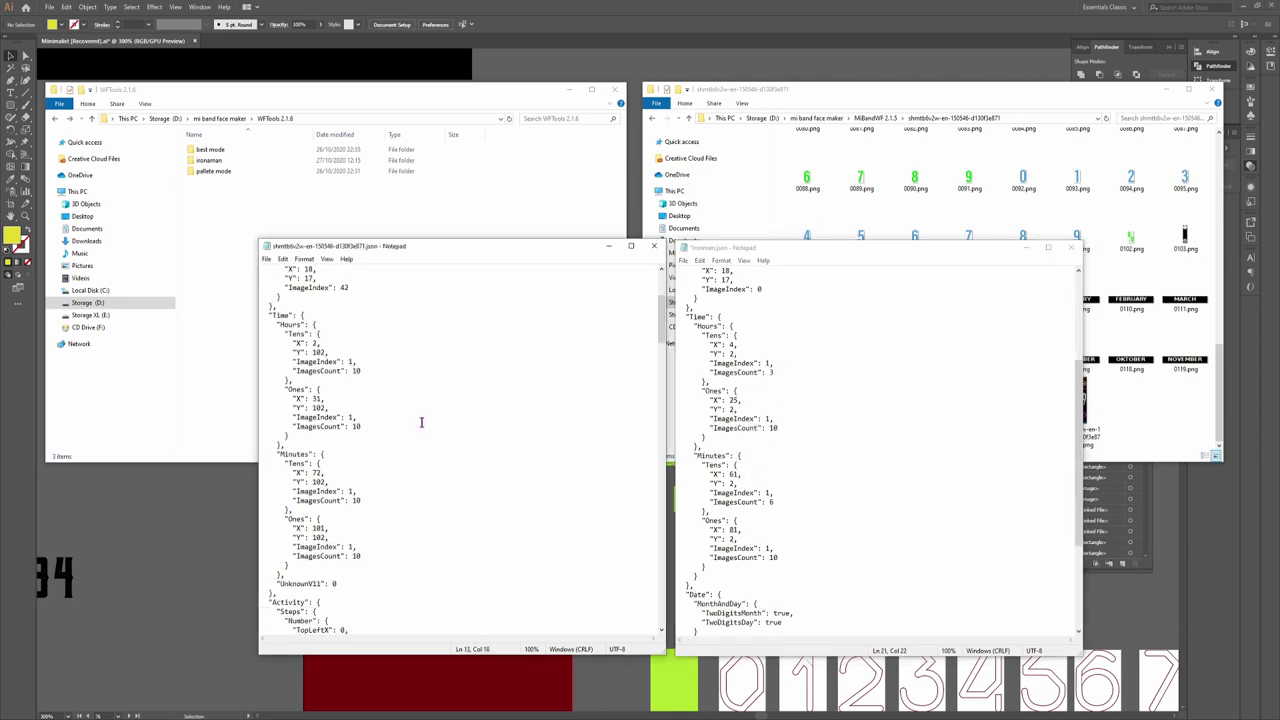
pyautogui.scroll(-1, 423, 423)
# Copy the "UnknownV11": 0 line from the sample JSON to after the MonthAndDay block in ironman.json's Date section
pyautogui.click(804, 343)
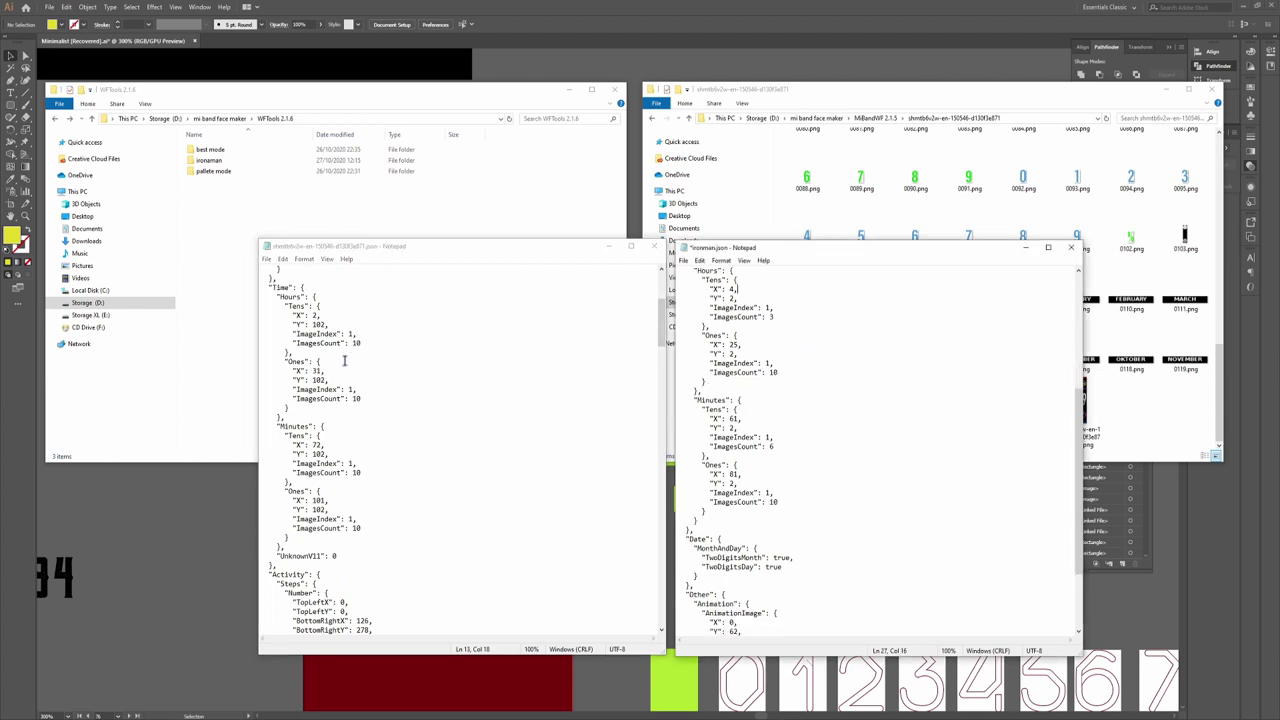
pyautogui.scroll(-1, 380, 427)
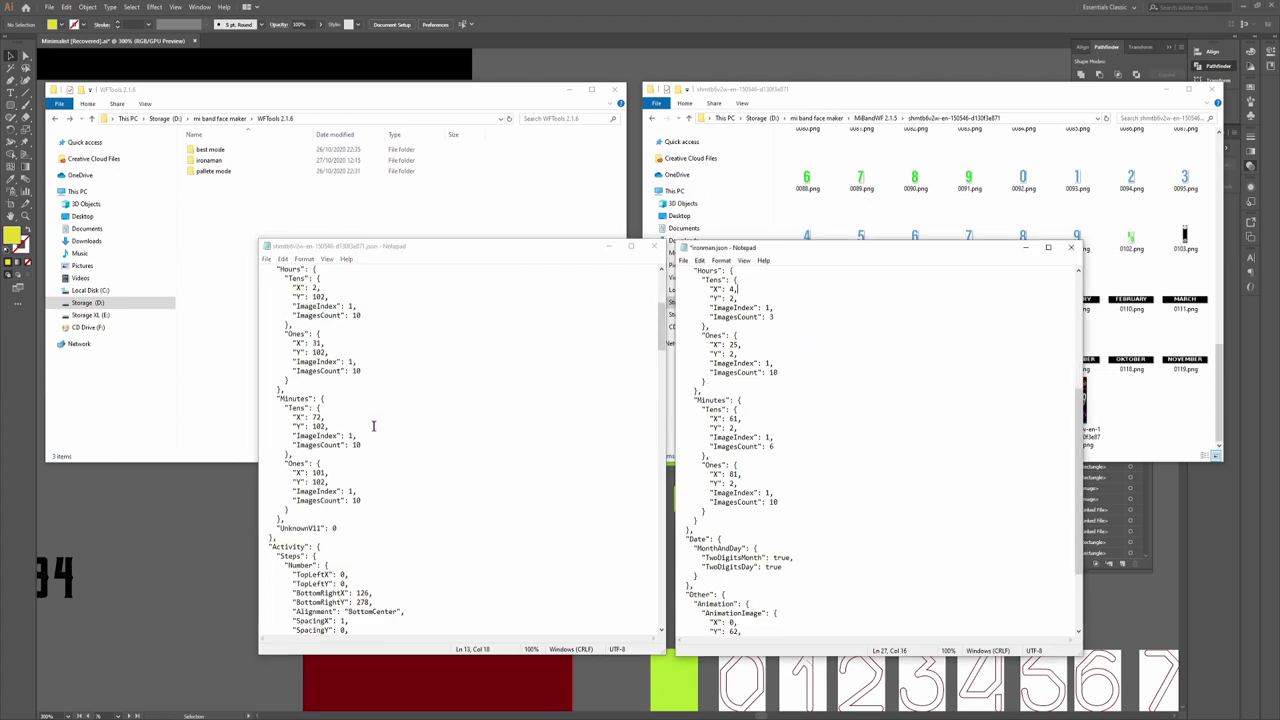
pyautogui.scroll(-1, 335, 482)
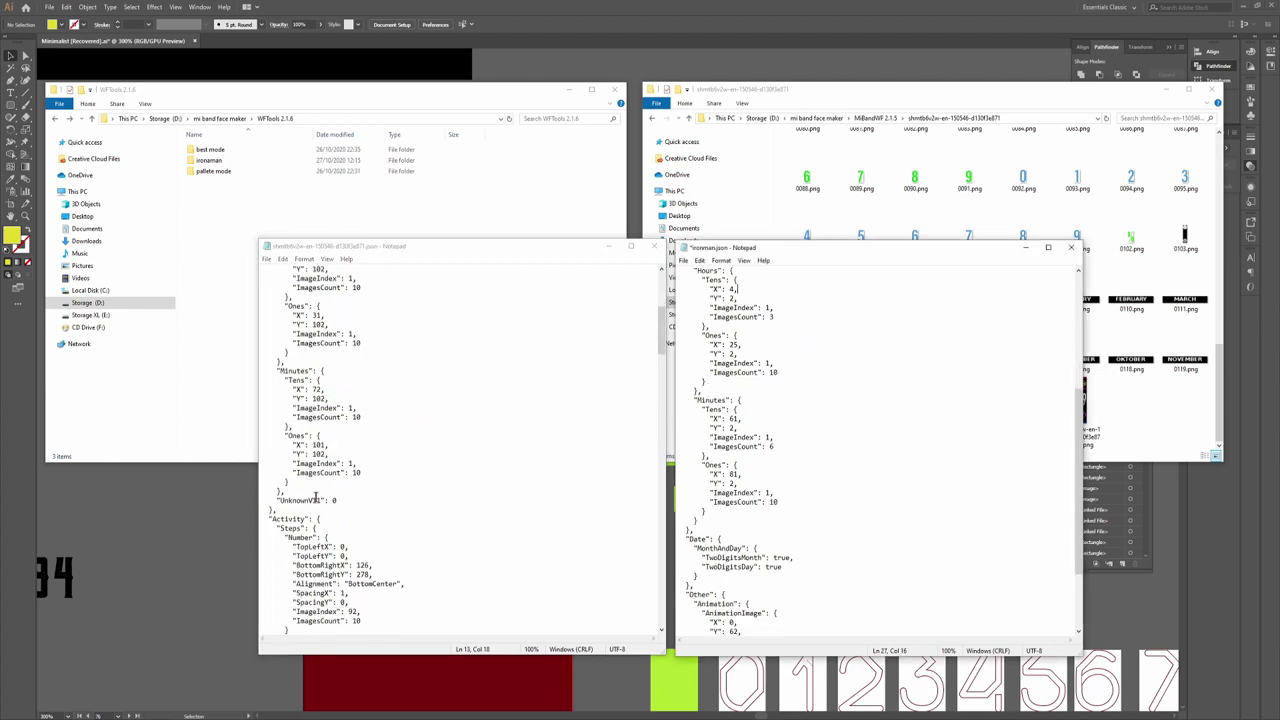
pyautogui.moveTo(284, 494); pyautogui.dragTo(349, 501)
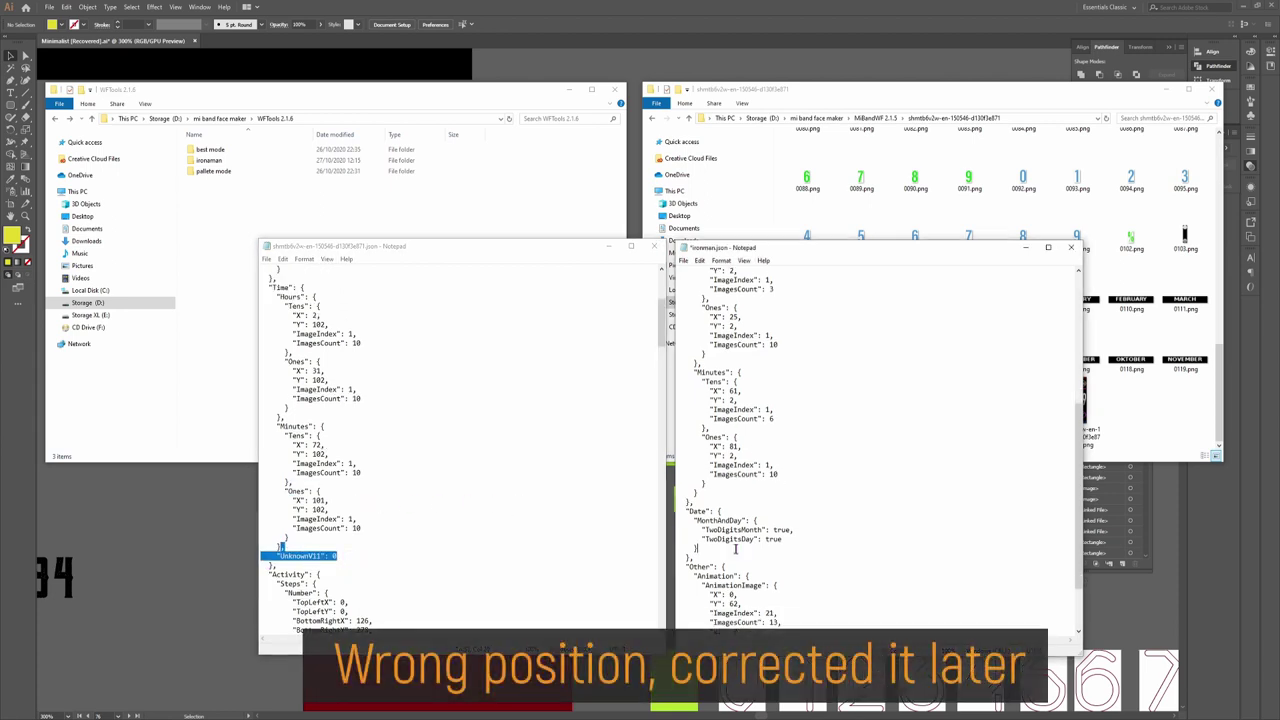
pyautogui.write(',')
pyautogui.hotkey('ctrl', 'v')
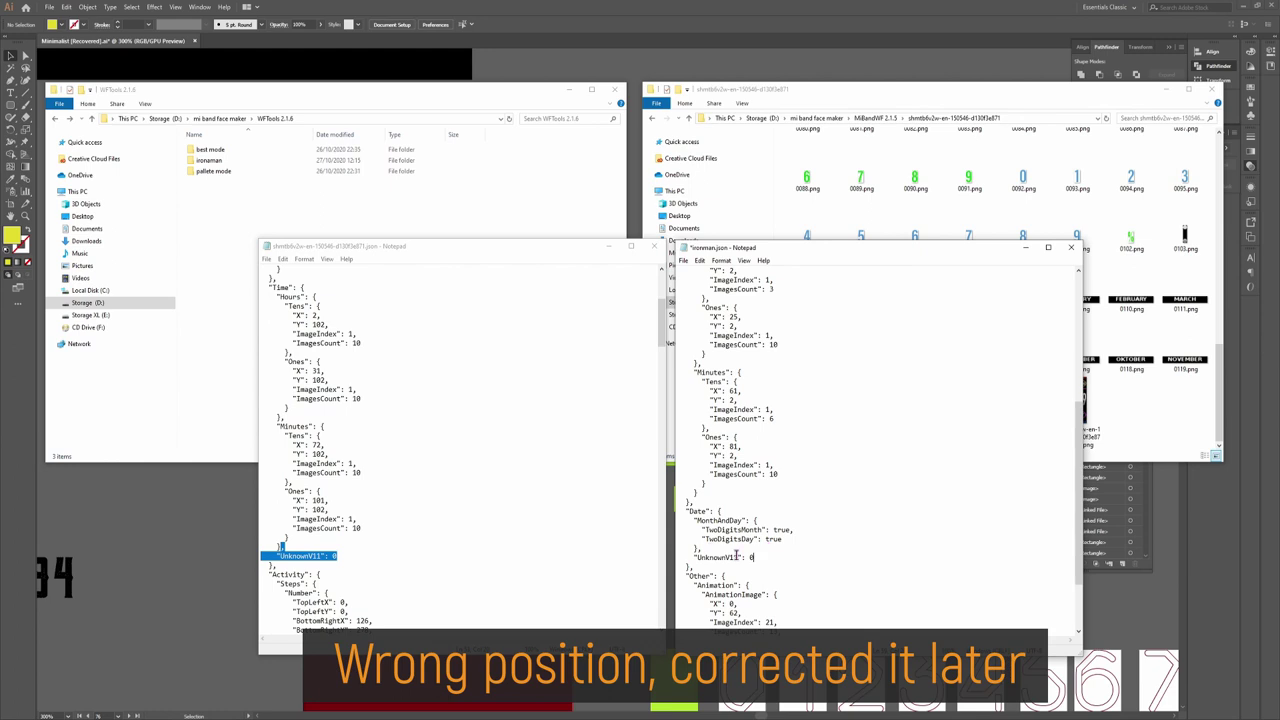
pyautogui.scroll(-3, 737, 553)
# Following the sample JSON's Animation section, insert an opening "[" before the Animation block's brace in ironman.json's Other section
pyautogui.scroll(-20, 514, 506)
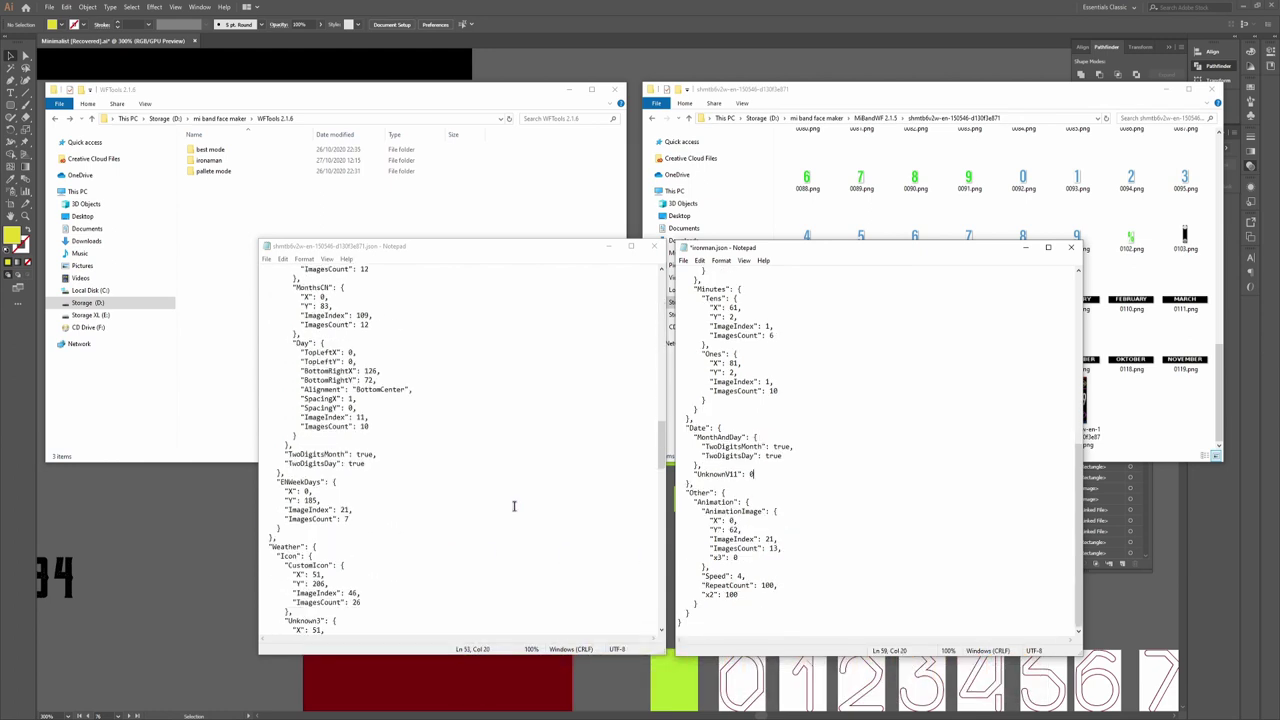
pyautogui.scroll(-12, 514, 506)
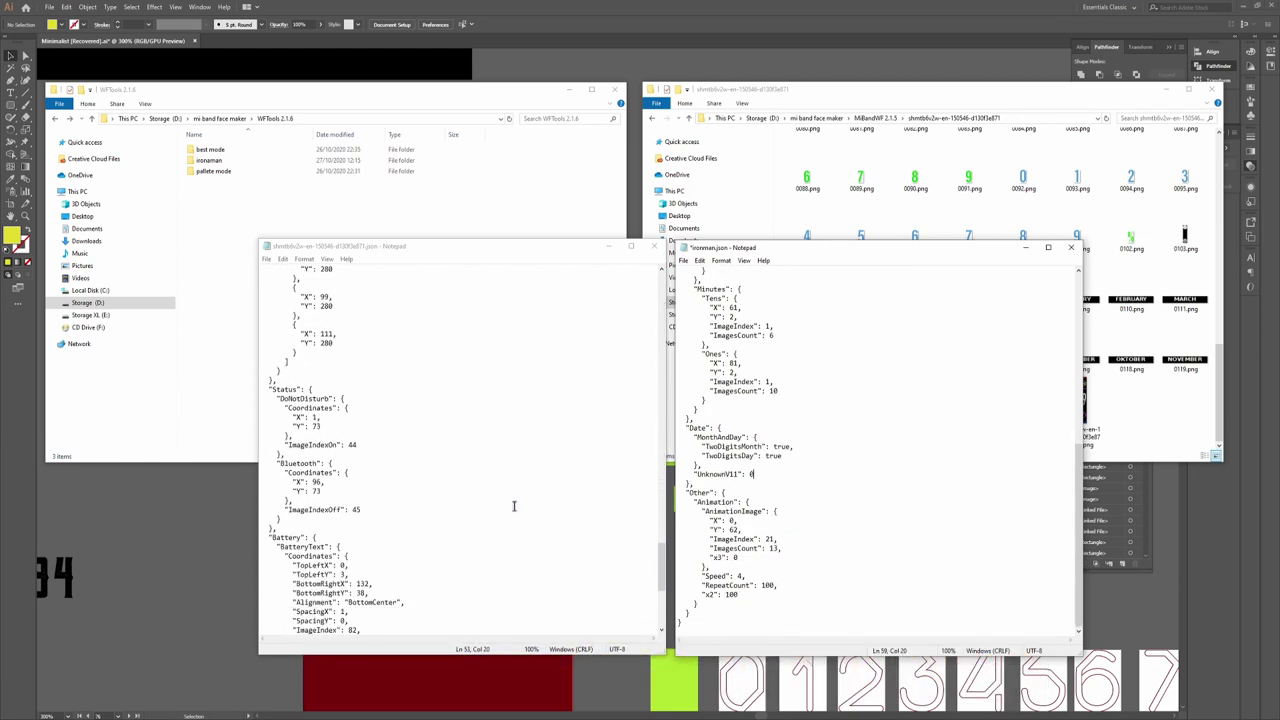
pyautogui.scroll(-4, 514, 506)
pyautogui.click(326, 491)
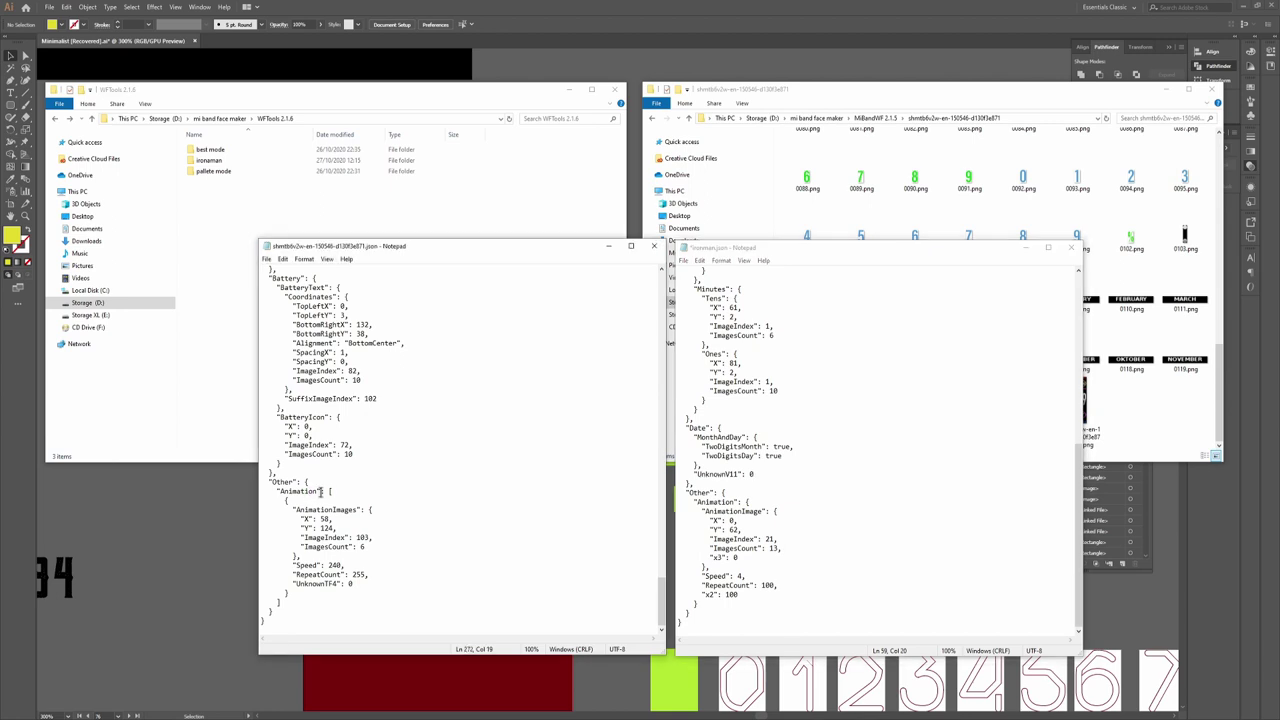
pyautogui.moveTo(322, 491); pyautogui.dragTo(335, 491)
pyautogui.click(335, 491)
pyautogui.click(745, 502)
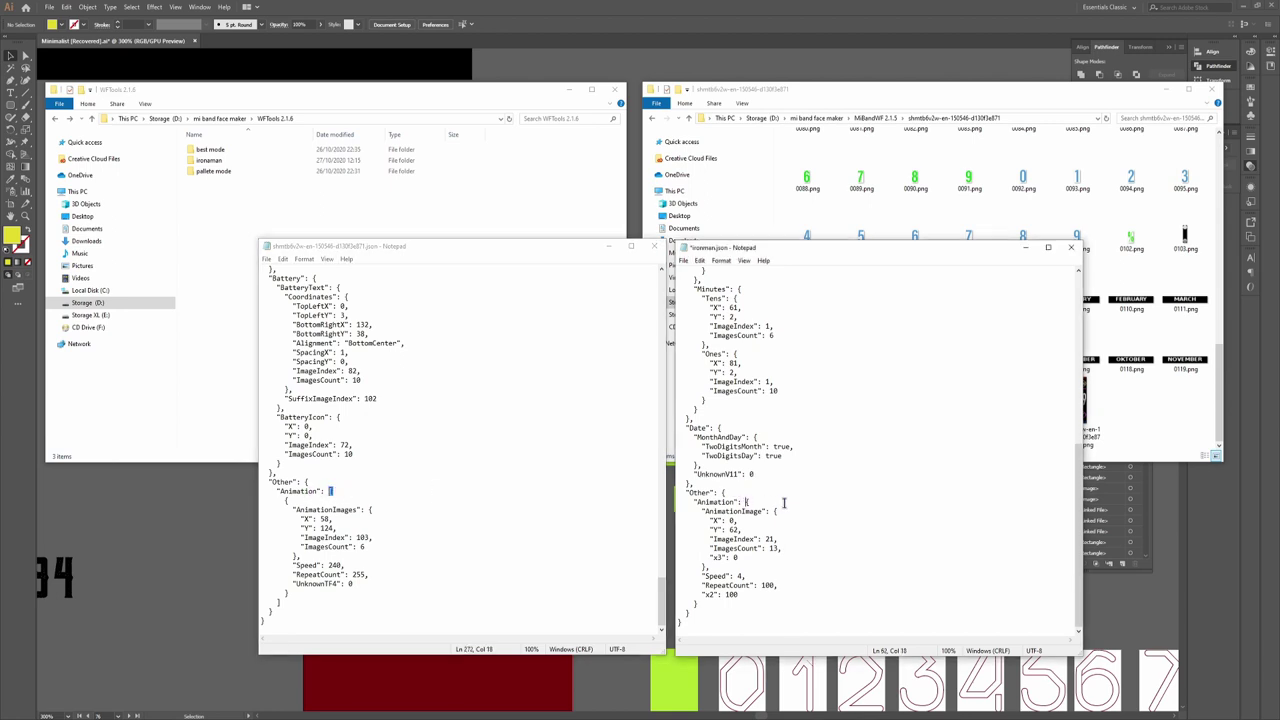
pyautogui.write('[')
pyautogui.press('Return')
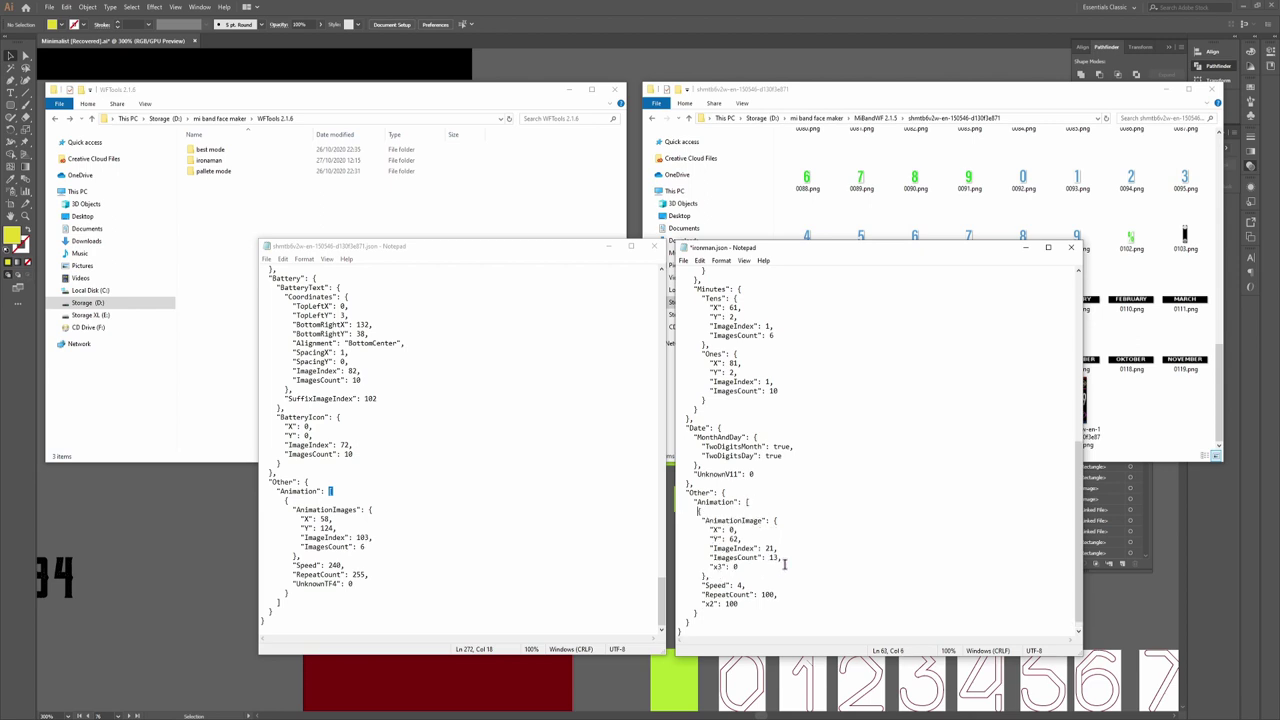
# Delete the x3 line and the comma before it in ironman.json, and rename the AnimationImage key to AnimationImages
pyautogui.moveTo(783, 566); pyautogui.dragTo(779, 559)
pyautogui.press('BackSpace')
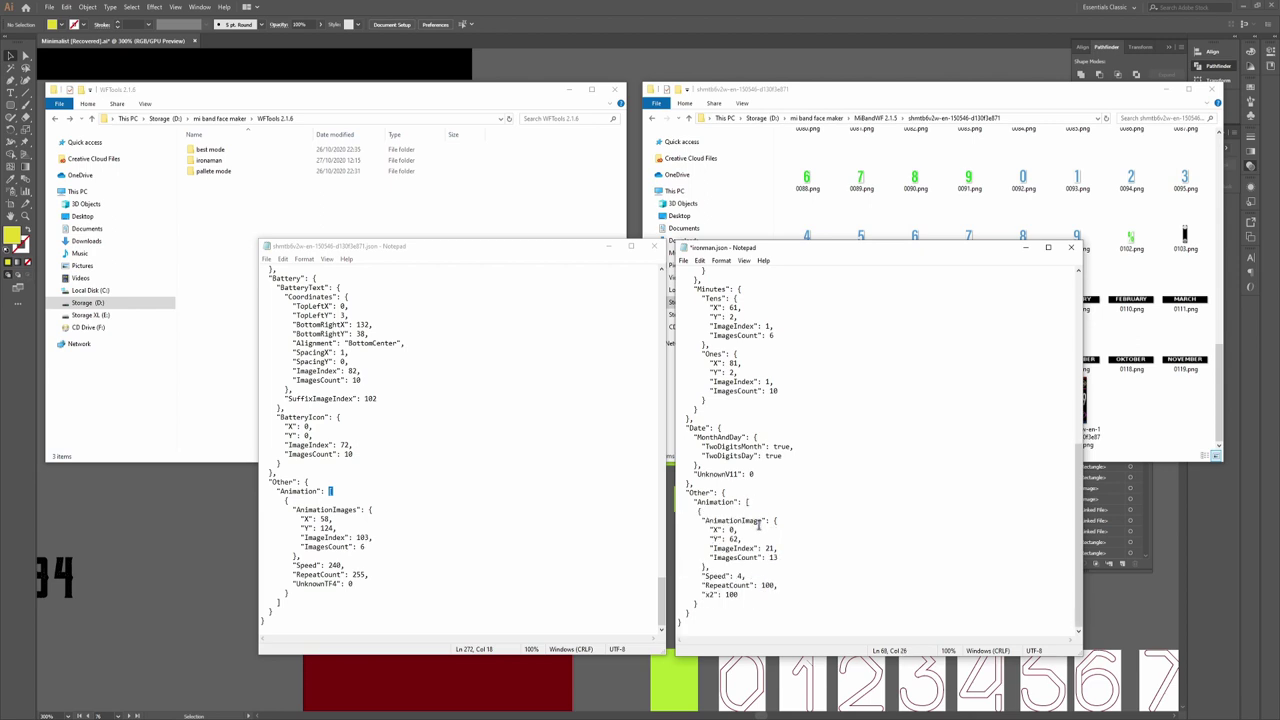
pyautogui.write('s')
# Set the animation Speed to 240 and replace the x2 line with "UnknownTF4": 0 copied from the sample JSON
pyautogui.doubleClick(741, 576)
pyautogui.write('240')
pyautogui.click(777, 585)
pyautogui.doubleClick(745, 576)
pyautogui.moveTo(292, 583); pyautogui.dragTo(368, 583)
pyautogui.hotkey('ctrl', 'c')
pyautogui.moveTo(701, 595); pyautogui.dragTo(729, 595)
pyautogui.hotkey('ctrl', 'v')
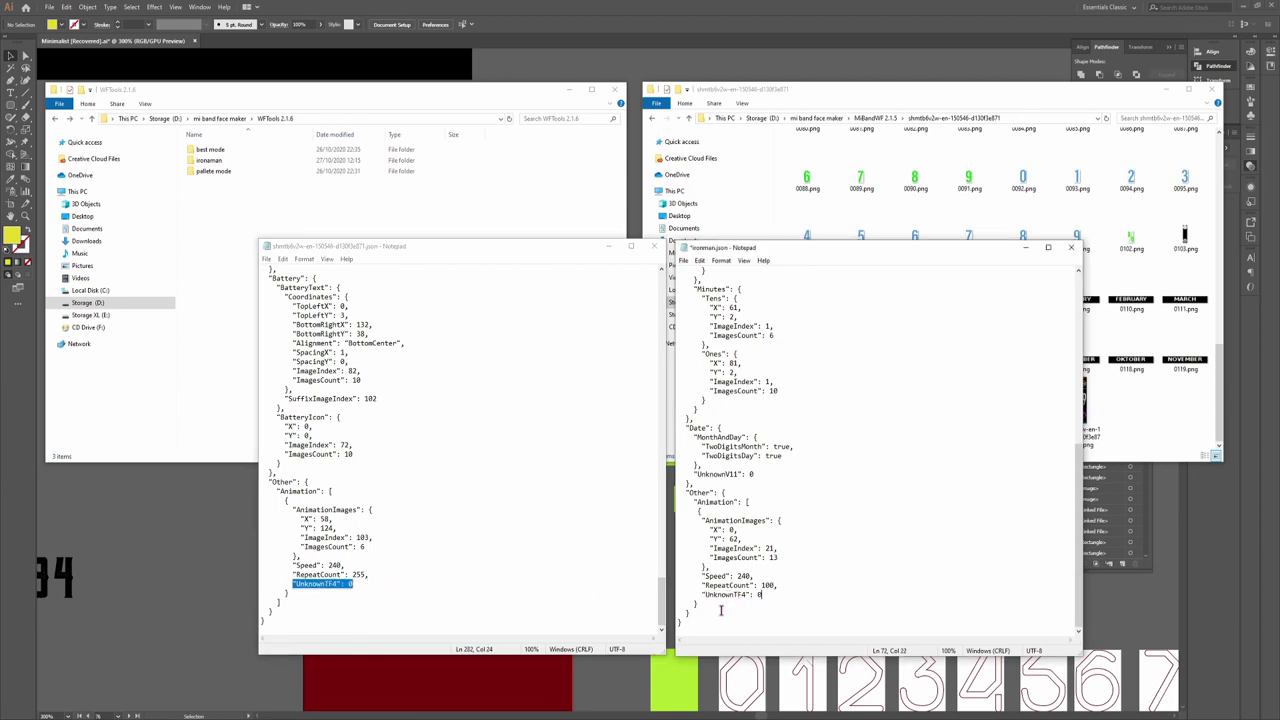
# Close the Animation array with "]" after its inner block in ironman.json and save the file
pyautogui.click(278, 604)
pyautogui.click(679, 612)
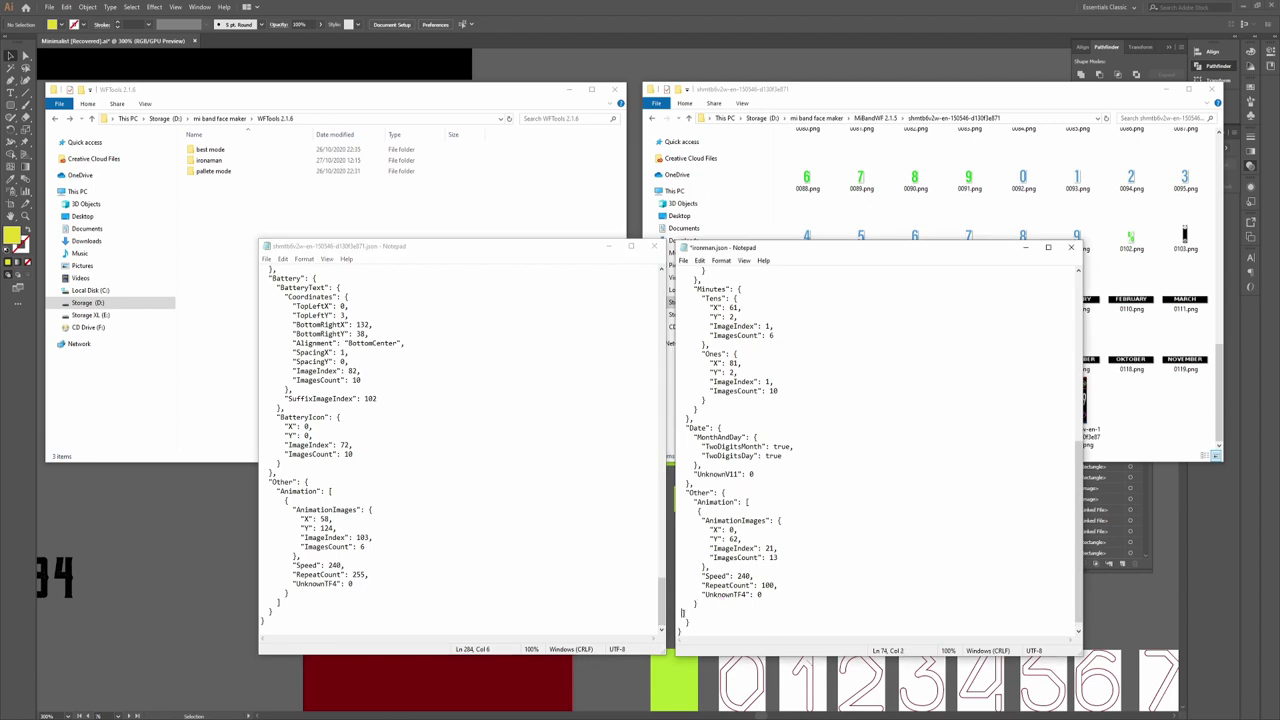
pyautogui.hotkey('ctrl', 's')
# Try to pack ironman.json with WatchFace.exe from the best mode folder of WFTools 2.1.6
pyautogui.click(504, 212)
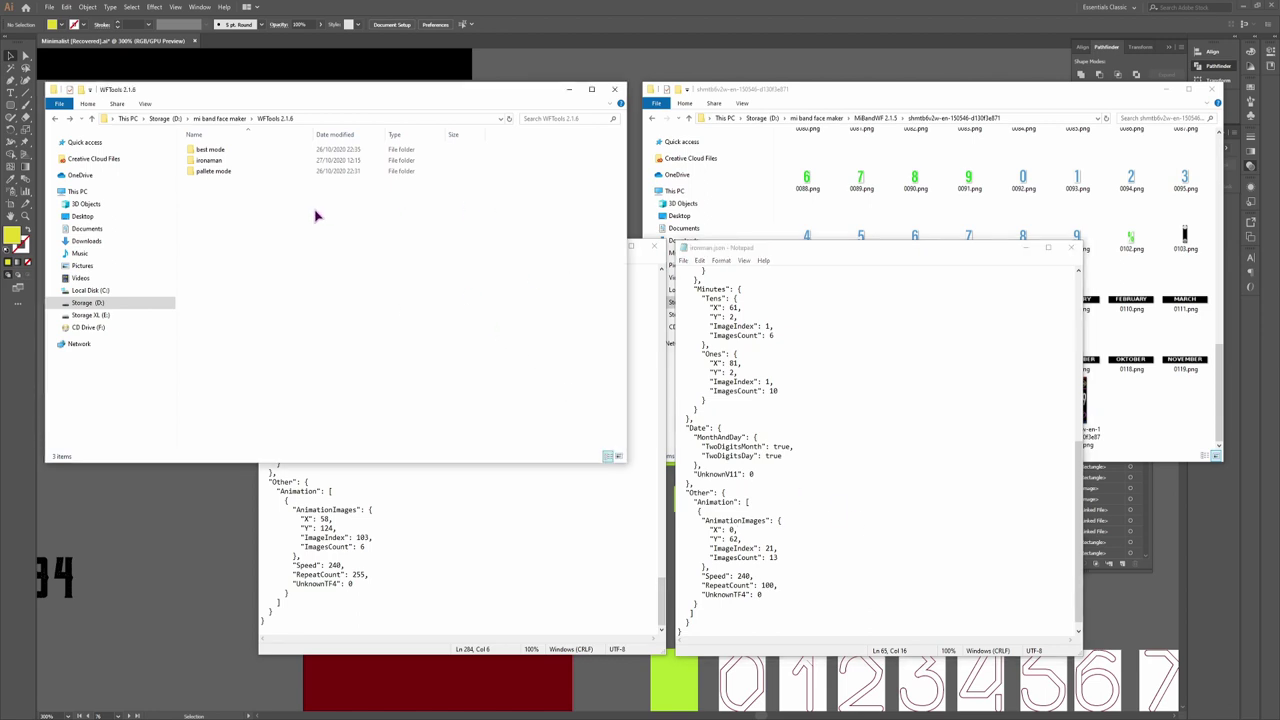
pyautogui.doubleClick(212, 150)
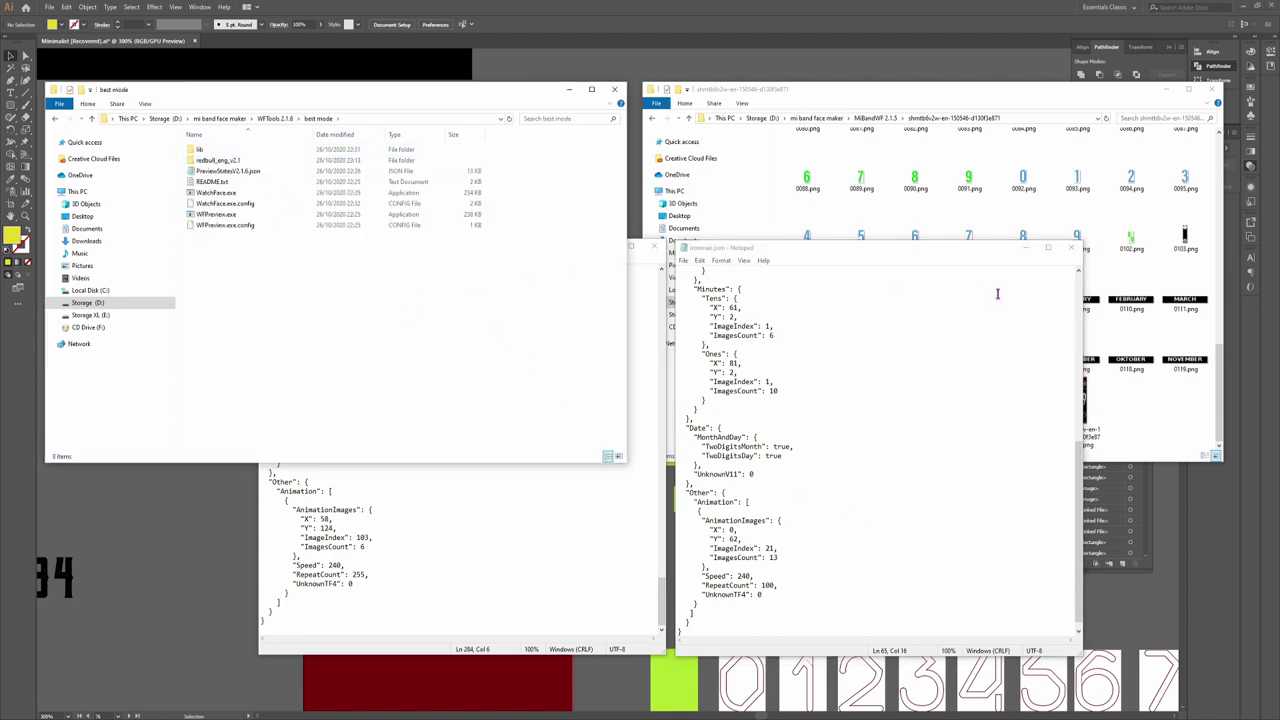
pyautogui.moveTo(917, 400); pyautogui.dragTo(215, 195)
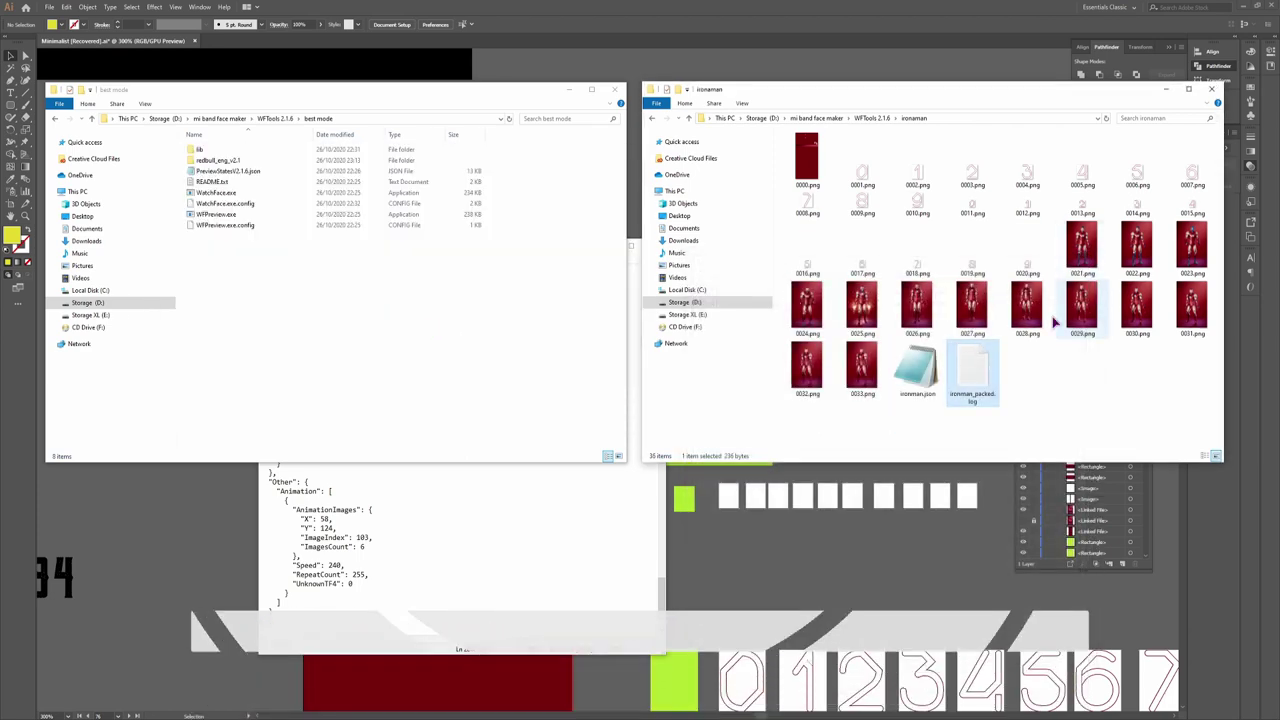
# Reopen ironman.json beside the sample JSON and rename the Date section's MonthAndDay key to MonthAndDayAndYear
pyautogui.doubleClick(918, 370)
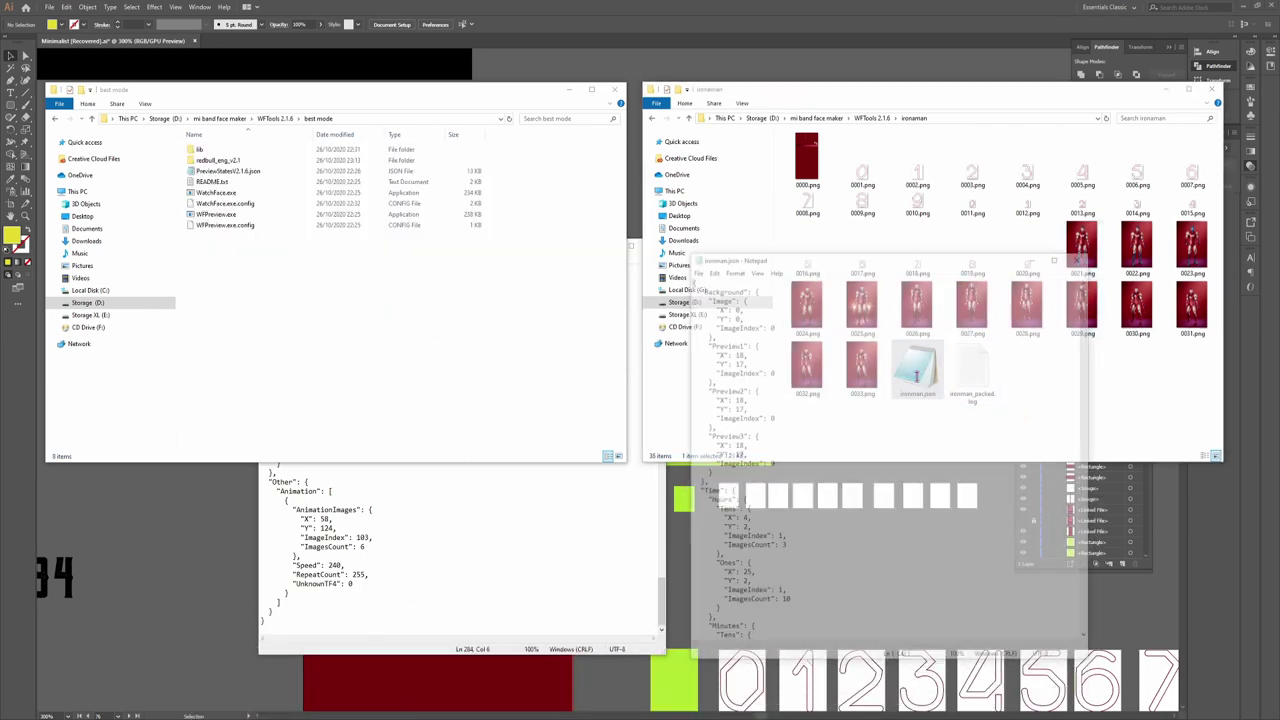
pyautogui.click(549, 518)
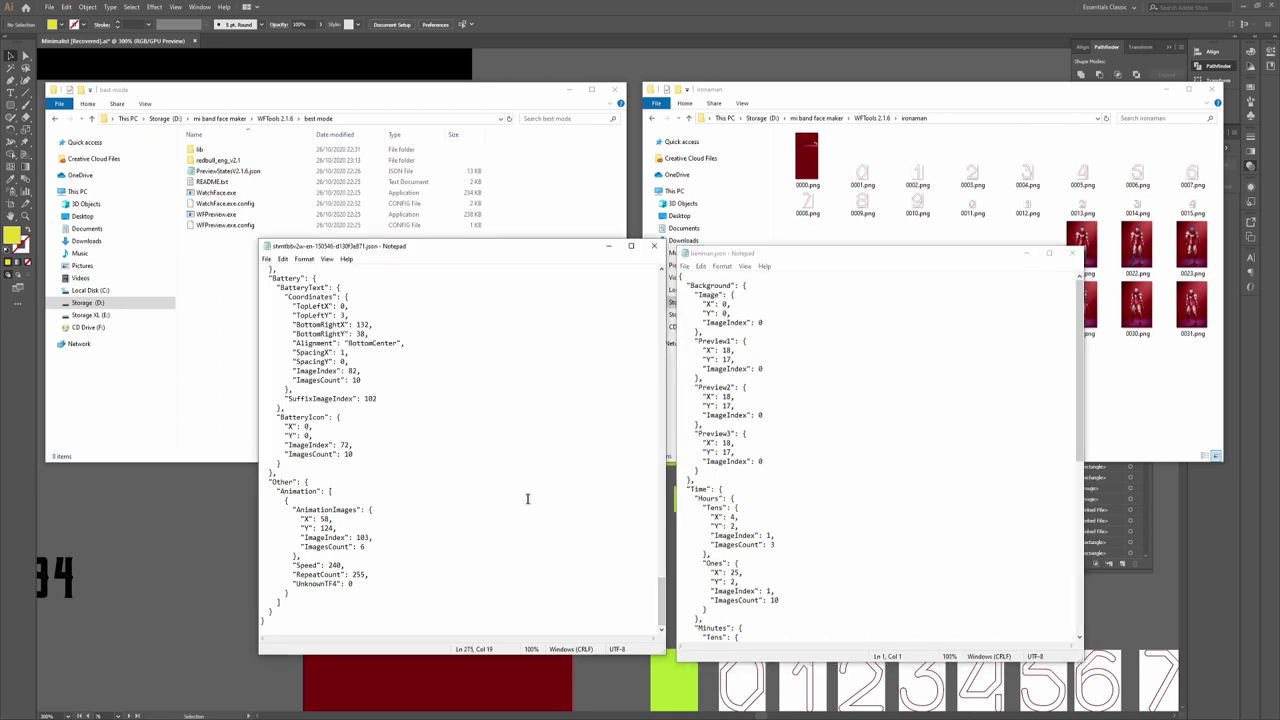
pyautogui.scroll(5, 440, 477)
pyautogui.moveTo(664, 550); pyautogui.dragTo(660, 313)
pyautogui.scroll(-8, 660, 313)
pyautogui.scroll(-11, 800, 474)
pyautogui.click(742, 470)
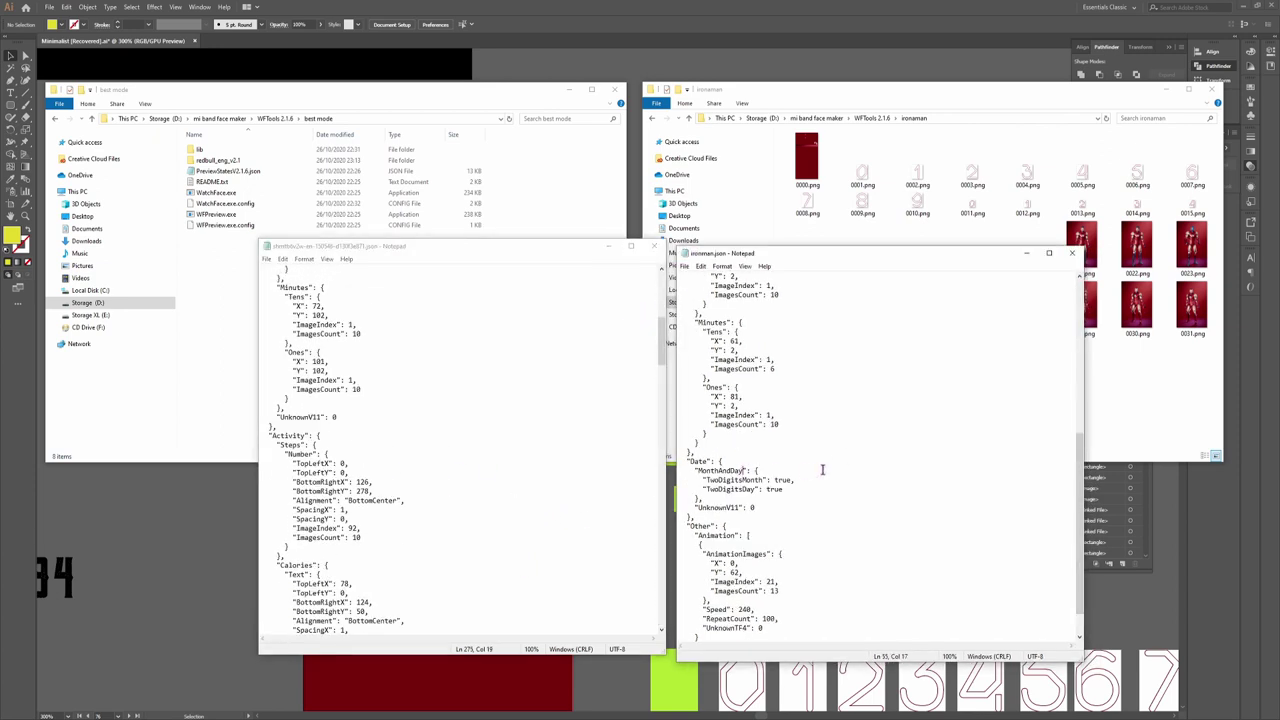
pyautogui.write('AndYear')
# Compare the Date section with the sample JSON and delete the "UnknownV11": 0 line and its preceding comma from ironman.json's Date section
pyautogui.click(601, 471)
pyautogui.scroll(-11, 384, 463)
pyautogui.scroll(-11, 384, 463)
pyautogui.click(273, 371)
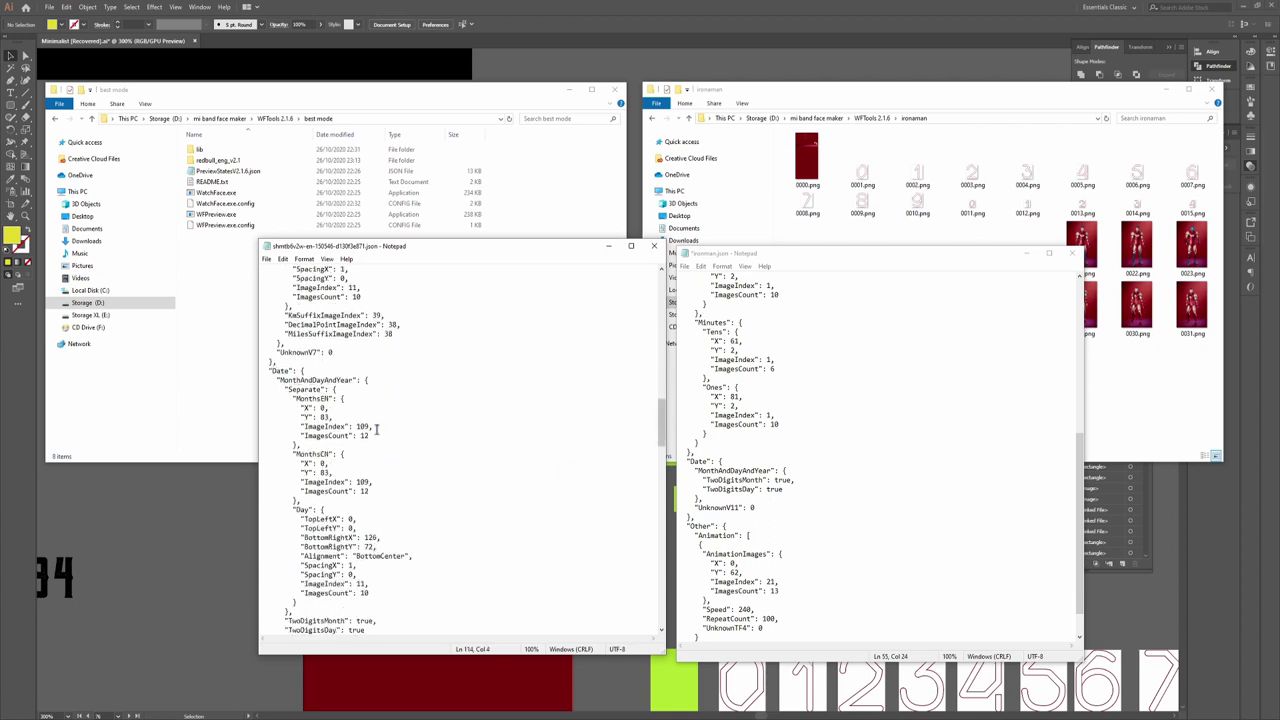
pyautogui.scroll(-1, 719, 472)
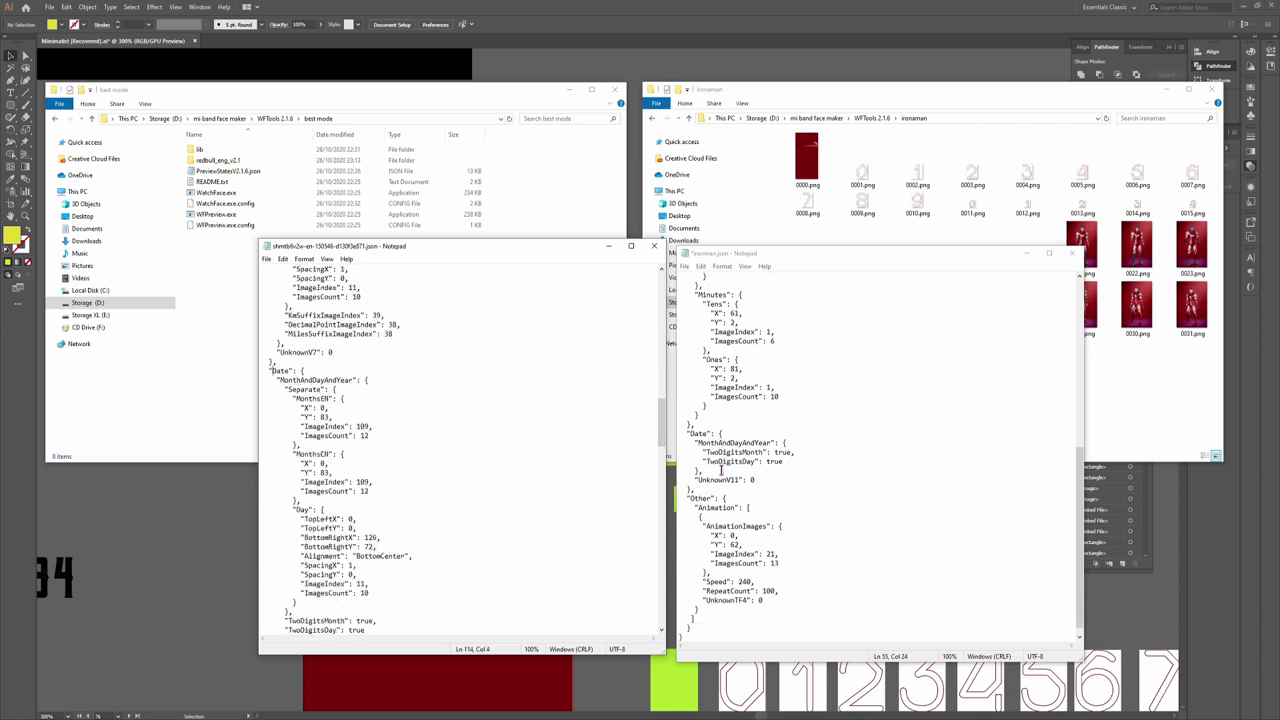
pyautogui.scroll(-12, 340, 408)
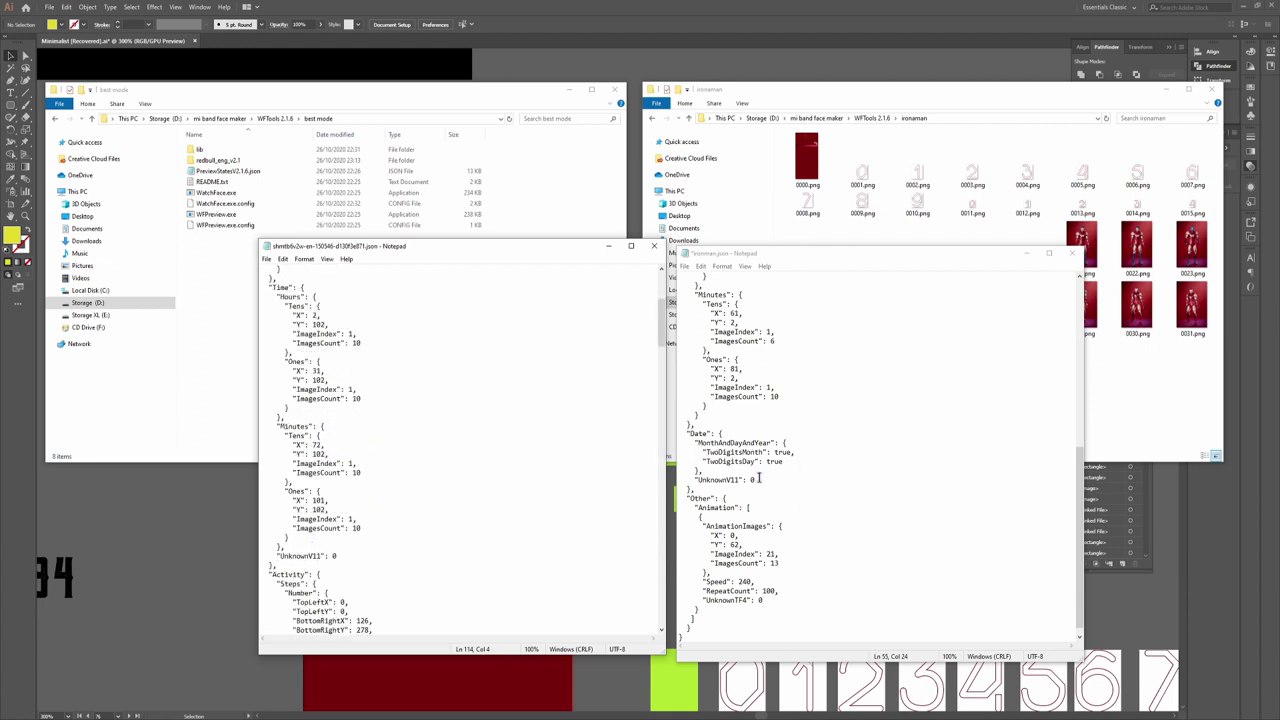
pyautogui.moveTo(759, 478); pyautogui.dragTo(727, 470)
pyautogui.hotkey('ctrl', 'c')
pyautogui.press('BackSpace')
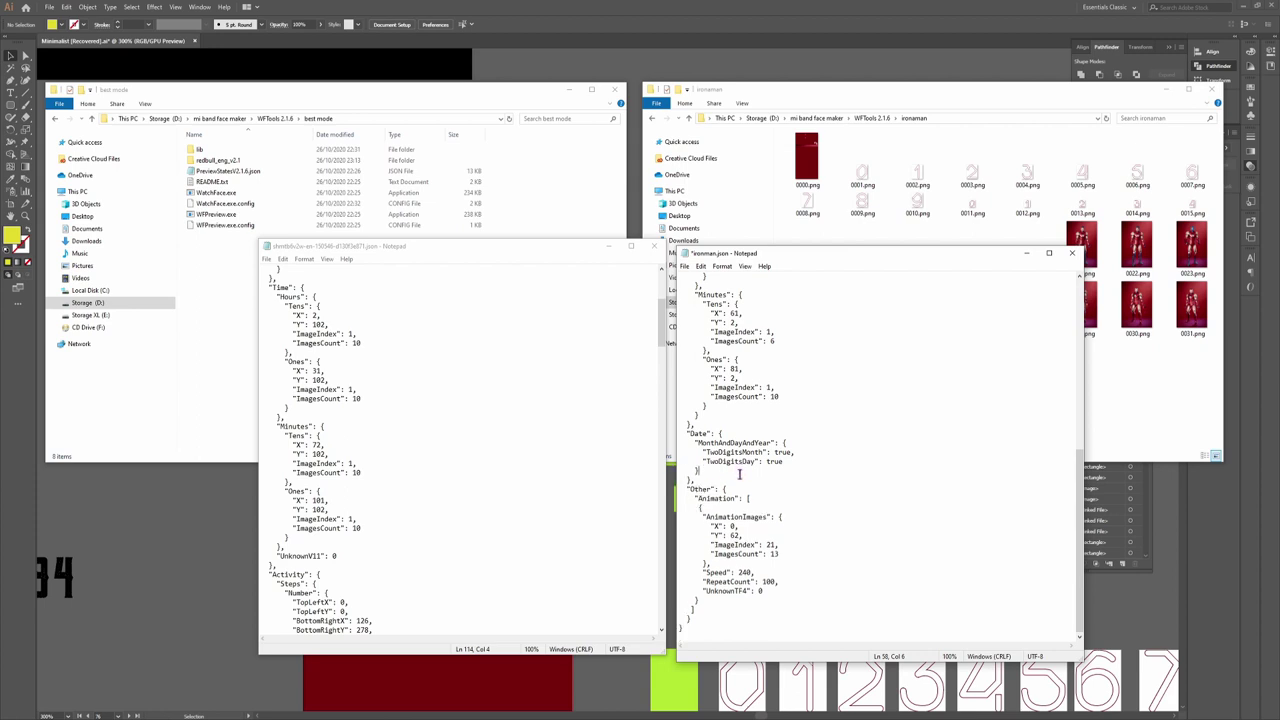
# Add the "UnknownV11": 0 line after the Minutes block in ironman.json's Time section and save the file
pyautogui.scroll(4, 737, 472)
pyautogui.scroll(1, 728, 459)
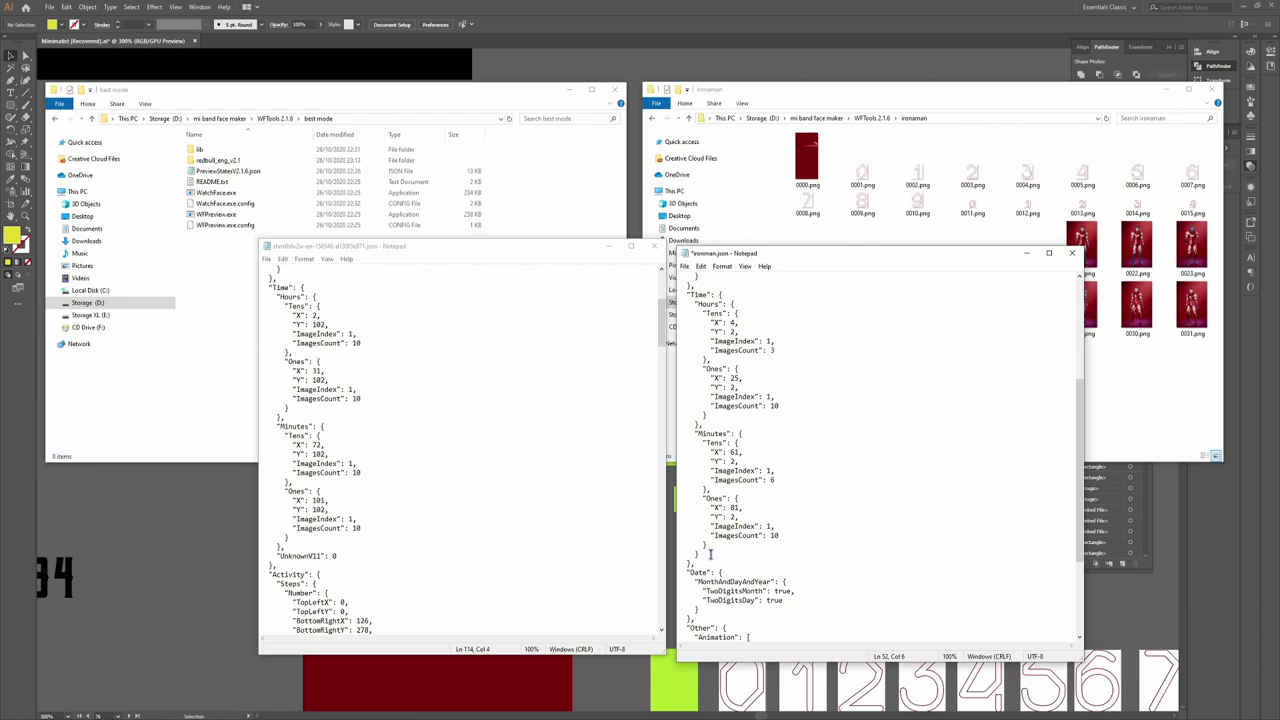
pyautogui.hotkey('ctrl', 'v')
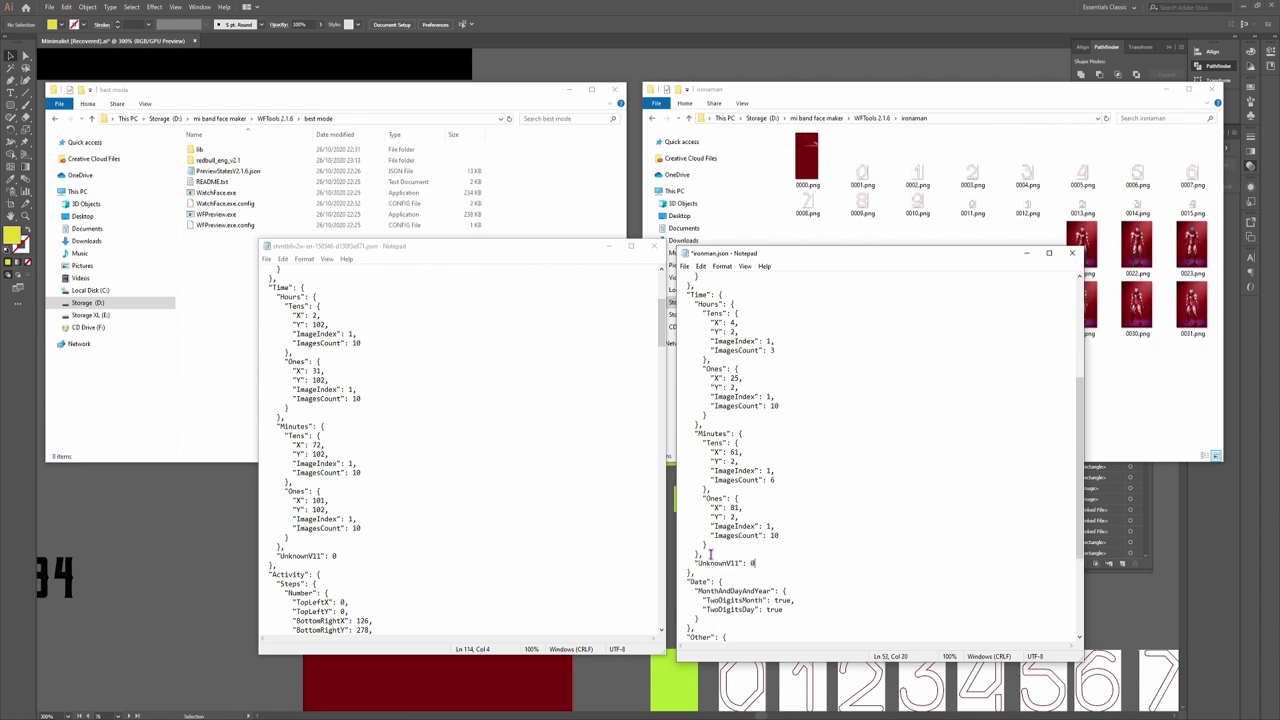
pyautogui.hotkey('ctrl', 's')
# Minimize both JSON files, pack ironman.json with the best mode WatchFace.exe, and review ironman_packed.log
pyautogui.click(608, 245)
pyautogui.click(1027, 253)
pyautogui.moveTo(918, 370); pyautogui.dragTo(222, 194)
pyautogui.doubleClick(971, 370)
pyautogui.moveTo(684, 318); pyautogui.dragTo(508, 662)
pyautogui.click(678, 276)
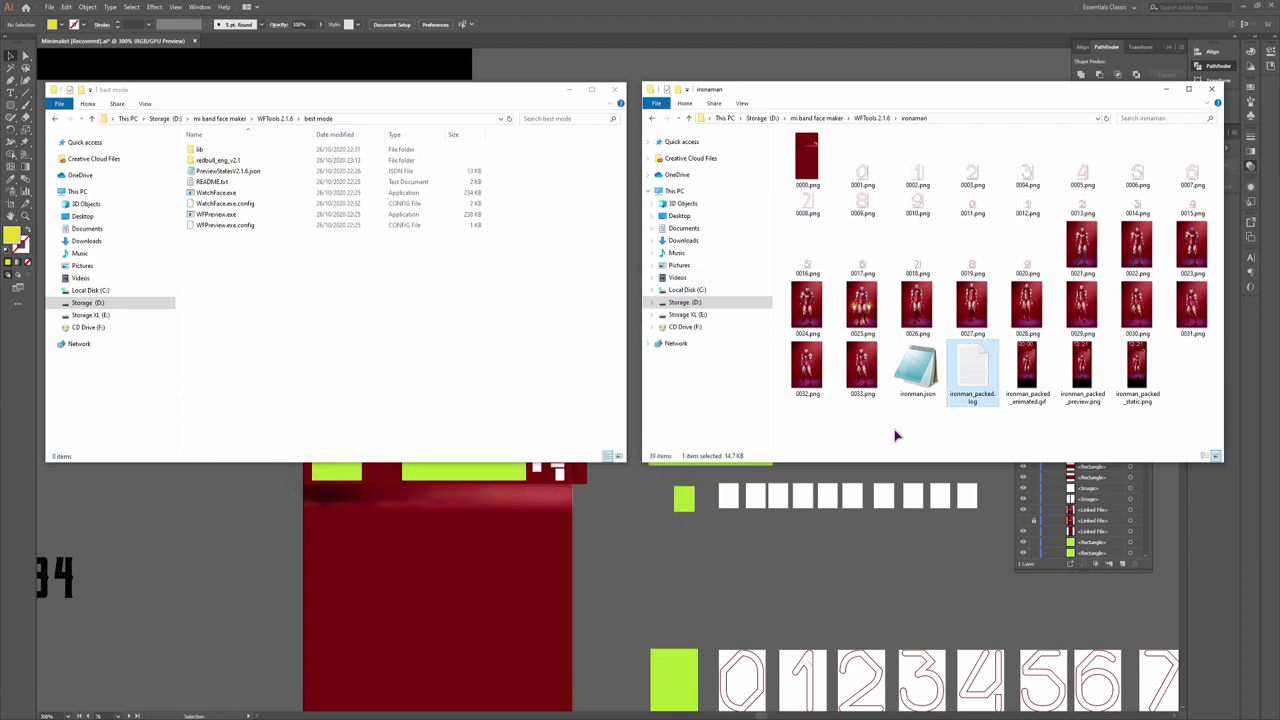
# Open the pallete mode folder of WFTools 2.1.6 and pack ironman.json with its WatchFace.exe
pyautogui.click(308, 298)
pyautogui.hotkey('alt', 'Left')
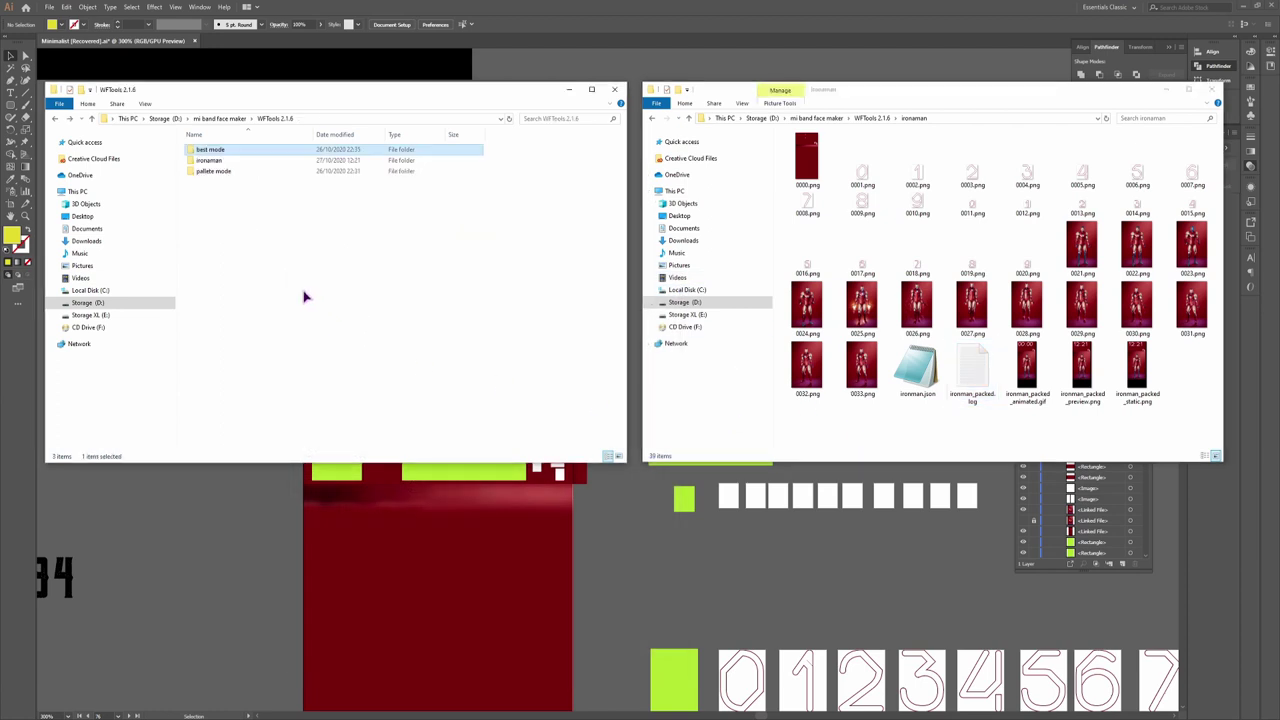
pyautogui.doubleClick(215, 172)
pyautogui.moveTo(917, 368); pyautogui.dragTo(225, 185)
# Check the file size of ironman_packed.bin and view the ironman_packed_animated.gif preview
pyautogui.click(978, 374)
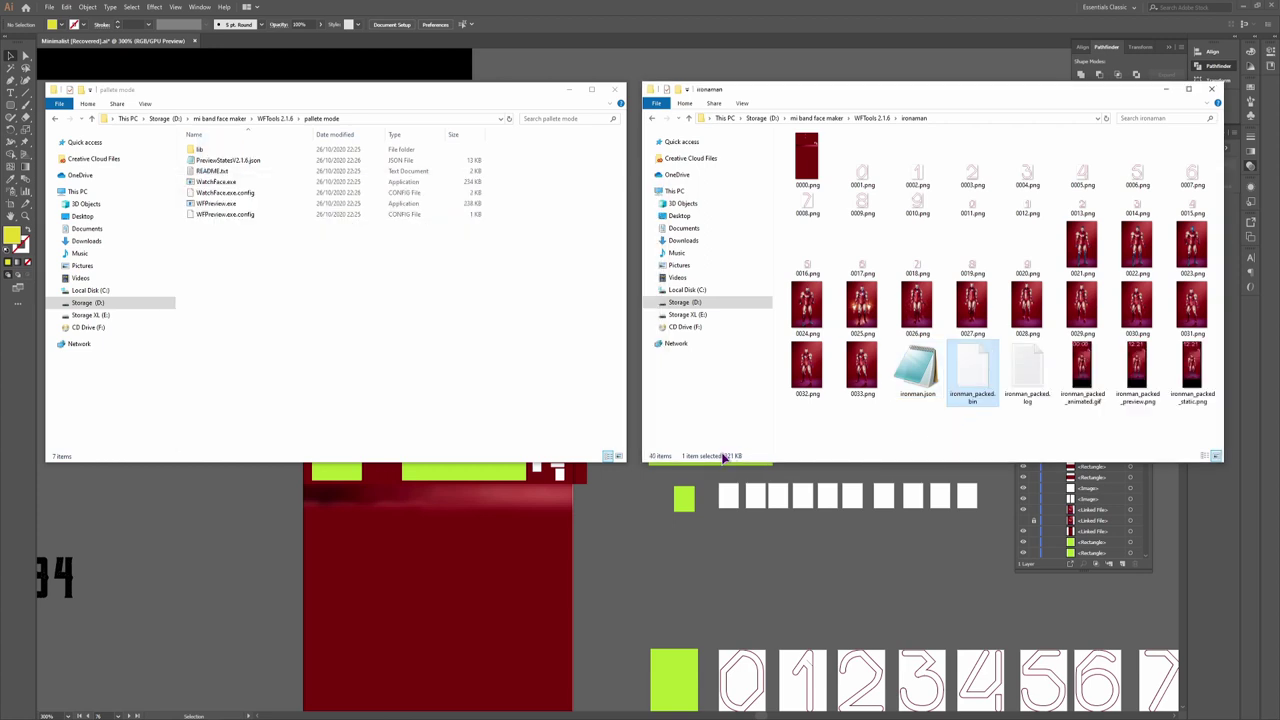
pyautogui.click(992, 428)
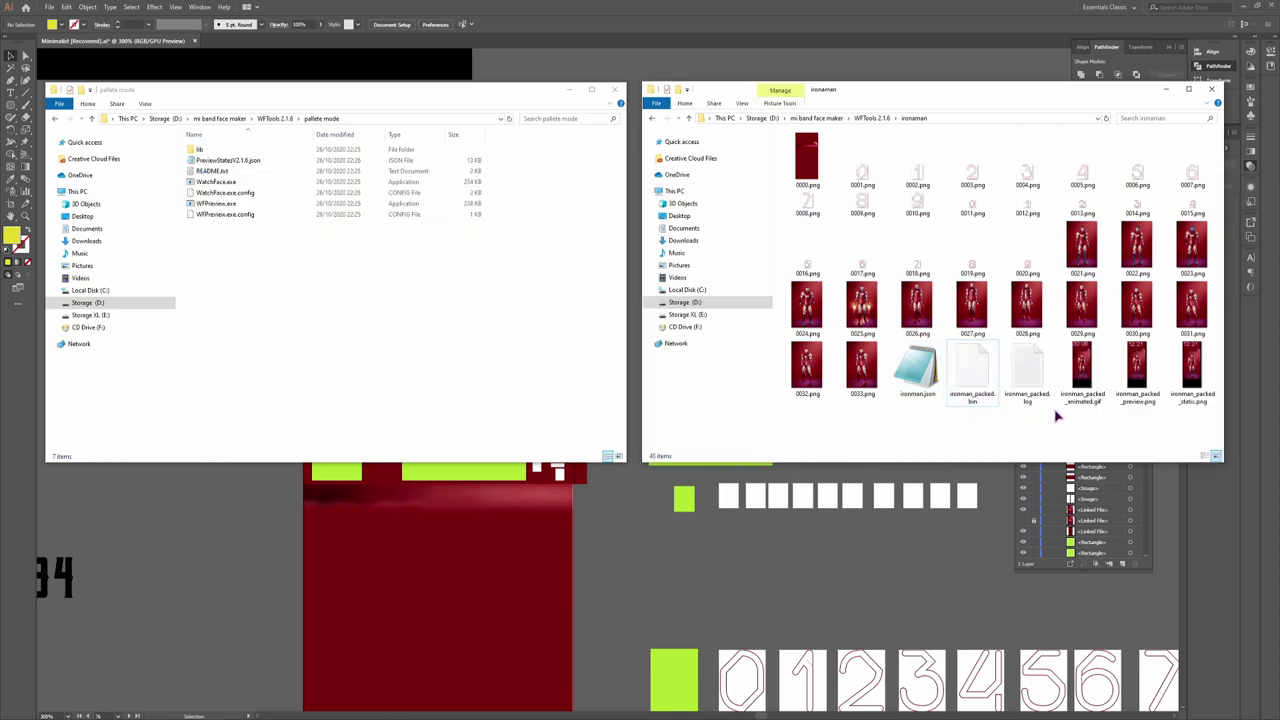
pyautogui.doubleClick(1085, 370)
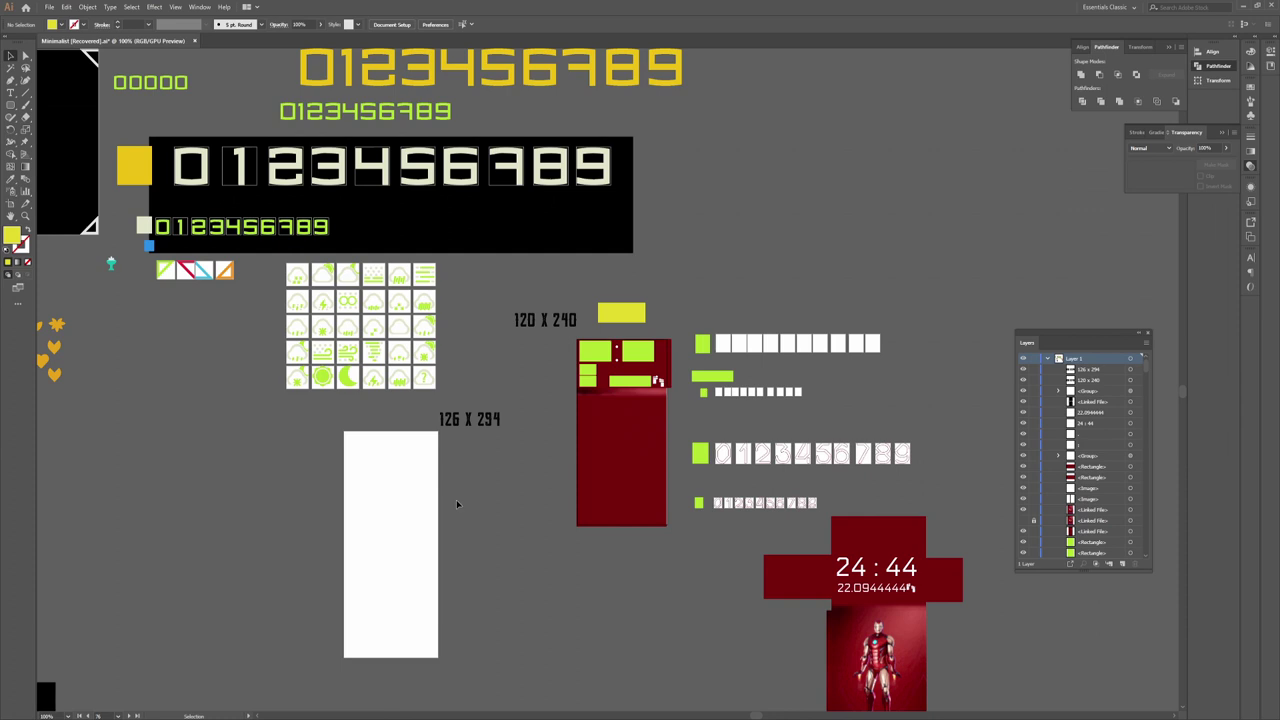
# In Illustrator, place the "120 X 240" label beside the red background and the "126 X 294" label beside the white rectangle
pyautogui.scroll(1, 516, 495)
pyautogui.moveTo(569, 241); pyautogui.dragTo(552, 290)
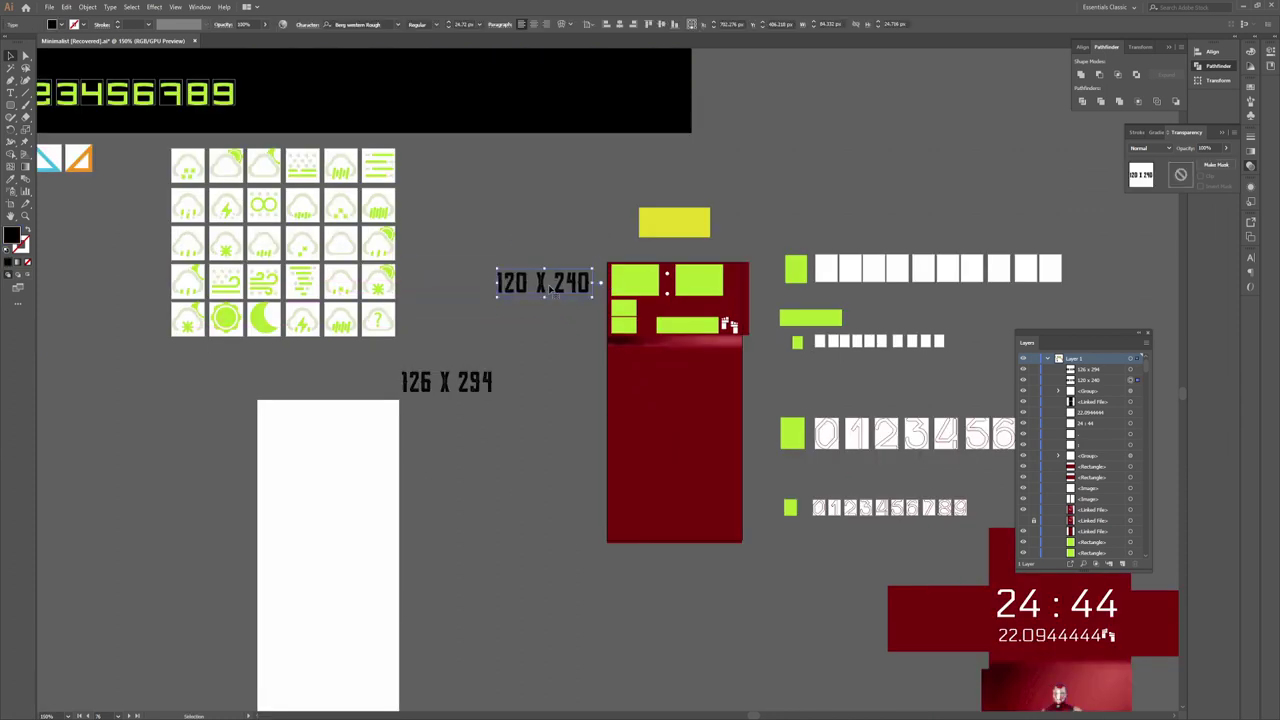
pyautogui.moveTo(470, 386); pyautogui.dragTo(496, 429)
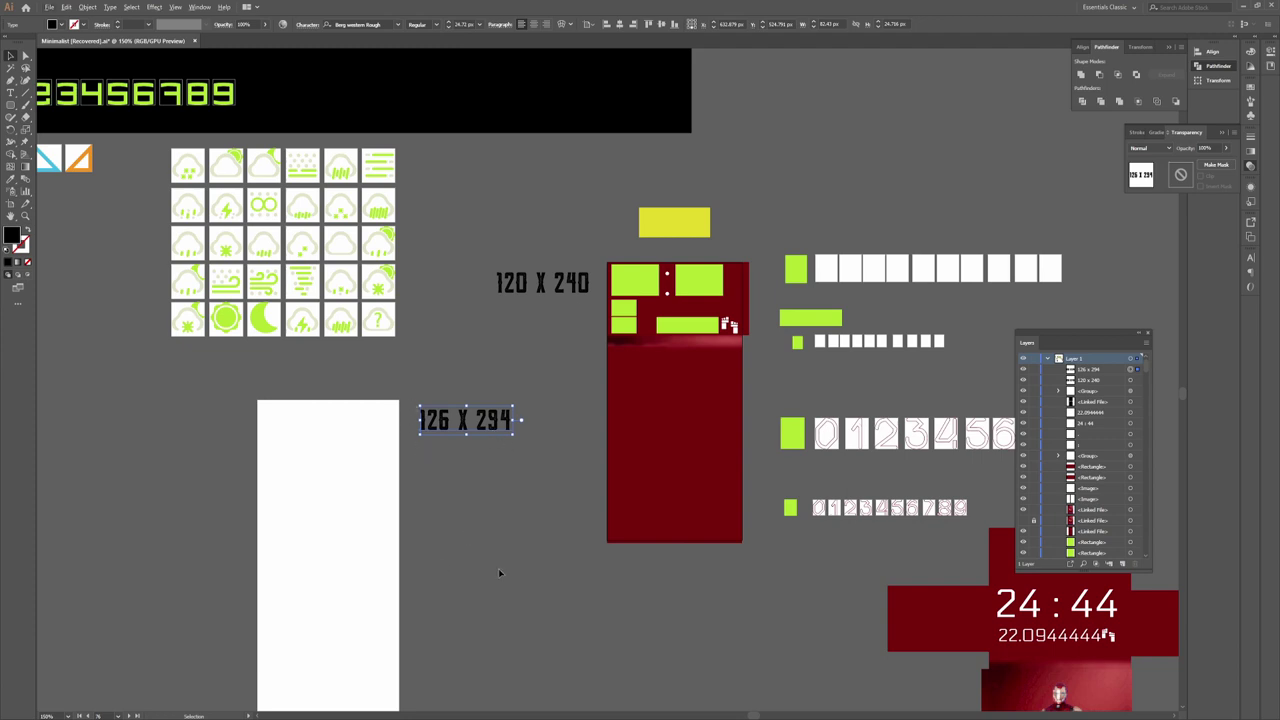
# Move the Iron Man image onto the white 126 x 294 rectangle, centred horizontally along its bottom edge
pyautogui.scroll(-1, 500, 570)
pyautogui.click(872, 530)
pyautogui.click(873, 414)
pyautogui.click(890, 514)
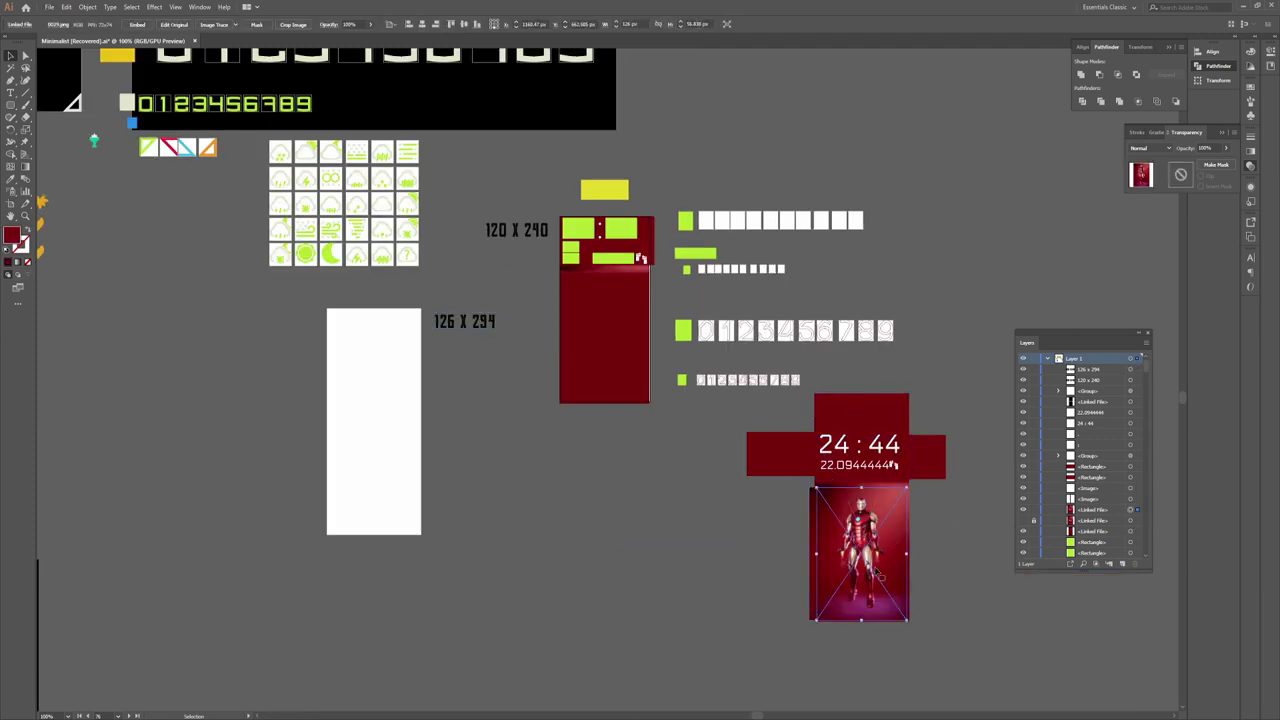
pyautogui.moveTo(832, 543); pyautogui.dragTo(383, 463)
pyautogui.hotkey('ctrl', '+')
pyautogui.hotkey('ctrl', '+')
pyautogui.hotkey('ctrl', '+')
pyautogui.hotkey('ctrl', '+')
pyautogui.hotkey('ctrl', '+')
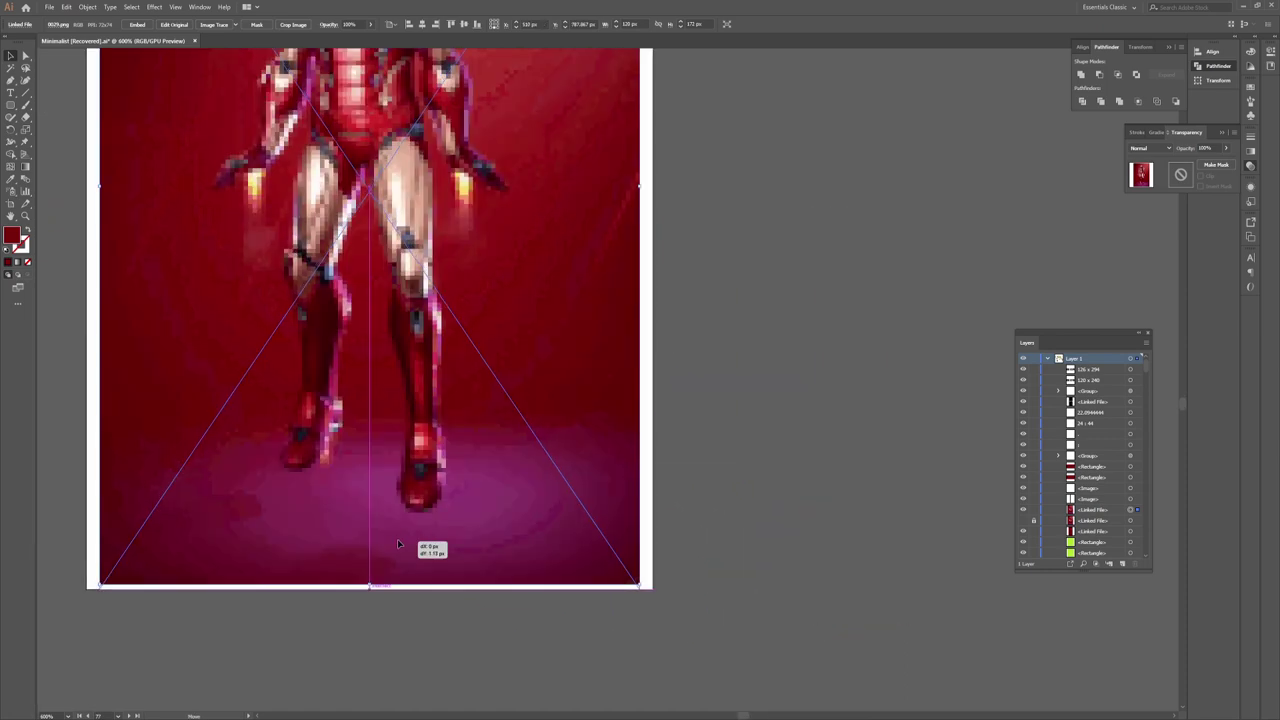
pyautogui.moveTo(906, 570); pyautogui.dragTo(421, 479)
# Delete the leftover linked image beneath the 24 : 44 artwork, where the Iron Man image stood
pyautogui.scroll(-1, 563, 386)
pyautogui.scroll(3, 521, 384)
pyautogui.press('Delete')
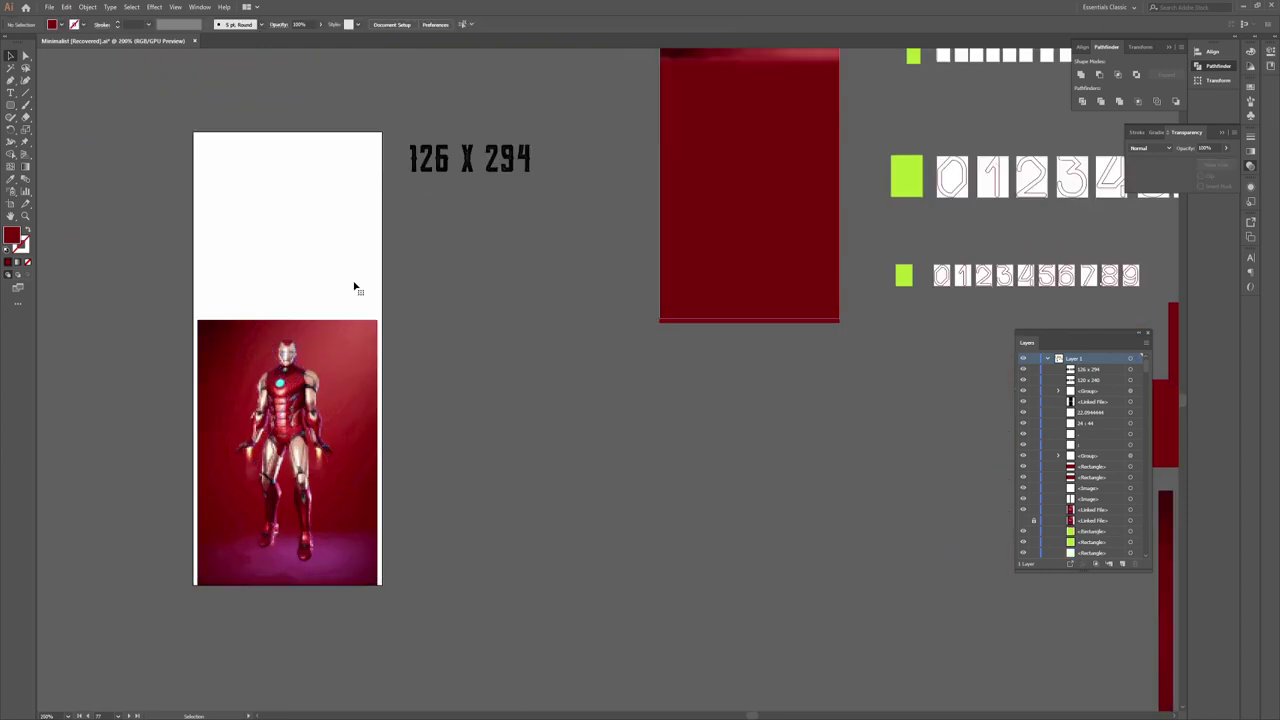
# Place the red 120 x 240 background behind the Iron Man image and widen it to the side edges of the white rectangle
pyautogui.scroll(-3, 540, 284)
pyautogui.scroll(1, 567, 286)
pyautogui.click(559, 360)
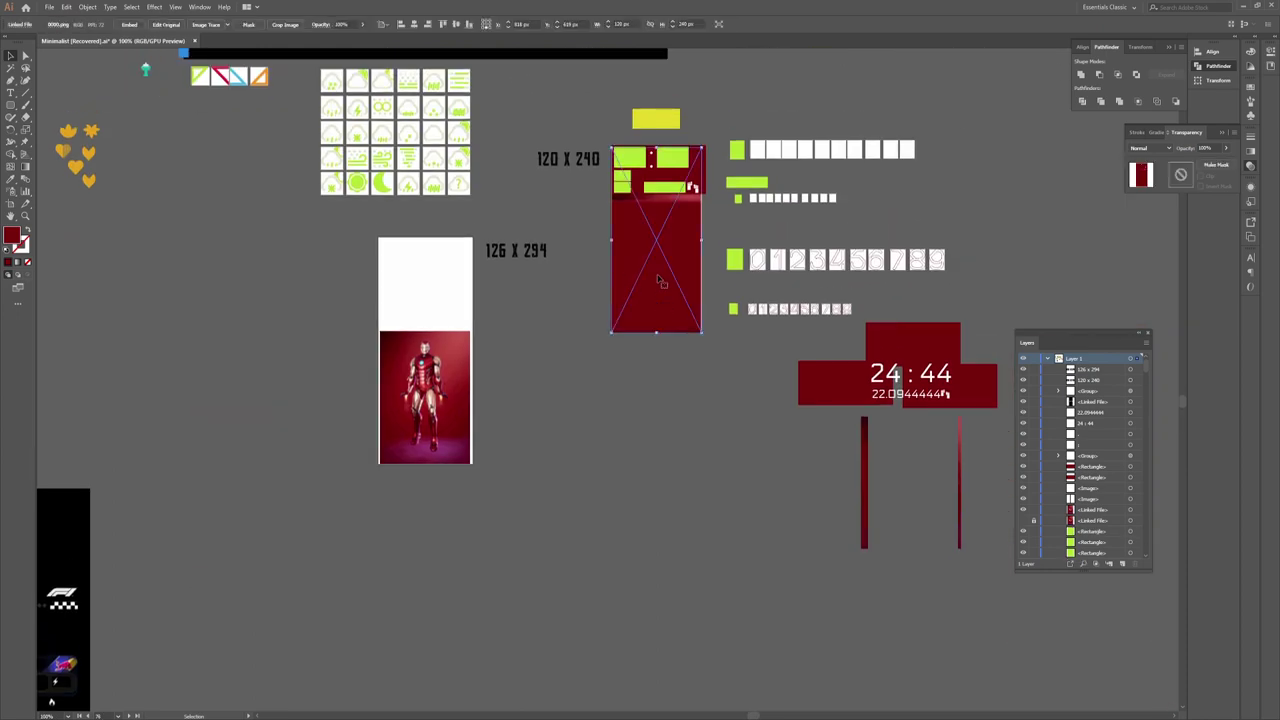
pyautogui.moveTo(559, 360); pyautogui.dragTo(439, 400)
pyautogui.scroll(3, 410, 384)
pyautogui.moveTo(541, 145); pyautogui.dragTo(441, 231)
pyautogui.press('Down')
pyautogui.press('Down')
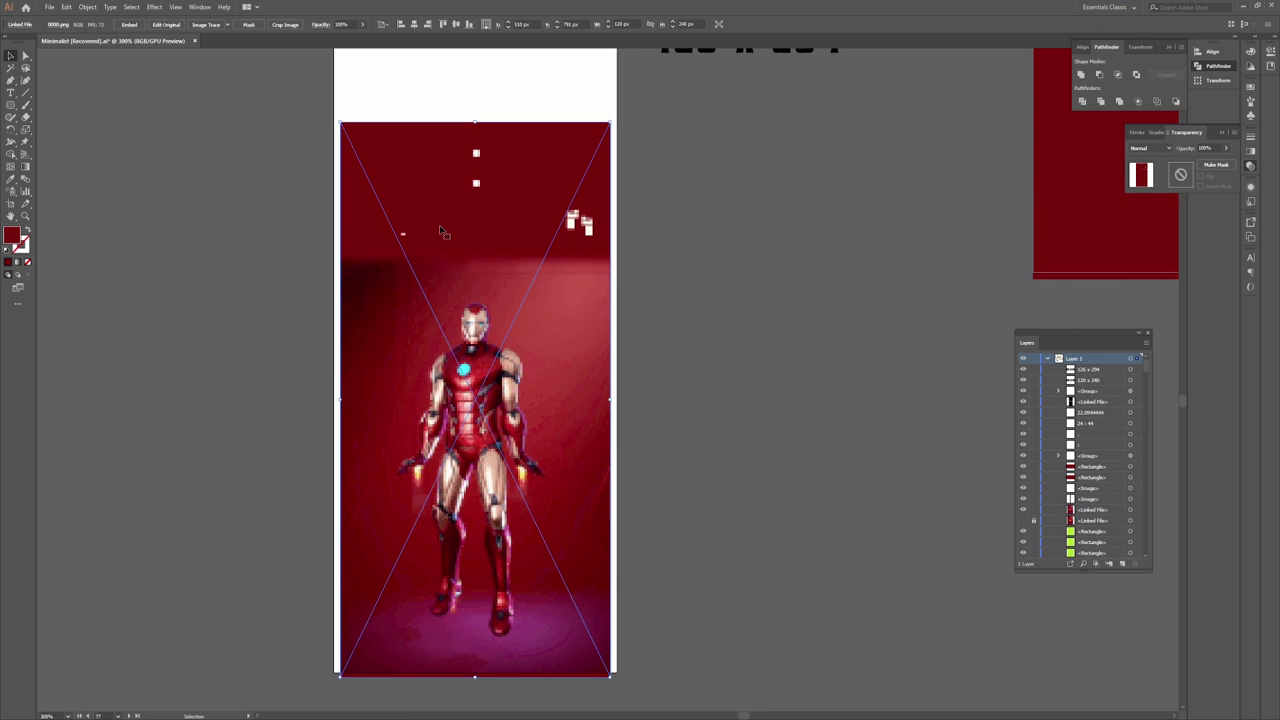
pyautogui.moveTo(610, 402); pyautogui.dragTo(617, 402)
pyautogui.click(740, 378)
# Cover the remaining white area at the top of the 126 x 294 rectangle with the 126 px wide dark red rectangle
pyautogui.scroll(-1, 761, 335)
pyautogui.moveTo(800, 296); pyautogui.dragTo(608, 502)
pyautogui.moveTo(938, 182); pyautogui.dragTo(472, 362)
pyautogui.scroll(2, 334, 384)
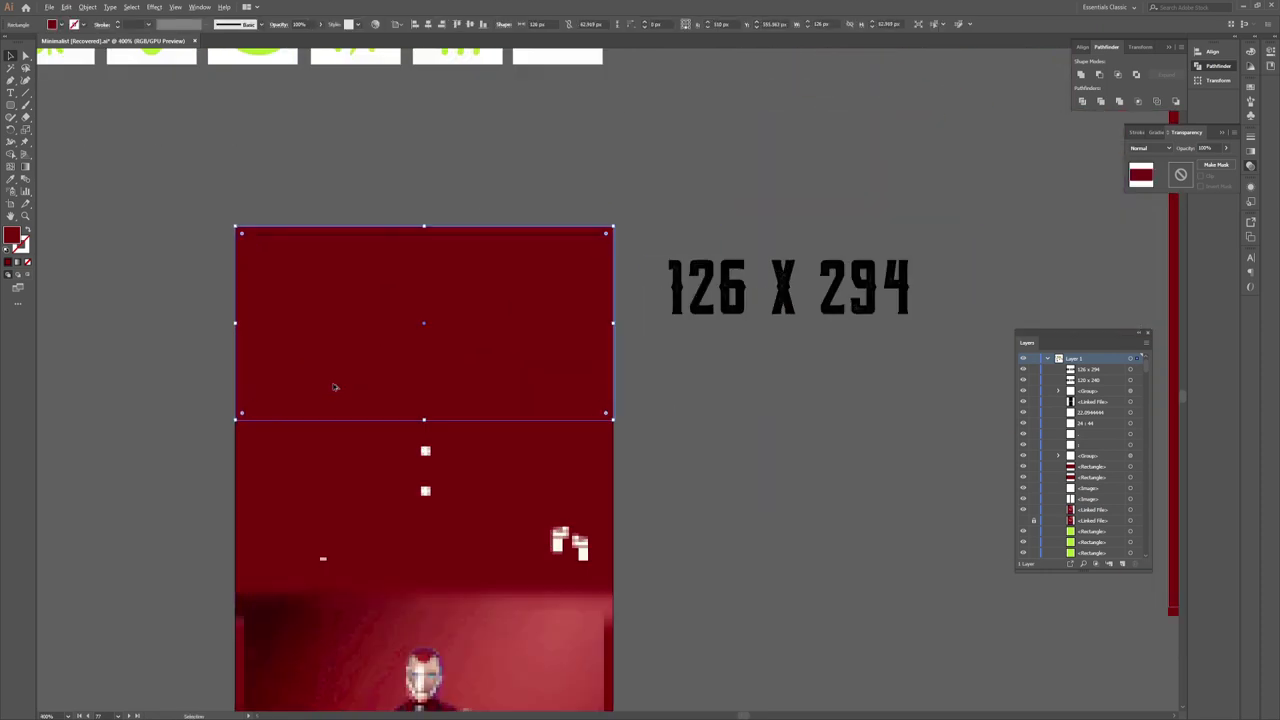
pyautogui.click(640, 367)
# Duplicate the Iron Man image on the 126 x 294 artwork and reflect the copy across the vertical axis
pyautogui.moveTo(596, 620); pyautogui.dragTo(640, 176)
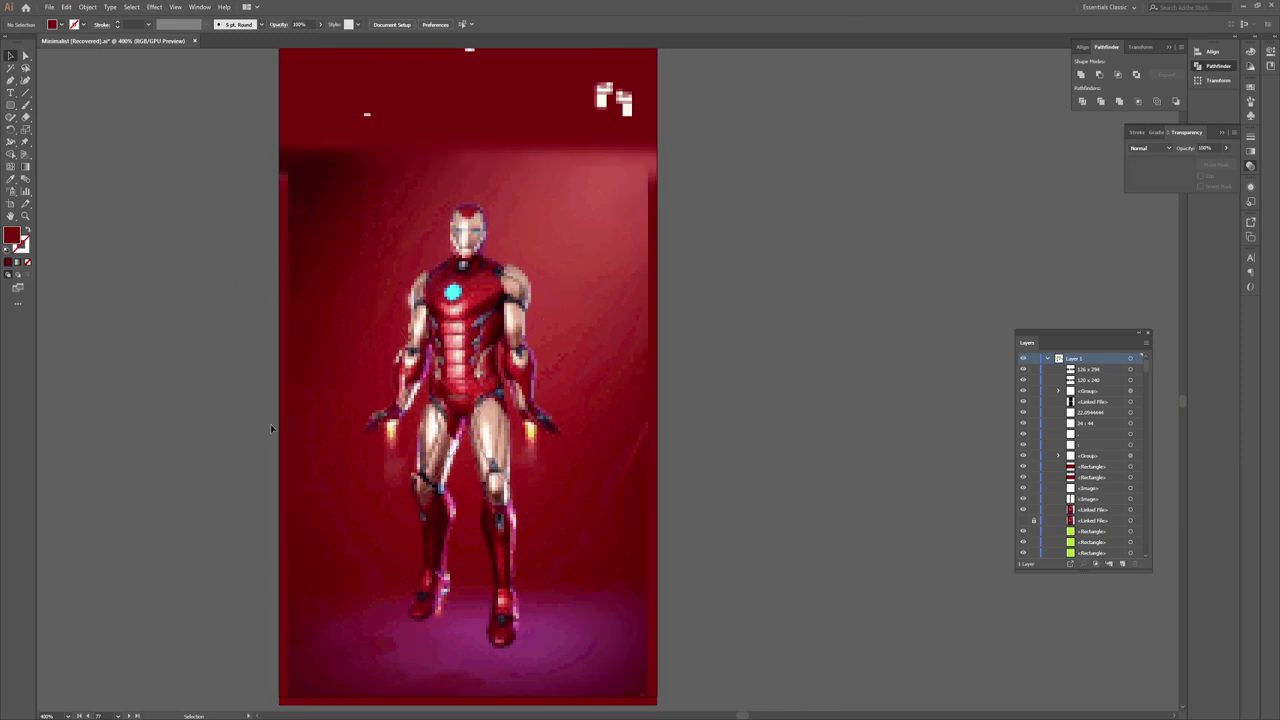
pyautogui.click(441, 415)
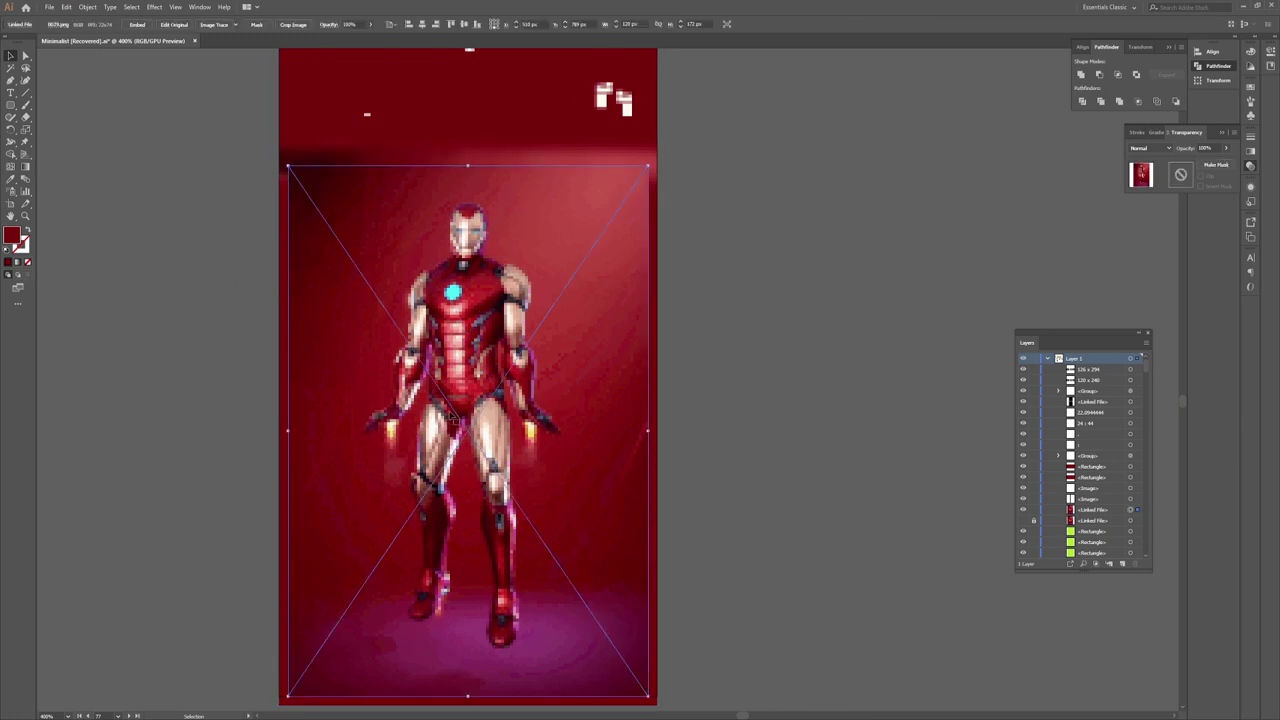
pyautogui.press('a')
pyautogui.moveTo(441, 415); pyautogui.dragTo(743, 362)
pyautogui.rightClick(800, 392)
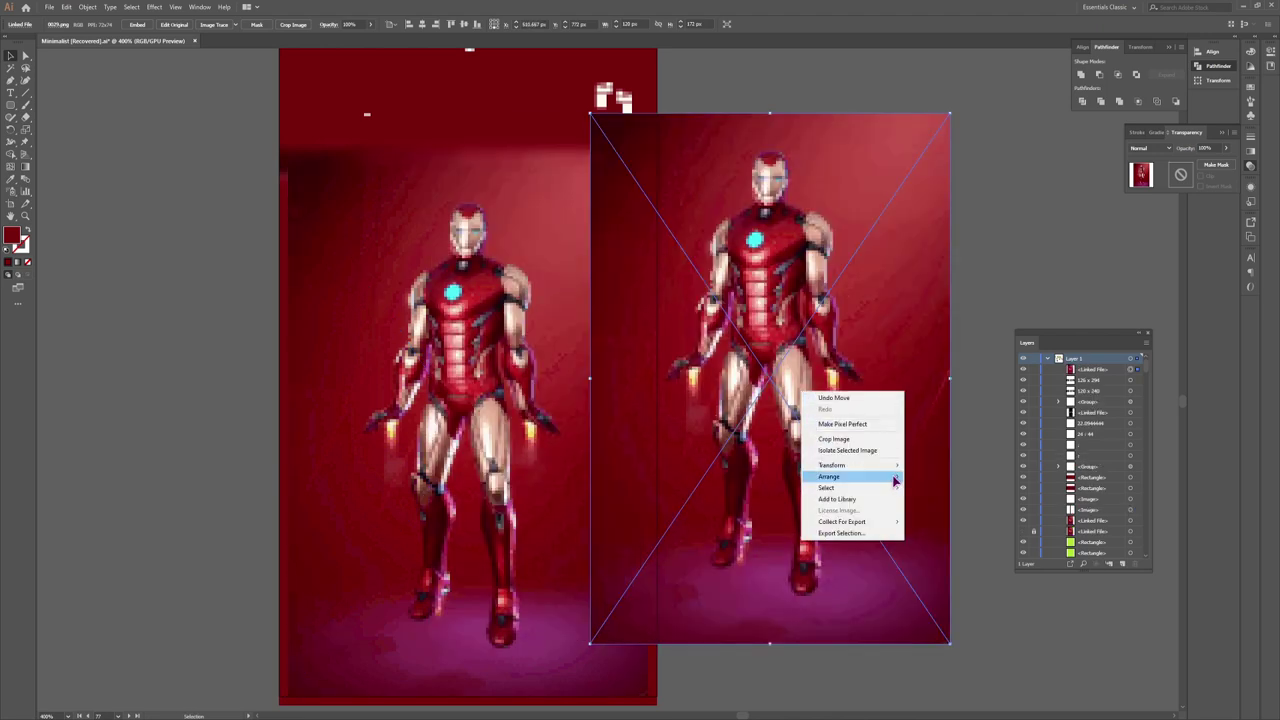
pyautogui.moveTo(880, 466)
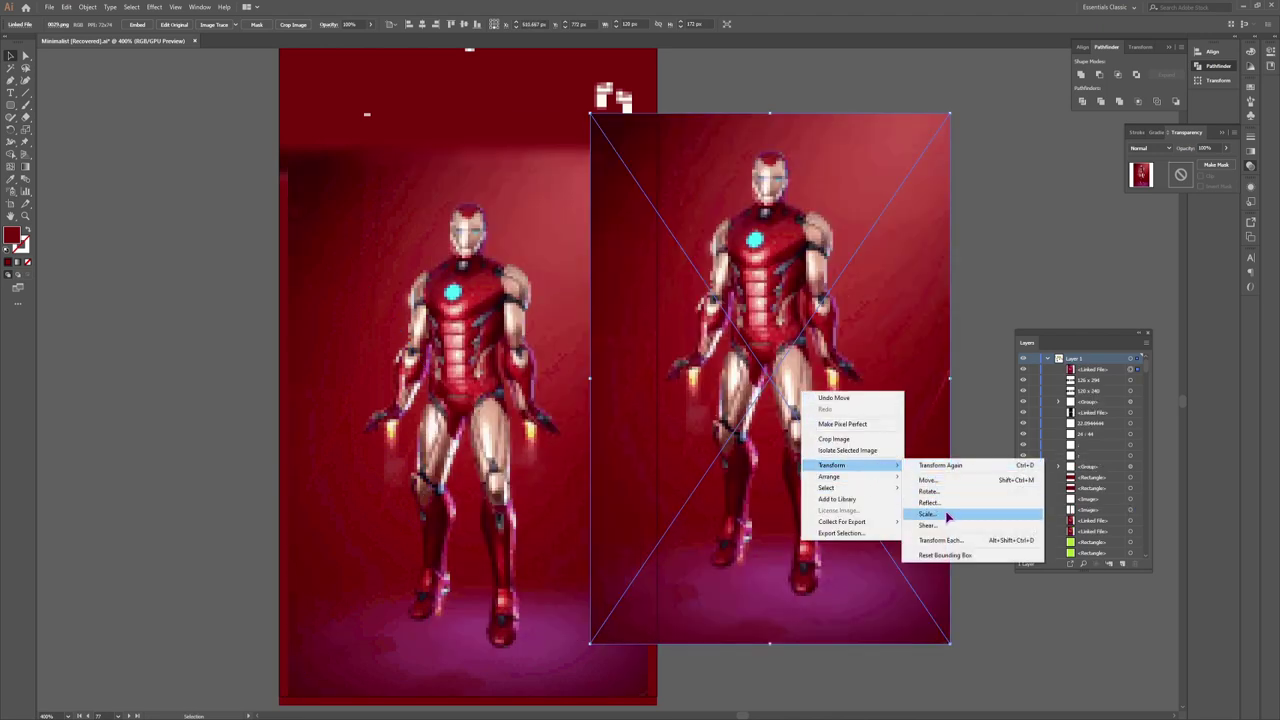
pyautogui.click(940, 502)
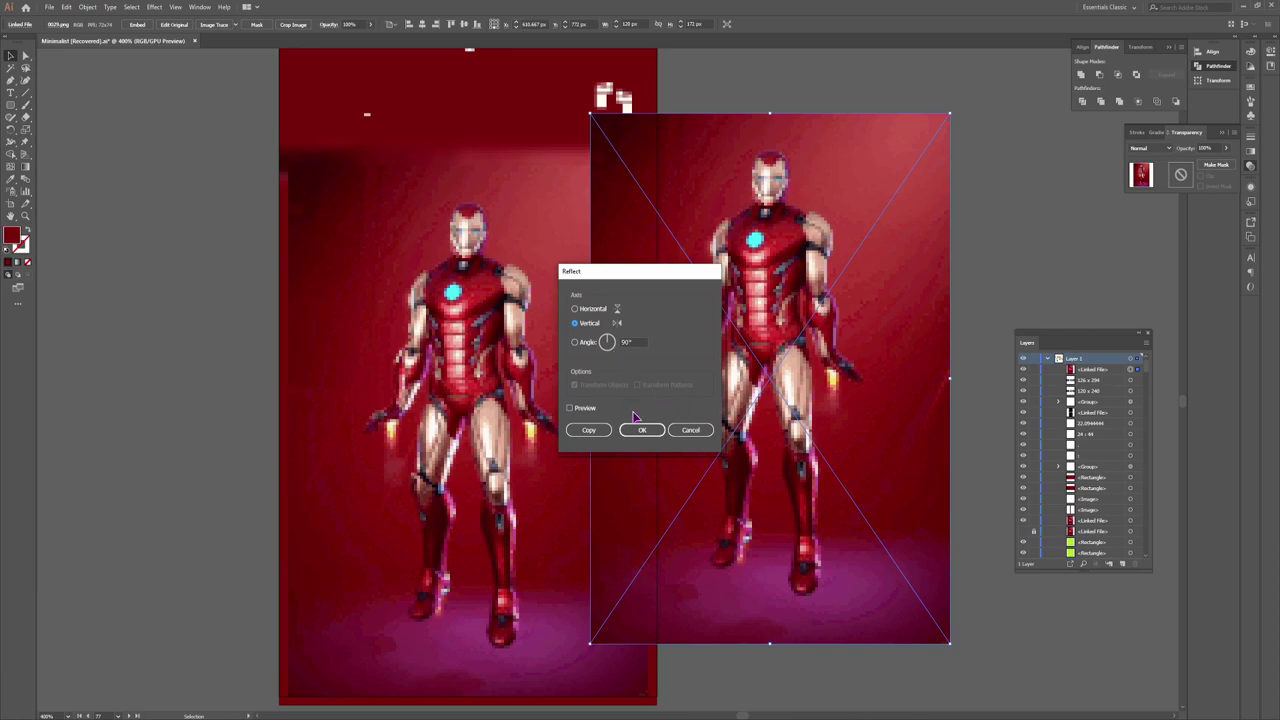
pyautogui.click(641, 430)
# Align the mirrored Iron Man image flush against one side of the original and duplicate it flush against the other side
pyautogui.moveTo(695, 393); pyautogui.dragTo(767, 440)
pyautogui.moveTo(761, 487)
pyautogui.mouseDown()
pyautogui.moveTo(771, 491)
pyautogui.moveTo(740, 487)
pyautogui.mouseUp()
pyautogui.moveTo(850, 469); pyautogui.dragTo(218, 465)
pyautogui.moveTo(280, 430); pyautogui.dragTo(198, 432)
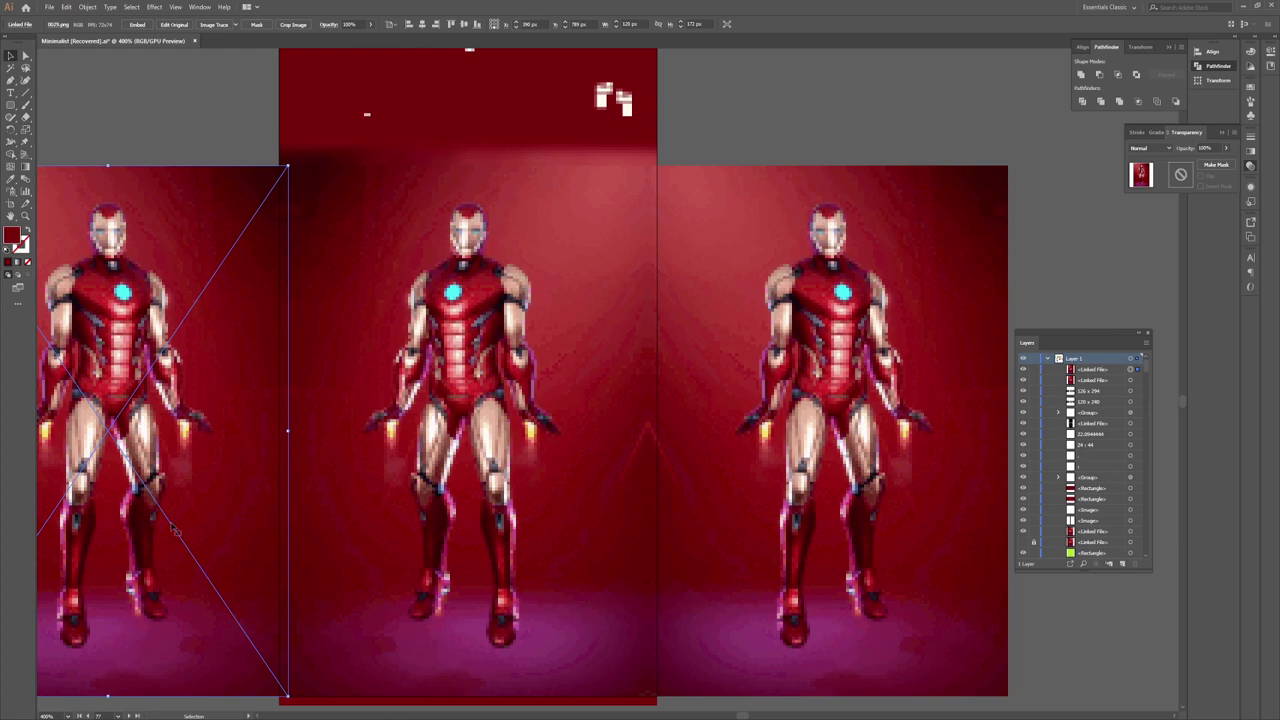
# Hide the central Iron Man image temporarily to examine the background beneath it
pyautogui.click(206, 103)
pyautogui.click(432, 302)
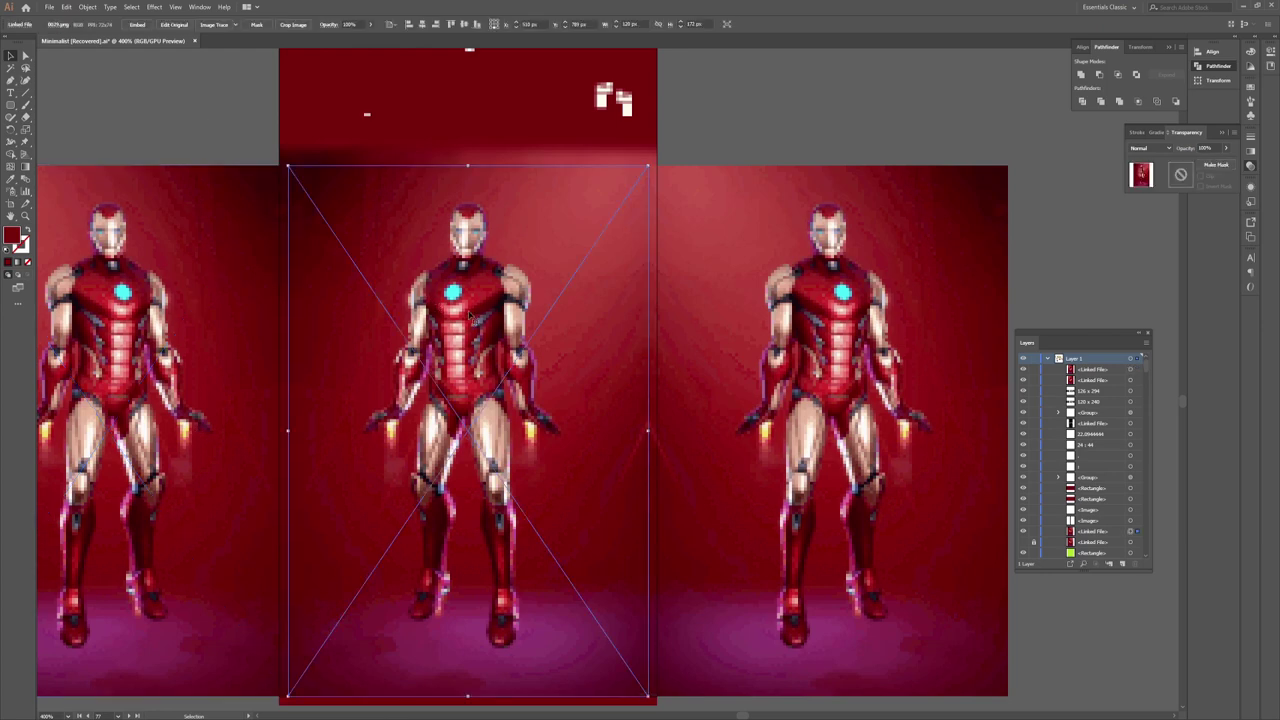
pyautogui.click(1023, 531)
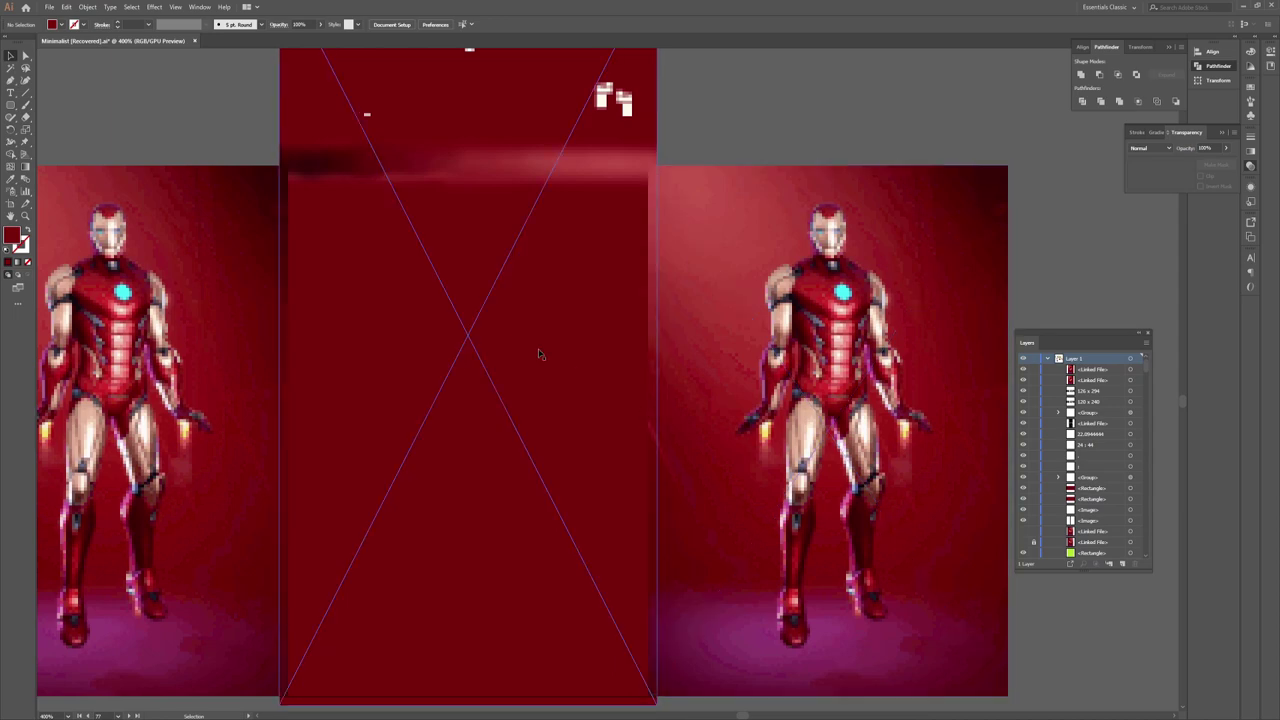
# Copy the green placeholder boxes and footsteps icon from the 120 x 240 artwork to the top-left corner of the 126 x 294 artwork
pyautogui.scroll(1, 530, 275)
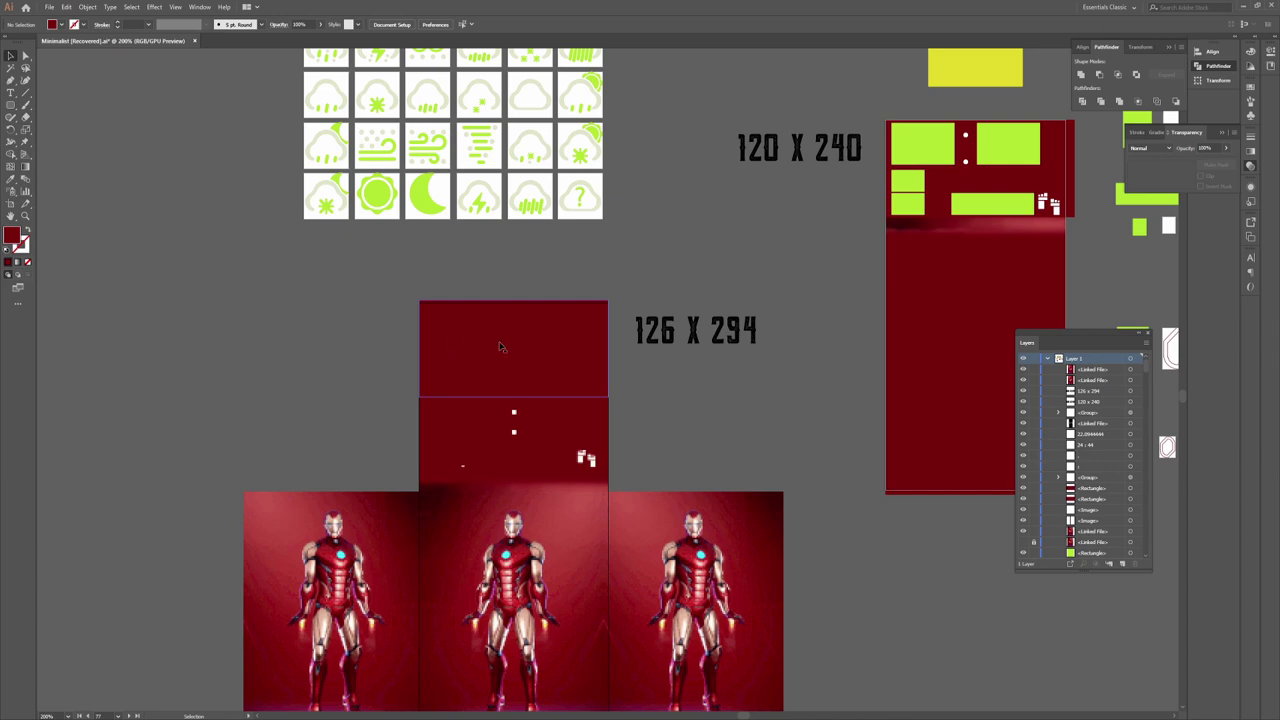
pyautogui.click(940, 155)
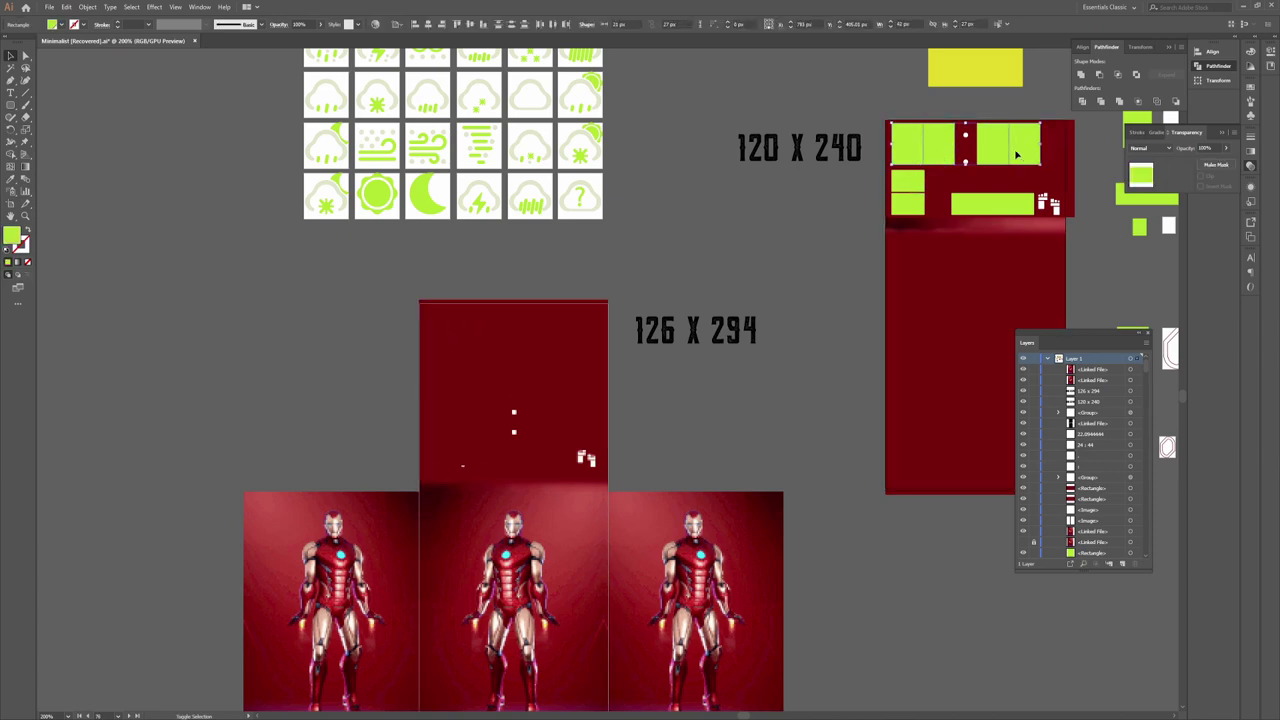
pyautogui.keyDown('shift'); pyautogui.click(907, 187); pyautogui.keyUp('shift')
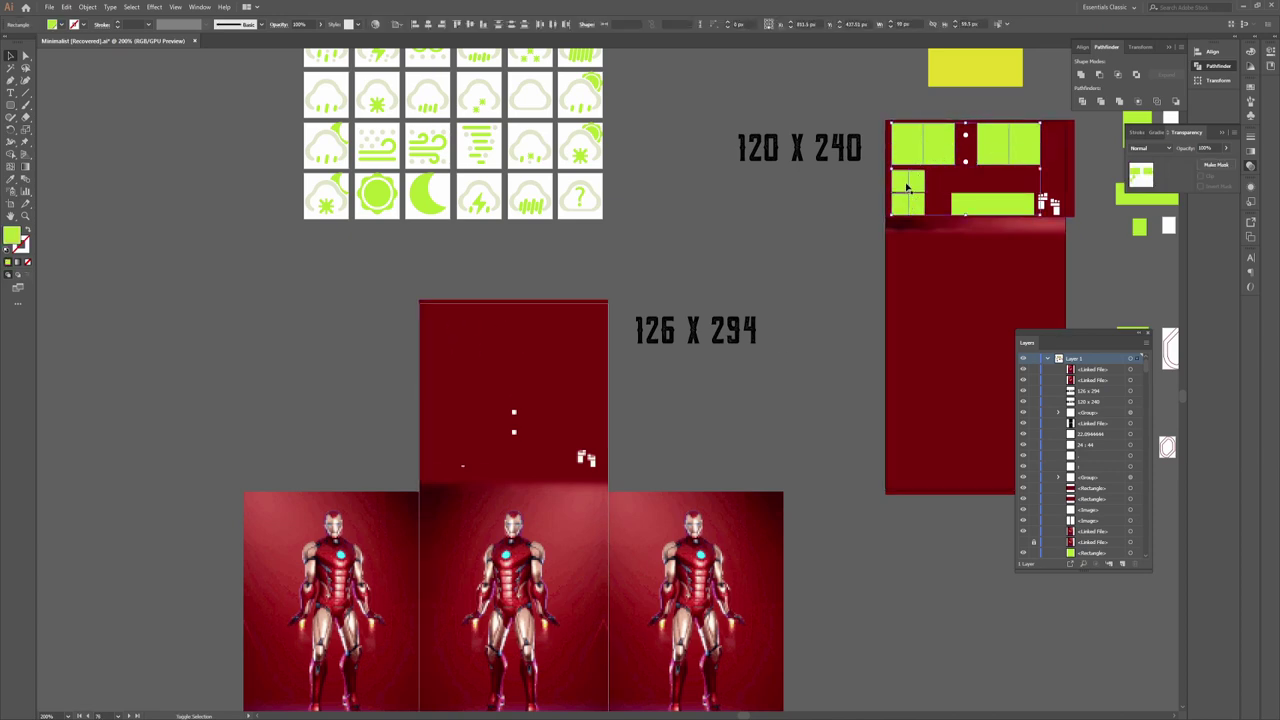
pyautogui.keyDown('shift'); pyautogui.click(977, 208); pyautogui.keyUp('shift')
pyautogui.keyDown('shift'); pyautogui.click(993, 208); pyautogui.keyUp('shift')
pyautogui.keyDown('shift'); pyautogui.click(1010, 208); pyautogui.keyUp('shift')
pyautogui.keyDown('shift'); pyautogui.click(1024, 208); pyautogui.keyUp('shift')
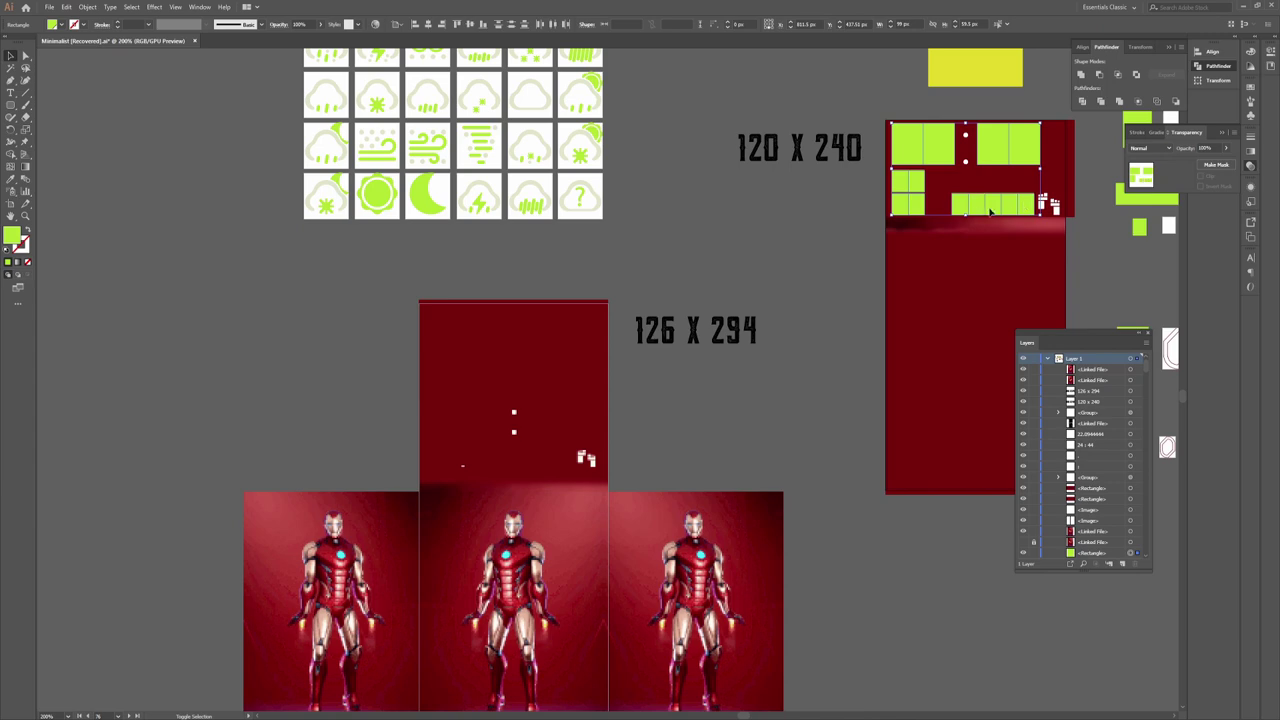
pyautogui.keyDown('shift'); pyautogui.click(1053, 208); pyautogui.keyUp('shift')
pyautogui.moveTo(1053, 208); pyautogui.dragTo(584, 391)
pyautogui.scroll(5, 380, 314)
pyautogui.moveTo(485, 322); pyautogui.dragTo(493, 314)
# Nudge the copied placeholders and footsteps icon 4 px right and 2 px down from the corner
pyautogui.scroll(-6, 675, 288)
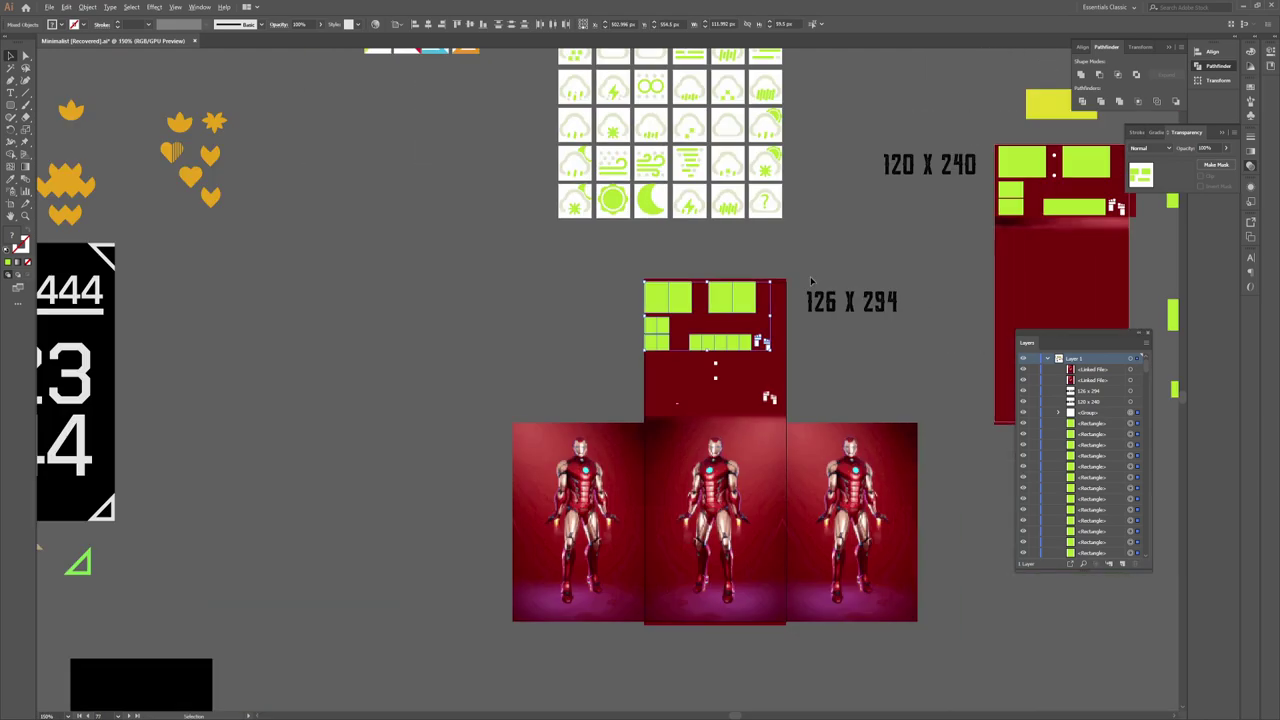
pyautogui.scroll(2, 810, 278)
pyautogui.press('Right')
pyautogui.press('Right')
pyautogui.press('Right')
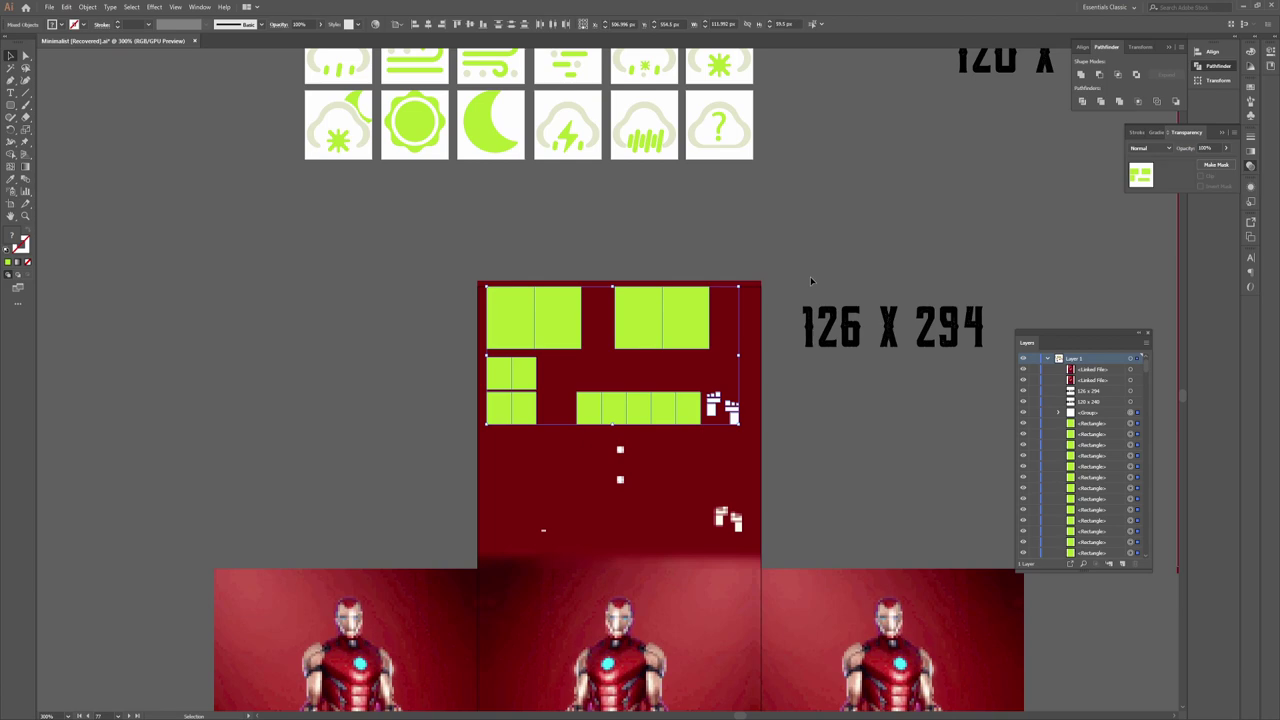
pyautogui.press('Down')
pyautogui.press('Down')
# Copy the white colon dots between the hour and minute boxes and extend the dark red rectangle over the leftover white marks
pyautogui.scroll(-2, 811, 278)
pyautogui.moveTo(1055, 176); pyautogui.dragTo(712, 352)
pyautogui.scroll(4, 703, 324)
pyautogui.scroll(3, 703, 246)
pyautogui.scroll(-4, 723, 369)
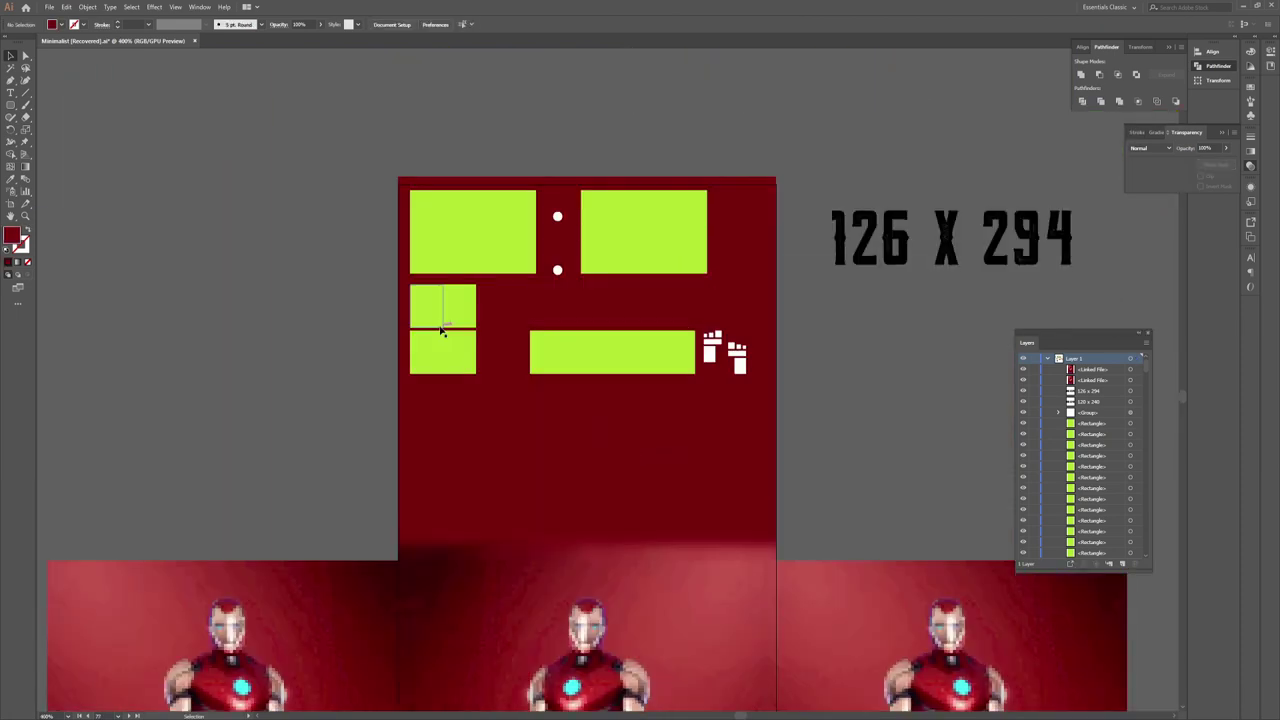
# Move all the placeholder boxes, colon dots and footsteps icon on the 126 x 294 artwork down by 54 px
pyautogui.click(500, 228)
pyautogui.click(467, 234)
pyautogui.keyDown('shift'); pyautogui.click(513, 236); pyautogui.keyUp('shift')
pyautogui.keyDown('shift'); pyautogui.click(604, 235); pyautogui.keyUp('shift')
pyautogui.moveTo(644, 231); pyautogui.dragTo(646, 230)
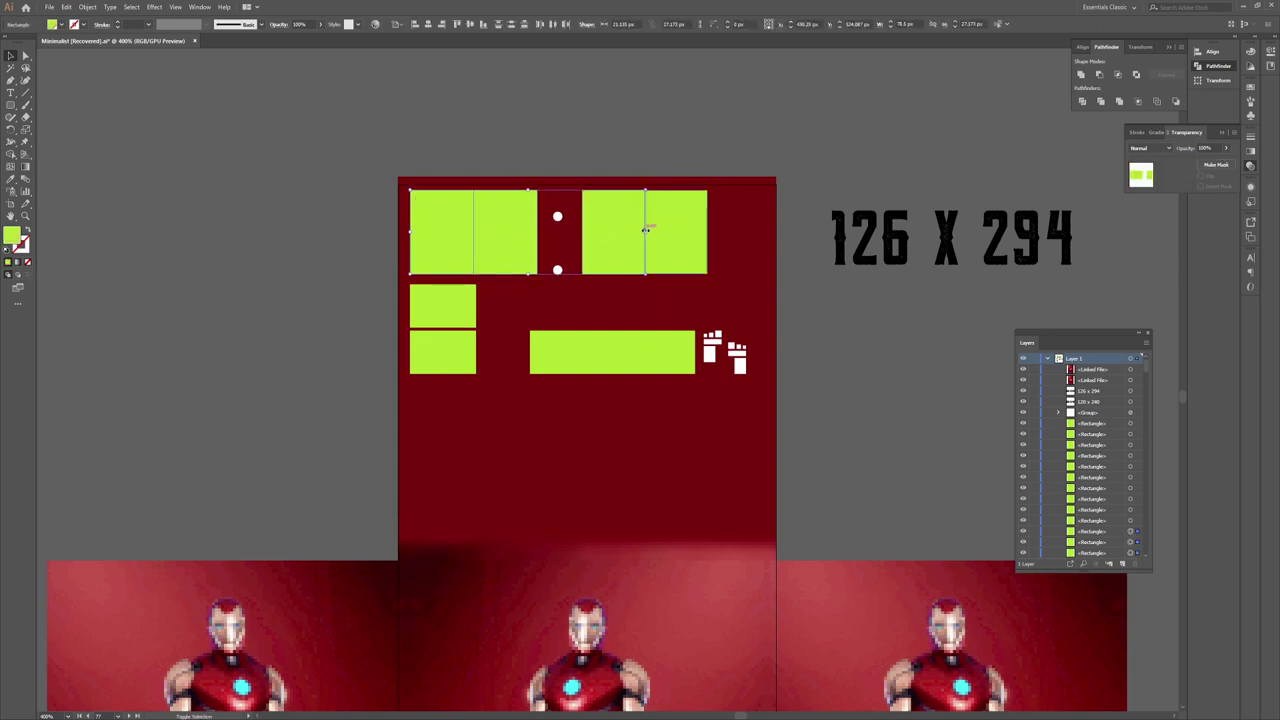
pyautogui.keyDown('shift'); pyautogui.click(697, 246); pyautogui.keyUp('shift')
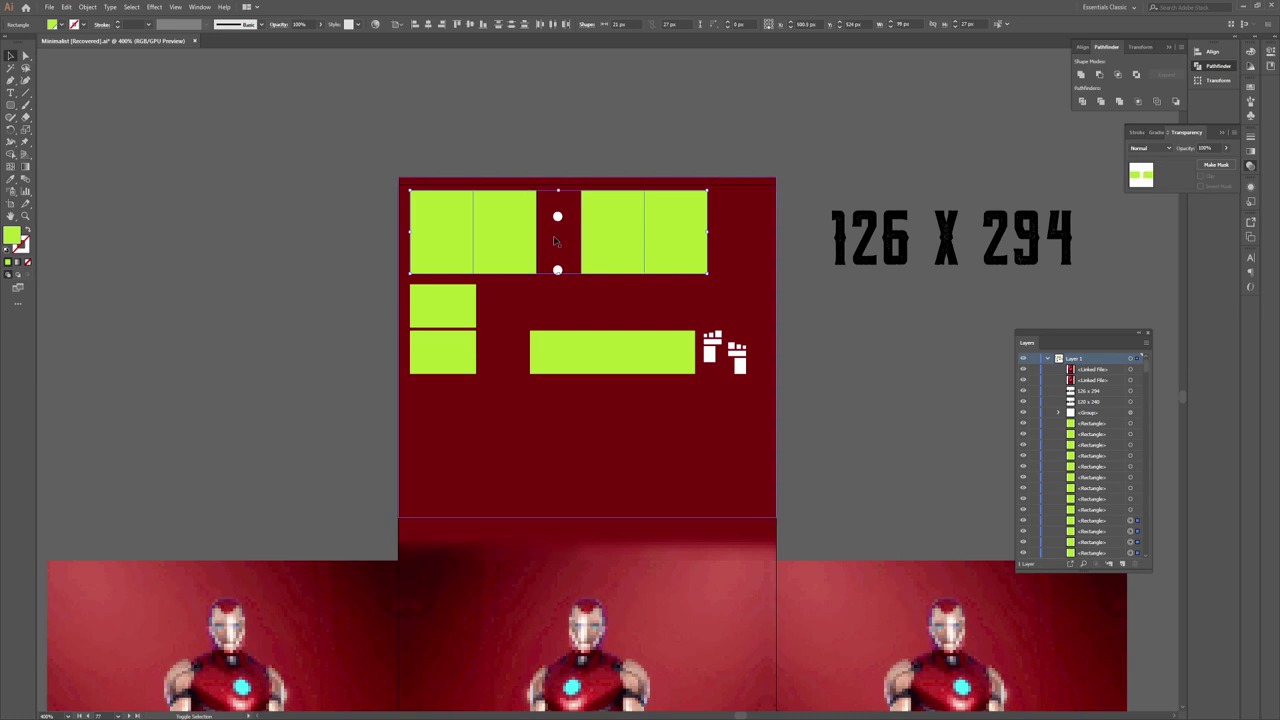
pyautogui.press('v')
pyautogui.hotkey('ctrl', 'alt', '0')
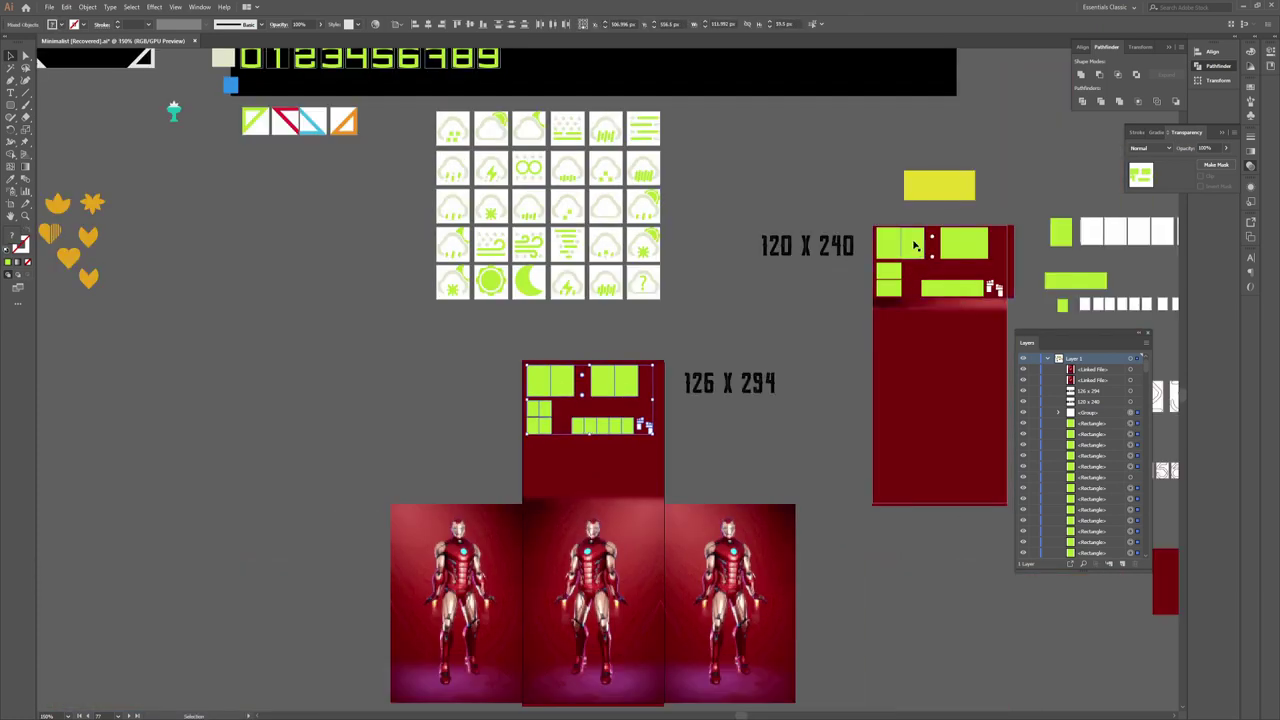
pyautogui.scroll(1, 896, 352)
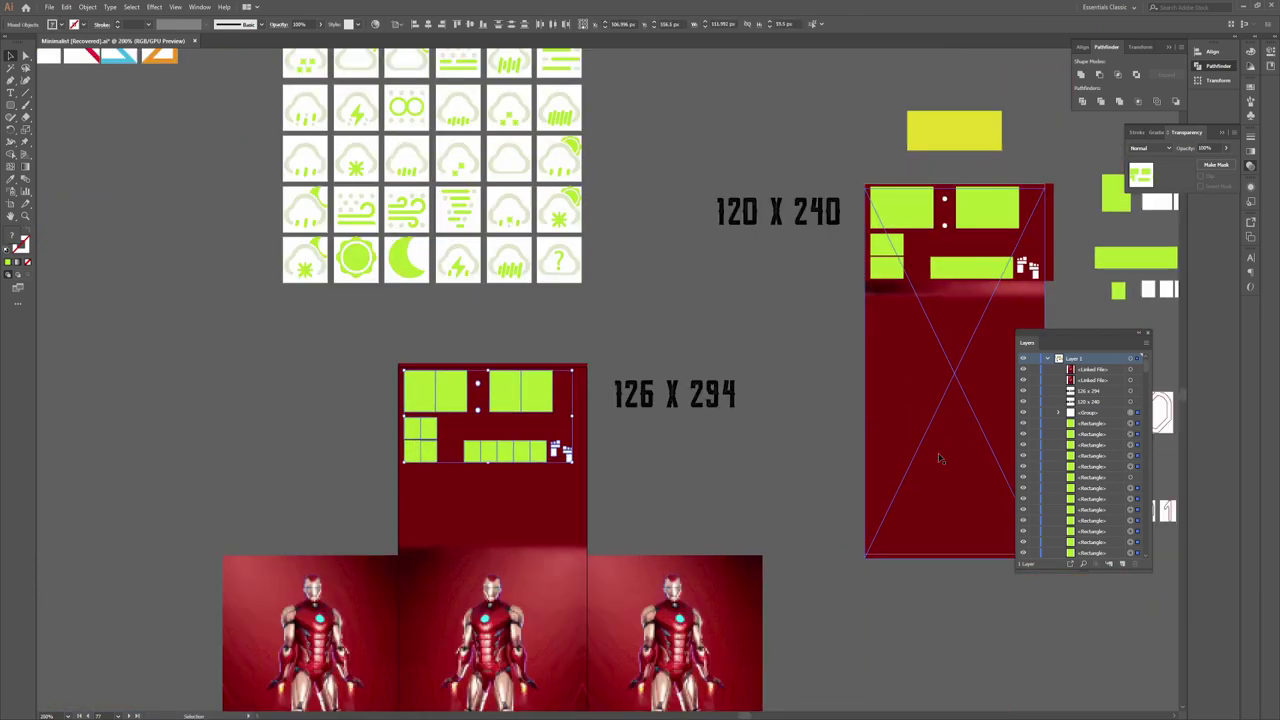
pyautogui.scroll(3, 410, 485)
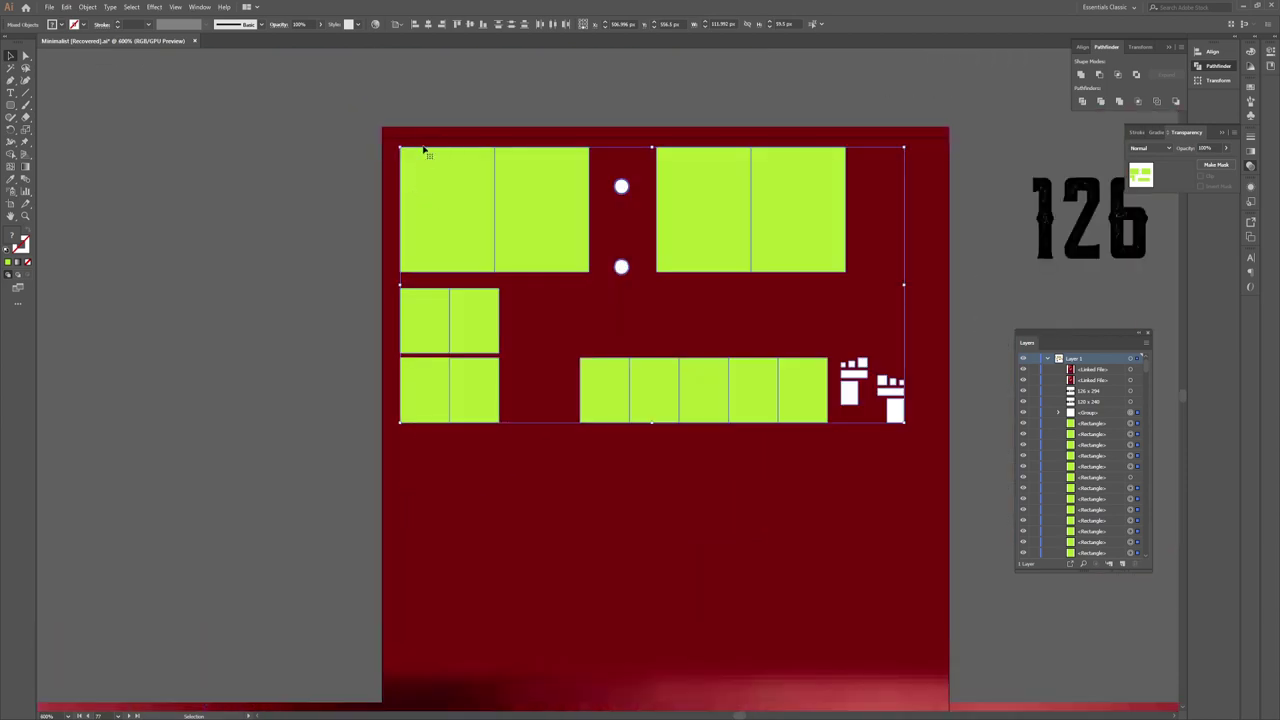
pyautogui.scroll(3, 443, 326)
pyautogui.scroll(-3, 443, 326)
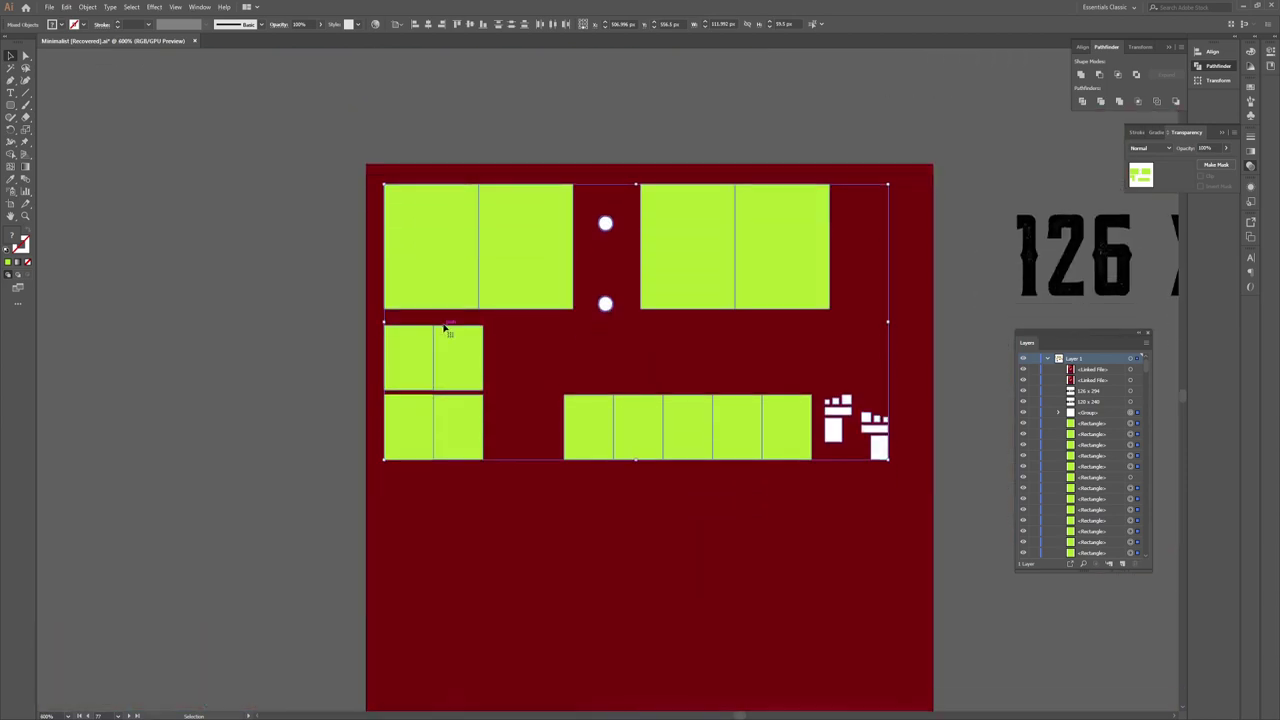
pyautogui.moveTo(443, 326); pyautogui.dragTo(443, 576)
pyautogui.scroll(-2, 600, 245)
pyautogui.scroll(2, 565, 282)
pyautogui.moveTo(468, 322); pyautogui.dragTo(435, 588)
pyautogui.scroll(1, 435, 588)
pyautogui.click(287, 503)
pyautogui.scroll(-2, 868, 488)
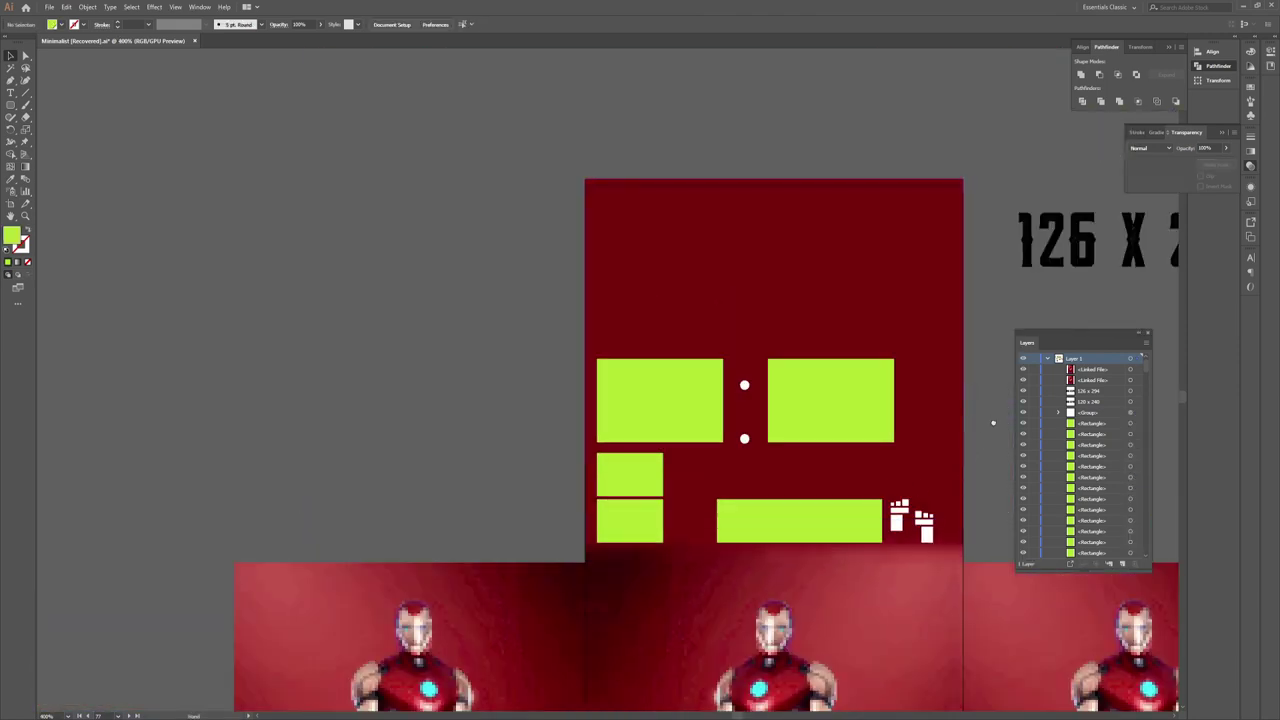
# Shift all the placeholder boxes, colon dots and footsteps icon 3 px to the right
pyautogui.moveTo(993, 423); pyautogui.dragTo(814, 428)
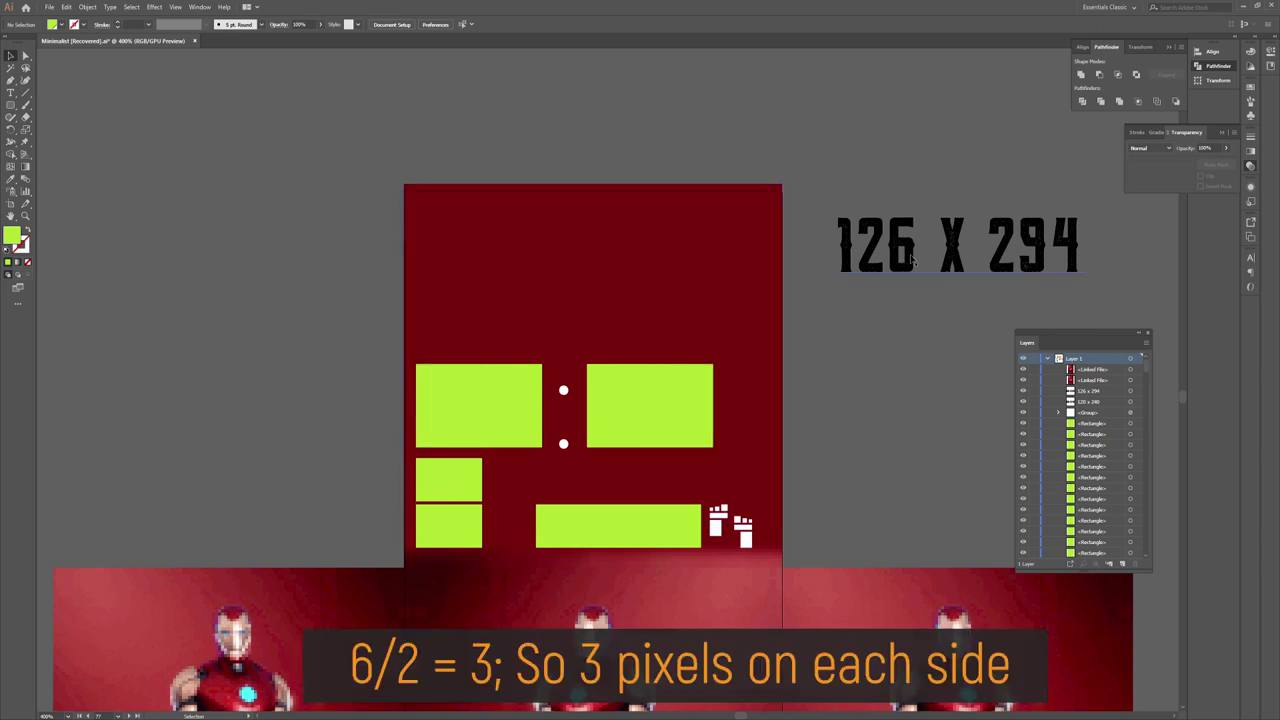
pyautogui.moveTo(741, 345); pyautogui.dragTo(991, 266)
pyautogui.moveTo(1079, 255); pyautogui.dragTo(300, 515)
pyautogui.scroll(1, 867, 322)
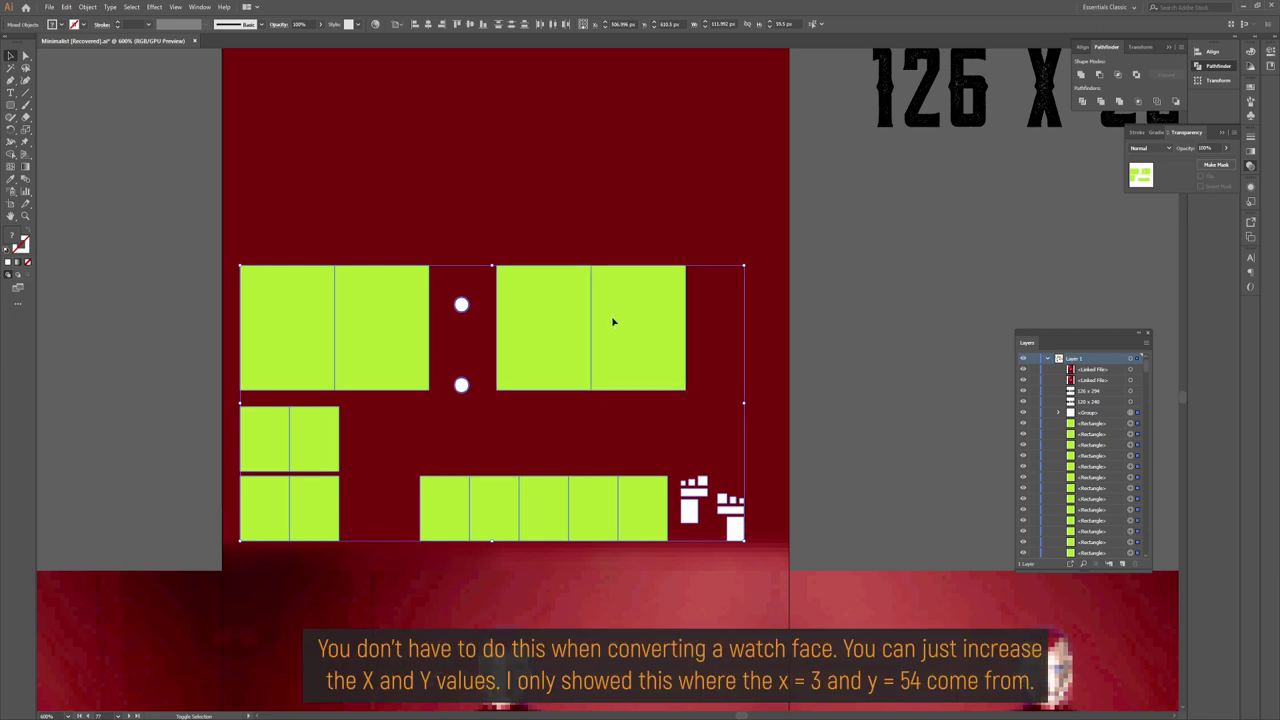
pyautogui.press('Right')
pyautogui.press('Right')
pyautogui.press('Right')
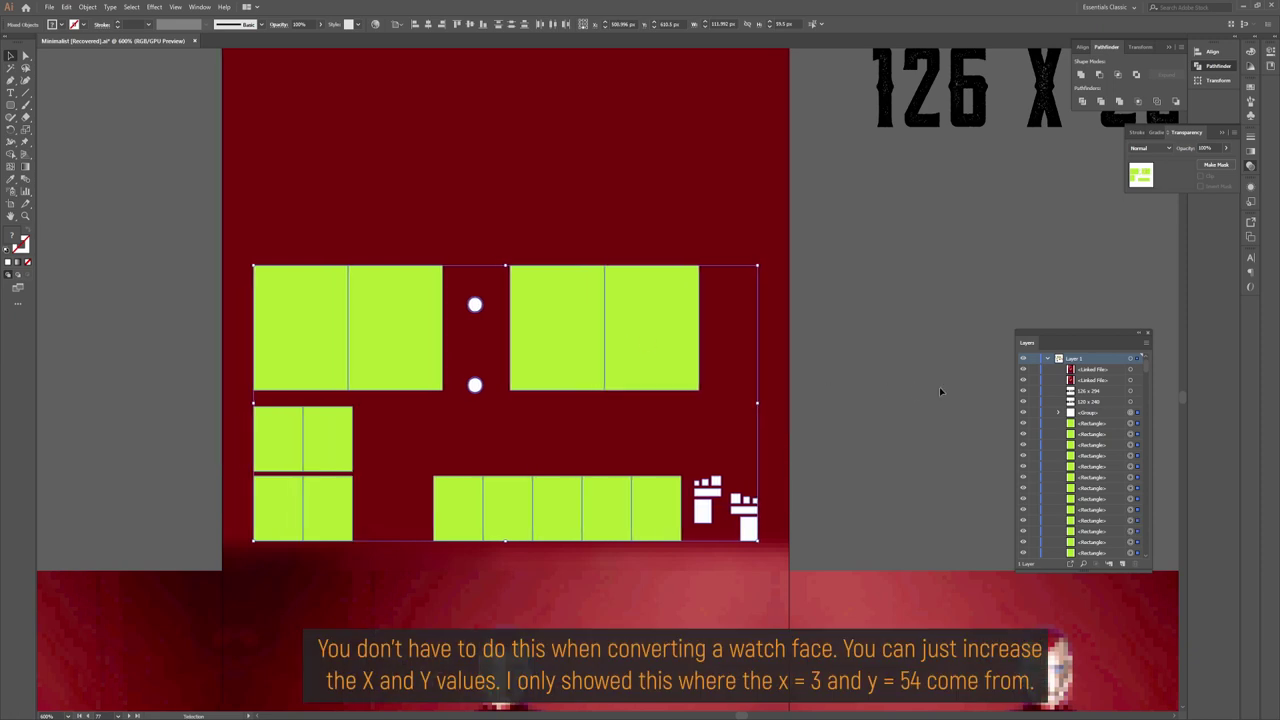
pyautogui.click(939, 387)
pyautogui.scroll(-2, 939, 387)
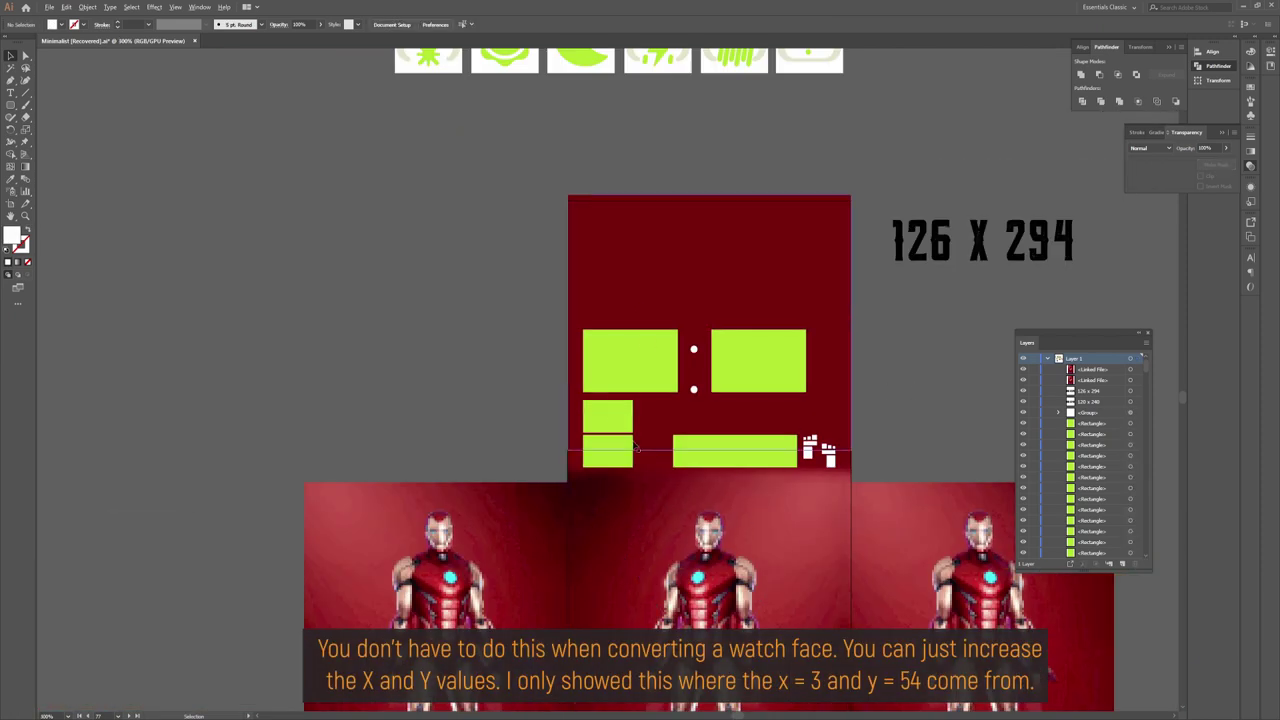
# Draw a yellow measuring rectangle about 7 x 56 px from the 126 x 294 artwork's top-left corner to the first hour box
pyautogui.scroll(-2, 748, 459)
pyautogui.moveTo(900, 417); pyautogui.dragTo(678, 414)
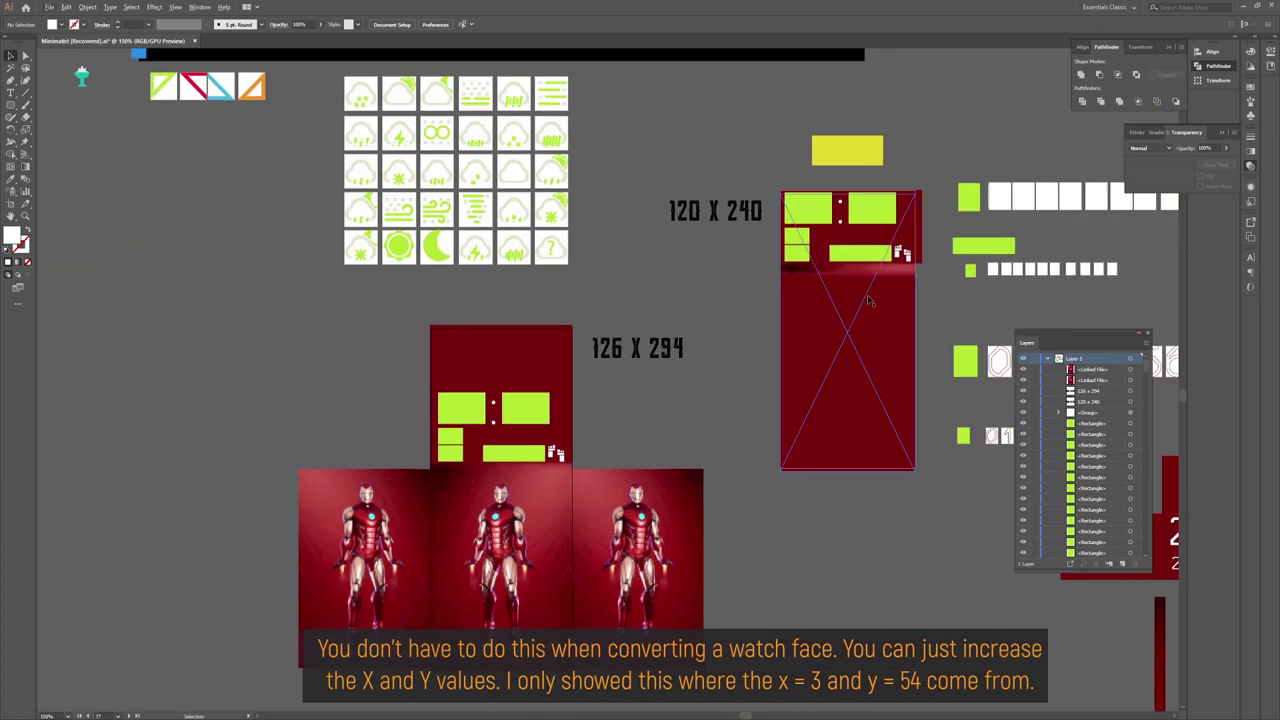
pyautogui.scroll(2, 447, 350)
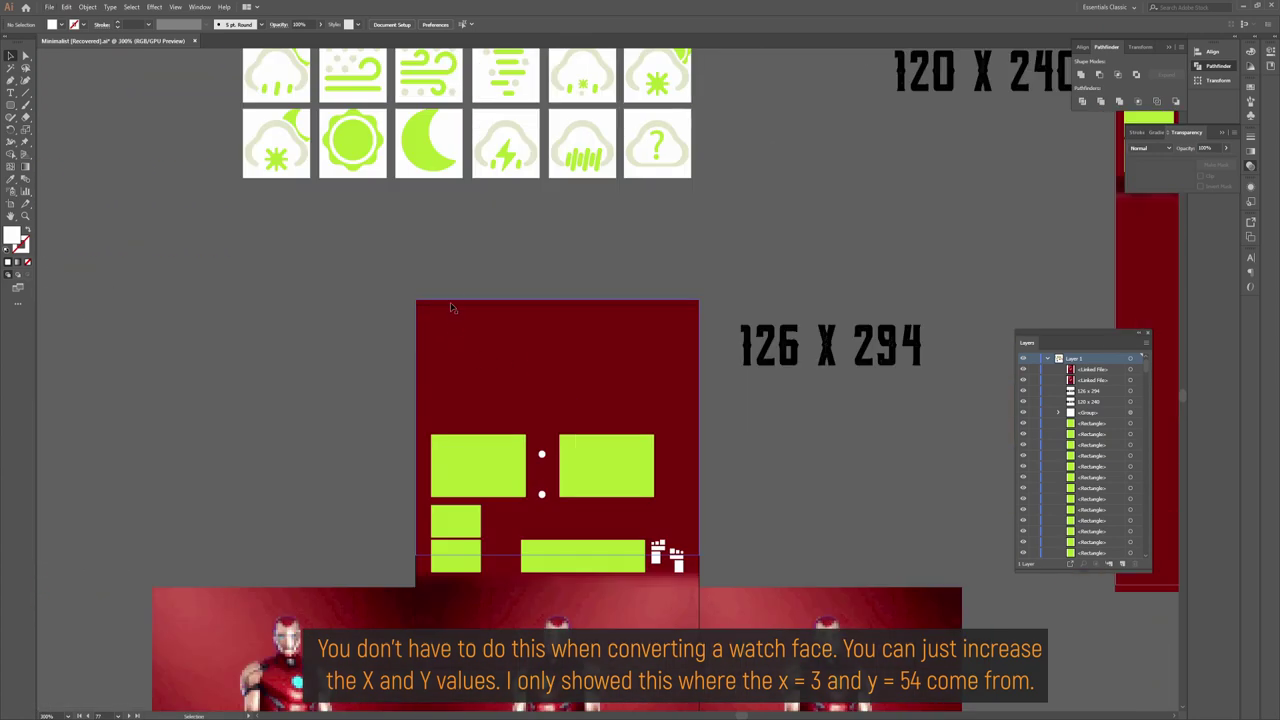
pyautogui.scroll(-2, 838, 468)
pyautogui.moveTo(838, 468)
pyautogui.mouseDown()
pyautogui.moveTo(726, 557)
pyautogui.moveTo(691, 410)
pyautogui.moveTo(626, 420)
pyautogui.moveTo(843, 472)
pyautogui.mouseUp()
pyautogui.scroll(3, 695, 478)
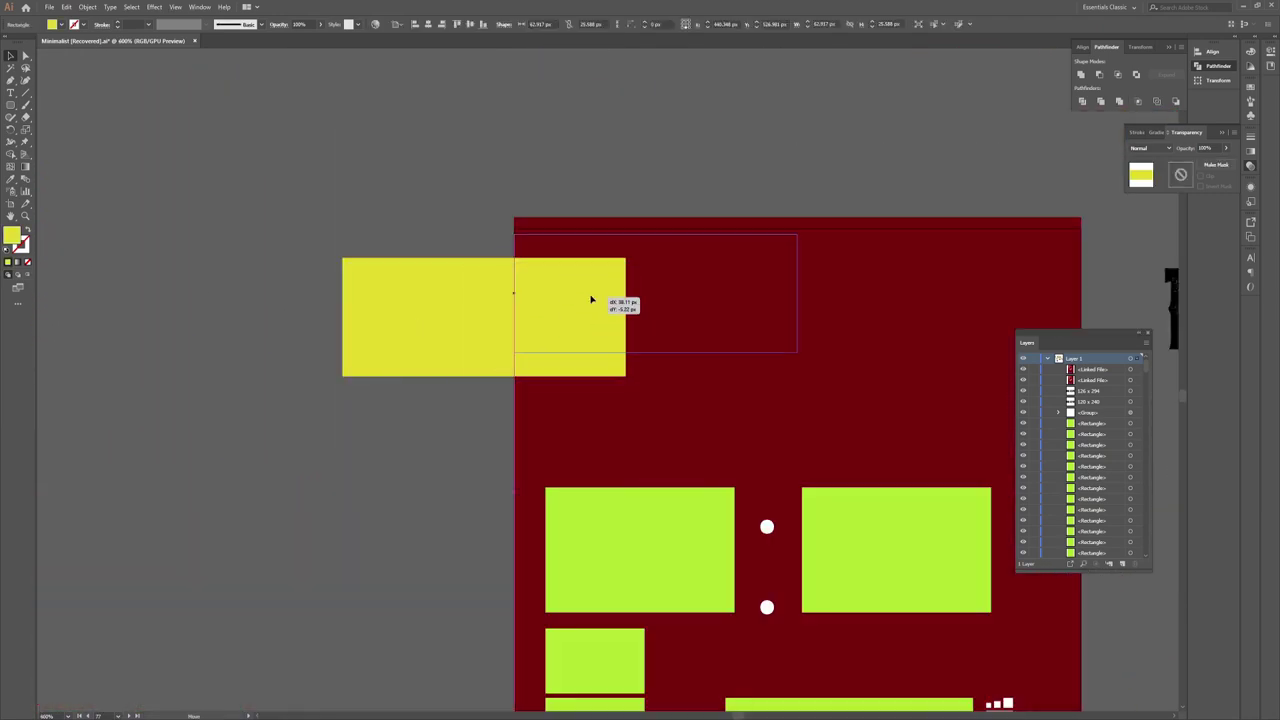
pyautogui.moveTo(594, 297); pyautogui.dragTo(596, 298)
pyautogui.press('m')
pyautogui.moveTo(514, 229); pyautogui.dragTo(545, 487)
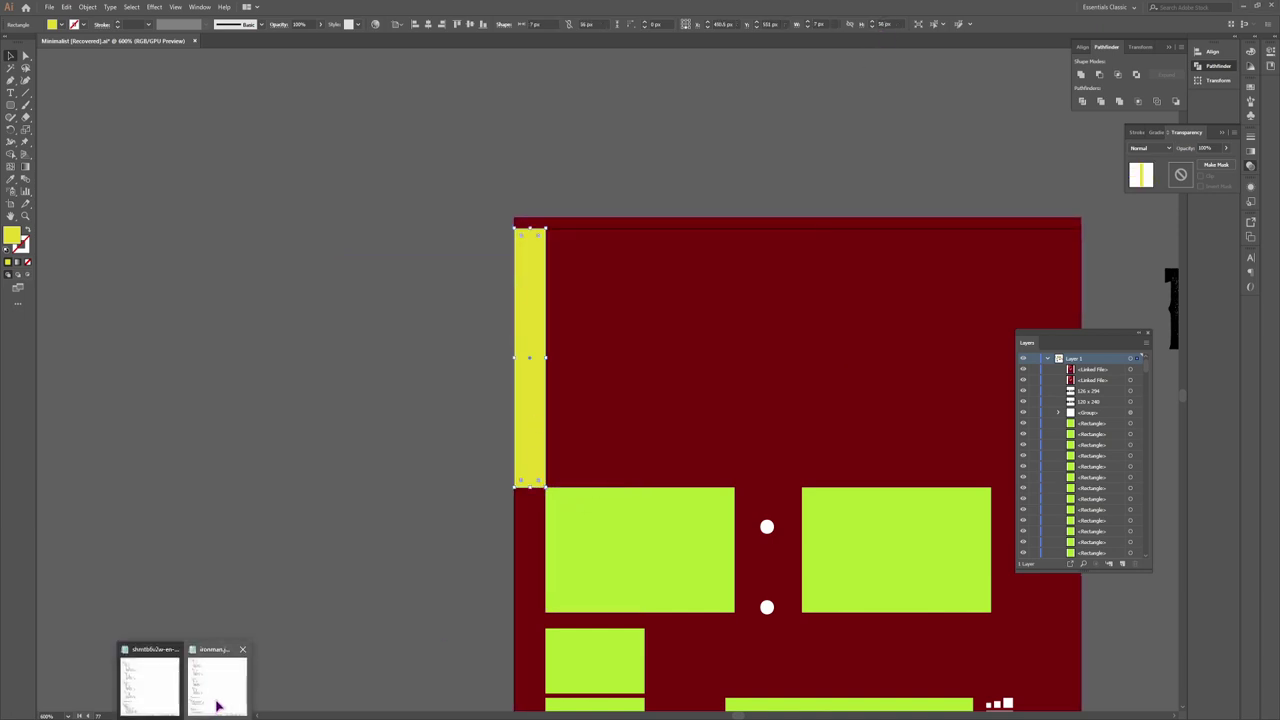
# Switch to ironman.json in Notepad and set the Y value of the Time Hours Tens to 56
pyautogui.click(217, 704)
pyautogui.scroll(8, 793, 392)
pyautogui.scroll(-4, 785, 476)
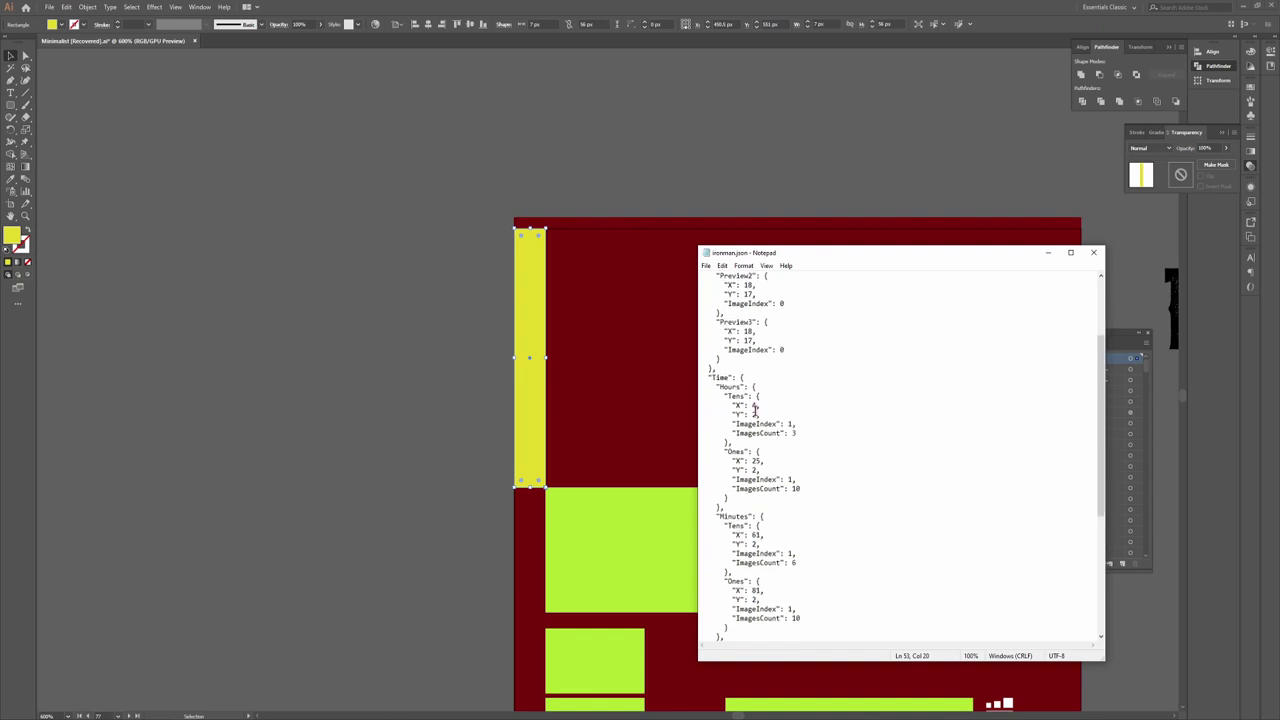
pyautogui.write('56')
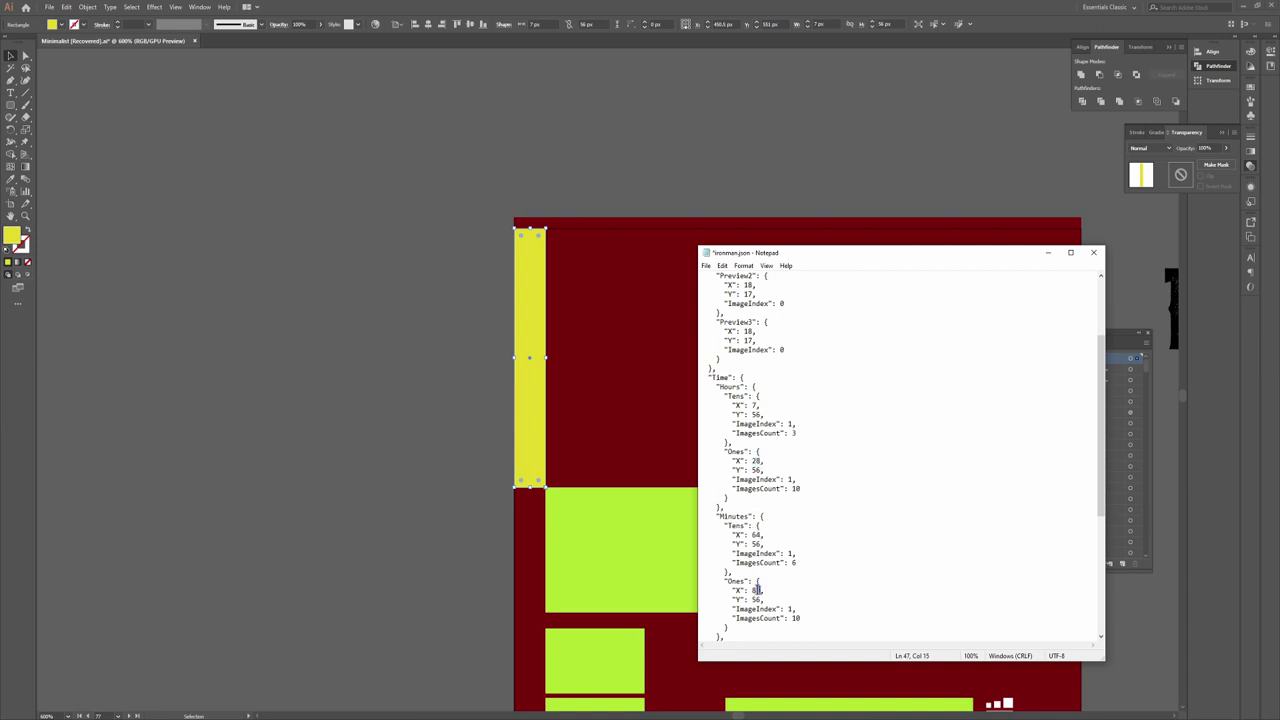
# Set the Minutes Ones X to 84 and the animation's Y to 116, and move the yellow measuring rectangle off the artwork
pyautogui.scroll(-8, 762, 590)
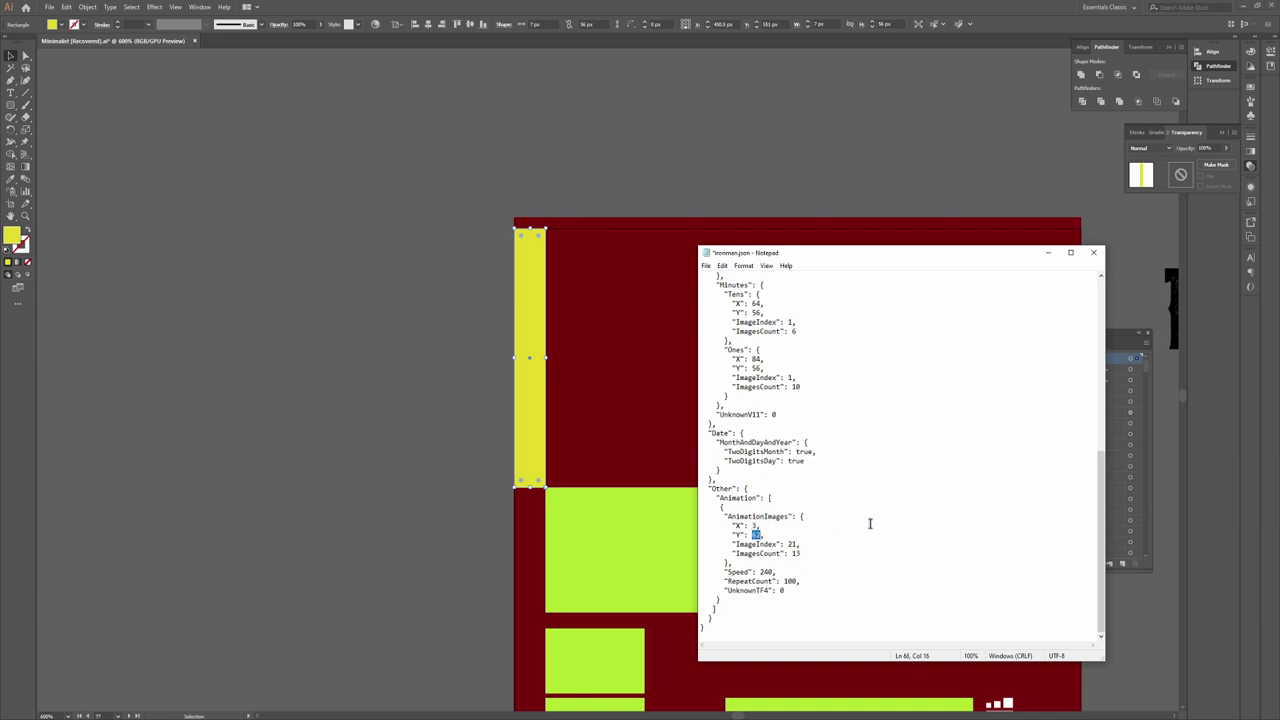
pyautogui.scroll(12, 777, 532)
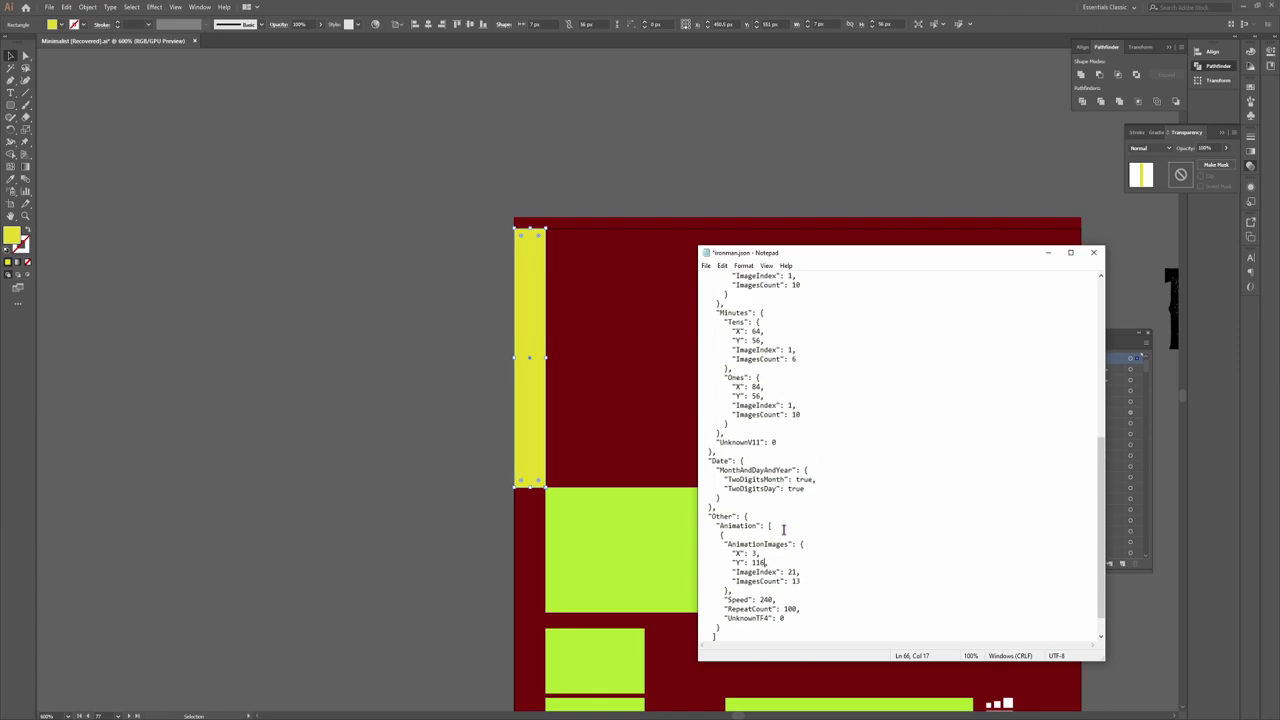
pyautogui.click(452, 396)
pyautogui.moveTo(526, 378); pyautogui.dragTo(430, 378)
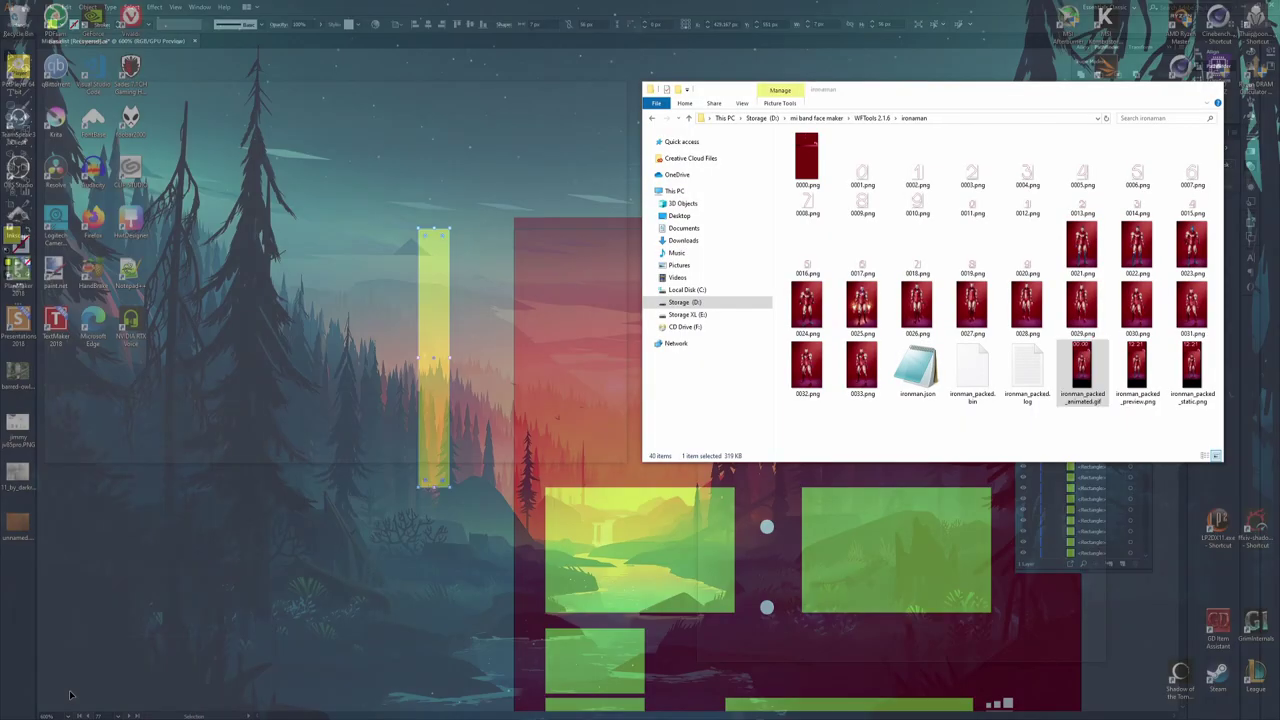
# Switch to the pallate mode and ironaman folders and rename the old animated preview as ironman_packed_animated1.gif
pyautogui.click(70, 708)
pyautogui.click(145, 685)
pyautogui.click(1085, 398)
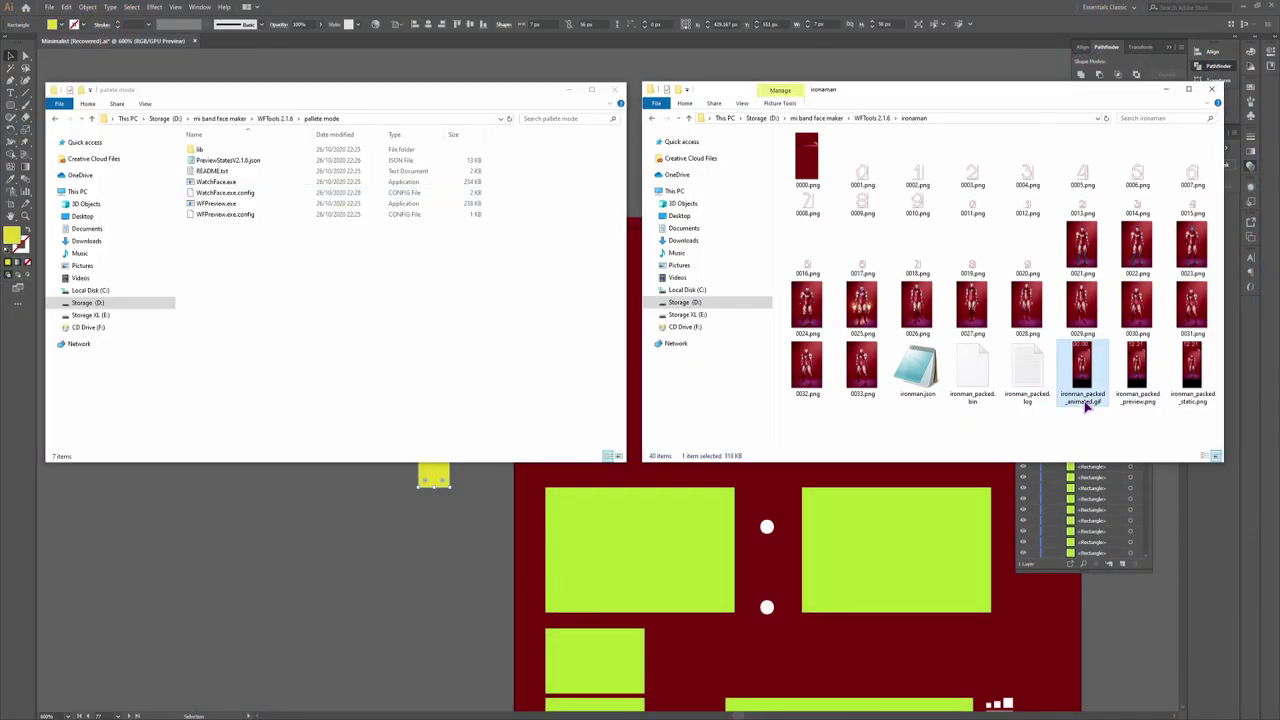
pyautogui.click(1091, 400)
pyautogui.write('1')
# Regenerate the packed watch face files from ironman.json and view the new ironman_packed_animated.gif
pyautogui.click(1140, 378)
pyautogui.keyDown('ctrl'); pyautogui.click(1200, 379); pyautogui.keyUp('ctrl')
pyautogui.keyDown('ctrl'); pyautogui.click(1020, 378); pyautogui.keyUp('ctrl')
pyautogui.keyDown('ctrl'); pyautogui.click(990, 400); pyautogui.keyUp('ctrl')
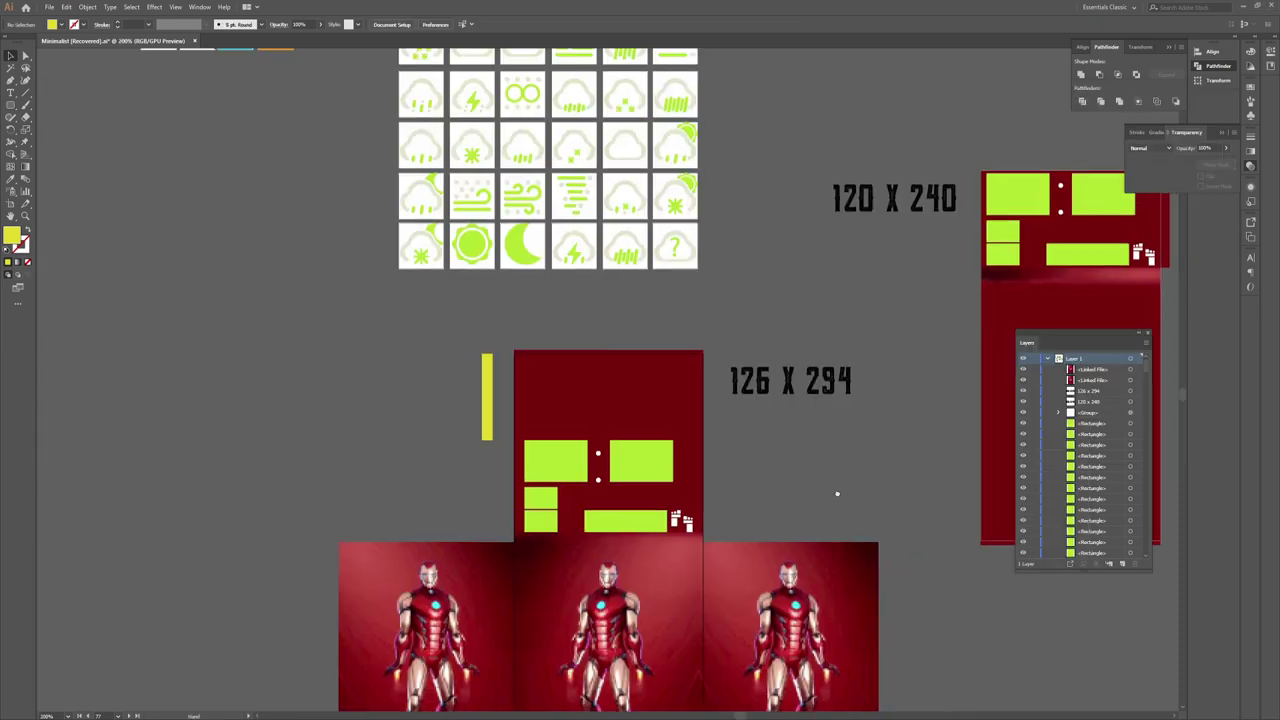
# Remove the green boxes and centre Iron Man from the 126 x 294 artwork and choose only artboard 77 for screen export
pyautogui.scroll(-3, 837, 493)
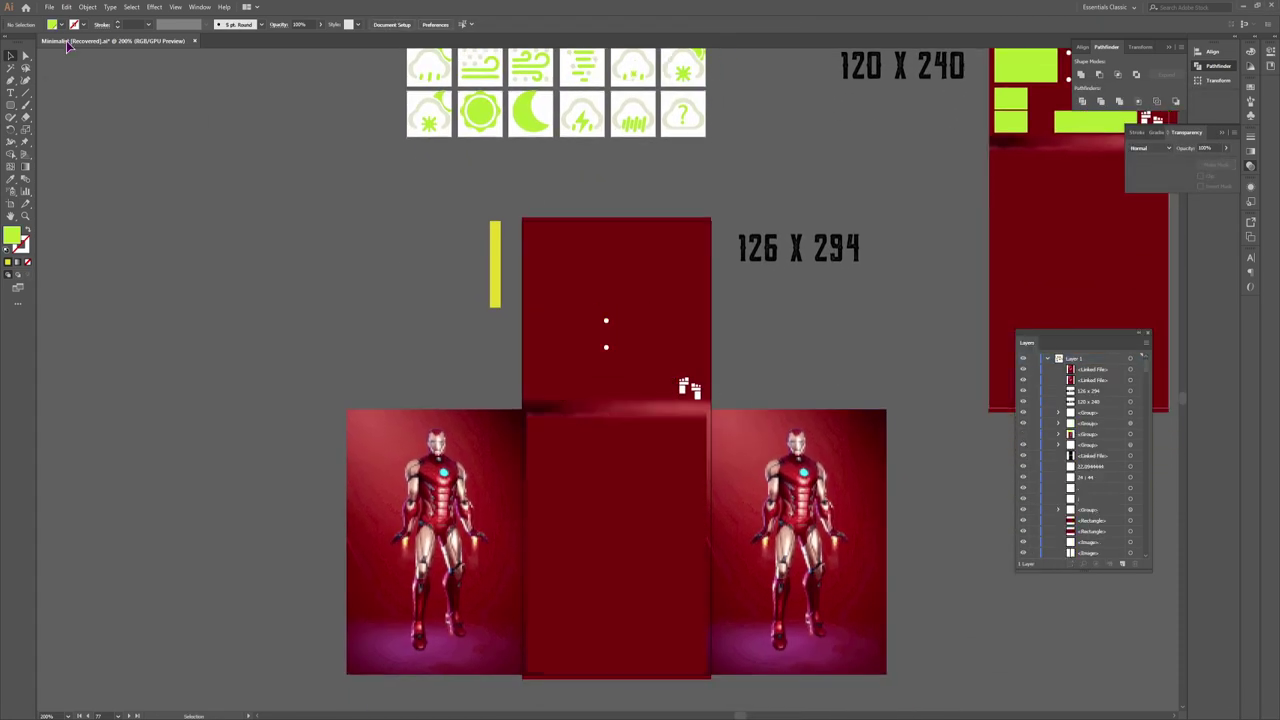
pyautogui.click(49, 7)
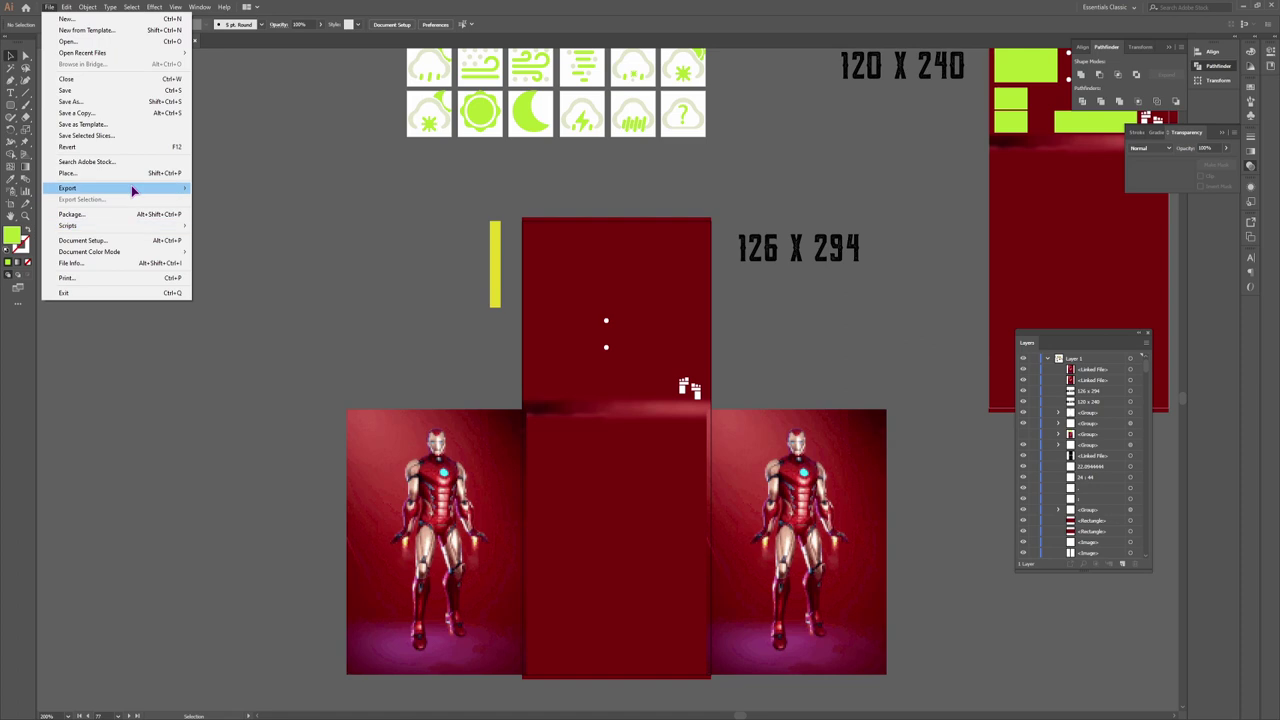
pyautogui.moveTo(131, 185)
pyautogui.click(246, 186)
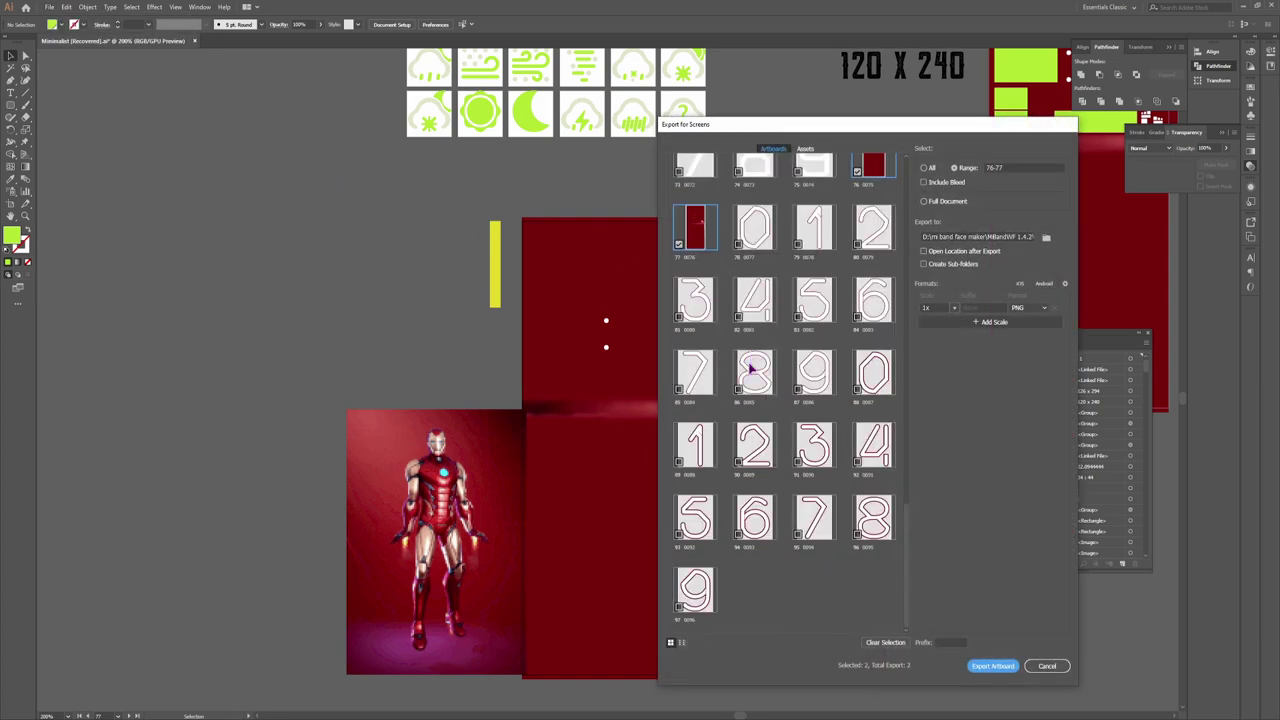
pyautogui.click(857, 172)
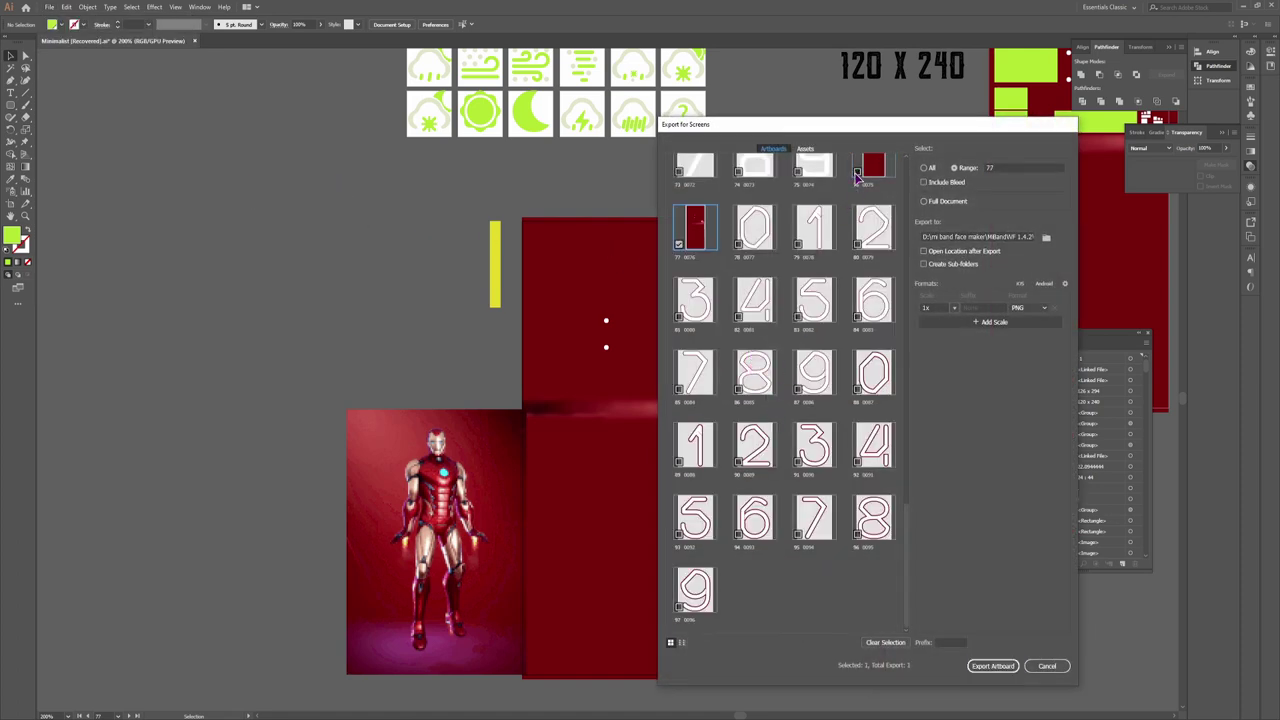
# Export the chosen artboard as a 1x PNG into the ironaman folder inside WFTools 2.1.6
pyautogui.click(1046, 237)
pyautogui.click(834, 157)
pyautogui.click(791, 225)
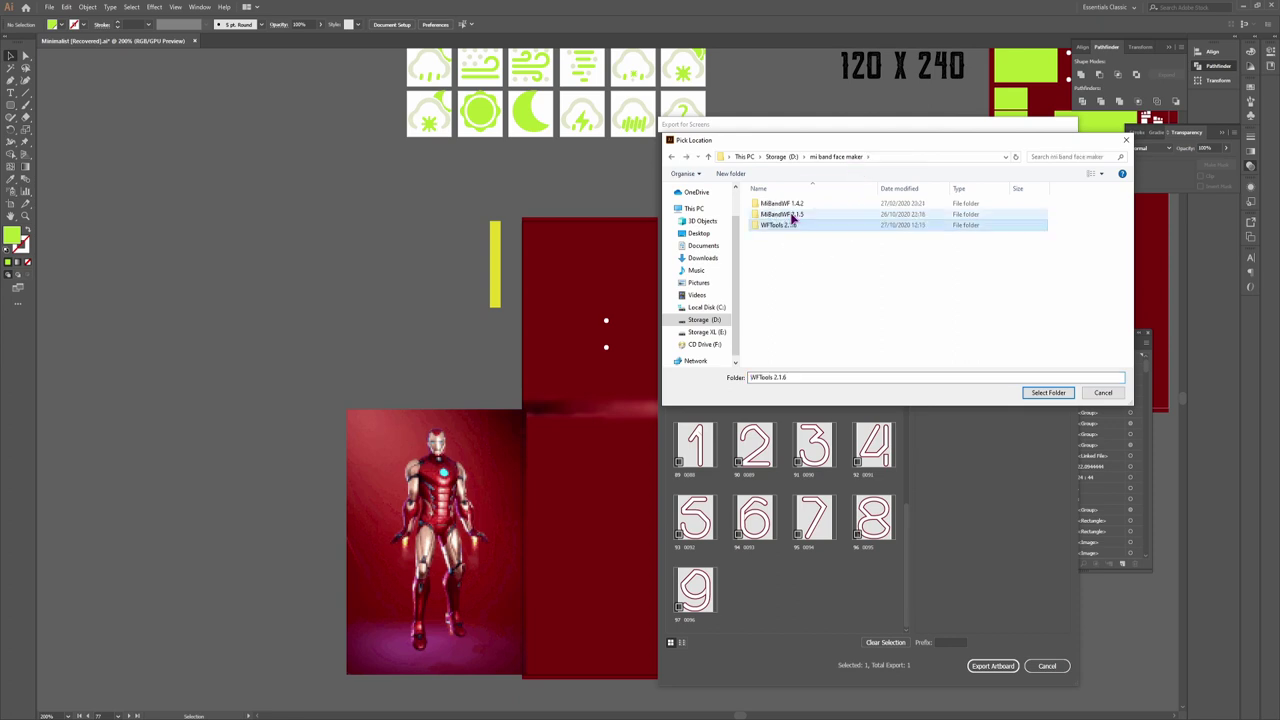
pyautogui.doubleClick(789, 225)
pyautogui.doubleClick(786, 217)
pyautogui.click(1042, 393)
pyautogui.click(995, 665)
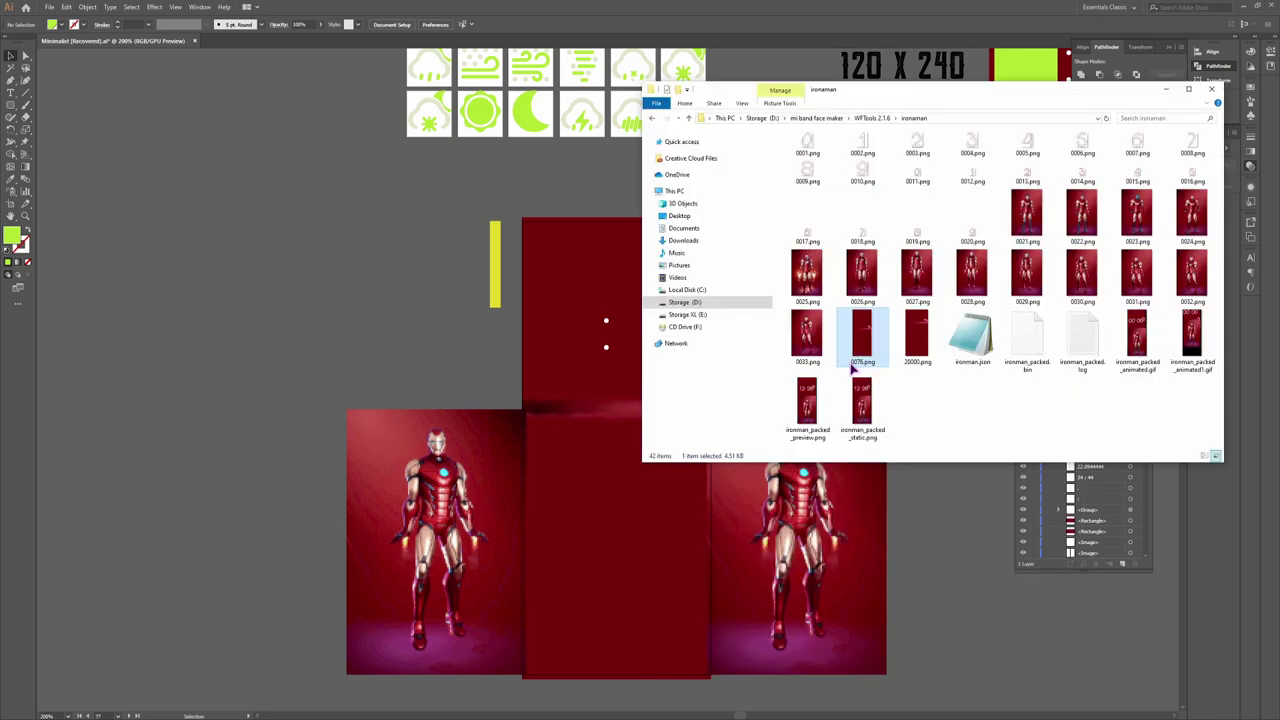
# Rename the newly exported background image as 0000.png in the ironaman folder
pyautogui.click(851, 363)
pyautogui.write('003')
pyautogui.press('Return')
# Clear the old packed output files and try to pack ironman.json with WatchFace.exe
pyautogui.moveTo(82, 707)
pyautogui.click(130, 684)
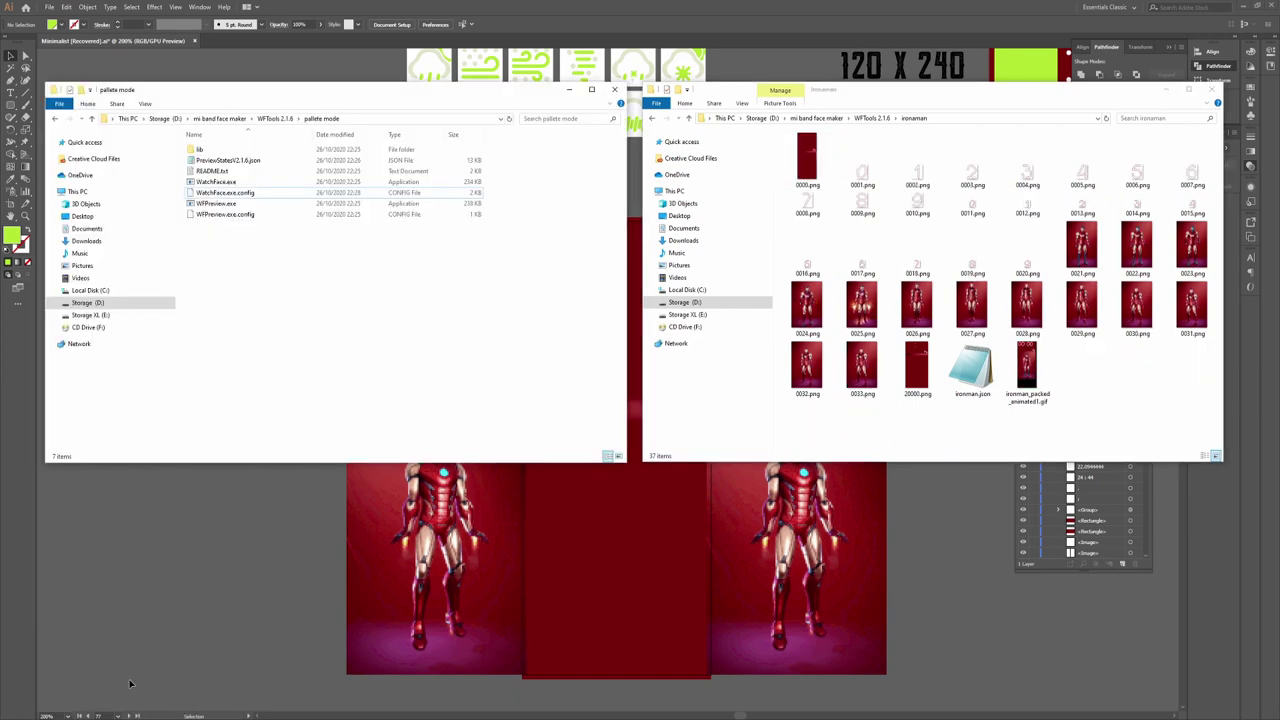
pyautogui.moveTo(972, 370); pyautogui.dragTo(228, 185)
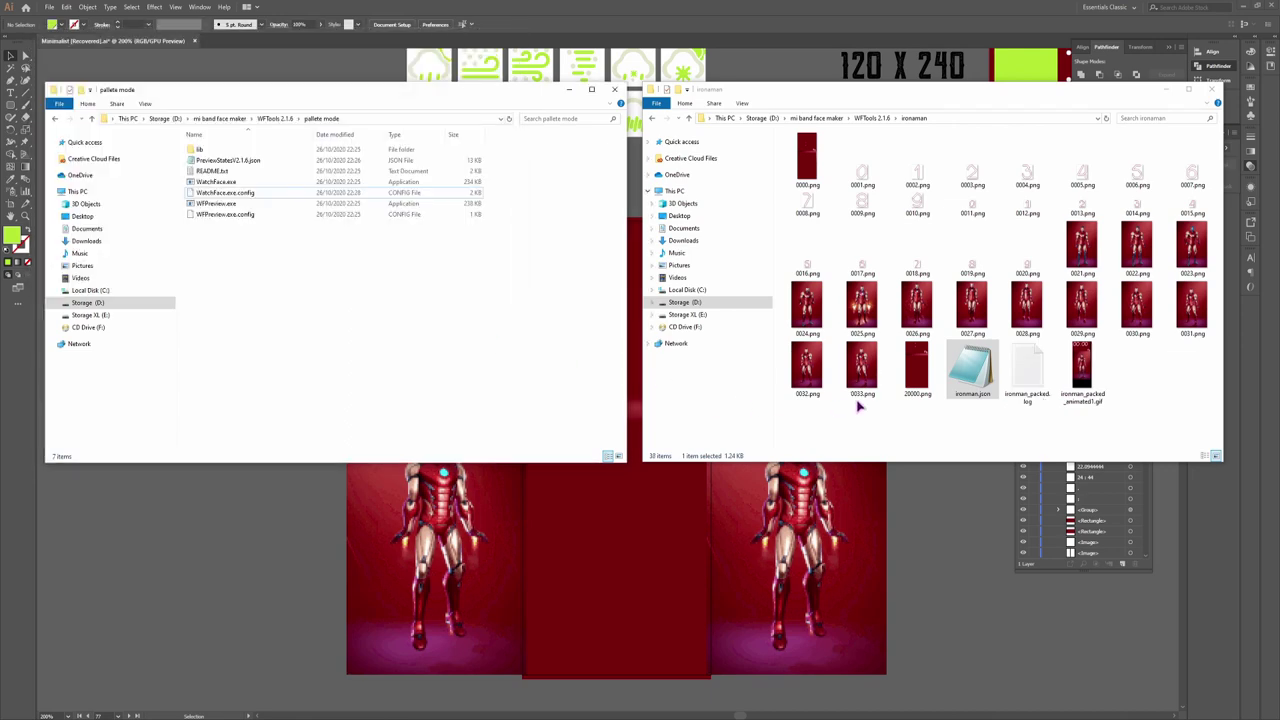
# Open ironman_packed.log and examine the error lines after the resource verification
pyautogui.doubleClick(1027, 372)
pyautogui.scroll(-10, 663, 448)
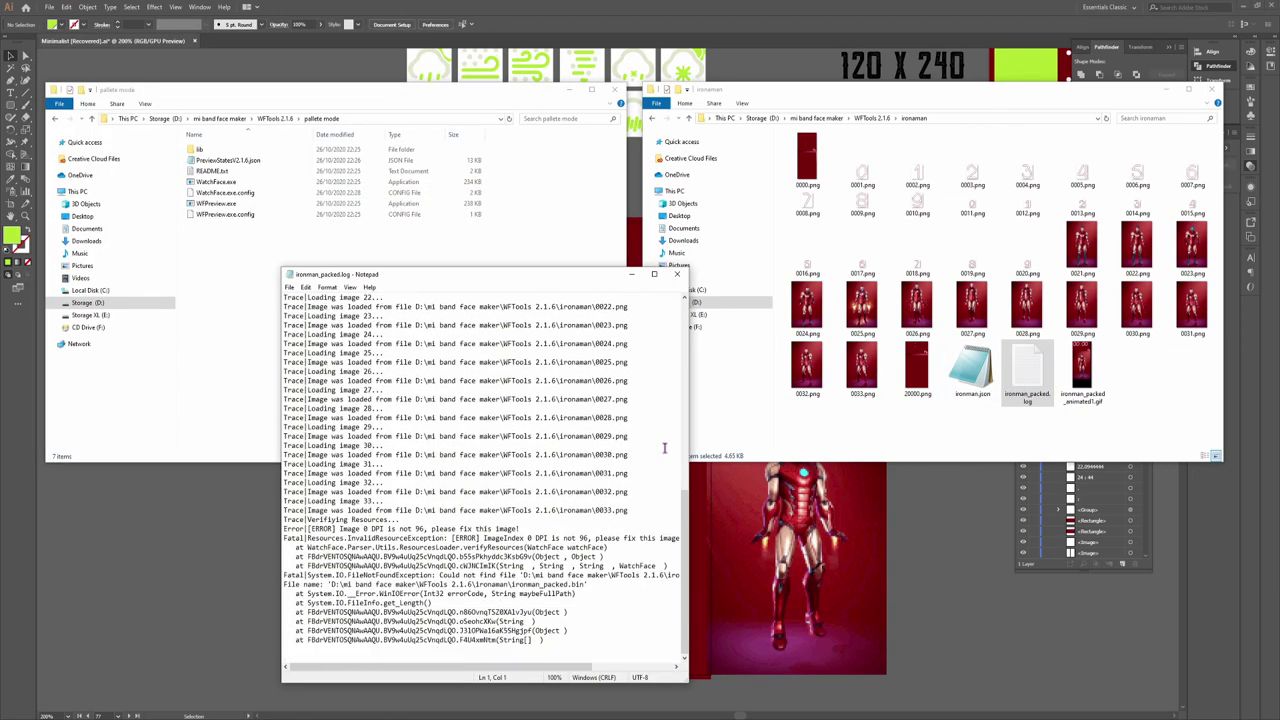
pyautogui.moveTo(341, 530); pyautogui.dragTo(397, 535)
pyautogui.click(418, 529)
pyautogui.moveTo(388, 530); pyautogui.dragTo(437, 530)
pyautogui.click(677, 274)
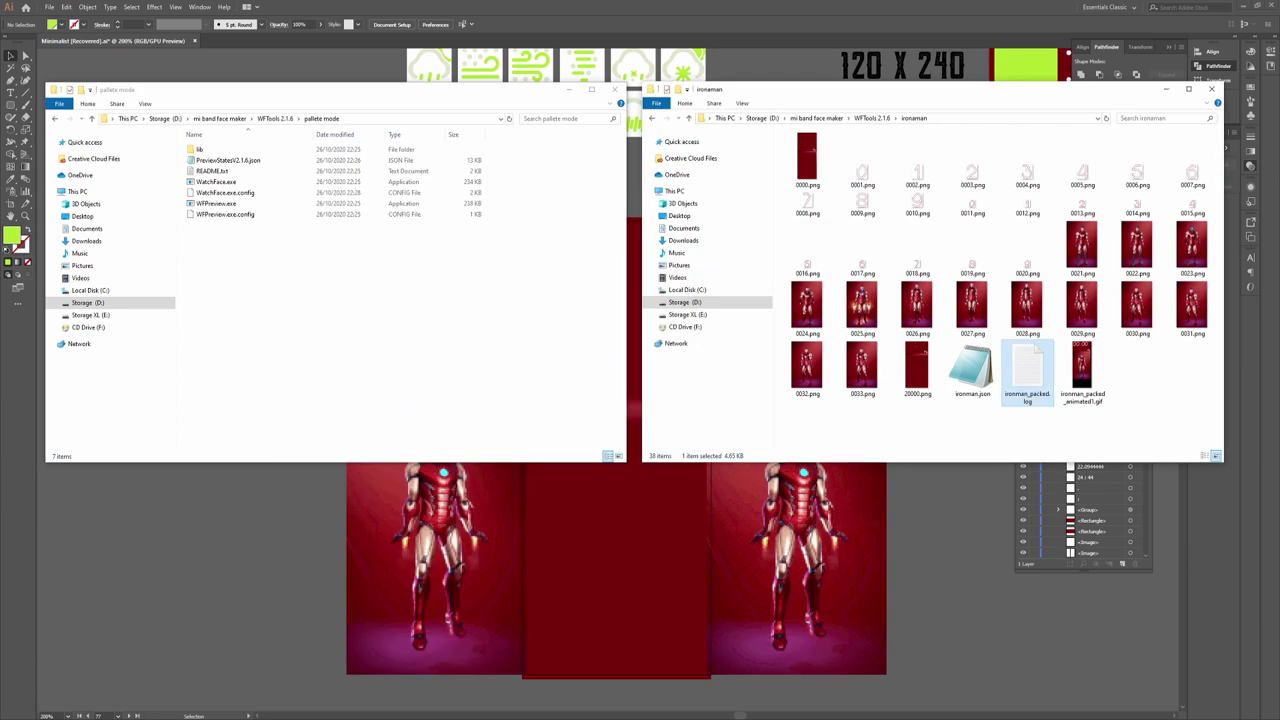
# Launch PNGGauntlet, optimize 0000.png with the original file overwritten, and close the program
pyautogui.press('super')
pyautogui.write('png')
pyautogui.press('Return')
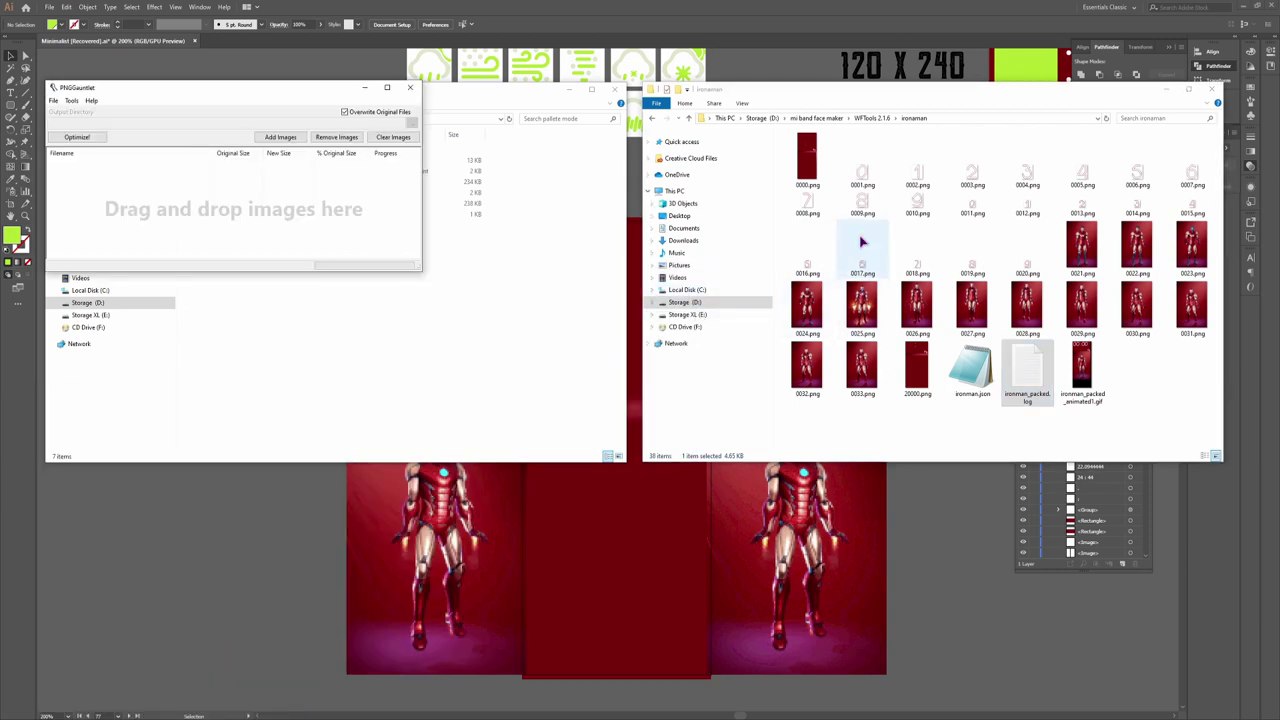
pyautogui.moveTo(806, 160); pyautogui.dragTo(241, 195)
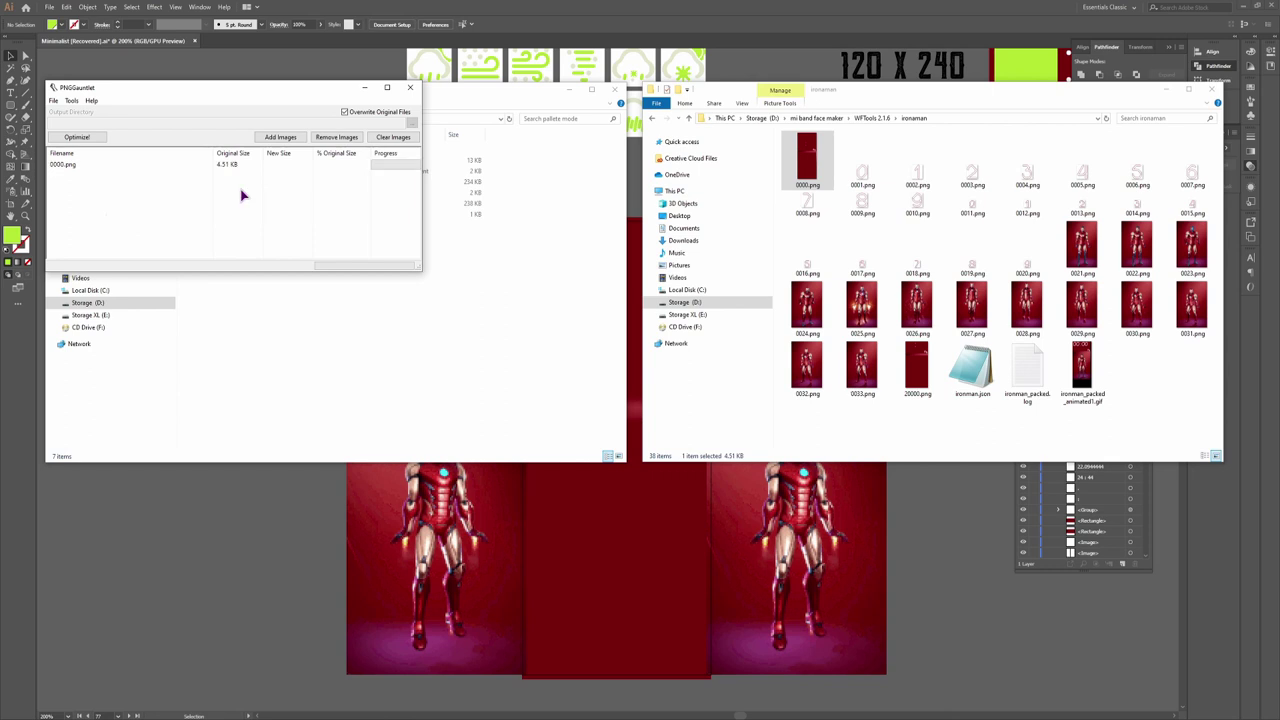
pyautogui.click(79, 137)
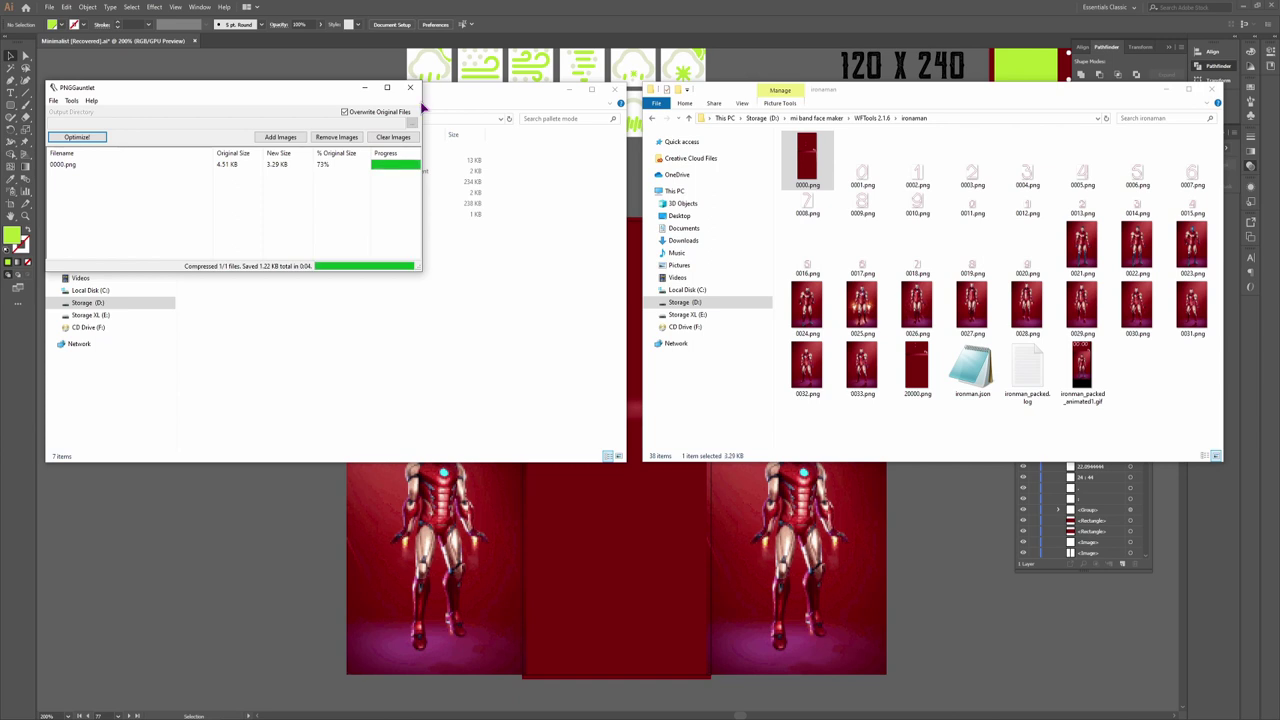
pyautogui.click(409, 87)
# Pack ironman.json with WatchFace.exe and check the resulting ironman_packed_animated.gif
pyautogui.moveTo(972, 370); pyautogui.dragTo(215, 188)
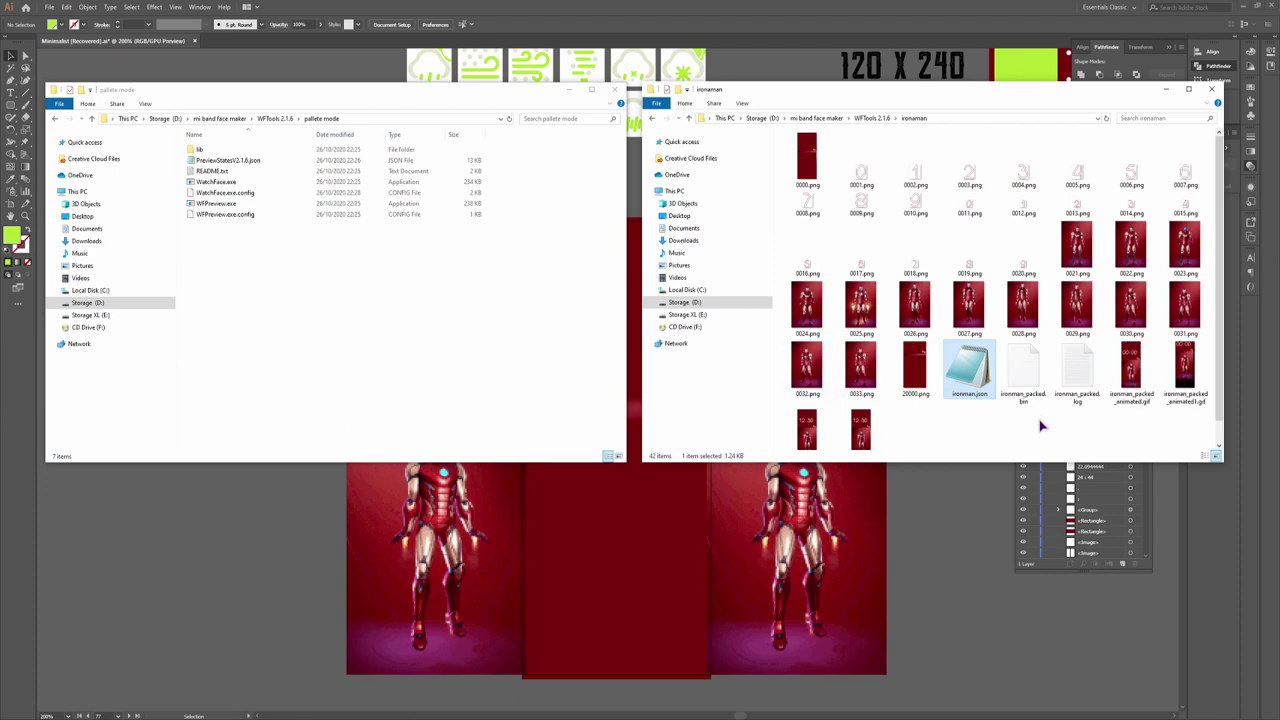
pyautogui.doubleClick(1133, 365)
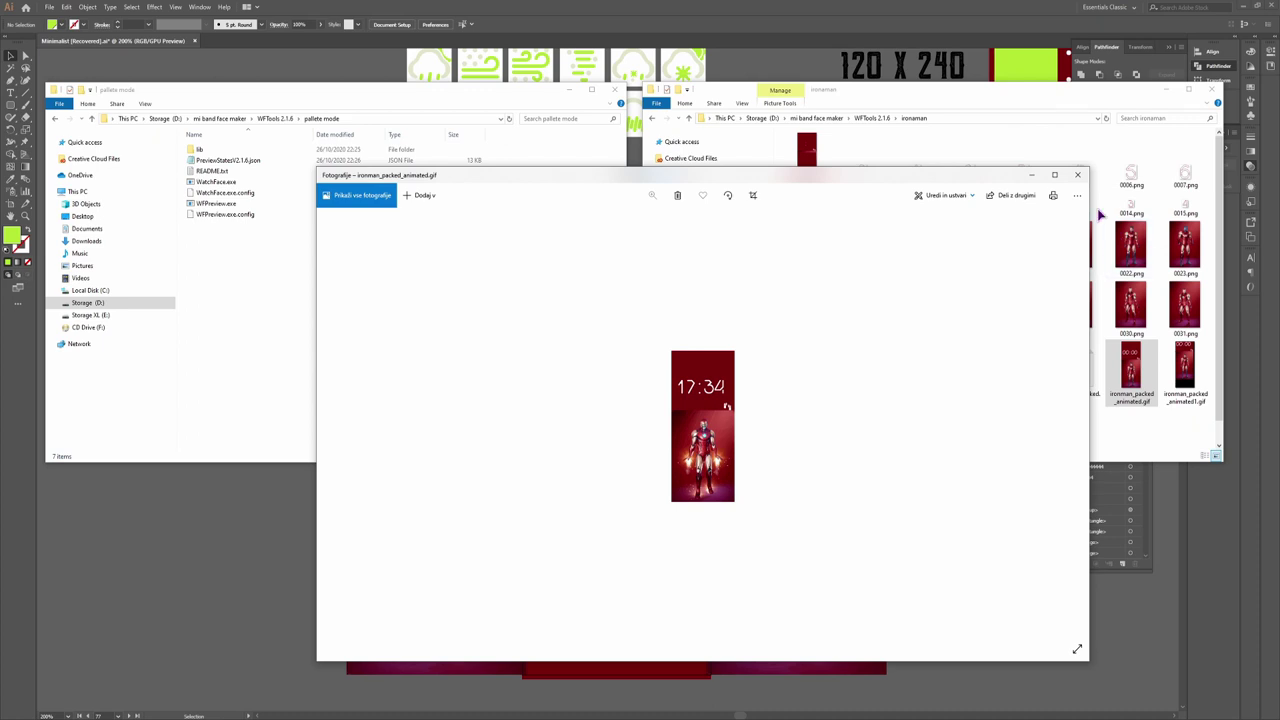
pyautogui.click(1078, 175)
pyautogui.click(1022, 375)
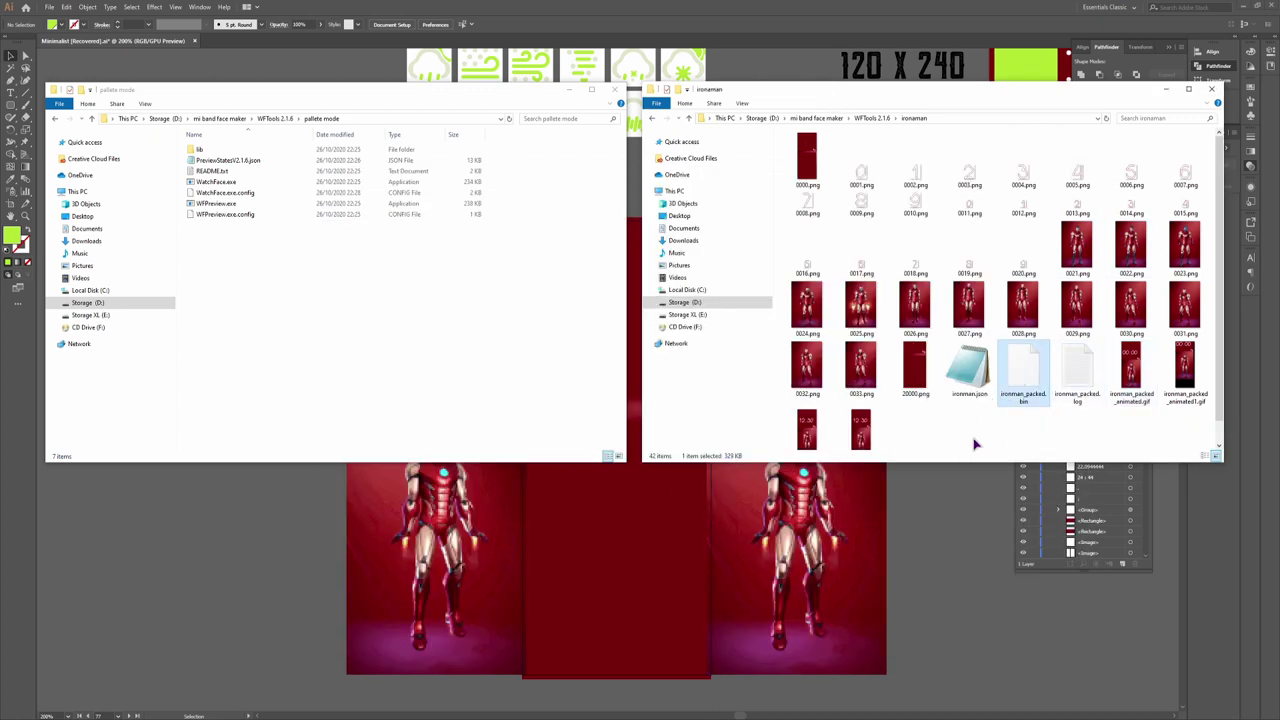
# Copy the Activity Steps block from the other watch face's JSON and paste it after the Time section in ironman.json
pyautogui.click(190, 715)
pyautogui.click(211, 696)
pyautogui.click(150, 687)
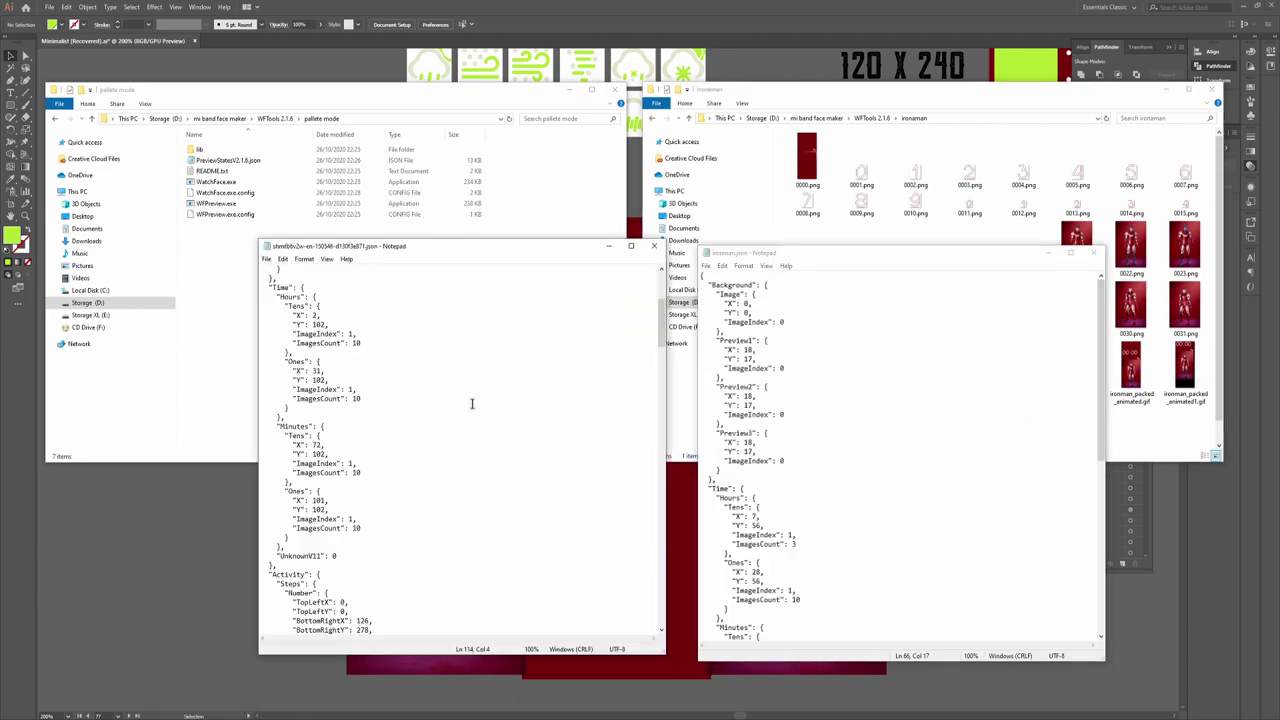
pyautogui.scroll(1, 473, 404)
pyautogui.scroll(-7, 437, 410)
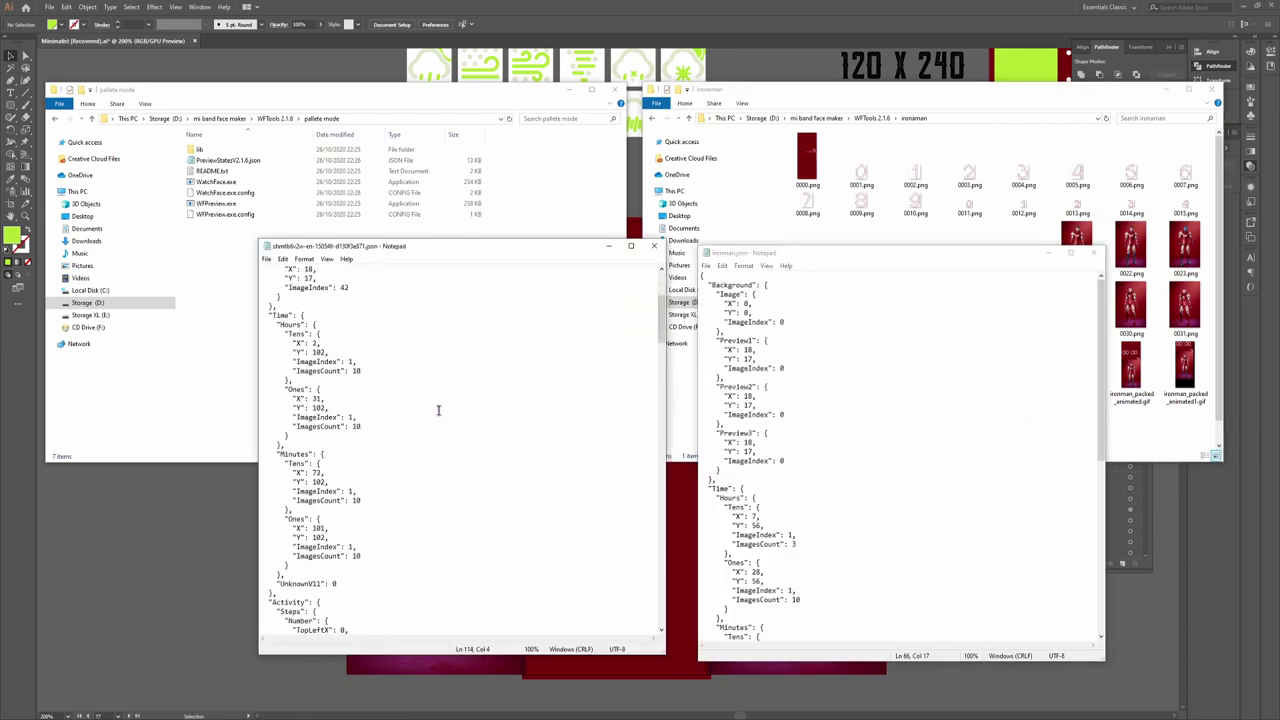
pyautogui.click(271, 401)
pyautogui.moveTo(271, 401); pyautogui.dragTo(288, 521)
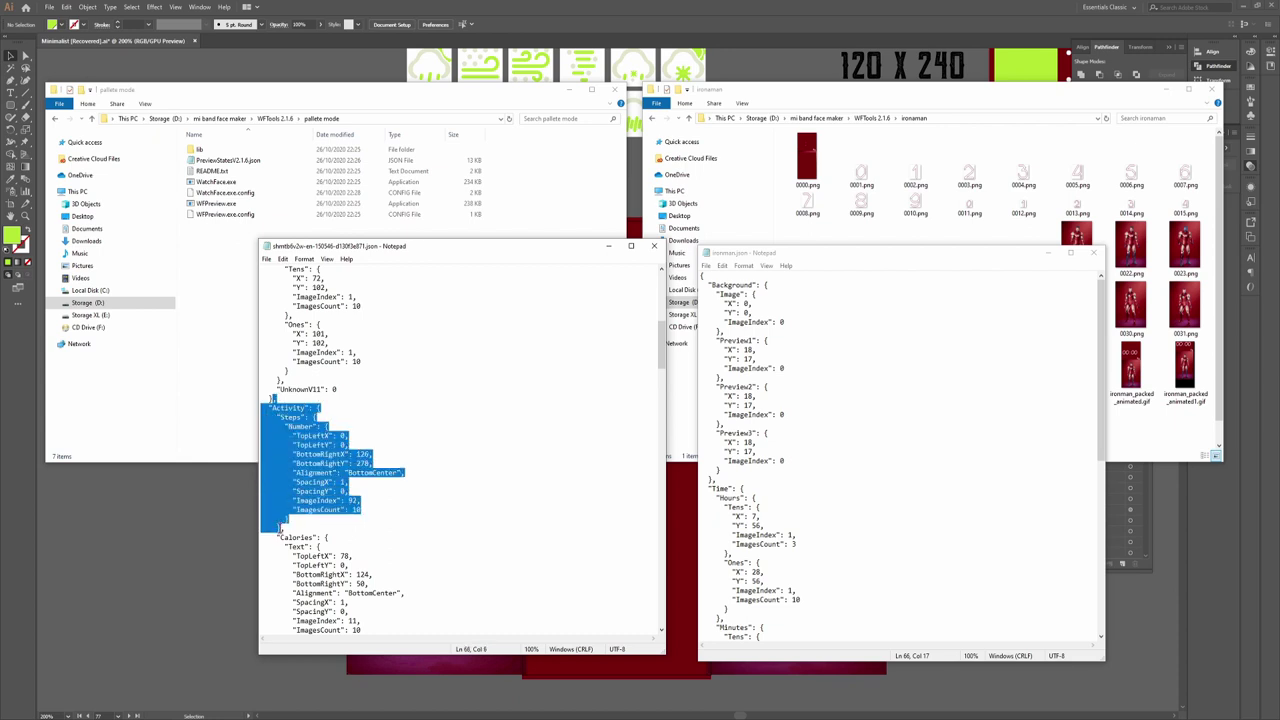
pyautogui.click(932, 449)
pyautogui.scroll(-7, 932, 449)
pyautogui.click(724, 573)
pyautogui.scroll(-2, 724, 573)
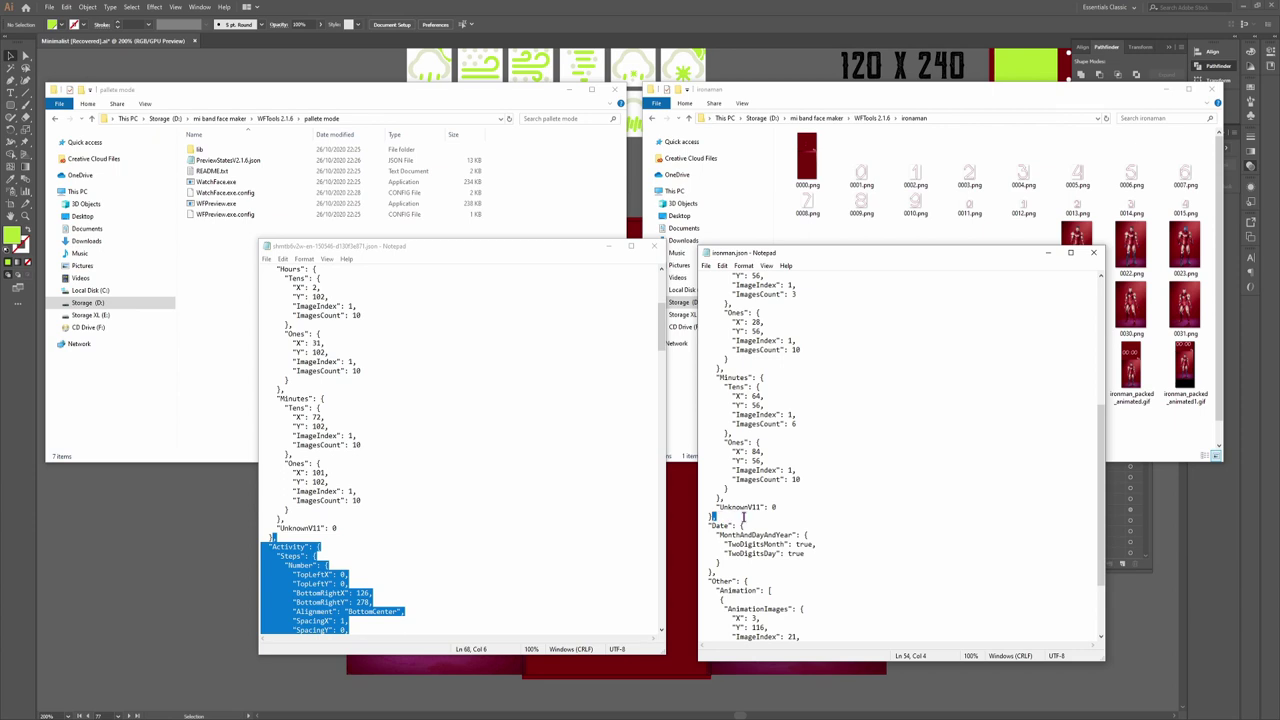
pyautogui.write(',   "Activity": {     "Steps": {       "Number": {         "TopLeftX": 0,         "TopLeftY": 0,         "BottomRightX": 126,         "BottomRightY": 278,         "Alignment": "BottomCenter",         "SpacingX": 1,         "SpacingY": 0,         "ImageIndex": 92,         "ImagesCount": 10       }     }')
# Copy the UnknownV7 line with its closing braces from the reference JSON and paste it after the Steps block in ironman.json
pyautogui.scroll(-15, 463, 531)
pyautogui.moveTo(282, 537); pyautogui.dragTo(355, 556)
pyautogui.hotkey('ctrl', 'c')
pyautogui.scroll(-2, 765, 572)
pyautogui.click(765, 572)
pyautogui.hotkey('ctrl', 'v')
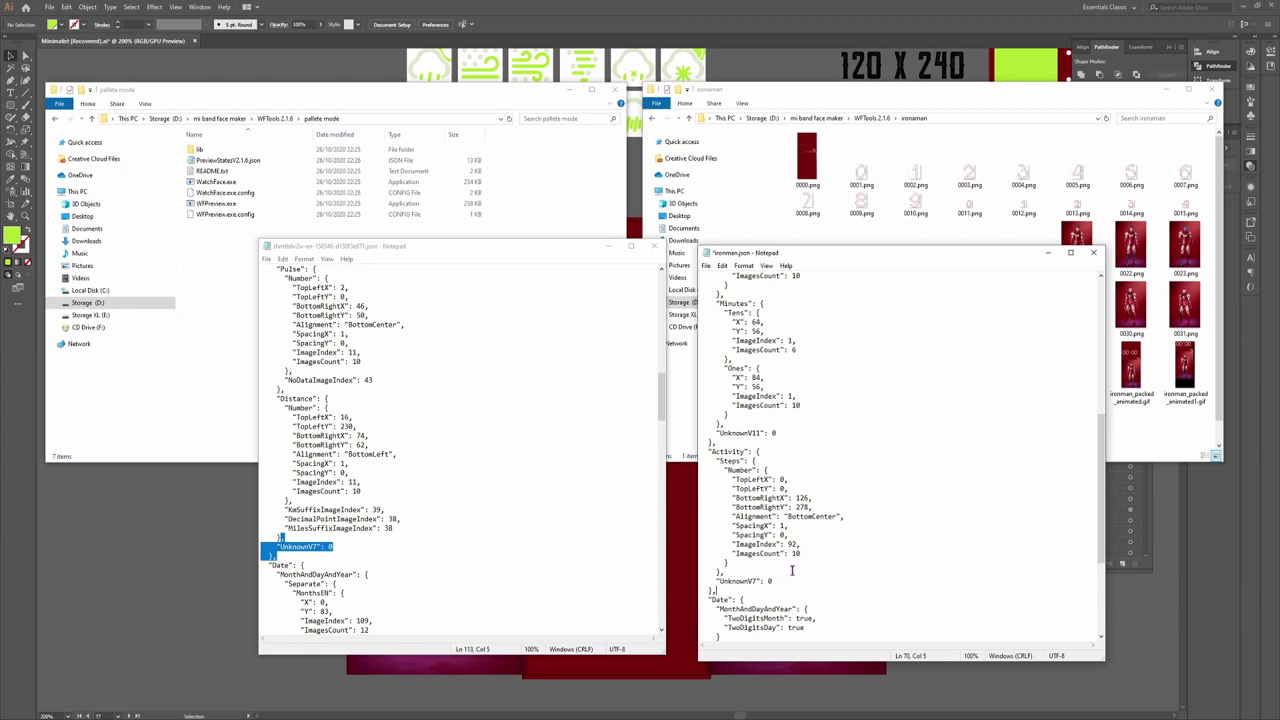
# Set the Steps number's ImageIndex to 11 and its Alignment to CenterRight
pyautogui.scroll(2, 792, 571)
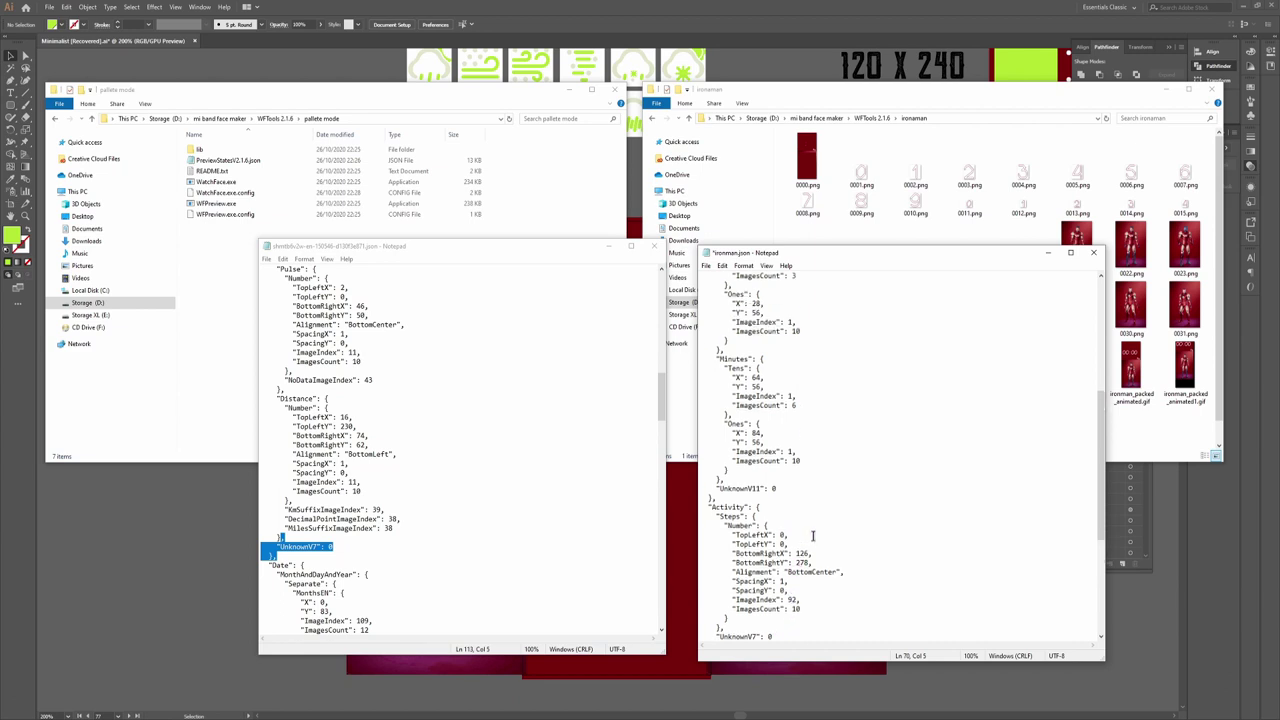
pyautogui.moveTo(960, 253); pyautogui.dragTo(993, 279)
pyautogui.doubleClick(828, 621)
pyautogui.write('11')
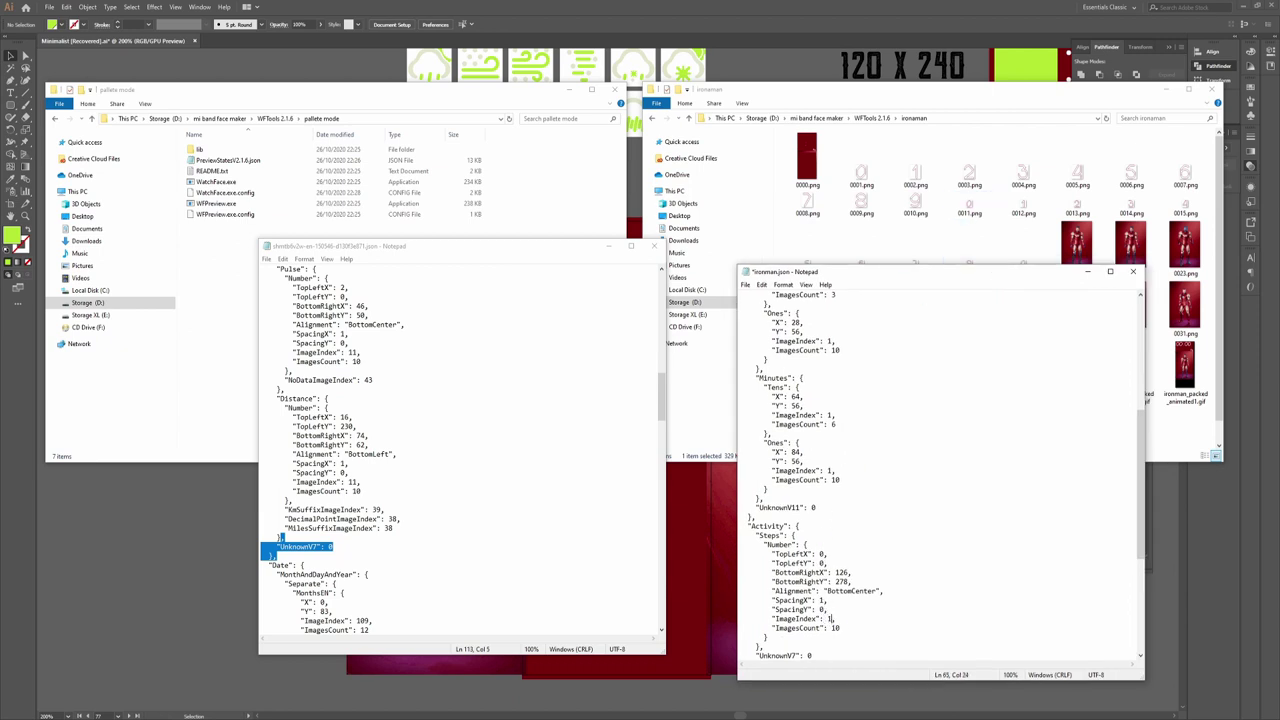
pyautogui.doubleClick(845, 591)
pyautogui.write('Center')
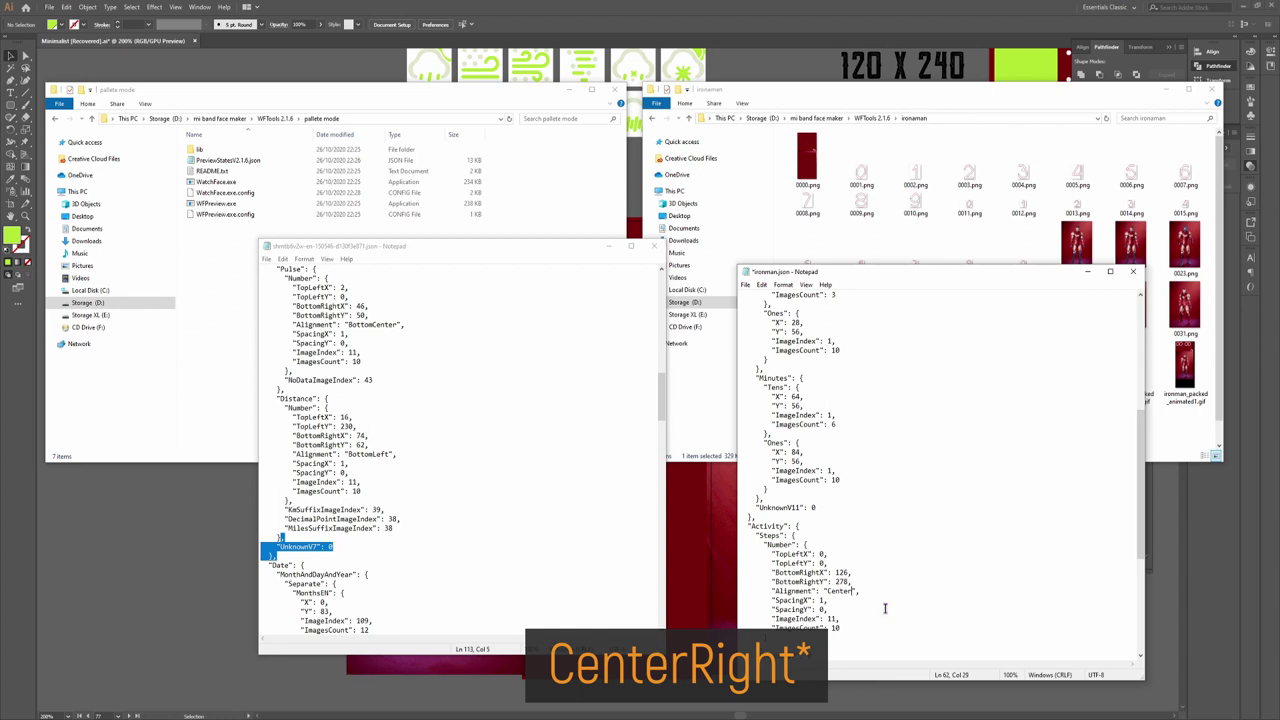
pyautogui.write('Right')
# Return to the artwork and stretch the yellow rectangle to about 47 x 101.5 px, from the artboard's top-left corner to the steps box
pyautogui.click(1165, 530)
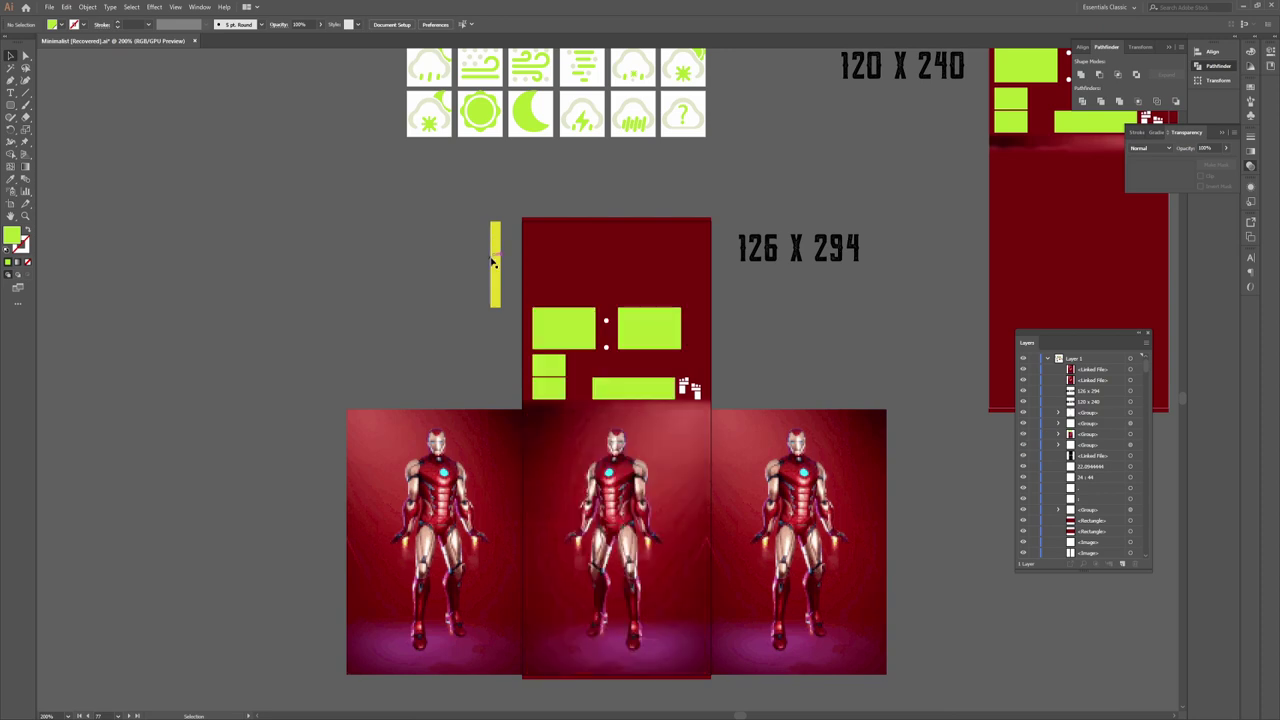
pyautogui.scroll(4, 566, 260)
pyautogui.moveTo(297, 214); pyautogui.dragTo(426, 198)
pyautogui.scroll(-2, 426, 455)
pyautogui.moveTo(426, 455); pyautogui.dragTo(549, 597)
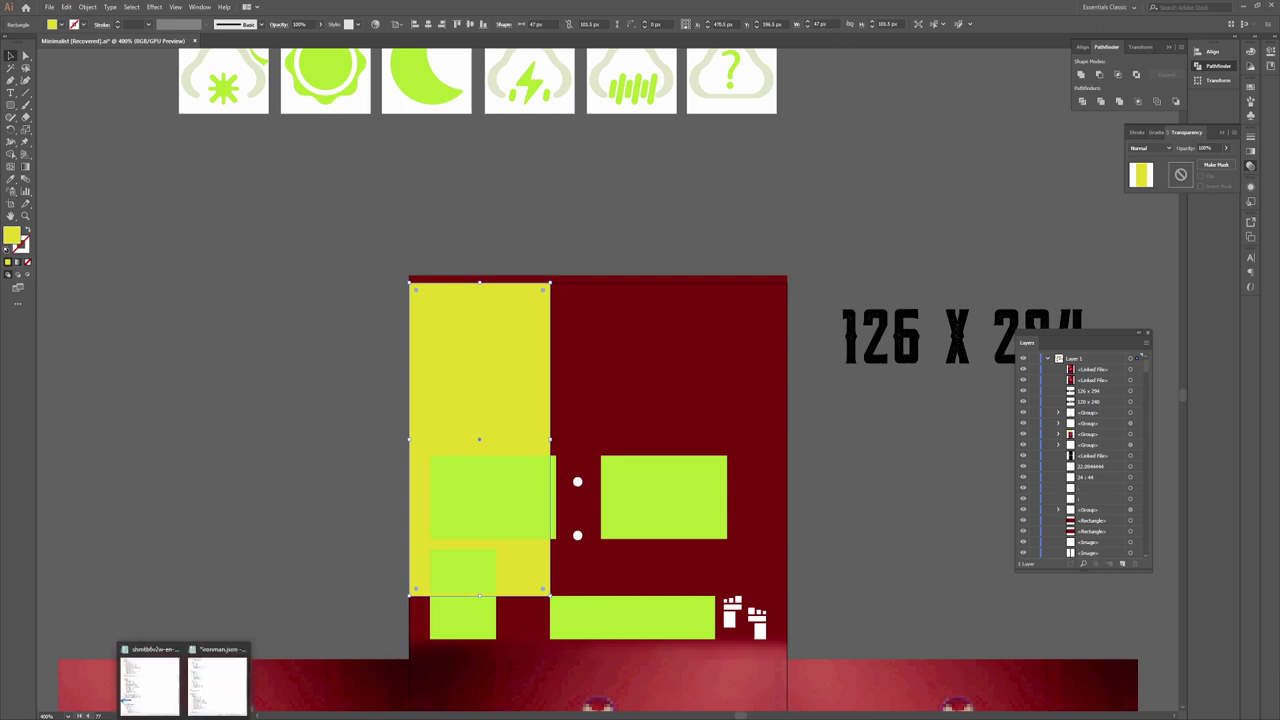
# Set the Steps number's TopLeftX to 47 and TopLeftY to 101 in ironman.json
pyautogui.click(218, 692)
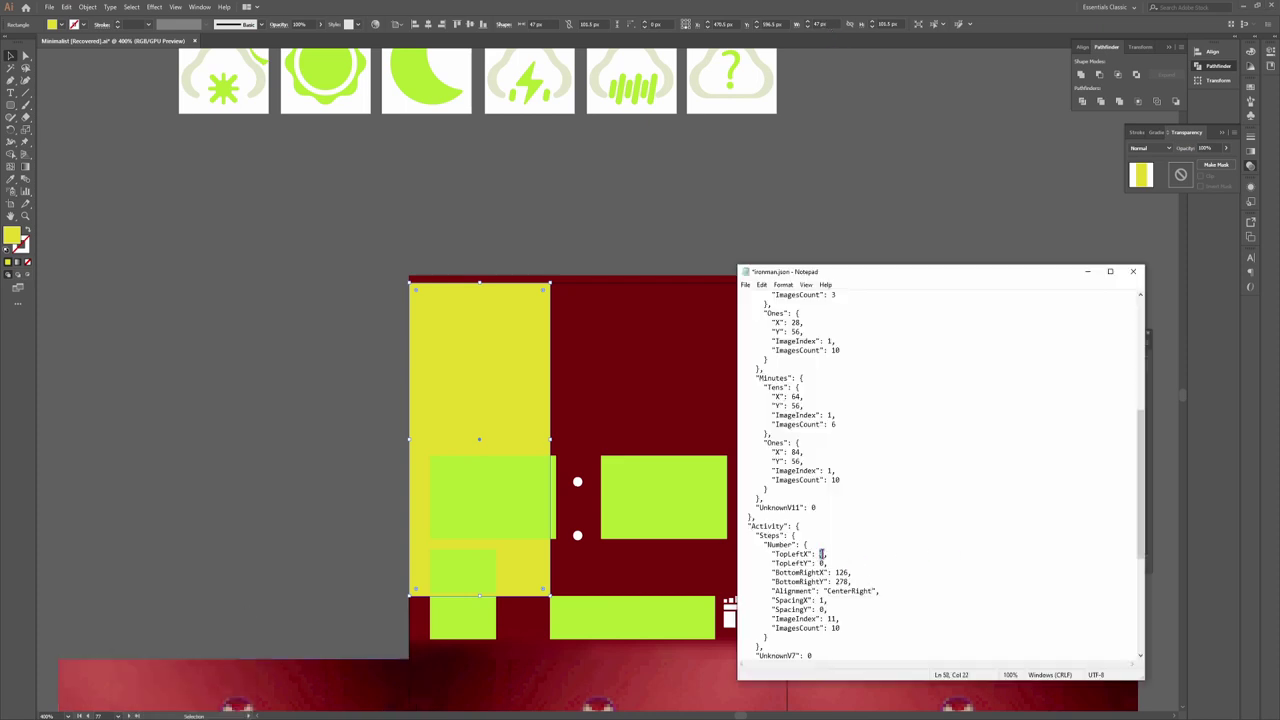
pyautogui.write('44')
pyautogui.write('105')
# Extend the yellow rectangle to the steps box's bottom-right corner and set the Steps BottomRightX to 102 and BottomRightY to 115
pyautogui.click(272, 526)
pyautogui.moveTo(550, 596); pyautogui.dragTo(716, 638)
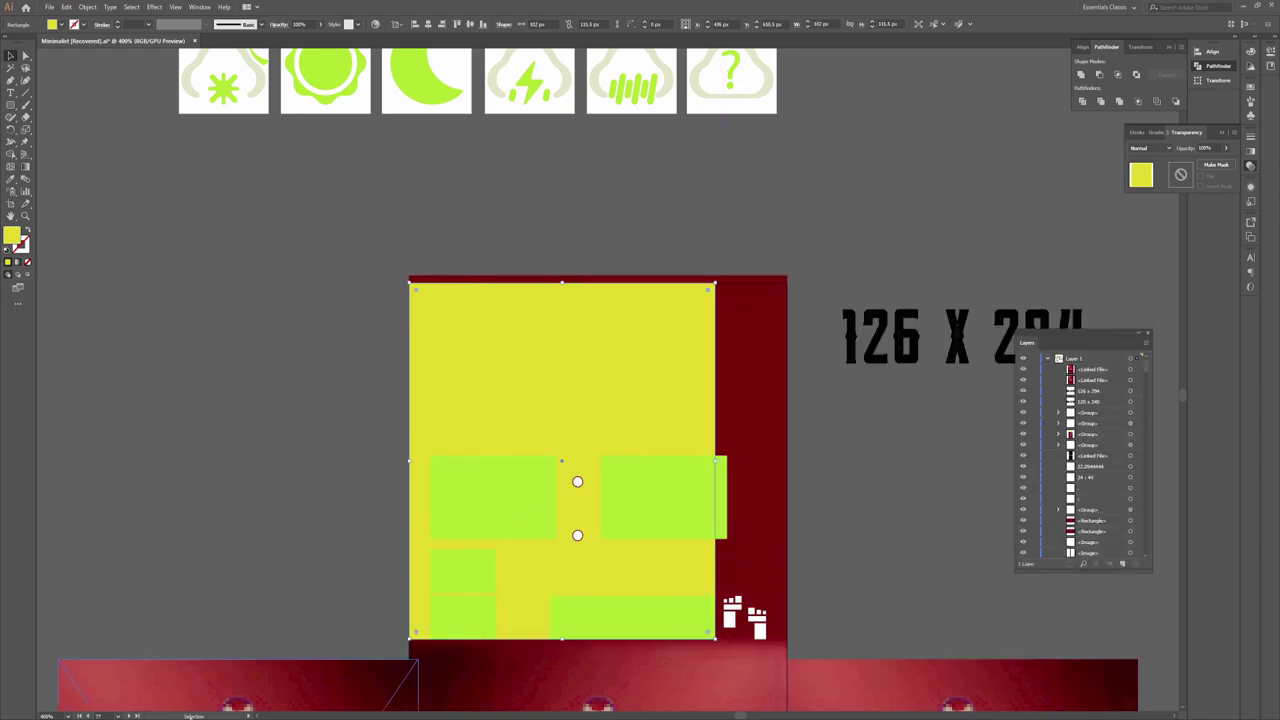
pyautogui.moveTo(187, 718)
pyautogui.click(168, 692)
pyautogui.write('2,')
pyautogui.doubleClick(840, 580)
pyautogui.write('115')
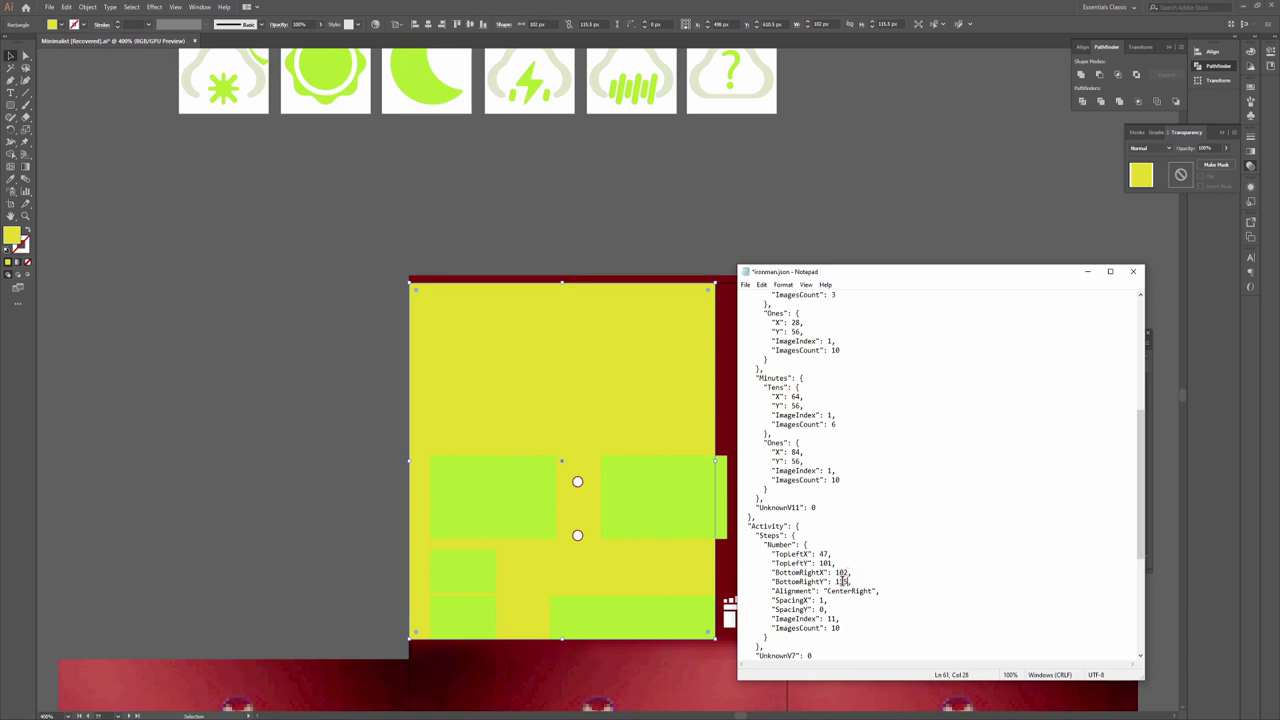
# Move the enlarged yellow measuring rectangle off the 126 x 294 artwork into the empty area beside it
pyautogui.scroll(-3, 875, 612)
pyautogui.click(578, 394)
pyautogui.moveTo(486, 369); pyautogui.dragTo(172, 343)
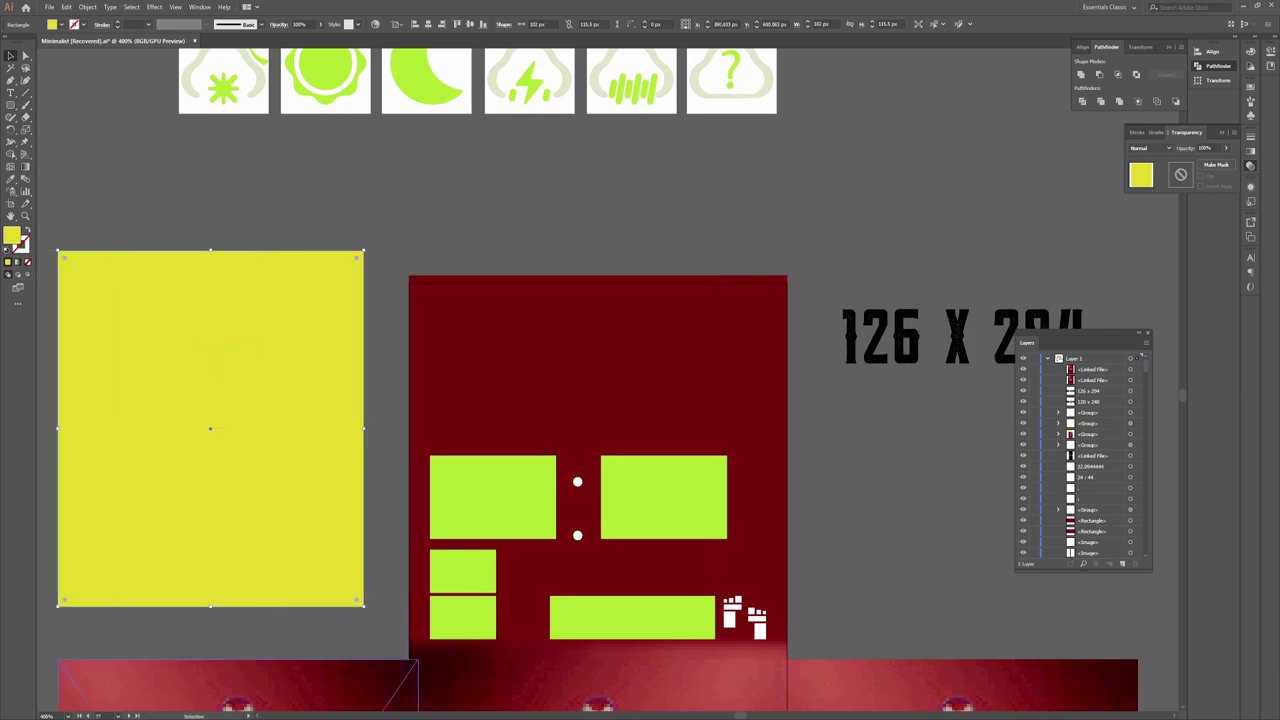
# Repack ironman.json with WatchFace.exe from the pallete mode folder and preview ironman_packed_animated.gif
pyautogui.click(48, 688)
pyautogui.click(97, 718)
pyautogui.click(145, 688)
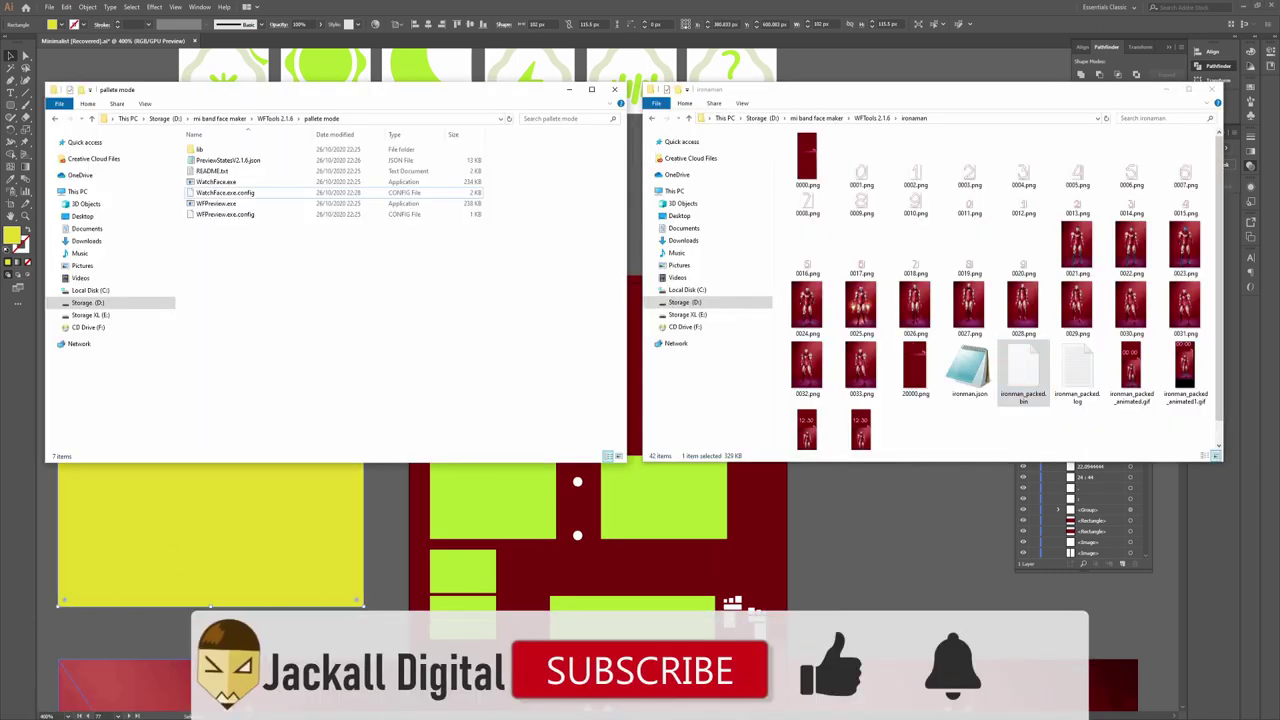
pyautogui.moveTo(969, 370); pyautogui.dragTo(214, 184)
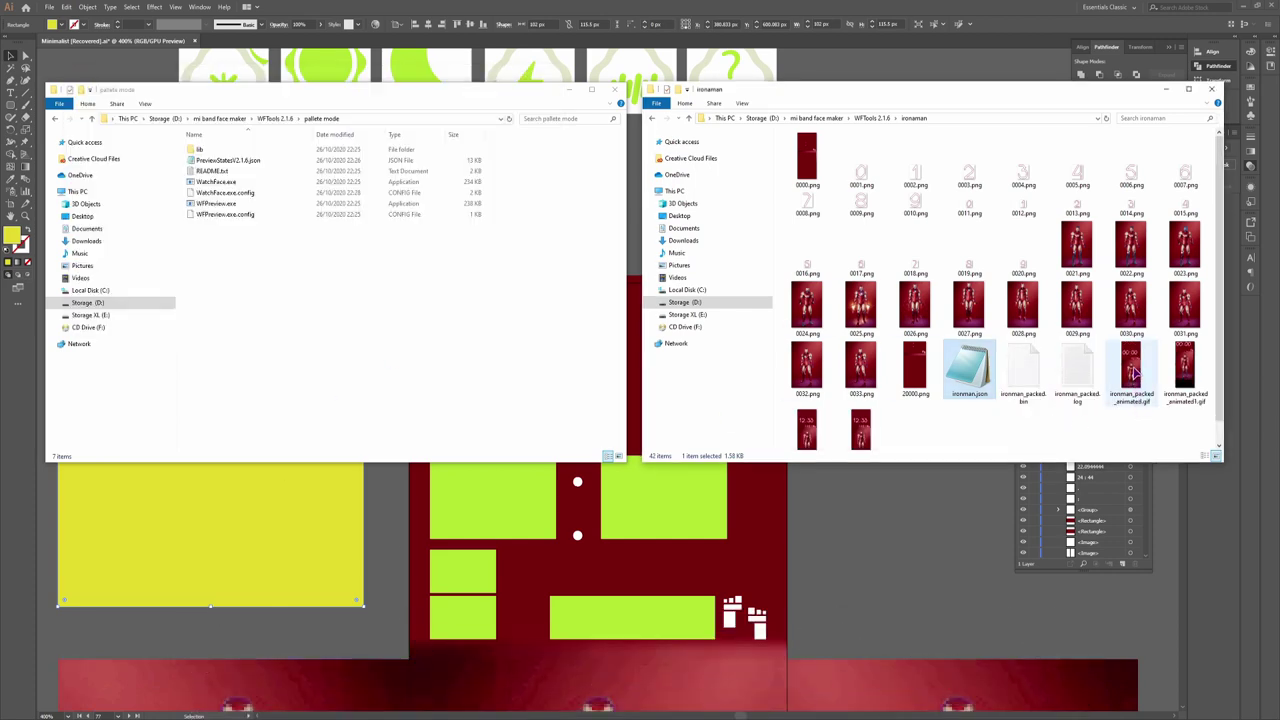
pyautogui.doubleClick(1131, 370)
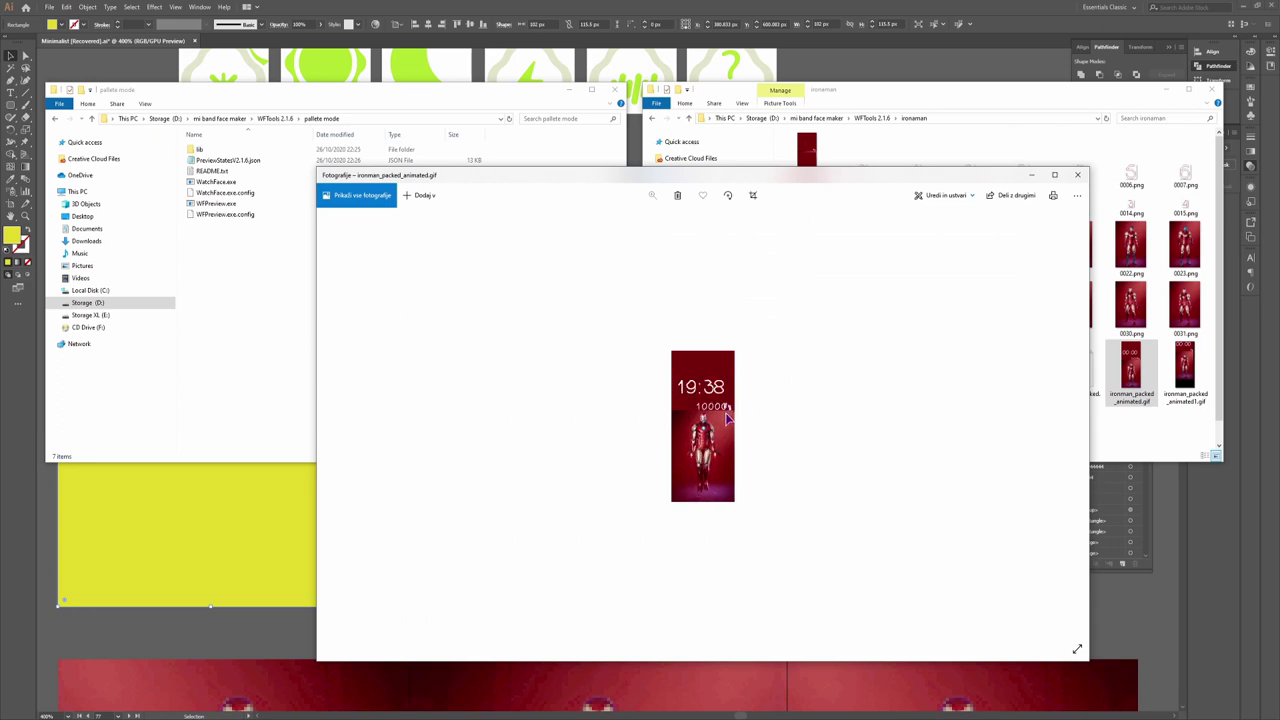
pyautogui.press('Escape')
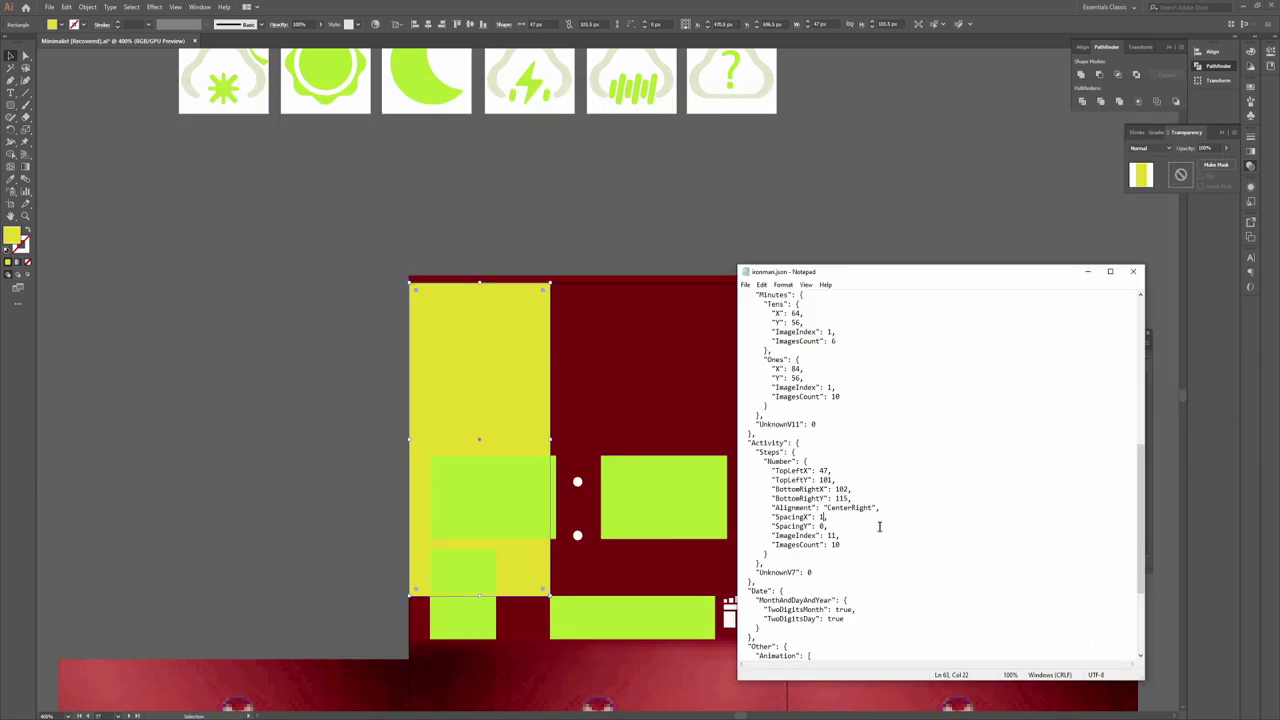
# Set the Steps number's SpacingX to 0 in ironman.json, save it and check the repacked animated preview
pyautogui.press('BackSpace')
pyautogui.hotkey('ctrl', 's')
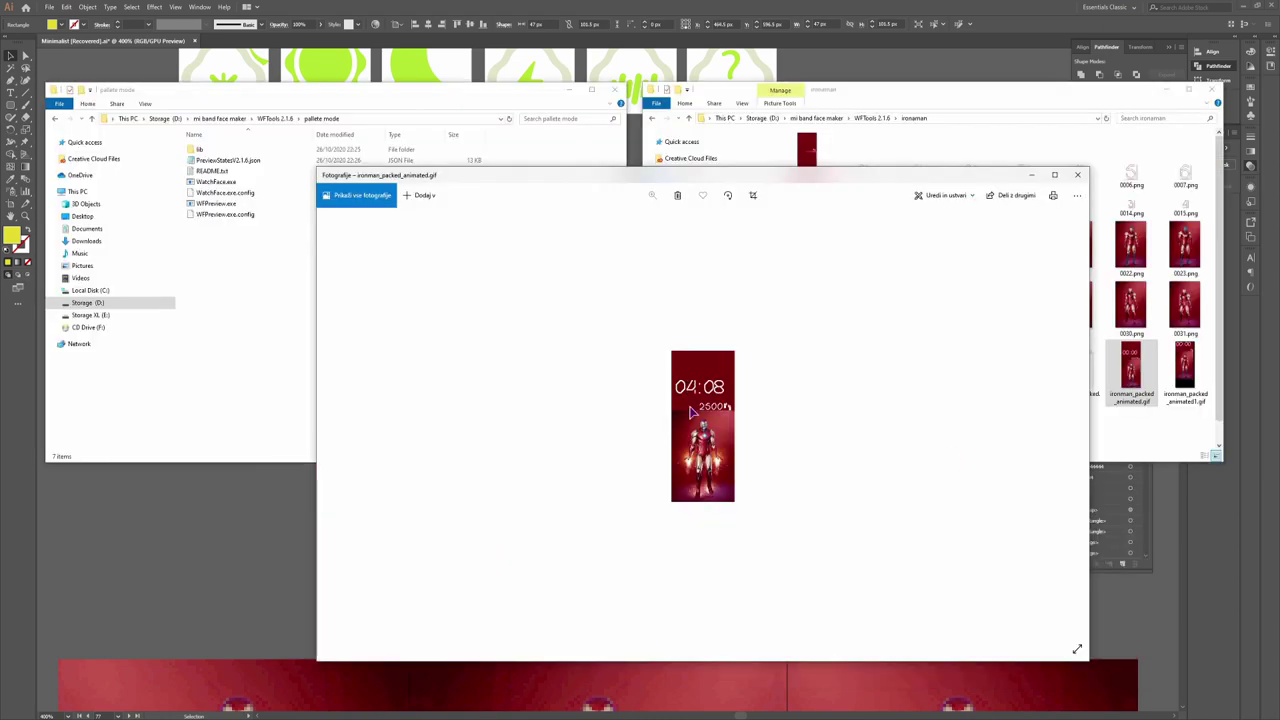
pyautogui.click(1077, 175)
# Set the Steps number's TopLeftX to 44 and BottomRightX to 99, and check the repacked animated preview
pyautogui.click(380, 293)
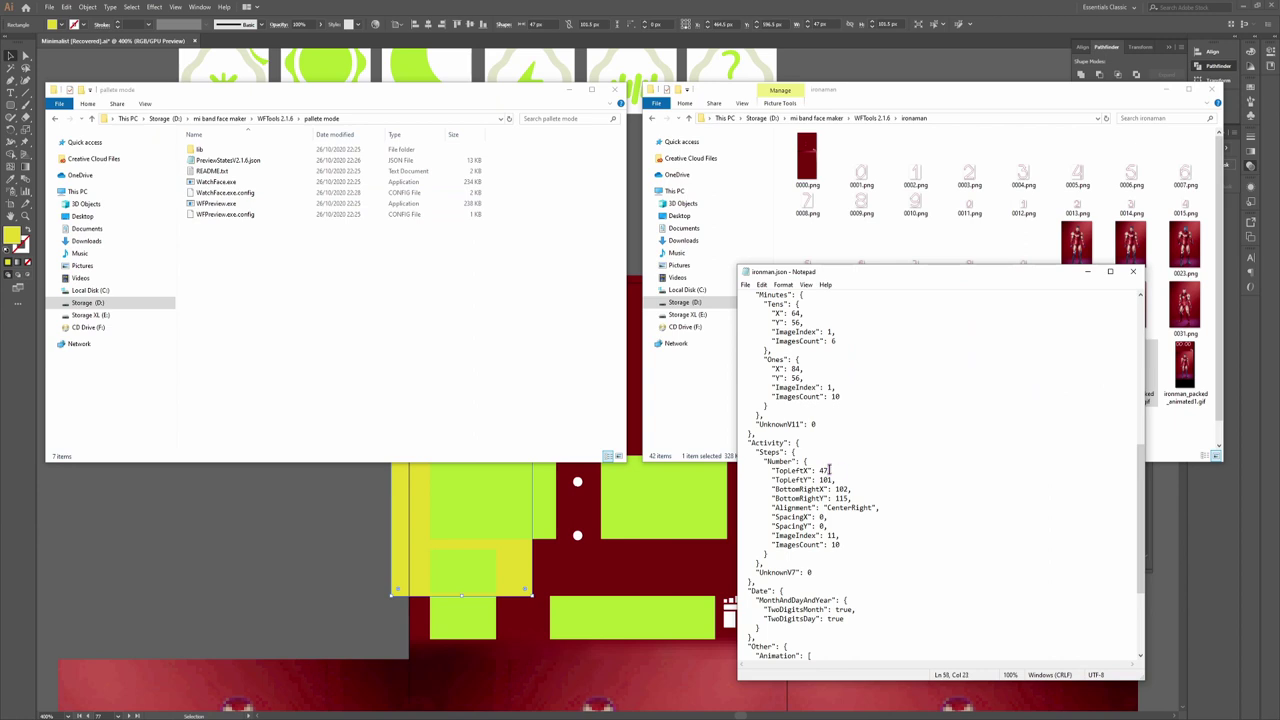
pyautogui.press('BackSpace')
pyautogui.moveTo(835, 489); pyautogui.dragTo(842, 489)
pyautogui.doubleClick(1131, 376)
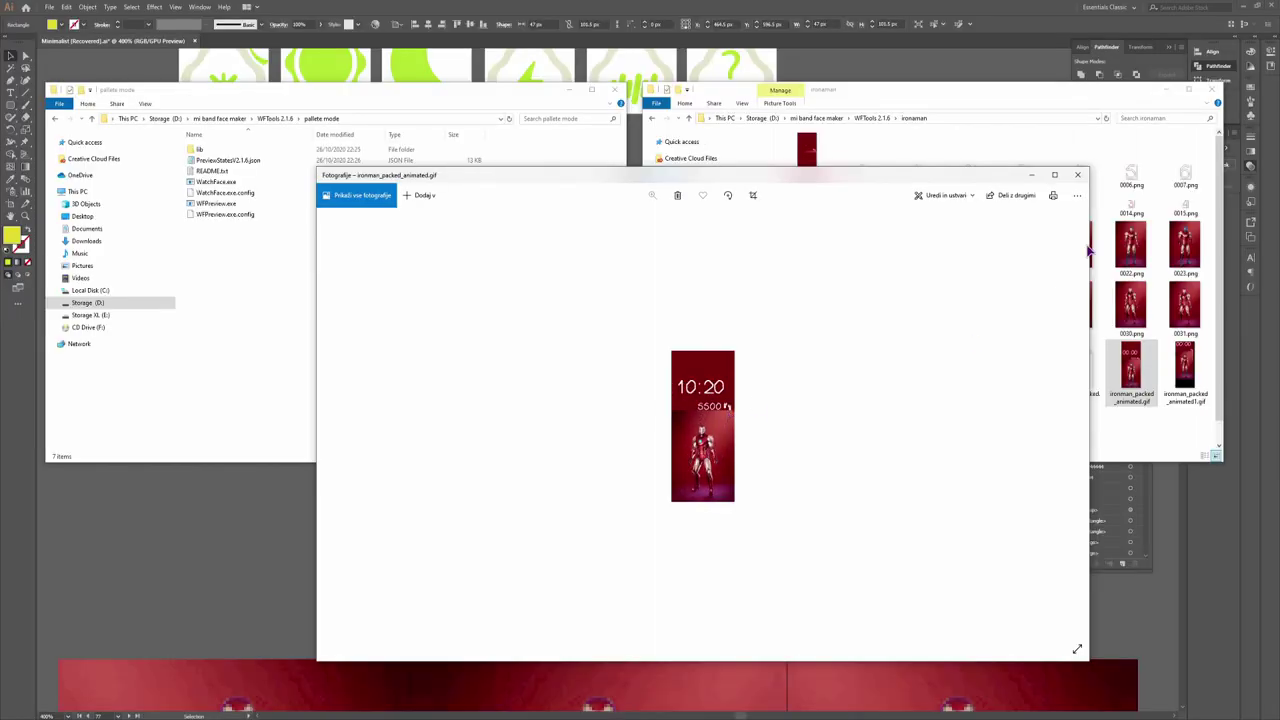
pyautogui.click(1078, 176)
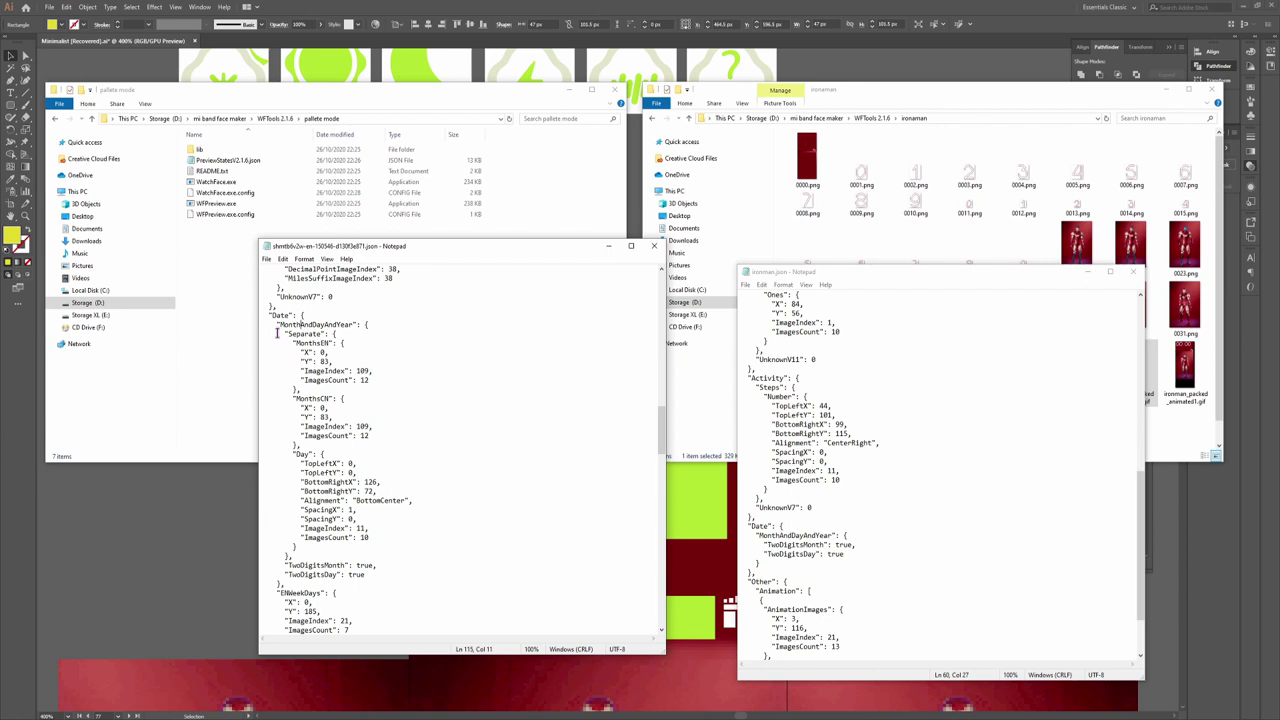
# Examine the Separate, MonthsEN, MonthsCN, Day and ENWeekDays entries in the reference watch face JSON's Date section
pyautogui.moveTo(283, 333); pyautogui.dragTo(315, 389)
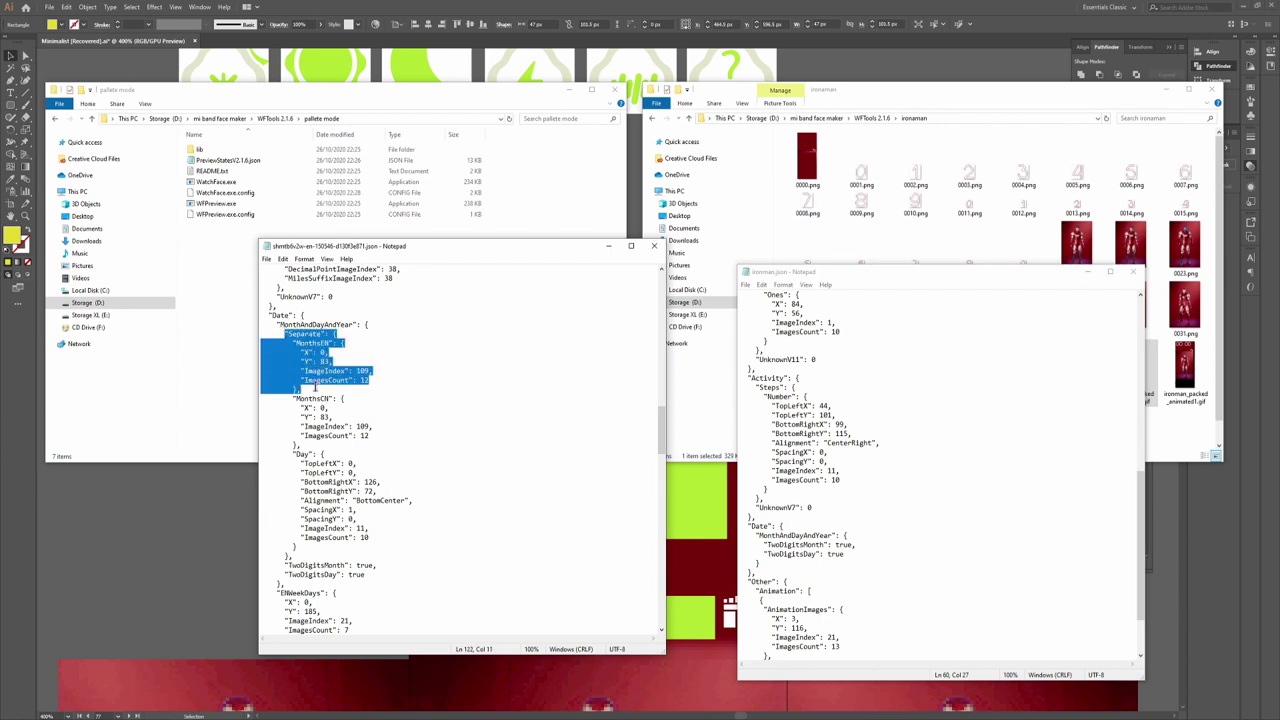
pyautogui.click(350, 408)
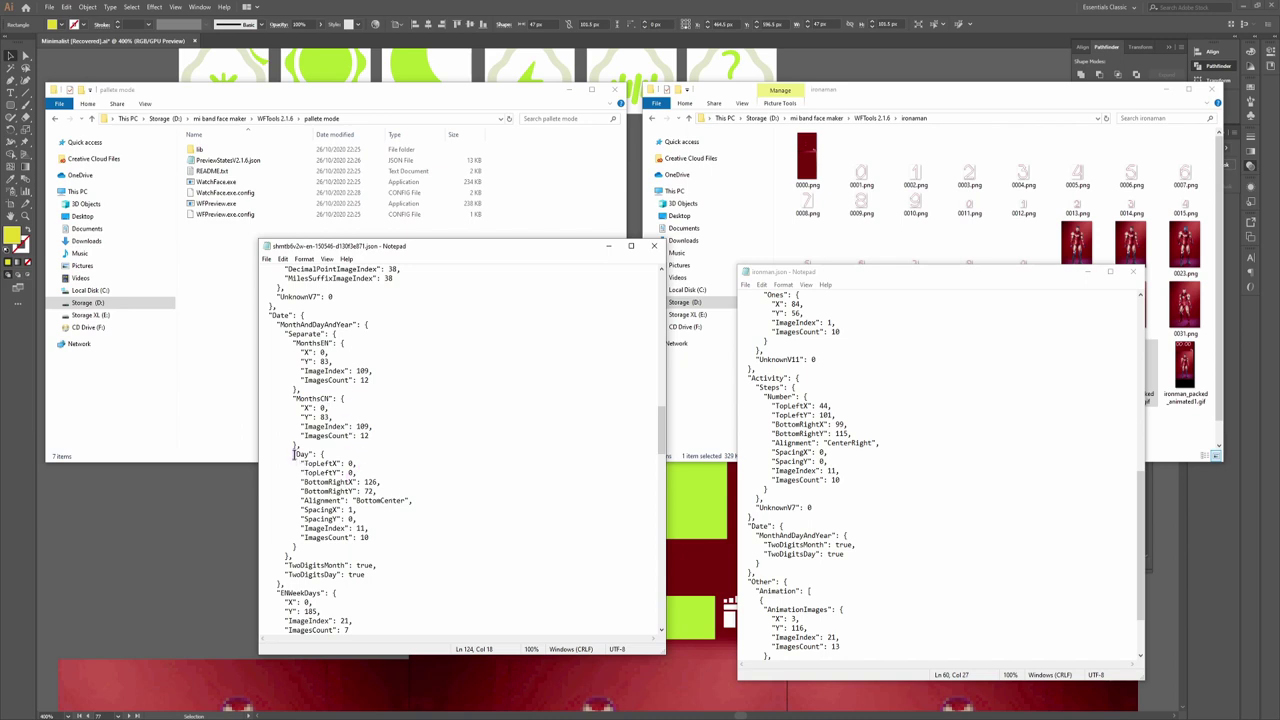
pyautogui.scroll(-1, 294, 455)
pyautogui.moveTo(278, 565); pyautogui.dragTo(350, 603)
pyautogui.click(376, 582)
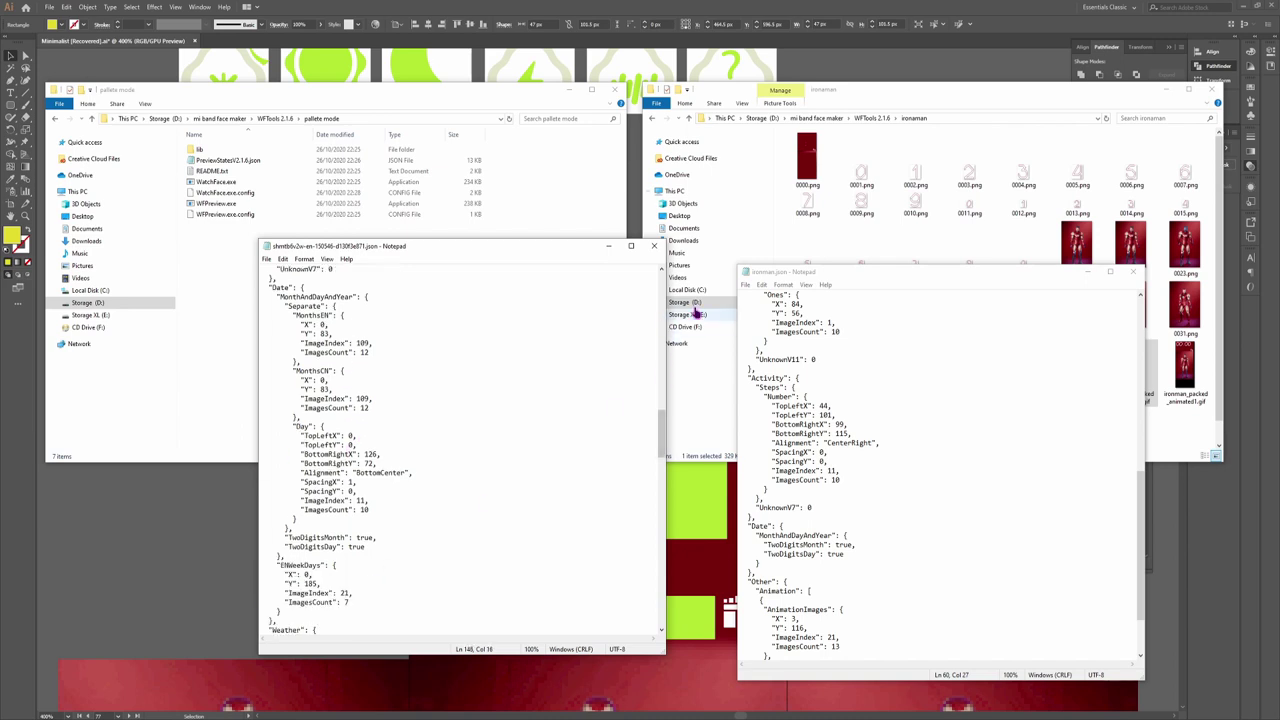
# Open the Date section of the blue_pipgirl JSON as a template and bring its folder window back to WFTools 2.1.6
pyautogui.click(862, 240)
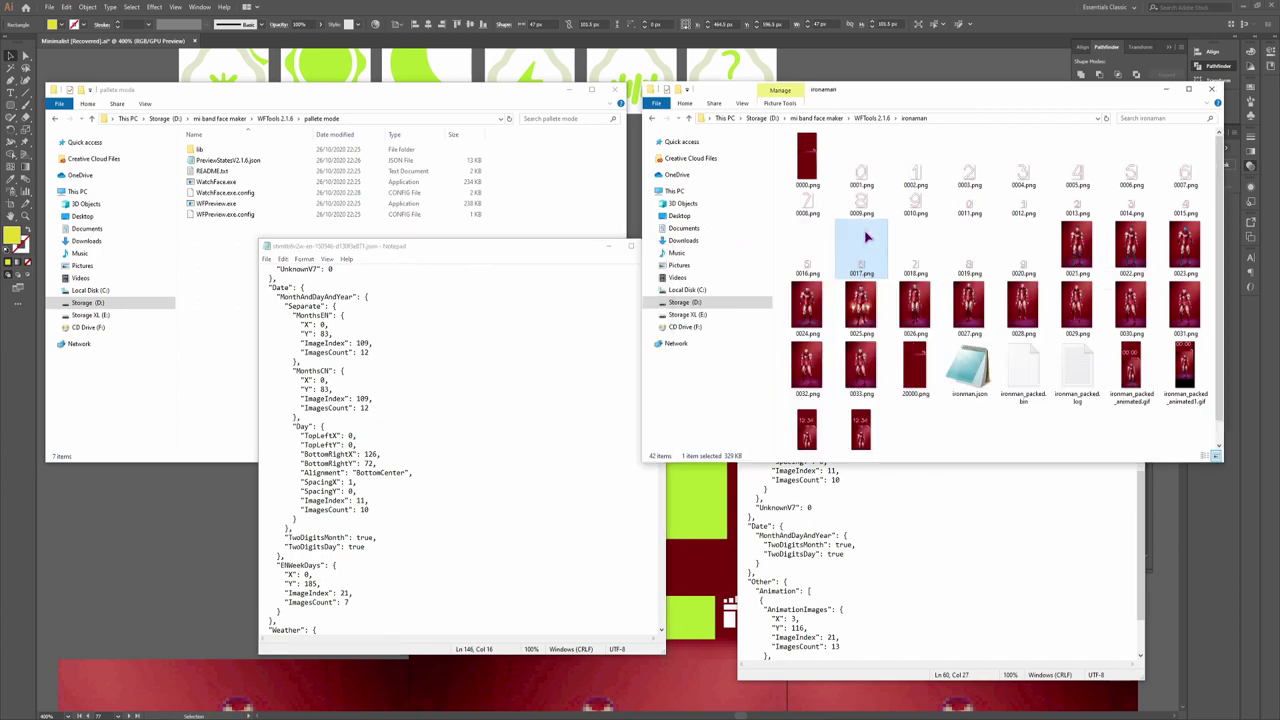
pyautogui.click(436, 234)
pyautogui.scroll(-1, 366, 390)
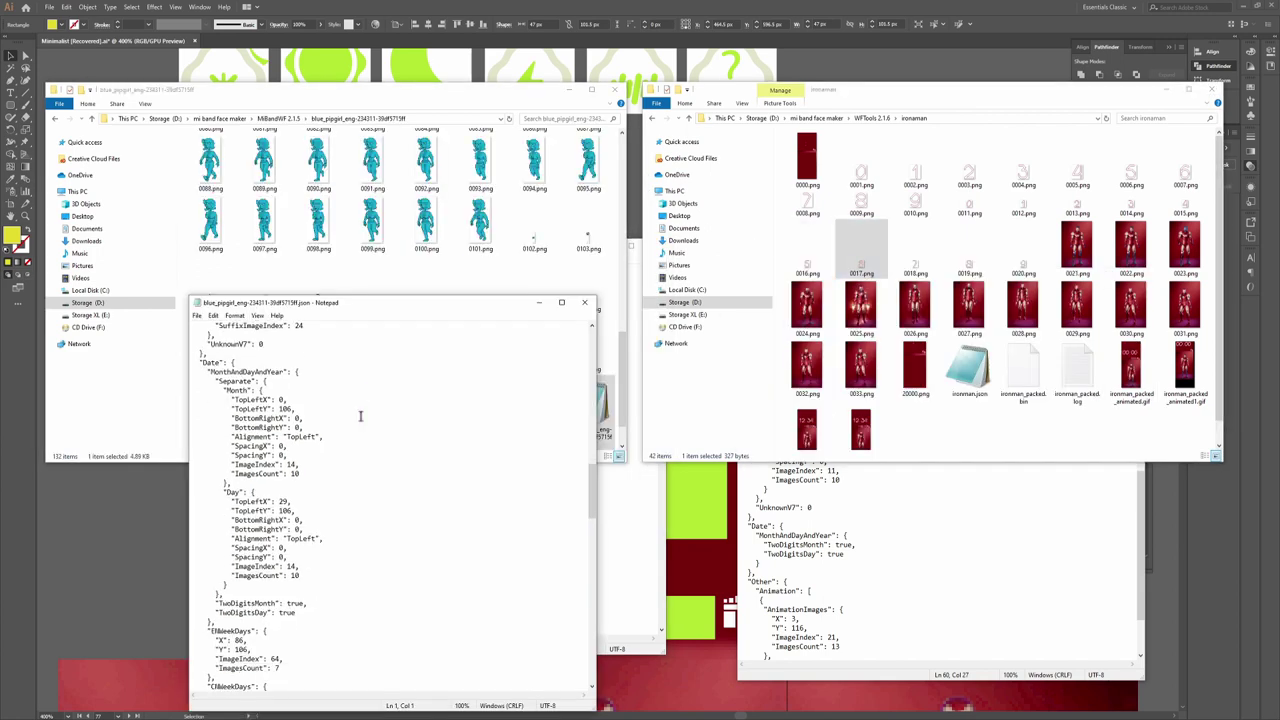
pyautogui.click(372, 218)
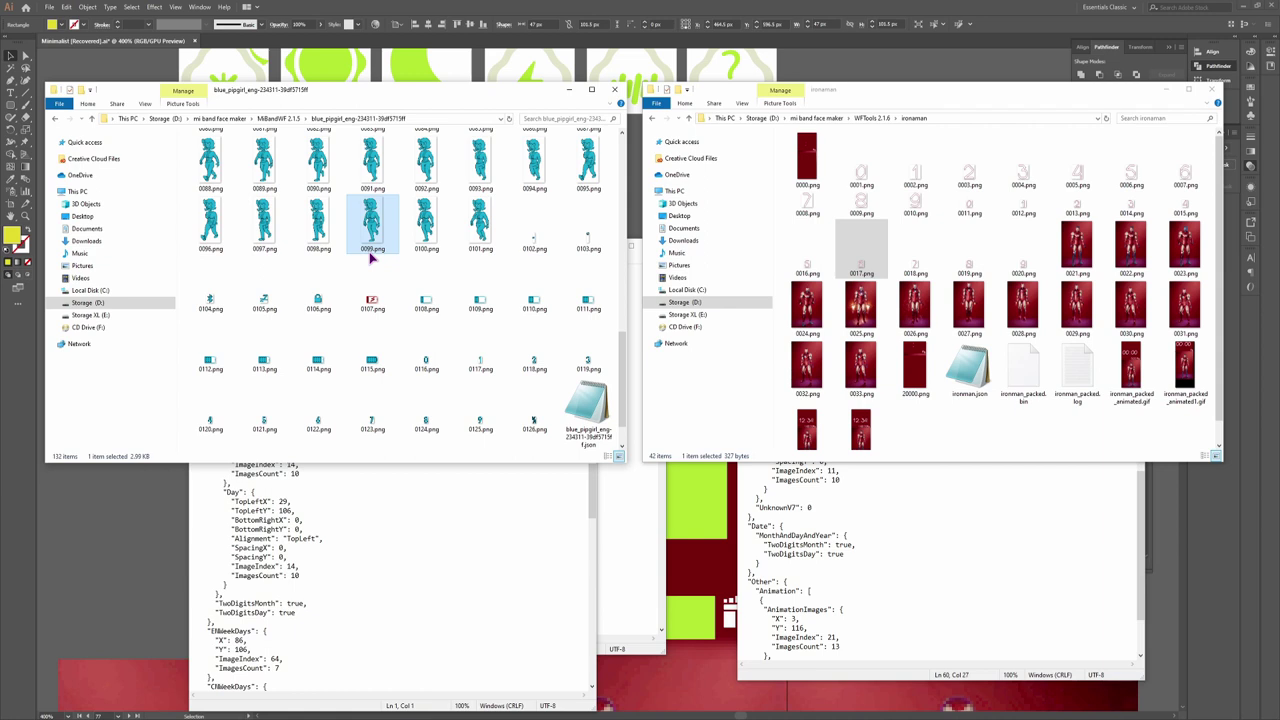
pyautogui.hotkey('alt', 'Up')
pyautogui.hotkey('alt', 'Up')
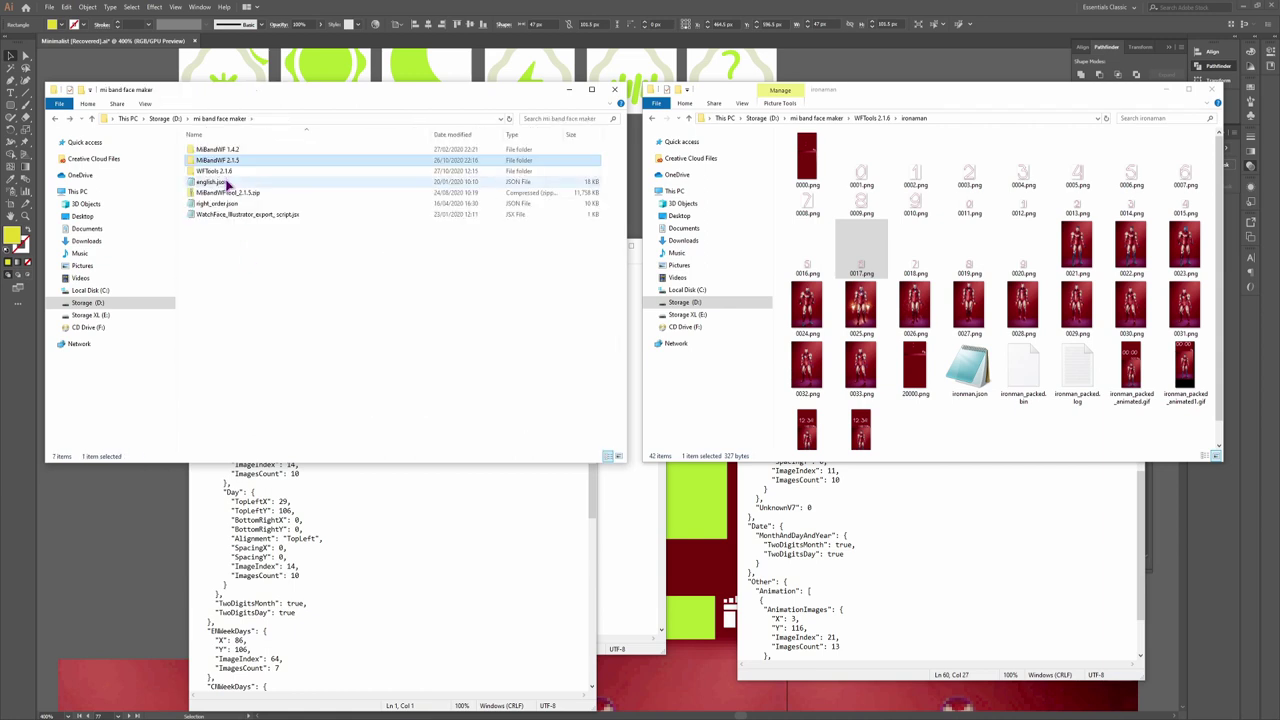
pyautogui.doubleClick(212, 161)
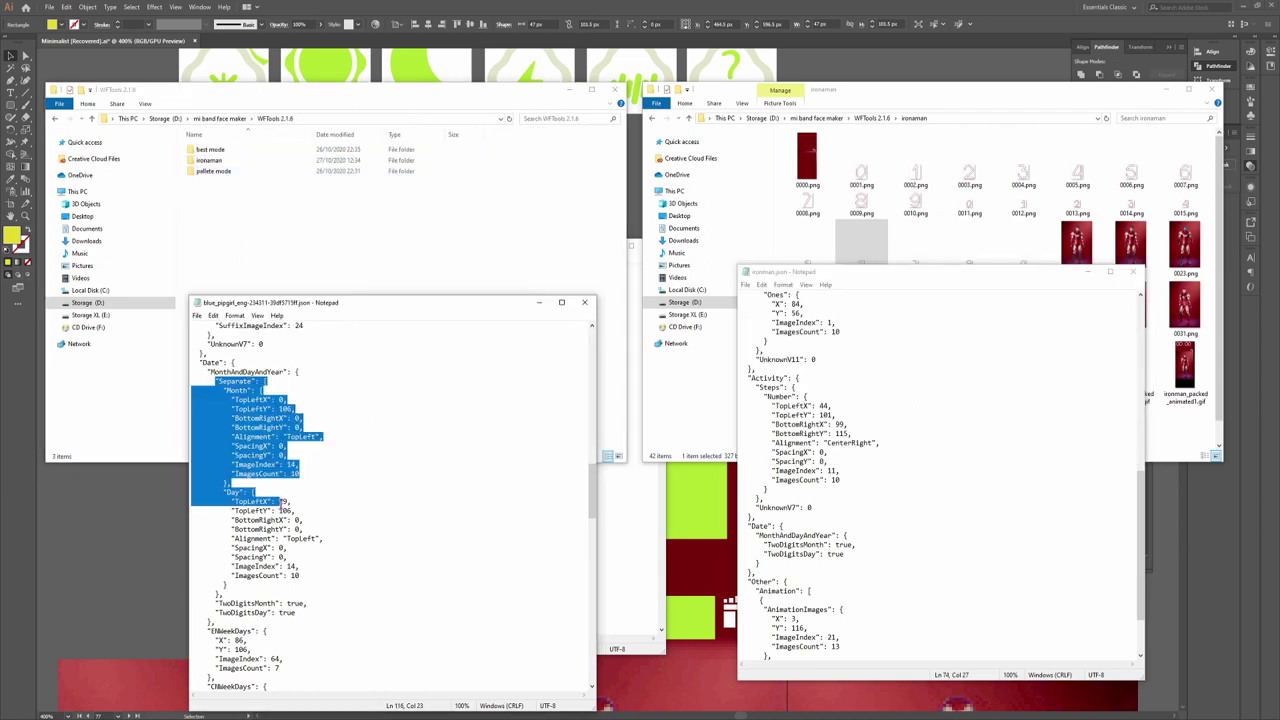
# Copy the Separate block with Month and Day from the blue_pipgirl JSON into MonthAndDayAndYear in ironman.json and fix its indentation
pyautogui.moveTo(284, 501); pyautogui.dragTo(822, 545)
pyautogui.hotkey('ctrl', 'c')
pyautogui.click(783, 527)
pyautogui.click(850, 536)
pyautogui.press('Return')
pyautogui.hotkey('ctrl', 'v')
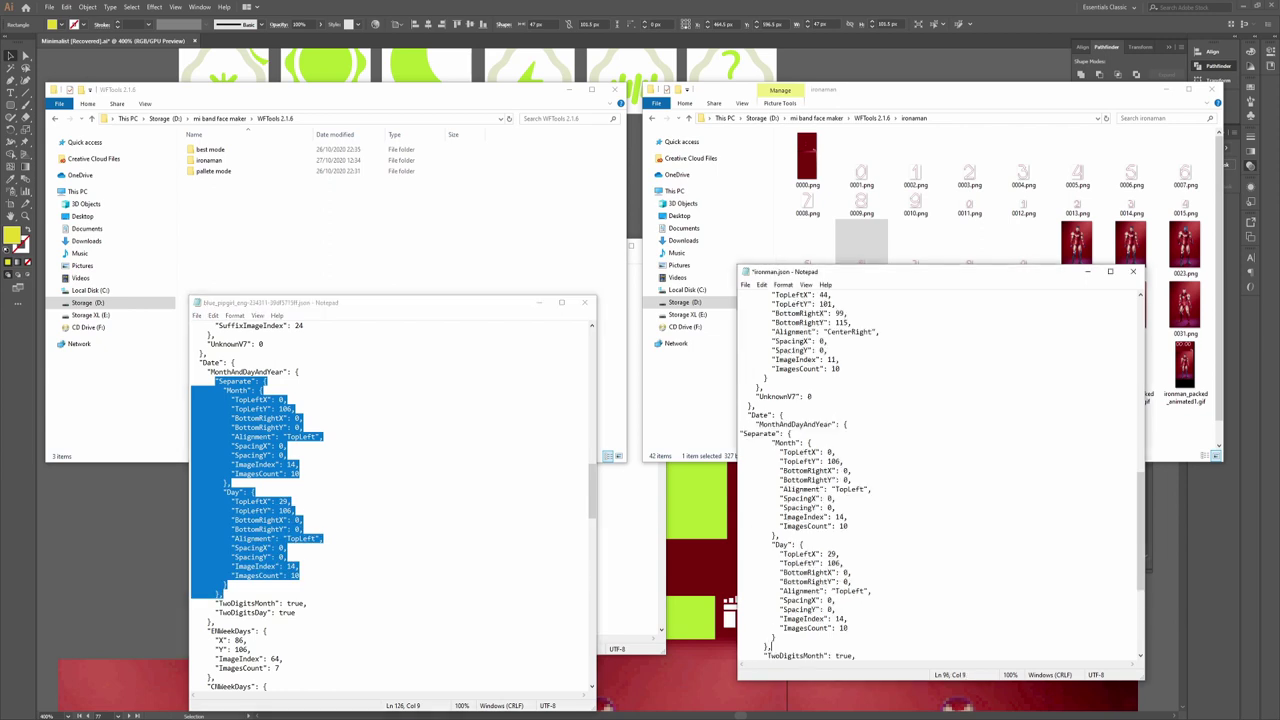
pyautogui.click(742, 433)
pyautogui.scroll(-1, 856, 445)
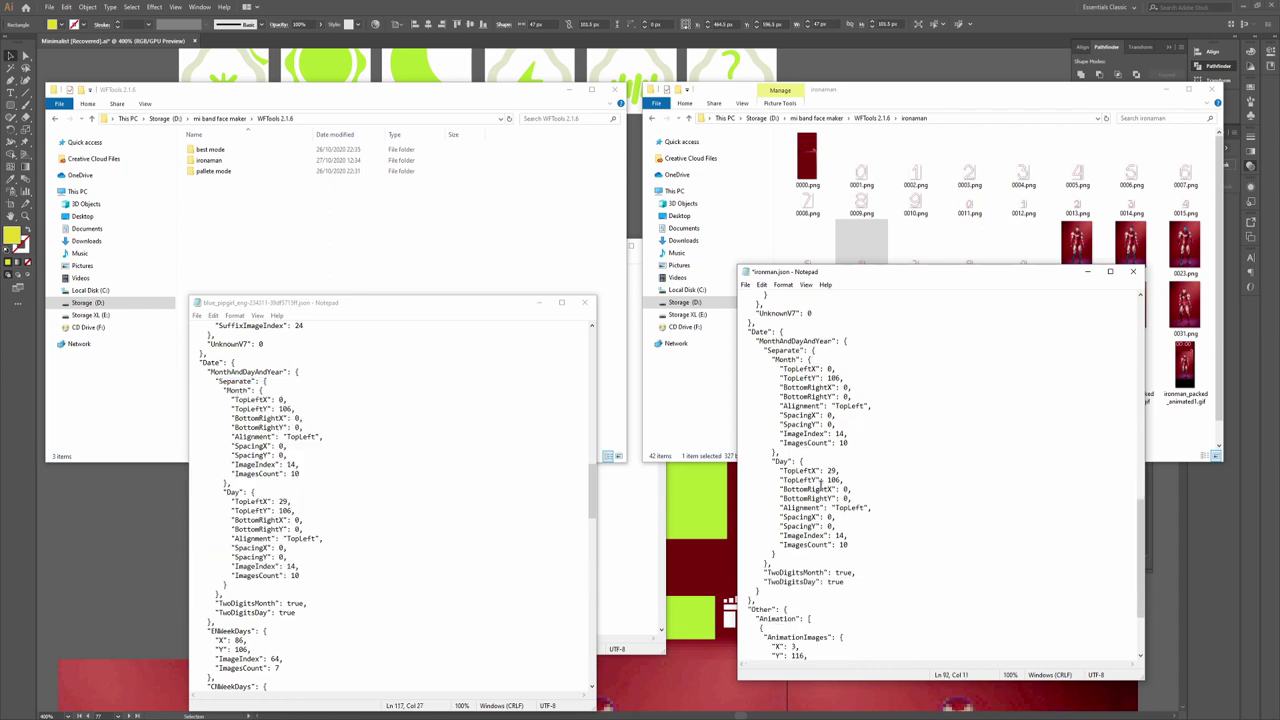
# Set ImageIndex to 11 for both the Month and Day entries of the pasted Separate block
pyautogui.scroll(1, 821, 482)
pyautogui.scroll(2, 843, 435)
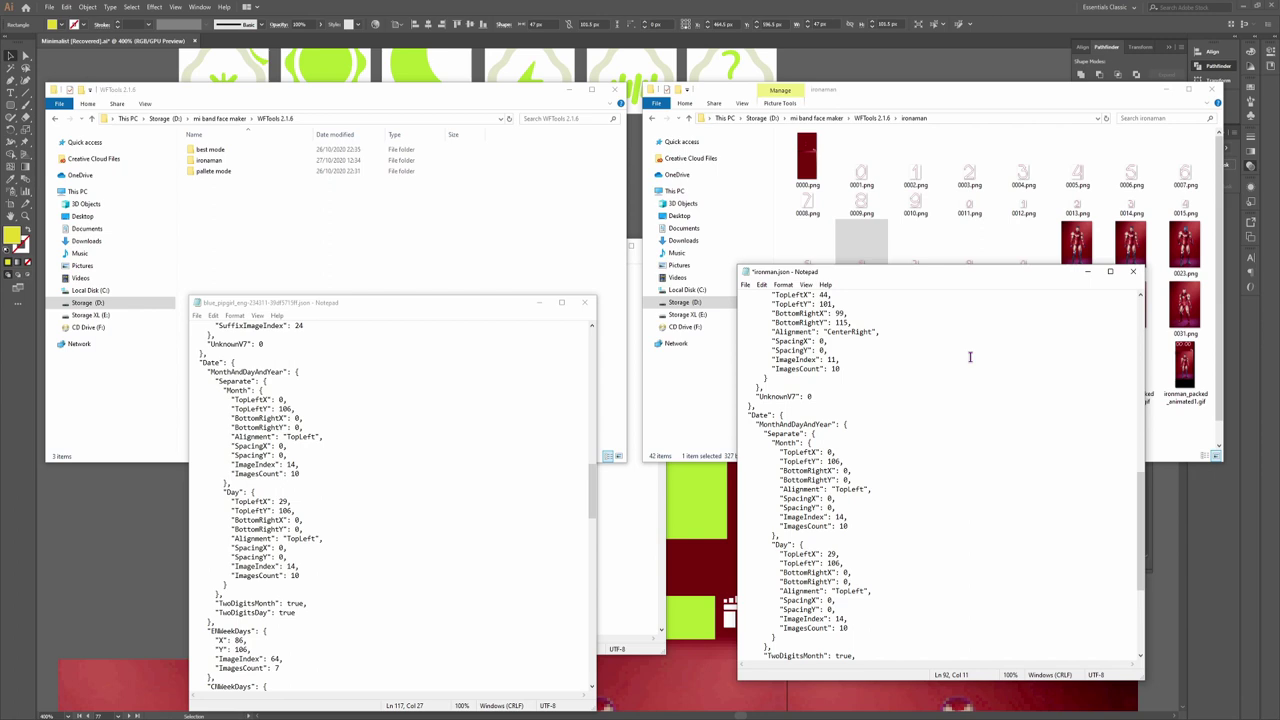
pyautogui.moveTo(971, 271); pyautogui.dragTo(979, 295)
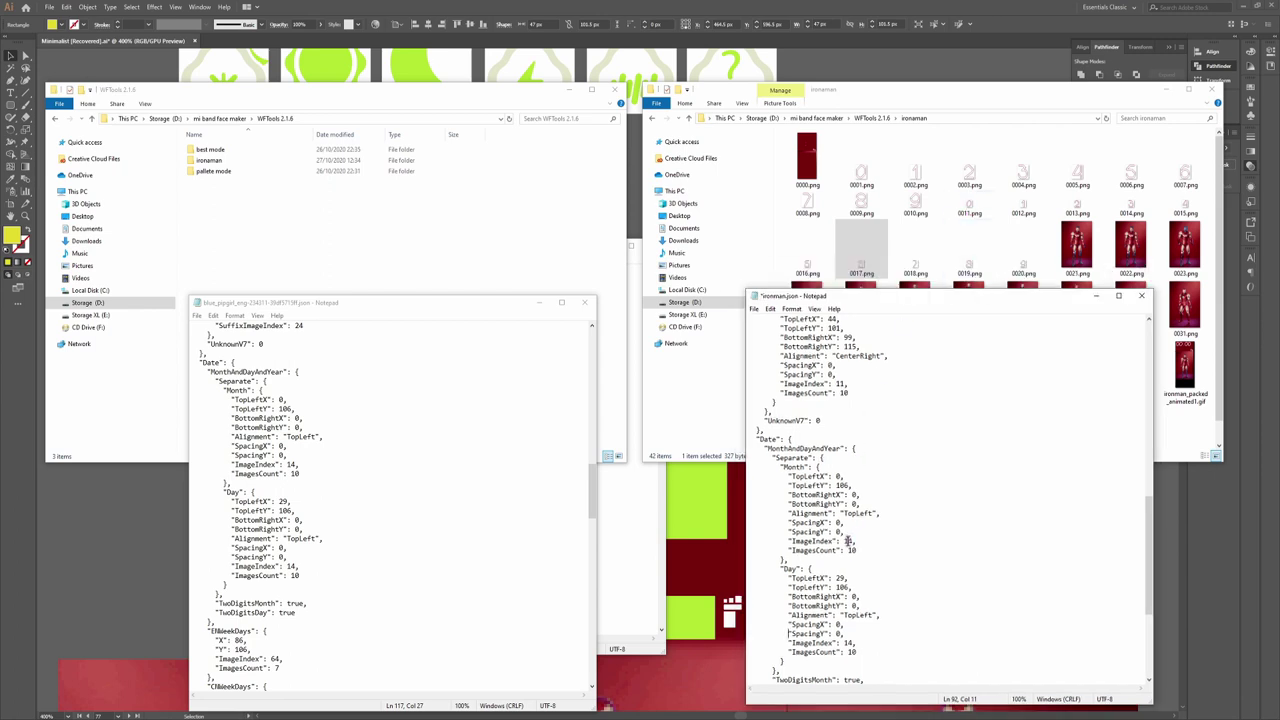
pyautogui.write('11')
pyautogui.click(808, 478)
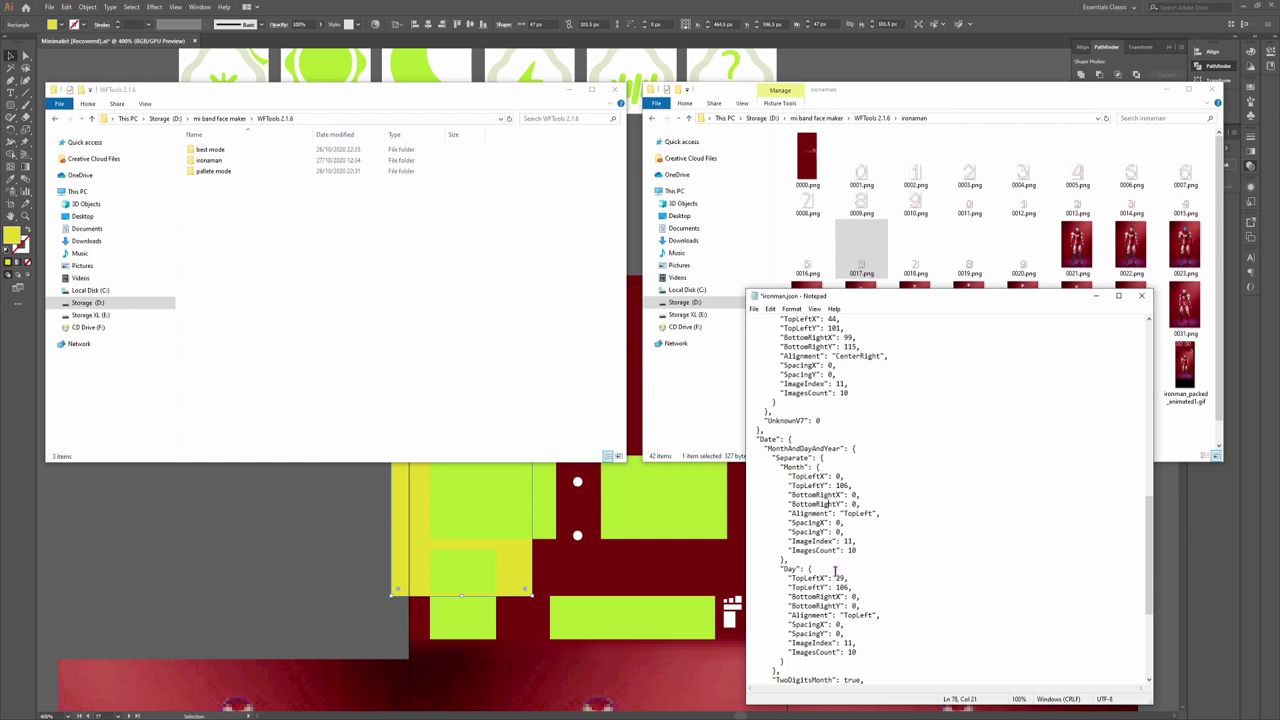
# Return to the artwork and resize the yellow rectangle to about 7 x 86.5 px, from the artboard's top-left corner to the upper date box
pyautogui.click(405, 456)
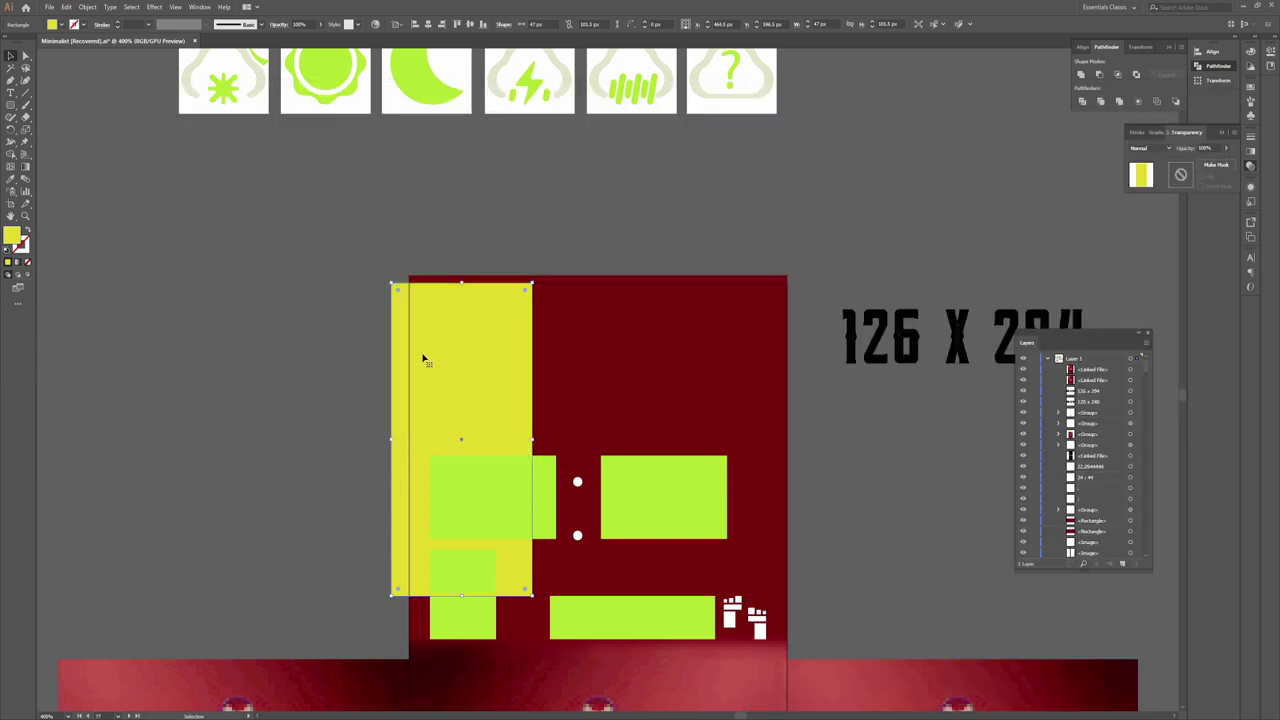
pyautogui.moveTo(391, 440); pyautogui.dragTo(409, 440)
pyautogui.moveTo(533, 596); pyautogui.dragTo(429, 552)
# Set the Month entry's TopLeftX to 7 and TopLeftY to 86 in ironman.json
pyautogui.moveTo(232, 686)
pyautogui.click(184, 684)
pyautogui.write('7')
pyautogui.click(843, 485)
pyautogui.press('BackSpace')
pyautogui.press('BackSpace')
pyautogui.press('BackSpace')
pyautogui.write('80,')
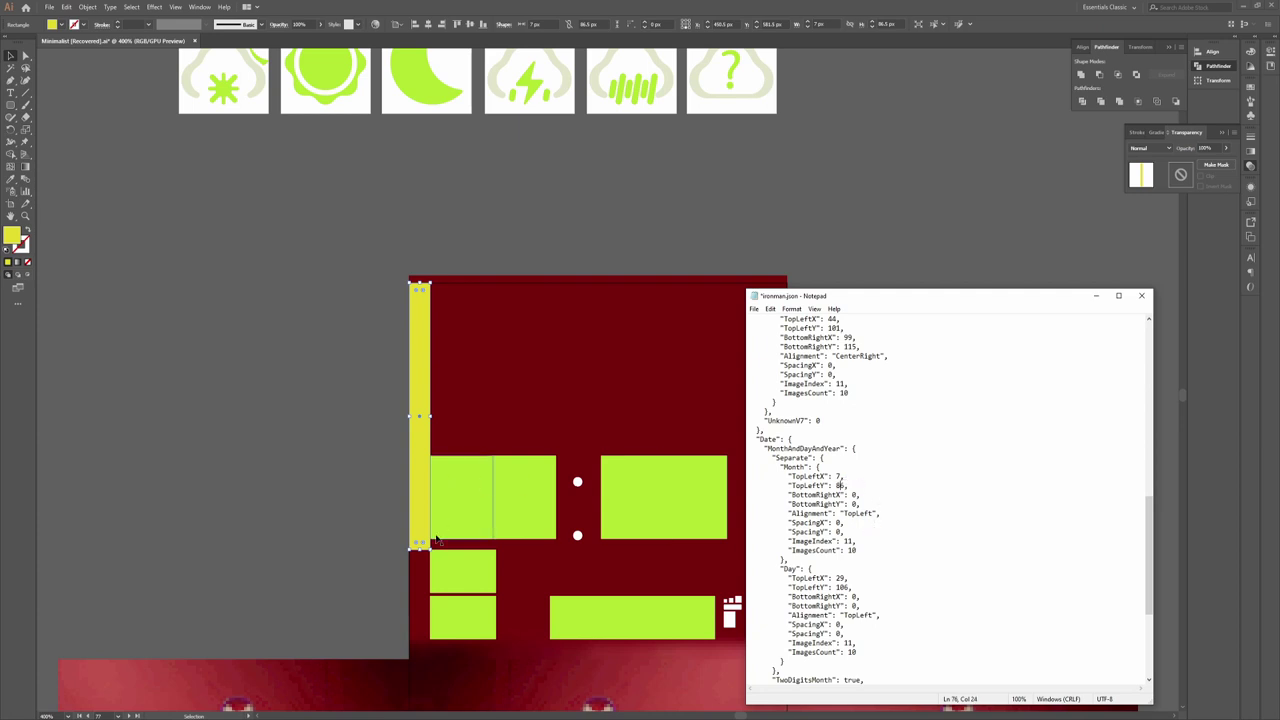
# Extend the yellow rectangle to the upper date box's bottom-right corner and set the Month BottomRightX to 29 and BottomRightY to 100
pyautogui.moveTo(430, 549); pyautogui.dragTo(496, 593)
pyautogui.moveTo(185, 718)
pyautogui.click(202, 690)
pyautogui.doubleClick(854, 494)
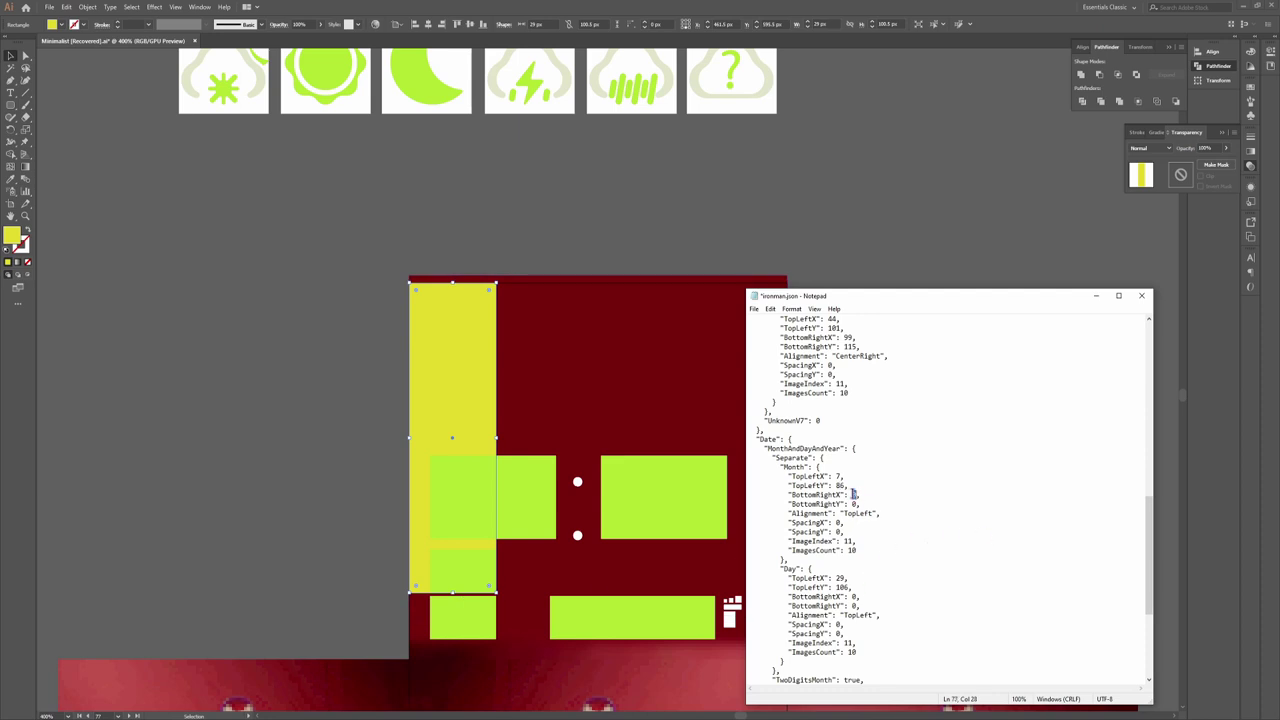
pyautogui.write('29')
pyautogui.doubleClick(855, 504)
pyautogui.write('7')
# Set the Day entry's TopLeftX to 7, TopLeftY to 86, BottomRightX to 29 and BottomRightY to 100
pyautogui.moveTo(835, 587); pyautogui.dragTo(843, 587)
pyautogui.write('8')
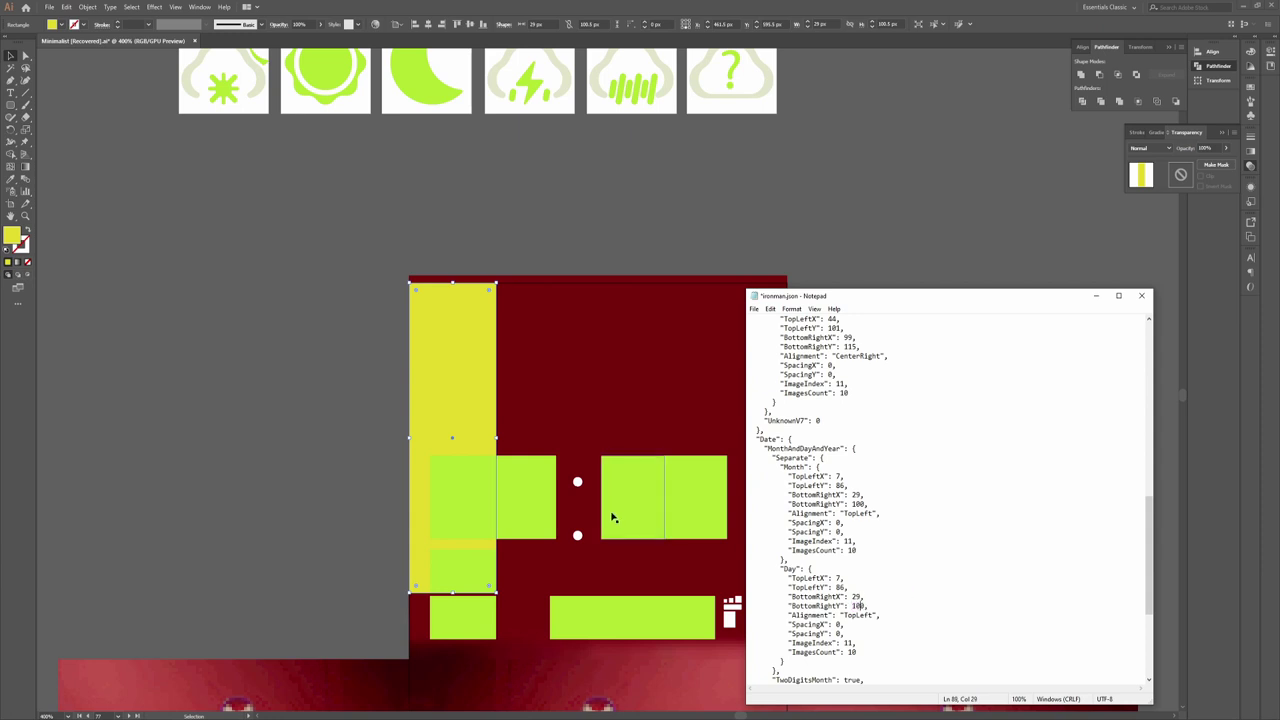
# Resize the yellow rectangle to the lower date box's top-left corner, about 7 x 101.5 px, and set the Month TopLeftY to 101
pyautogui.click(418, 562)
pyautogui.moveTo(496, 593); pyautogui.dragTo(430, 597)
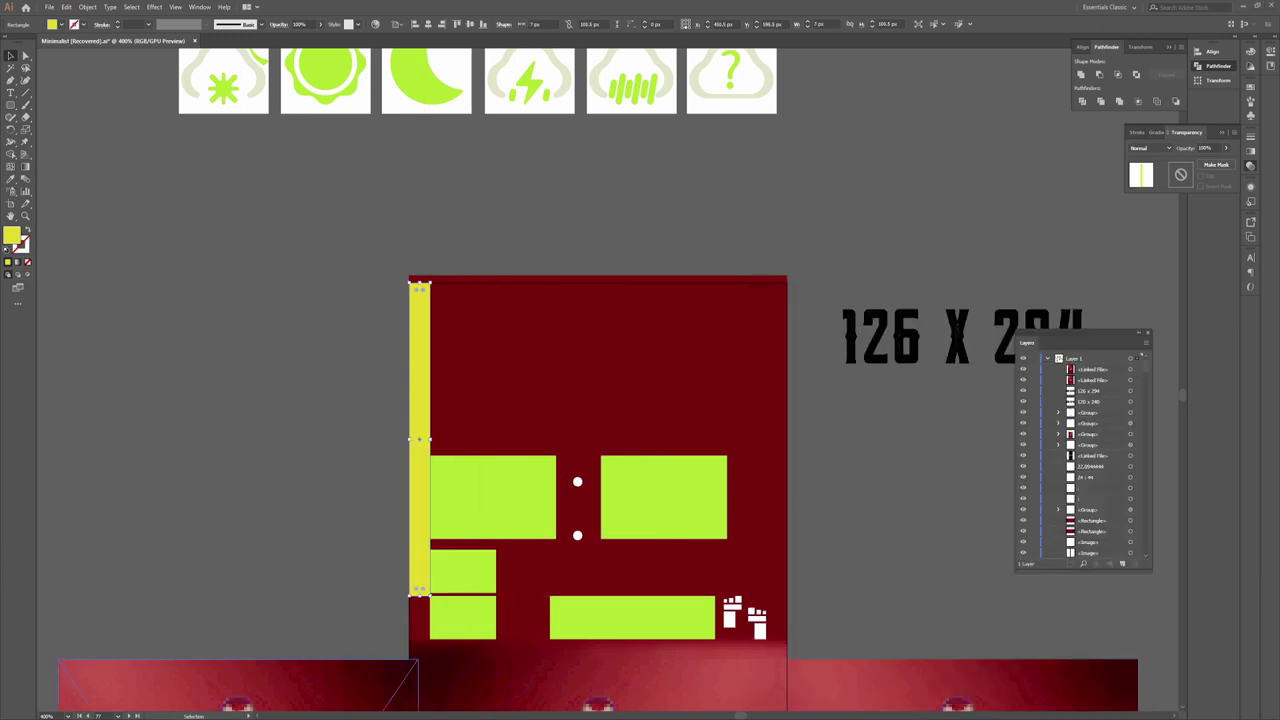
pyautogui.hotkey('alt', 'Tab')
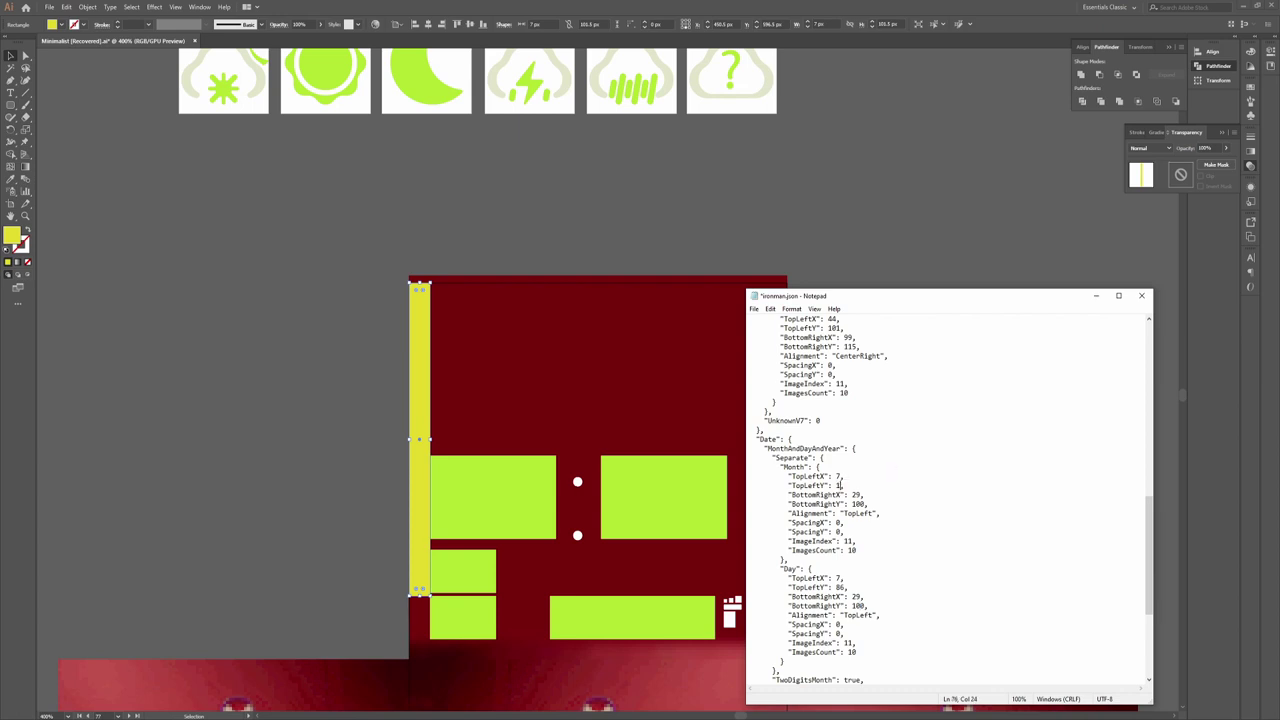
# Extend the yellow rectangle to the lower date box's bottom-right corner, set the Month BottomRightY to 115 and save ironman.json
pyautogui.hotkey('alt', 'Tab')
pyautogui.moveTo(430, 596); pyautogui.dragTo(495, 636)
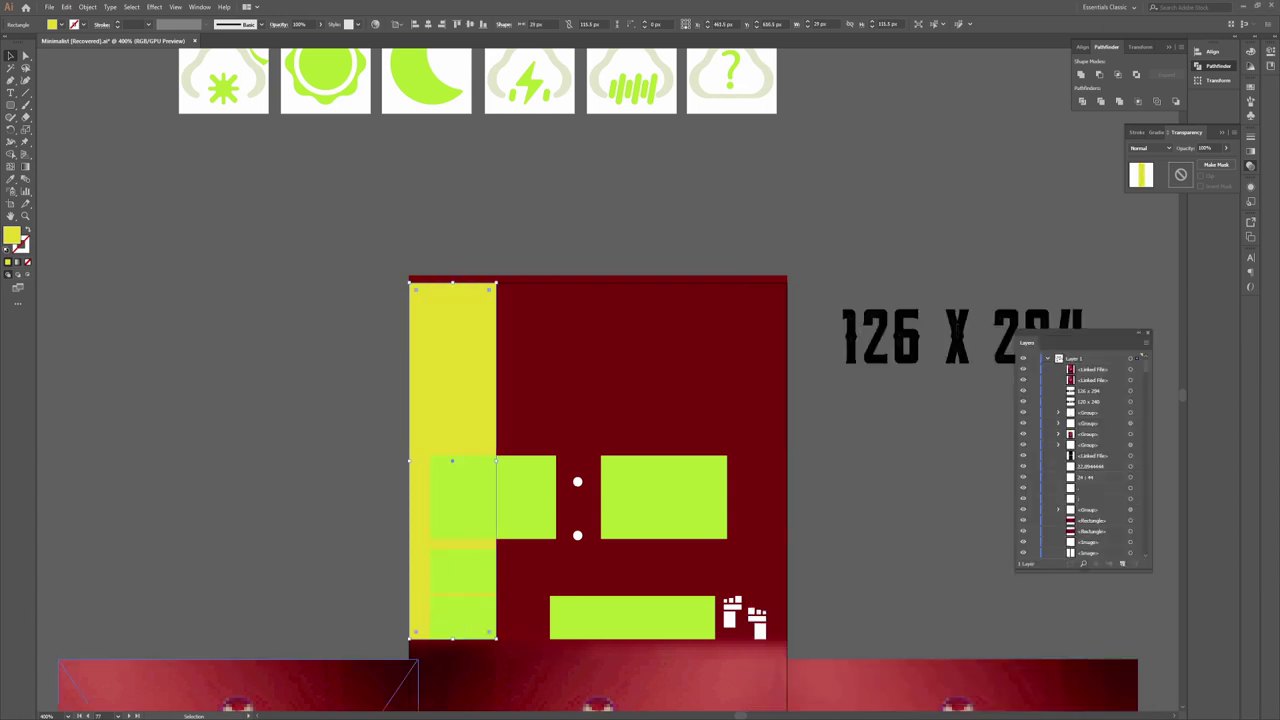
pyautogui.hotkey('alt', 'Tab')
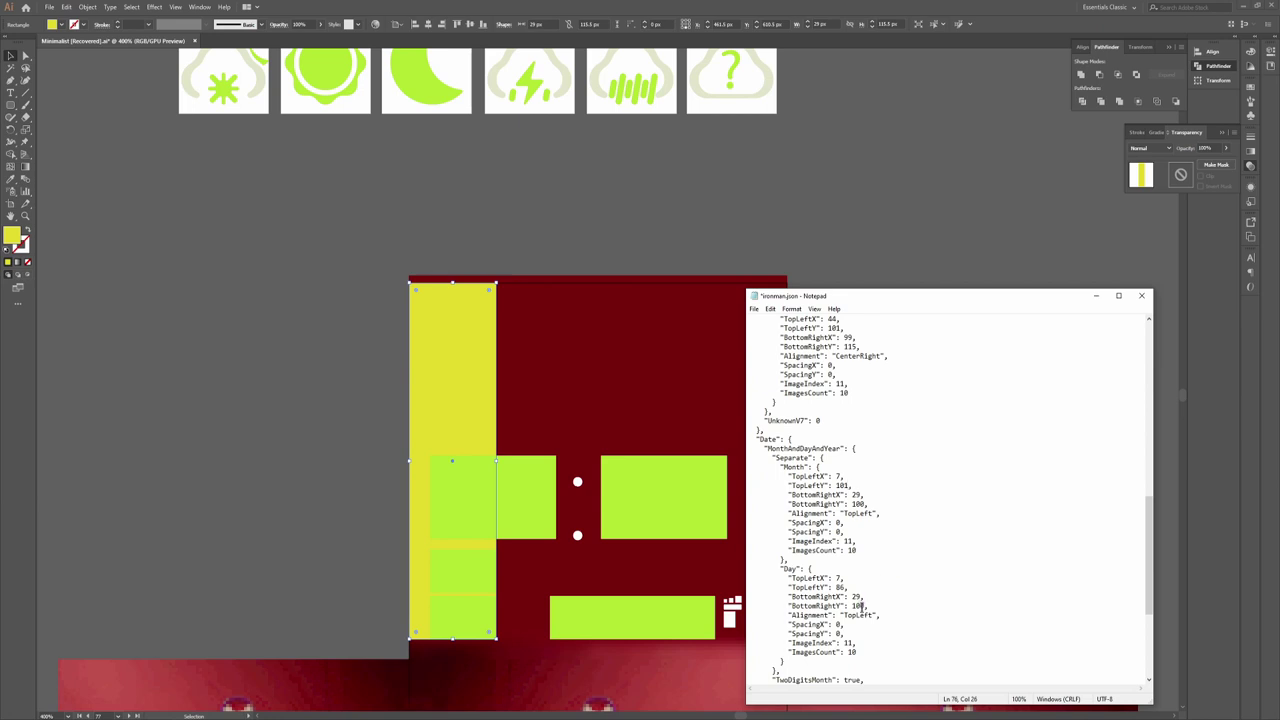
pyautogui.hotkey('ctrl', 's')
# Repack the watch face using the pallete mode tools and check the date in ironman_packed_animated.gif
pyautogui.click(76, 718)
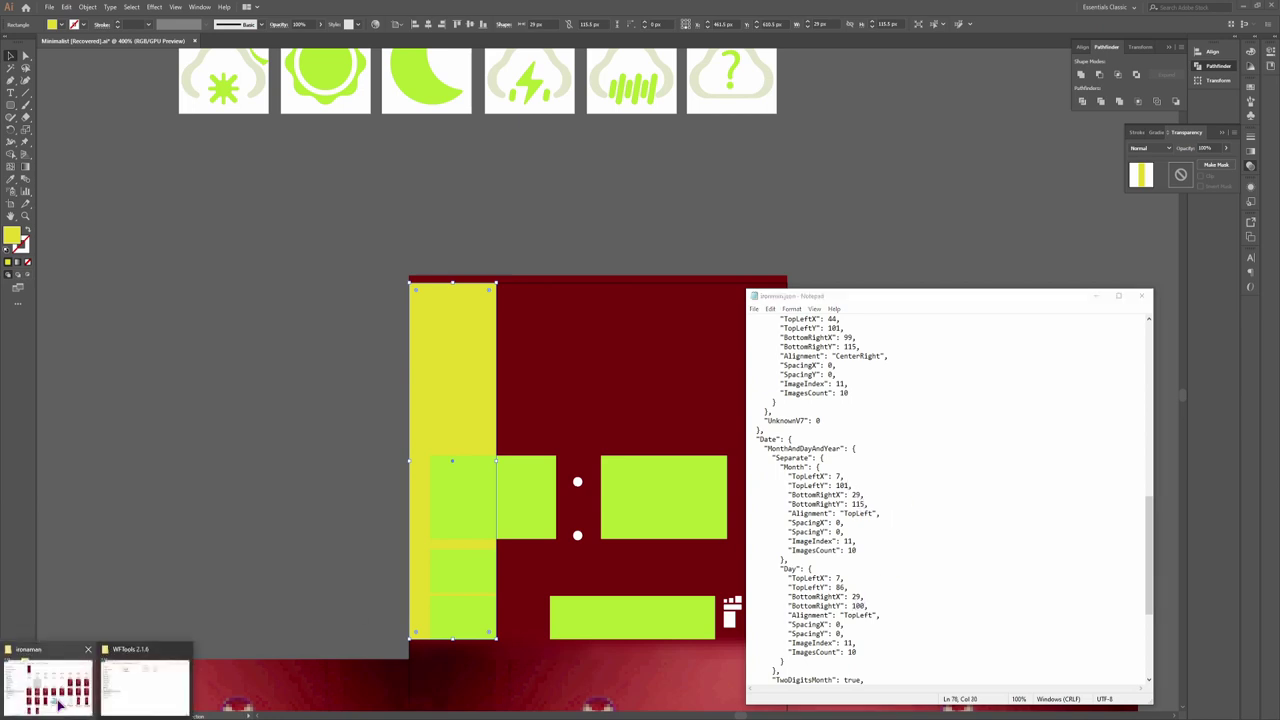
pyautogui.click(62, 689)
pyautogui.click(76, 718)
pyautogui.click(124, 700)
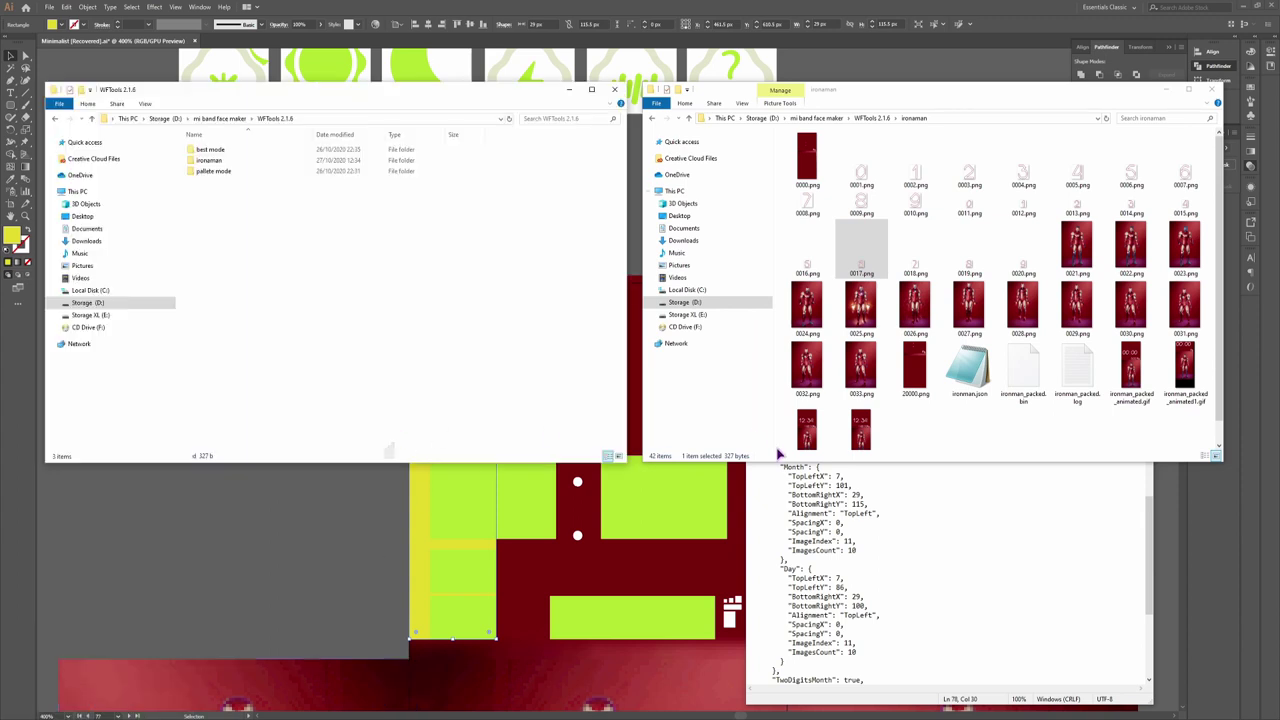
pyautogui.doubleClick(215, 160)
pyautogui.click(993, 411)
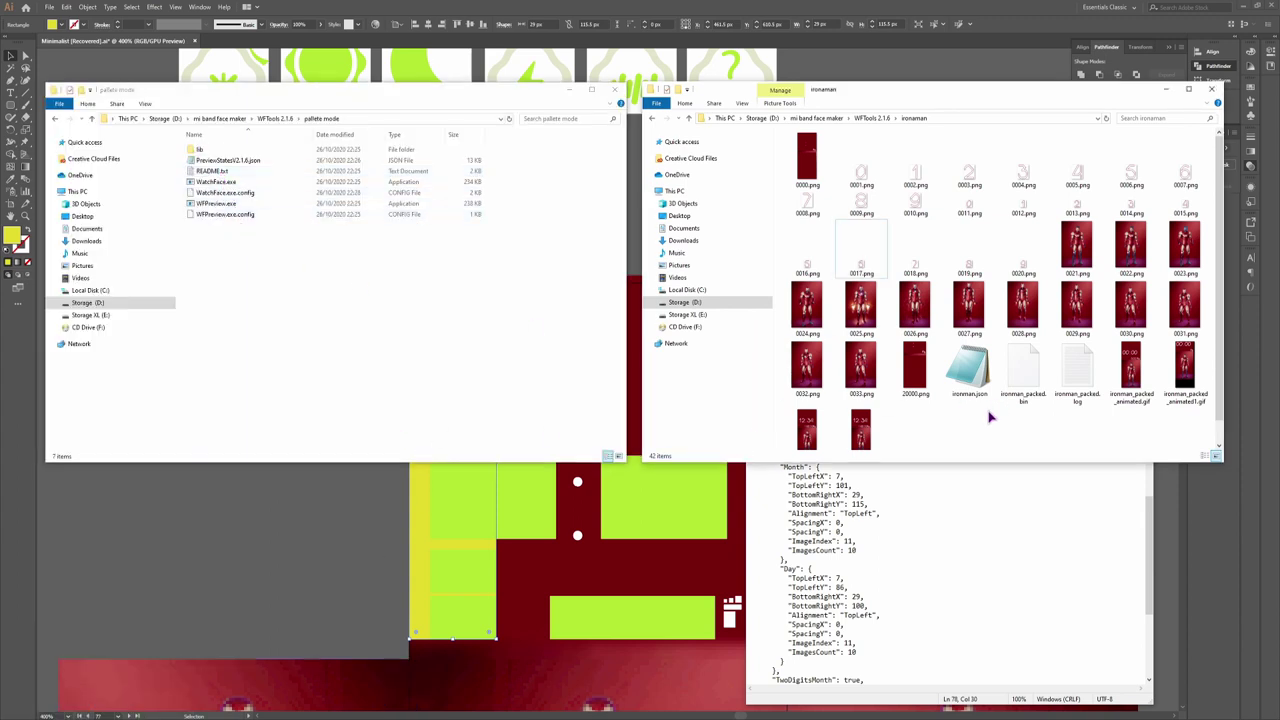
pyautogui.click(1128, 378)
pyautogui.doubleClick(1128, 378)
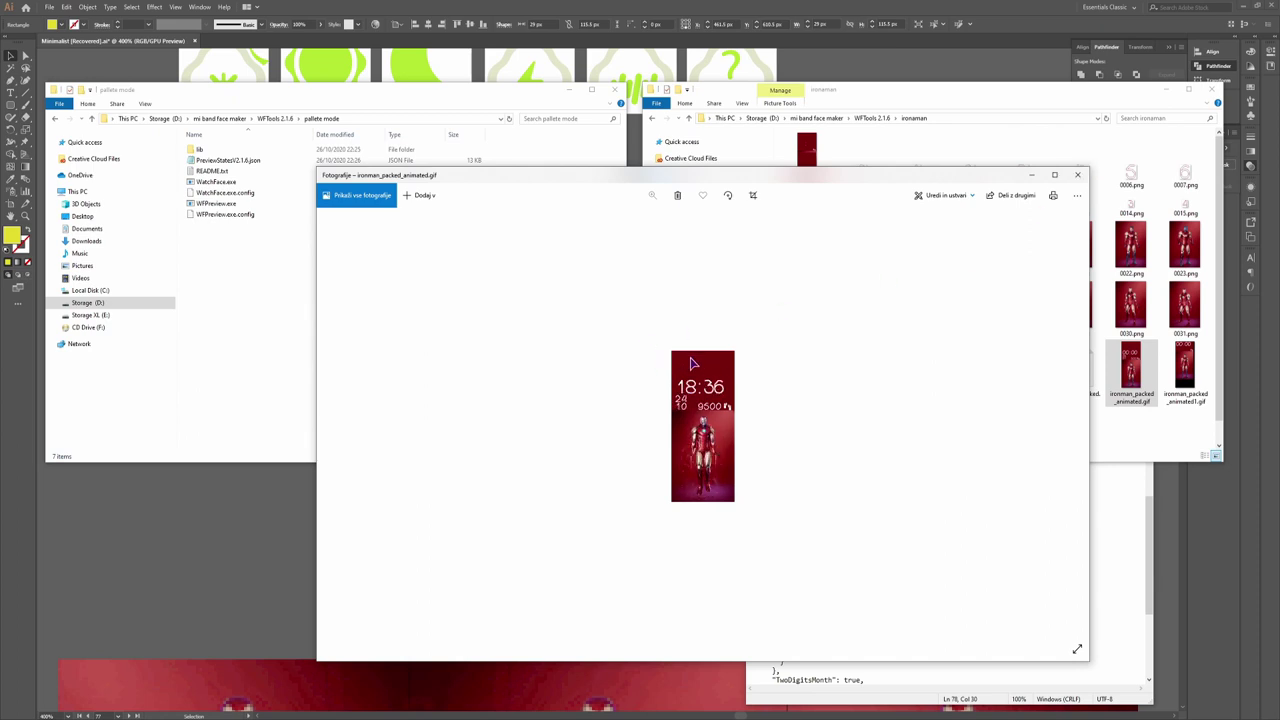
pyautogui.click(1080, 177)
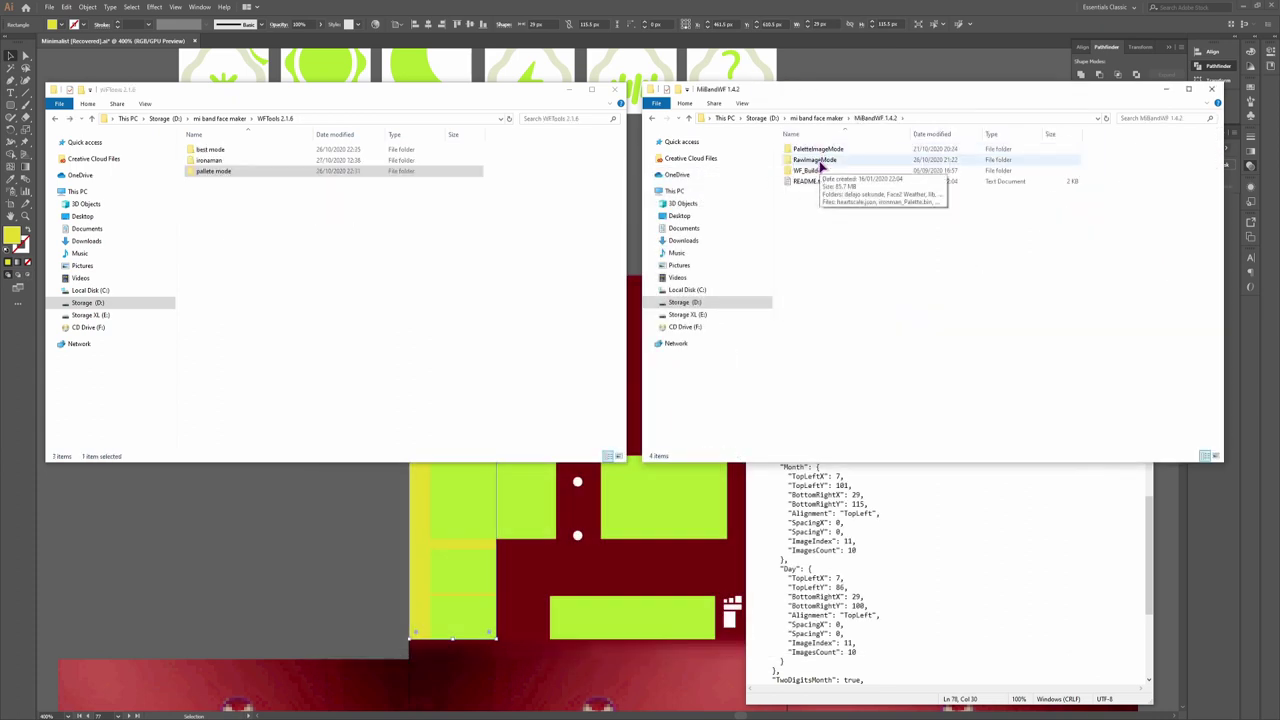
# Copy the redbull_eng_v2.1-61253-1c36b44d1e folder from MiBandWF 1.4.2's RawImageMode folder into the WFTools 2.1.6 folder
pyautogui.doubleClick(818, 163)
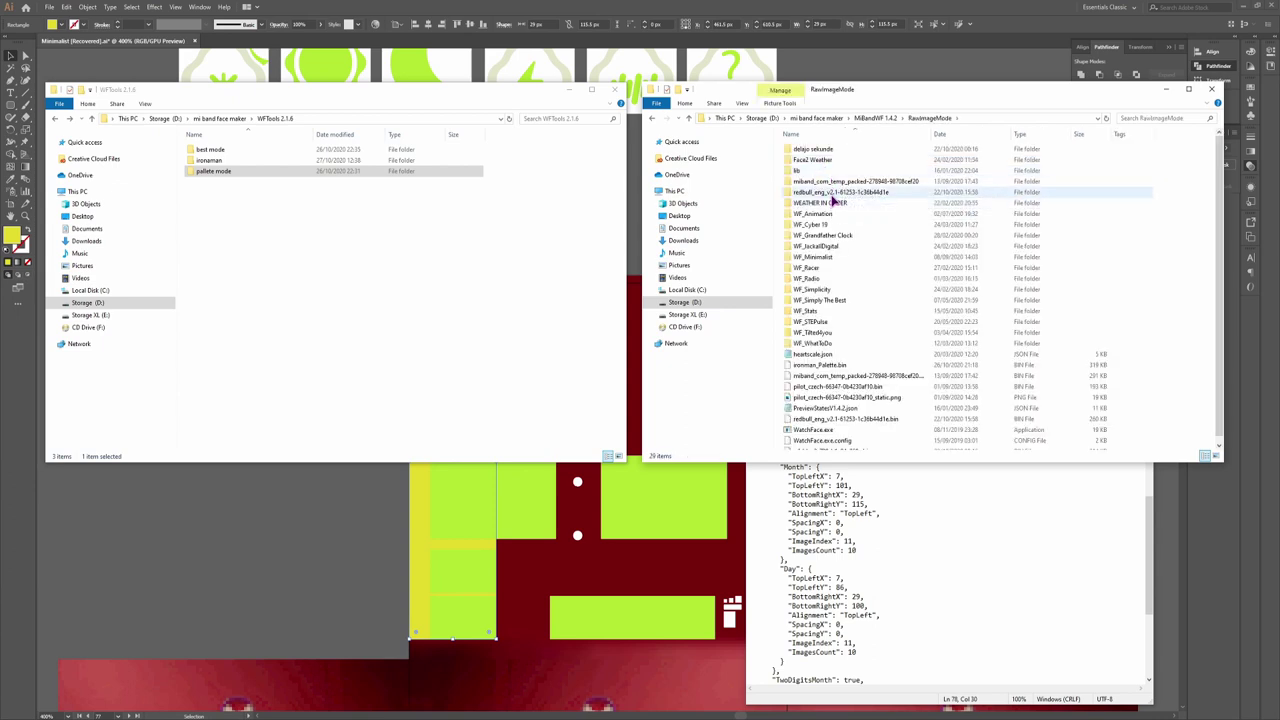
pyautogui.click(835, 196)
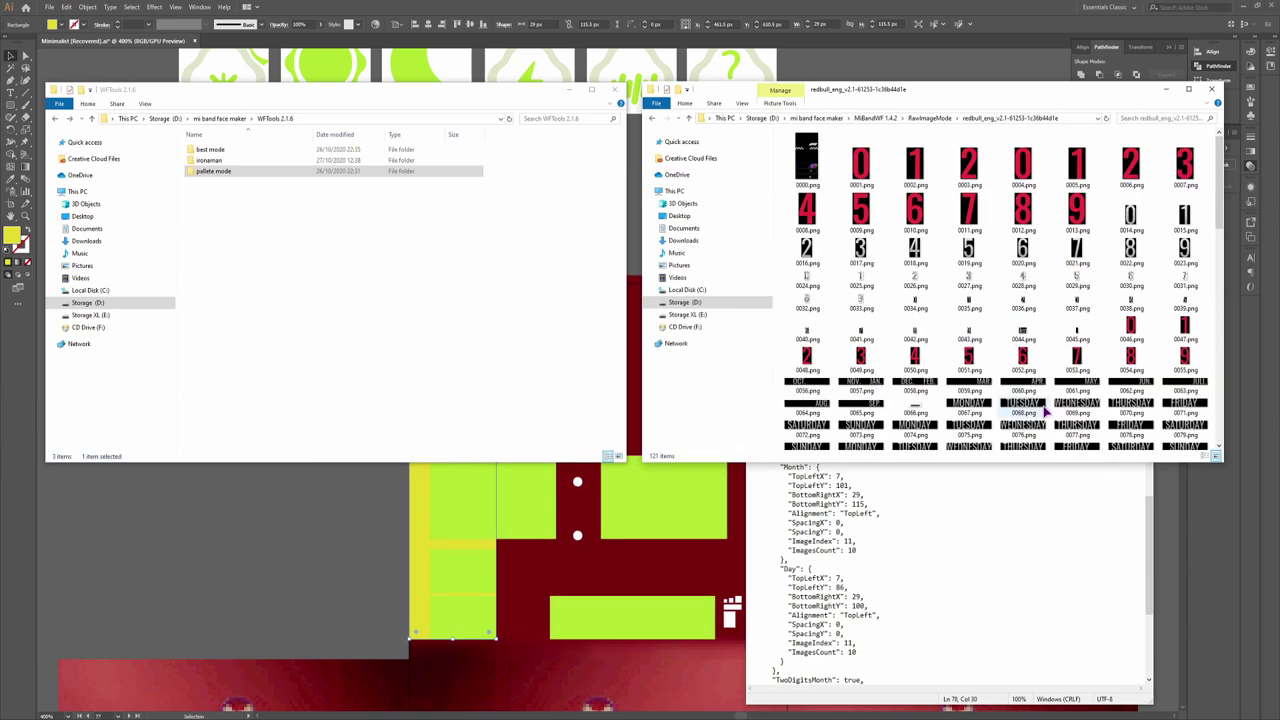
pyautogui.hotkey('alt', 'Up')
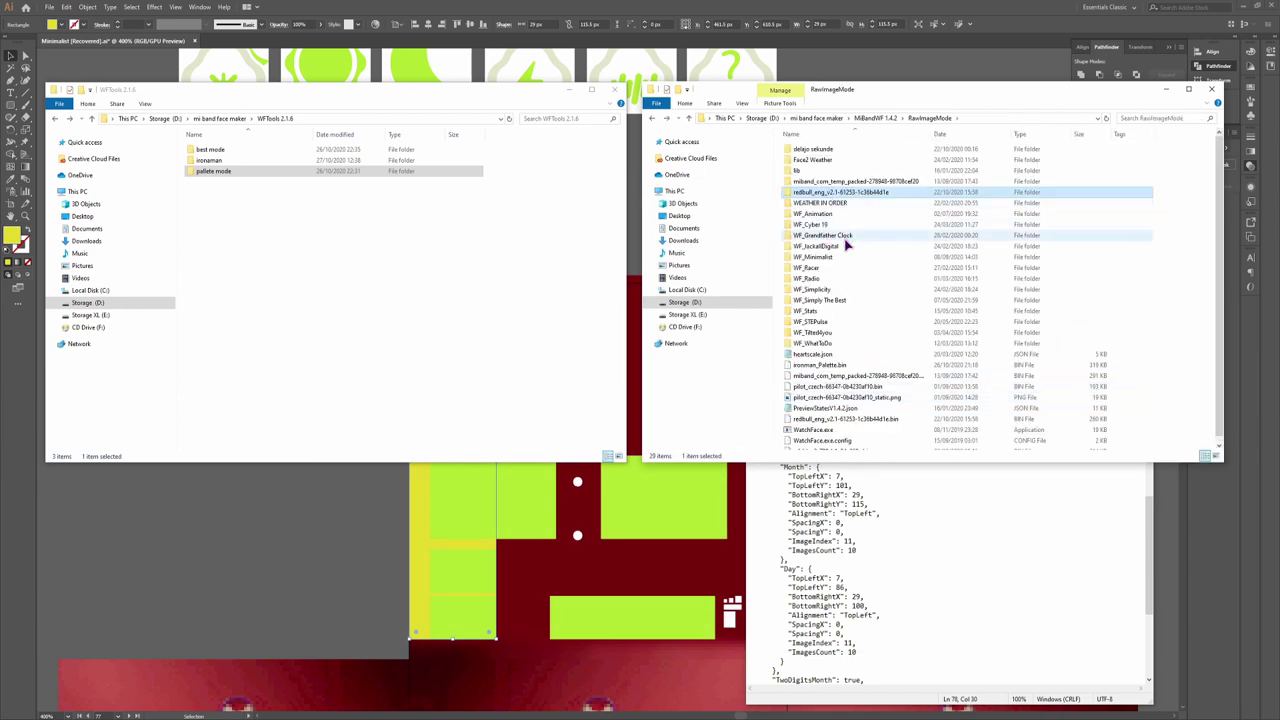
pyautogui.hotkey('alt', 'Up')
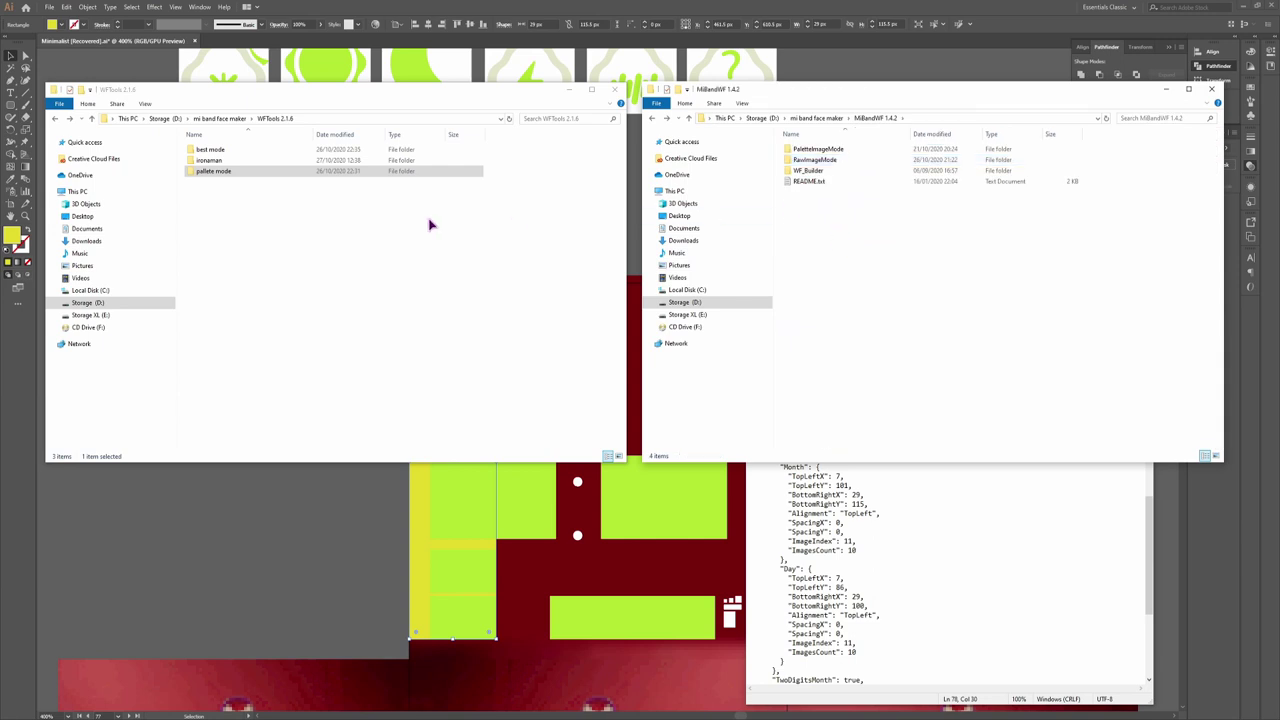
pyautogui.click(224, 206)
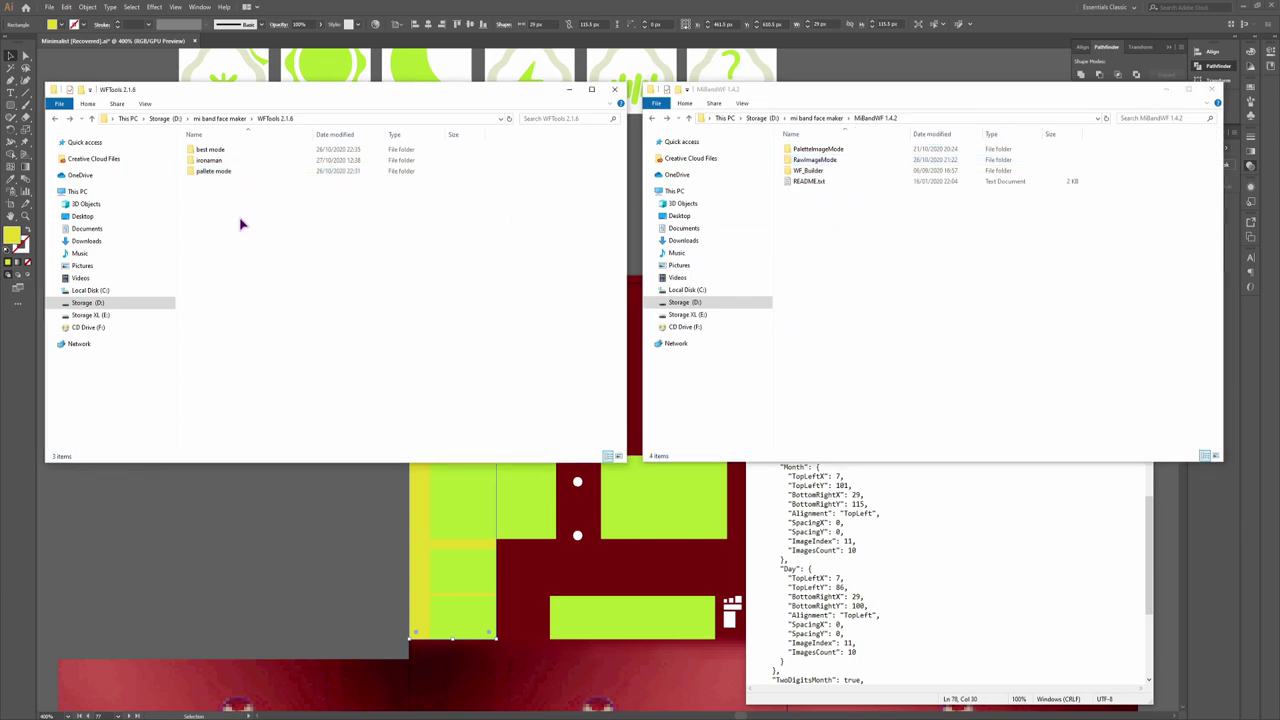
pyautogui.hotkey('ctrl', 'v')
# Rename the copied Red Bull folder in WFTools 2.1.6 to redbull_eng_v2.1
pyautogui.click(243, 192)
pyautogui.click(243, 193)
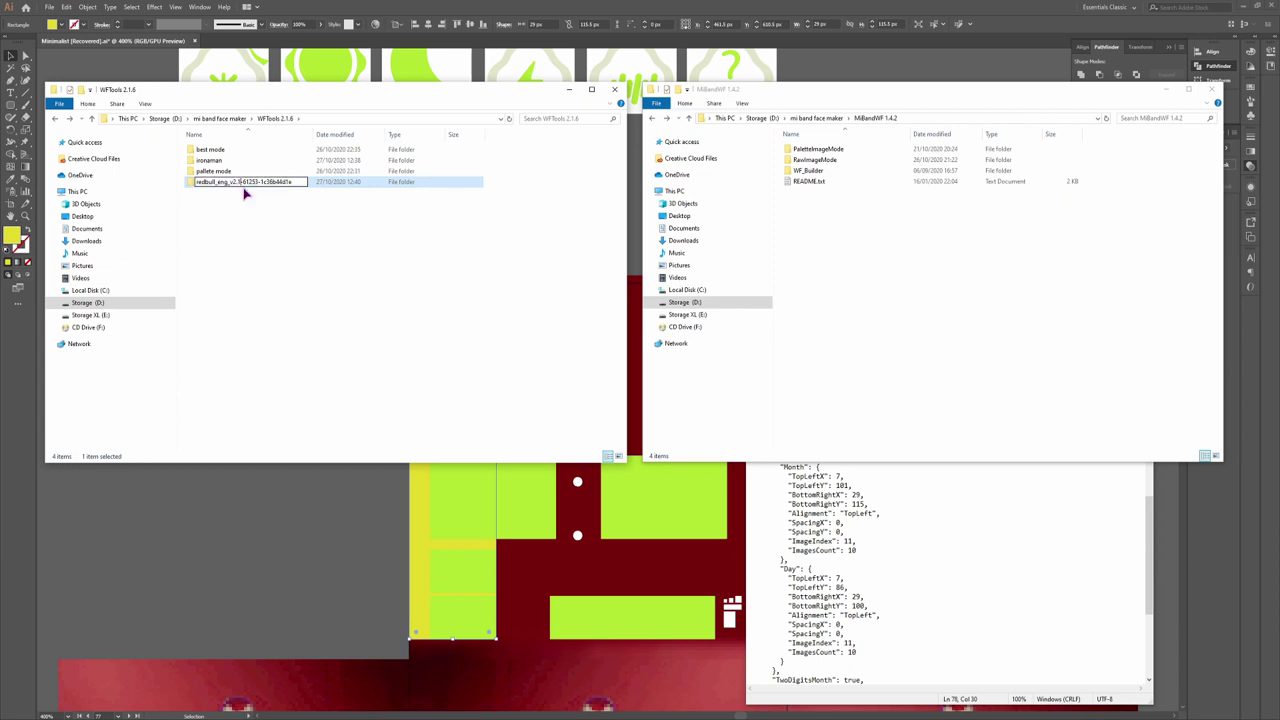
pyautogui.moveTo(244, 182); pyautogui.dragTo(388, 190)
pyautogui.press('Delete')
pyautogui.click(250, 216)
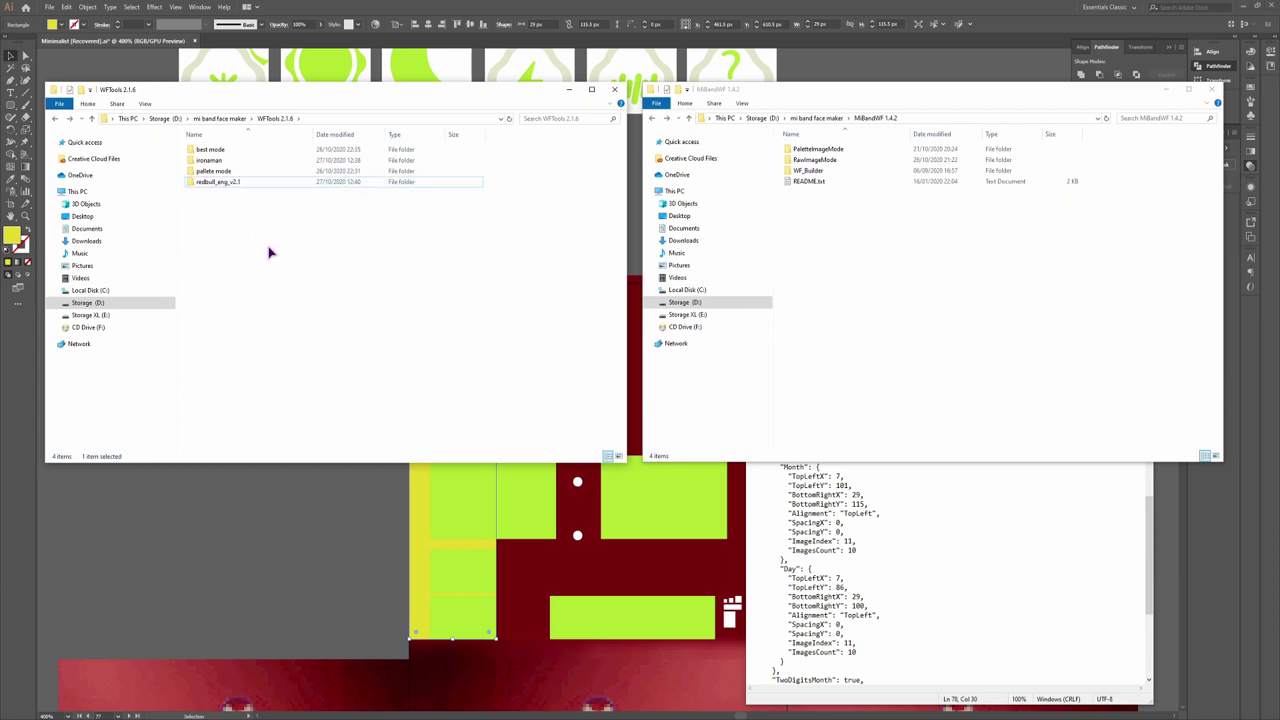
# In Illustrator, move the Iron Man artwork off the 126 x 294 artboard and place 0000.png from redbull_eng_v2.1 on it
pyautogui.click(949, 277)
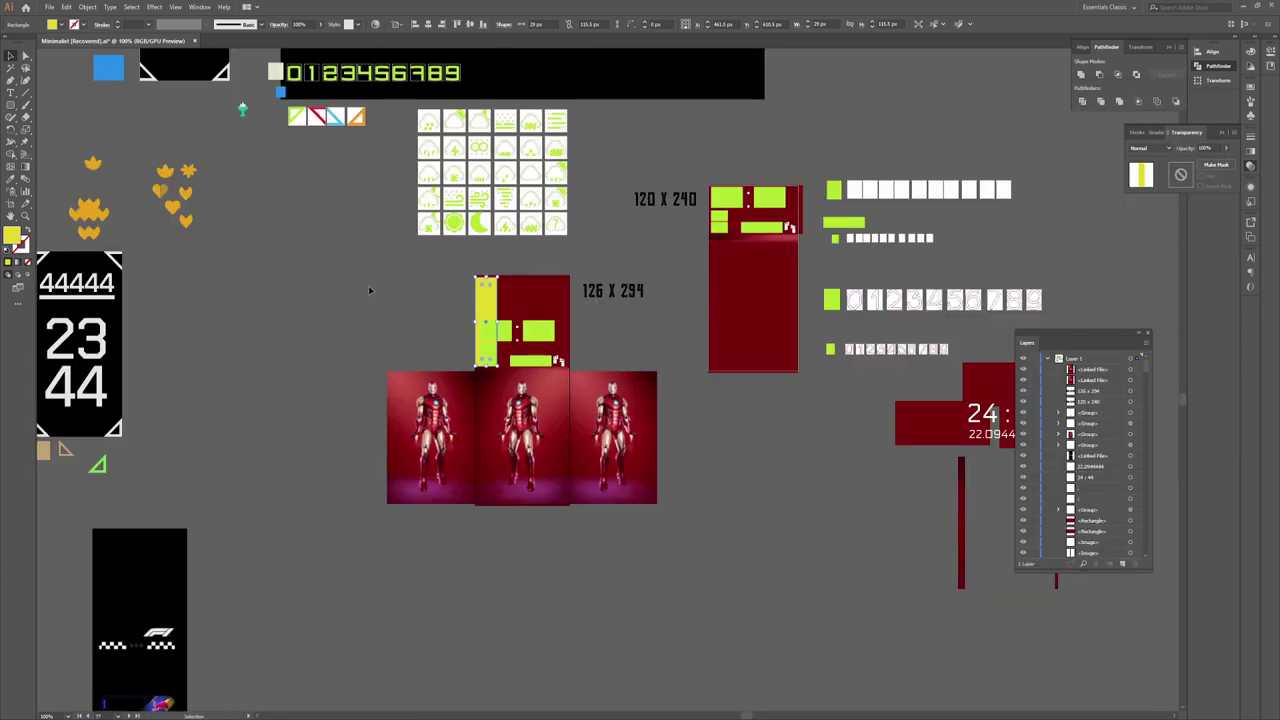
pyautogui.moveTo(579, 495); pyautogui.dragTo(580, 500)
pyautogui.moveTo(540, 406); pyautogui.dragTo(832, 622)
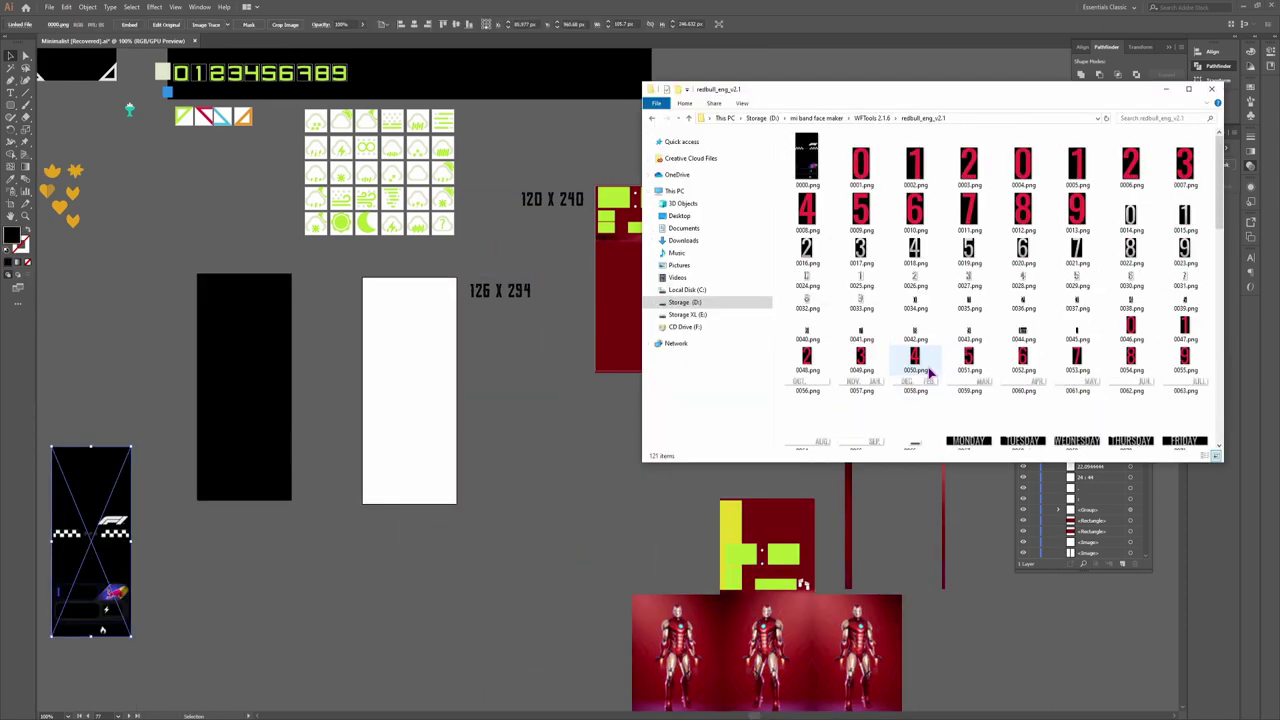
pyautogui.click(808, 160)
pyautogui.moveTo(810, 165); pyautogui.dragTo(412, 440)
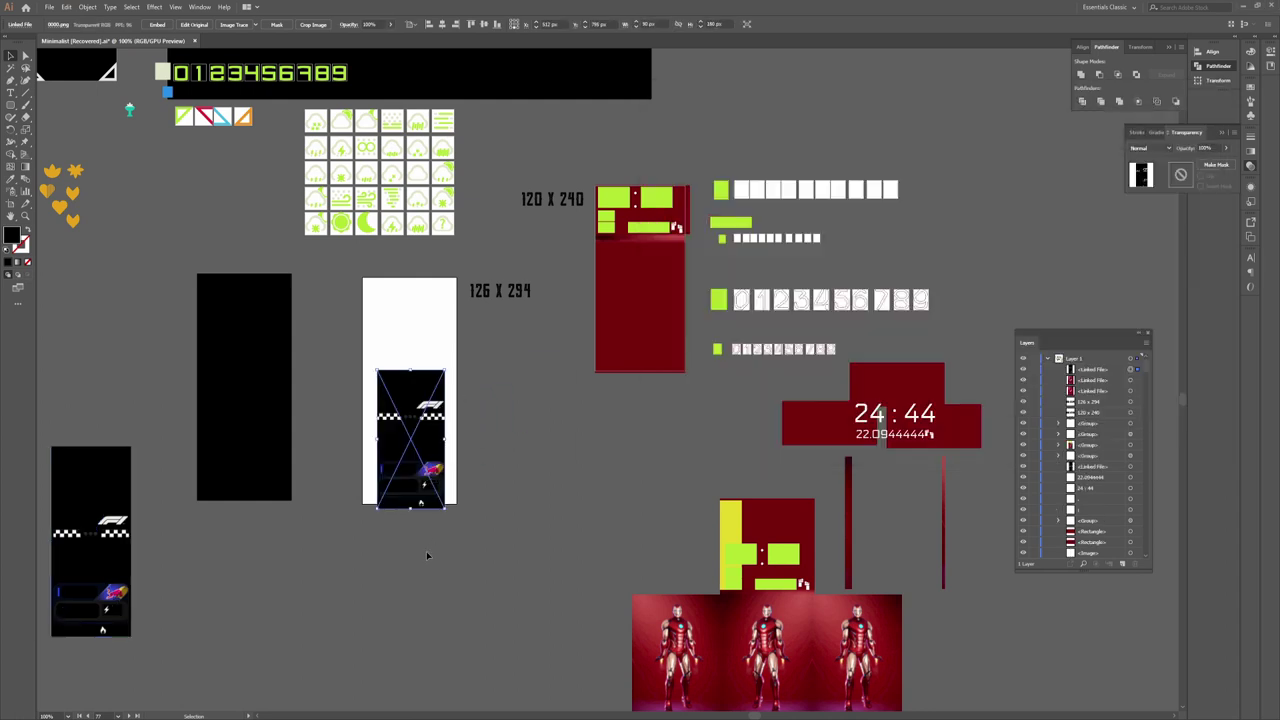
# Snap the placed 0000.png to the artboard's lower-left corner and scale it proportionally to 120 px wide
pyautogui.scroll(3, 377, 536)
pyautogui.moveTo(434, 350); pyautogui.dragTo(385, 484)
pyautogui.click(678, 25)
pyautogui.click(646, 23)
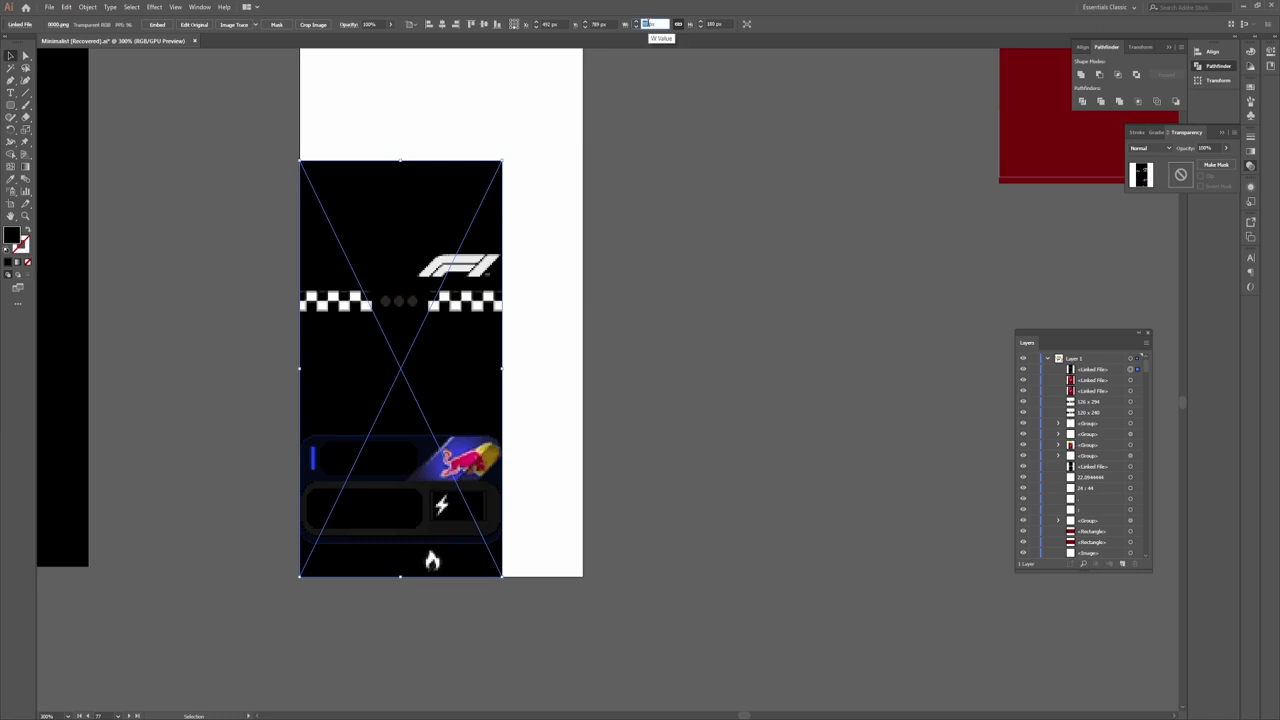
pyautogui.write('120')
pyautogui.press('Return')
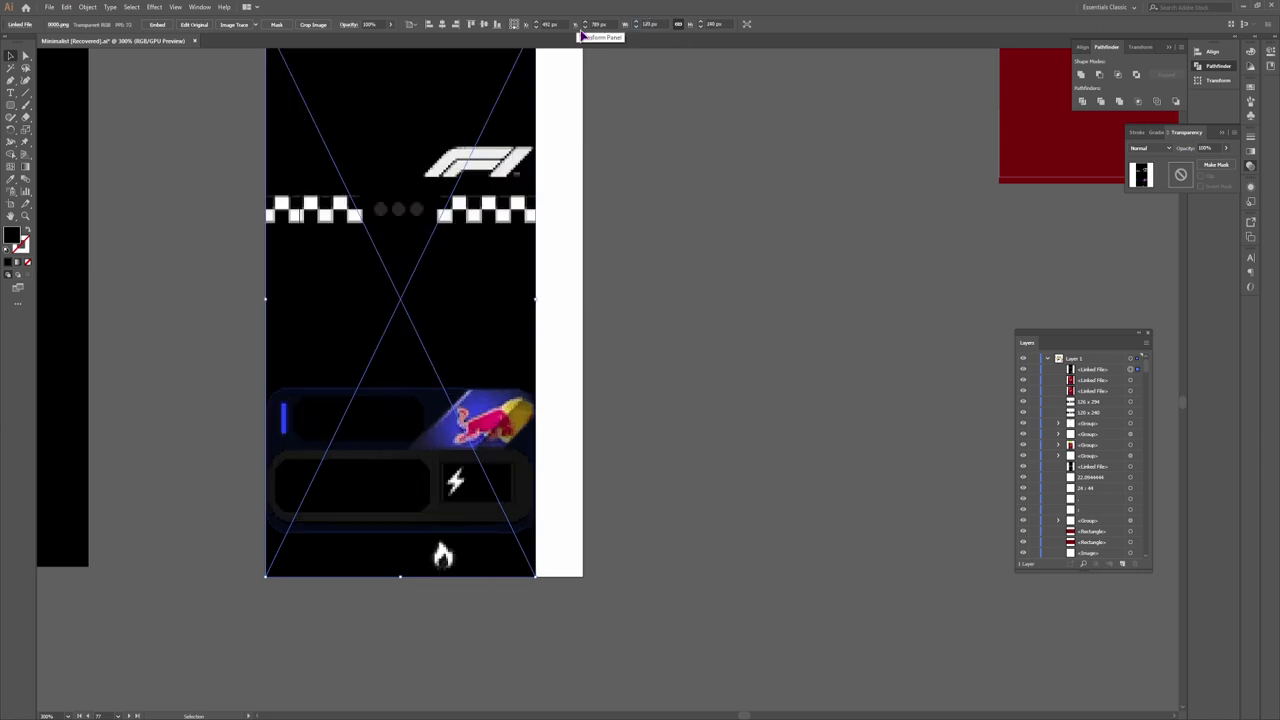
# Centre the Red Bull image along the artboard's bottom edge and move the black rectangle behind it to fill the artboard
pyautogui.moveTo(419, 391); pyautogui.dragTo(456, 393)
pyautogui.click(640, 330)
pyautogui.moveTo(541, 313); pyautogui.dragTo(506, 434)
pyautogui.scroll(-1, 516, 424)
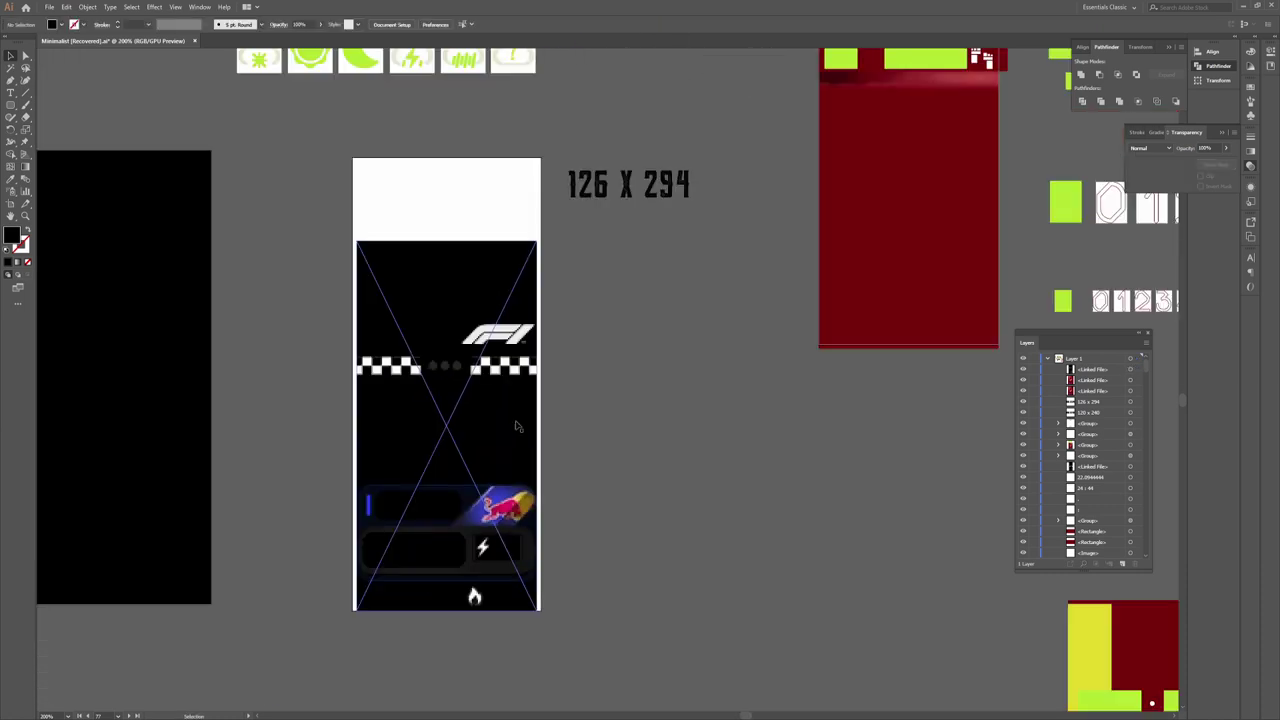
pyautogui.moveTo(123, 400); pyautogui.dragTo(447, 405)
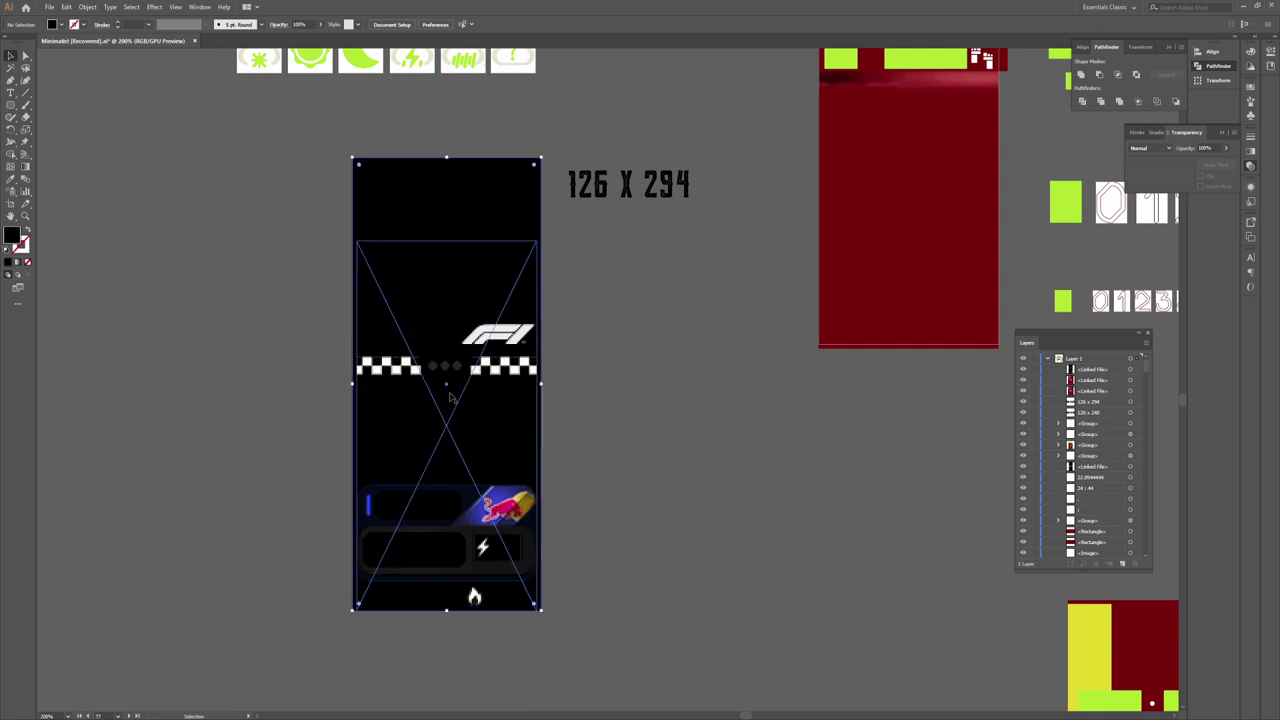
pyautogui.hotkey('ctrl', 'shift', 'a')
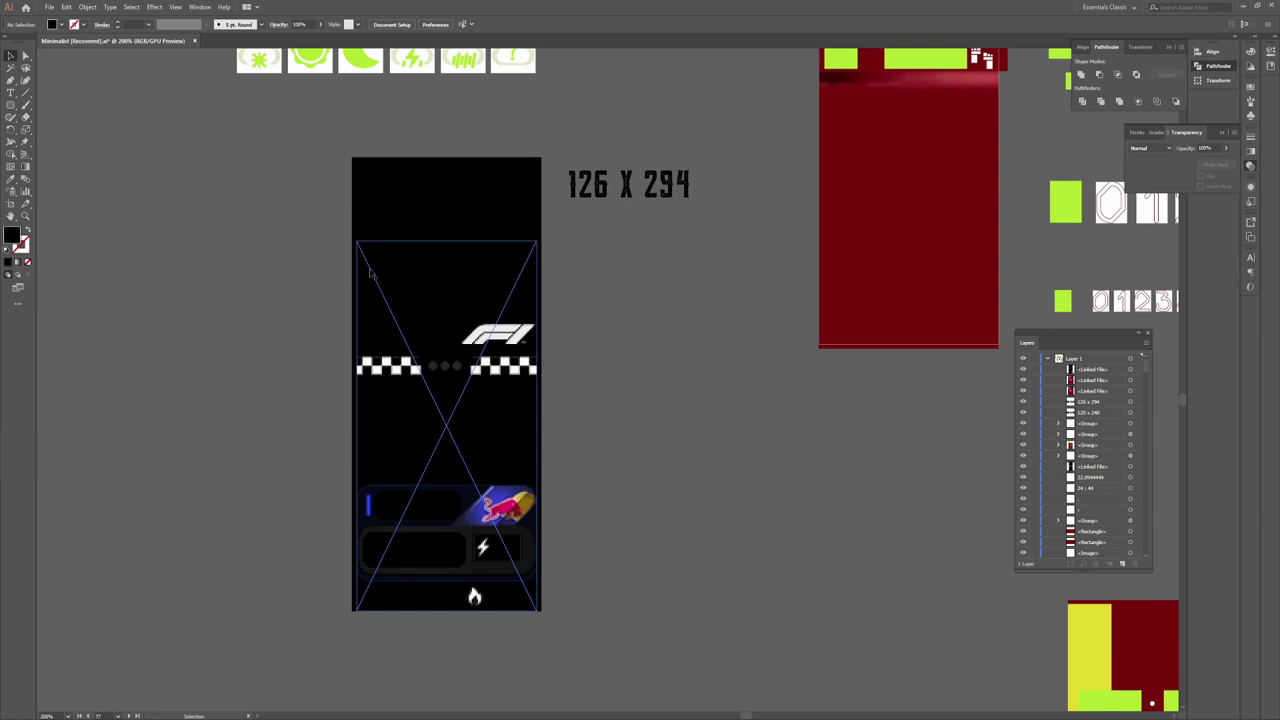
# Start an Export for Screens of the artboard and set the export destination to WFTools 2.1.6\redbull_eng_v2.1
pyautogui.scroll(3, 314, 274)
pyautogui.scroll(-3, 254, 306)
pyautogui.click(49, 8)
pyautogui.moveTo(102, 188)
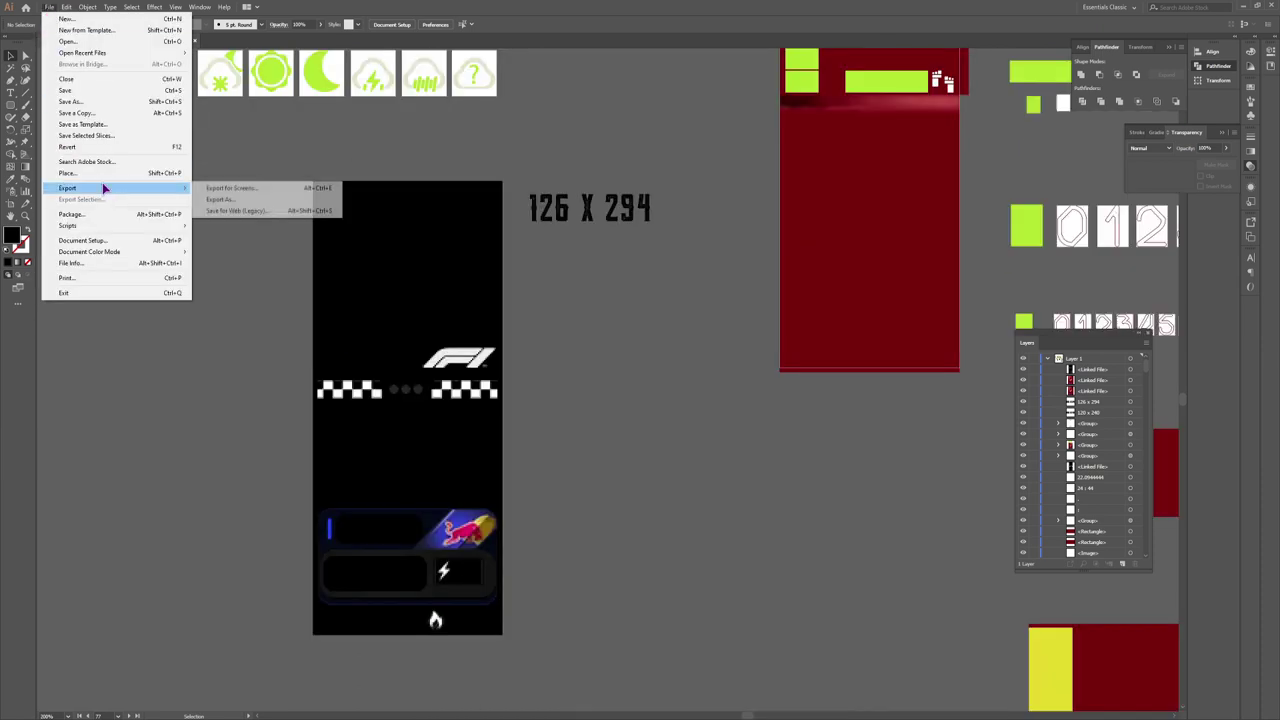
pyautogui.click(225, 193)
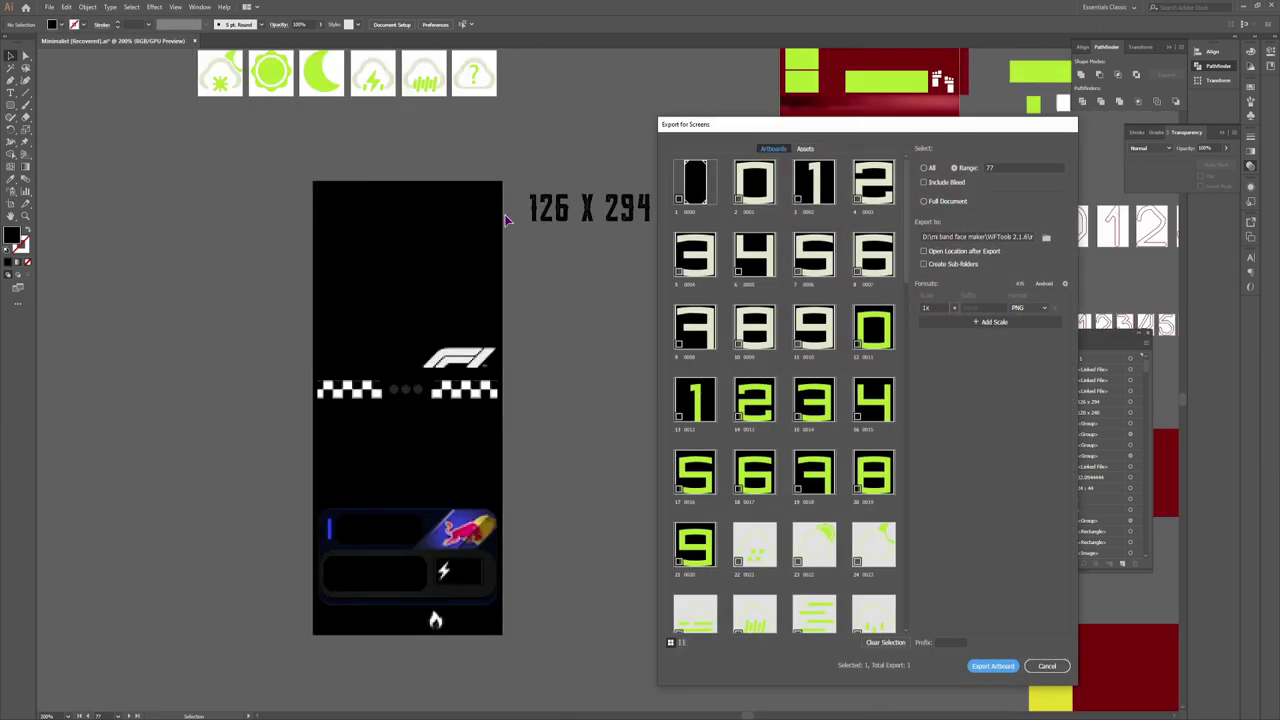
pyautogui.click(1046, 237)
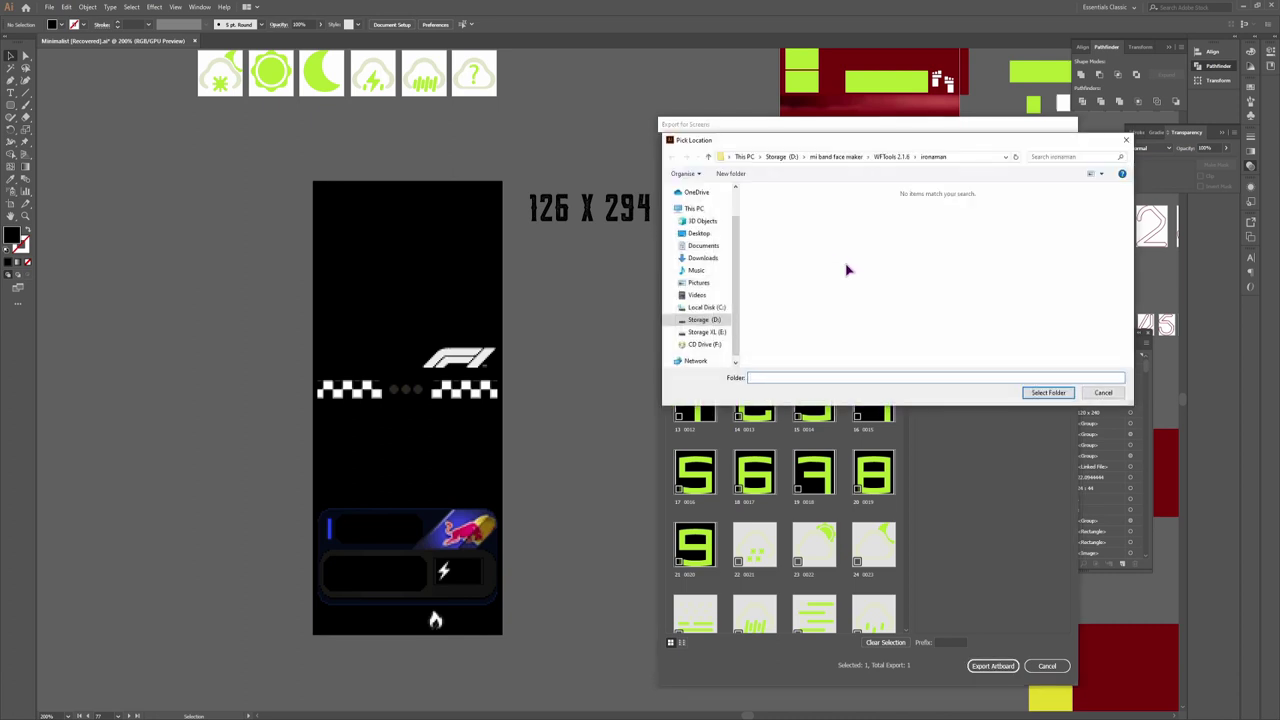
pyautogui.click(891, 157)
pyautogui.click(772, 236)
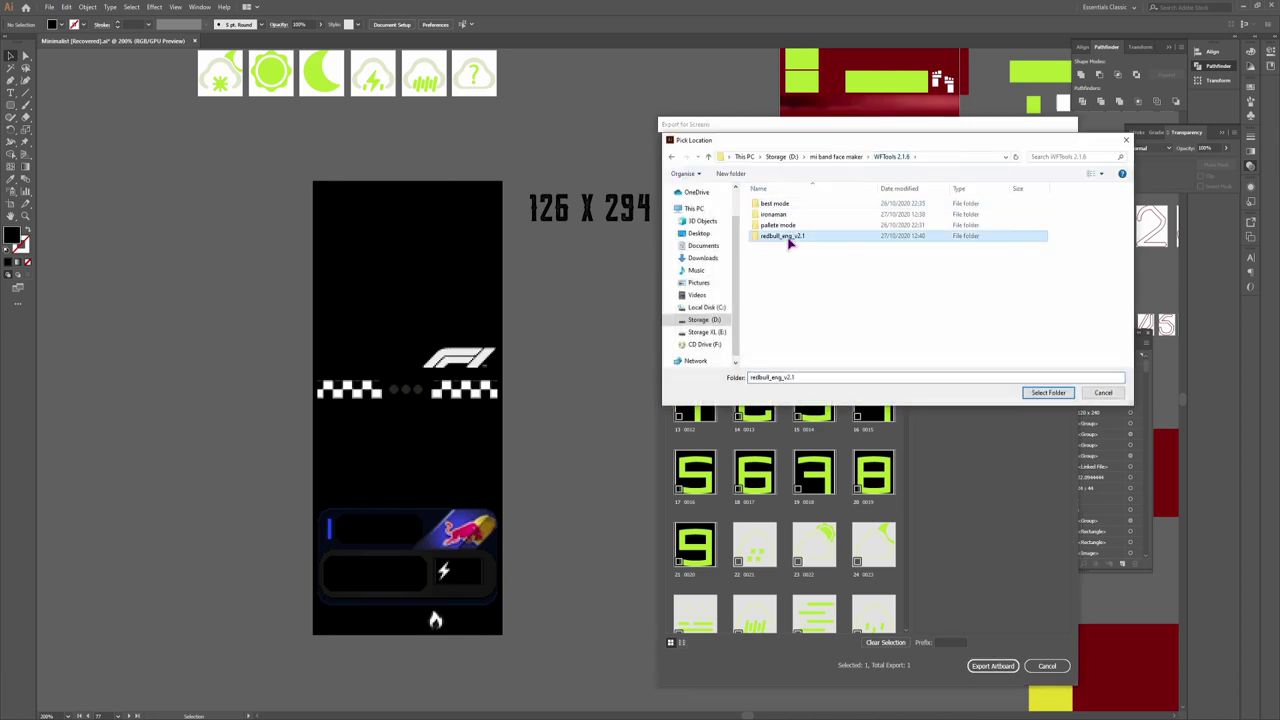
pyautogui.doubleClick(786, 236)
pyautogui.click(1048, 392)
pyautogui.scroll(-3, 908, 308)
pyautogui.moveTo(908, 308); pyautogui.dragTo(887, 602)
pyautogui.click(992, 663)
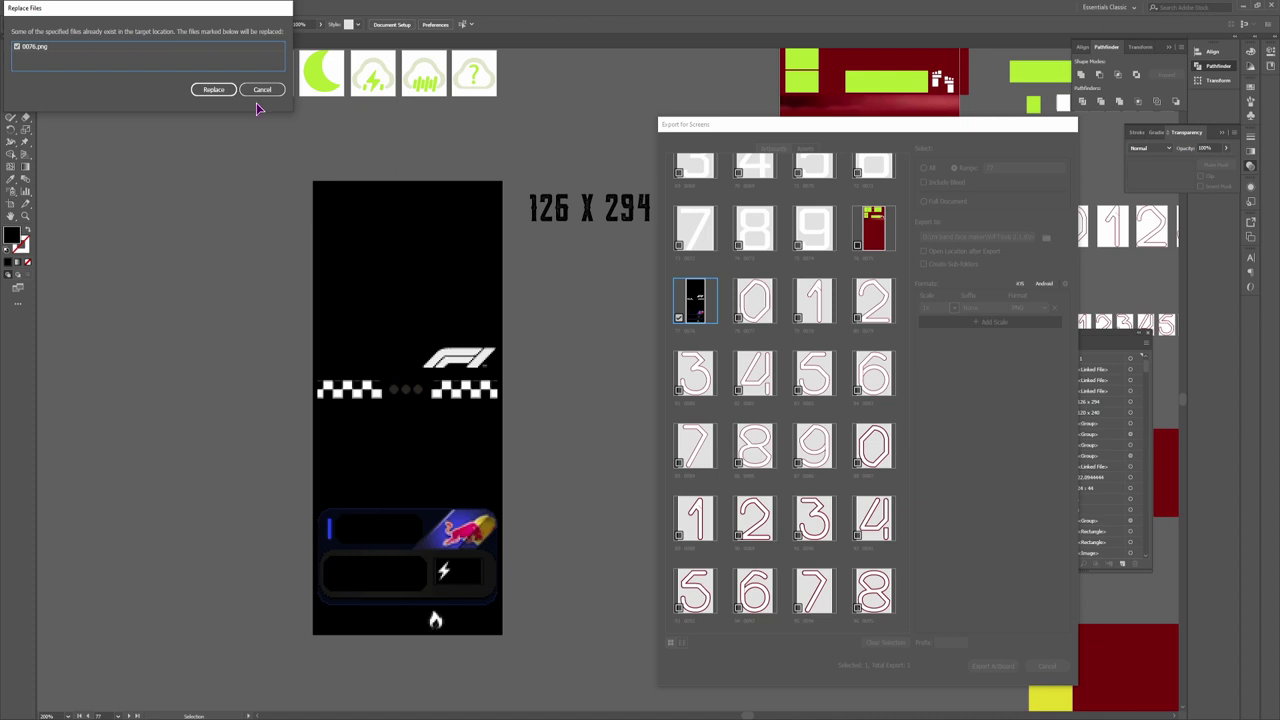
pyautogui.click(262, 89)
# Look through the redbull_eng_v2.1 folder to check which file name the background image uses
pyautogui.moveTo(97, 718)
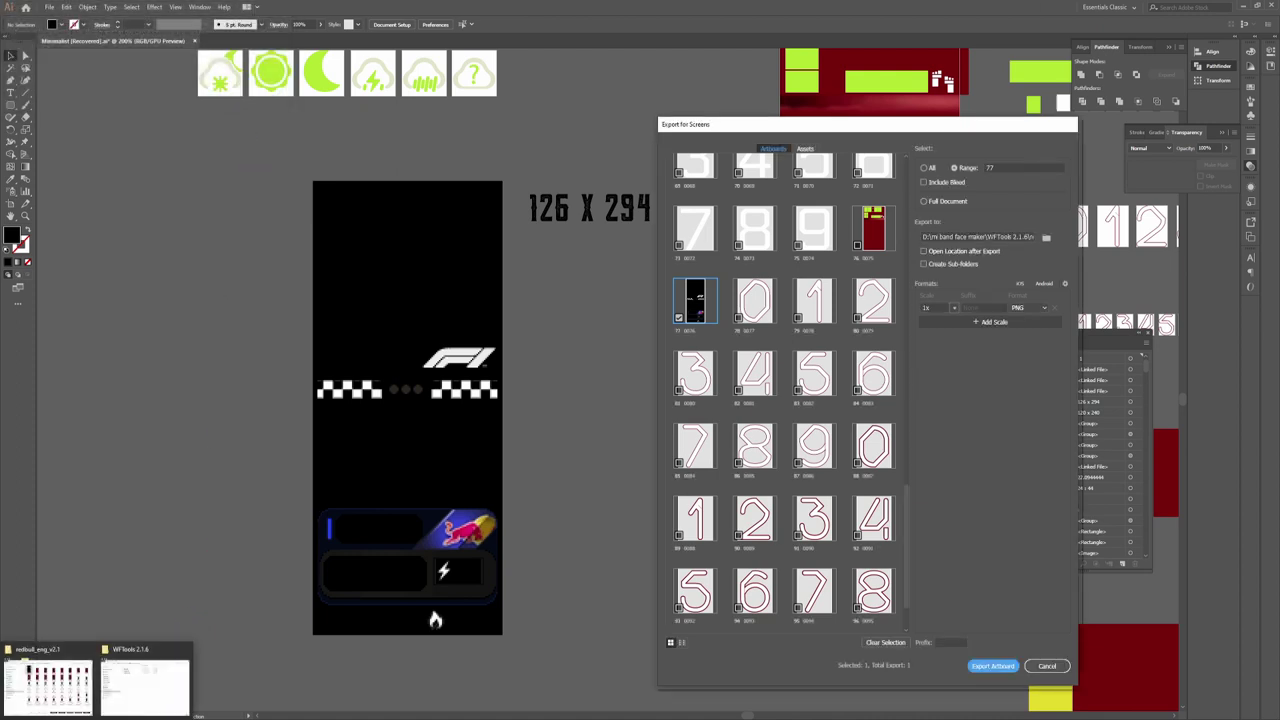
pyautogui.click(66, 696)
pyautogui.scroll(-10, 946, 256)
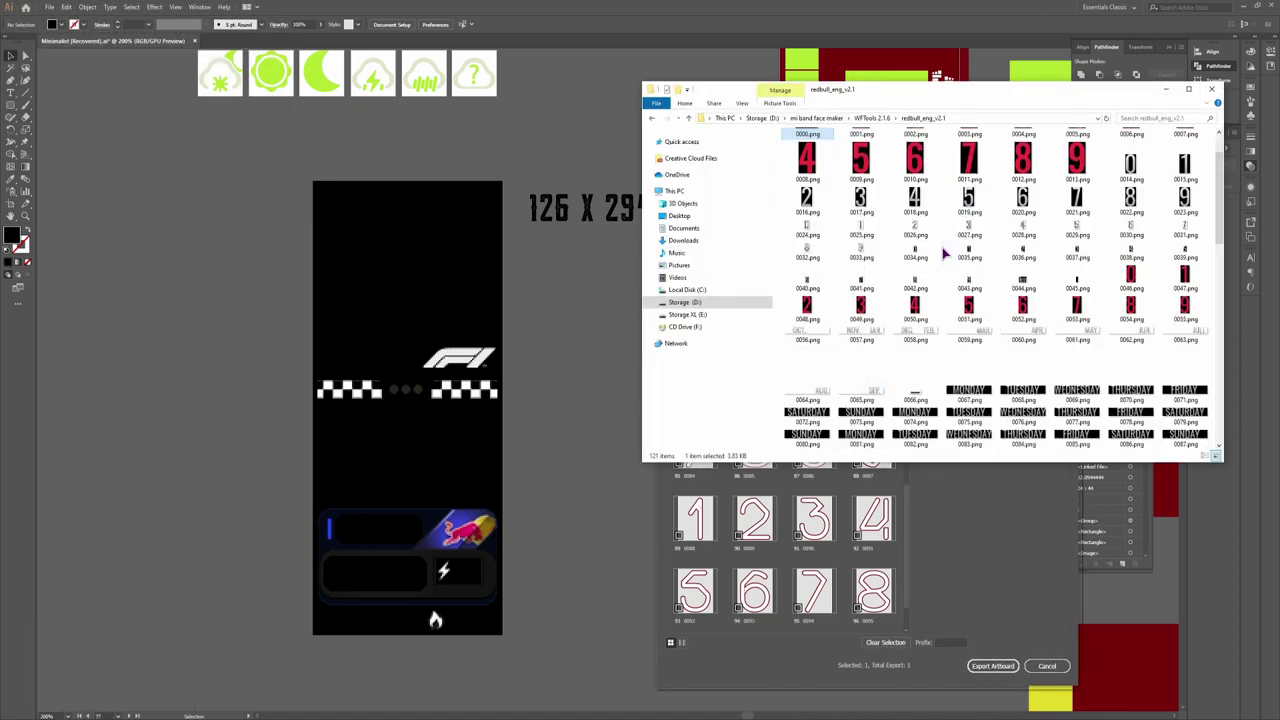
pyautogui.click(938, 405)
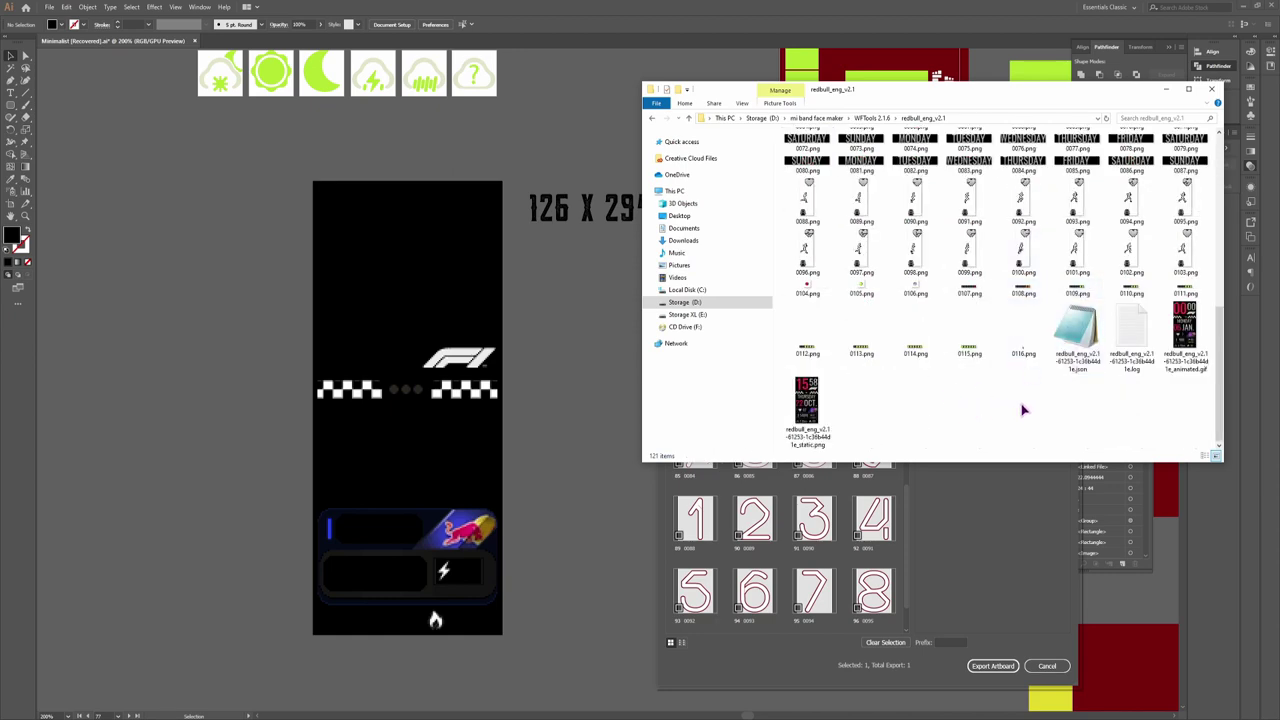
pyautogui.scroll(10, 927, 382)
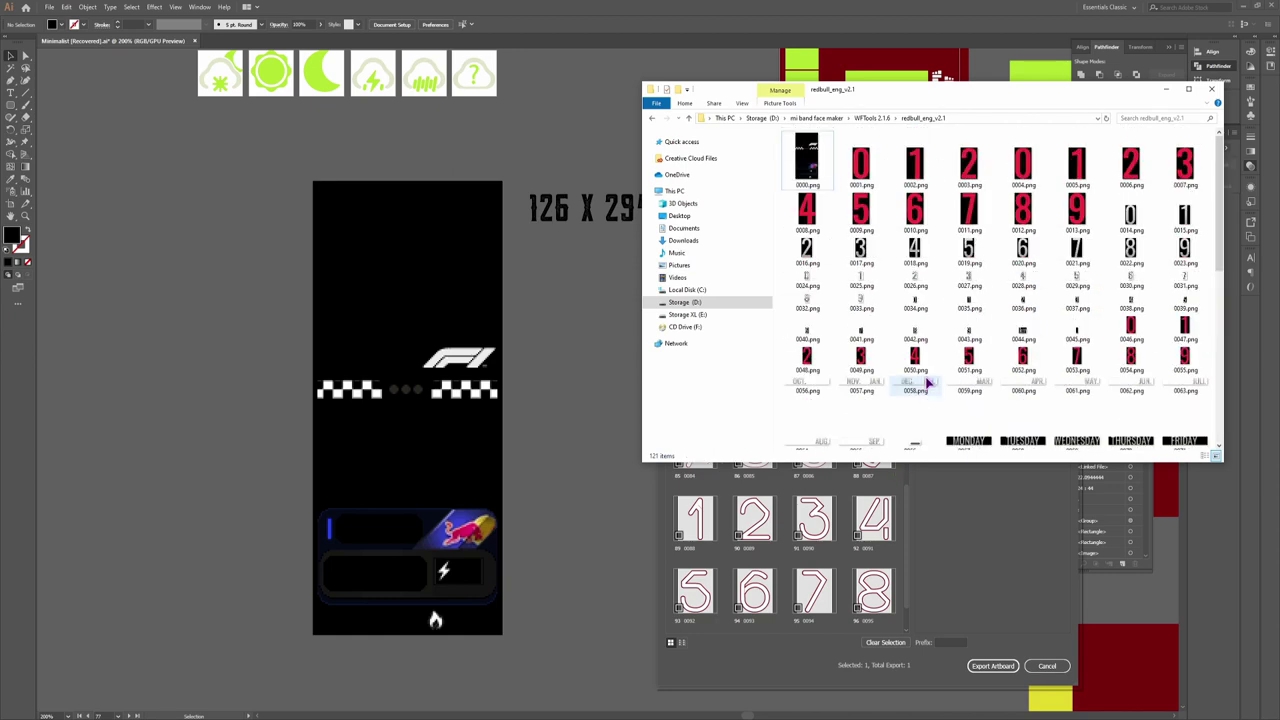
# Rename artboard 77 to 0000 and export it as a PNG into the redbull_eng_v2.1 folder
pyautogui.click(903, 548)
pyautogui.doubleClick(688, 331)
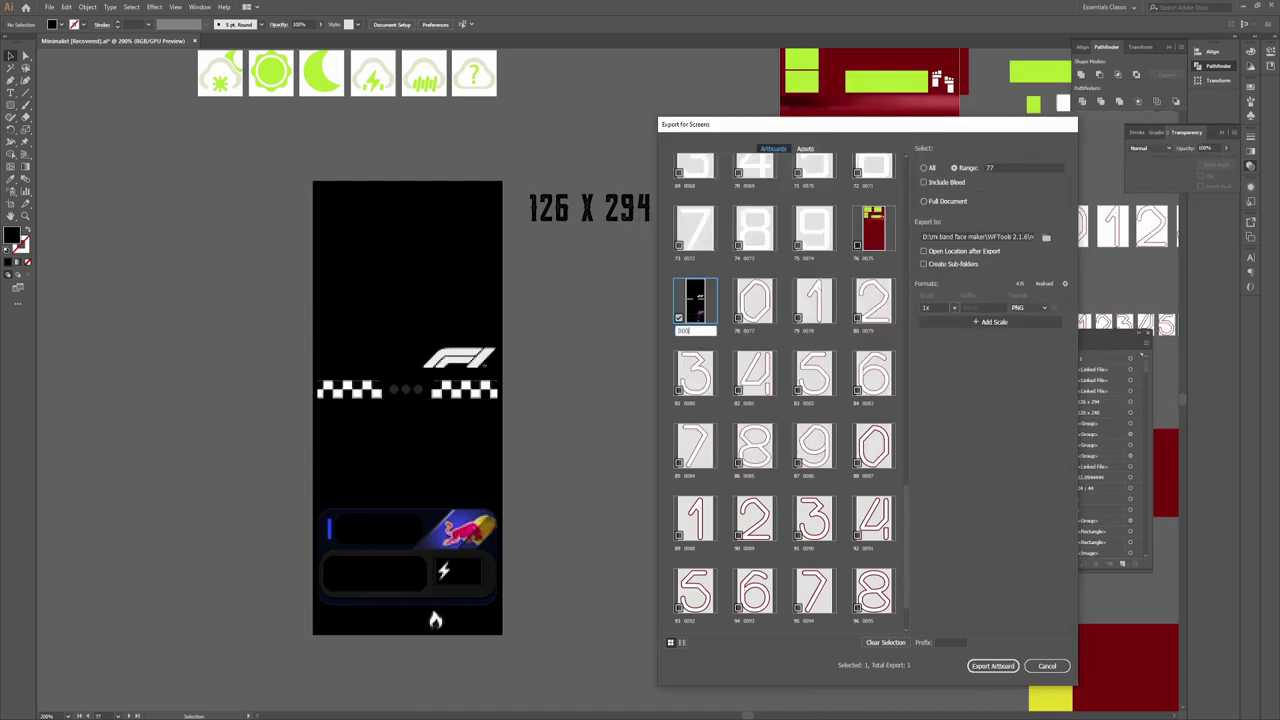
pyautogui.click(951, 422)
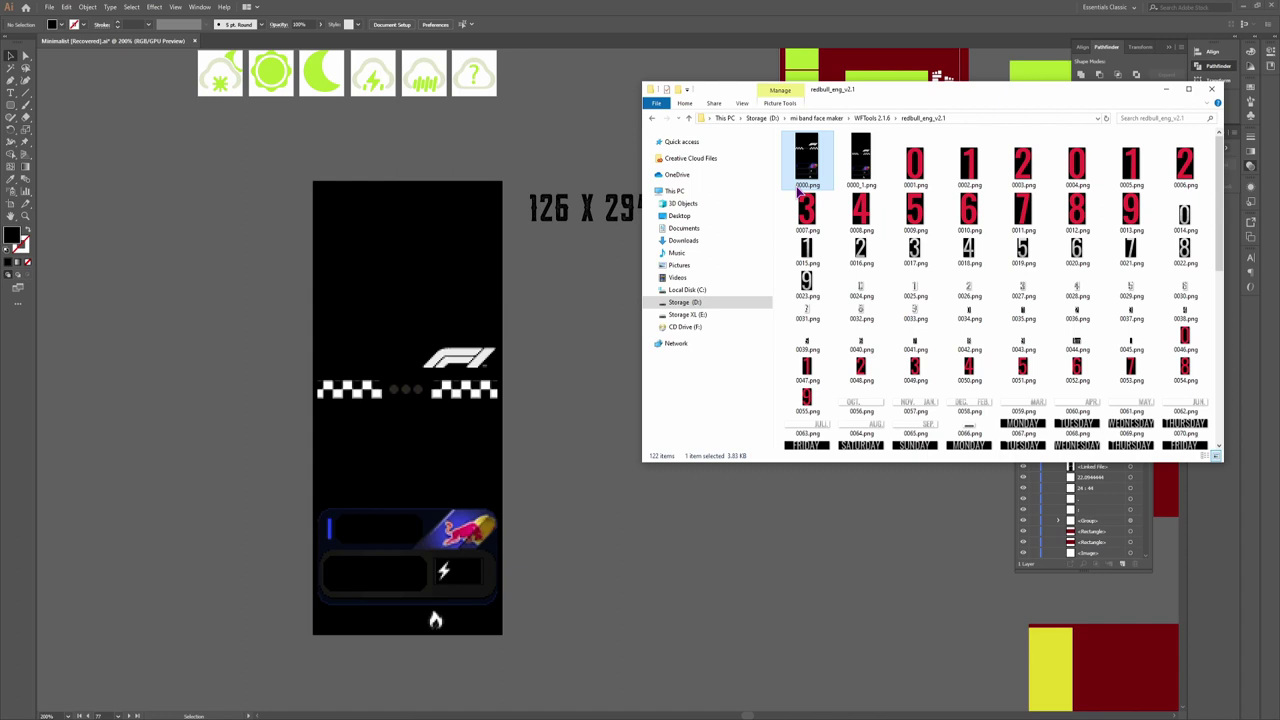
# Rename the old background 0000.png to 20000.png and the exported 0000_1.png to 0000.png
pyautogui.click(797, 187)
pyautogui.click(797, 187)
pyautogui.click(849, 190)
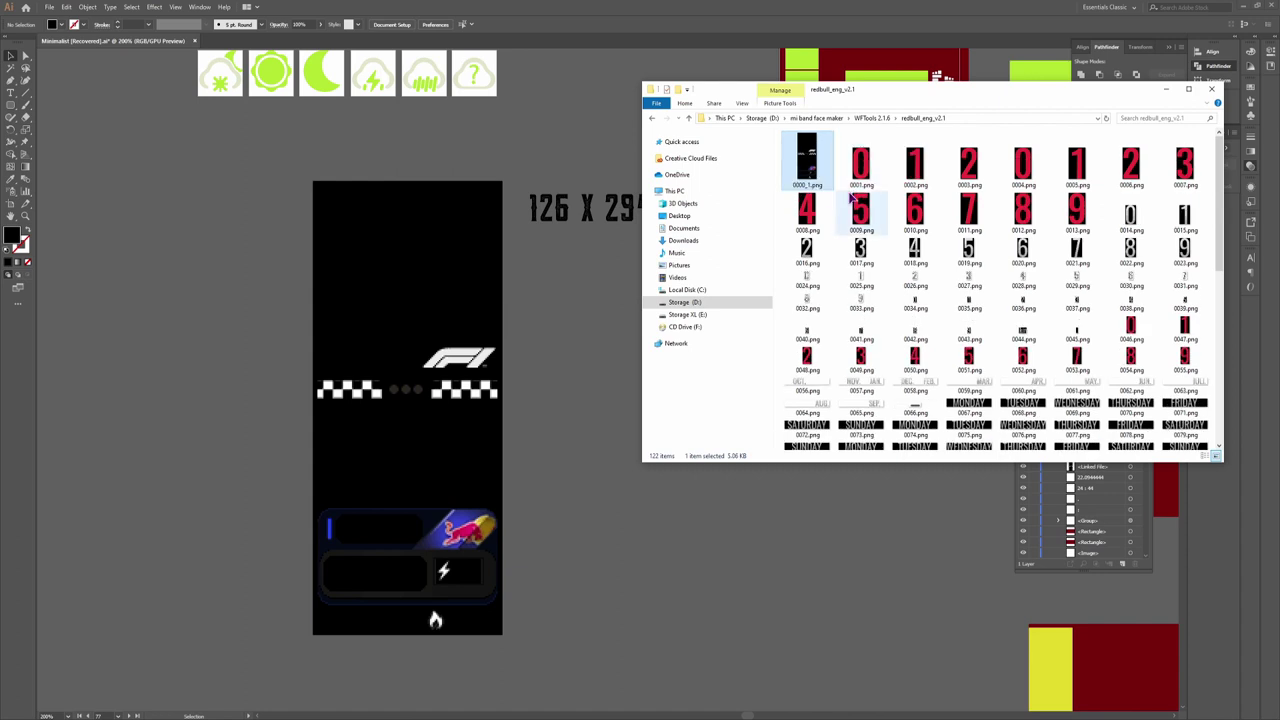
pyautogui.click(811, 189)
pyautogui.write('0000')
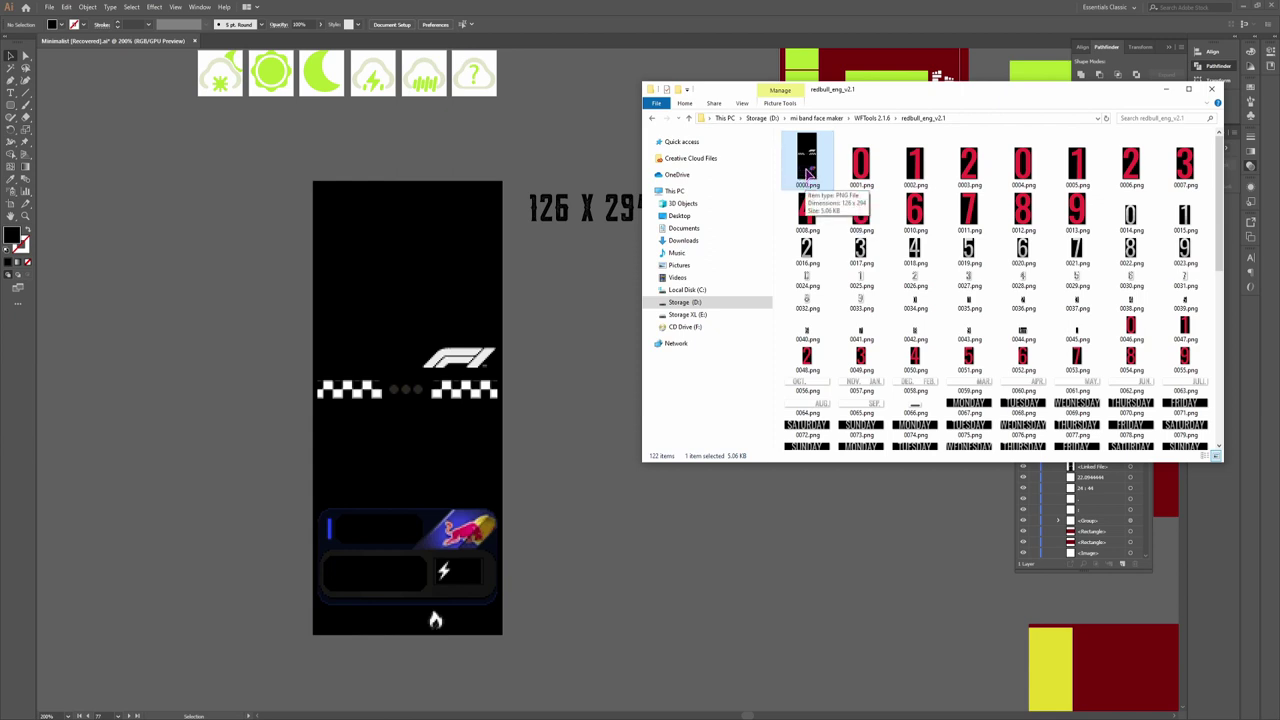
# Rename the Red Bull JSON file to redbull_eng_v2.1.json and open it in Notepad
pyautogui.scroll(-3, 994, 403)
pyautogui.scroll(3, 994, 403)
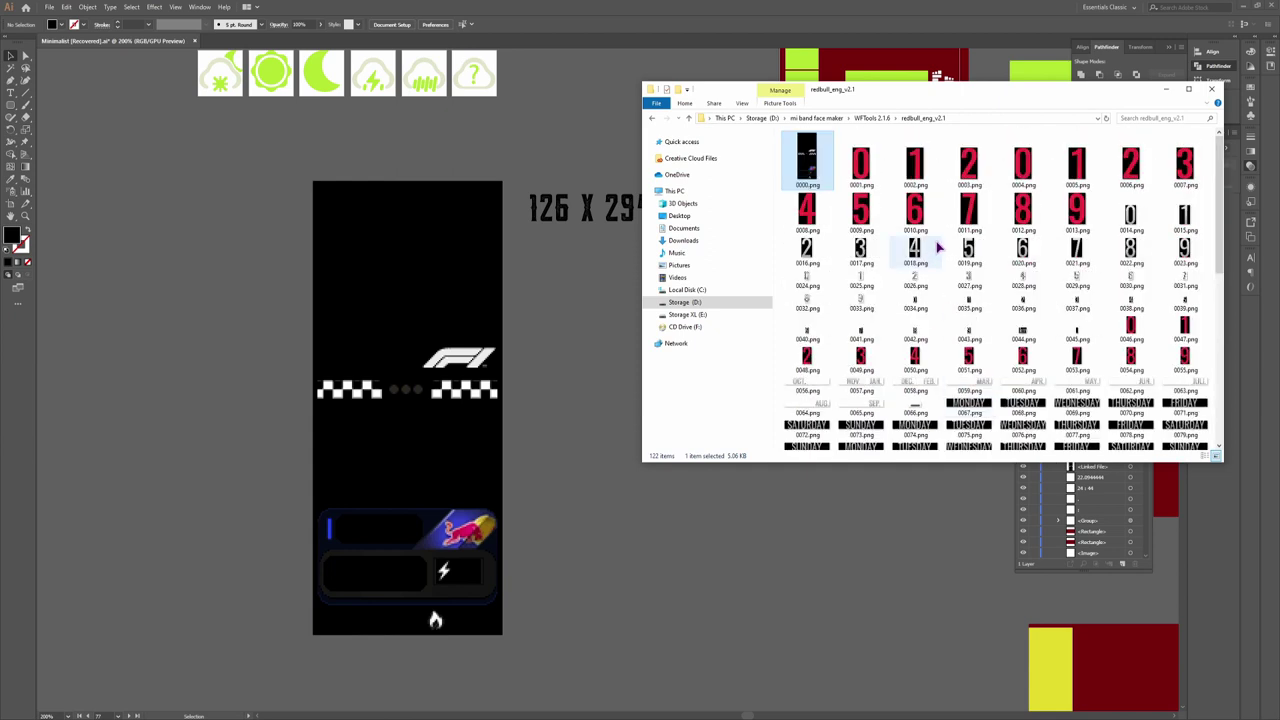
pyautogui.scroll(-4, 990, 268)
pyautogui.doubleClick(1130, 330)
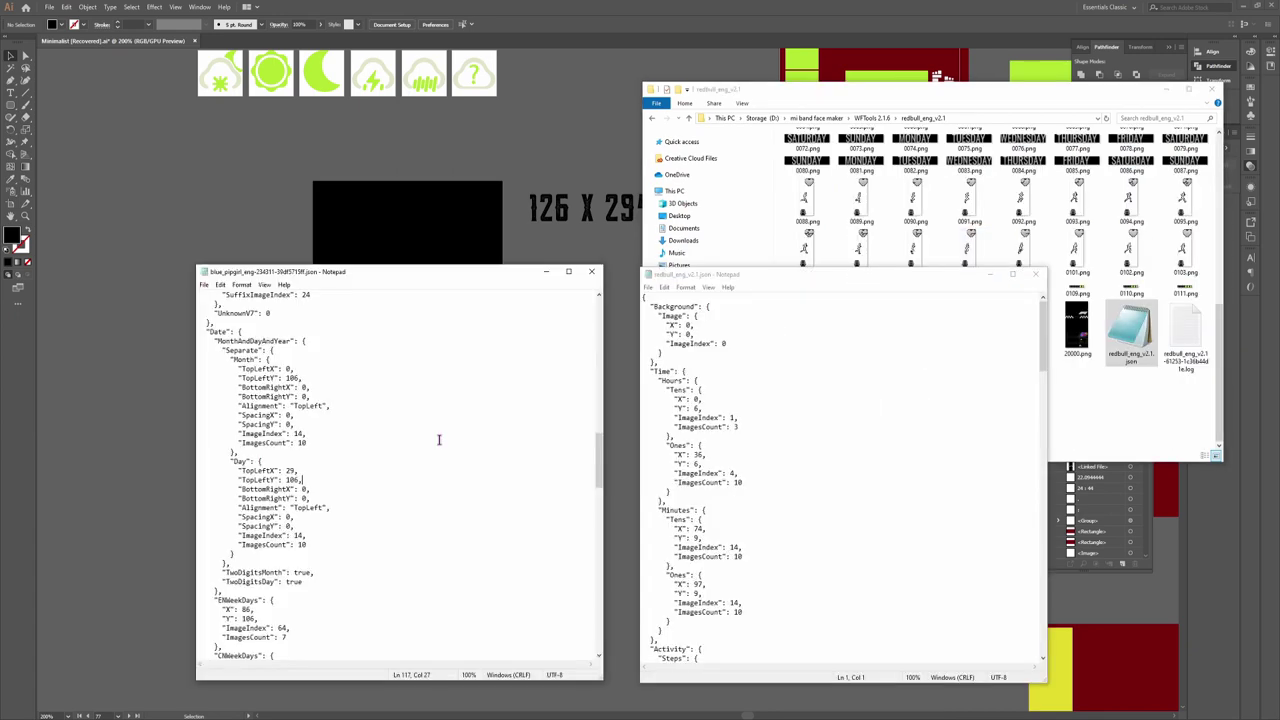
# Copy the Preview1, Preview2 and Preview3 blocks from the blue_pipgirl JSON into the Background section of redbull_eng_v2.1.json
pyautogui.scroll(20, 419, 450)
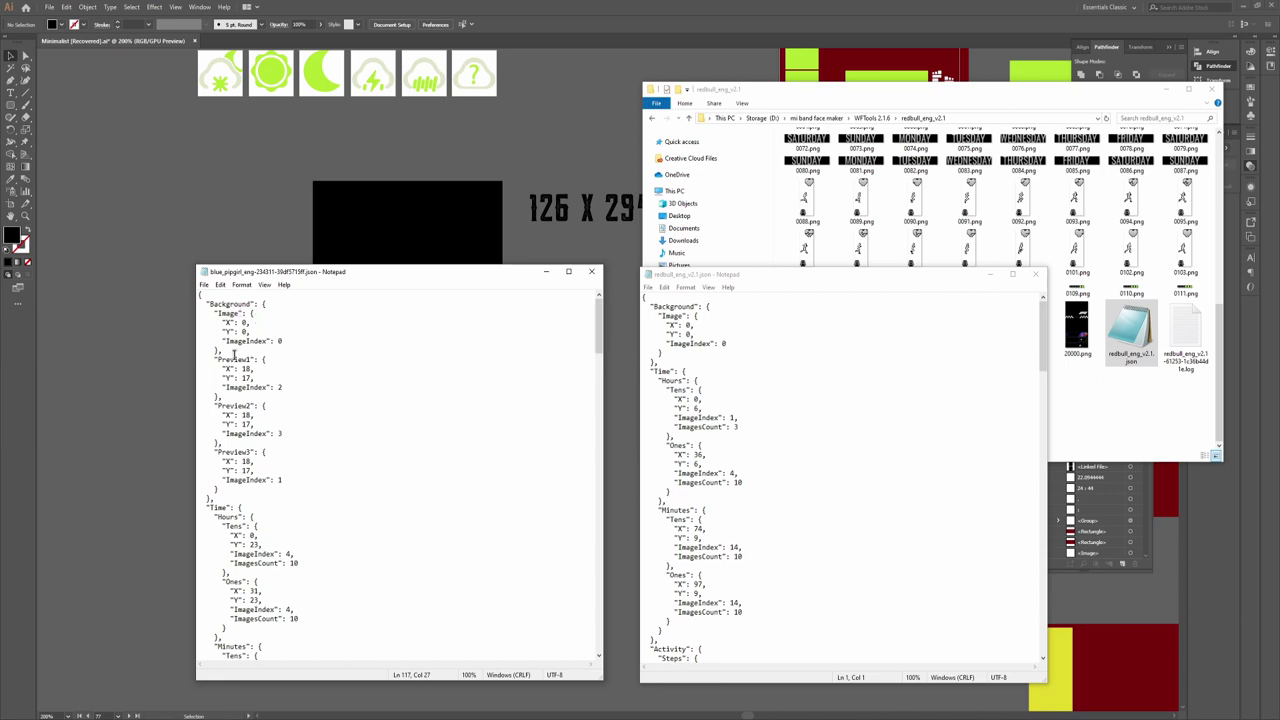
pyautogui.moveTo(216, 351); pyautogui.dragTo(242, 488)
pyautogui.hotkey('ctrl', 'c')
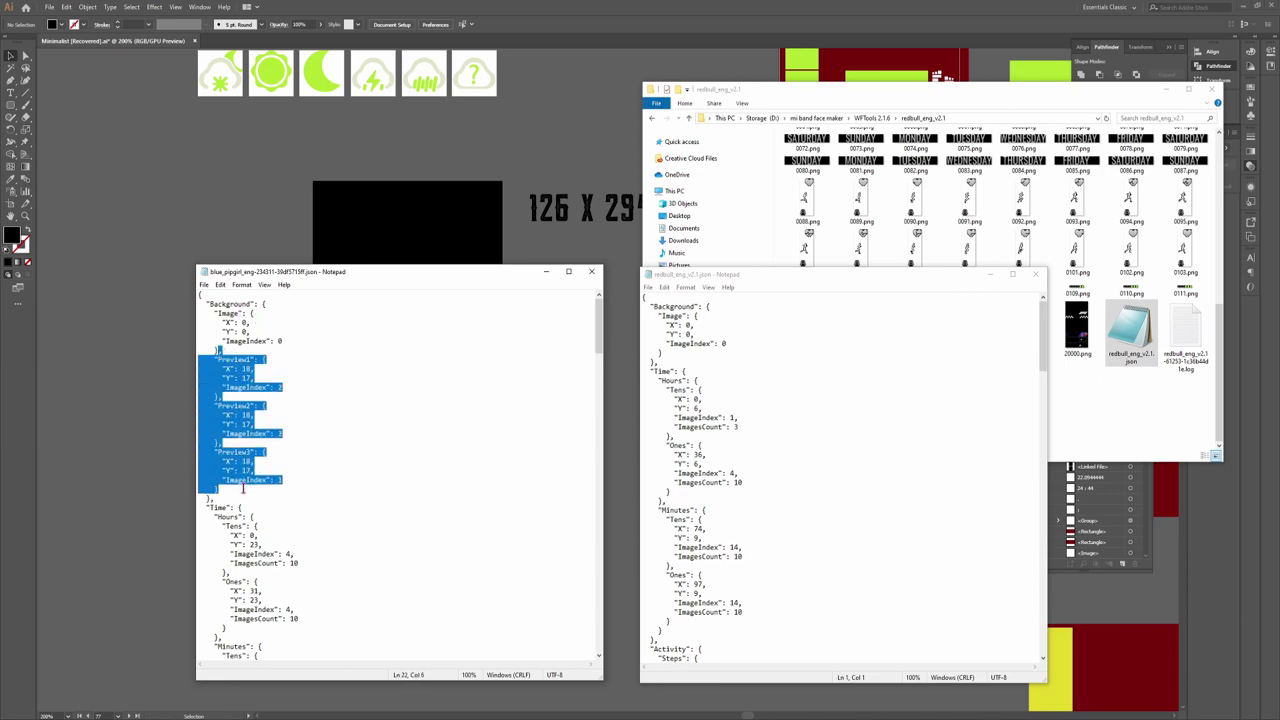
pyautogui.click(672, 356)
pyautogui.hotkey('ctrl', 'v')
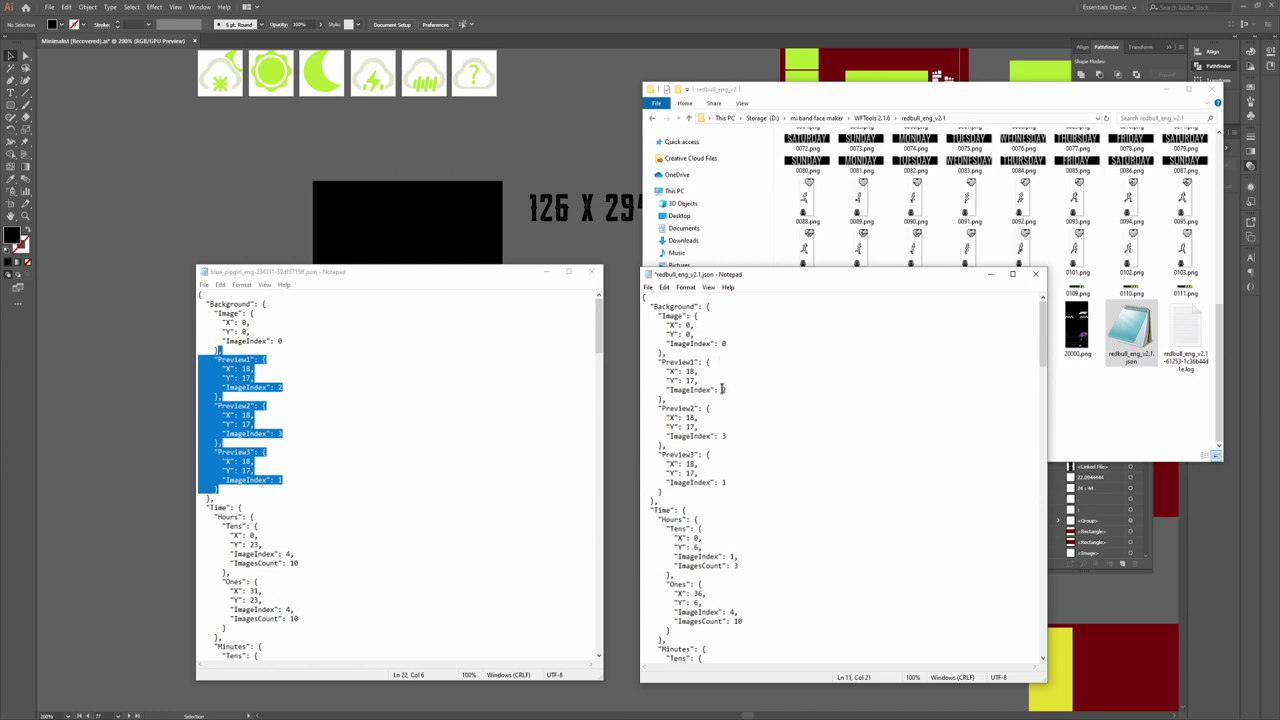
# Set the ImageIndex of Preview1, Preview2 and Preview3 to 0 in redbull_eng_v2.1.json
pyautogui.write('000')
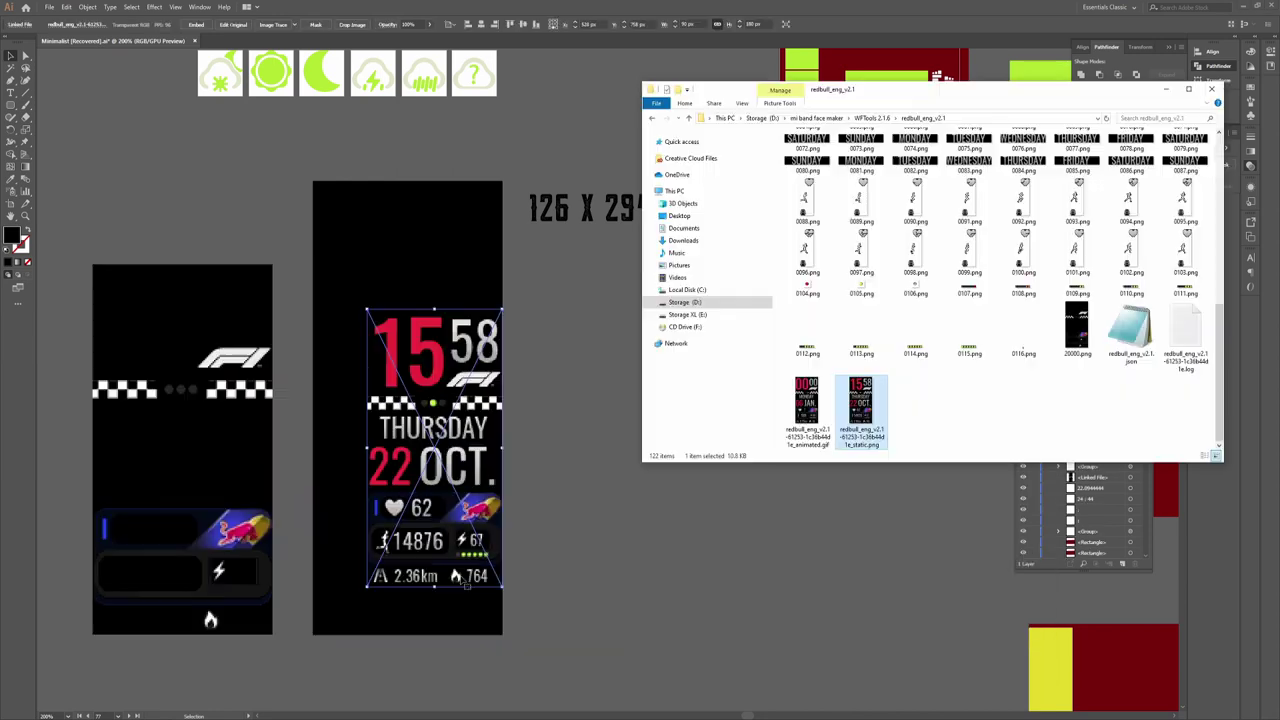
# Place the Red Bull static preview PNG on the black 126 x 294 background, scale it to 120 px wide and align it at the bottom
pyautogui.scroll(2, 585, 468)
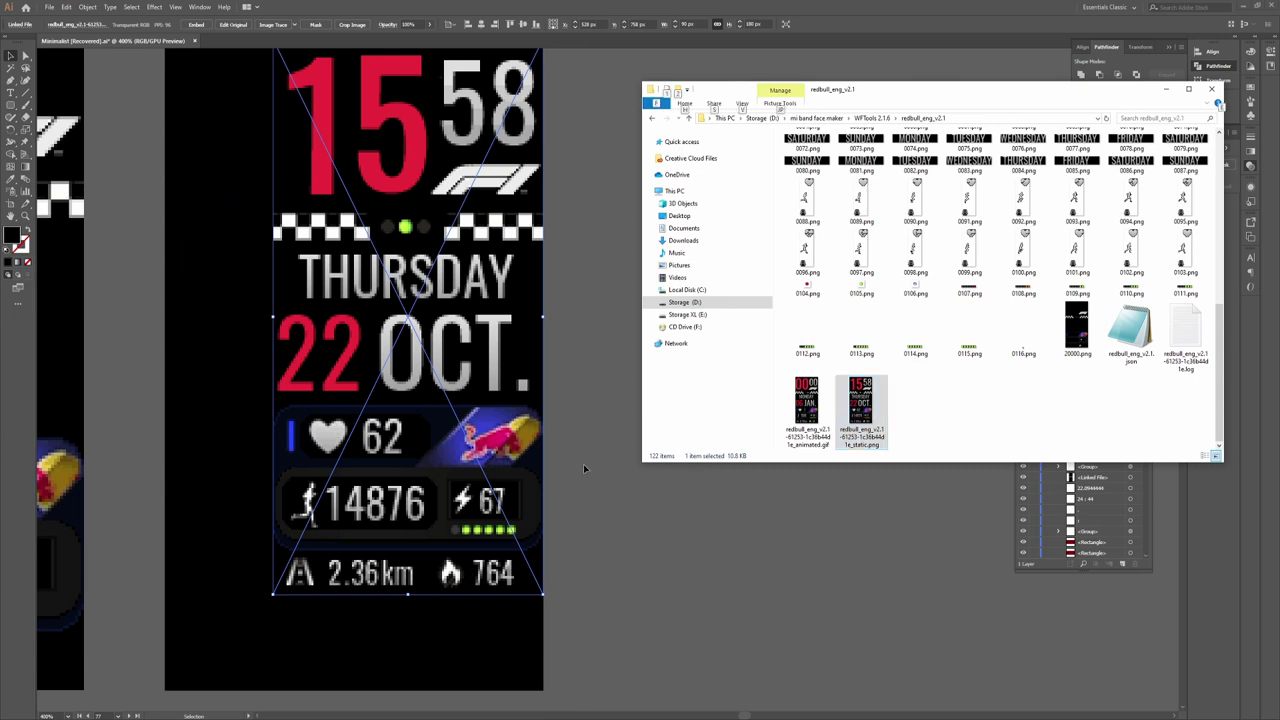
pyautogui.click(585, 468)
pyautogui.click(688, 23)
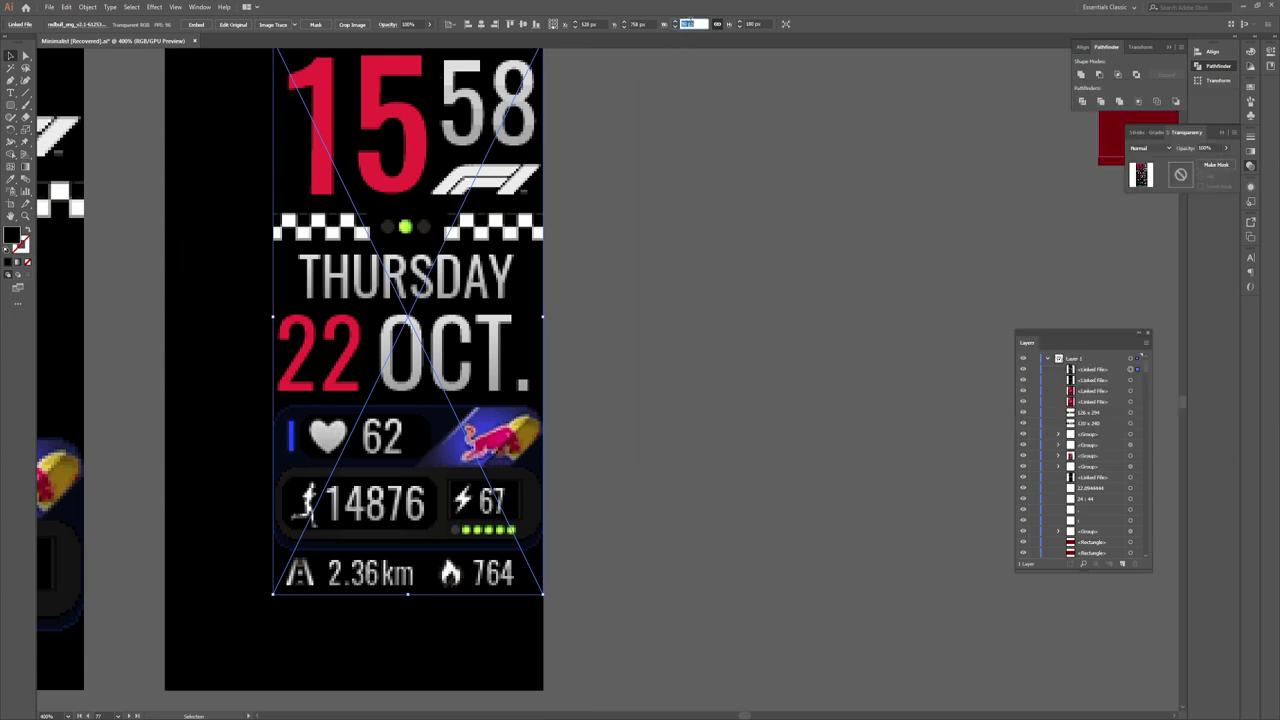
pyautogui.write('120')
pyautogui.press('Return')
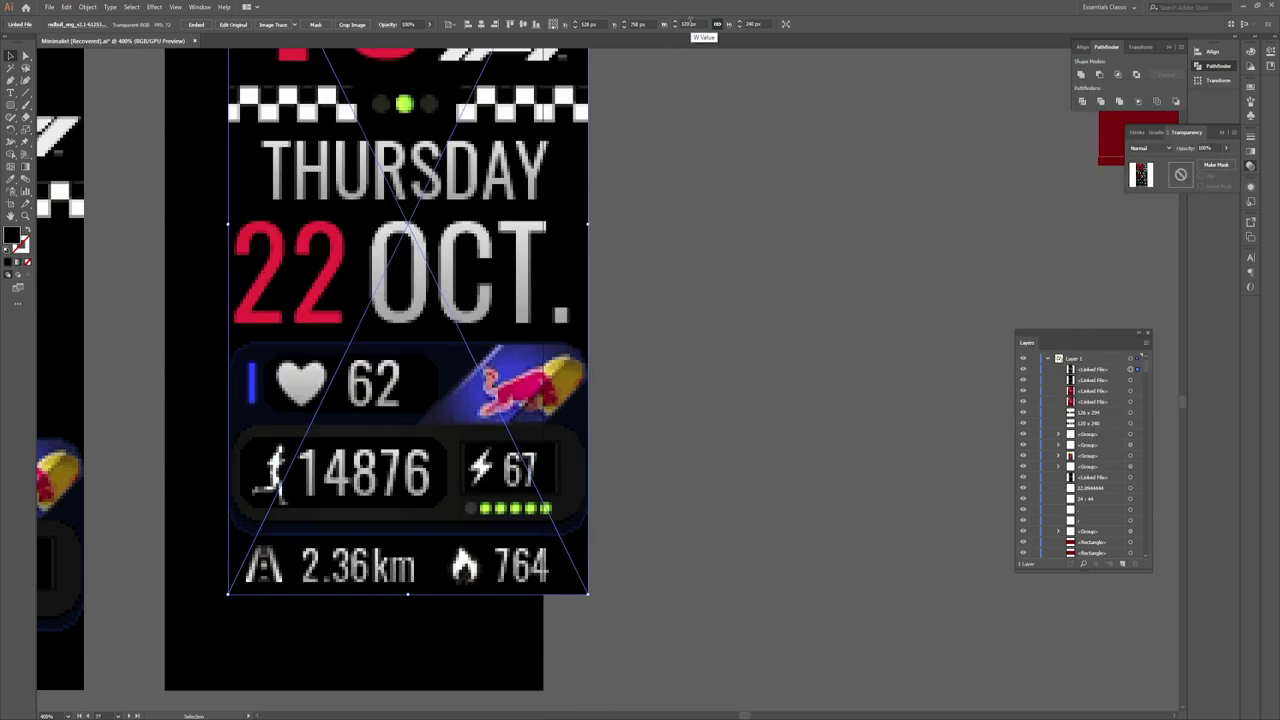
pyautogui.moveTo(402, 472); pyautogui.dragTo(357, 558)
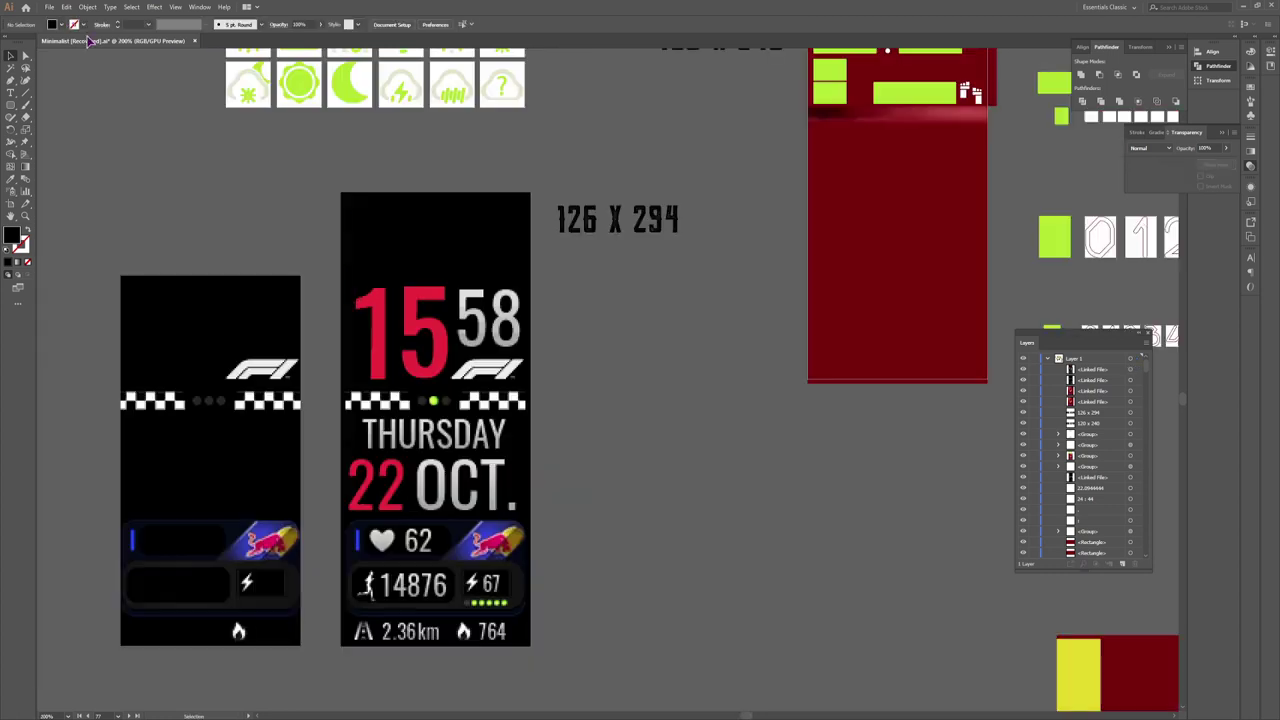
# Export the assembled Red Bull preview for screens and name the PNG 10000.png in the redbull_eng_v2.1 folder
pyautogui.click(49, 7)
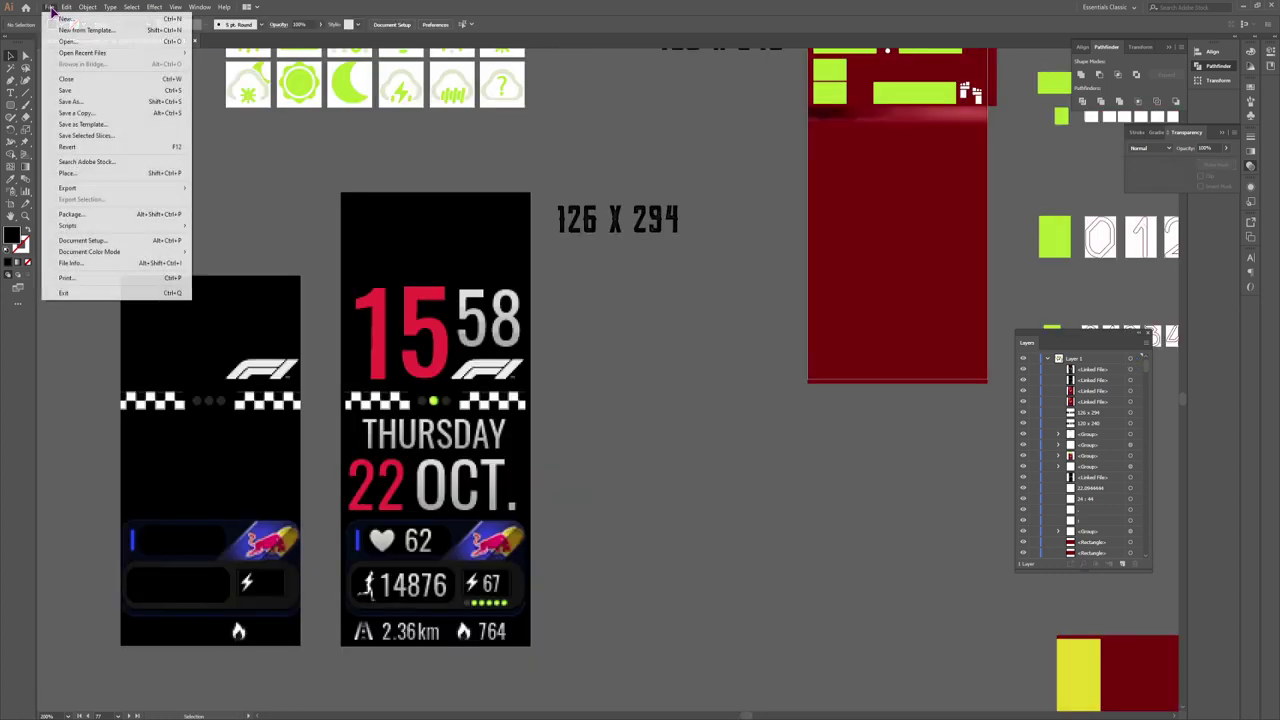
pyautogui.moveTo(160, 188)
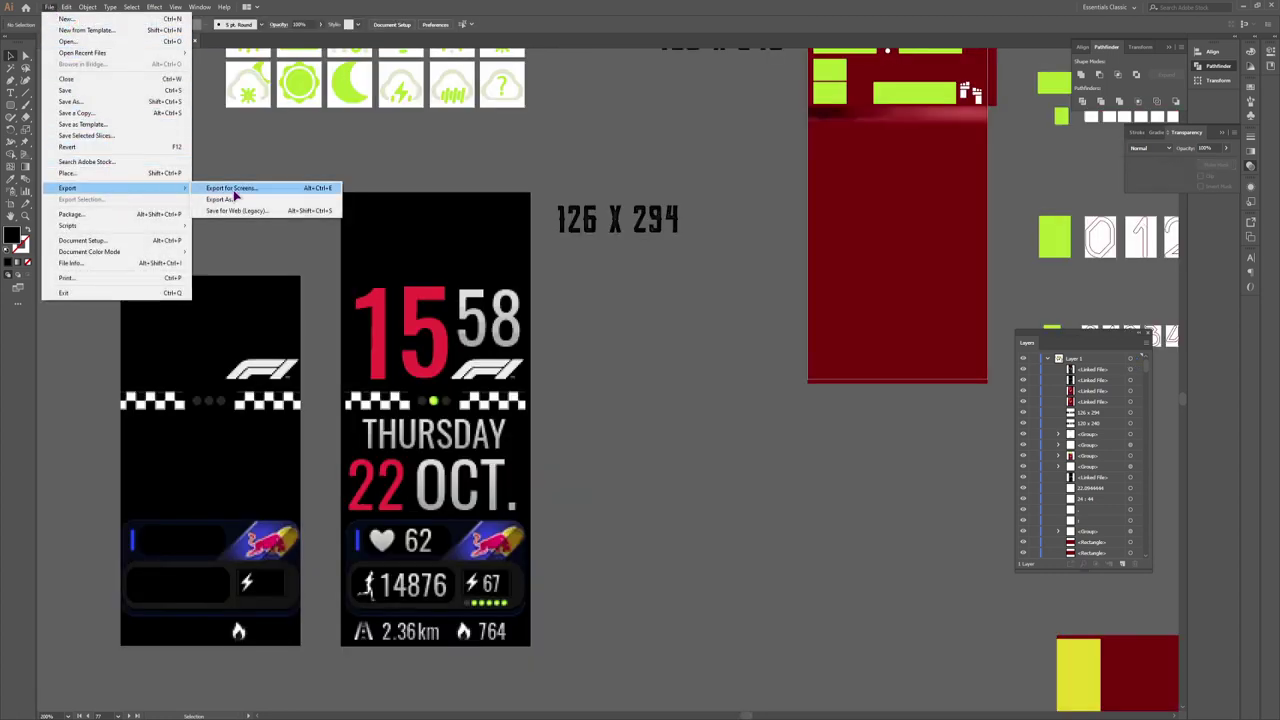
pyautogui.click(233, 192)
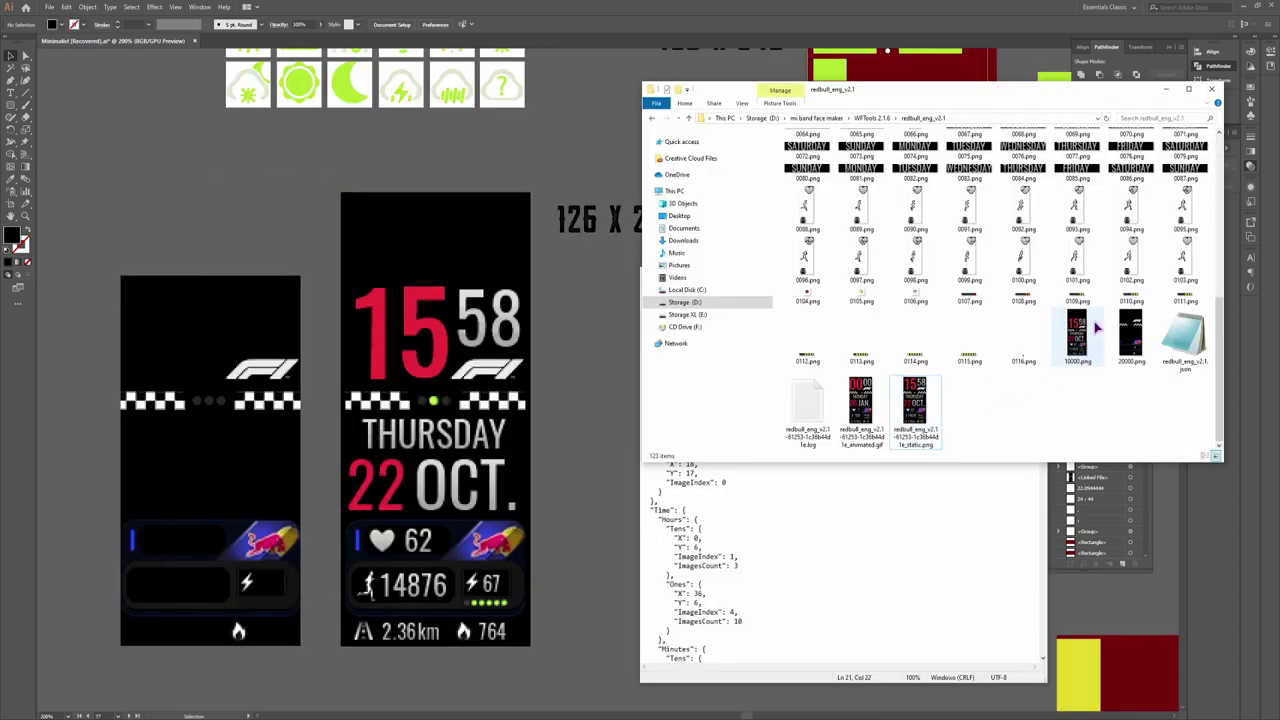
pyautogui.click(1081, 359)
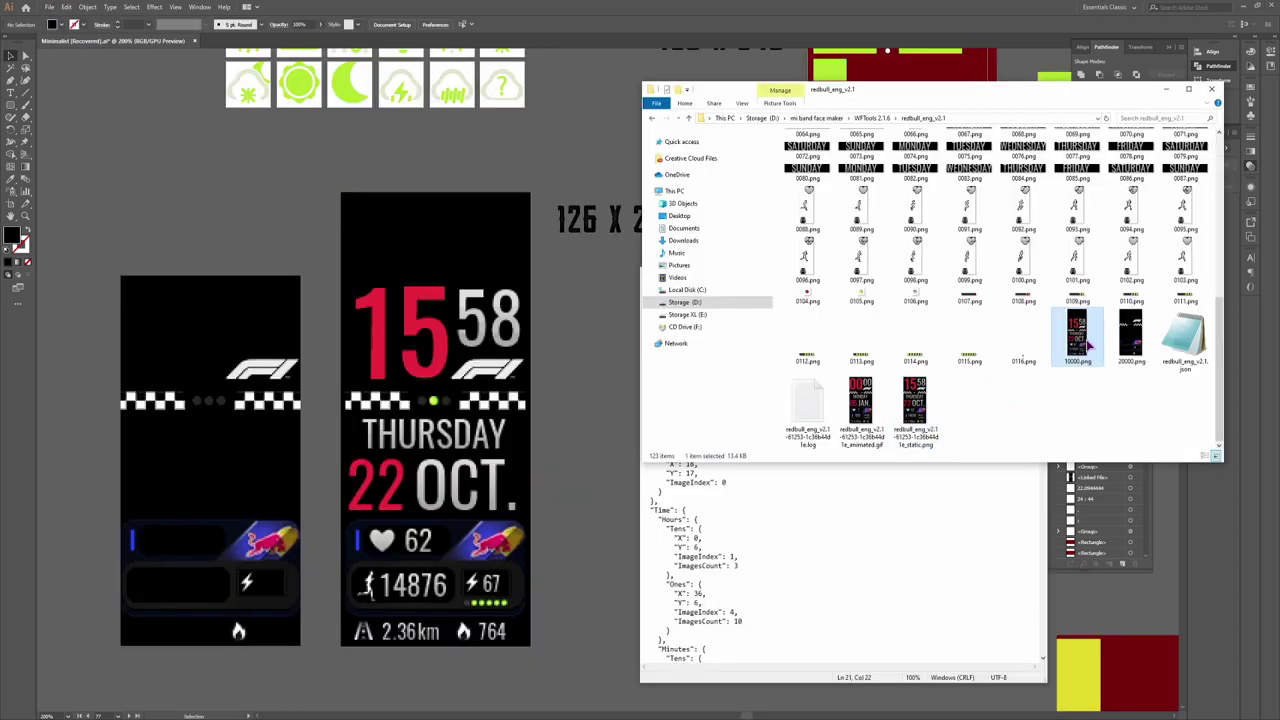
# Set the ImageIndex of Preview1, Preview2 and Preview3 to 10000 in redbull_eng_v2.1.json
pyautogui.click(957, 475)
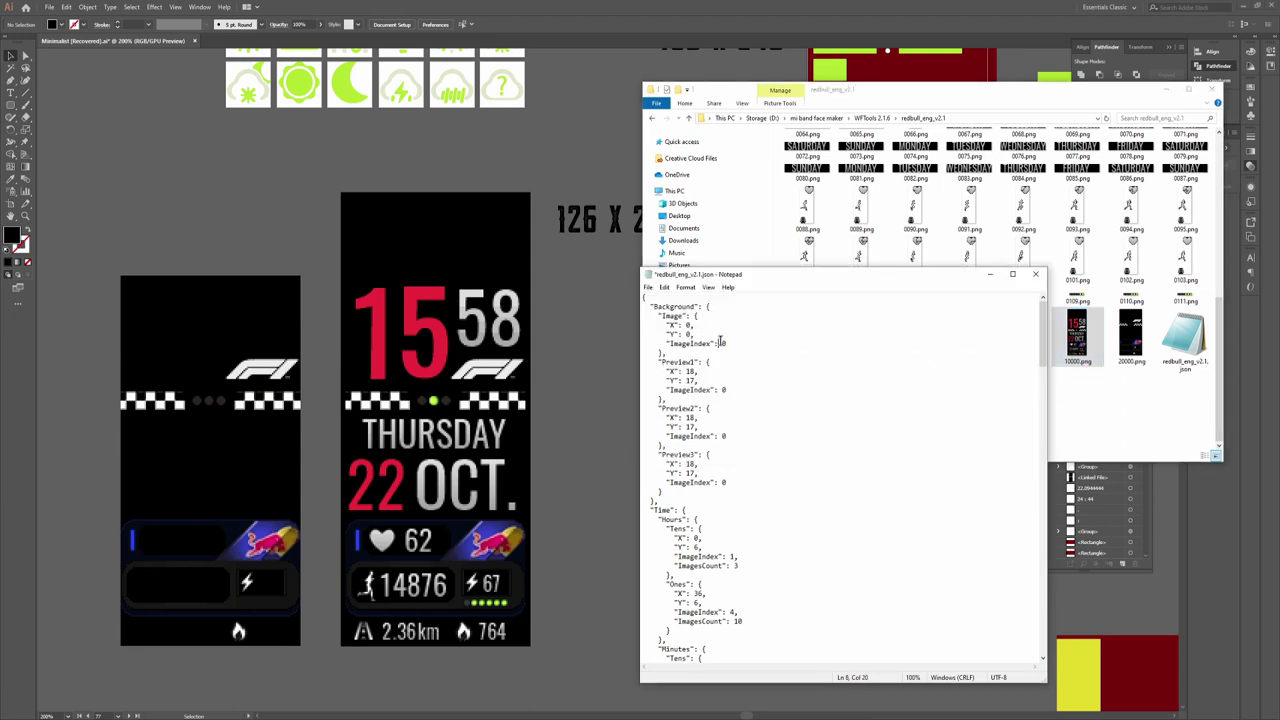
pyautogui.doubleClick(720, 342)
pyautogui.click(724, 344)
pyautogui.click(723, 389)
pyautogui.moveTo(738, 343); pyautogui.dragTo(722, 343)
pyautogui.press('Delete')
# Bring up the blue_pipgirl JSON beside redbull_eng_v2.1.json and go to the Time section in both files
pyautogui.click(184, 719)
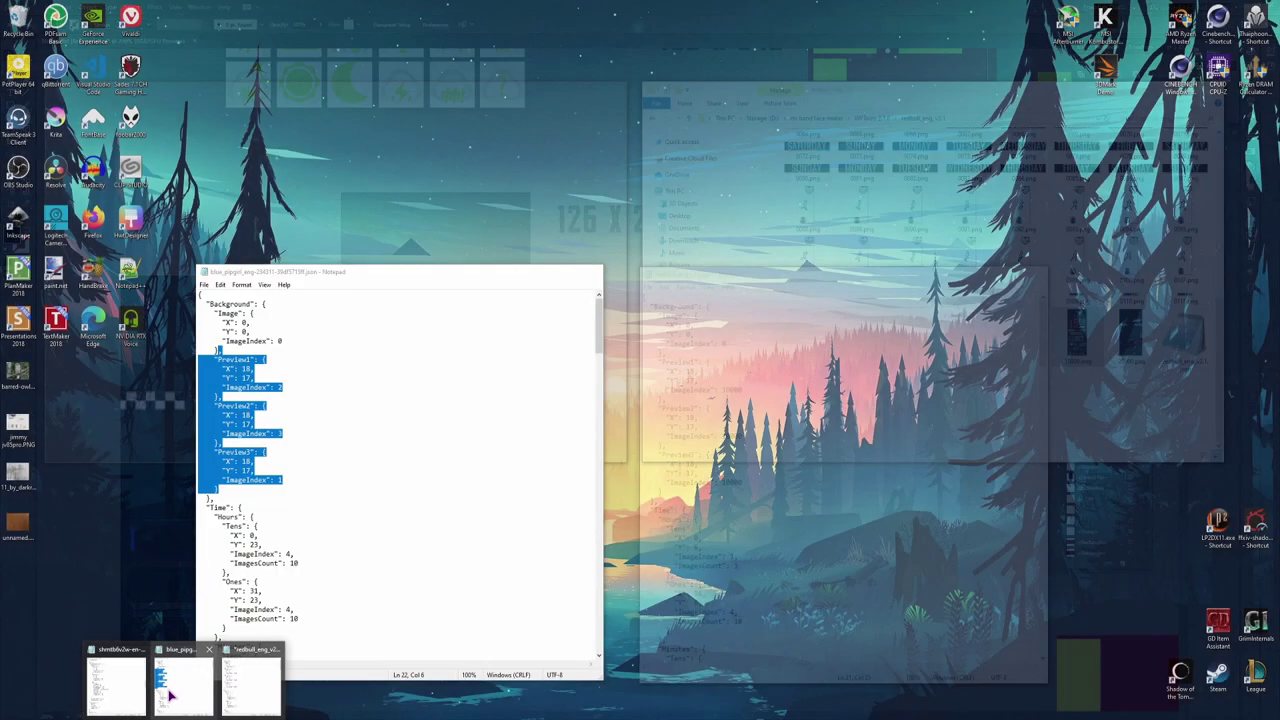
pyautogui.click(177, 688)
pyautogui.scroll(-7, 335, 466)
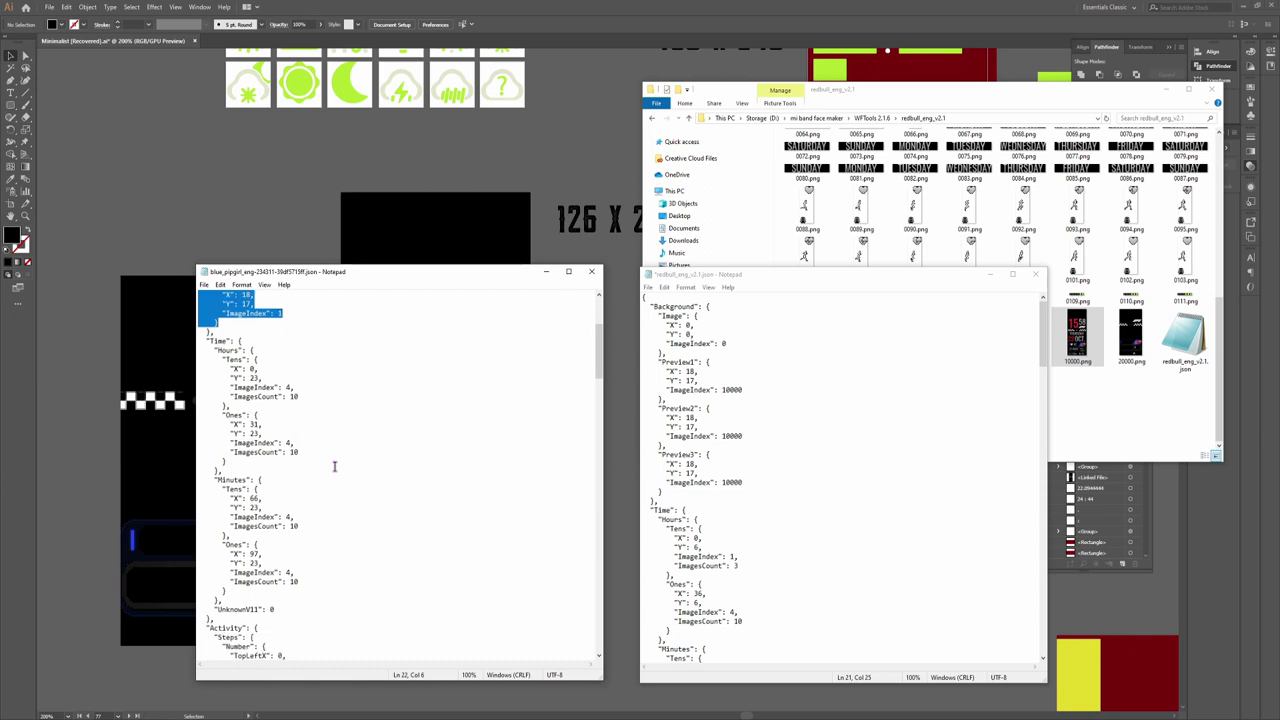
pyautogui.scroll(-7, 730, 336)
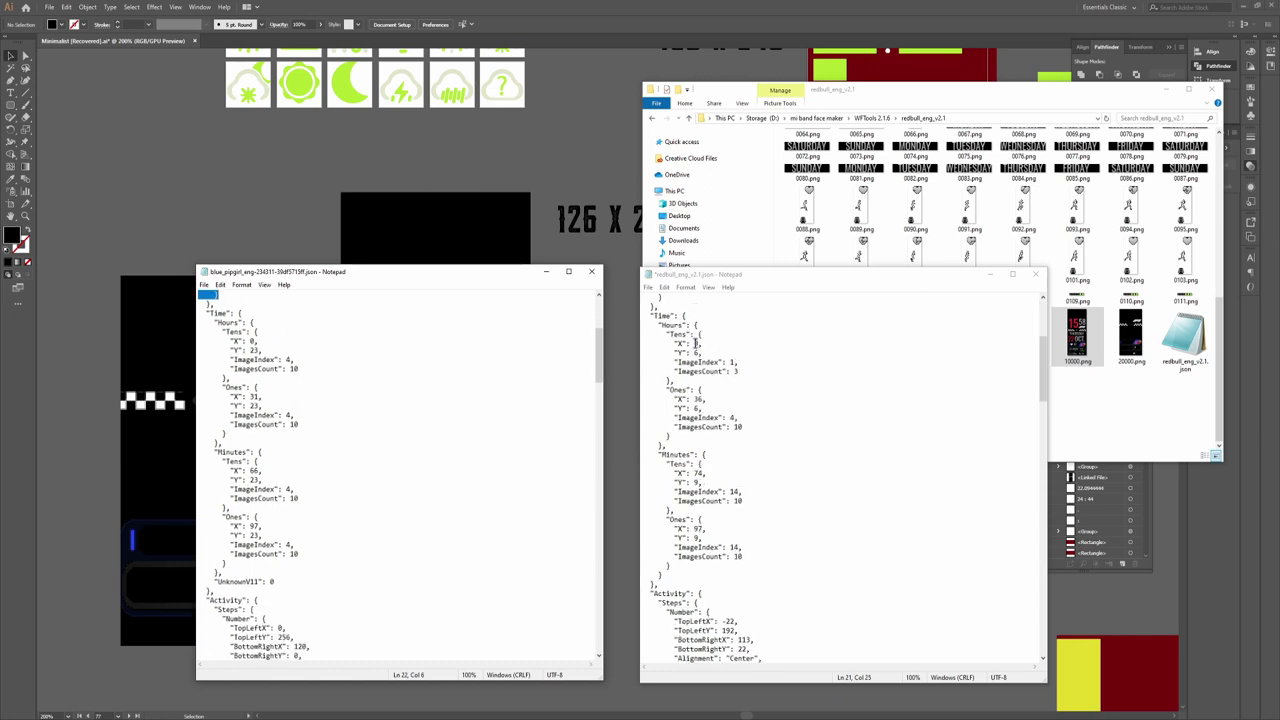
# Set Hours Tens to X 3, Y 60, Hours Ones to X 39, Y 60, Minutes Tens to X 77, Y 53, and Minutes Ones Y to 53
pyautogui.click(696, 343)
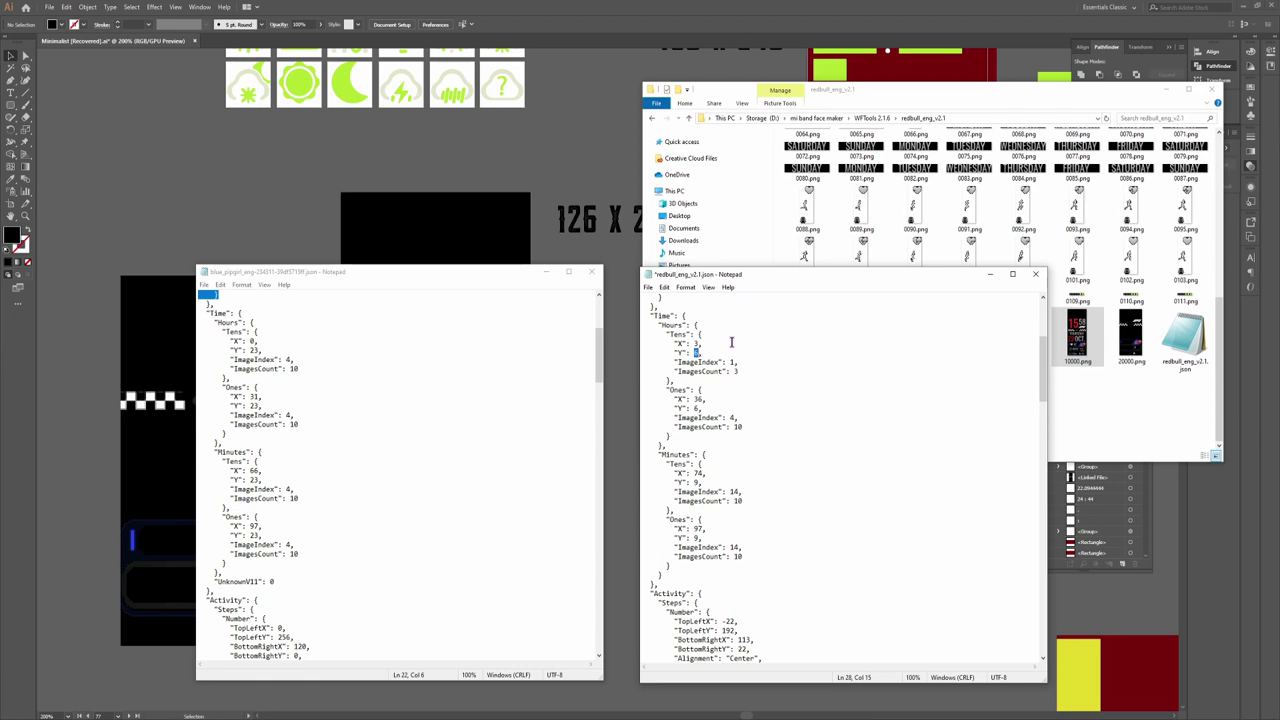
pyautogui.write('6')
pyautogui.doubleClick(697, 408)
pyautogui.press('BackSpace')
pyautogui.press('BackSpace')
pyautogui.write('27')
# Open the Calculator and move it clear of the two JSON files
pyautogui.press('super')
pyautogui.write('kal')
pyautogui.press('Return')
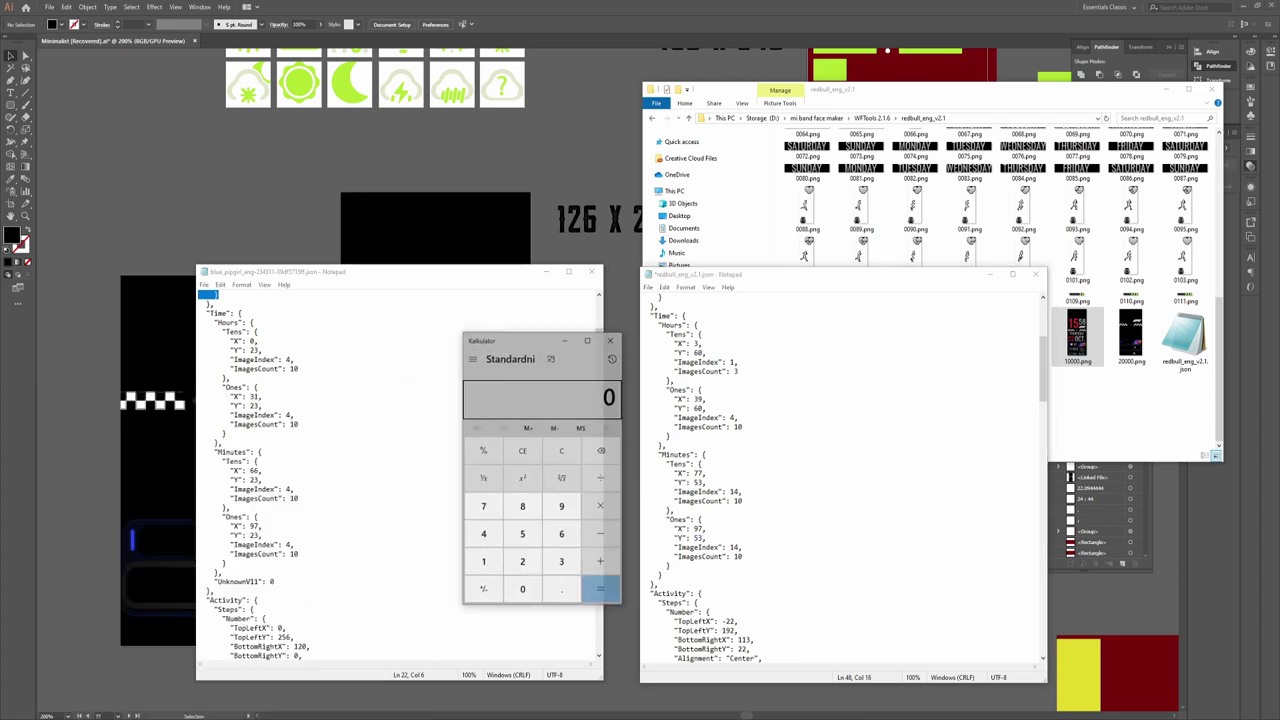
pyautogui.moveTo(533, 342); pyautogui.dragTo(549, 128)
# Open the original Red Bull JSON from the MiBandWF 1.4.2 RawImageMode folder and check its Time coordinates
pyautogui.click(725, 478)
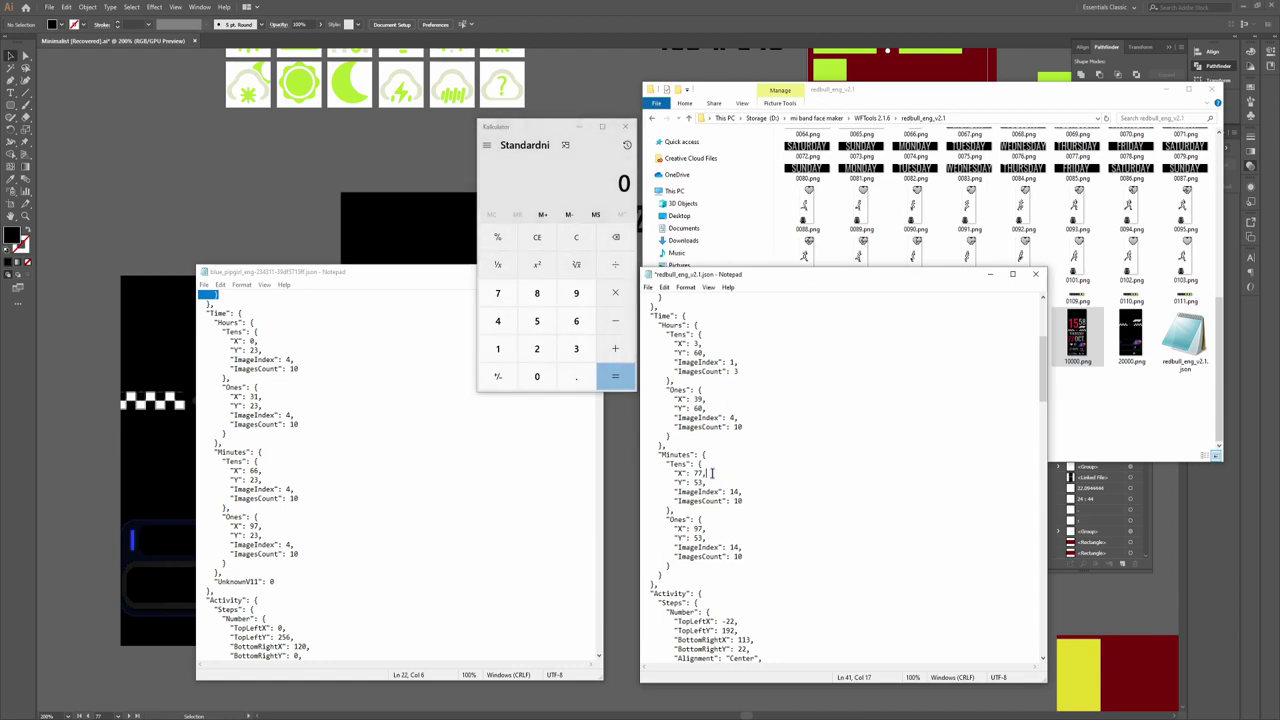
pyautogui.doubleClick(697, 529)
pyautogui.moveTo(97, 717)
pyautogui.click(154, 671)
pyautogui.hotkey('alt', 'Left')
pyautogui.doubleClick(217, 149)
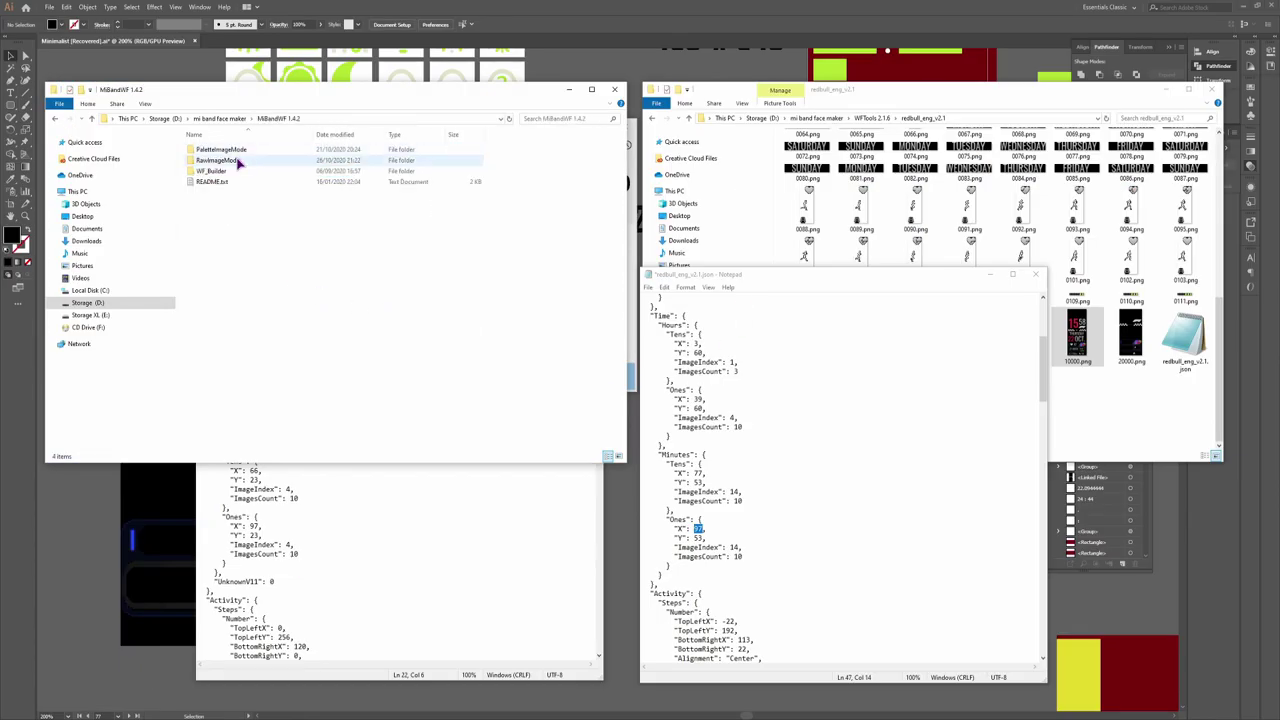
pyautogui.doubleClick(236, 161)
pyautogui.doubleClick(237, 183)
pyautogui.scroll(-10, 268, 235)
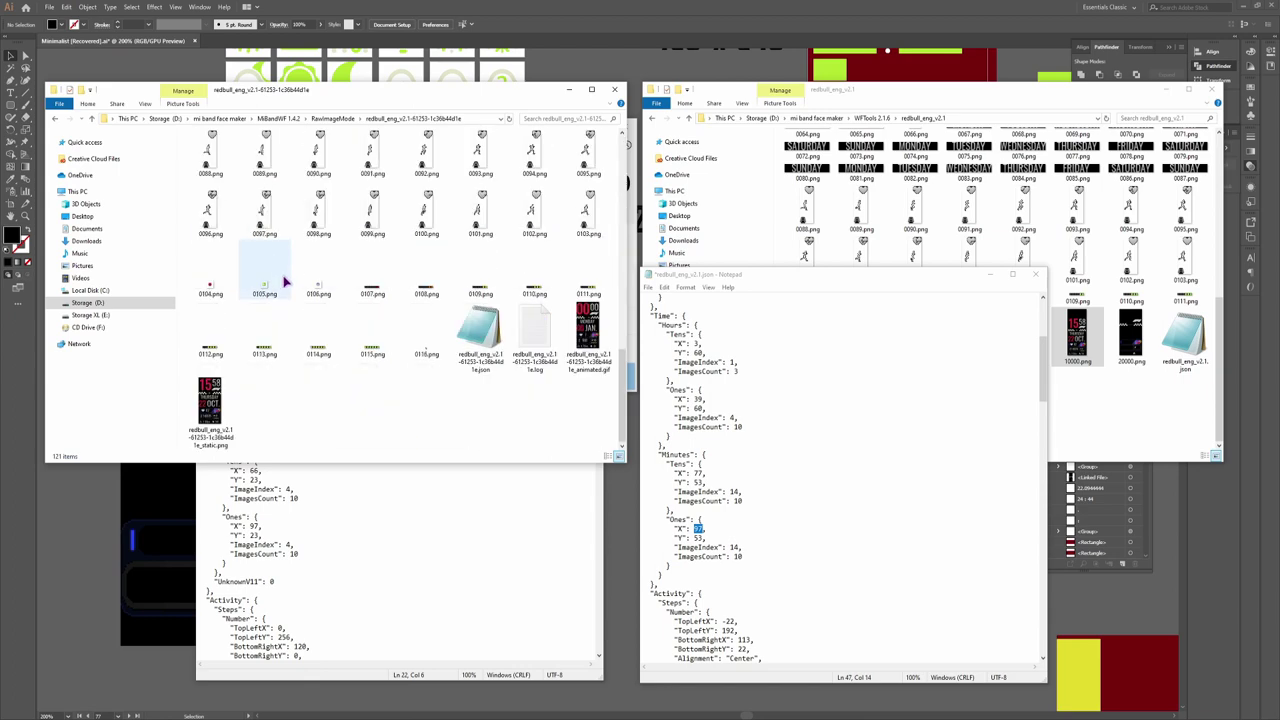
pyautogui.doubleClick(480, 335)
pyautogui.scroll(-2, 1023, 463)
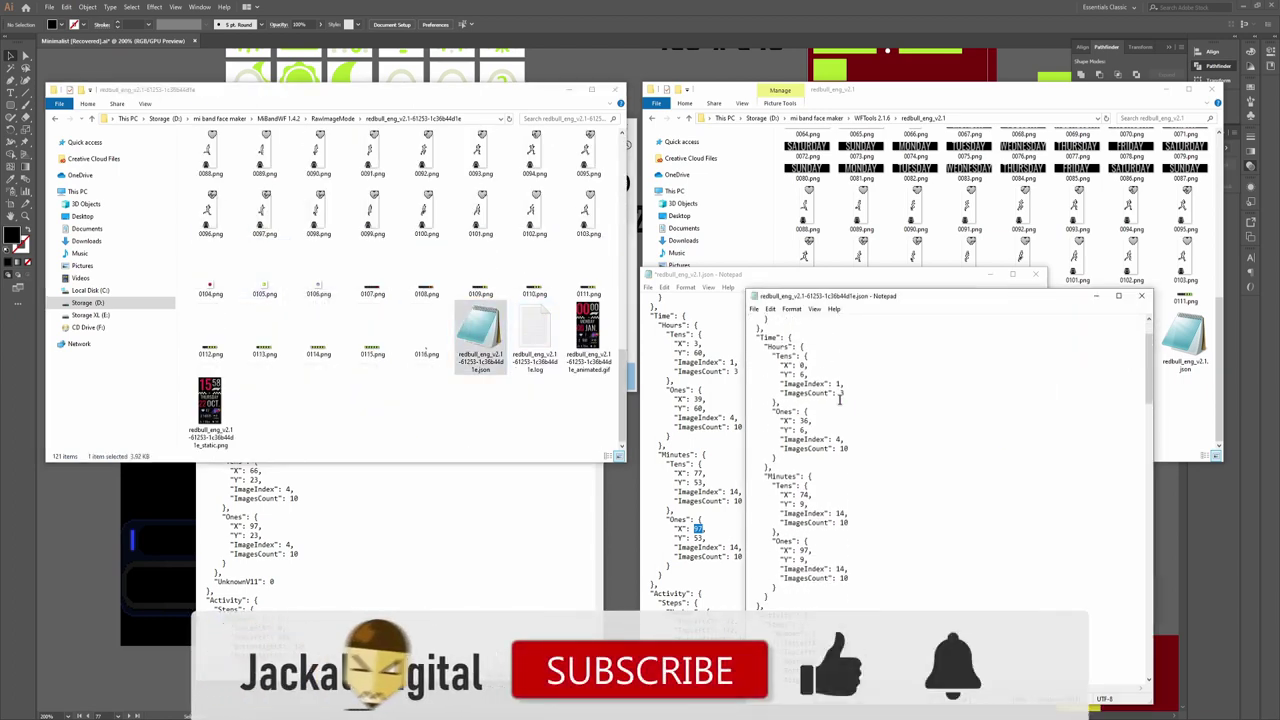
pyautogui.click(1142, 296)
# Set the Minutes Ones X to 100 in redbull_eng_v2.1.json and put the original files' folder window away
pyautogui.doubleClick(699, 528)
pyautogui.write('100')
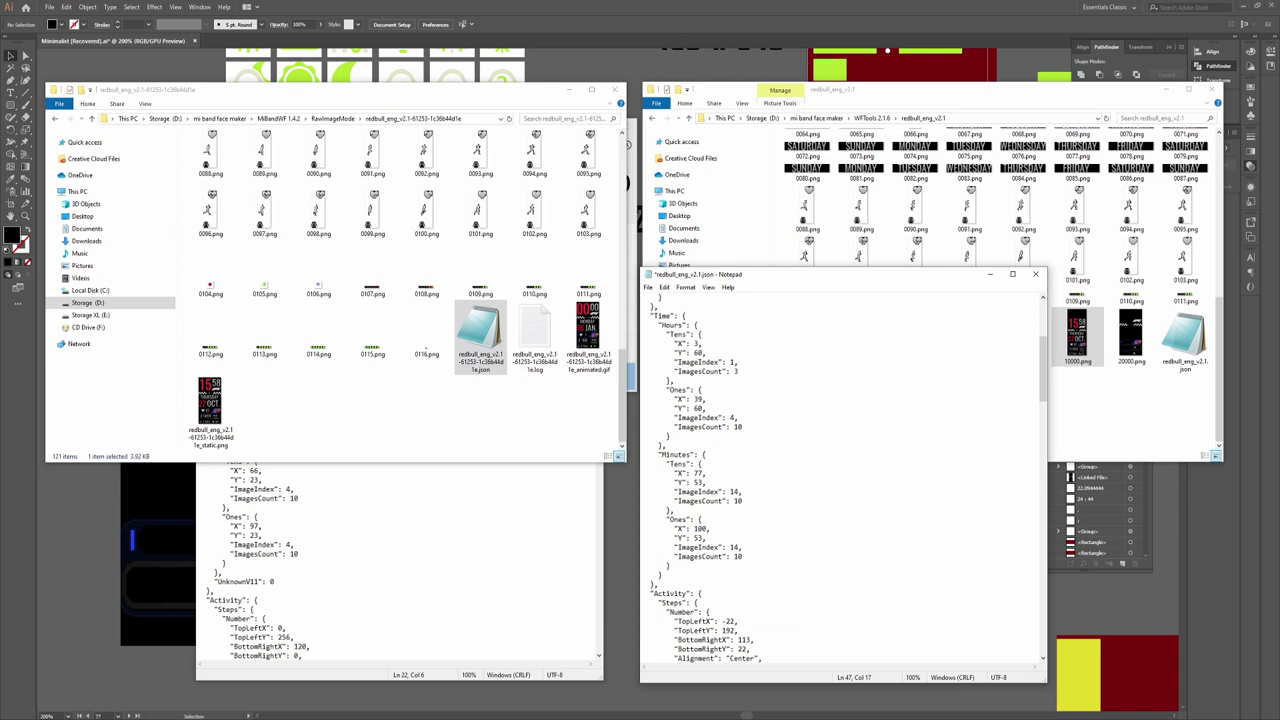
pyautogui.click(568, 89)
# Copy the "UnknownV11": 0 entry from the blue_pipgirl JSON to the end of the Time section, after the Minutes block
pyautogui.scroll(-3, 766, 566)
pyautogui.scroll(4, 770, 552)
pyautogui.scroll(-4, 771, 547)
pyautogui.scroll(4, 773, 544)
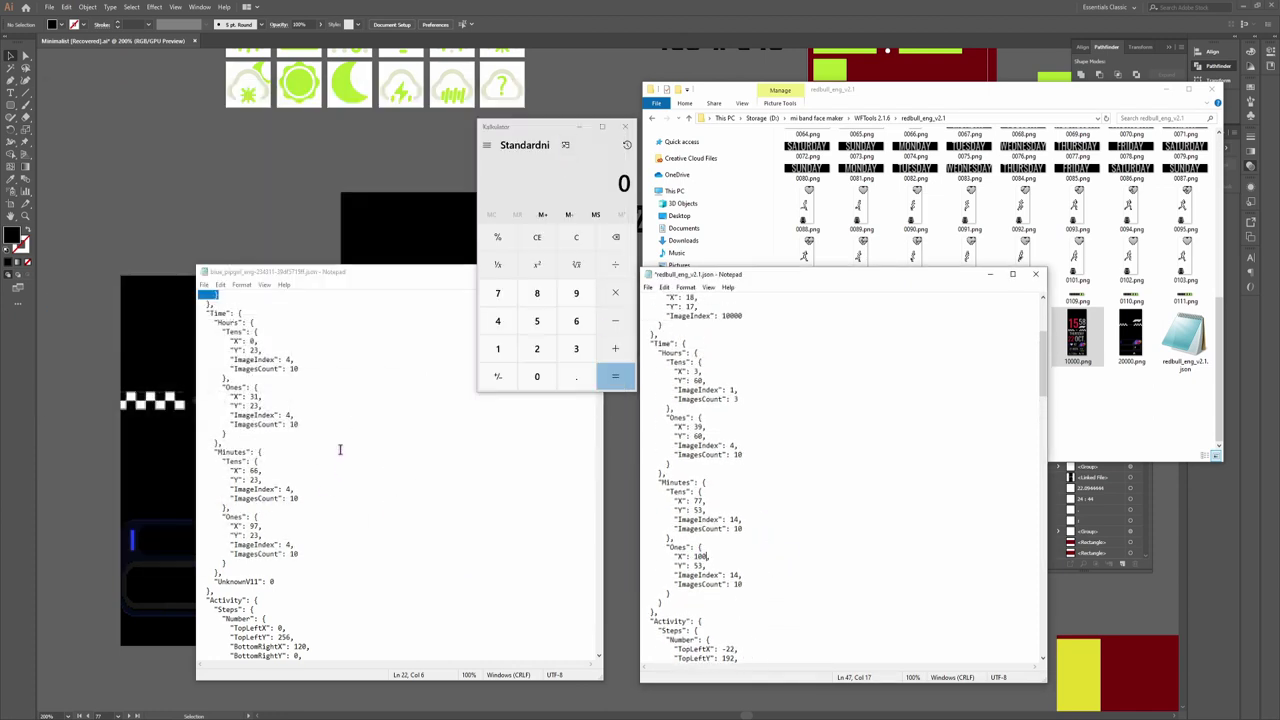
pyautogui.moveTo(274, 584); pyautogui.dragTo(218, 572)
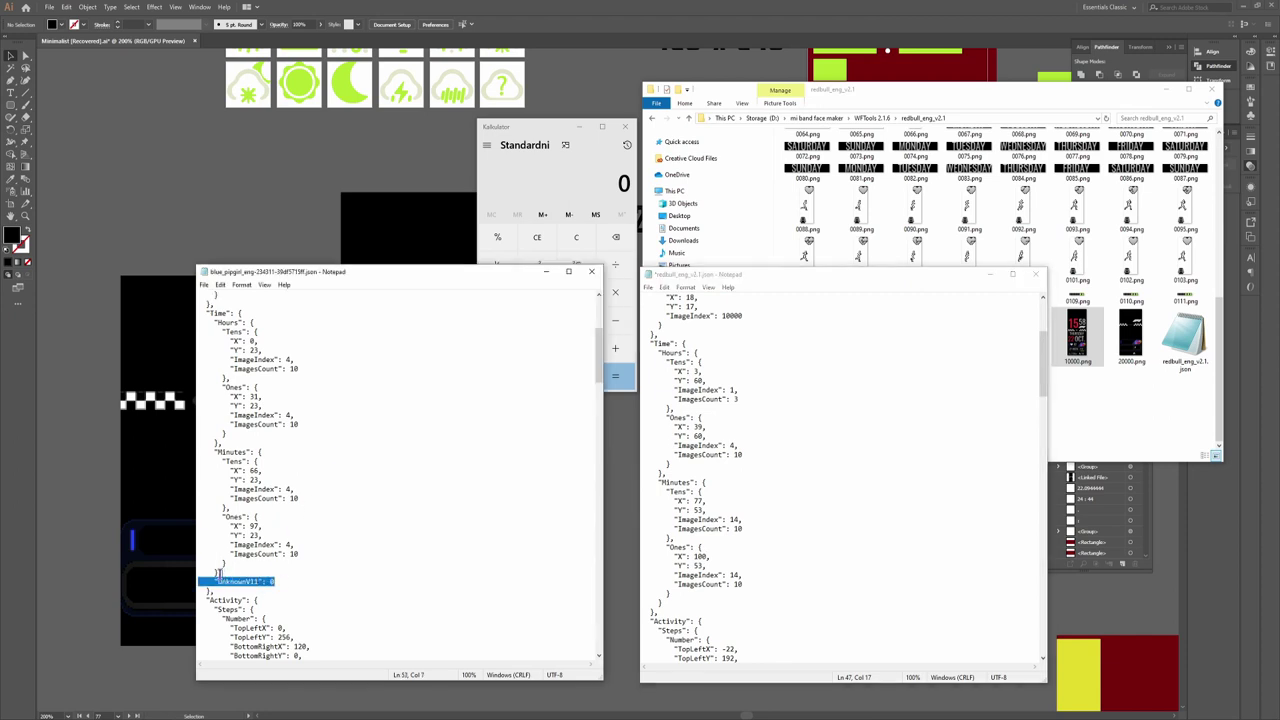
pyautogui.click(667, 600)
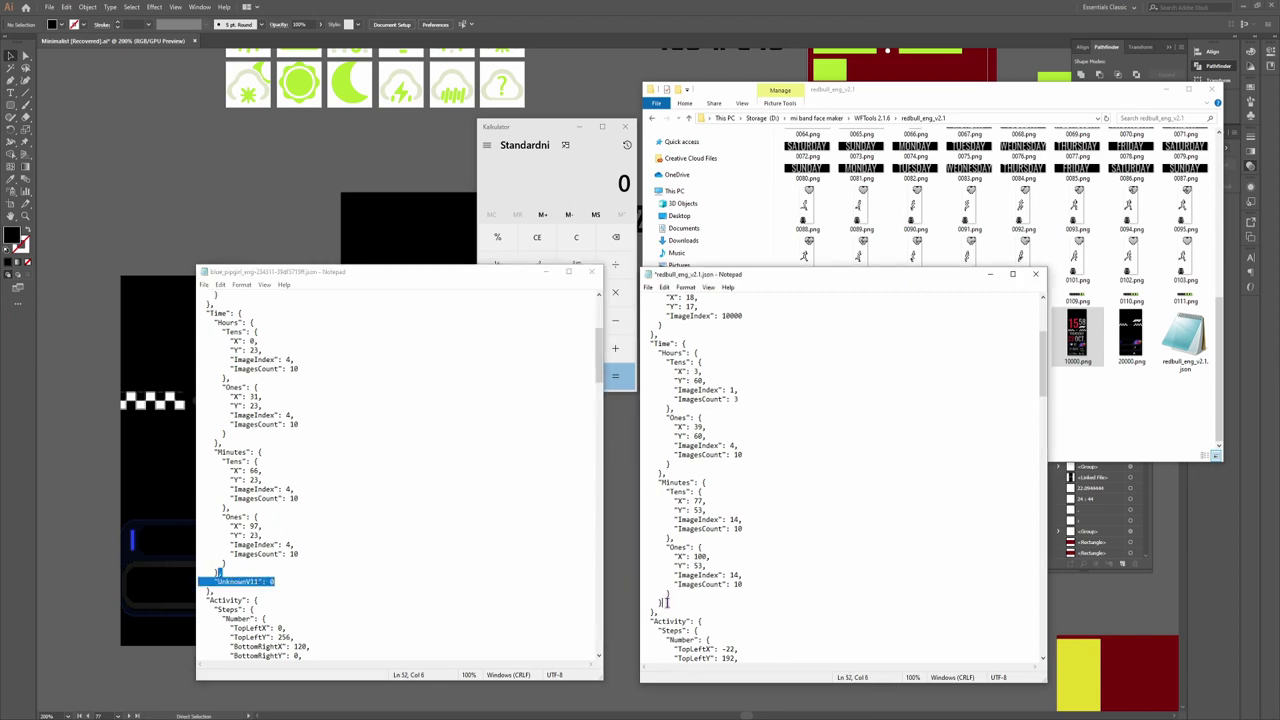
pyautogui.write(',     "UnknownV11": 0')
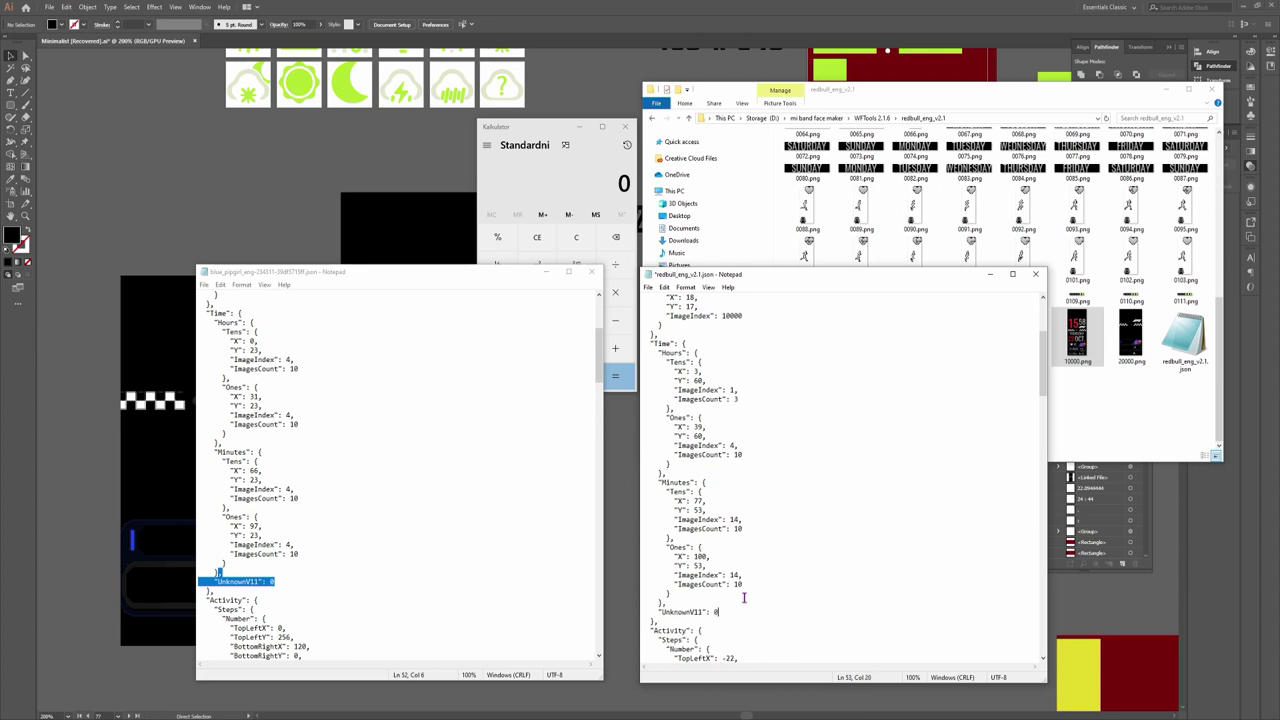
# Set the Steps number box to TopLeftX -19, TopLeftY 246 (192 + 54), BottomRightX 116 and BottomRightY 76
pyautogui.scroll(-11, 742, 592)
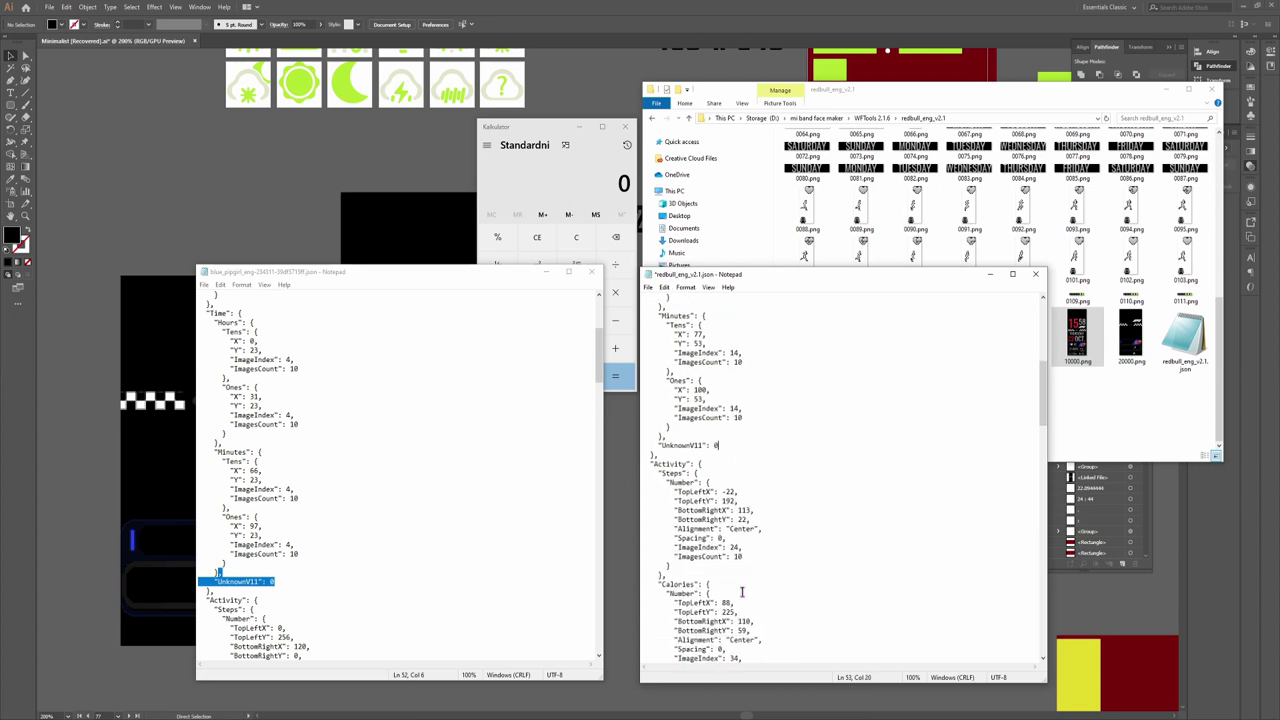
pyautogui.scroll(-10, 423, 583)
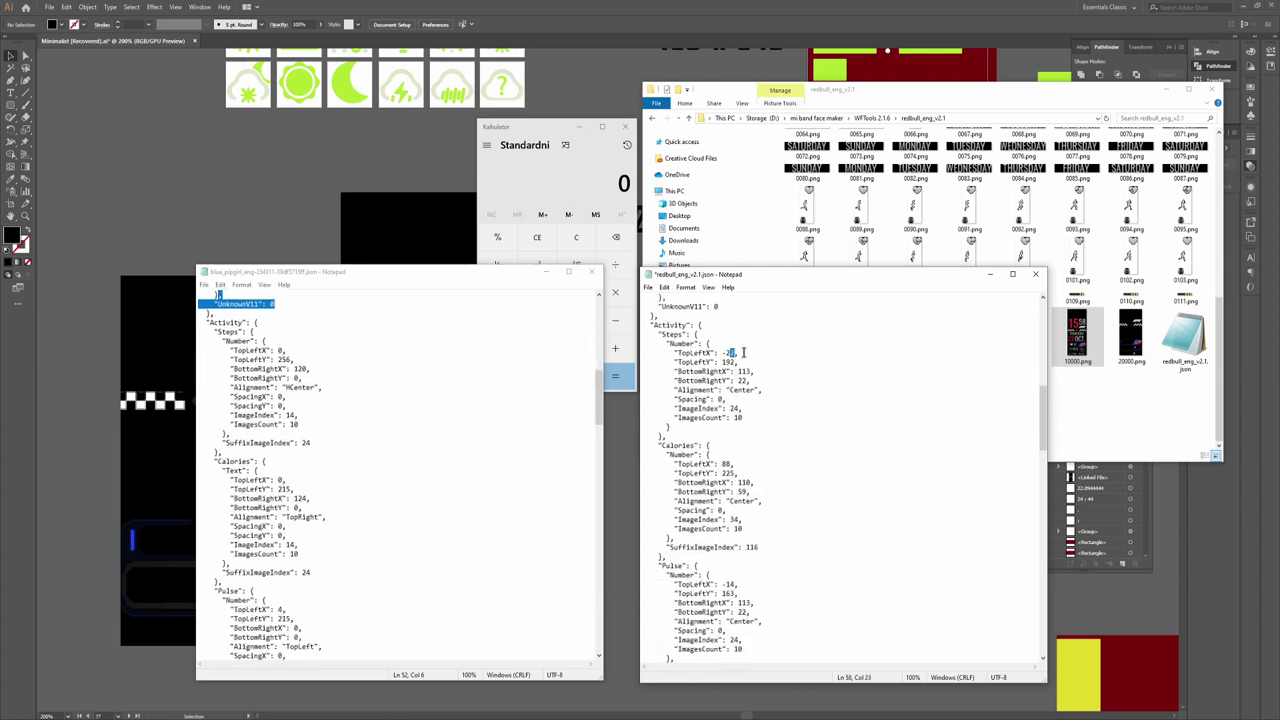
pyautogui.moveTo(738, 353); pyautogui.dragTo(728, 353)
pyautogui.write('19')
pyautogui.moveTo(738, 362); pyautogui.dragTo(727, 362)
pyautogui.click(557, 181)
pyautogui.write('192')
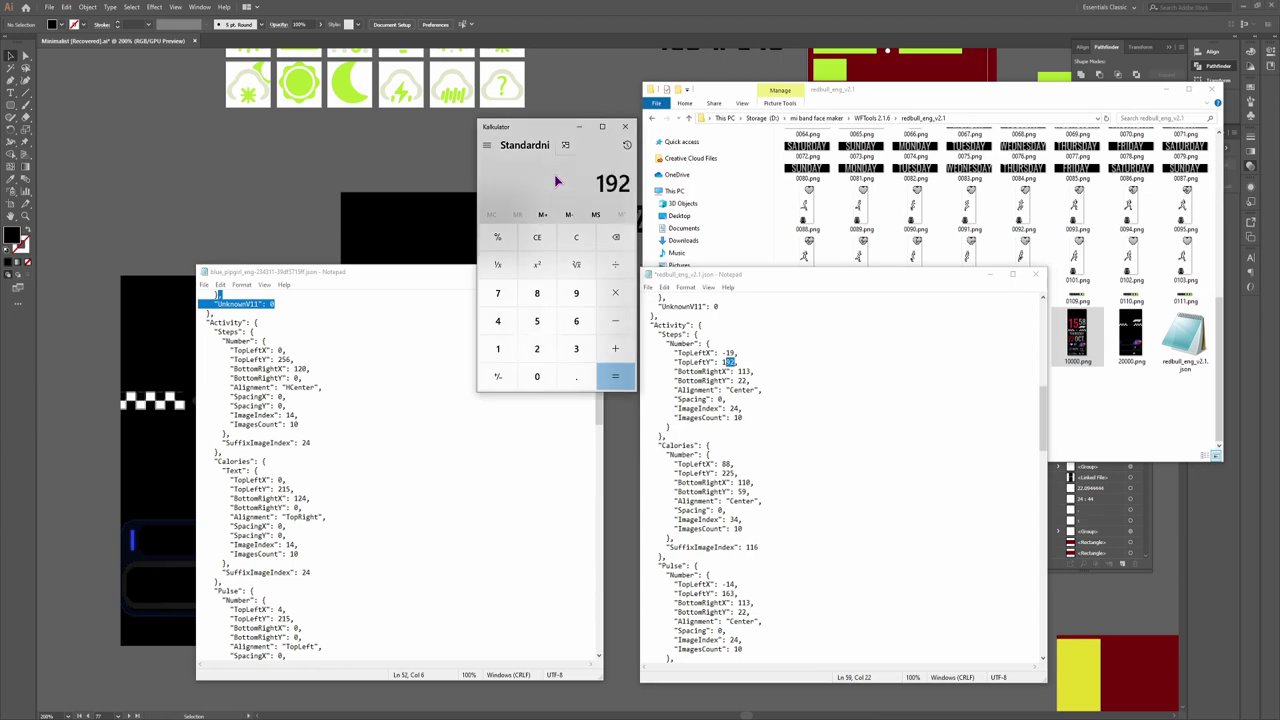
pyautogui.write(' + 54')
pyautogui.press('Return')
pyautogui.moveTo(722, 362); pyautogui.dragTo(733, 362)
pyautogui.write('2')
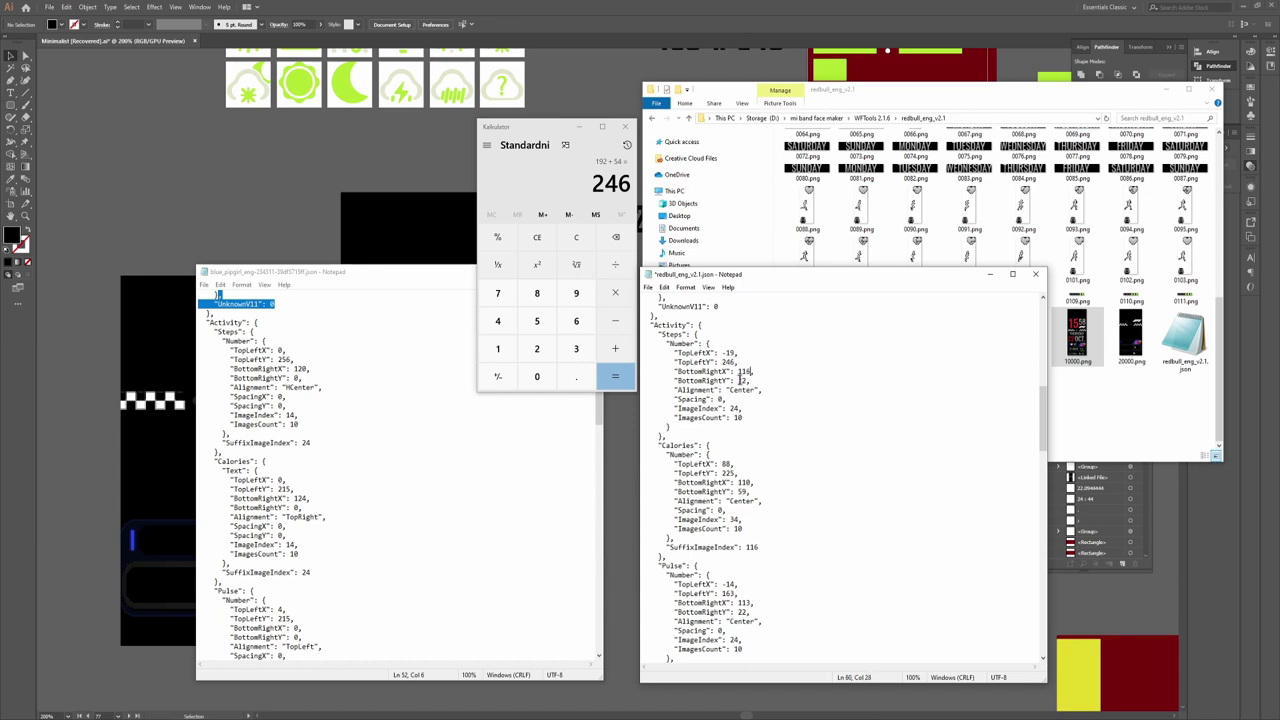
pyautogui.write('76')
# Replace the Steps Spacing entry with the SpacingX 0 and SpacingY 0 lines from the blue_pipgirl JSON
pyautogui.moveTo(674, 399); pyautogui.dragTo(728, 399)
pyautogui.moveTo(231, 397); pyautogui.dragTo(284, 406)
pyautogui.moveTo(728, 399); pyautogui.dragTo(686, 399)
pyautogui.write('"SpacingX": 0,         "SpacingY": 0,')
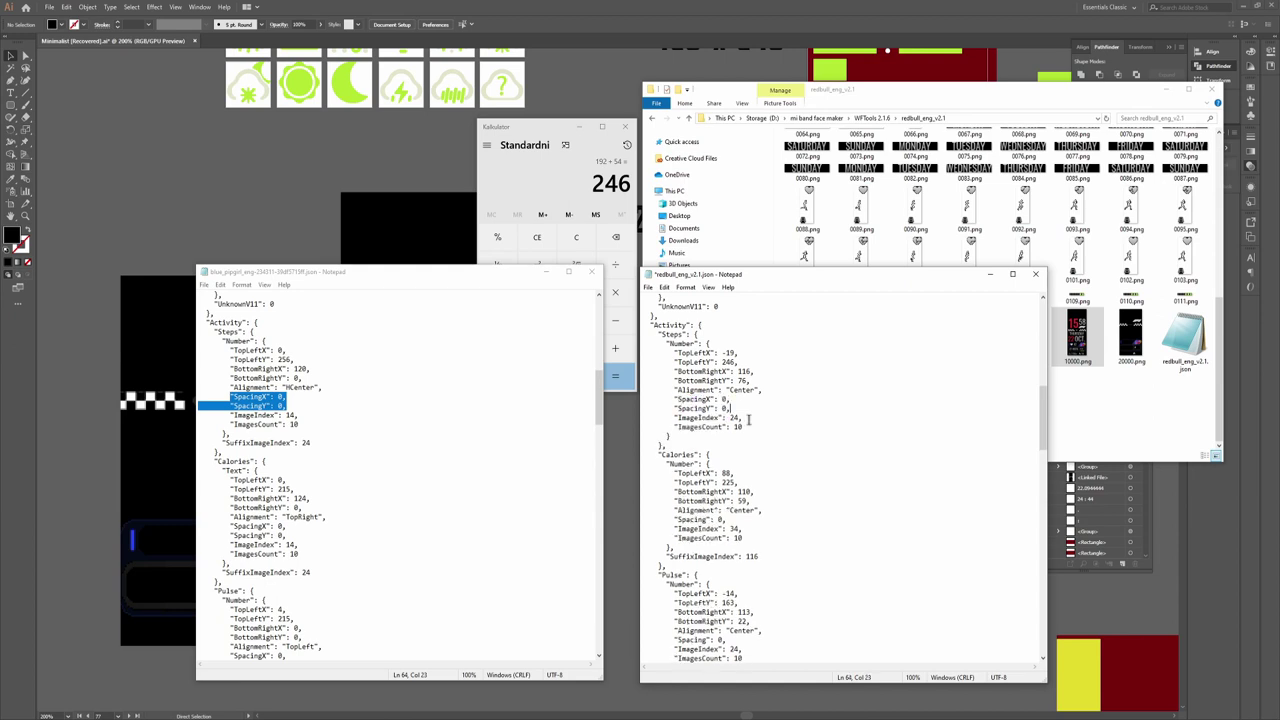
# Replace the Spacing entry with SpacingX 0 and SpacingY 0 in the Calories and Pulse blocks and the number blocks below them
pyautogui.moveTo(727, 519); pyautogui.dragTo(674, 519)
pyautogui.write('"SpacingX": 0,         "SpacingY": 0,')
pyautogui.scroll(-3, 674, 519)
pyautogui.click(722, 566)
pyautogui.moveTo(725, 566); pyautogui.dragTo(674, 557)
pyautogui.write('"SpacingX": 0,       "SpacingY": 0,')
pyautogui.scroll(-5, 675, 566)
pyautogui.write('"SpacingX": 0, "SpacingY": 0,')
# Set the Calories box to TopLeftX 91, TopLeftY 279, BottomRightX 113 and BottomRightY 113 (59 + 54), and the Pulse TopLeftX to -11
pyautogui.scroll(4, 700, 480)
pyautogui.scroll(4, 700, 480)
pyautogui.doubleClick(727, 473)
pyautogui.write('91')
pyautogui.doubleClick(728, 482)
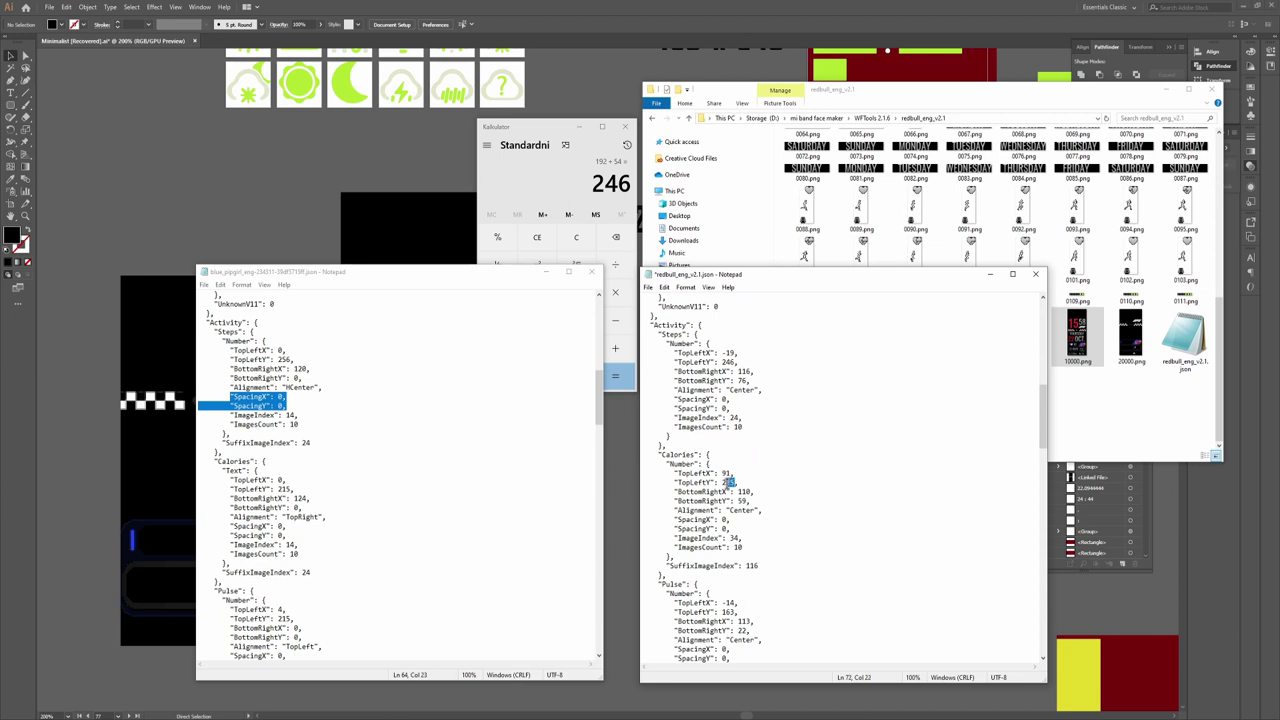
pyautogui.click(747, 491)
pyautogui.click(534, 182)
pyautogui.write('59+54')
pyautogui.press('Return')
pyautogui.doubleClick(741, 500)
pyautogui.write('113')
pyautogui.click(733, 603)
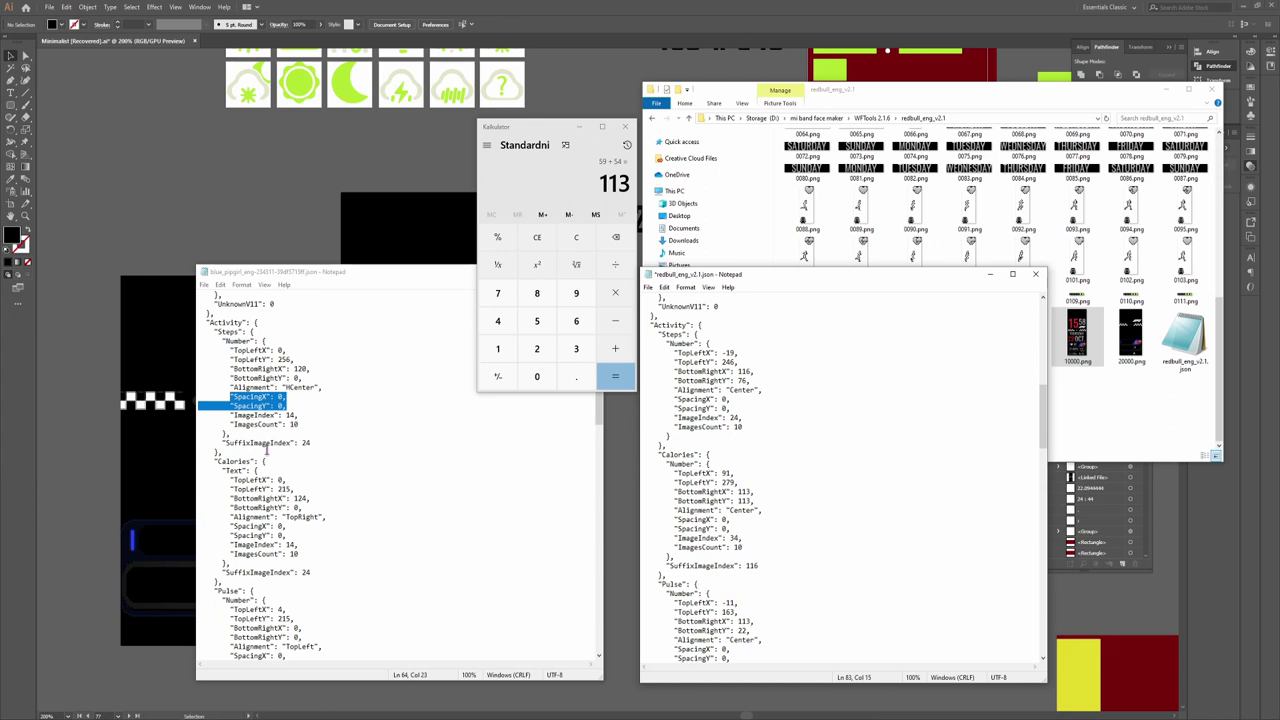
# Rename the Number key inside the Calories block to Text, matching the blue_pipgirl JSON
pyautogui.click(224, 470)
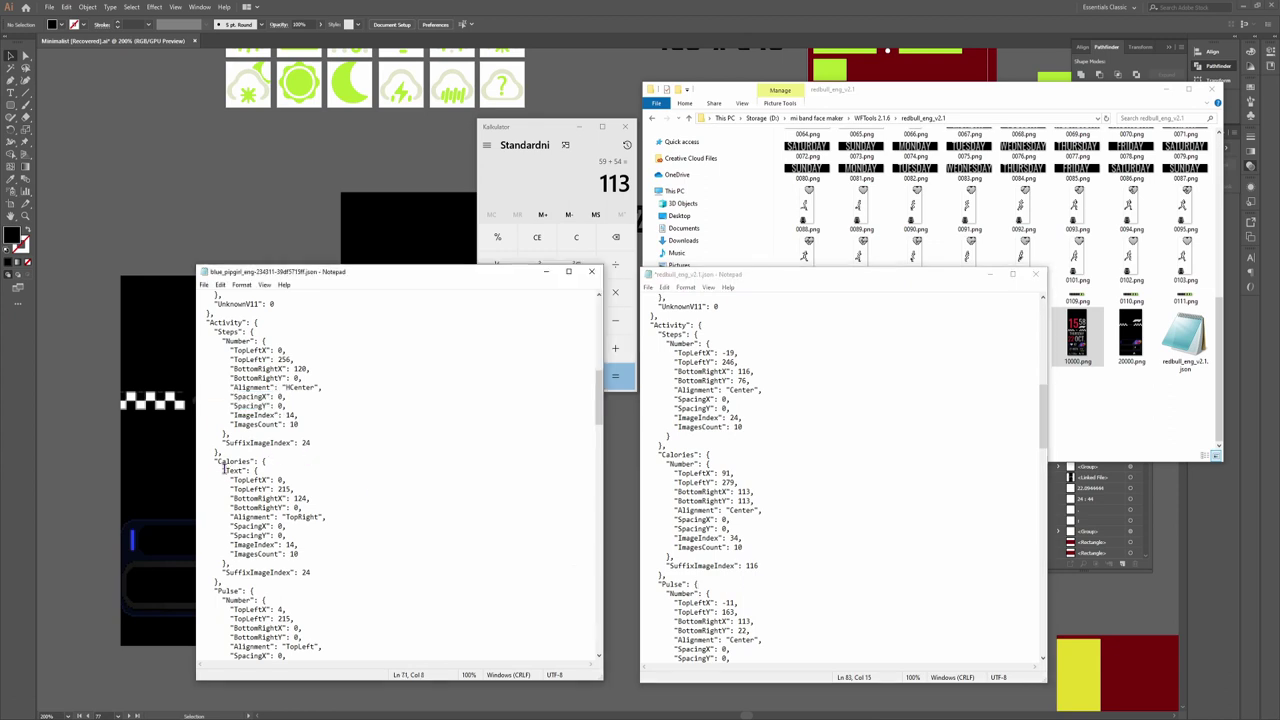
pyautogui.moveTo(670, 464); pyautogui.dragTo(697, 465)
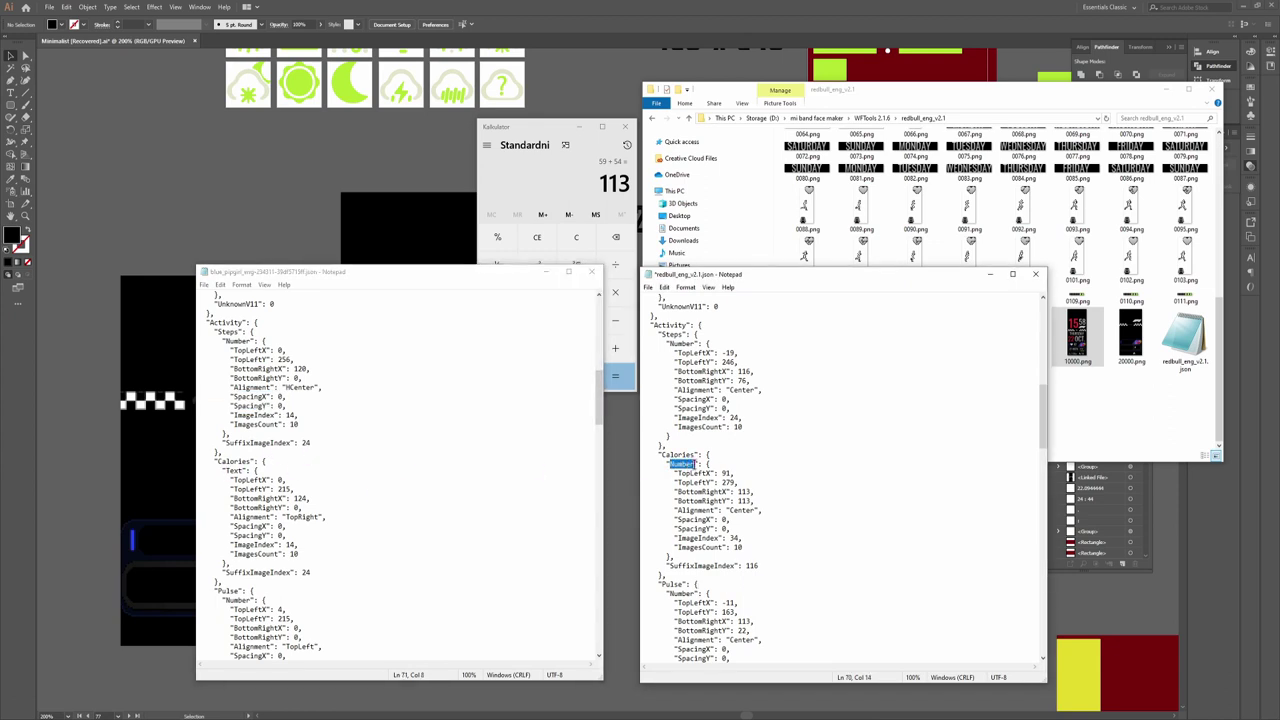
pyautogui.write('Text')
# Copy the SuffixImageIndex entry from the blue_pipgirl JSON into the Steps block and set its value to 116
pyautogui.scroll(1, 697, 465)
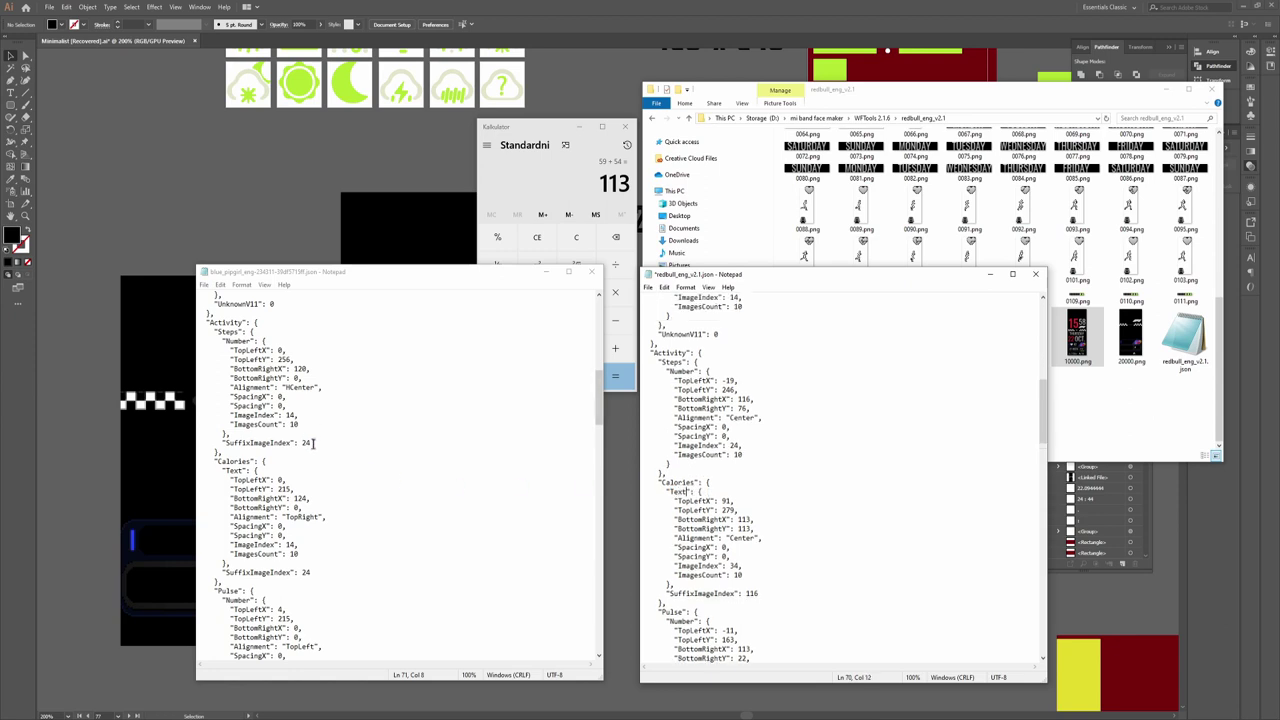
pyautogui.moveTo(313, 443); pyautogui.dragTo(244, 432)
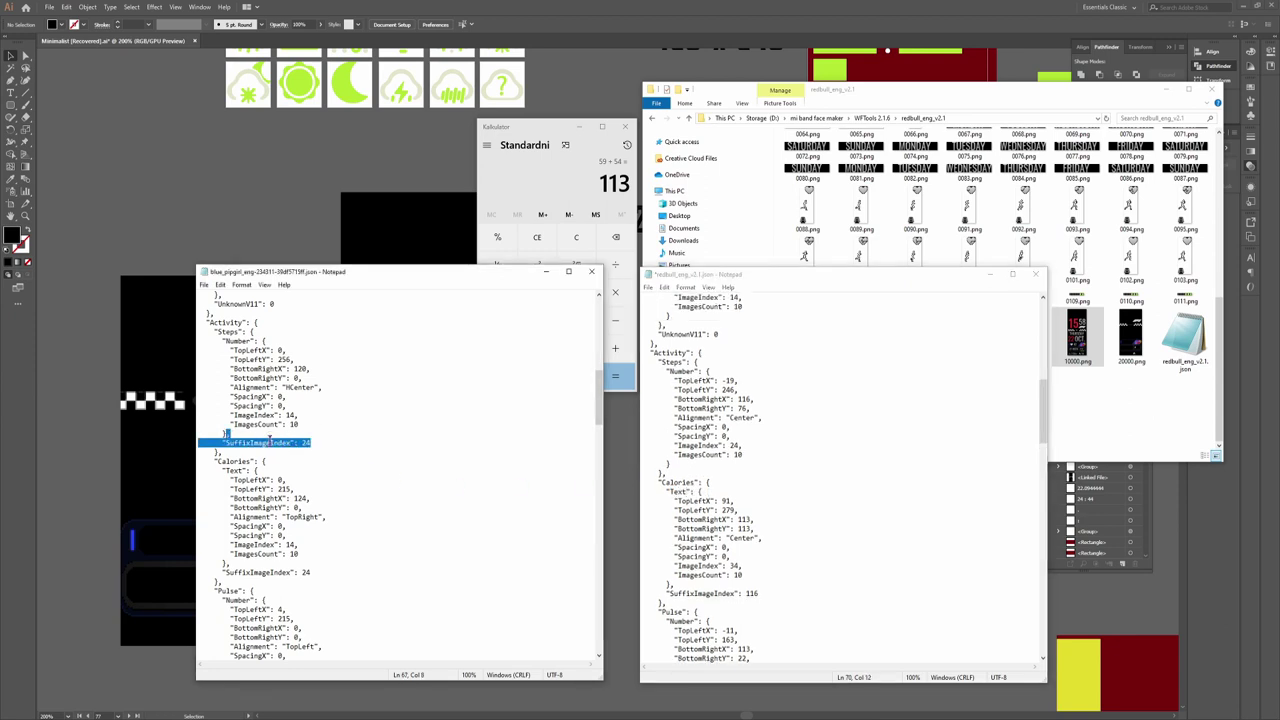
pyautogui.click(687, 464)
pyautogui.write(',       "SuffixImageIndex": 24')
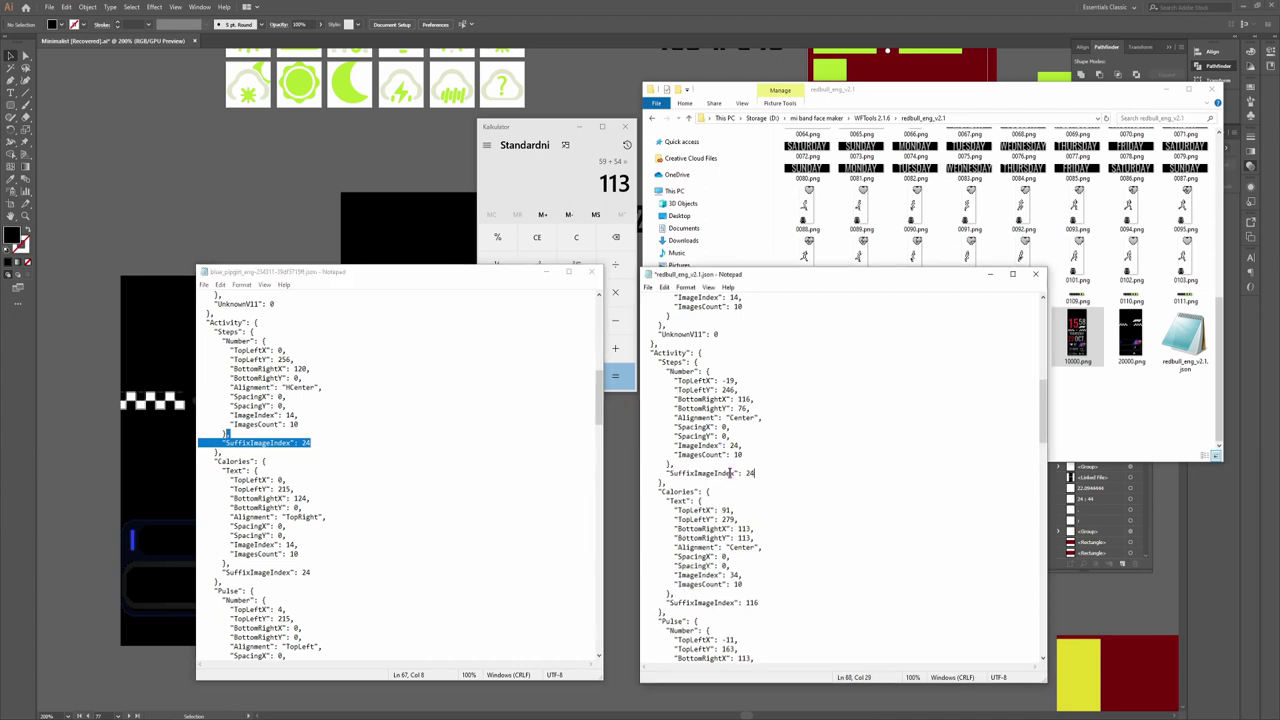
pyautogui.doubleClick(750, 472)
pyautogui.write('116')
# Open 0116.png from the redbull_eng_v2.1 folder to inspect the suffix image
pyautogui.moveTo(780, 274); pyautogui.dragTo(771, 389)
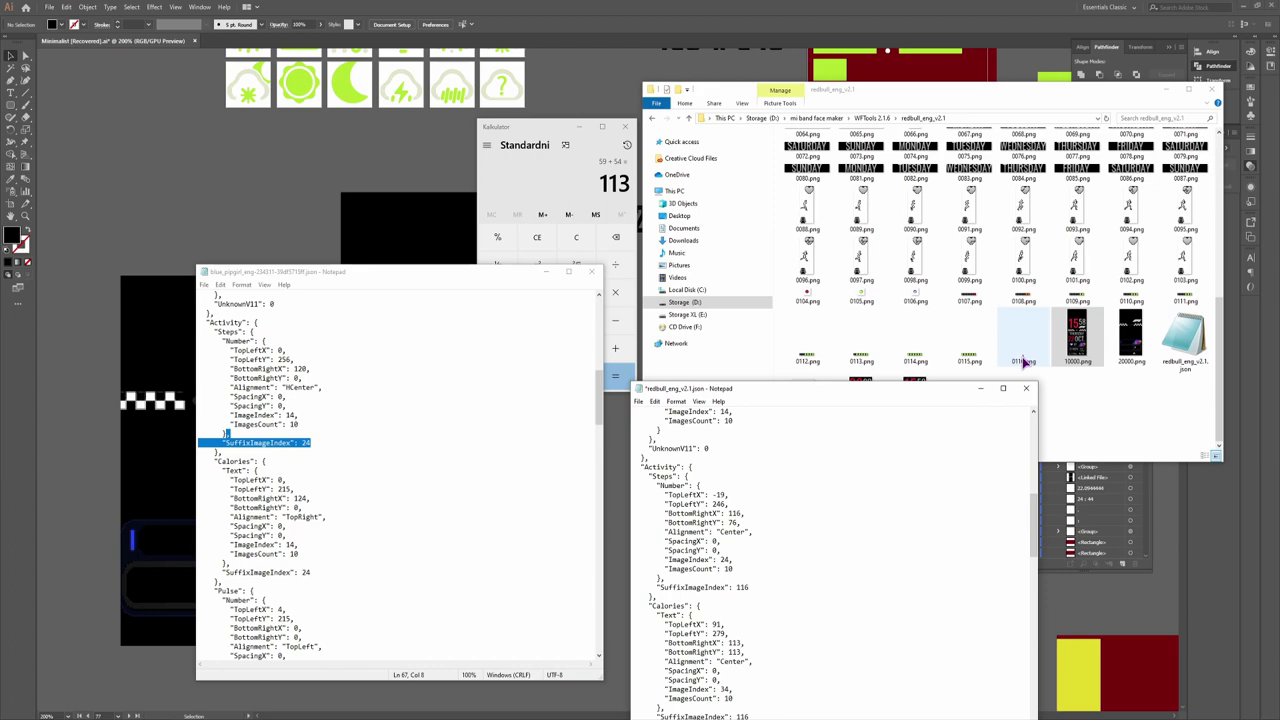
pyautogui.doubleClick(1004, 364)
pyautogui.moveTo(942, 389); pyautogui.dragTo(943, 277)
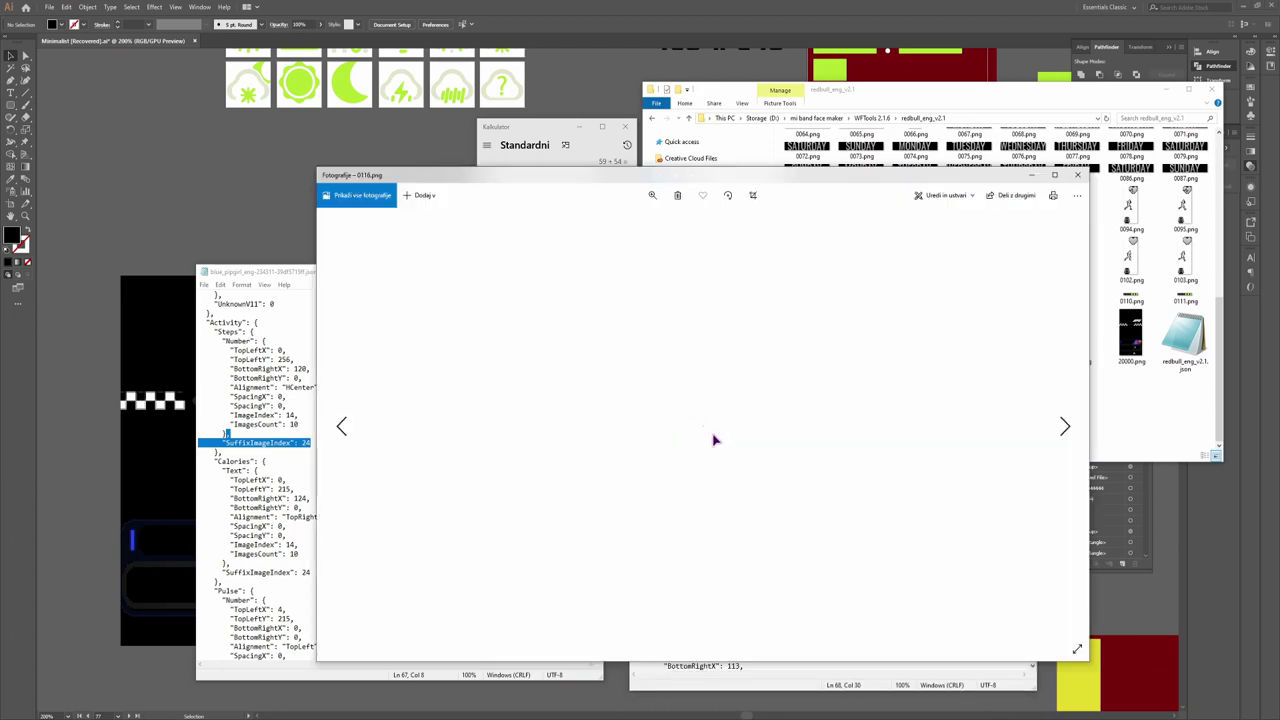
# Close the image preview and copy the closing brace and UnknownV7 entry from the blue_pipgirl JSON to the end of the redbull Pulse block
pyautogui.click(1077, 175)
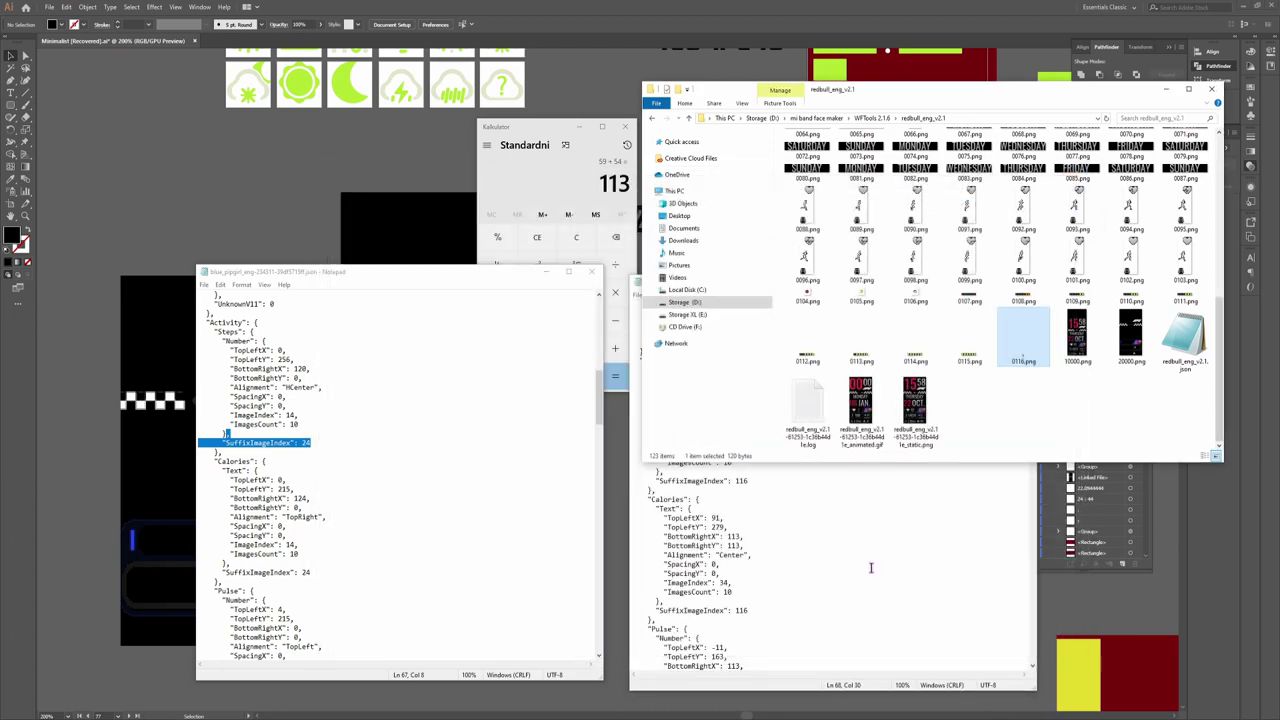
pyautogui.click(870, 568)
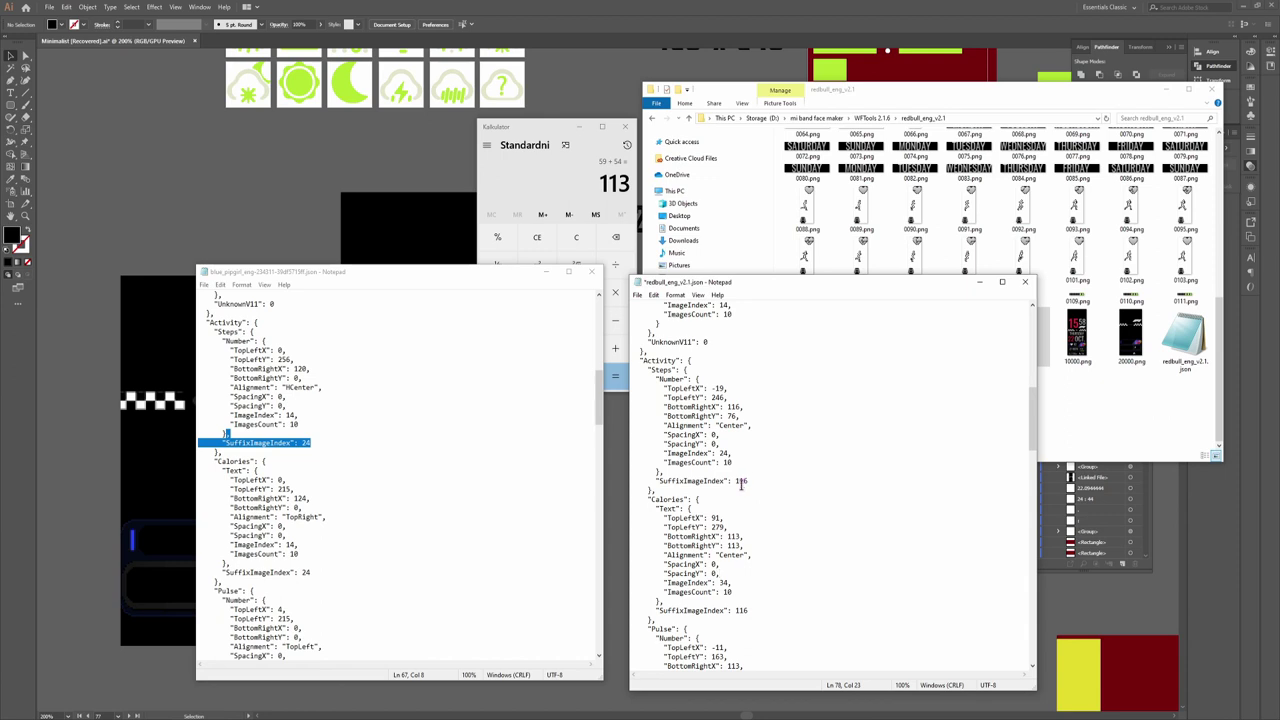
pyautogui.scroll(-11, 741, 486)
pyautogui.scroll(-10, 352, 486)
pyautogui.moveTo(270, 452); pyautogui.dragTo(217, 450)
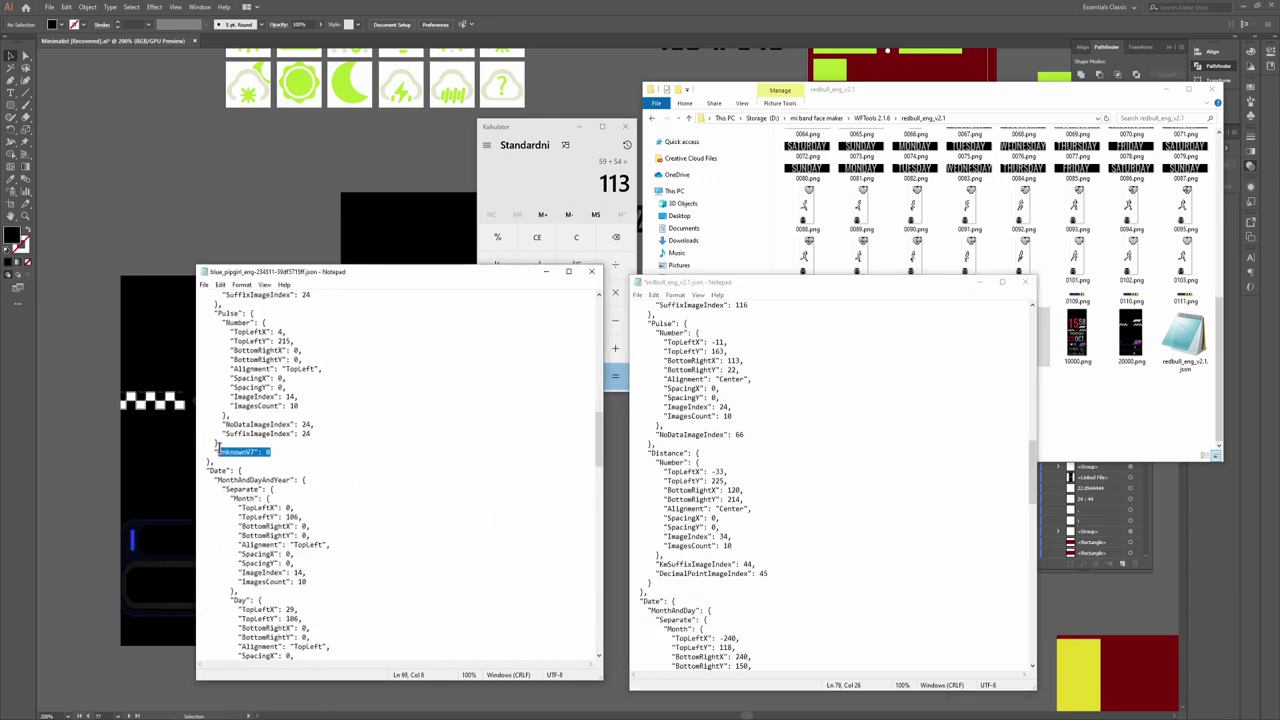
pyautogui.click(216, 443)
pyautogui.moveTo(215, 443); pyautogui.dragTo(271, 453)
pyautogui.hotkey('ctrl', 'c')
pyautogui.click(647, 444)
pyautogui.hotkey('ctrl', 'v')
pyautogui.press('Return')
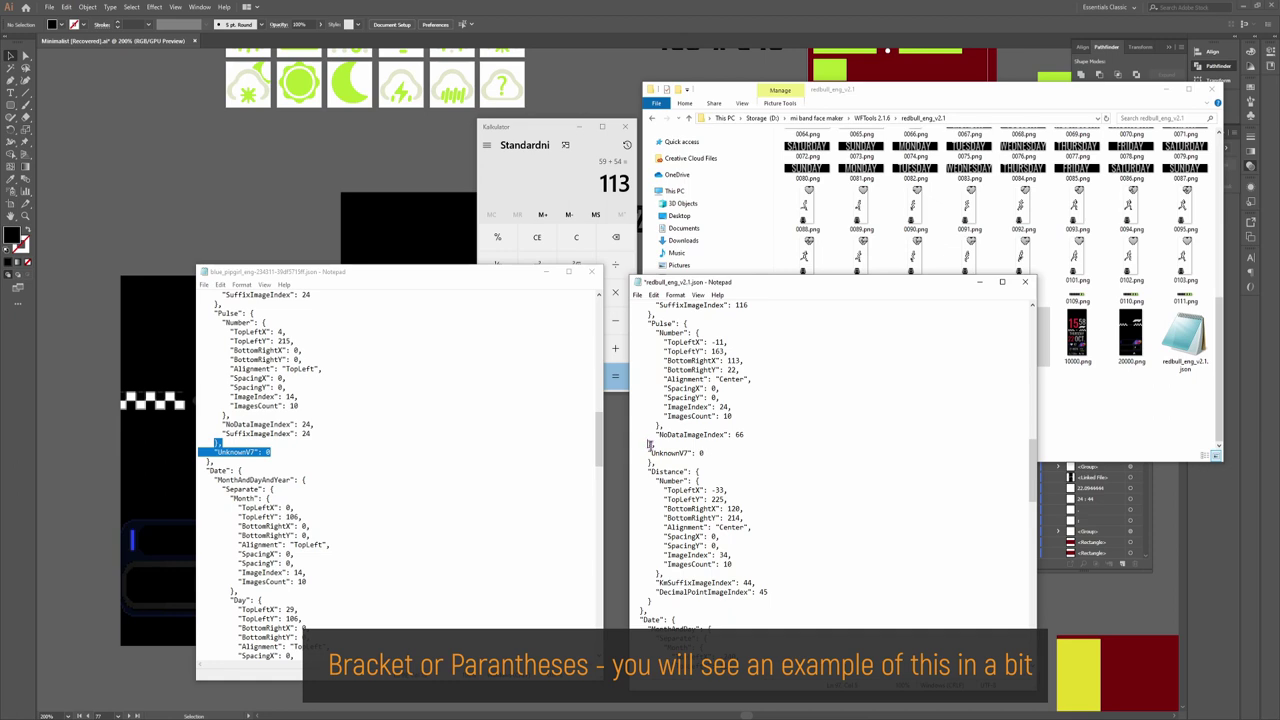
# Copy the SuffixImageIndex entry from the blue_pipgirl Pulse block to after NoDataImageIndex in the redbull Pulse block, with value 116
pyautogui.moveTo(312, 434); pyautogui.dragTo(311, 425)
pyautogui.hotkey('ctrl', 'c')
pyautogui.click(763, 436)
pyautogui.hotkey('ctrl', 'v')
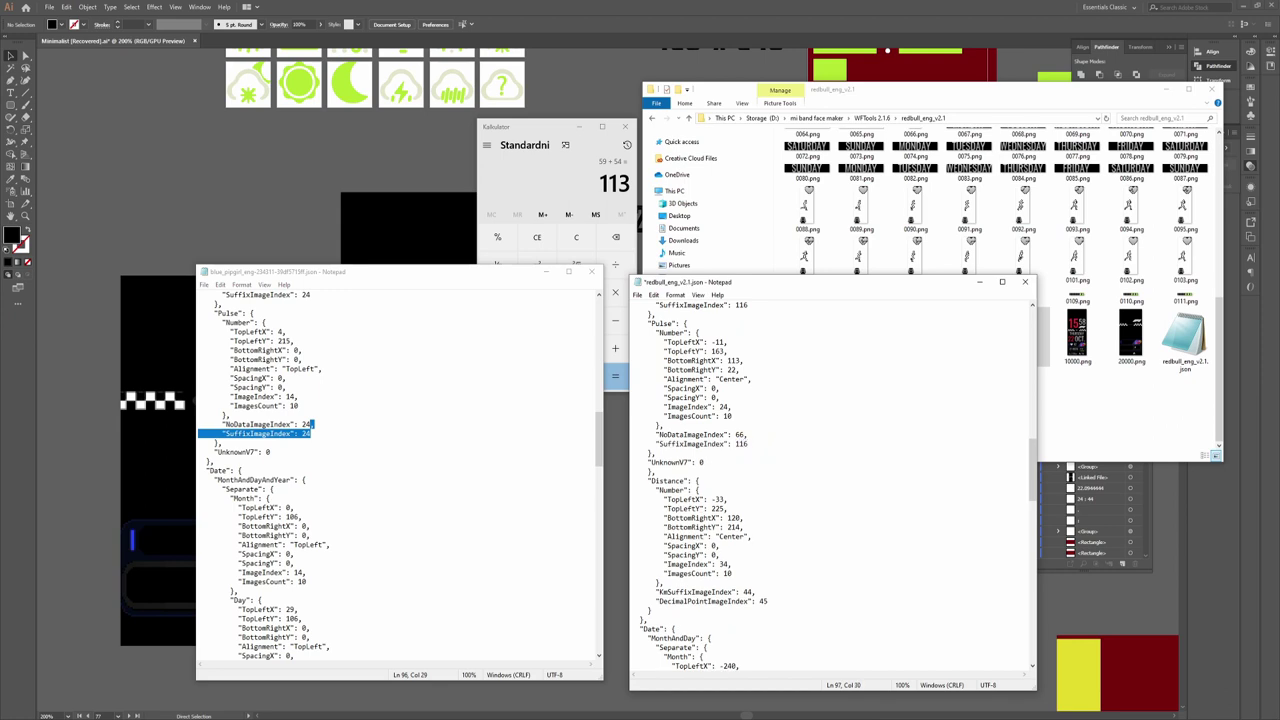
# Check the blue_pipgirl Activity section against the redbull one, then place the shmtb6v2w JSON with its Distance block beside the redbull JSON
pyautogui.scroll(-3, 689, 472)
pyautogui.scroll(-3, 394, 445)
pyautogui.scroll(-3, 394, 447)
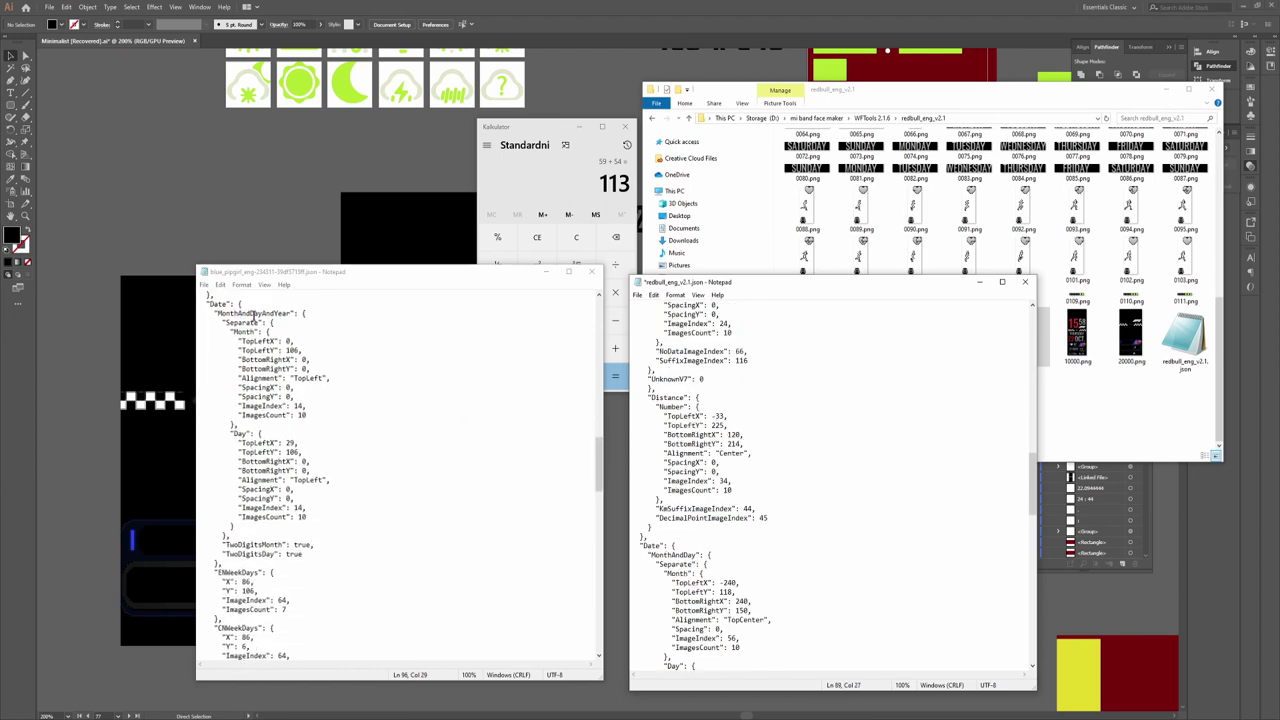
pyautogui.scroll(13, 308, 416)
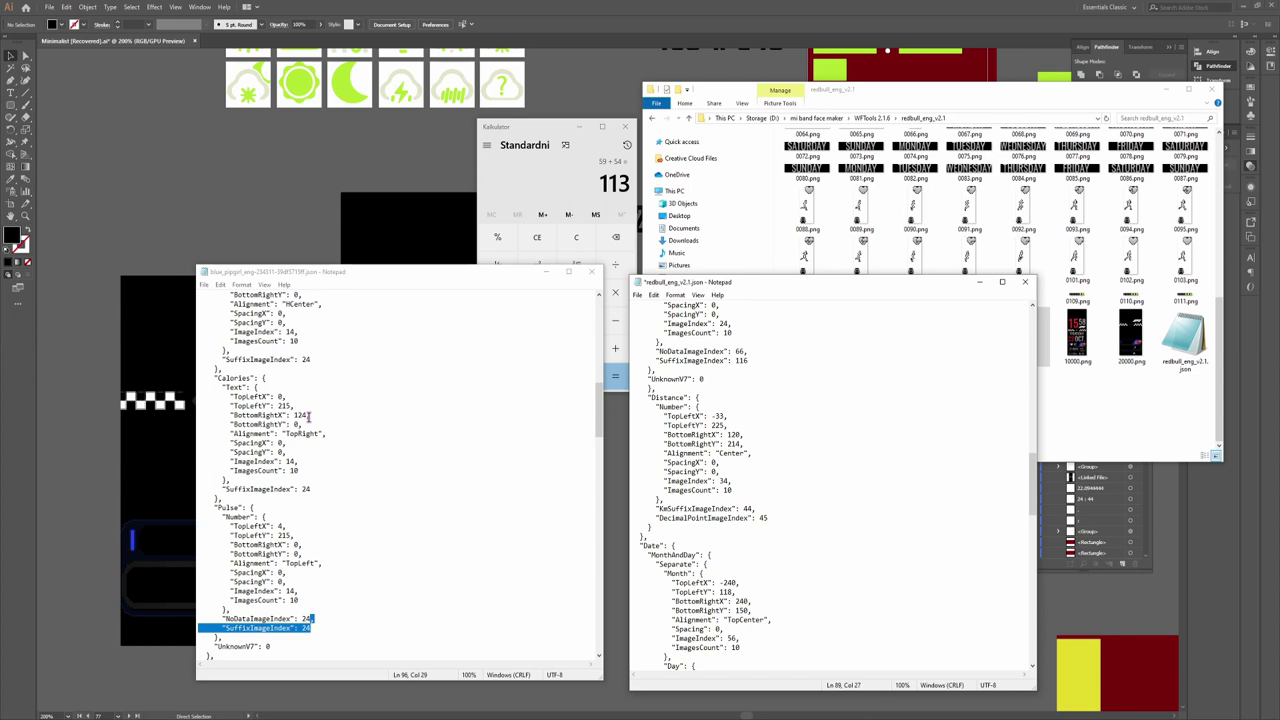
pyautogui.scroll(-1, 308, 416)
pyautogui.click(546, 273)
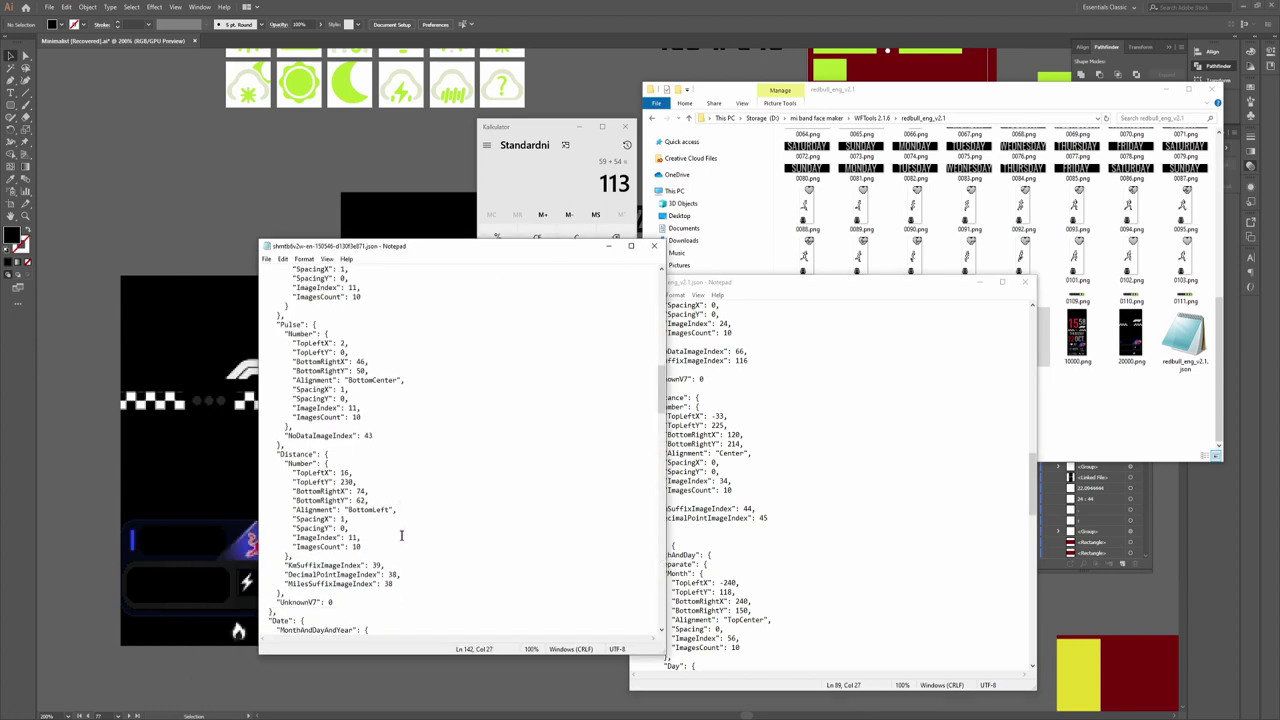
pyautogui.click(693, 535)
pyautogui.moveTo(578, 246); pyautogui.dragTo(520, 254)
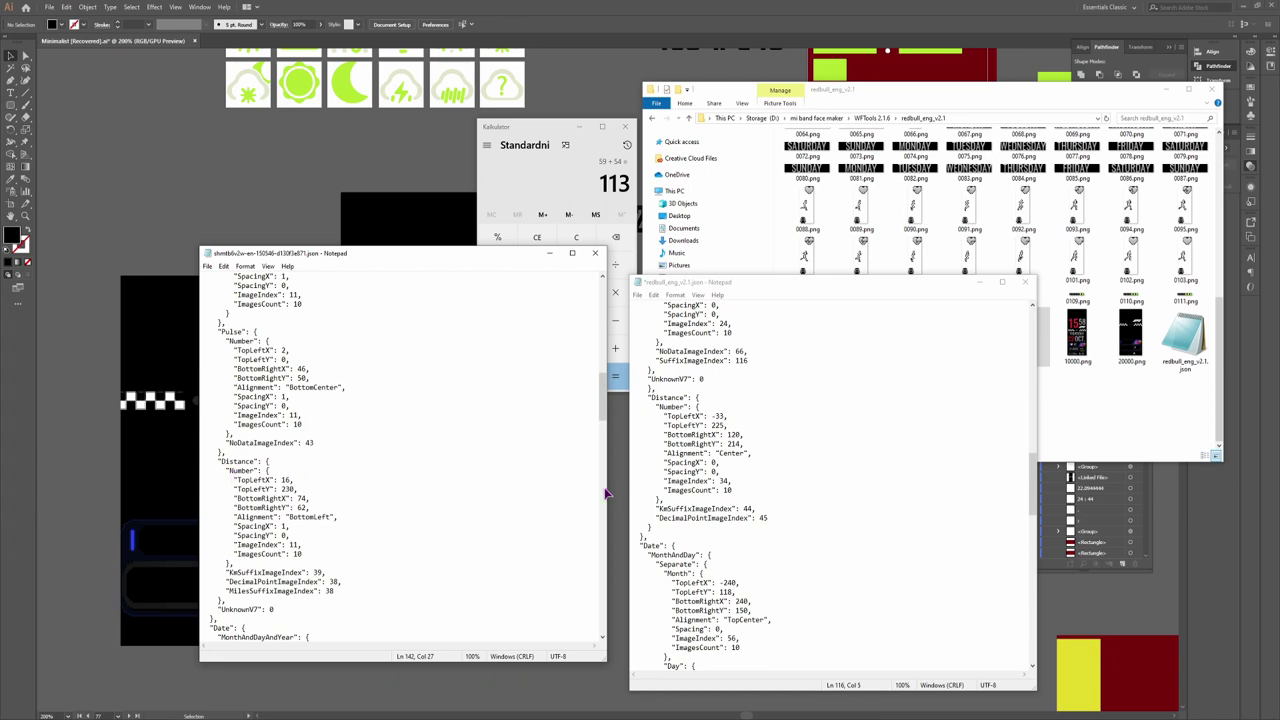
# Set the Distance number box to TopLeftX -30, TopLeftY 279, BottomRightX 123 and BottomRightY 268
pyautogui.moveTo(716, 416); pyautogui.dragTo(724, 425)
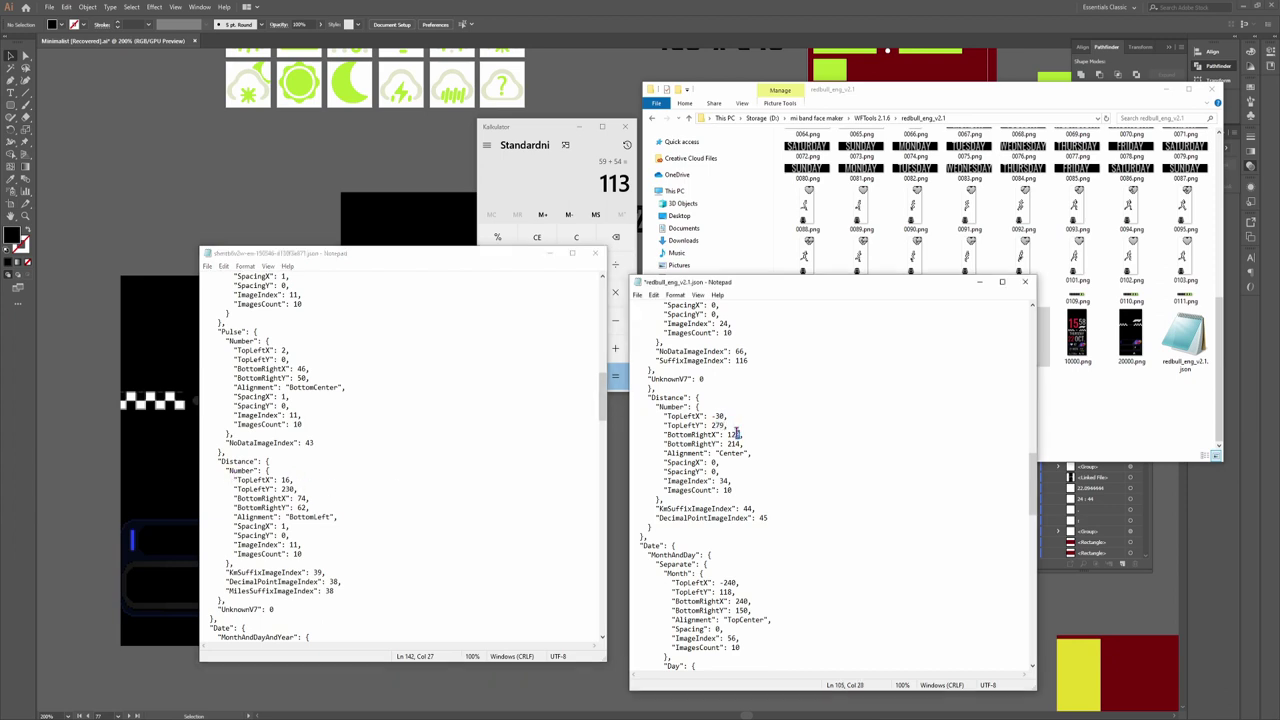
pyautogui.moveTo(733, 445); pyautogui.dragTo(741, 445)
pyautogui.write('68')
# Copy the closing brace with comma and UnknownV7 entry from the shmtb6v2w JSON to the end of the redbull Distance block
pyautogui.scroll(-2, 285, 495)
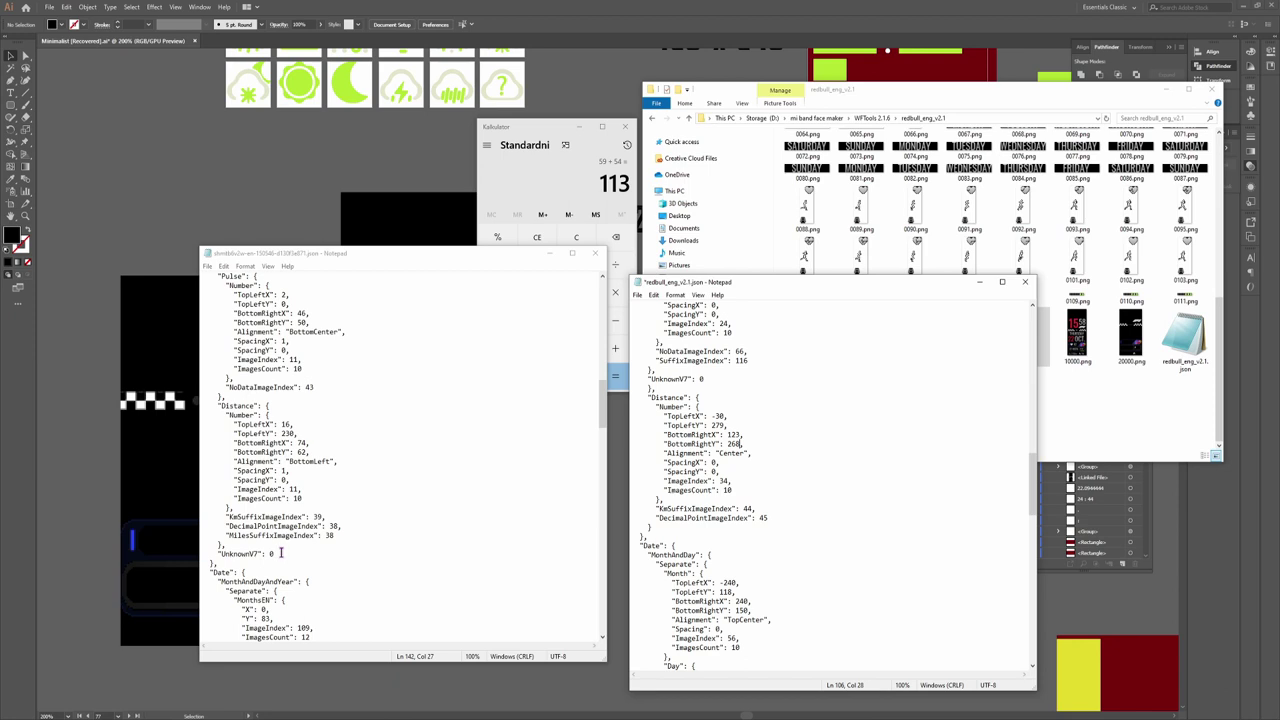
pyautogui.moveTo(281, 552); pyautogui.dragTo(222, 545)
pyautogui.hotkey('ctrl', 'c')
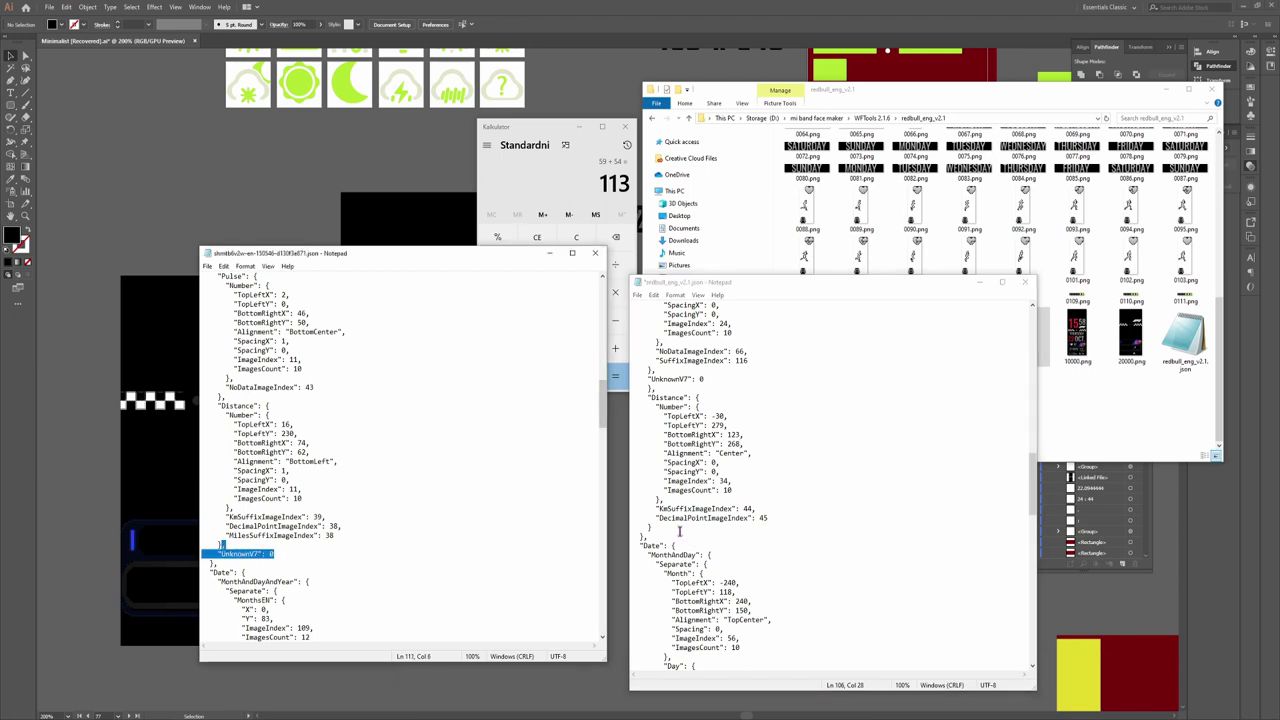
pyautogui.click(680, 528)
pyautogui.hotkey('ctrl', 'v')
# Rename the MonthAndDay key in the Date block to MonthAndDayAndYear and bring back the blue_pipgirl JSON for reference
pyautogui.scroll(-4, 732, 529)
pyautogui.scroll(-3, 424, 520)
pyautogui.scroll(-1, 424, 520)
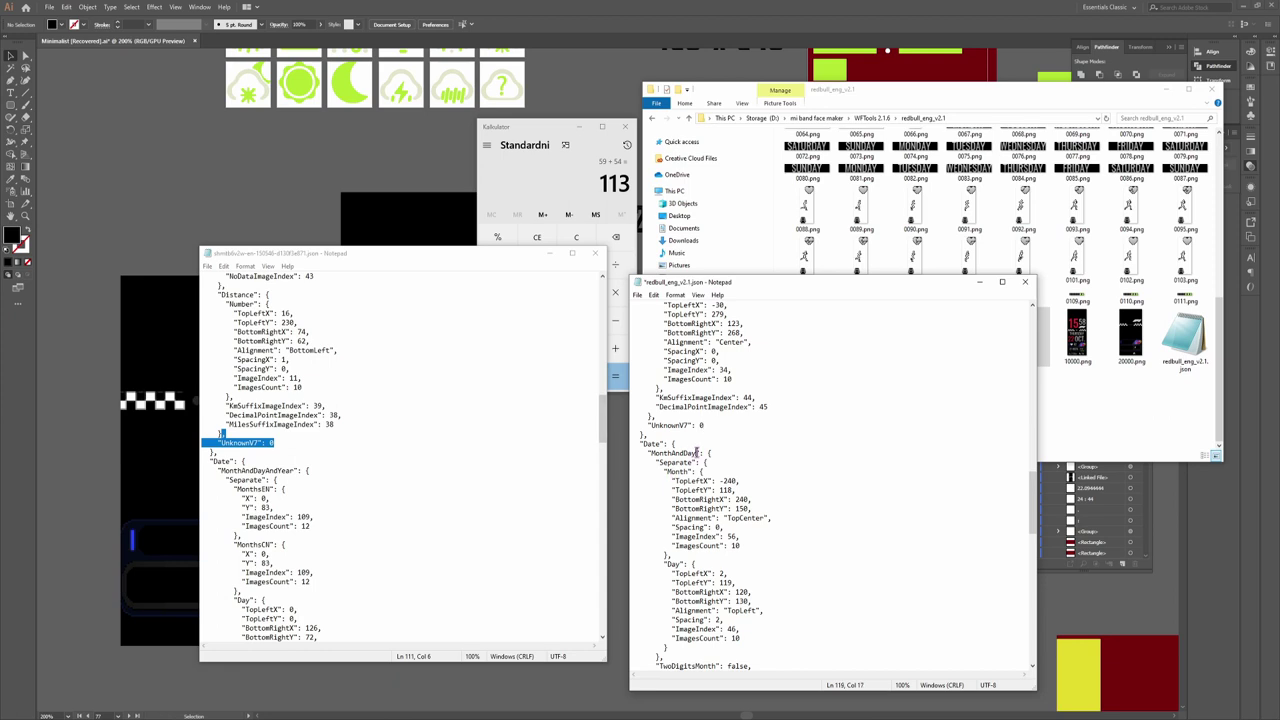
pyautogui.write('AndYear')
pyautogui.click(549, 254)
pyautogui.moveTo(185, 718)
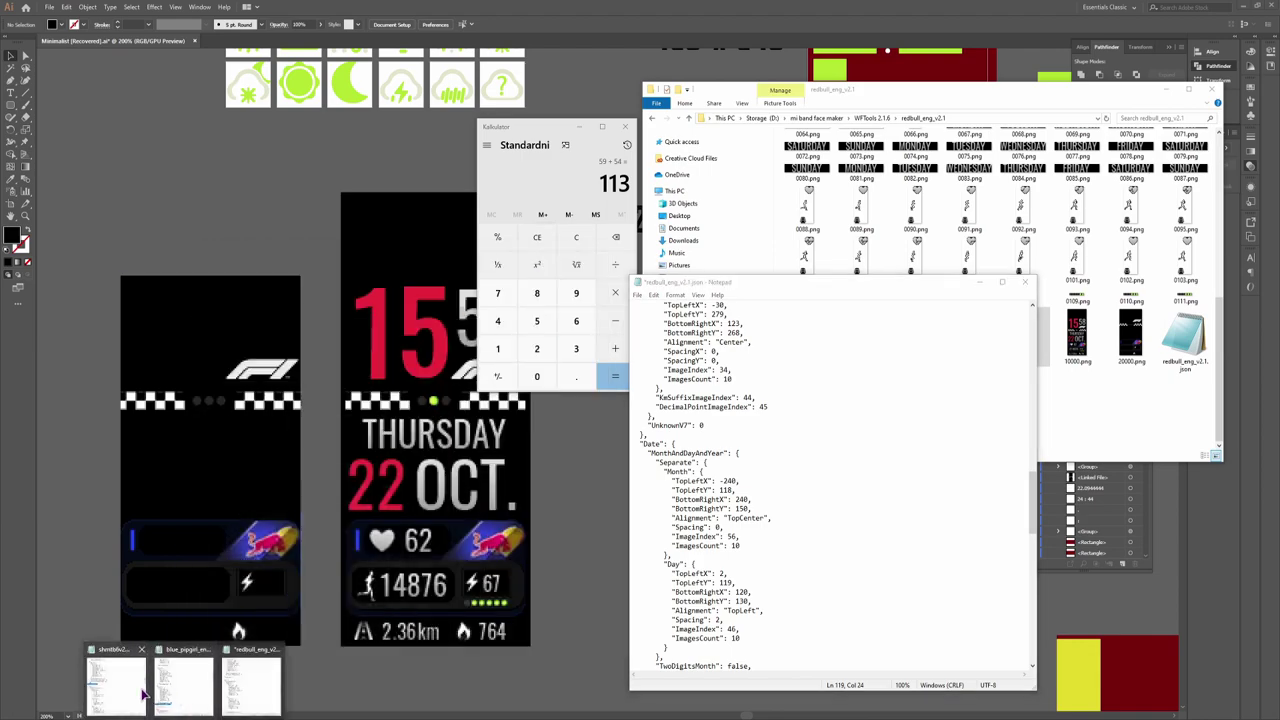
pyautogui.click(189, 685)
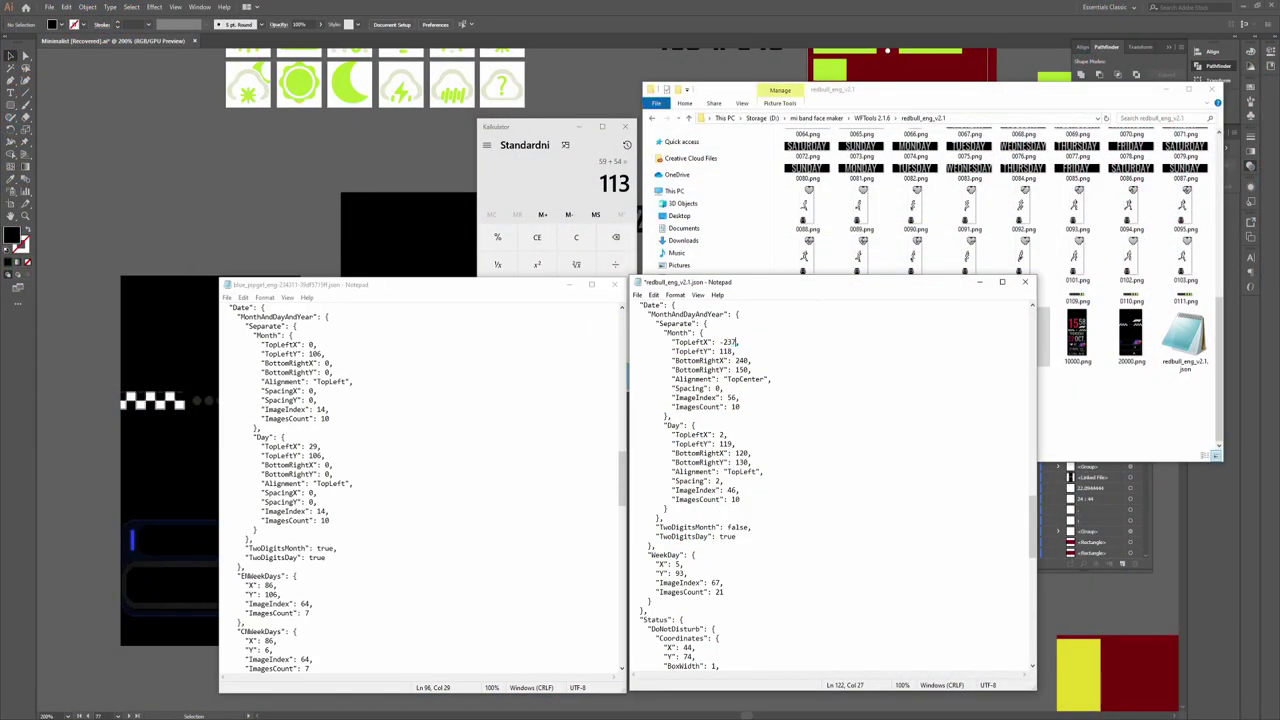
# Set the Month box to TopLeftX -237, TopLeftY 172 (118 + 54), BottomRightX 243 and BottomRightY 204
pyautogui.click(730, 351)
pyautogui.click(526, 169)
pyautogui.write('118 + 54')
pyautogui.press('Return')
pyautogui.doubleClick(727, 351)
pyautogui.write('172')
pyautogui.moveTo(750, 360); pyautogui.dragTo(745, 360)
pyautogui.write('3')
pyautogui.doubleClick(742, 369)
pyautogui.write('204')
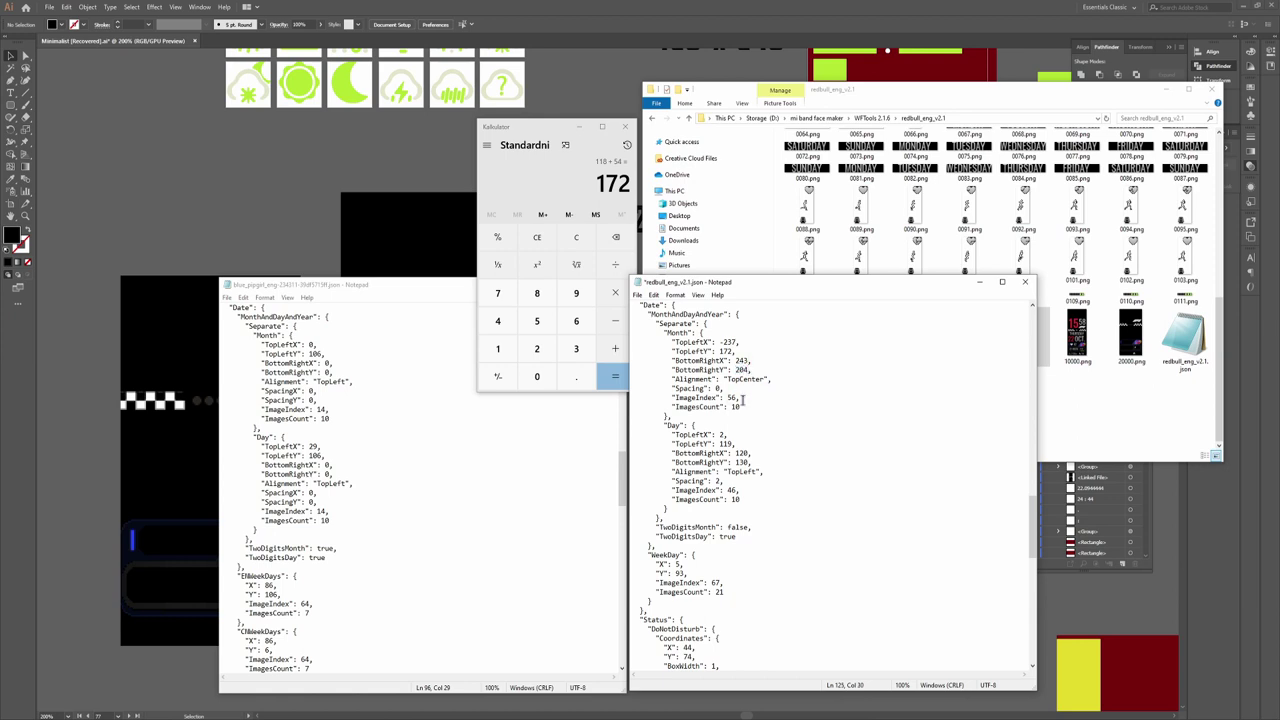
# Replace the Spacing lines with SpacingX and SpacingY from the blue_pipgirl JSON, using 0 for Month and 2 for Day
pyautogui.moveTo(223, 390); pyautogui.dragTo(318, 400)
pyautogui.moveTo(673, 389); pyautogui.dragTo(721, 389)
pyautogui.hotkey('ctrl', 'v')
pyautogui.moveTo(727, 490); pyautogui.dragTo(673, 490)
pyautogui.hotkey('ctrl', 'v')
pyautogui.write('2')
pyautogui.moveTo(725, 499); pyautogui.dragTo(719, 499)
pyautogui.write('2')
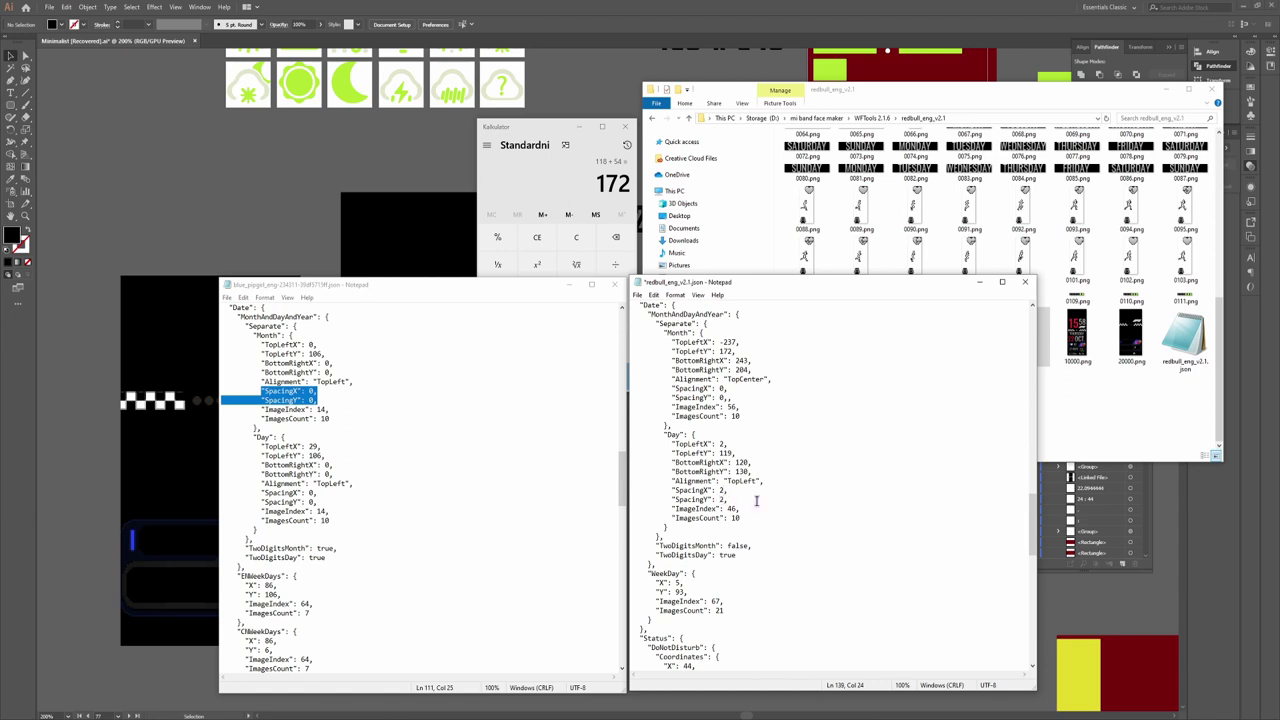
# Set the Day box to TopLeftX 5, TopLeftY 173, BottomRightX 123 and BottomRightY 184
pyautogui.doubleClick(722, 444)
pyautogui.doubleClick(726, 453)
pyautogui.write('173')
pyautogui.doubleClick(744, 470)
pyautogui.write('184')
# Rename the WeekDay key in the Date block to ENWeekDays, matching the blue_pipgirl JSON
pyautogui.click(241, 577)
pyautogui.moveTo(241, 577); pyautogui.dragTo(250, 577)
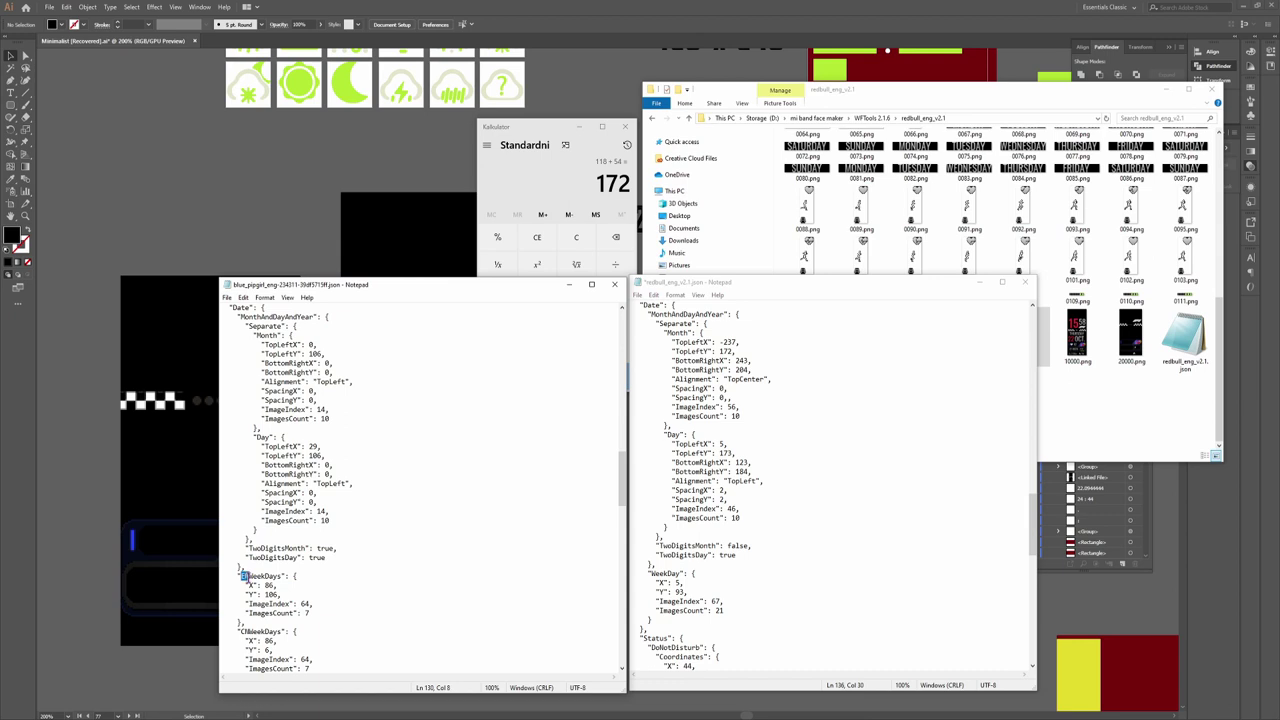
pyautogui.click(650, 572)
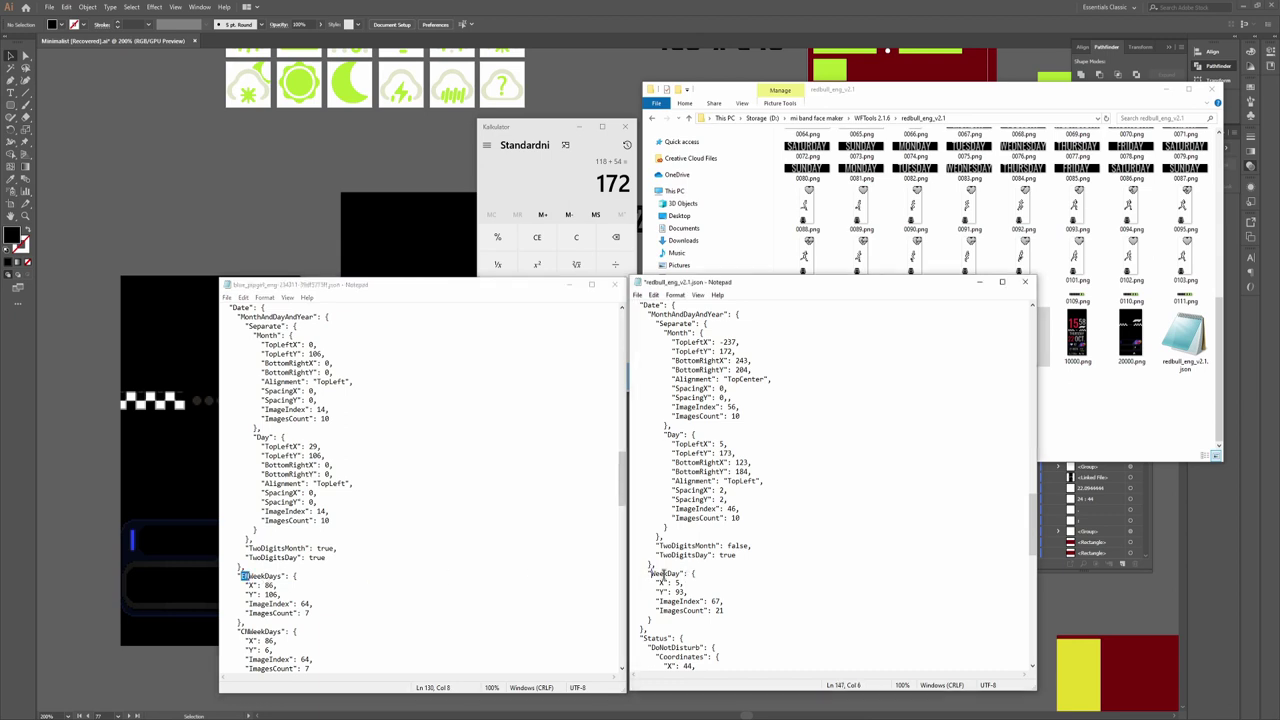
pyautogui.write('EN')
pyautogui.write('s')
# Set the ENWeekDays ImagesCount to 7 and check the weekday images in the redbull_eng_v2.1 folder
pyautogui.scroll(-8, 687, 585)
pyautogui.scroll(-2, 305, 548)
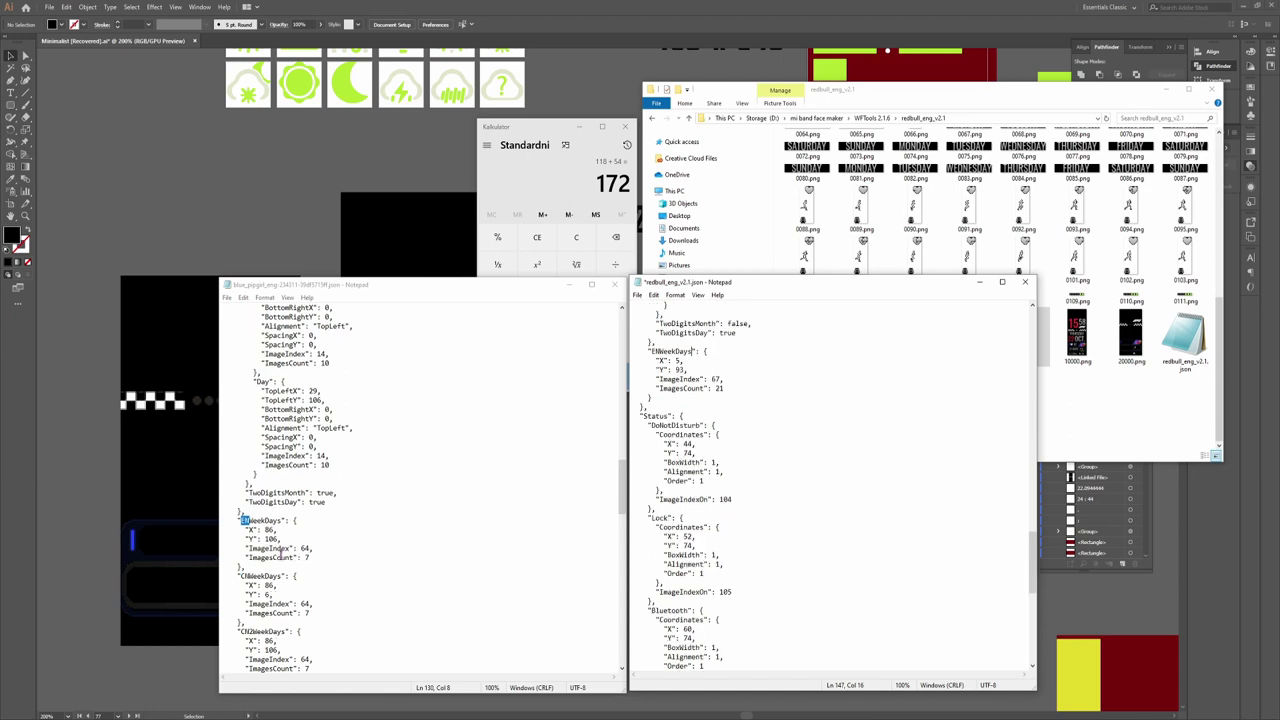
pyautogui.scroll(-2, 305, 548)
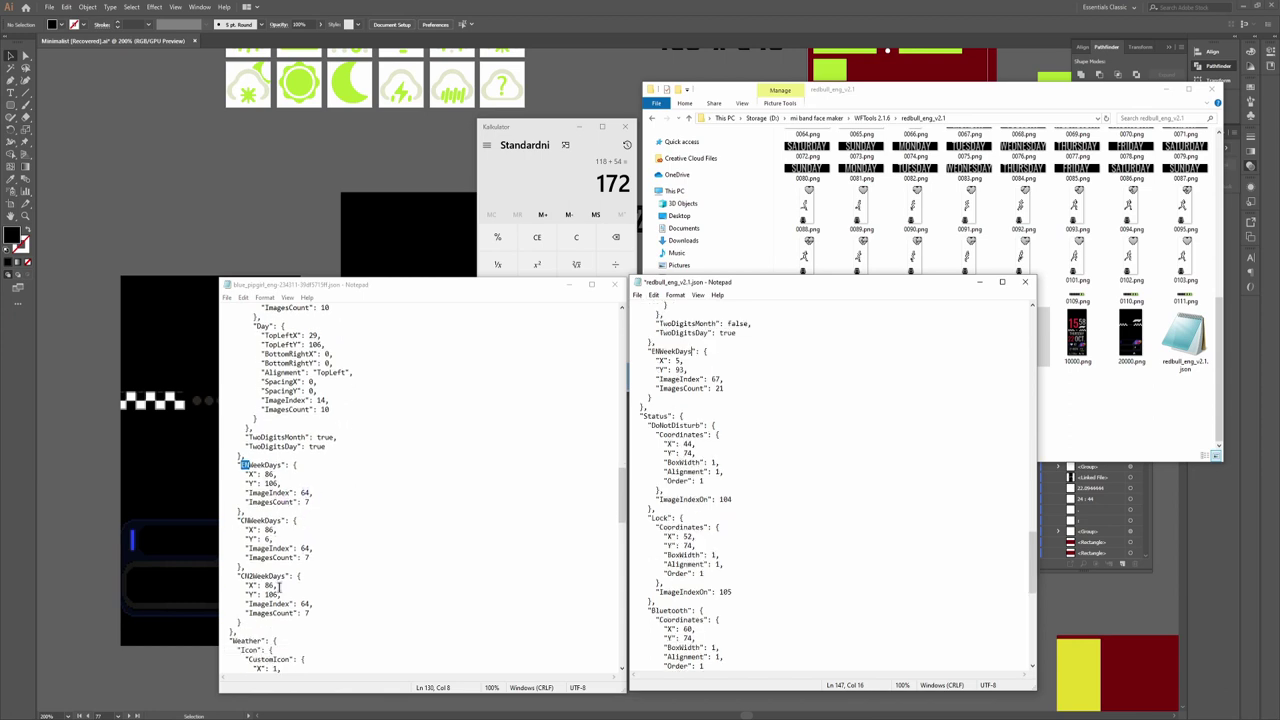
pyautogui.doubleClick(718, 388)
pyautogui.write('7')
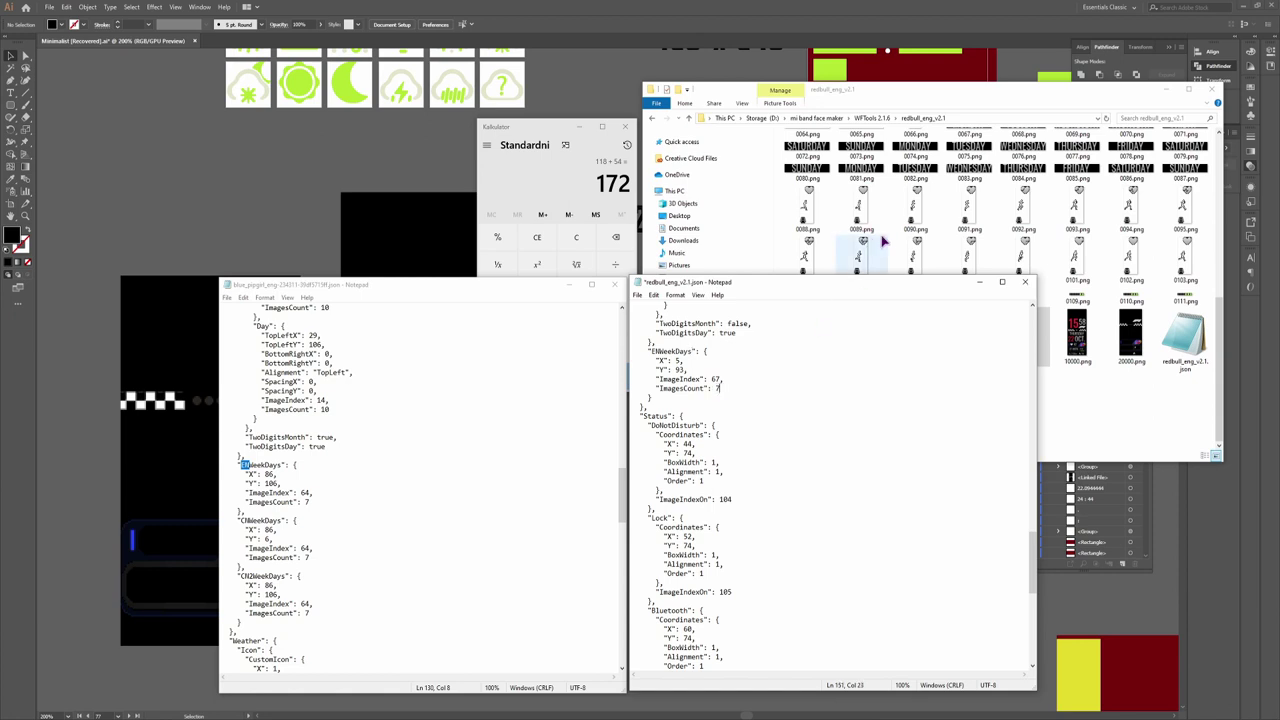
pyautogui.scroll(1, 886, 240)
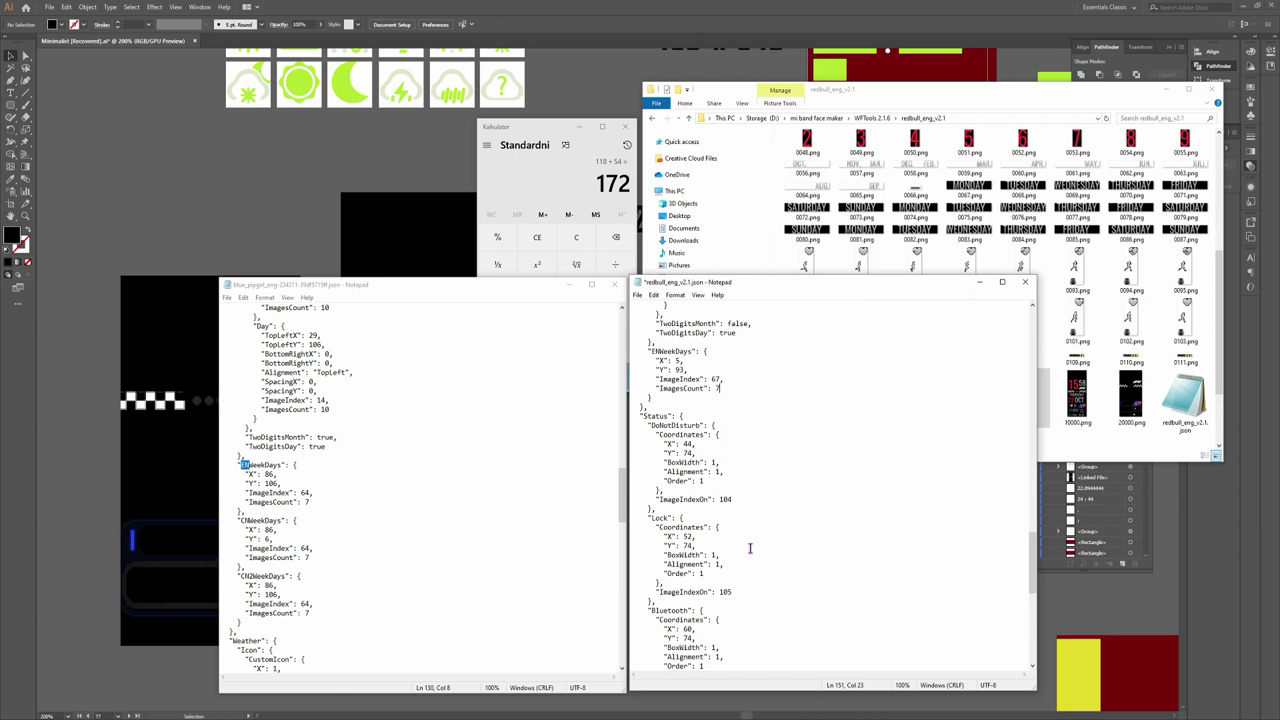
# Delete the BoxWidth, Alignment and Order lines and the trailing comma after Y from the DoNotDisturb, Lock and Bluetooth coordinates
pyautogui.scroll(-15, 323, 513)
pyautogui.scroll(-4, 766, 508)
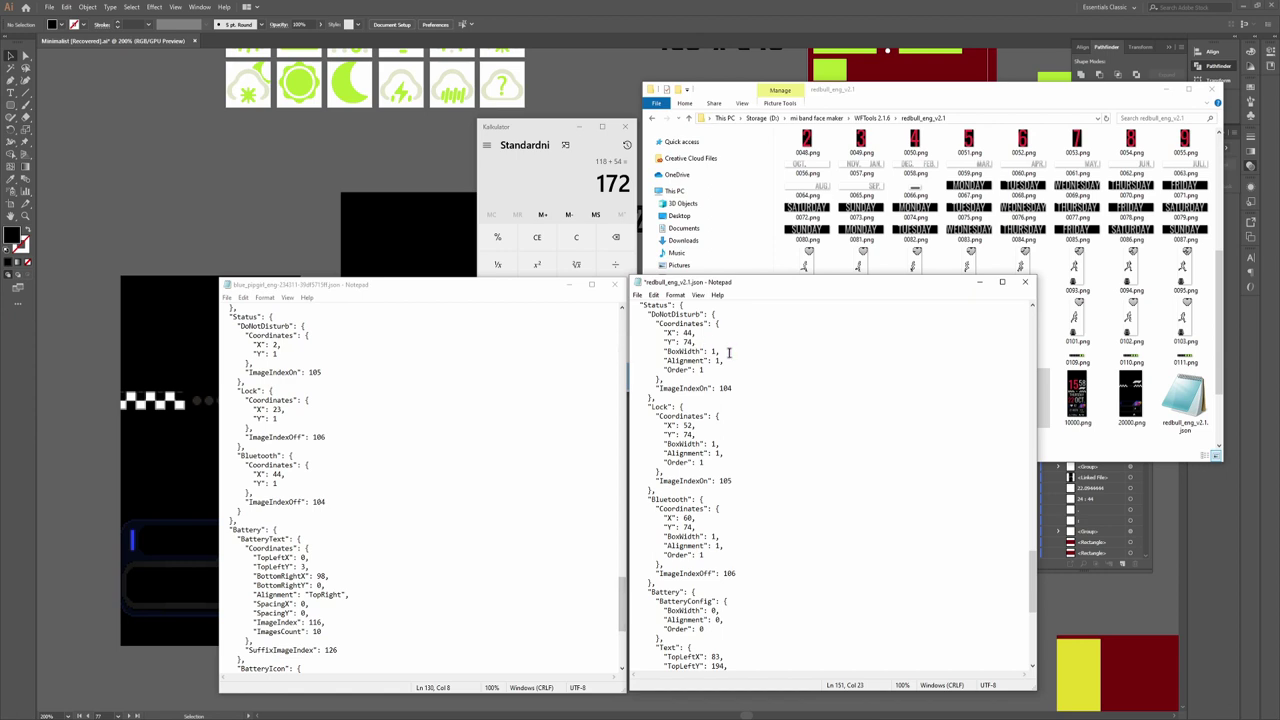
pyautogui.moveTo(712, 369); pyautogui.dragTo(698, 342)
pyautogui.press('Delete')
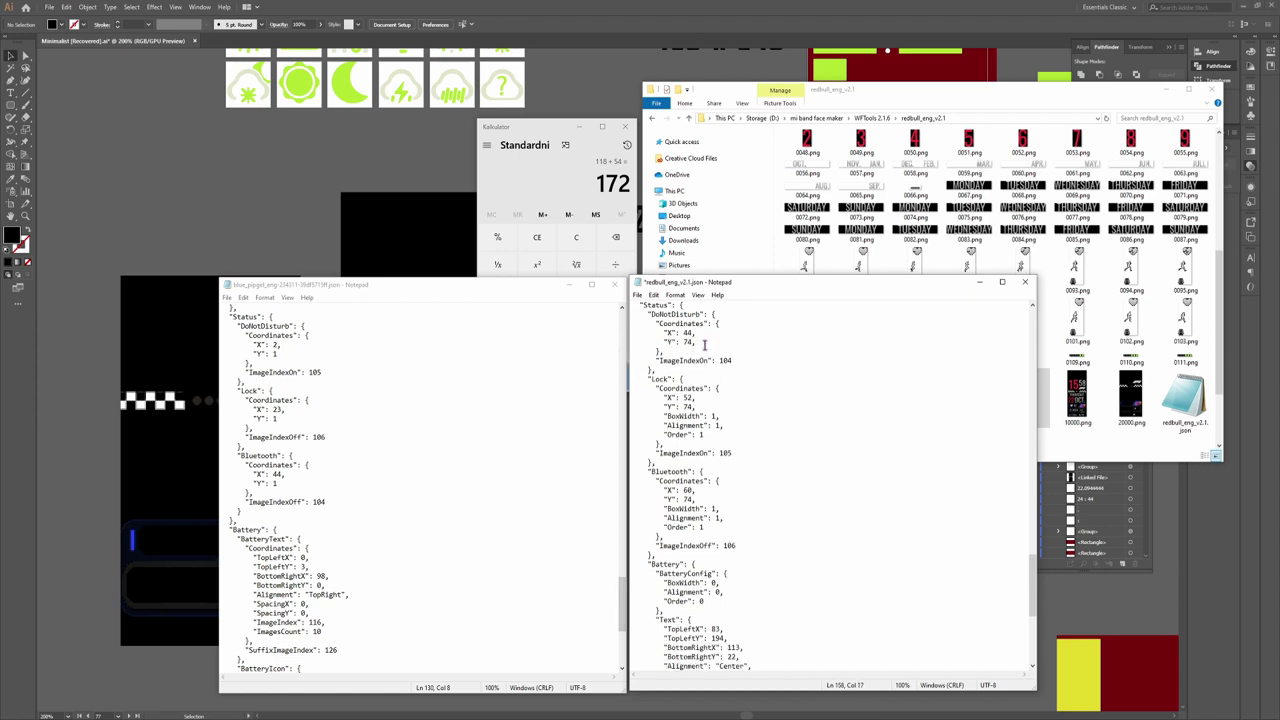
pyautogui.press('BackSpace')
pyautogui.moveTo(715, 432); pyautogui.dragTo(709, 409)
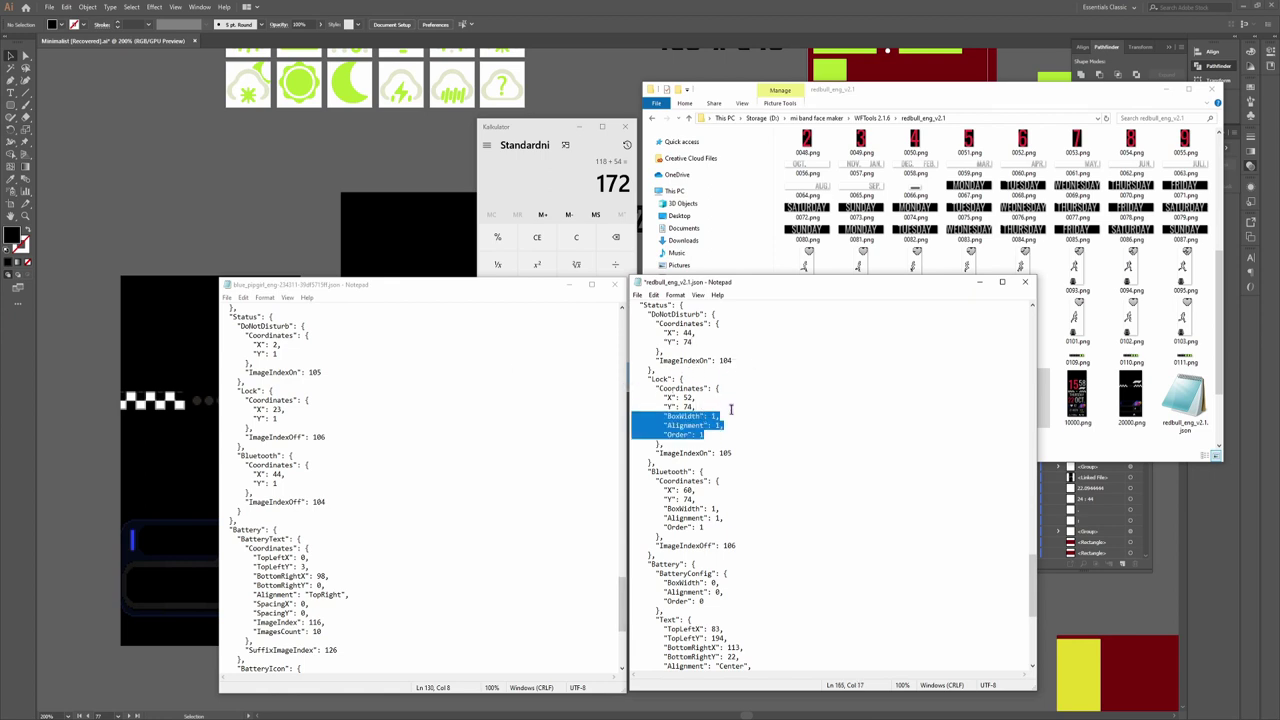
pyautogui.press('Delete')
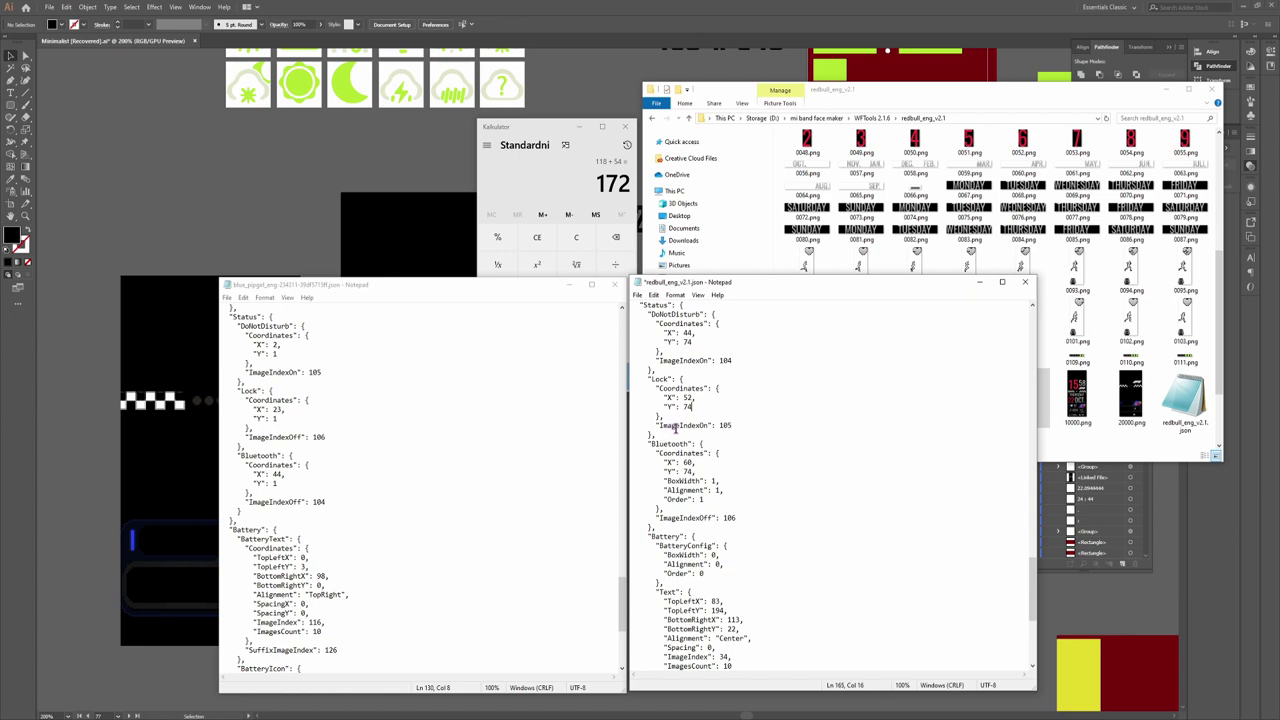
pyautogui.moveTo(716, 499); pyautogui.dragTo(705, 472)
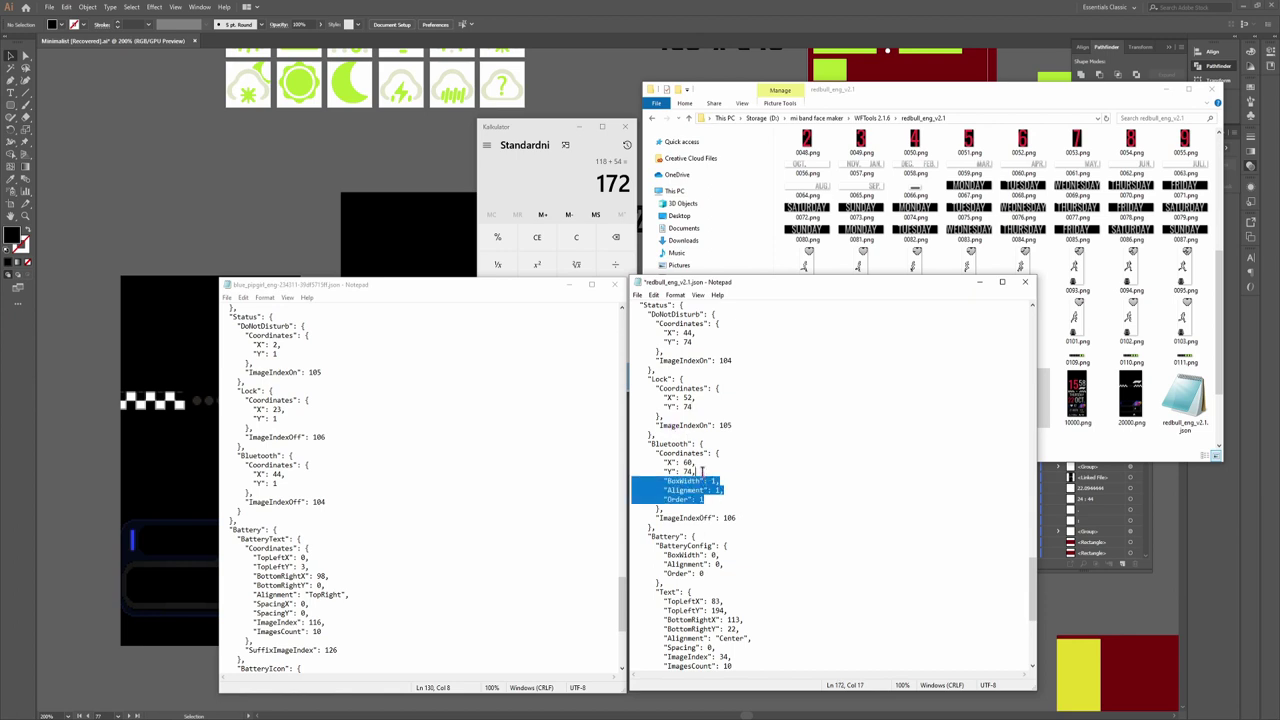
pyautogui.press('Delete')
pyautogui.press('BackSpace')
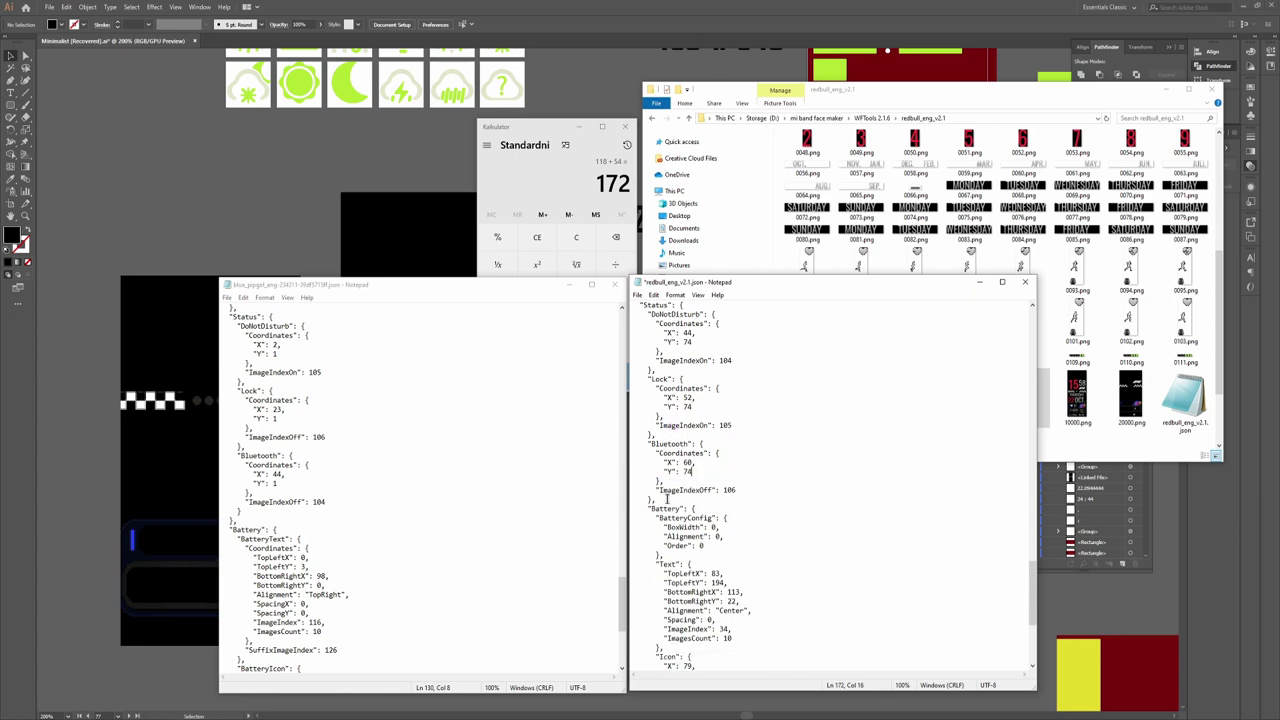
# Delete the BatteryConfig block from the Battery section and rename its Text key to BatteryText
pyautogui.scroll(-3, 489, 498)
pyautogui.scroll(-5, 489, 498)
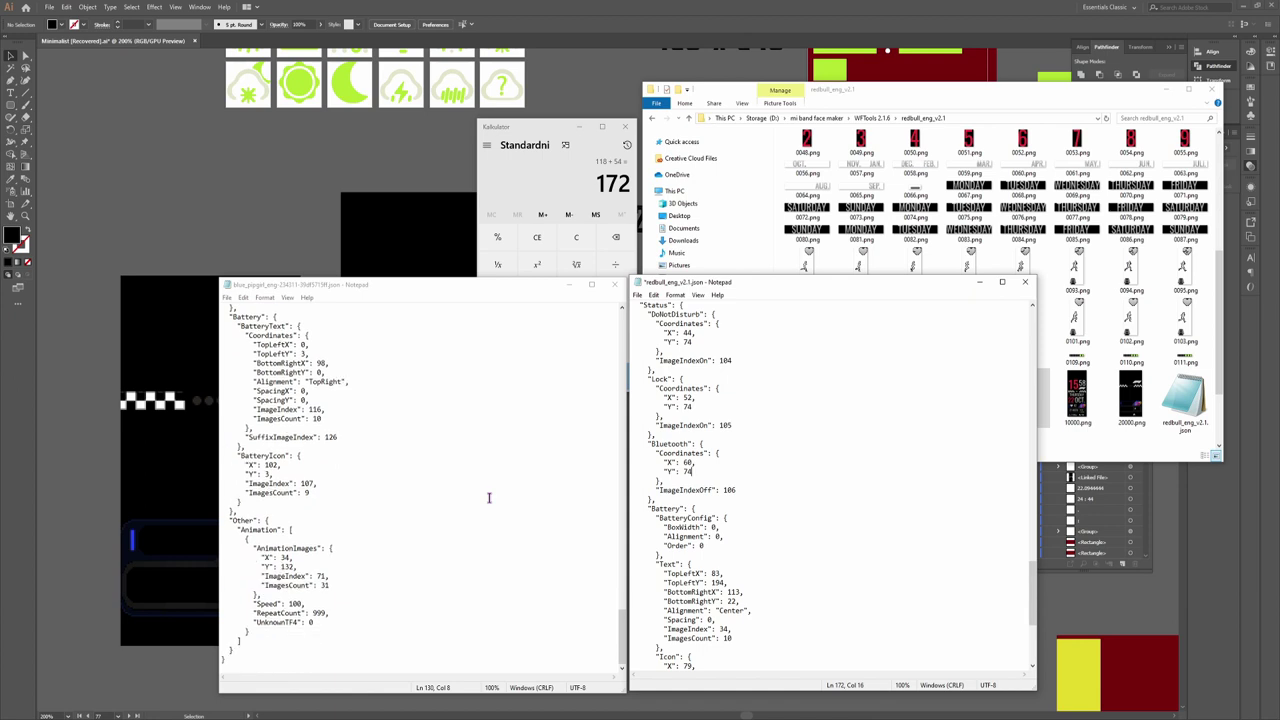
pyautogui.scroll(-7, 832, 498)
pyautogui.moveTo(664, 359); pyautogui.dragTo(703, 314)
pyautogui.press('BackSpace')
pyautogui.click(662, 362)
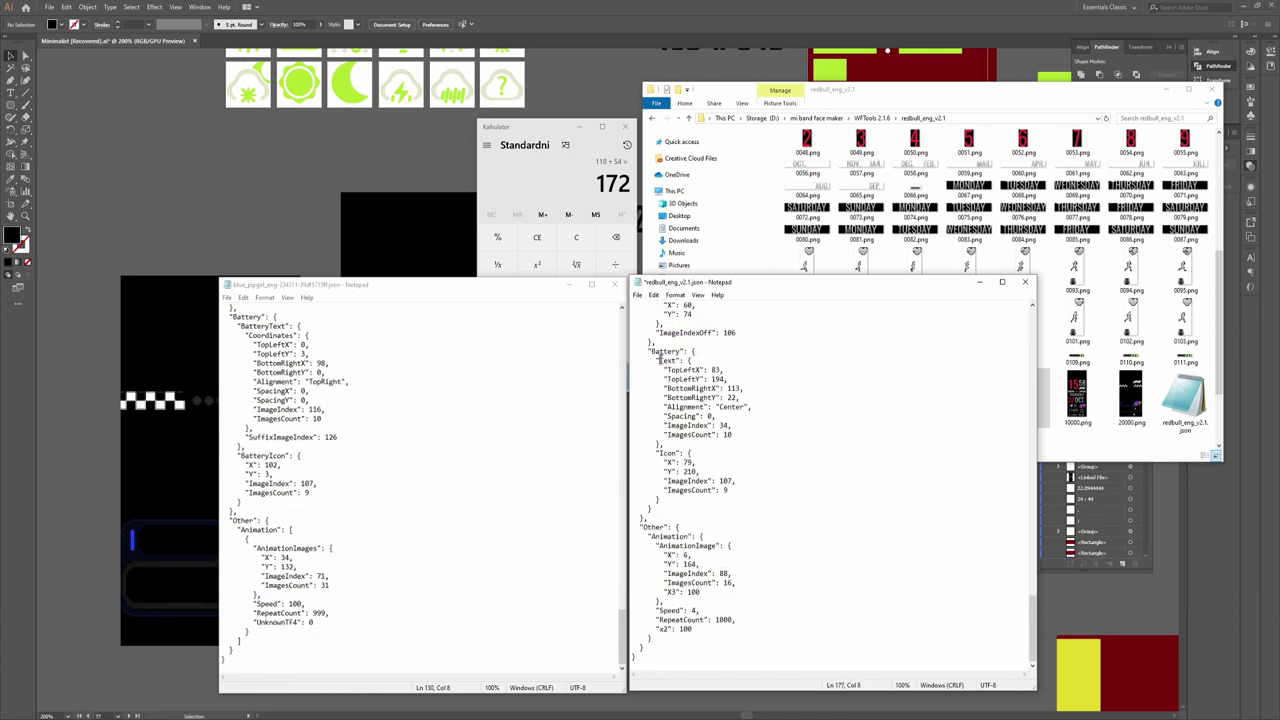
pyautogui.write('Battery')
# Copy the Coordinates opening line from the blue_pipgirl JSON to directly under BatteryText in the redbull JSON
pyautogui.click(733, 362)
pyautogui.moveTo(241, 335); pyautogui.dragTo(327, 336)
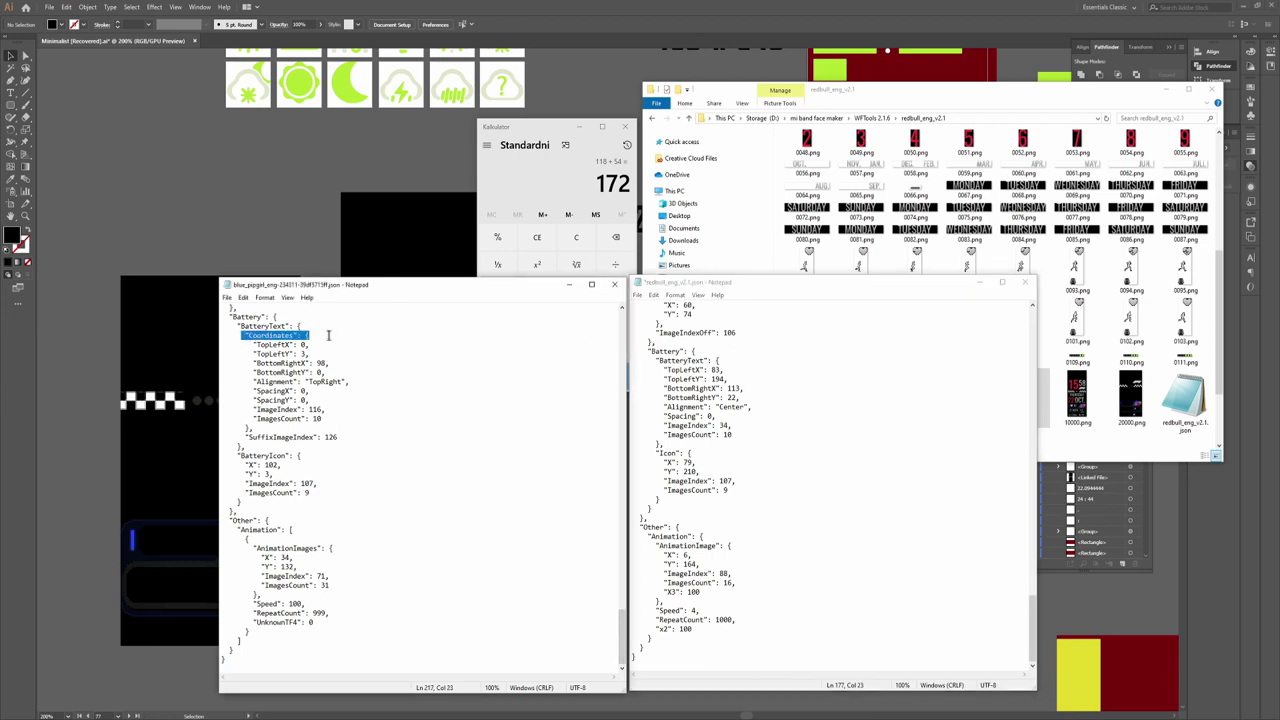
pyautogui.tripleClick(314, 336)
pyautogui.hotkey('ctrl', 'c')
pyautogui.click(750, 360)
pyautogui.press('Return')
pyautogui.hotkey('ctrl', 'v')
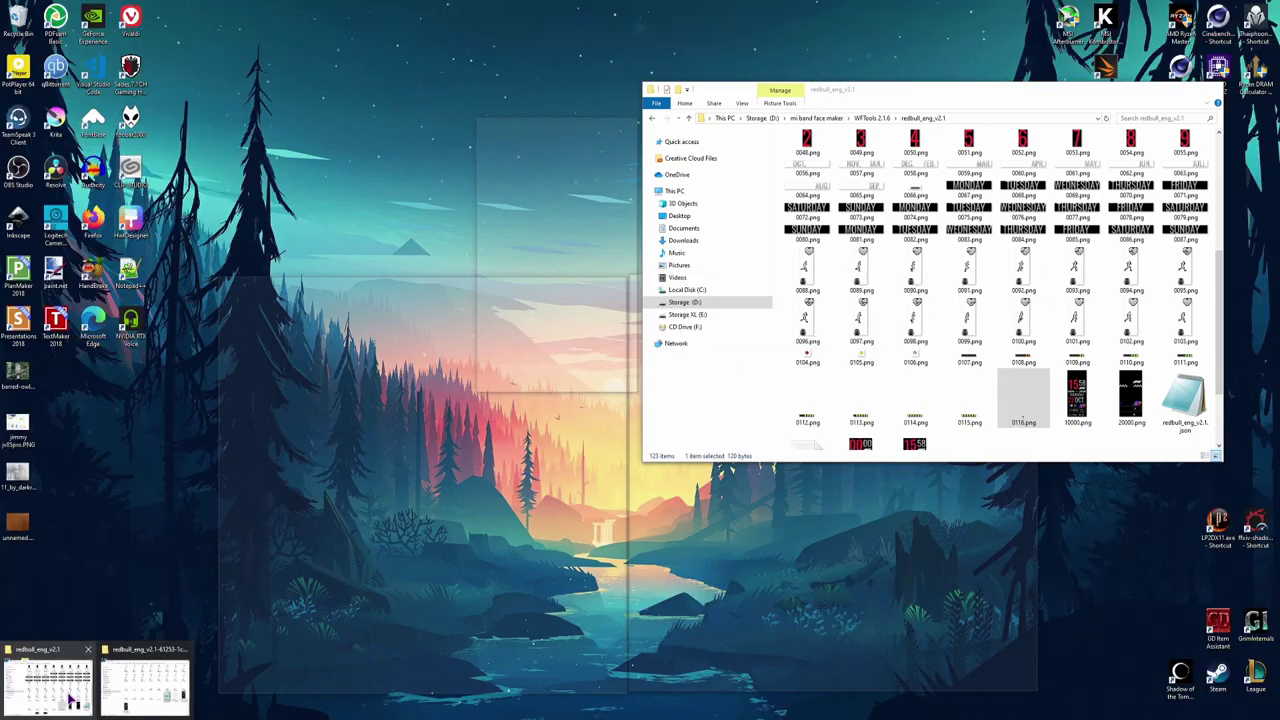
# Open the original redbull_eng_v2.1-61253 JSON from its folder inside MiBandWF 1.4.2 RawImageMode
pyautogui.click(68, 696)
pyautogui.click(142, 690)
pyautogui.doubleClick(487, 345)
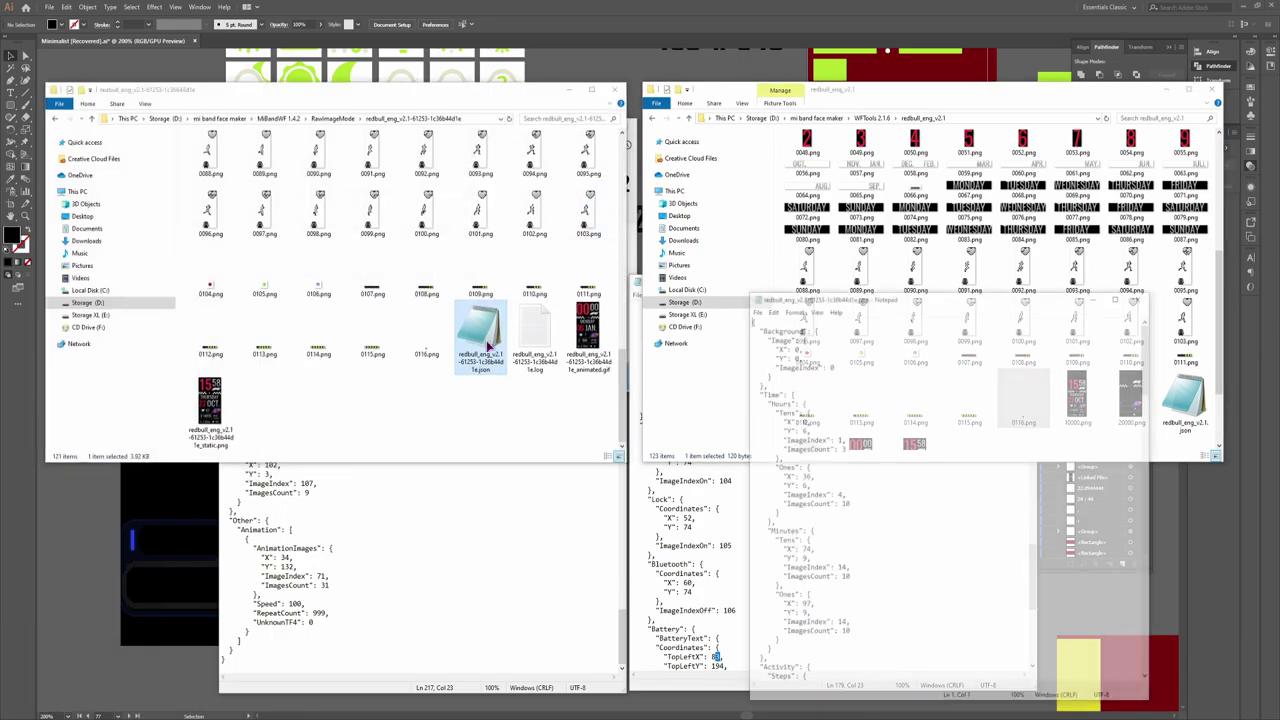
# Place the original redbull JSON beside the edited copy and examine its WeekDay, Status and Battery entries for comparison
pyautogui.click(1166, 90)
pyautogui.moveTo(977, 296); pyautogui.dragTo(311, 226)
pyautogui.scroll(-10, 397, 380)
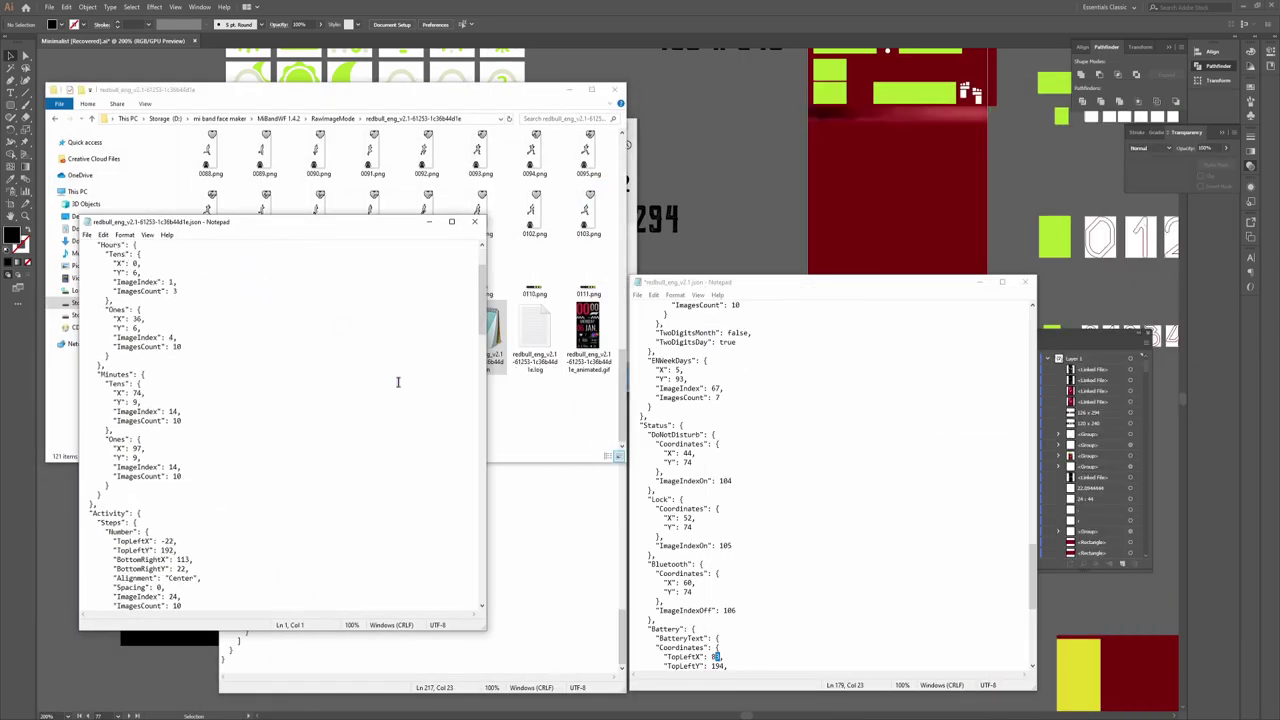
pyautogui.scroll(-15, 399, 382)
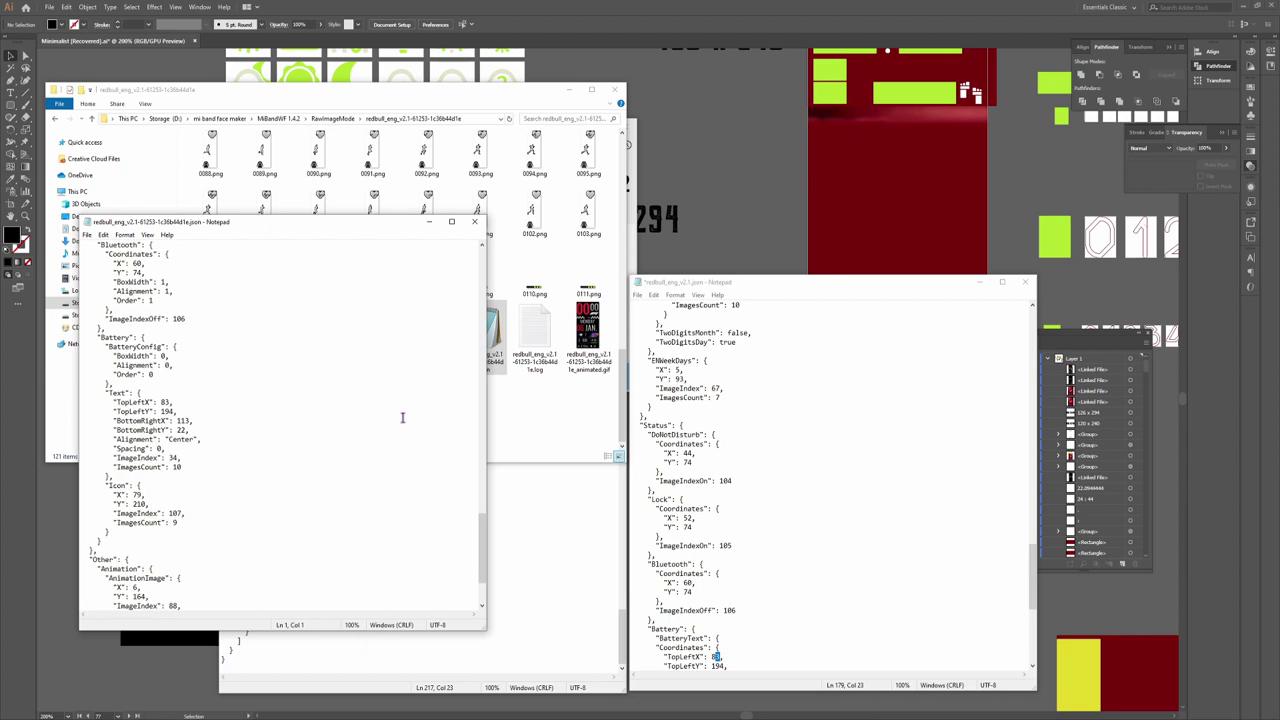
pyautogui.scroll(6, 116, 405)
pyautogui.scroll(-3, 170, 388)
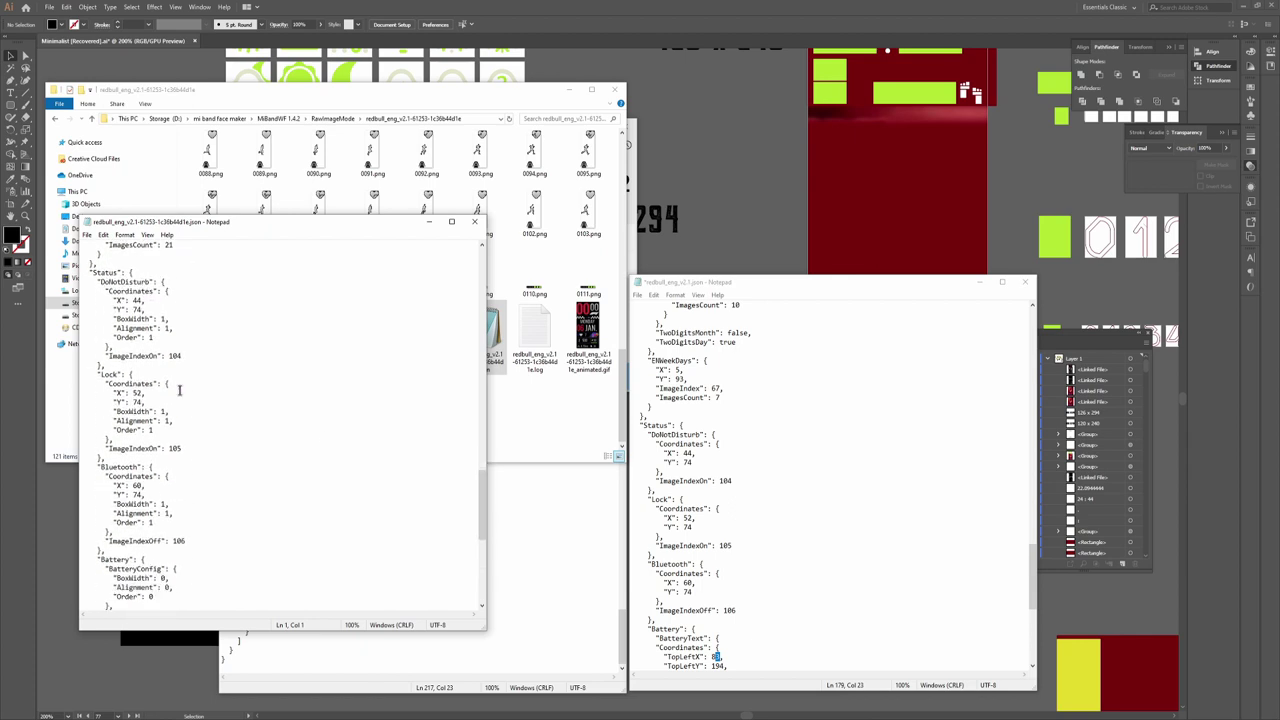
pyautogui.scroll(6, 262, 418)
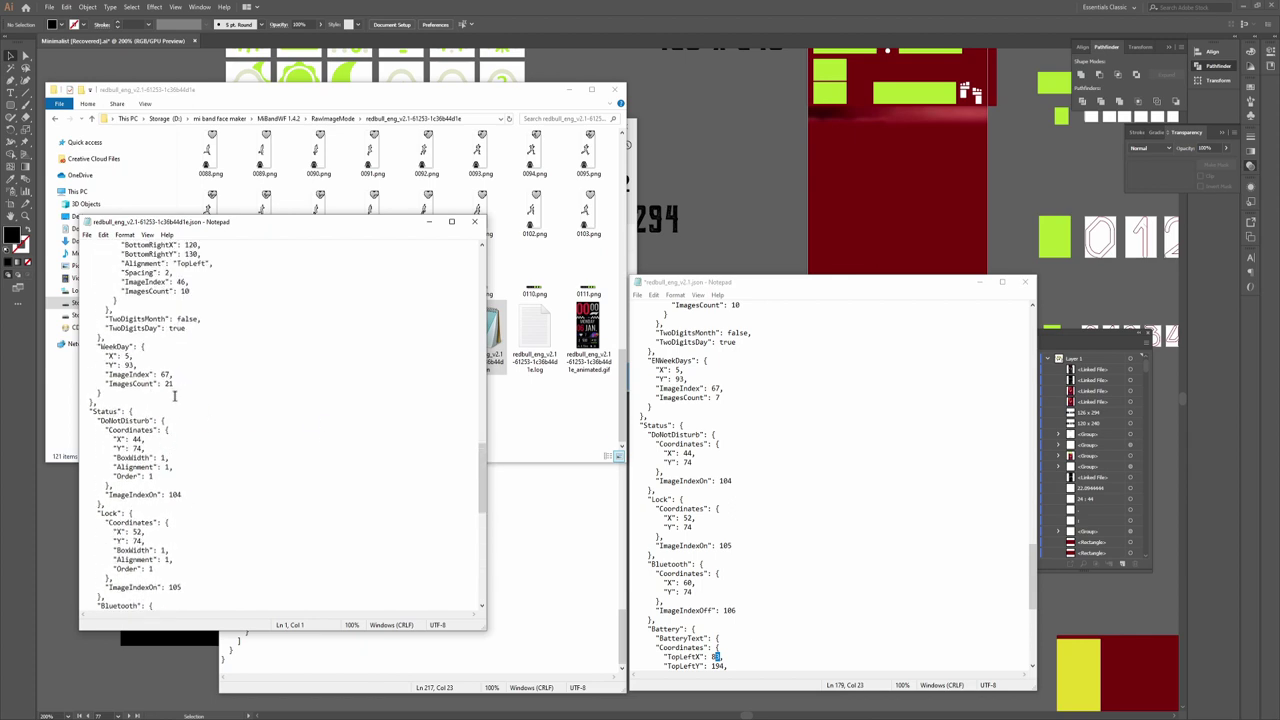
# Set the ENWeekDays X coordinate to 8 and update its Y coordinate for the taller 294-pixel layout
pyautogui.click(679, 371)
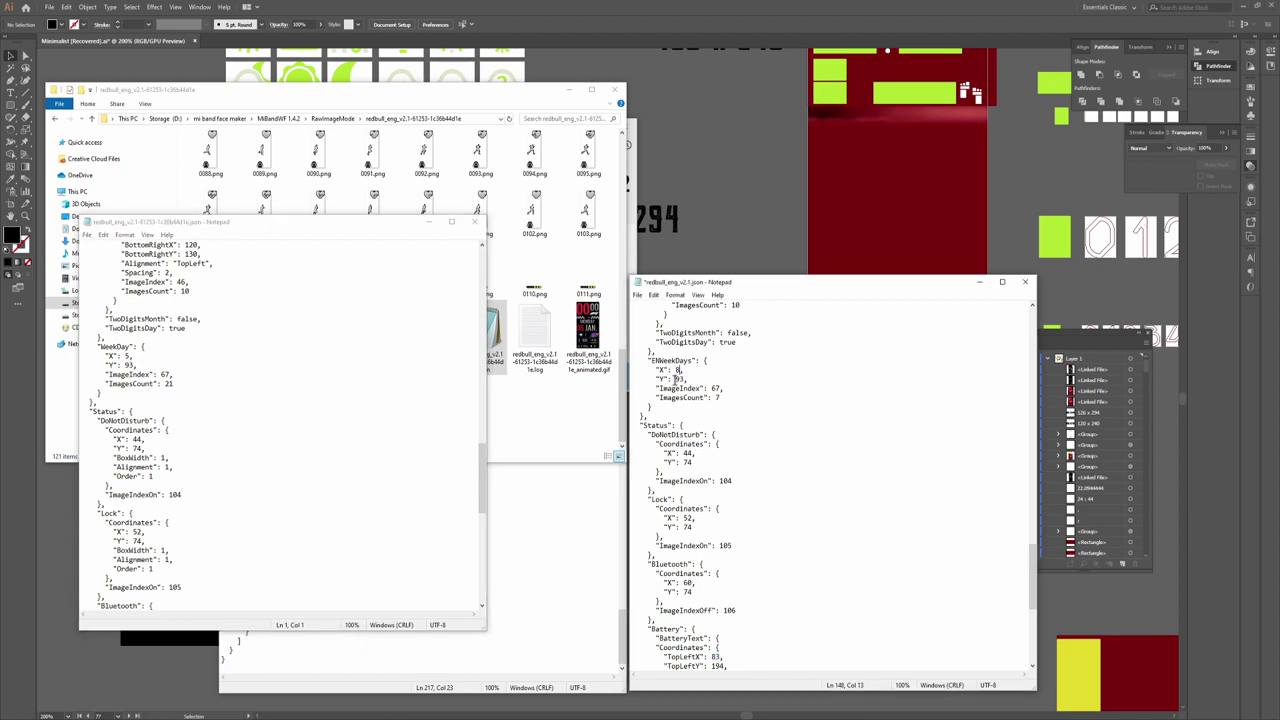
pyautogui.moveTo(675, 379); pyautogui.dragTo(682, 378)
pyautogui.write('147')
# Set the status icon coordinates to X 47 for DoNotDisturb, 55 for Lock and 63 for Bluetooth, all with Y 128
pyautogui.moveTo(685, 453); pyautogui.dragTo(692, 462)
pyautogui.write('7')
pyautogui.write('12')
pyautogui.write('1')
pyautogui.moveTo(682, 592); pyautogui.dragTo(693, 592)
pyautogui.write('128')
pyautogui.click(688, 517)
# Calculate 194 + 54 and set the BatteryText coordinates to TopLeftX 86, TopLeftY 248, BottomRightX 116 and BottomRightY 76
pyautogui.scroll(-8, 740, 490)
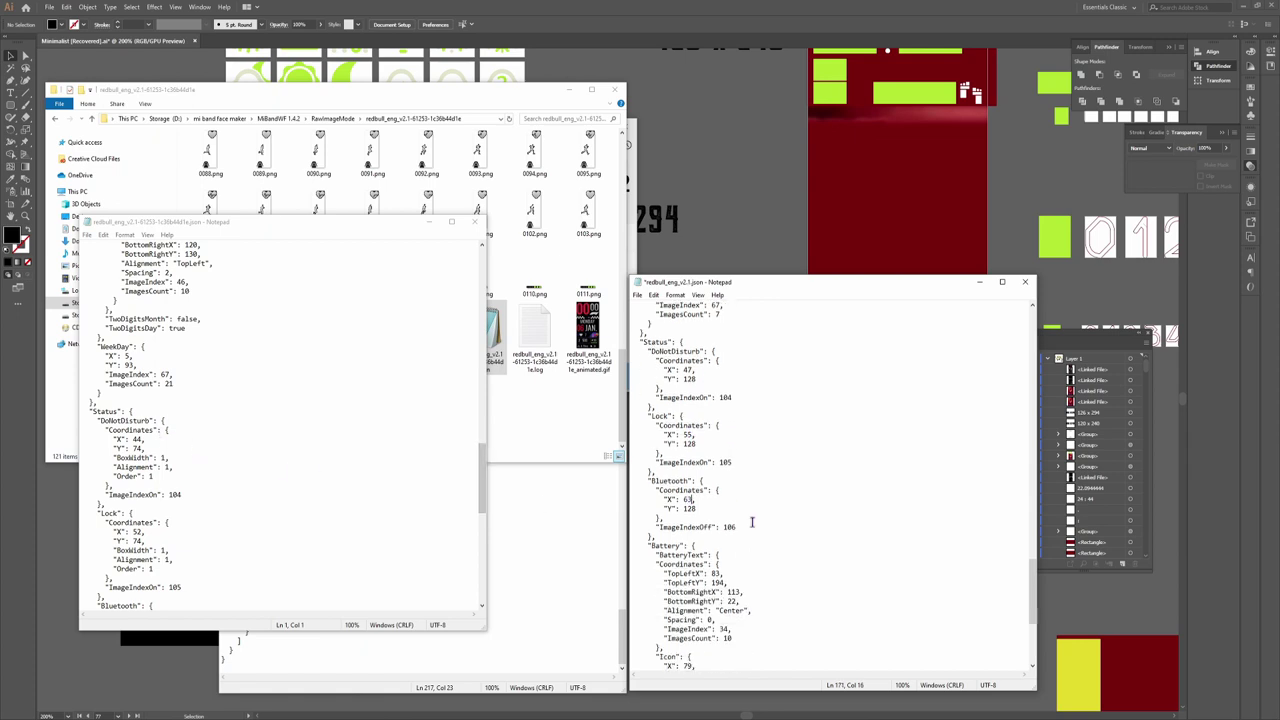
pyautogui.scroll(1, 720, 470)
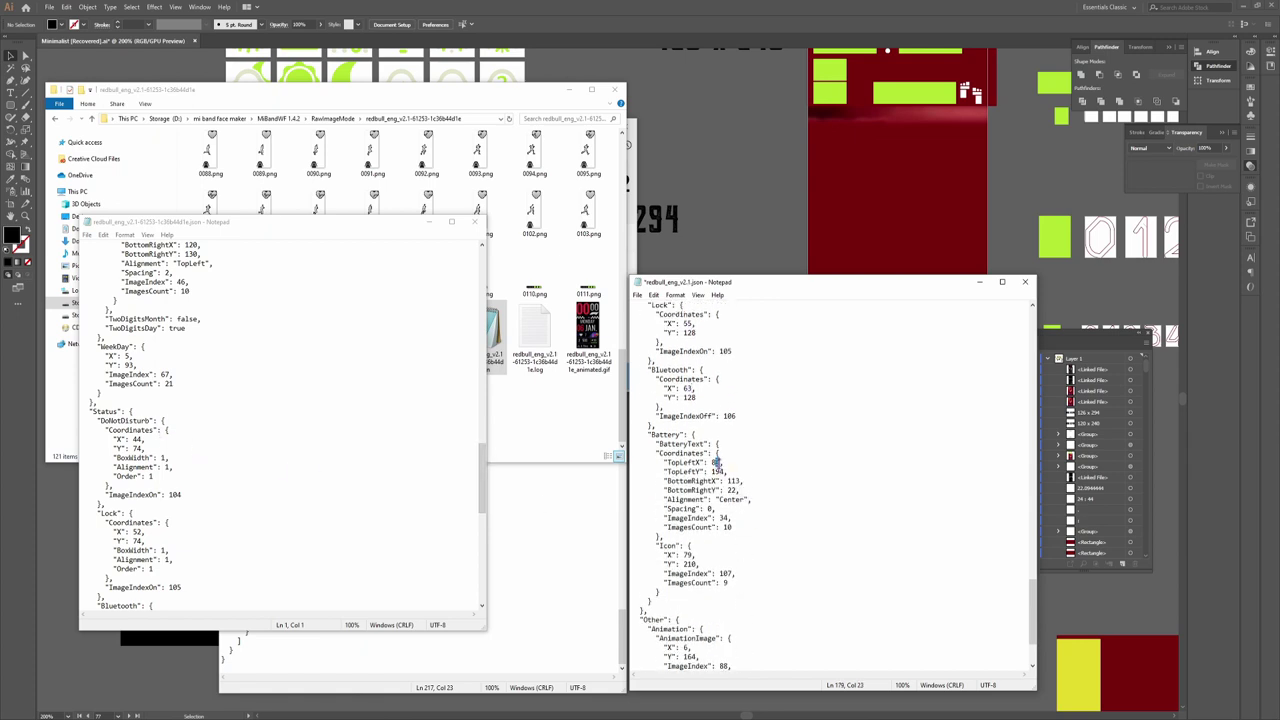
pyautogui.moveTo(713, 472); pyautogui.dragTo(724, 472)
pyautogui.click(214, 711)
pyautogui.write('194 + 54')
pyautogui.press('Return')
pyautogui.click(714, 474)
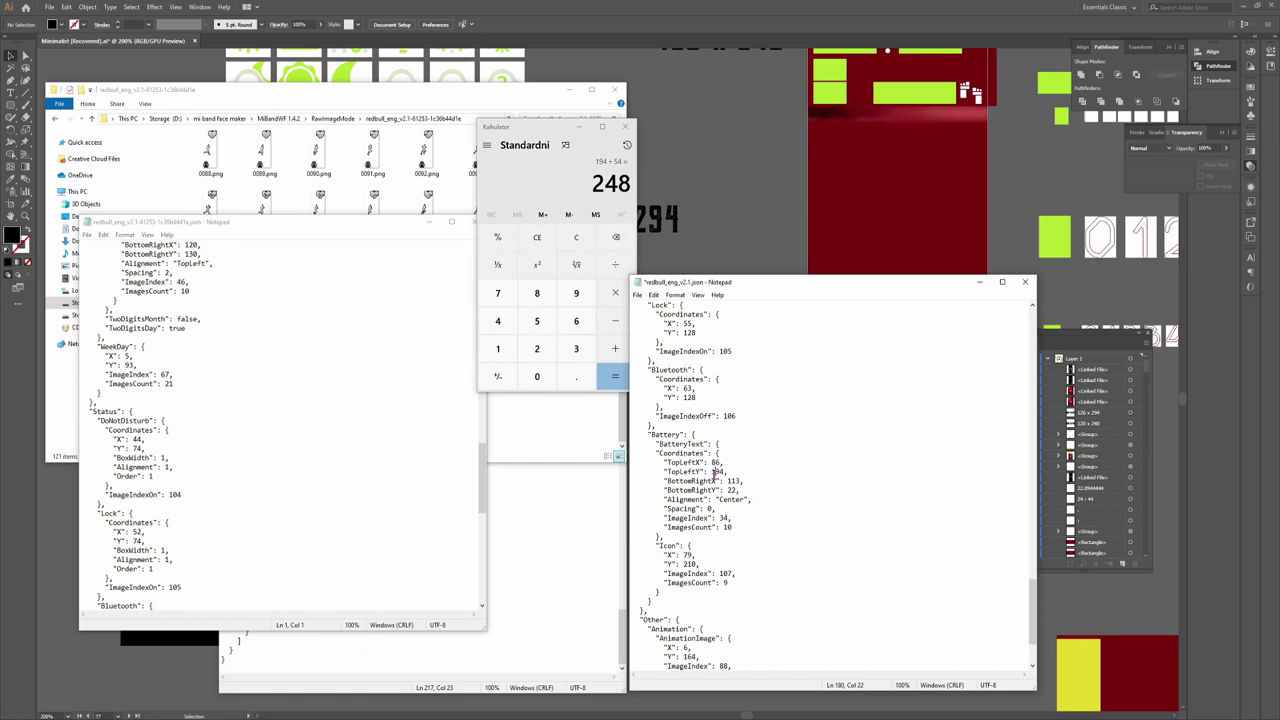
pyautogui.doubleClick(714, 471)
pyautogui.write('248')
pyautogui.doubleClick(734, 481)
pyautogui.write('116')
pyautogui.doubleClick(731, 490)
pyautogui.write('76')
# Replace the Spacing line in BatteryText with the SpacingX and SpacingY lines copied from the blue_pipgirl JSON
pyautogui.click(531, 526)
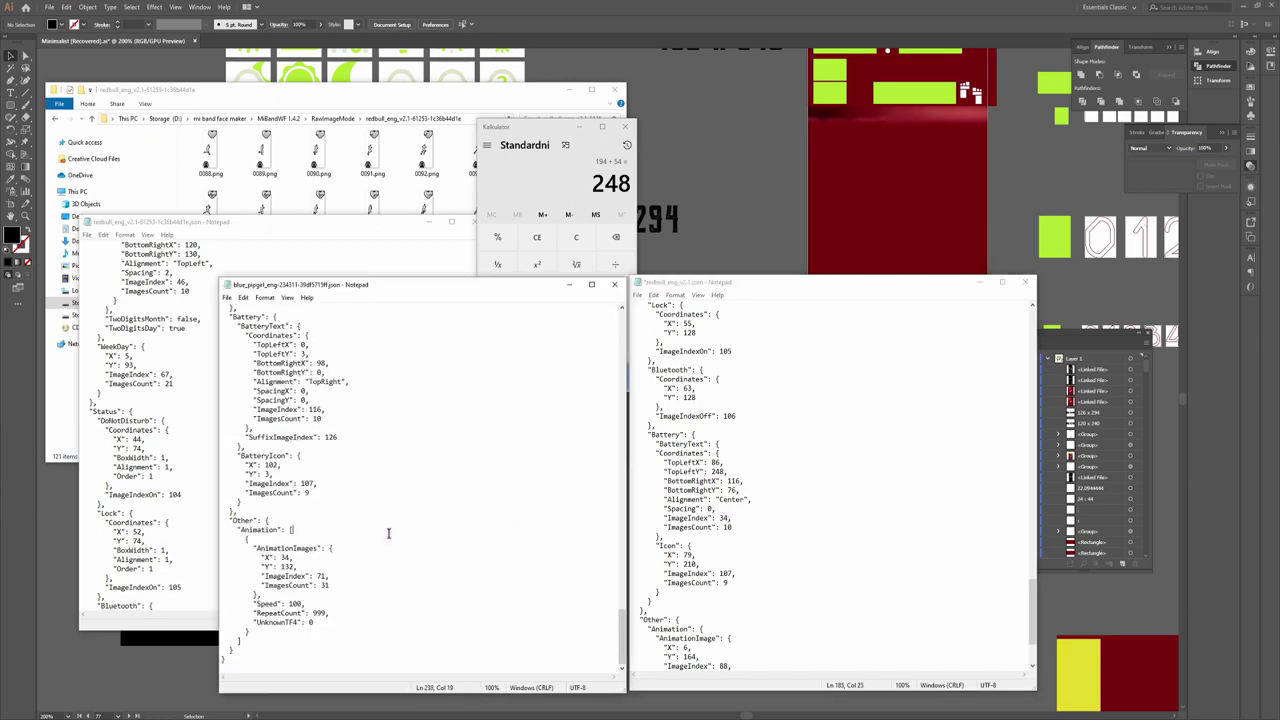
pyautogui.scroll(2, 336, 507)
pyautogui.moveTo(252, 449); pyautogui.dragTo(312, 454)
pyautogui.hotkey('ctrl', 'c')
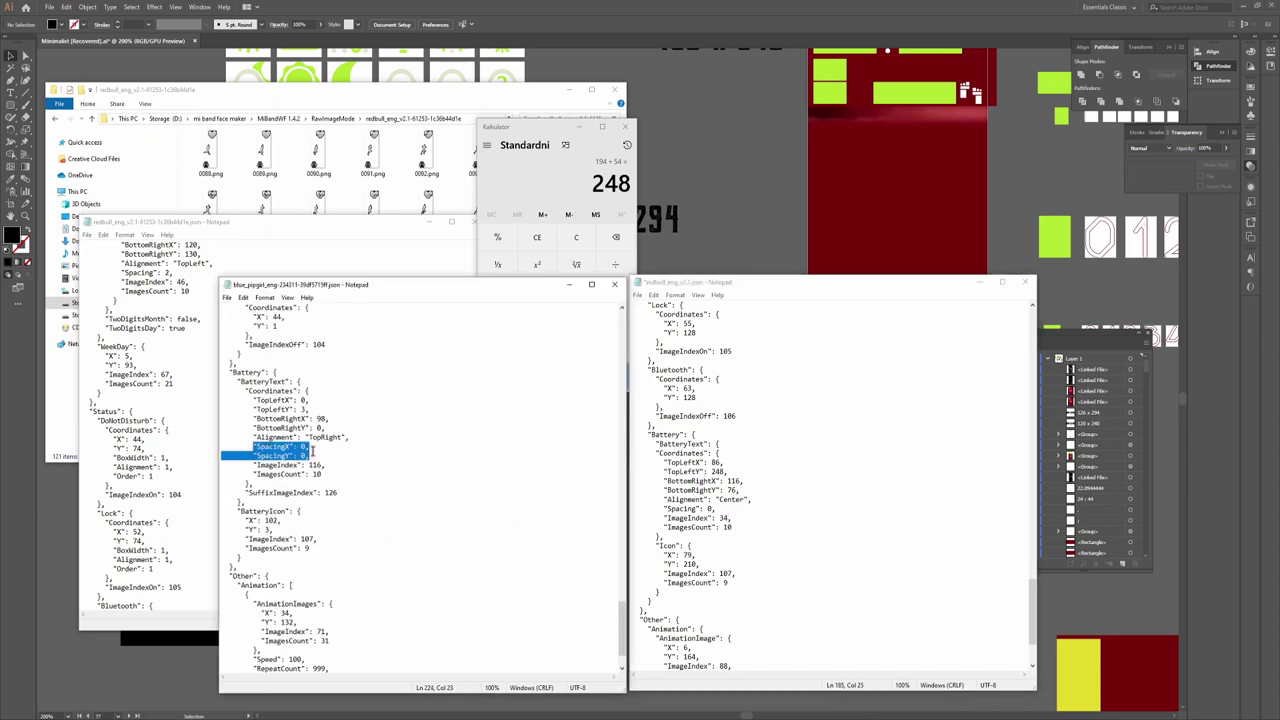
pyautogui.moveTo(716, 508); pyautogui.dragTo(666, 509)
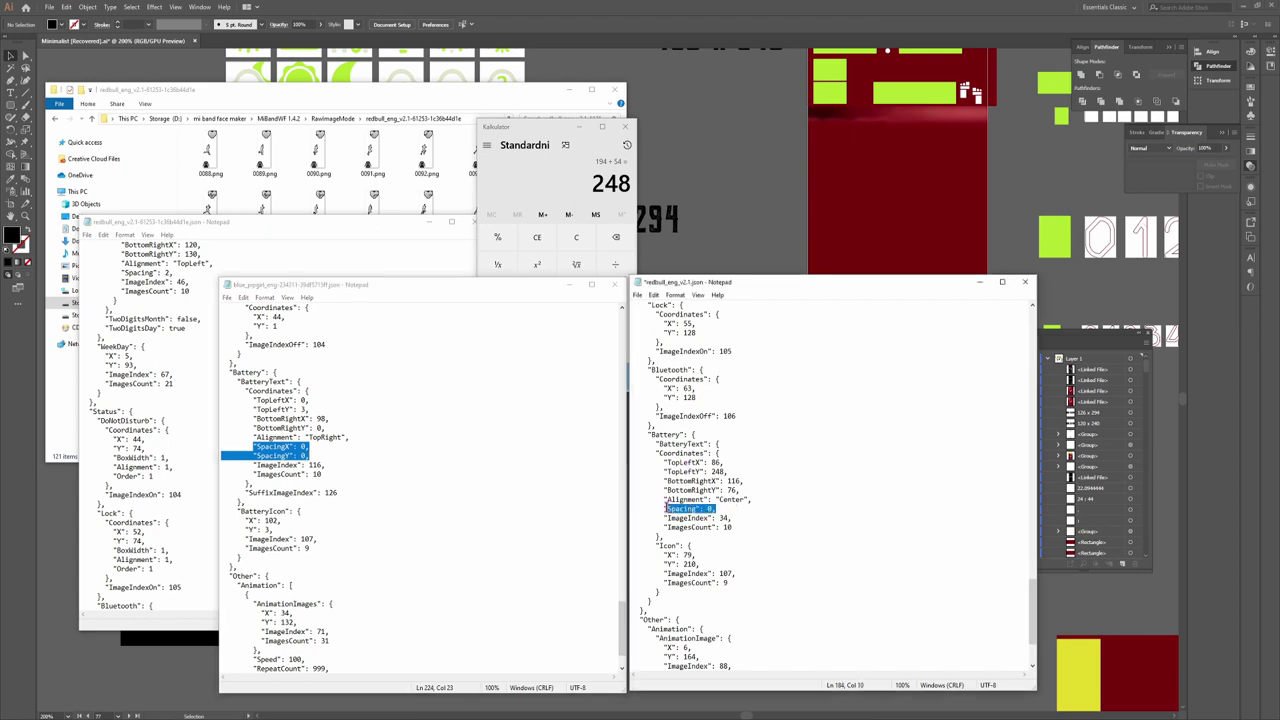
pyautogui.hotkey('ctrl', 'v')
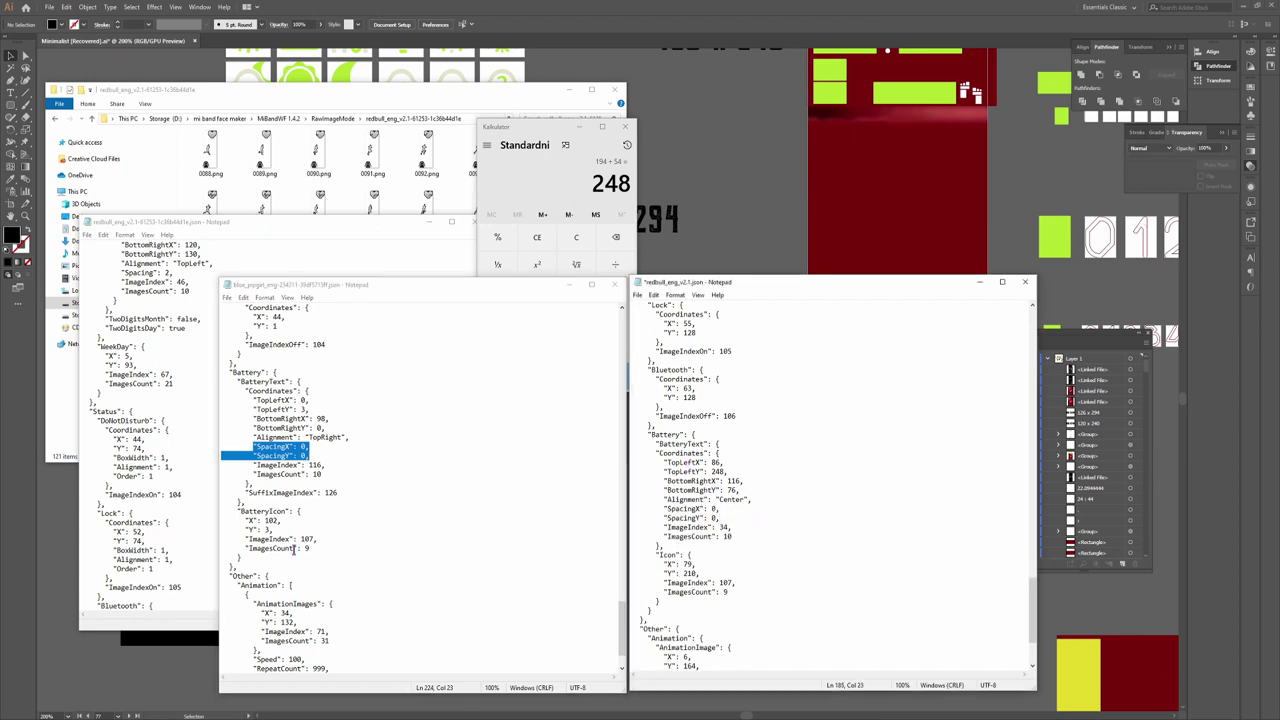
# Copy the SuffixImageIndex 126 line from the blue_pipgirl JSON below the BatteryText coordinates and close the block with a brace and comma
pyautogui.moveTo(339, 493); pyautogui.dragTo(251, 484)
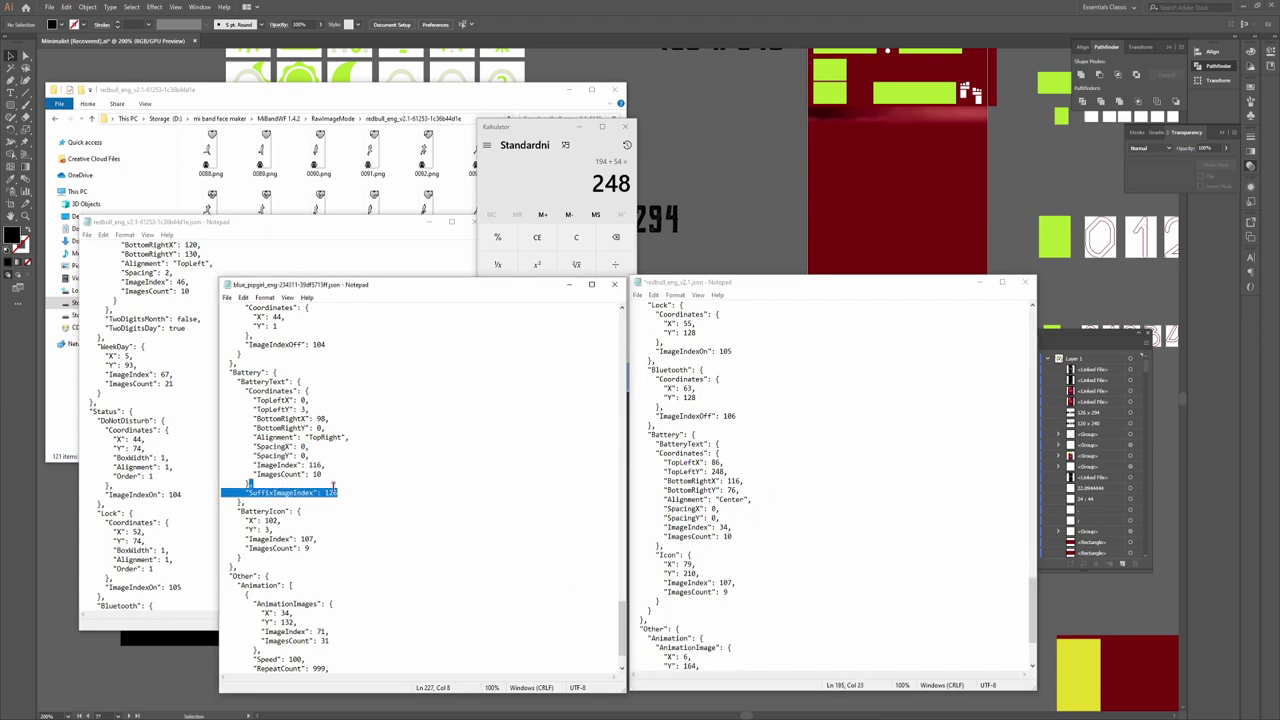
pyautogui.hotkey('ctrl', 'c')
pyautogui.click(689, 545)
pyautogui.hotkey('ctrl', 'v')
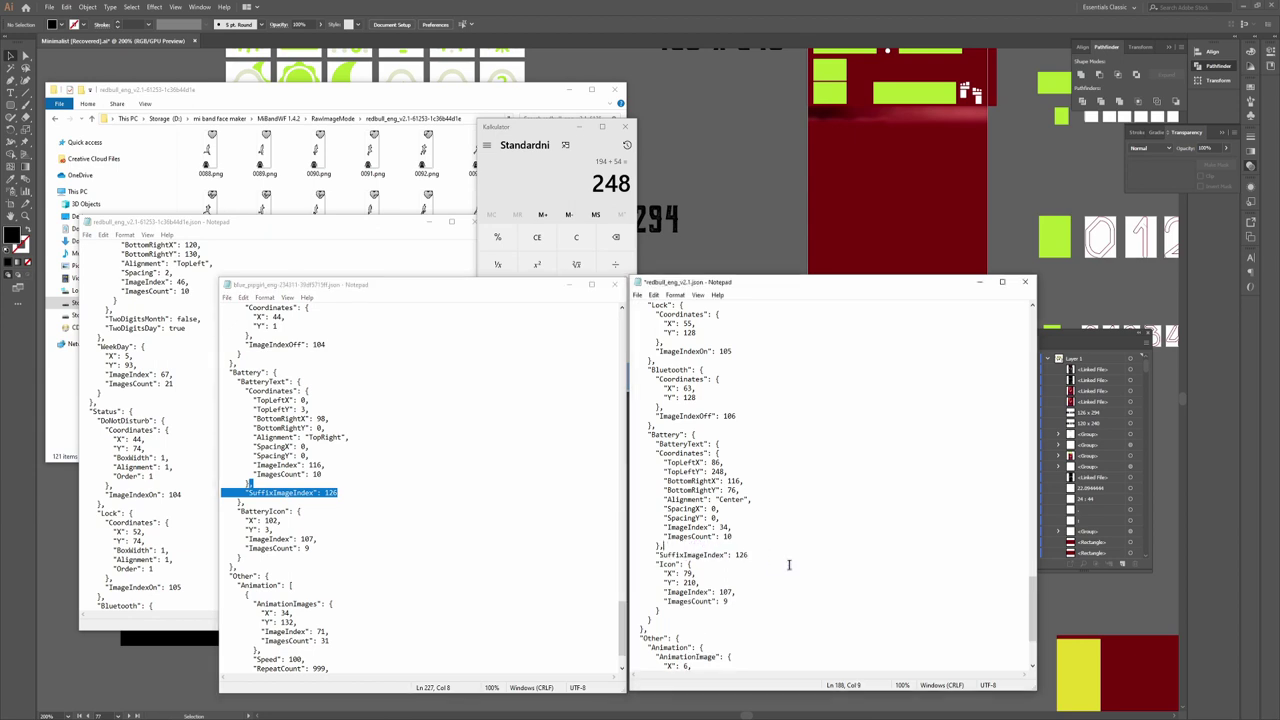
pyautogui.press('Return')
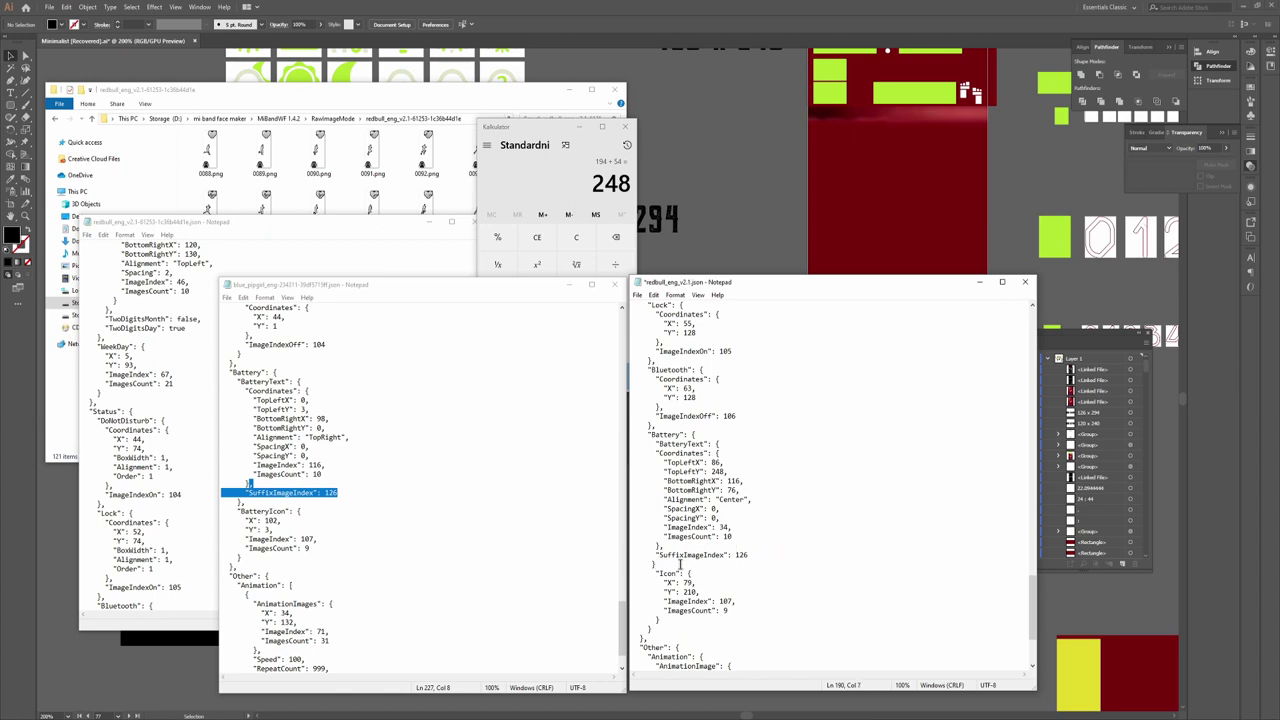
pyautogui.write(',')
# Rename the Icon key in the Battery section to BatteryIcon and set its coordinates to X 82 and Y 264
pyautogui.press('Down')
pyautogui.write('Battery')
pyautogui.moveTo(692, 583); pyautogui.dragTo(684, 583)
pyautogui.write('8')
pyautogui.moveTo(688, 592); pyautogui.dragTo(697, 592)
pyautogui.write('64')
# Compare the closing braces after BatteryIcon with those in the blue_pipgirl JSON
pyautogui.scroll(-1, 723, 587)
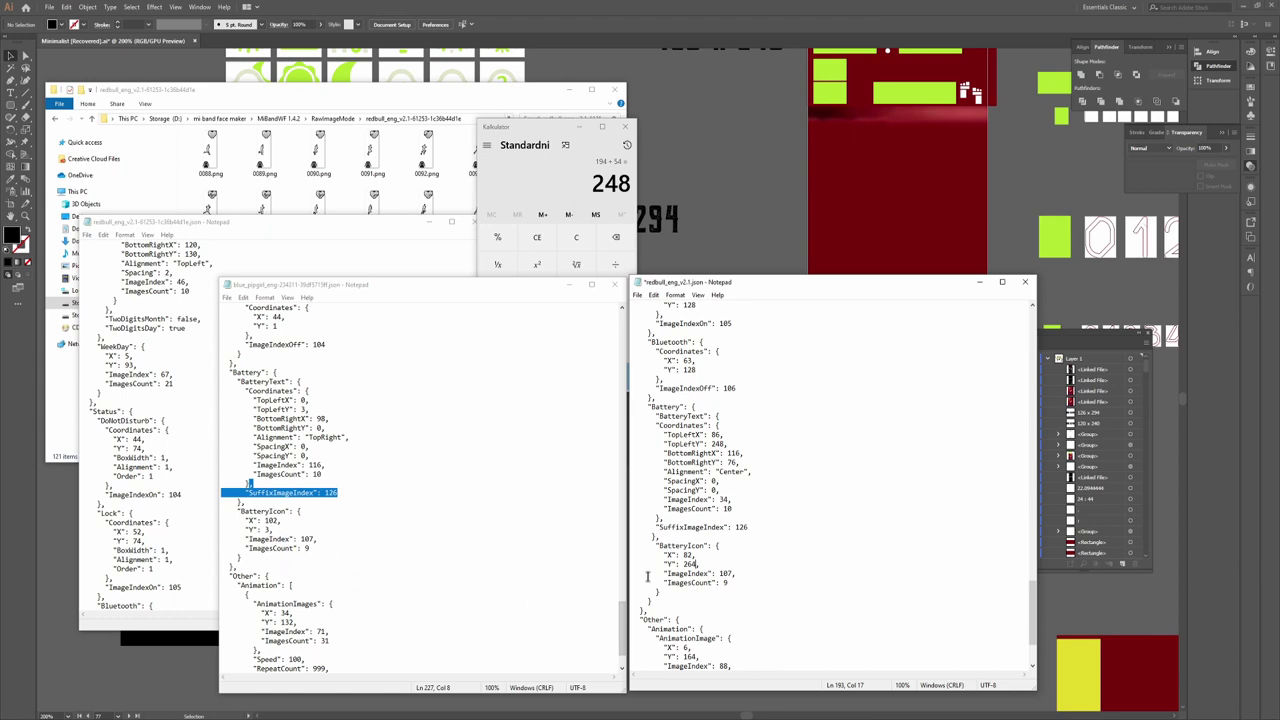
pyautogui.click(251, 557)
pyautogui.click(244, 568)
pyautogui.click(664, 591)
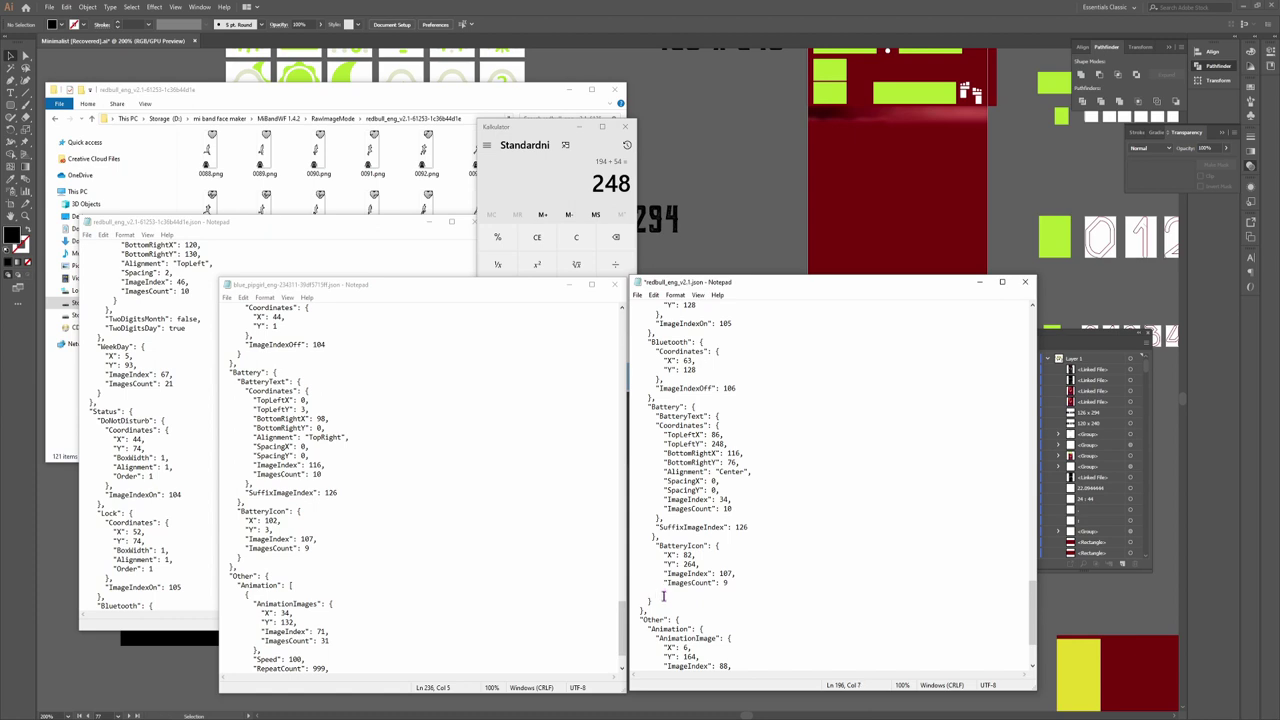
# Turn Animation into a square-bracketed list, rename its block to AnimationImages and set X to 9 and Y to 218
pyautogui.scroll(-3, 663, 596)
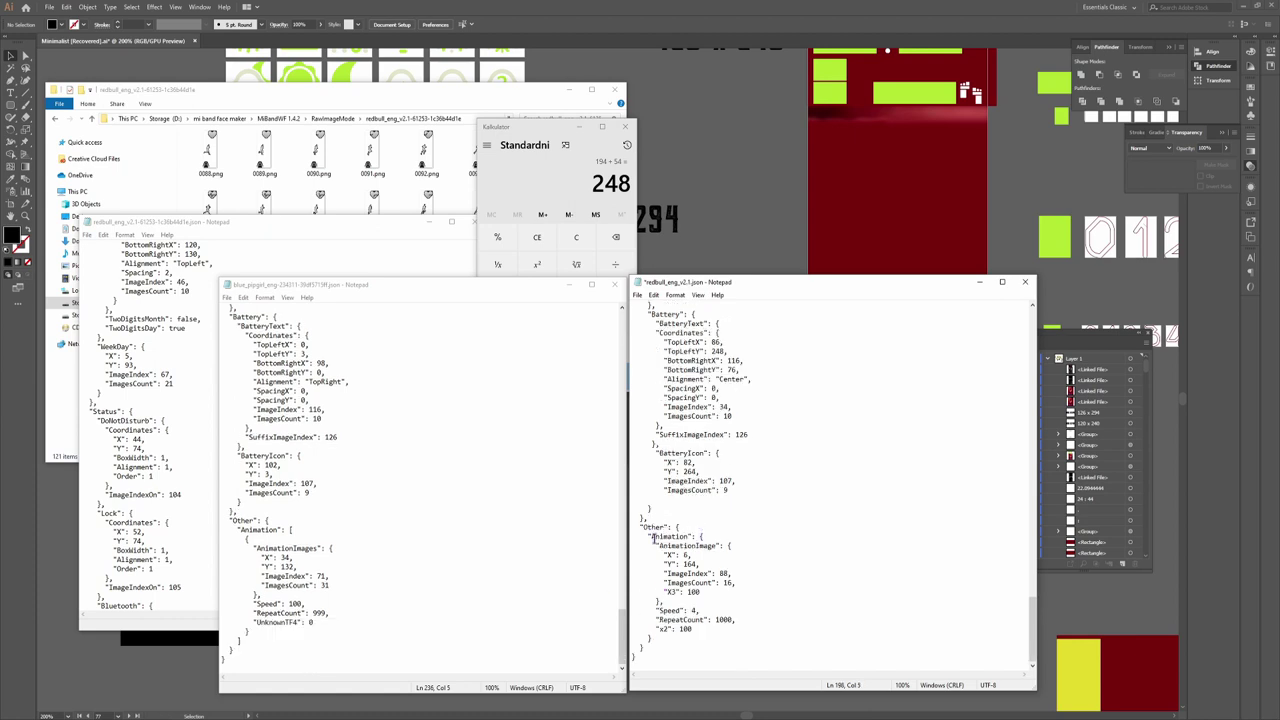
pyautogui.click(698, 537)
pyautogui.press('Return')
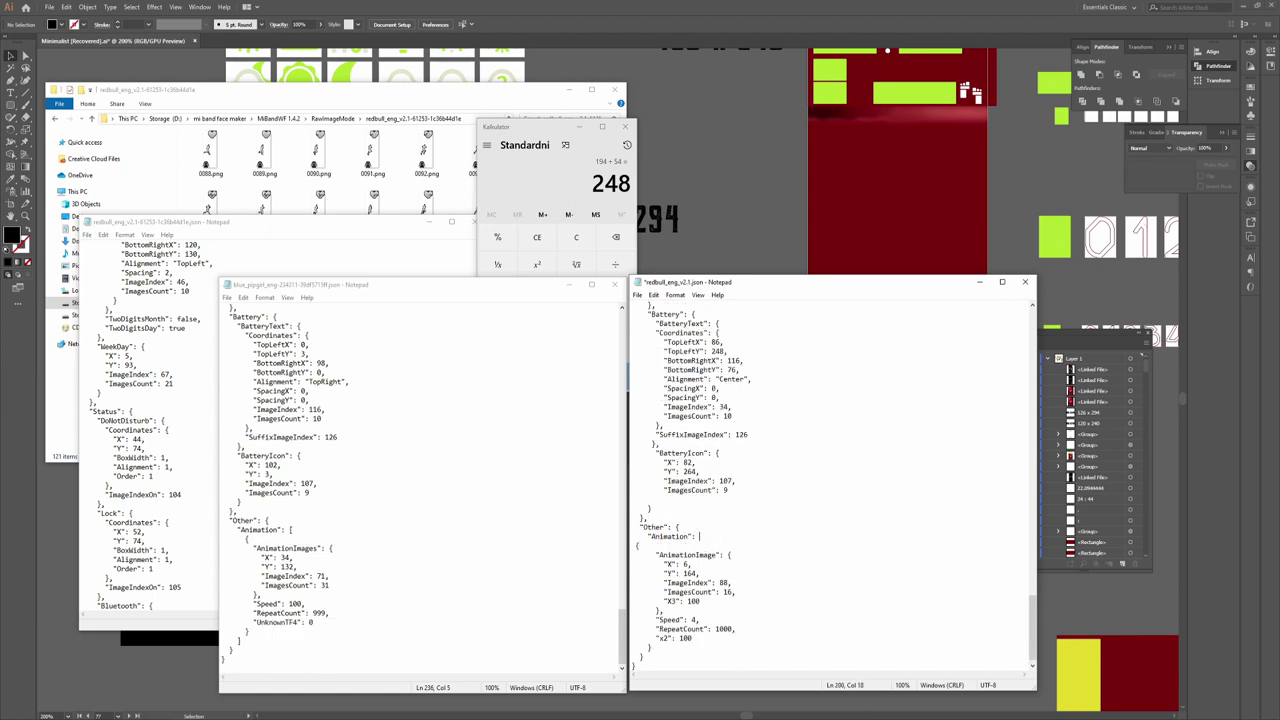
pyautogui.click(637, 547)
pyautogui.press('BackSpace')
pyautogui.write('8')
pyautogui.doubleClick(686, 572)
pyautogui.write('21')
# Remove the X3 line from AnimationImages, set Speed to 100 and RepeatCount to 999, and replace x2 with the UnknownTF4 0 line
pyautogui.moveTo(737, 601); pyautogui.dragTo(732, 593)
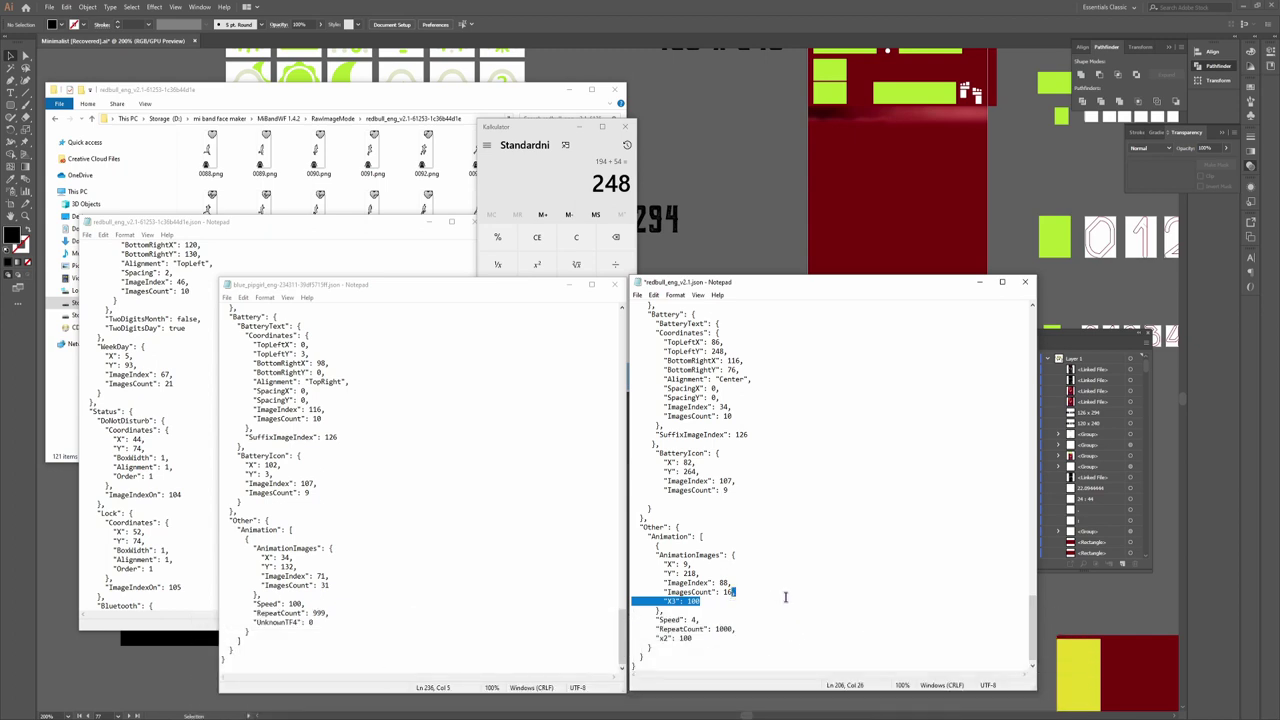
pyautogui.press('Delete')
pyautogui.click(697, 610)
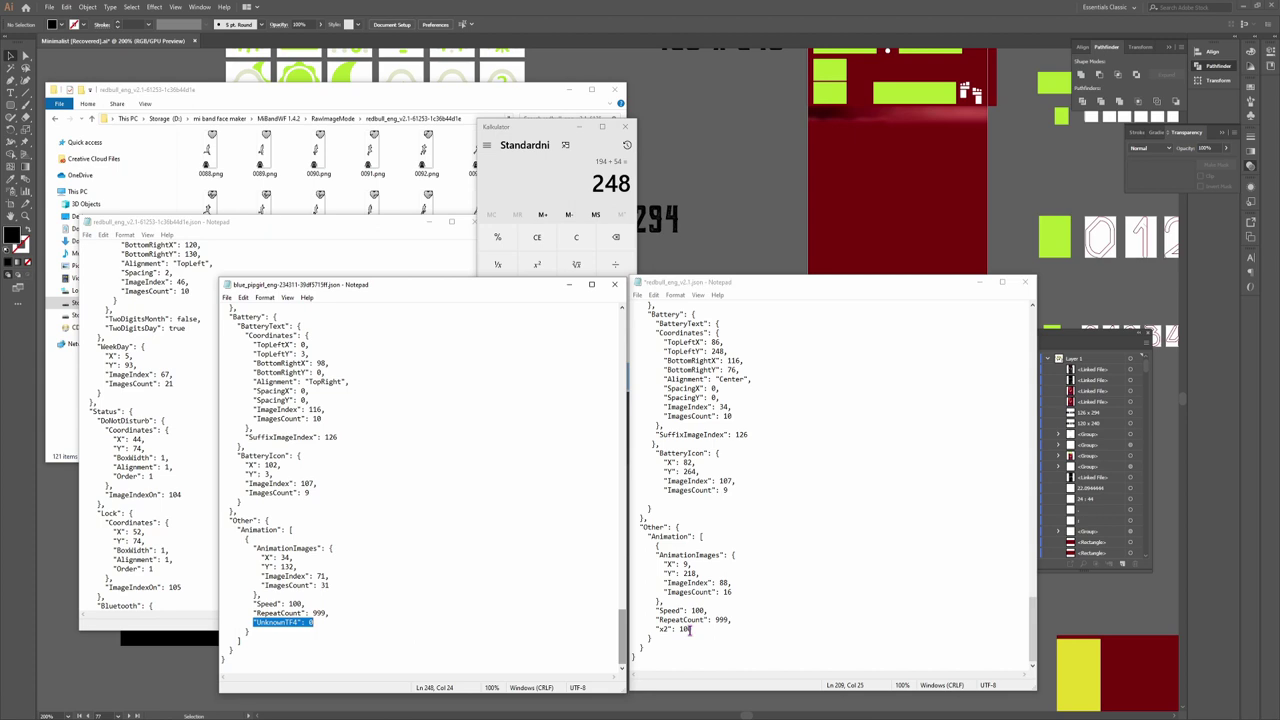
pyautogui.click(702, 621)
pyautogui.moveTo(702, 628); pyautogui.dragTo(654, 628)
pyautogui.write('"UnknownTF4": 0')
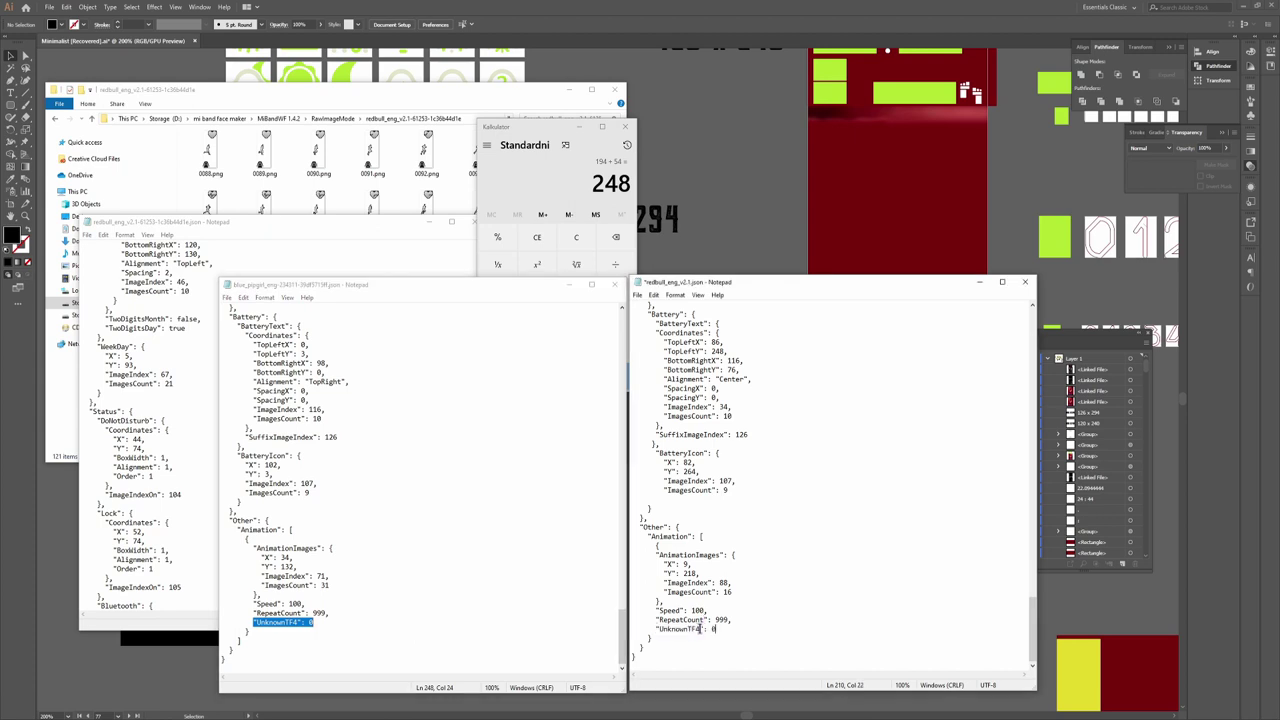
# Close the Animation list with a square bracket and save the JSON file
pyautogui.press('Return')
pyautogui.hotkey('ctrl', 's')
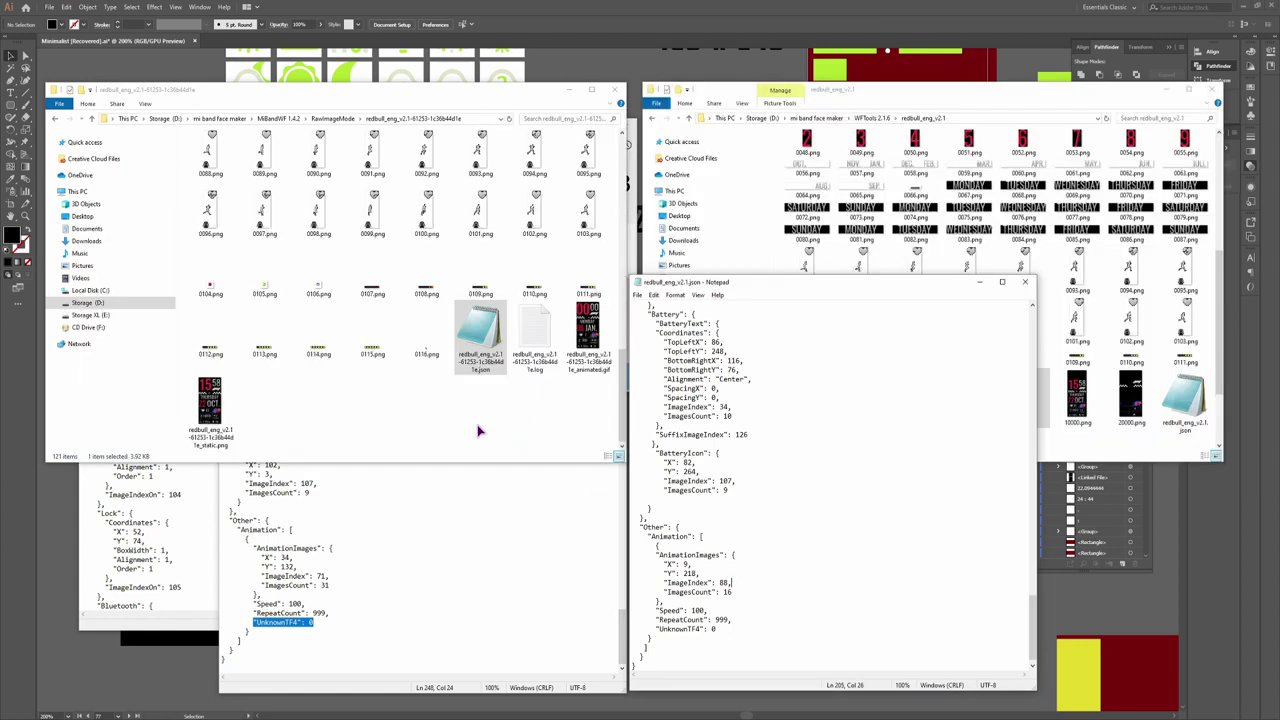
# Open the best mode folder of WFTools 2.1.6 in the file browser
pyautogui.click(477, 429)
pyautogui.hotkey('alt', 'Left')
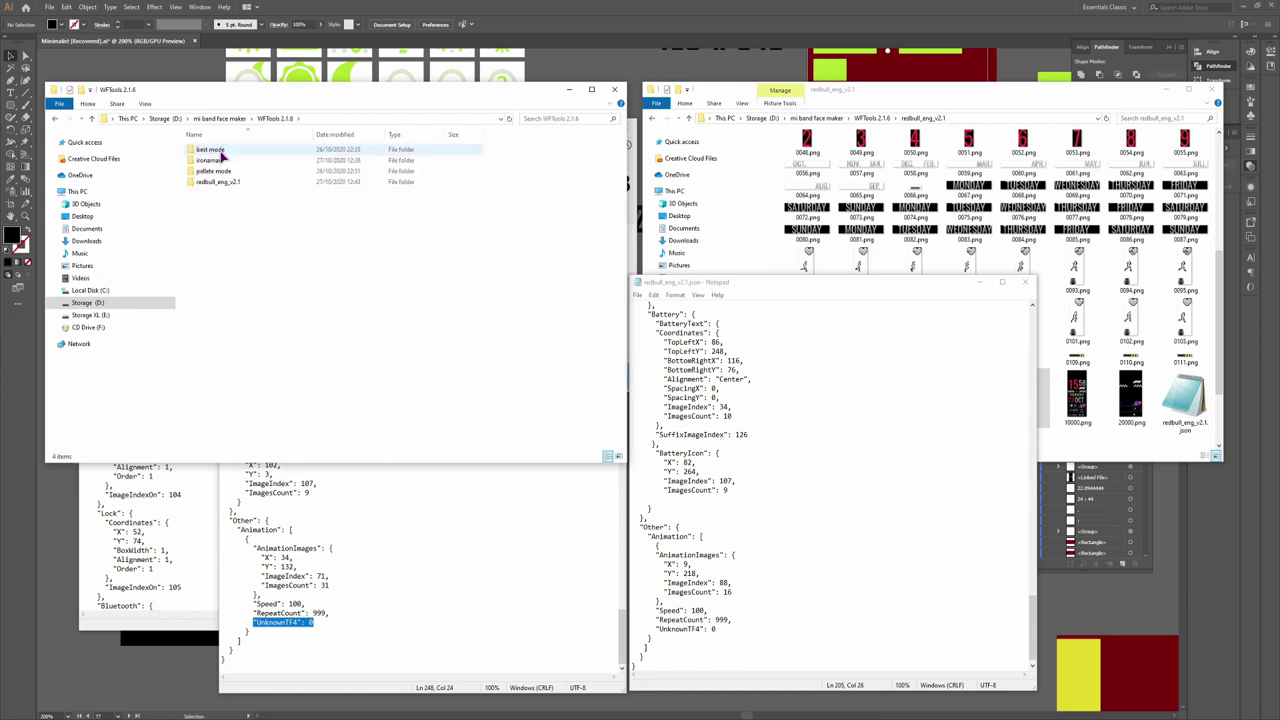
pyautogui.doubleClick(222, 151)
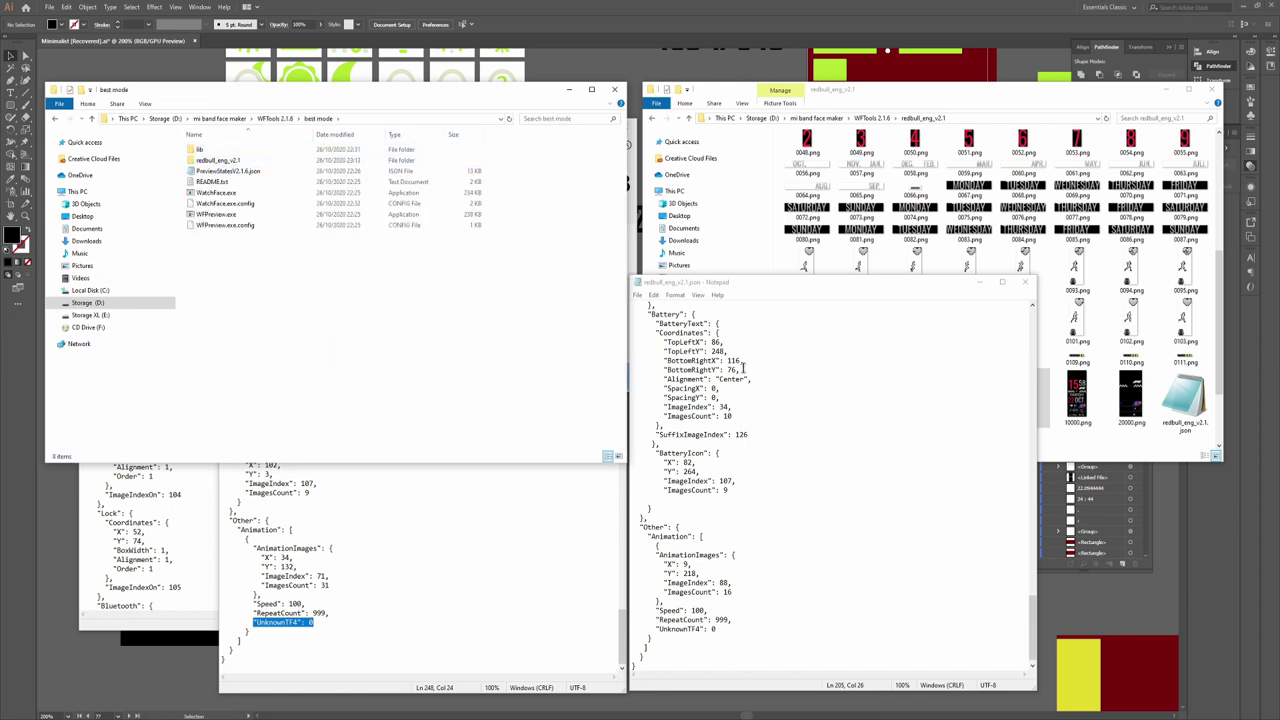
# Pack redbull_eng_v2.1.json and read the full error line in redbull_eng_v2.1_packed.log
pyautogui.click(979, 283)
pyautogui.scroll(-2, 1108, 424)
pyautogui.click(1108, 424)
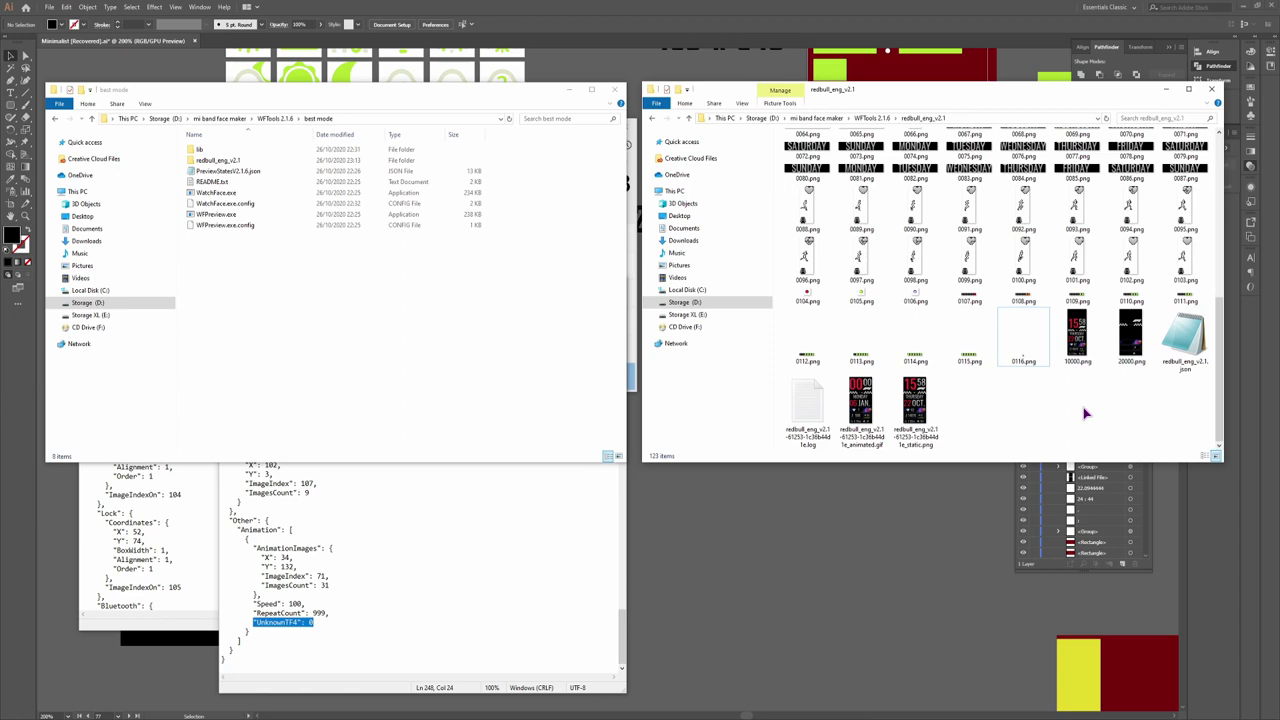
pyautogui.doubleClick(1183, 347)
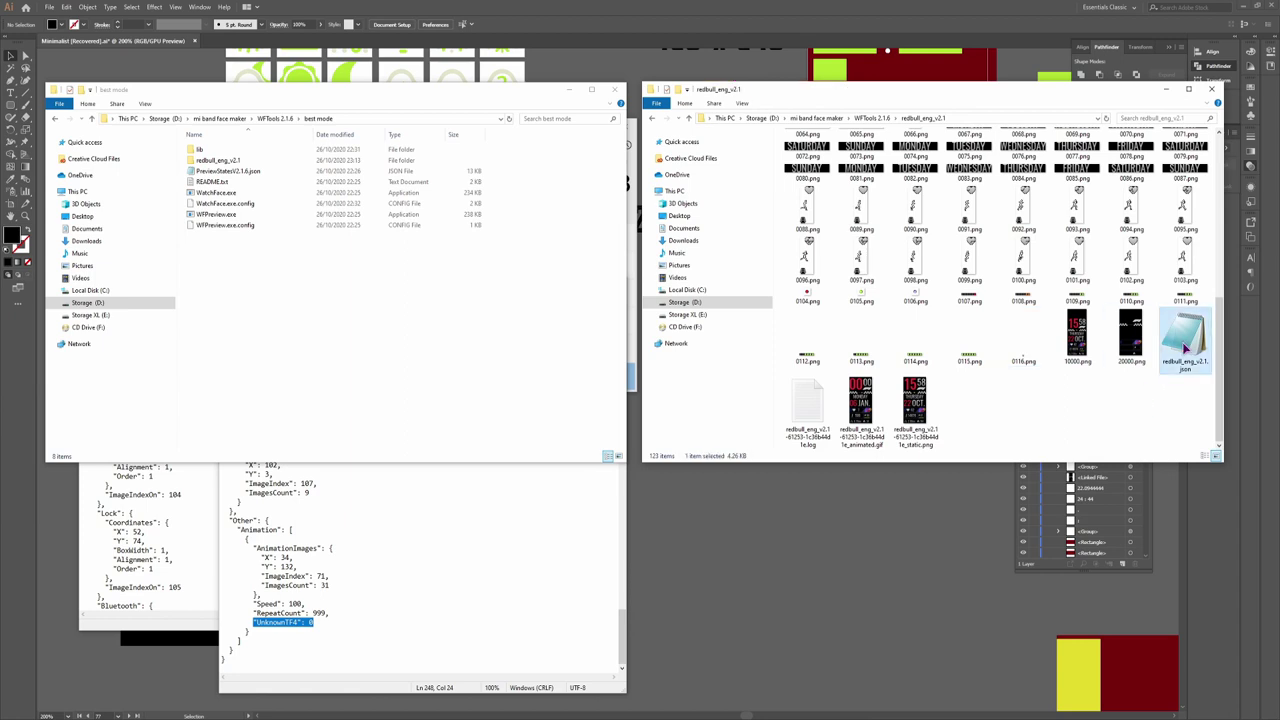
pyautogui.moveTo(1020, 693); pyautogui.dragTo(1093, 692)
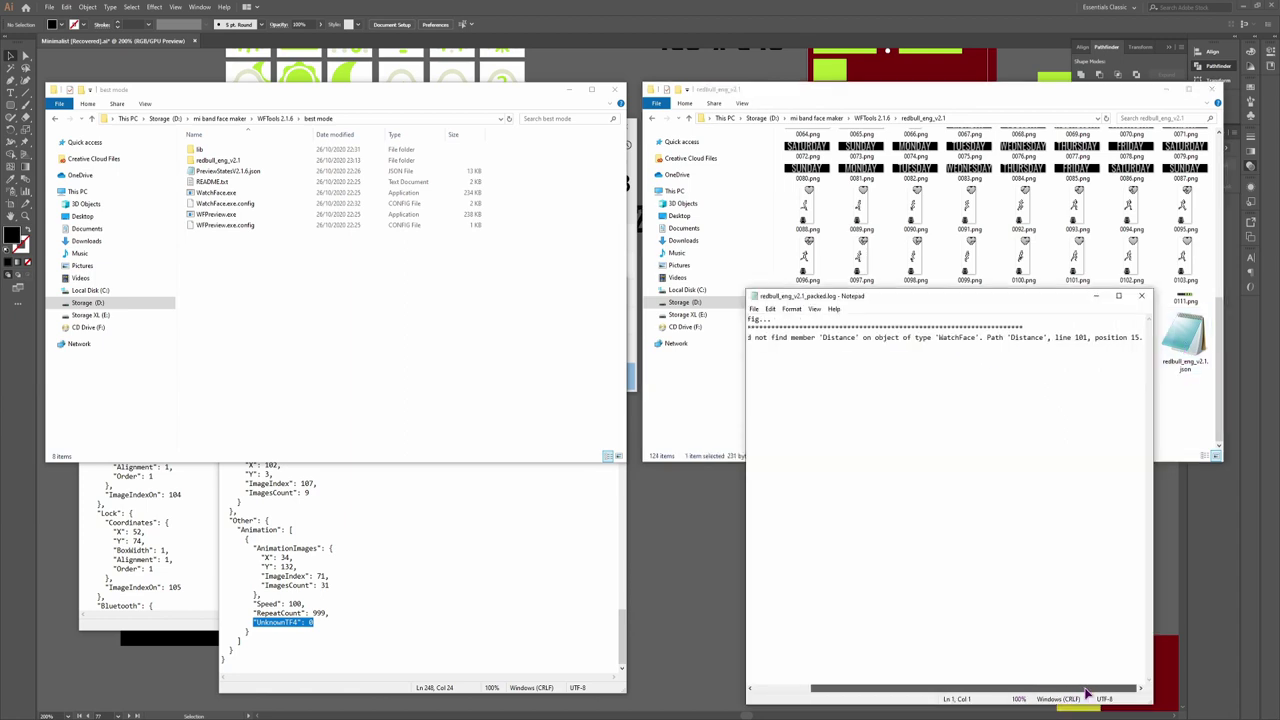
pyautogui.click(1141, 296)
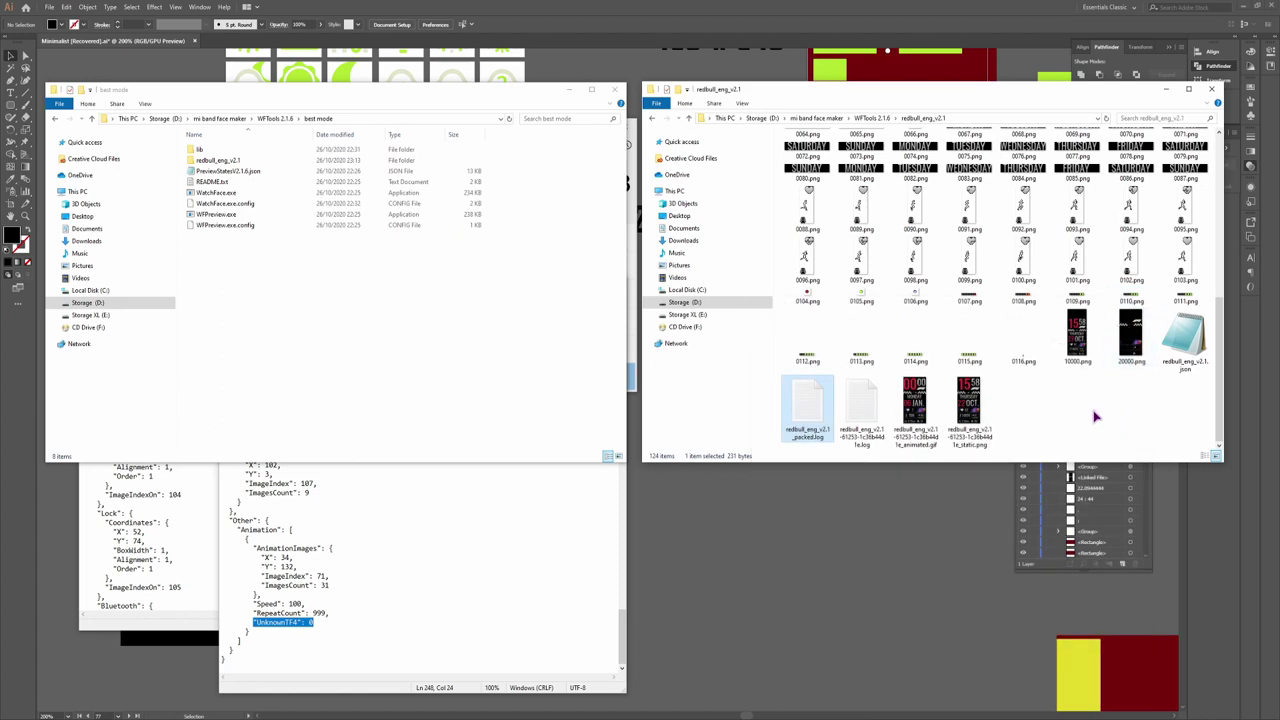
# Compare the Pulse and Distance blocks of redbull_eng_v2.1.json with those in the other watch face JSON files
pyautogui.doubleClick(1178, 362)
pyautogui.scroll(-7, 936, 638)
pyautogui.scroll(6, 452, 577)
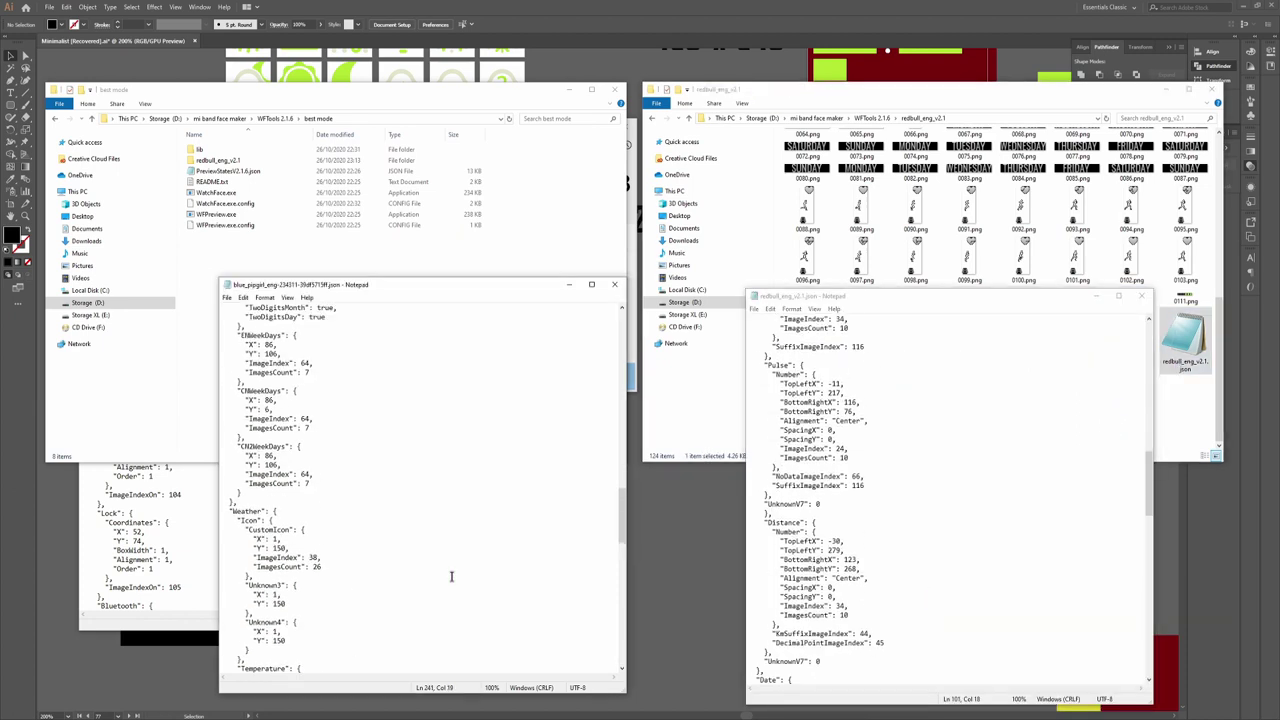
pyautogui.scroll(14, 452, 577)
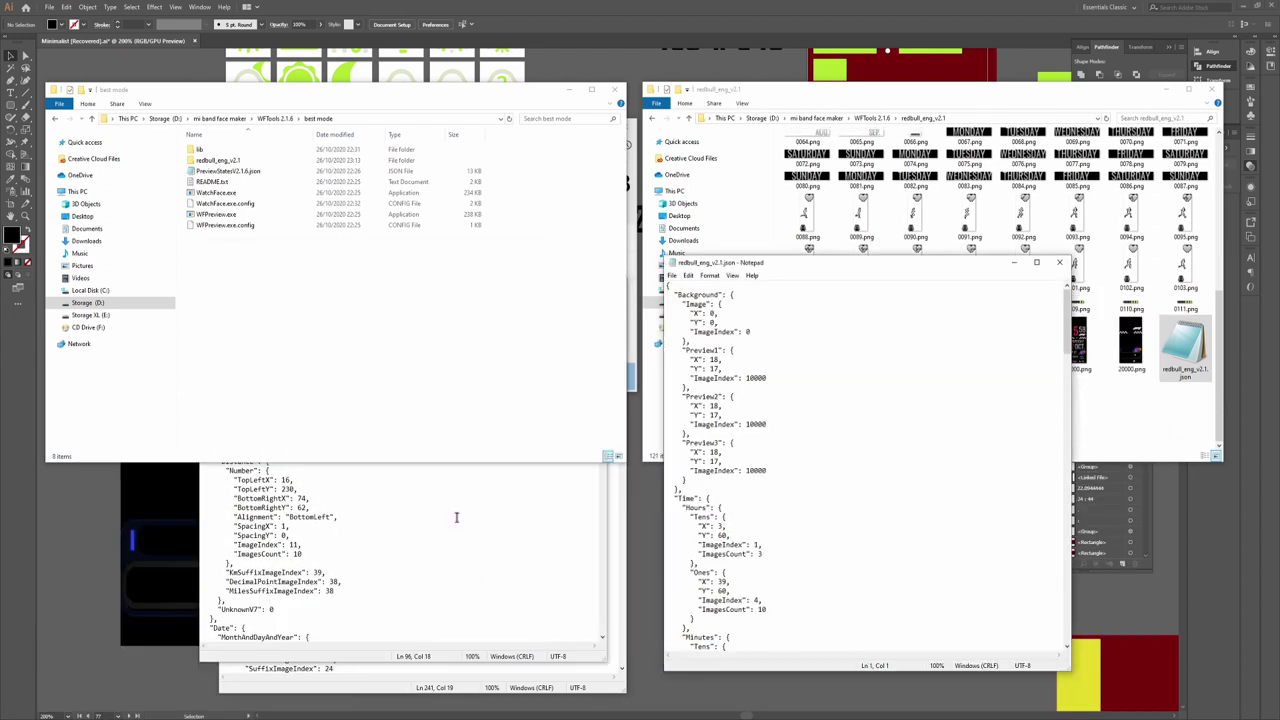
pyautogui.click(457, 517)
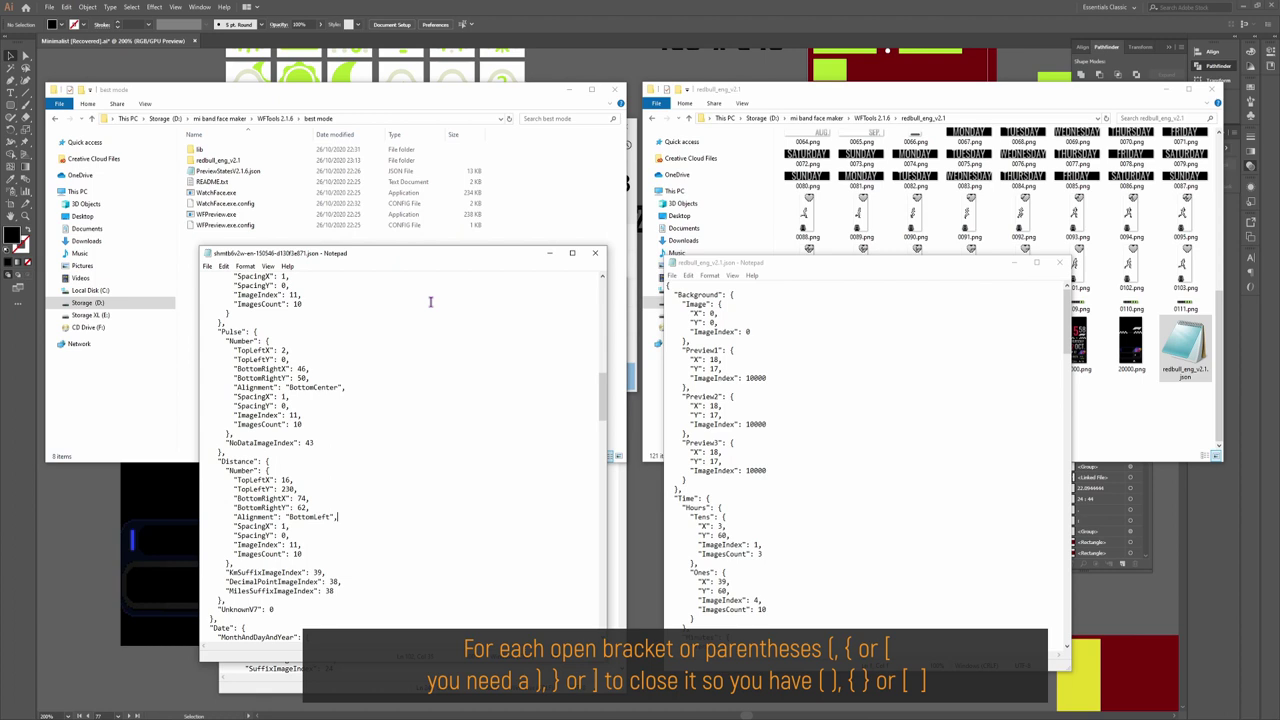
pyautogui.moveTo(440, 258); pyautogui.dragTo(394, 239)
pyautogui.click(784, 293)
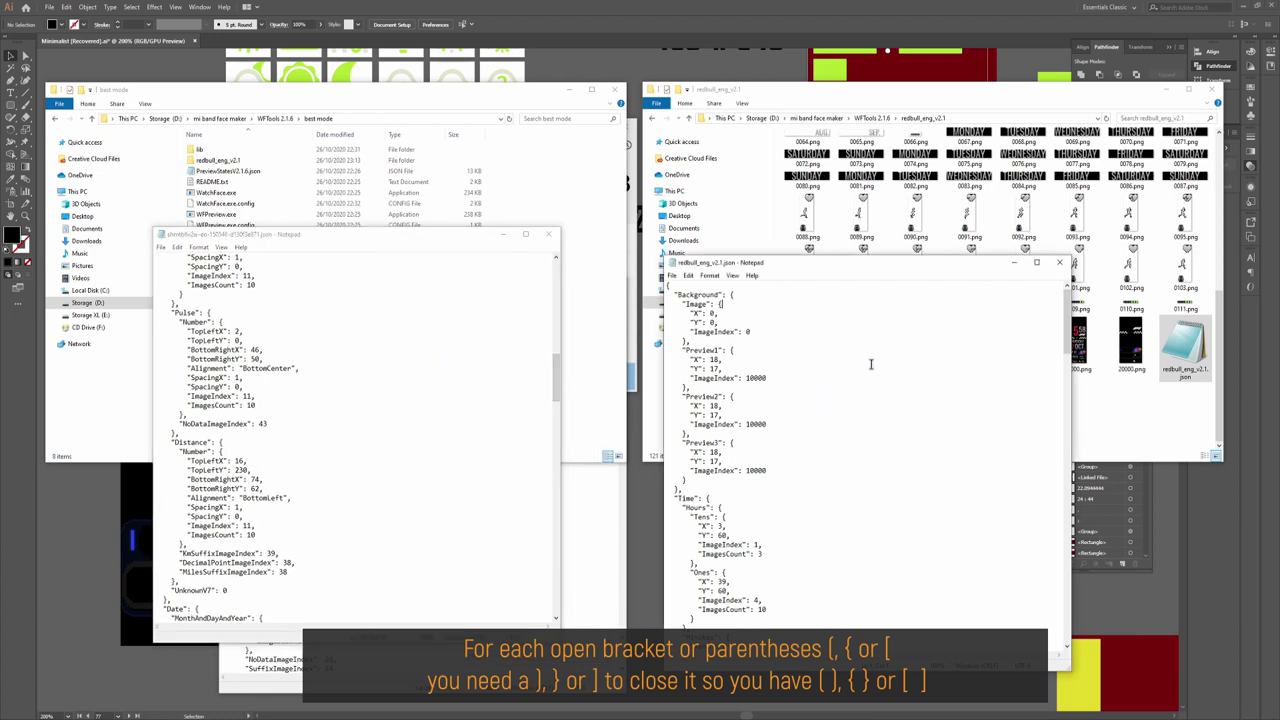
# Reopen redbull_eng_v2.1.json in Notepad++ and arrange its window beside the reference JSON
pyautogui.click(1059, 262)
pyautogui.rightClick(1166, 342)
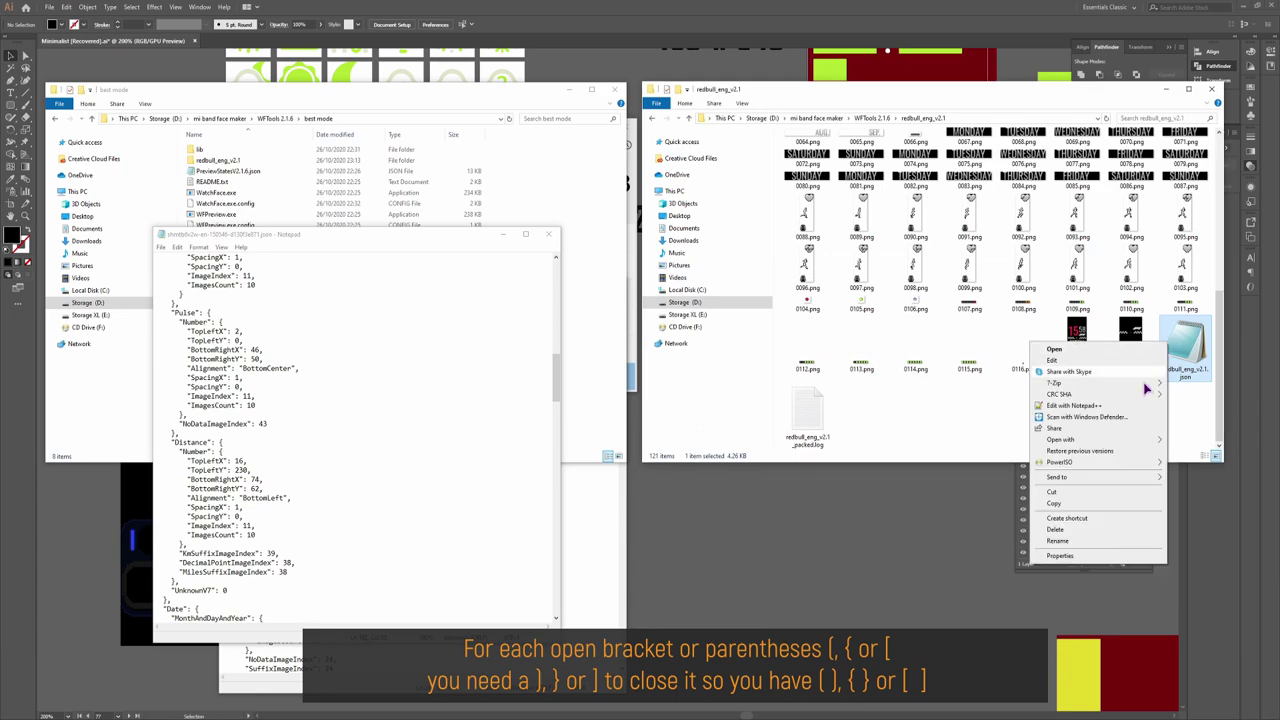
pyautogui.click(1120, 406)
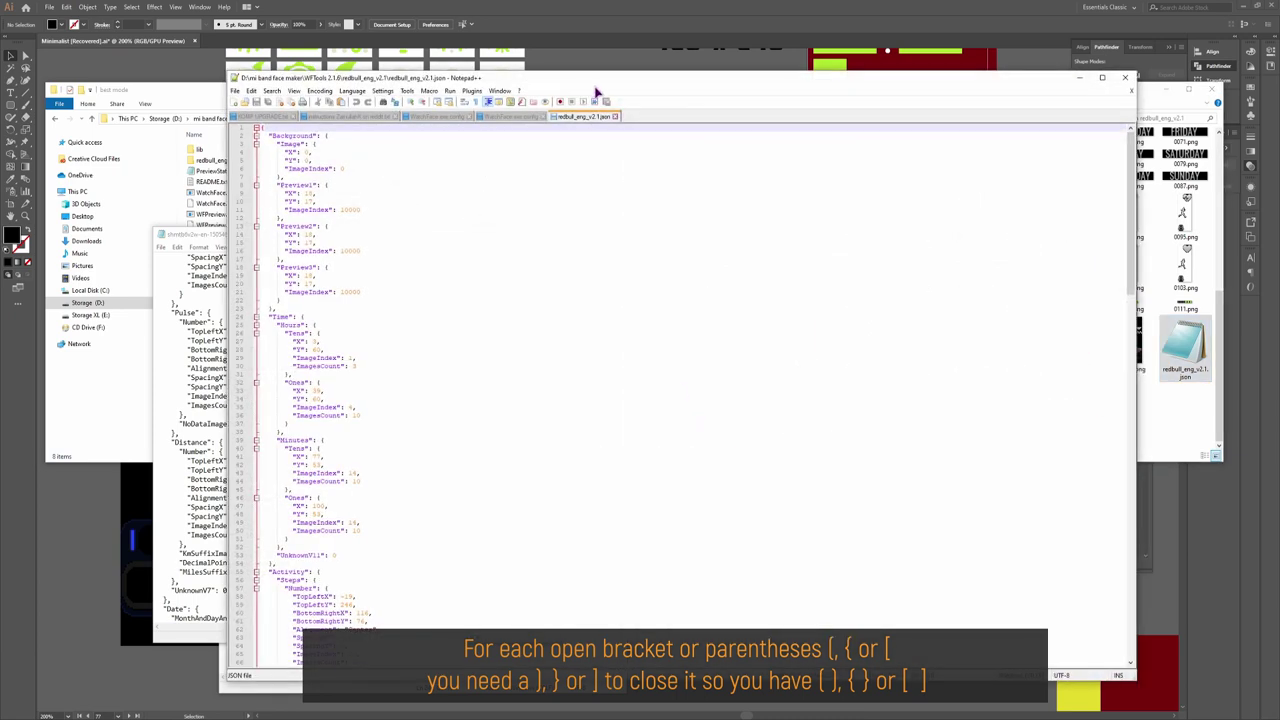
pyautogui.moveTo(603, 79); pyautogui.dragTo(782, 110)
pyautogui.moveTo(1107, 117); pyautogui.dragTo(1070, 112)
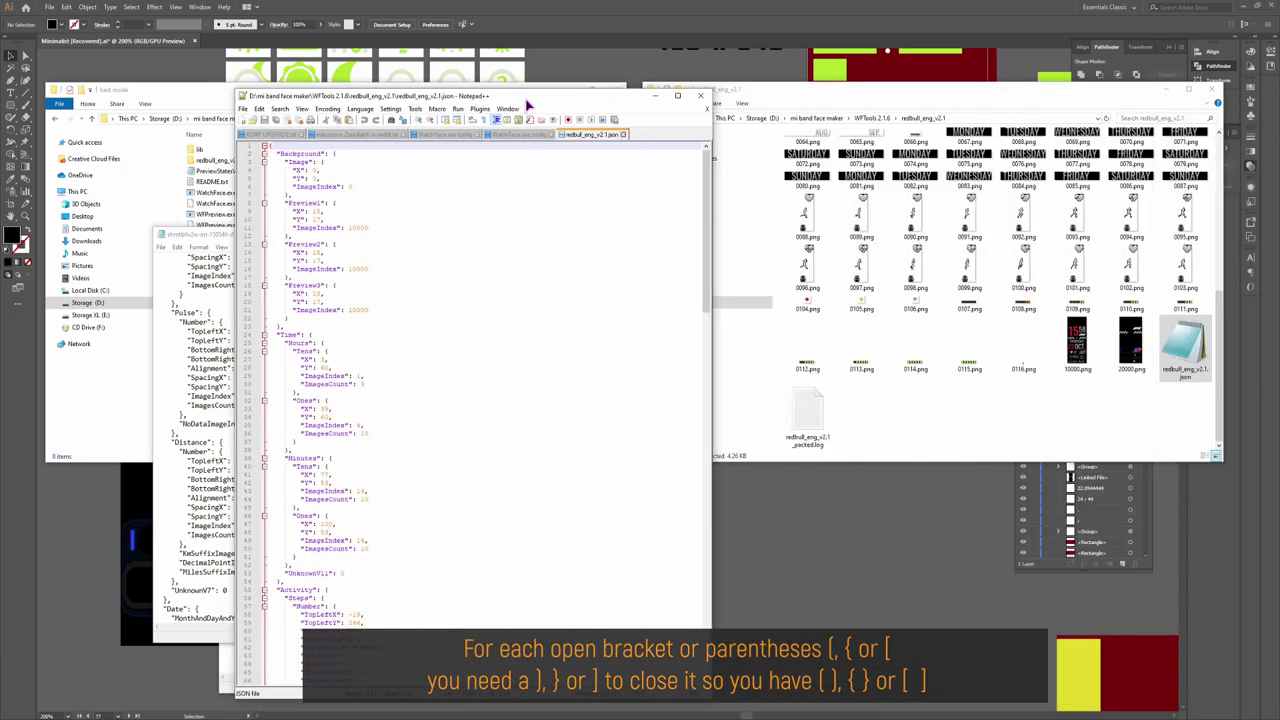
pyautogui.moveTo(528, 104); pyautogui.dragTo(1003, 100)
# Check the closing braces of the Preview blocks and of the Background section against their opening braces
pyautogui.click(763, 234)
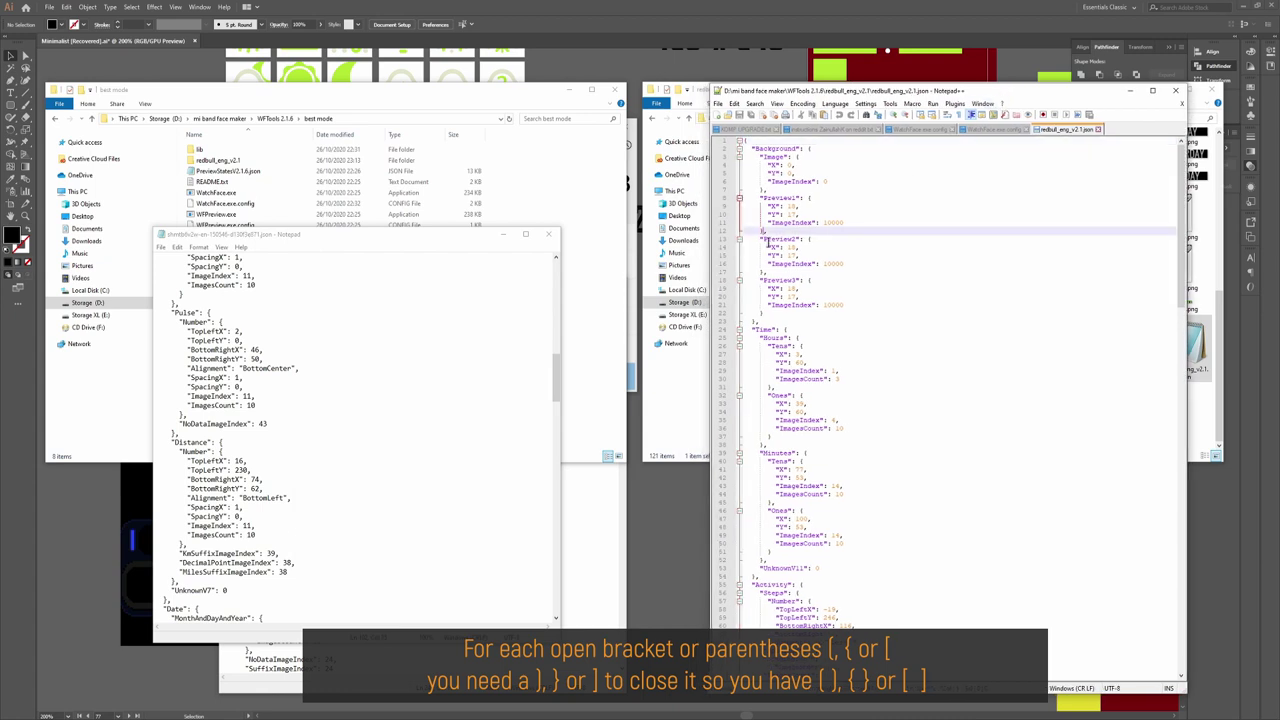
pyautogui.click(767, 271)
pyautogui.click(763, 312)
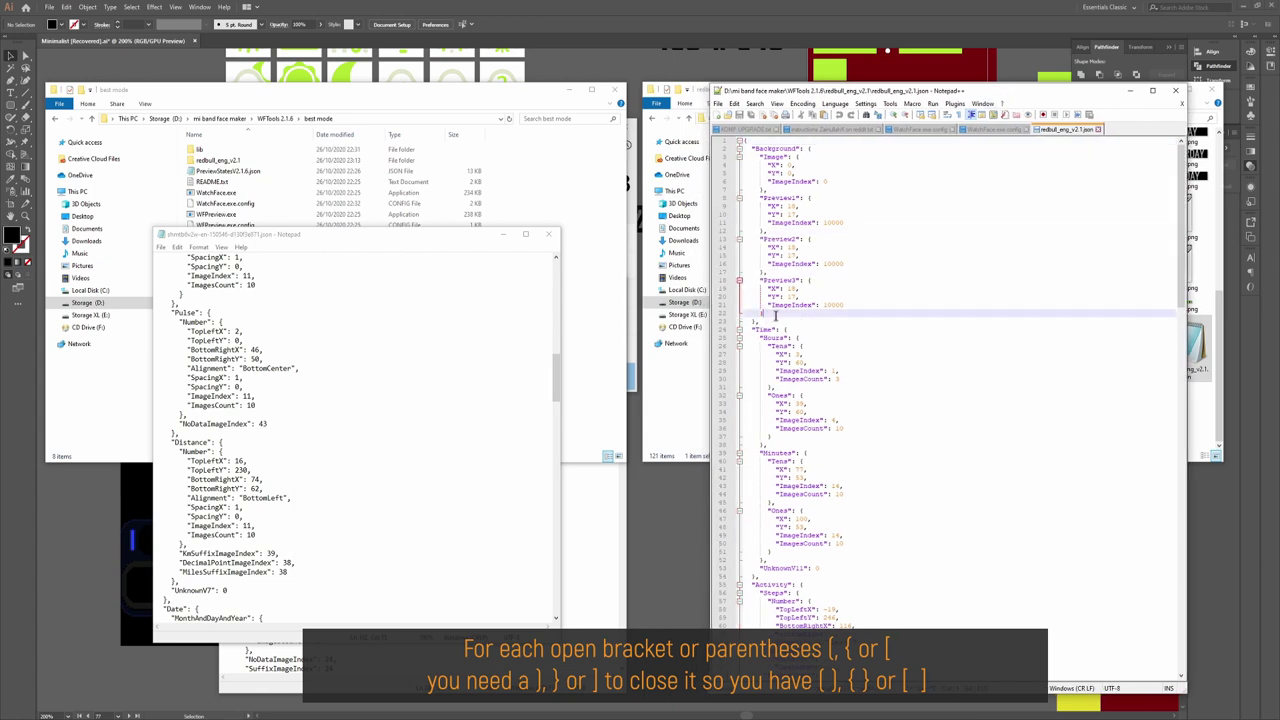
pyautogui.click(754, 322)
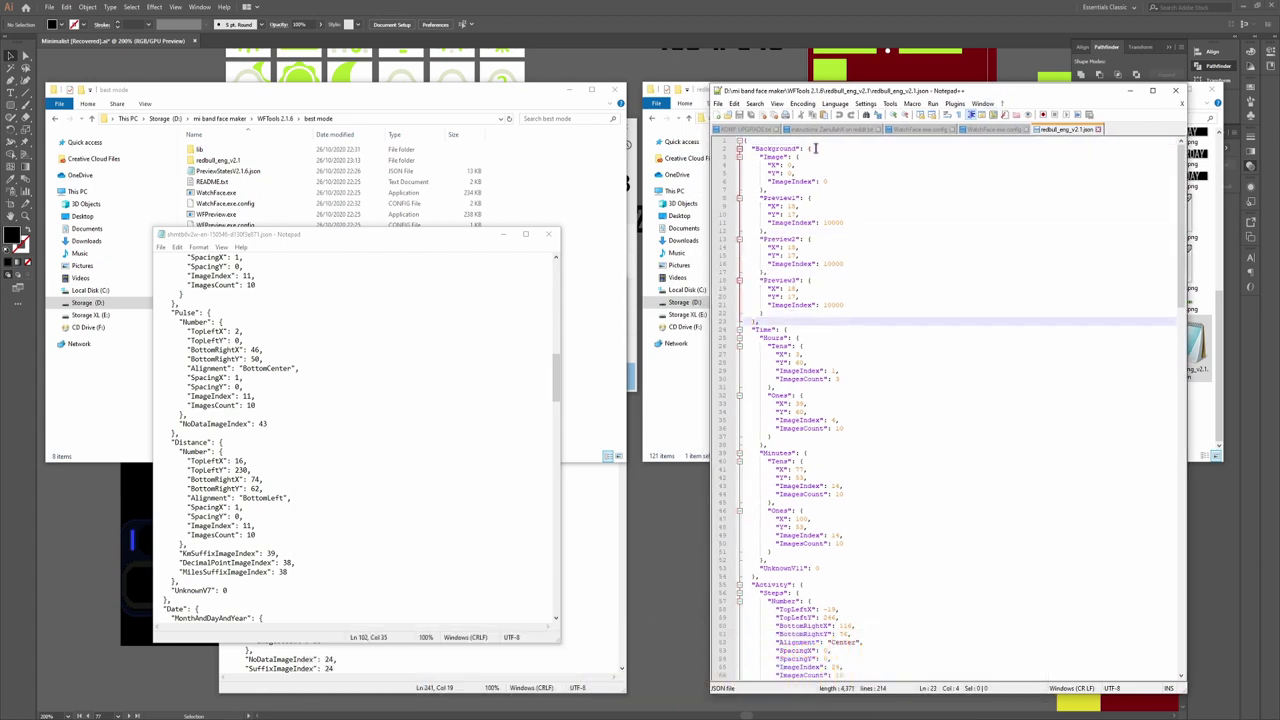
# Check that the braces of the Time section and its Hours and Minutes blocks pair up
pyautogui.click(792, 328)
pyautogui.scroll(-1, 806, 335)
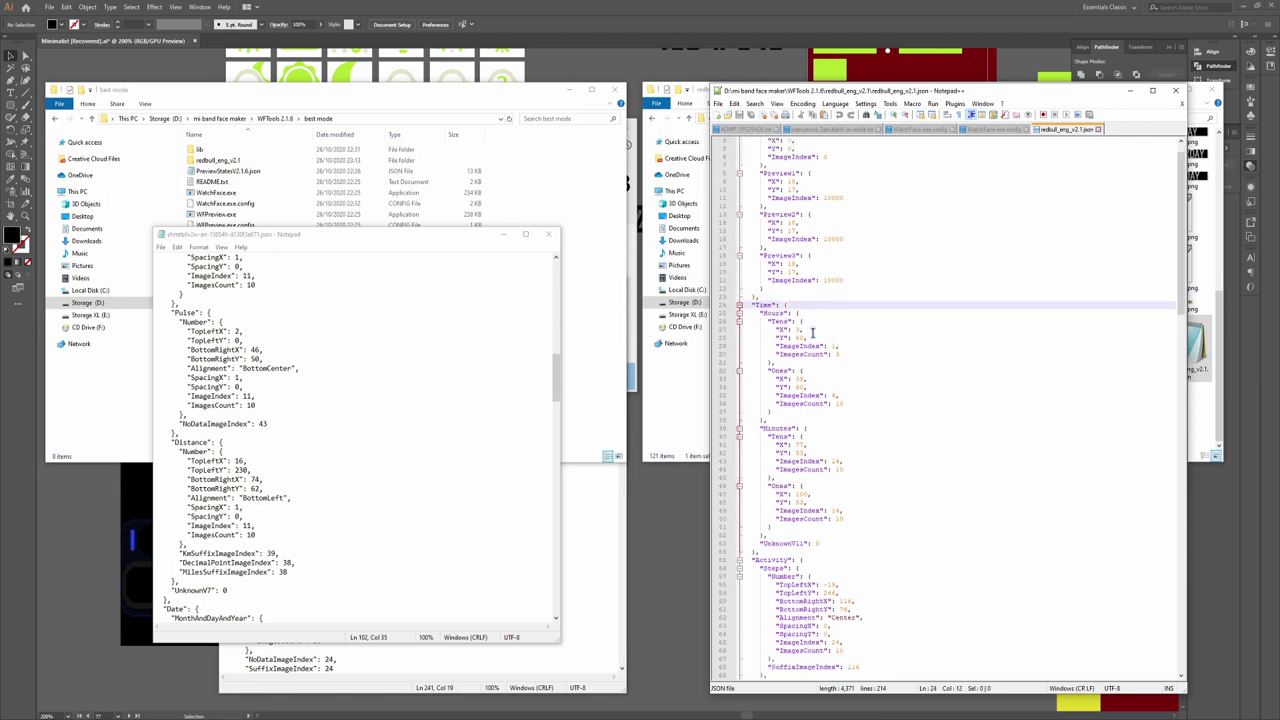
pyautogui.scroll(-1, 757, 510)
pyautogui.click(778, 502)
pyautogui.click(768, 509)
pyautogui.click(770, 453)
pyautogui.click(786, 387)
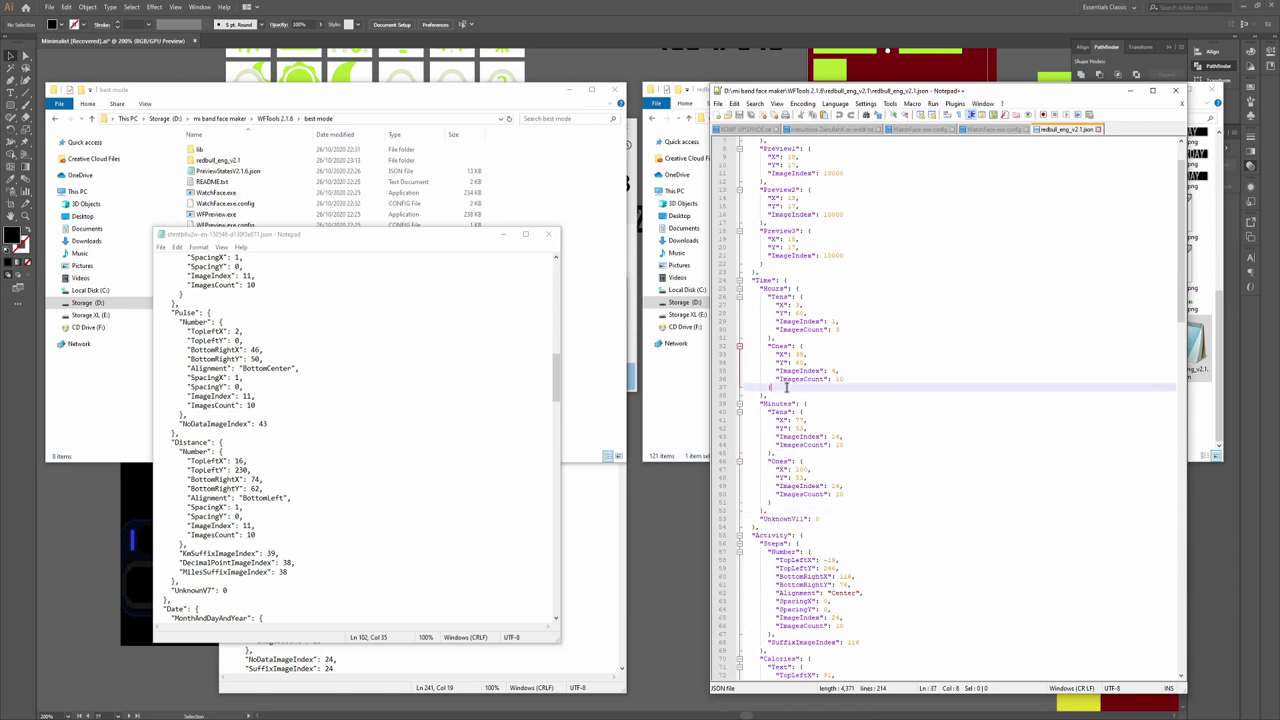
pyautogui.click(763, 396)
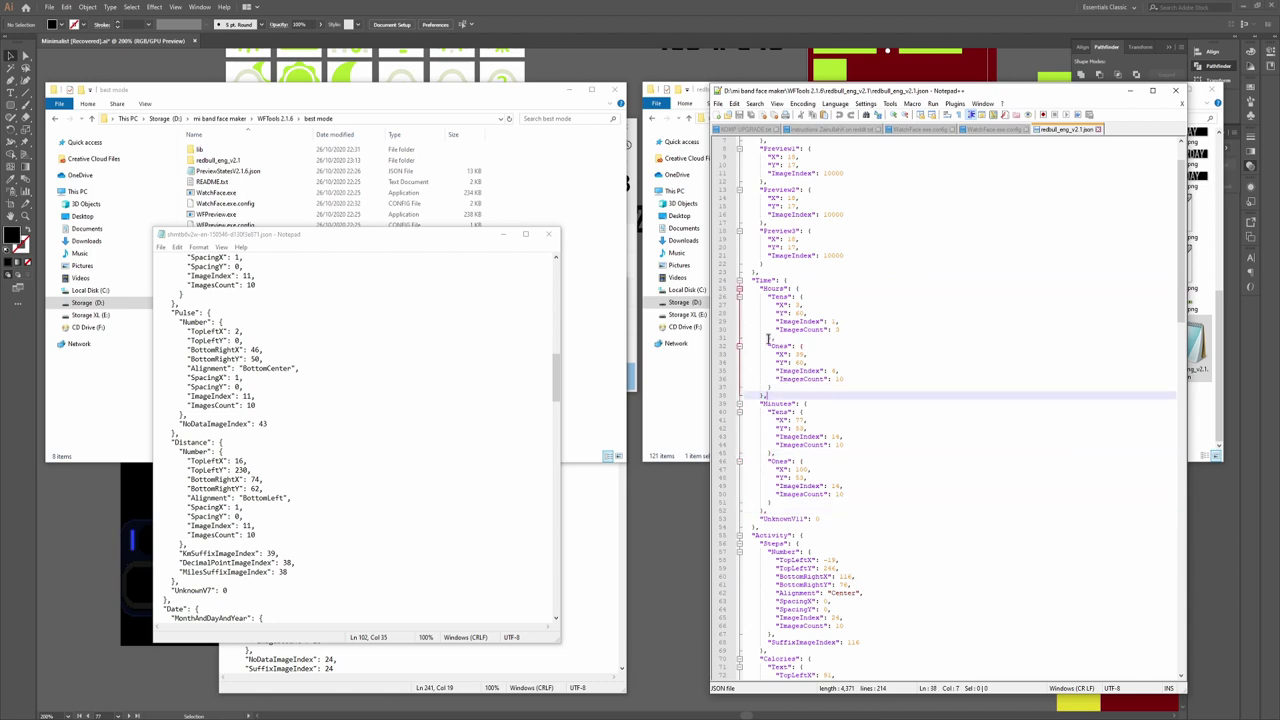
pyautogui.click(762, 393)
pyautogui.scroll(-6, 762, 301)
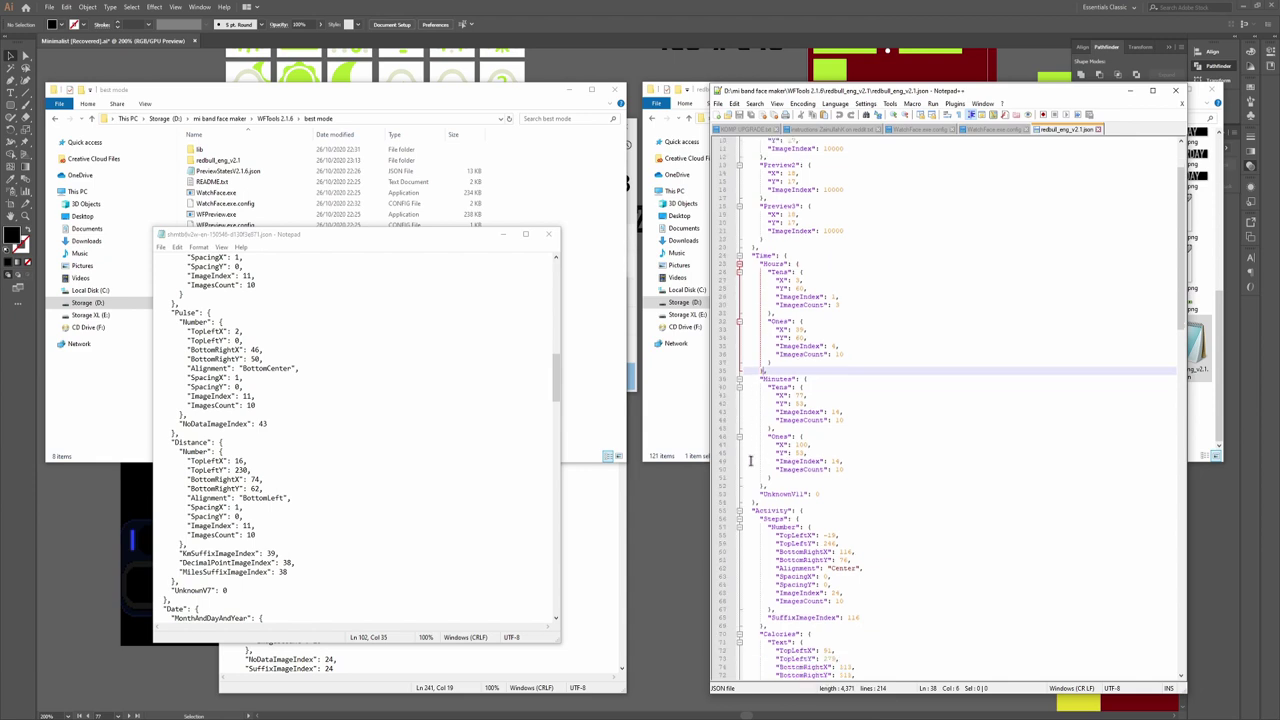
# Check the brace pairs of Activity, Steps, Calories and Pulse, comparing the end of Pulse with the blue_pipgirl JSON
pyautogui.click(804, 412)
pyautogui.scroll(-12, 829, 434)
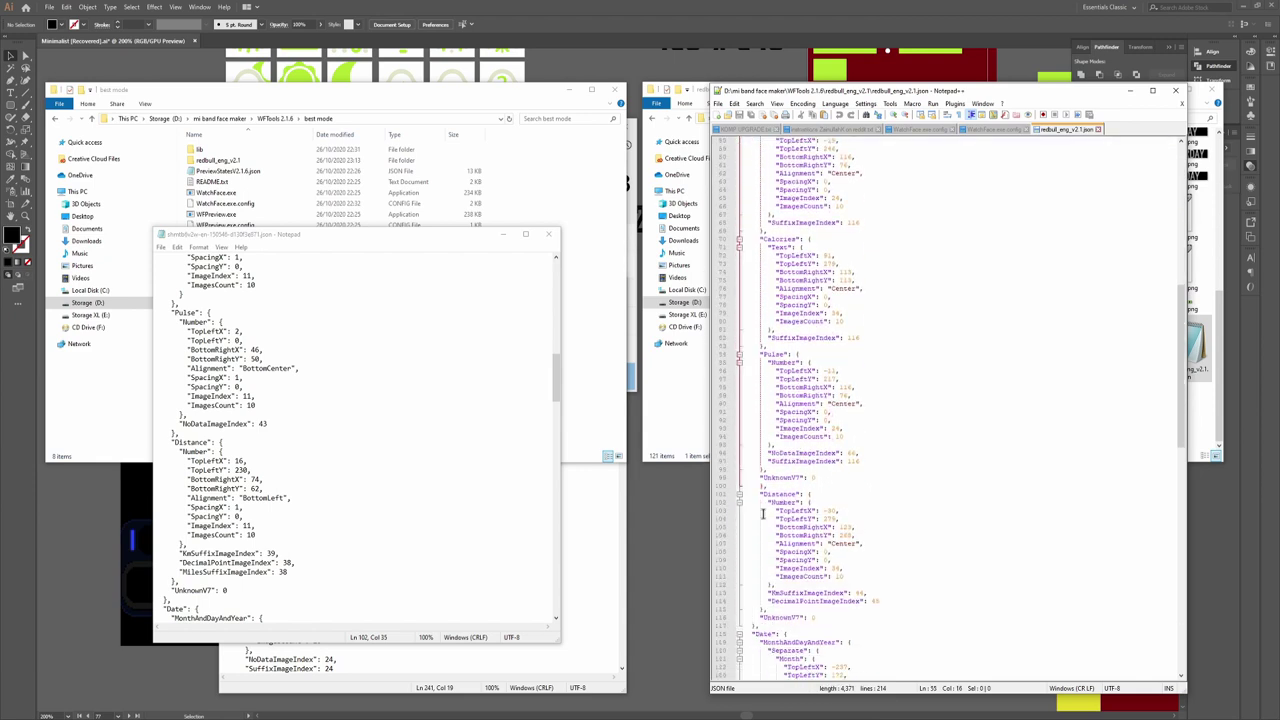
pyautogui.scroll(4, 771, 515)
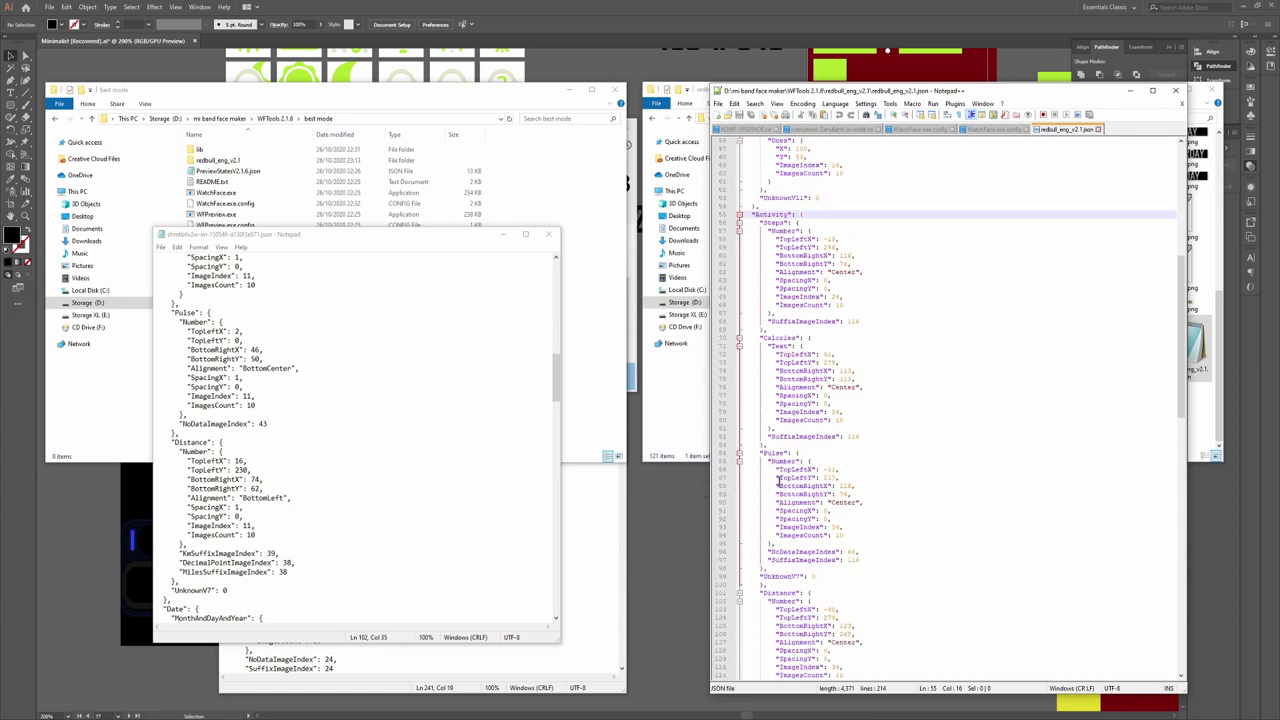
pyautogui.scroll(-1, 775, 500)
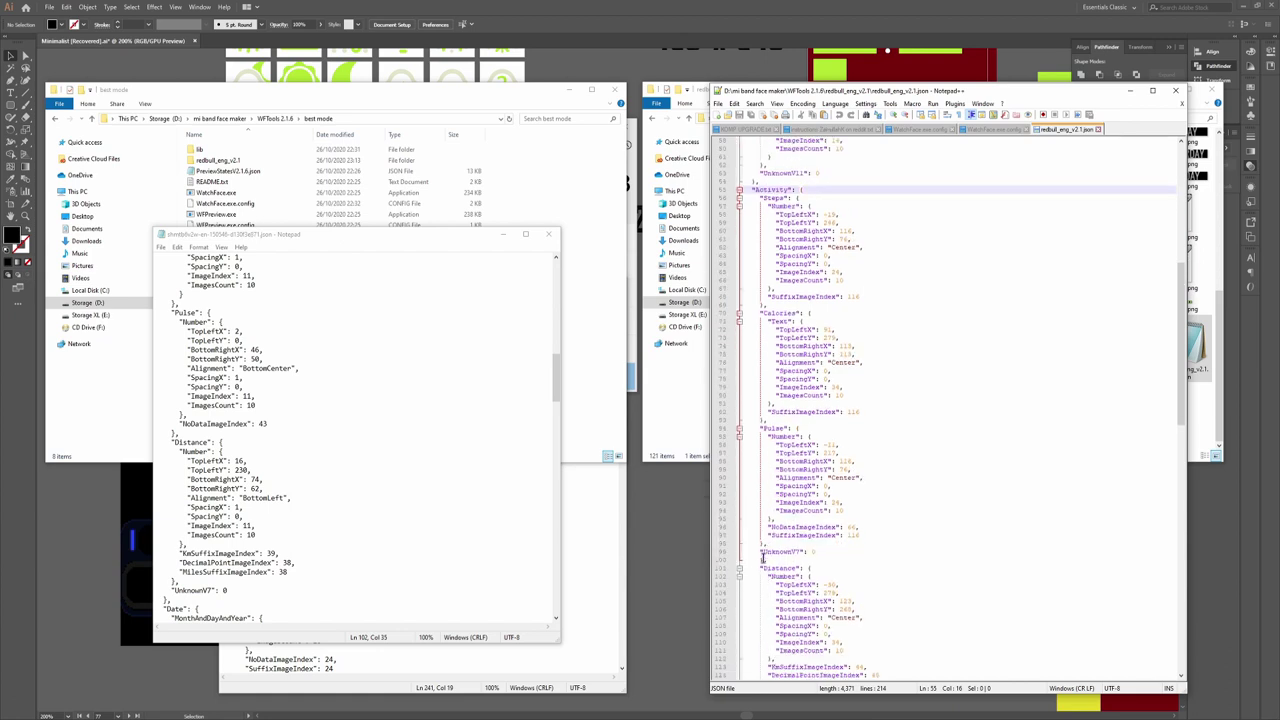
pyautogui.click(817, 207)
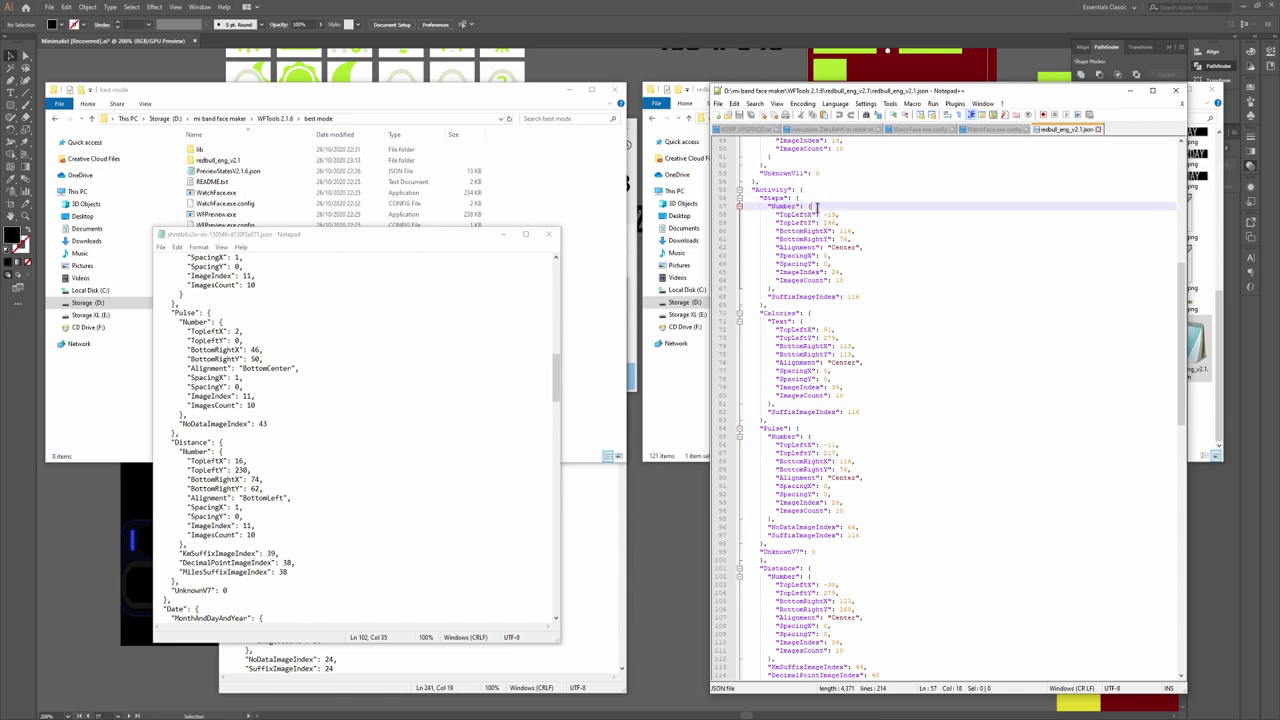
pyautogui.click(806, 198)
pyautogui.click(811, 320)
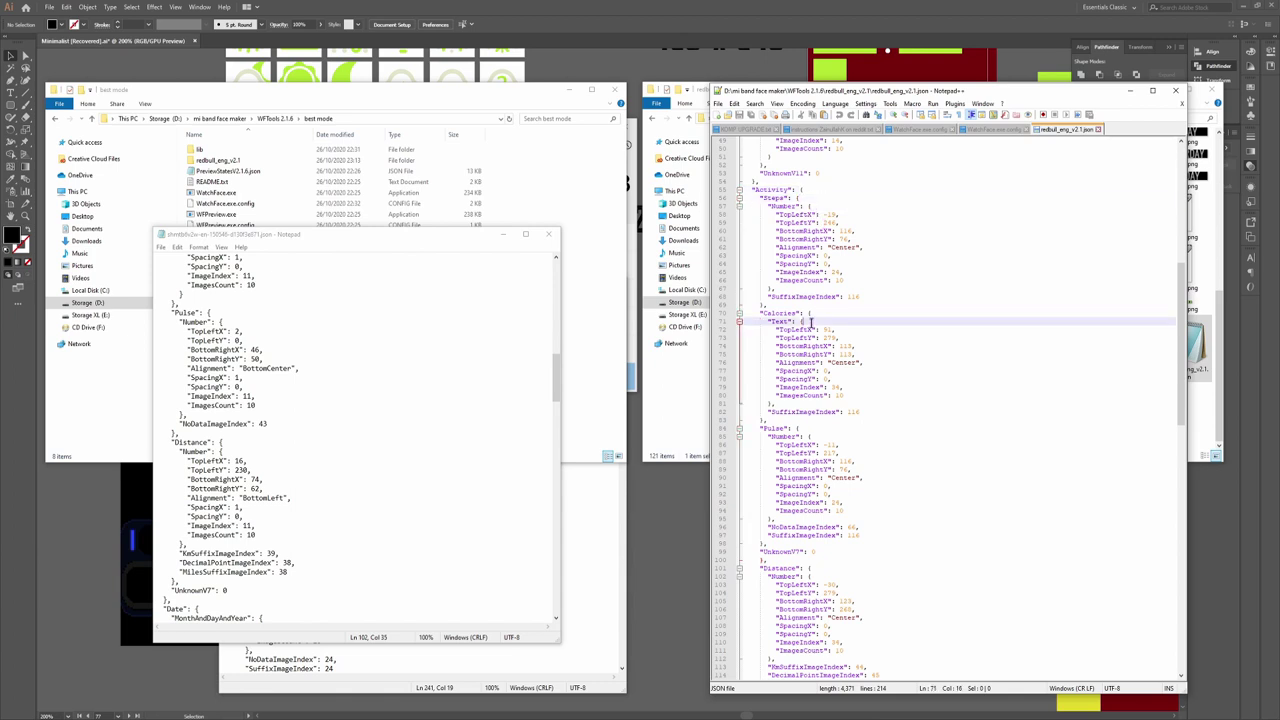
pyautogui.scroll(-2, 815, 318)
pyautogui.click(822, 387)
pyautogui.click(812, 380)
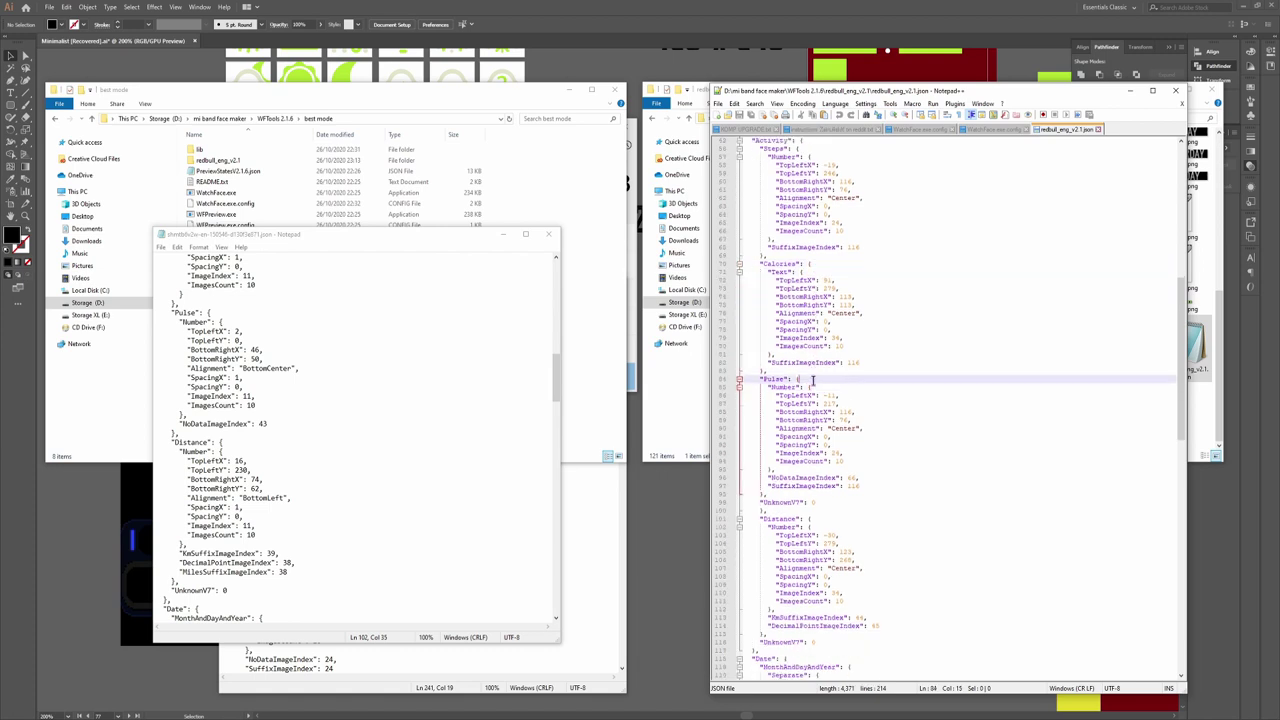
pyautogui.scroll(-2, 815, 378)
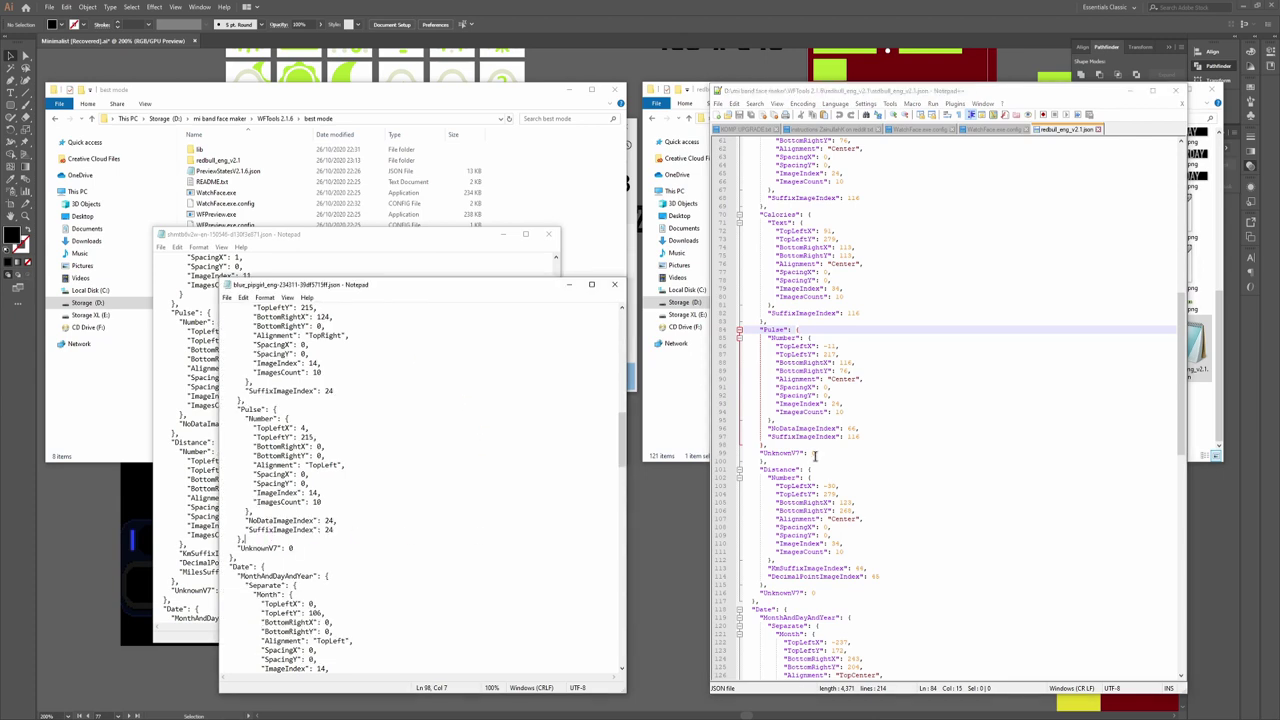
# Delete the UnknownV7 line and the extra closing brace between the Pulse and Distance blocks
pyautogui.click(818, 453)
pyautogui.moveTo(822, 453); pyautogui.dragTo(761, 446)
pyautogui.press('BackSpace')
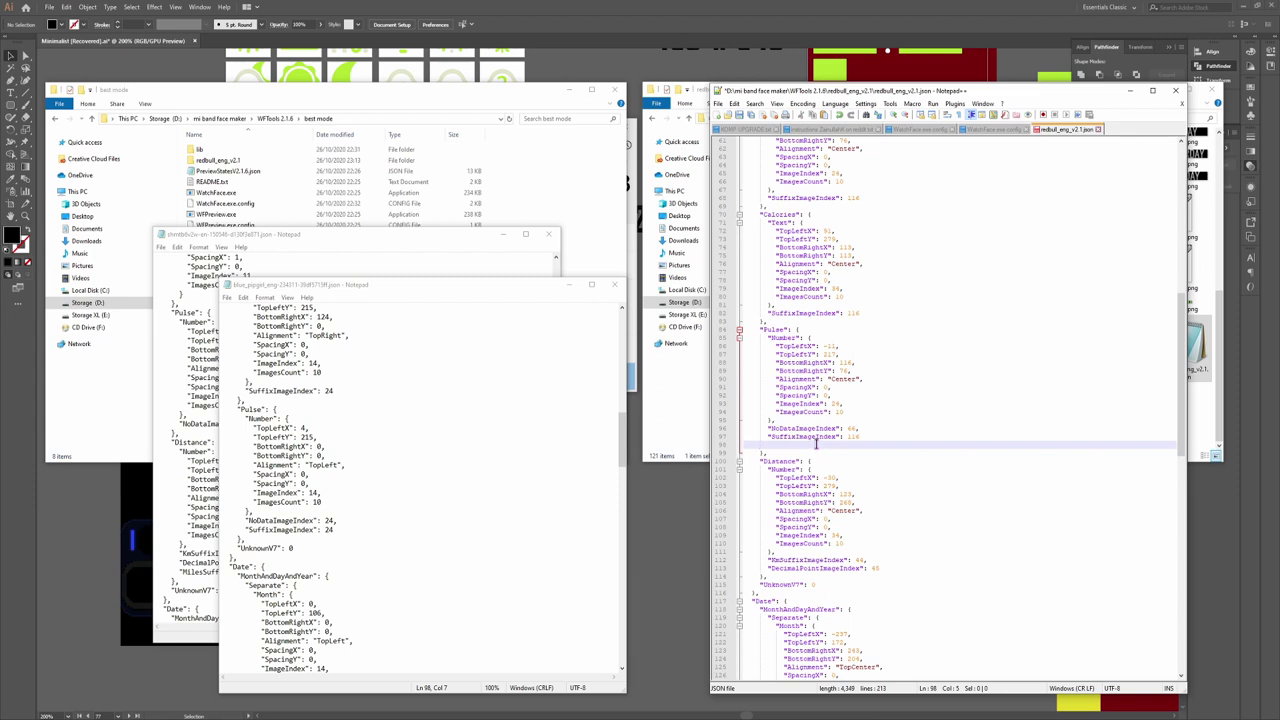
pyautogui.press('BackSpace')
# Check the brace pairs of the Pulse and Distance blocks and the brace closing the Activity section
pyautogui.click(808, 332)
pyautogui.click(813, 455)
pyautogui.scroll(-1, 803, 503)
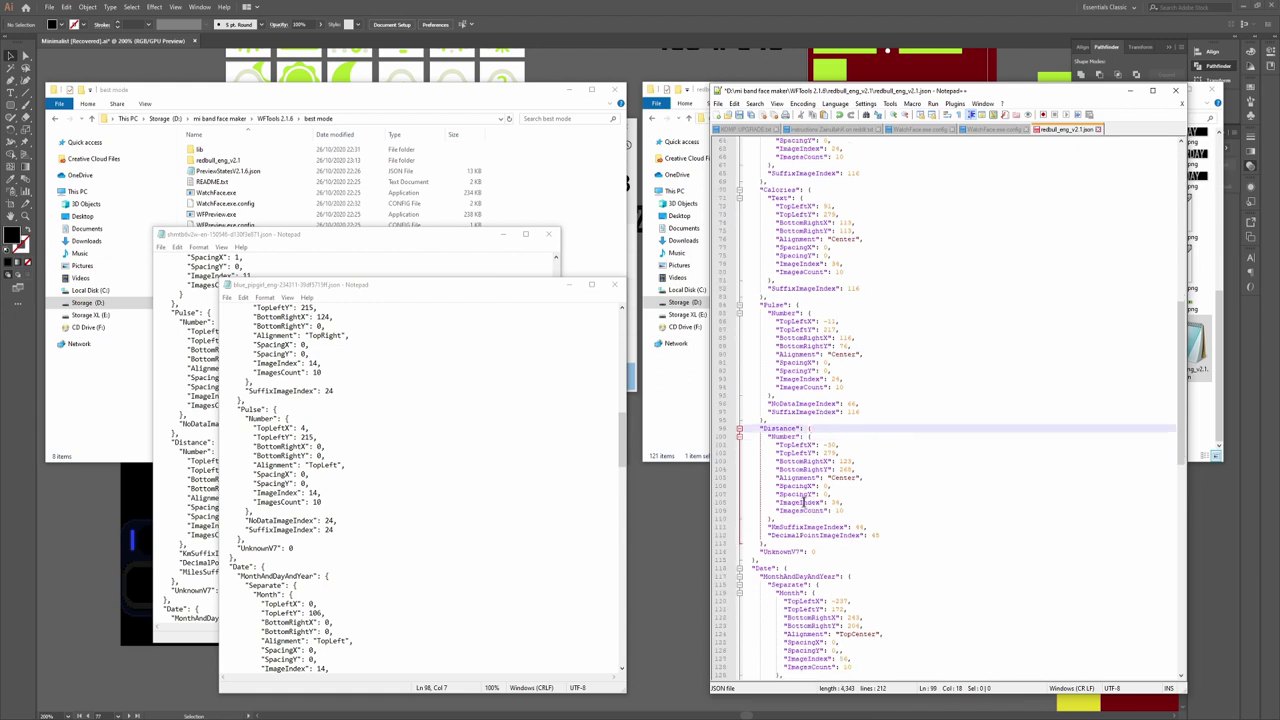
pyautogui.click(762, 559)
pyautogui.scroll(7, 784, 550)
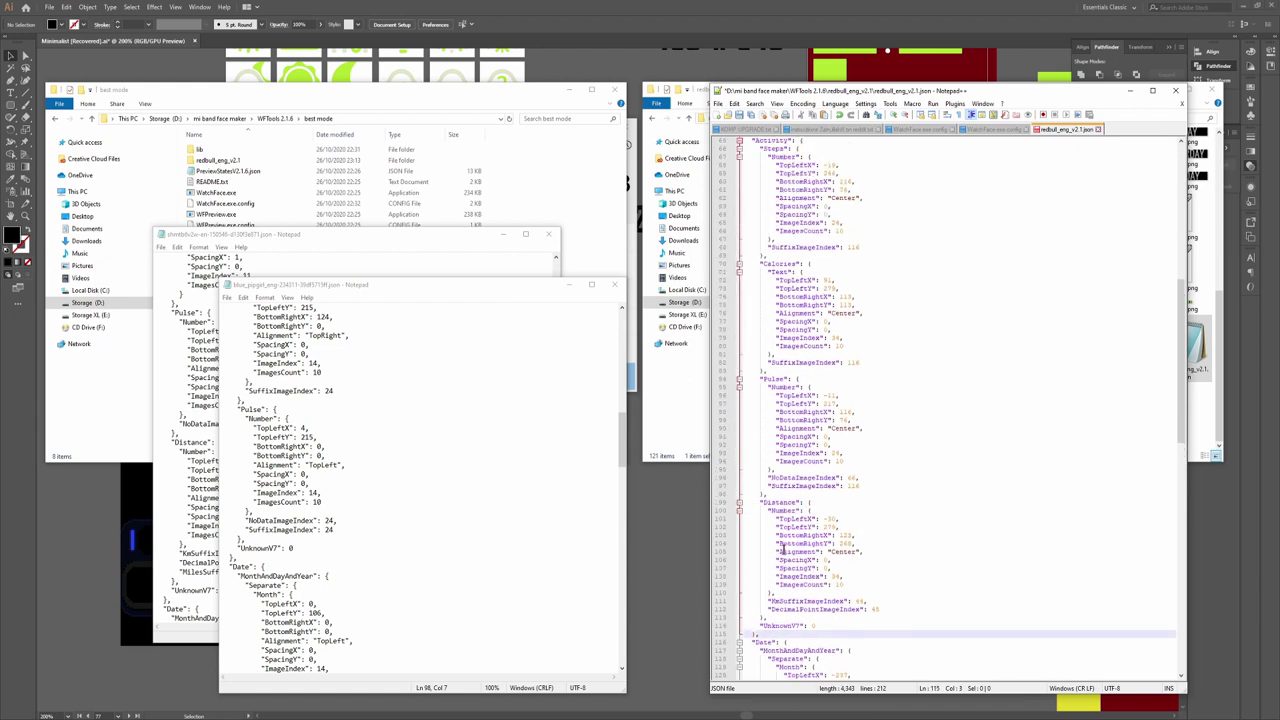
pyautogui.scroll(-15, 813, 440)
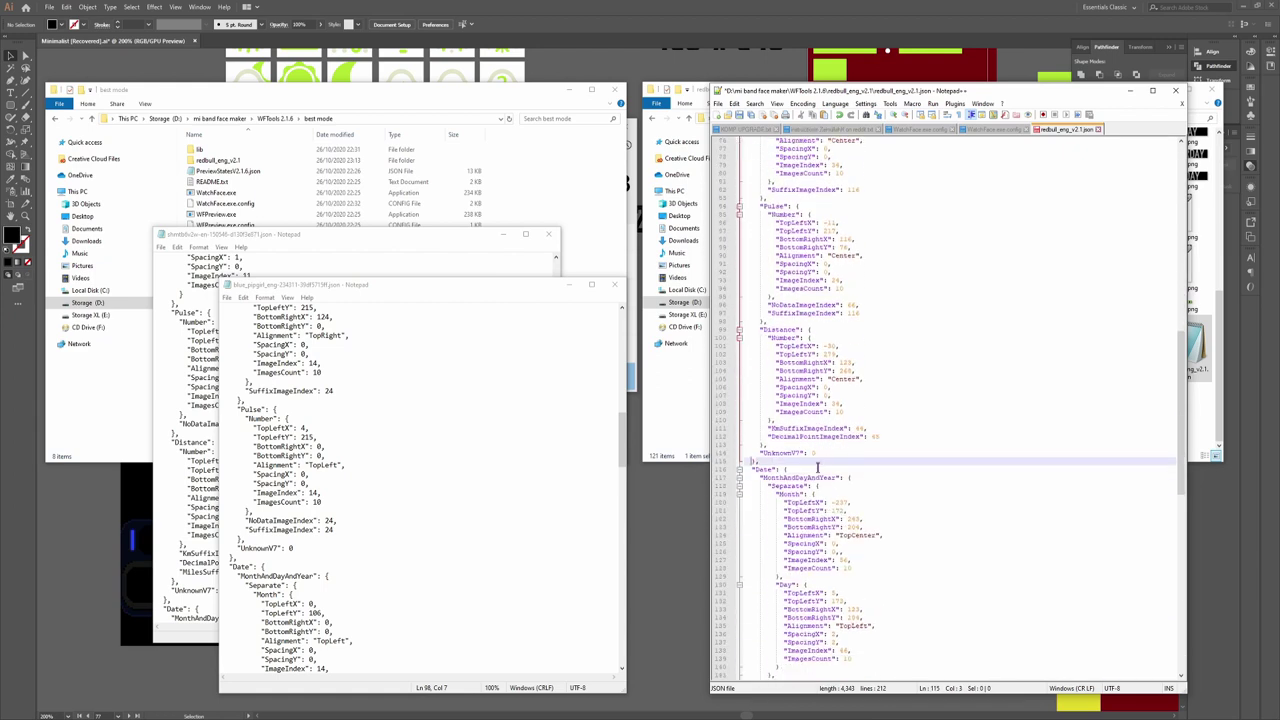
# Check the brace pairs of the Date section and its MonthAndDayAndYear, Month, Day and ENWeekDays blocks
pyautogui.click(799, 369)
pyautogui.scroll(-2, 817, 444)
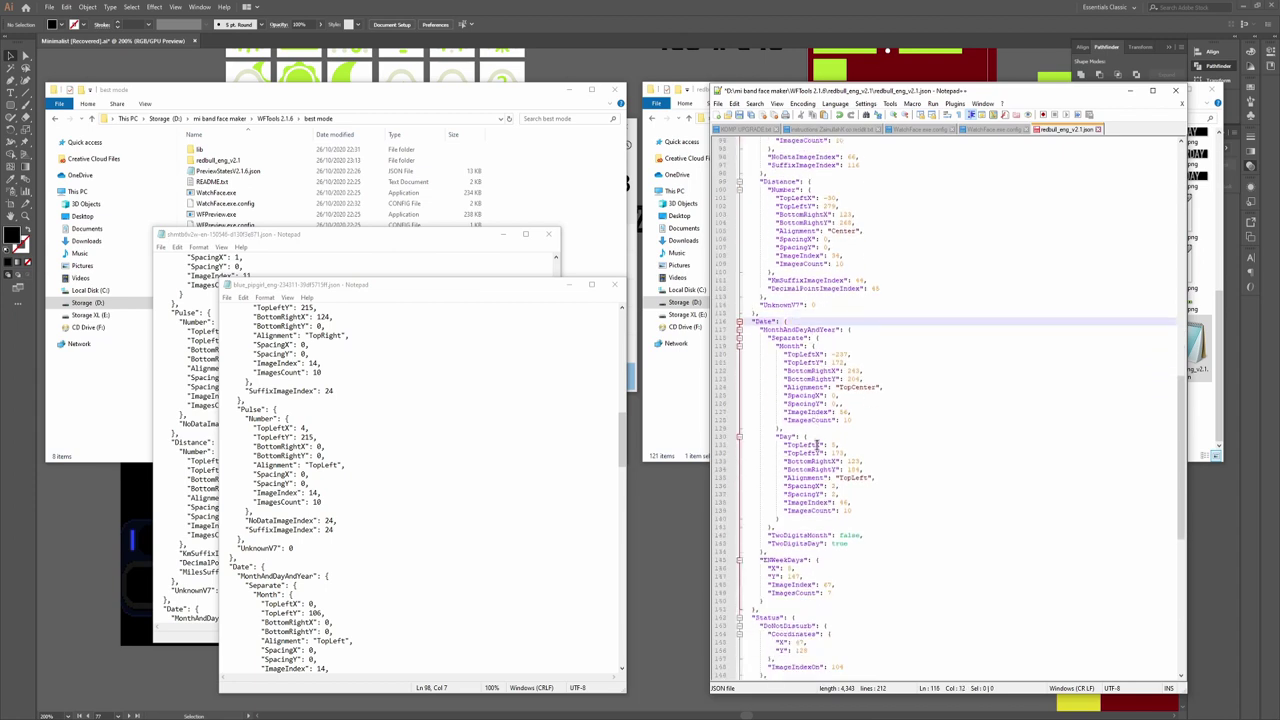
pyautogui.click(857, 329)
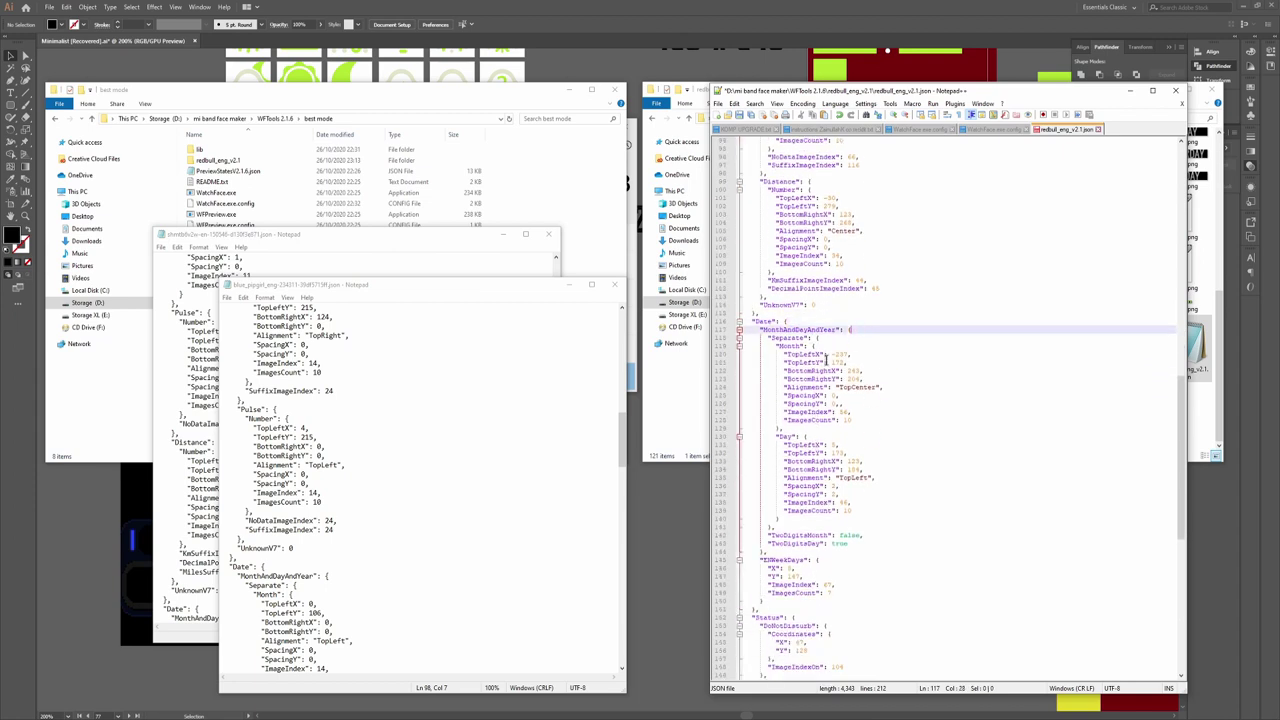
pyautogui.click(817, 565)
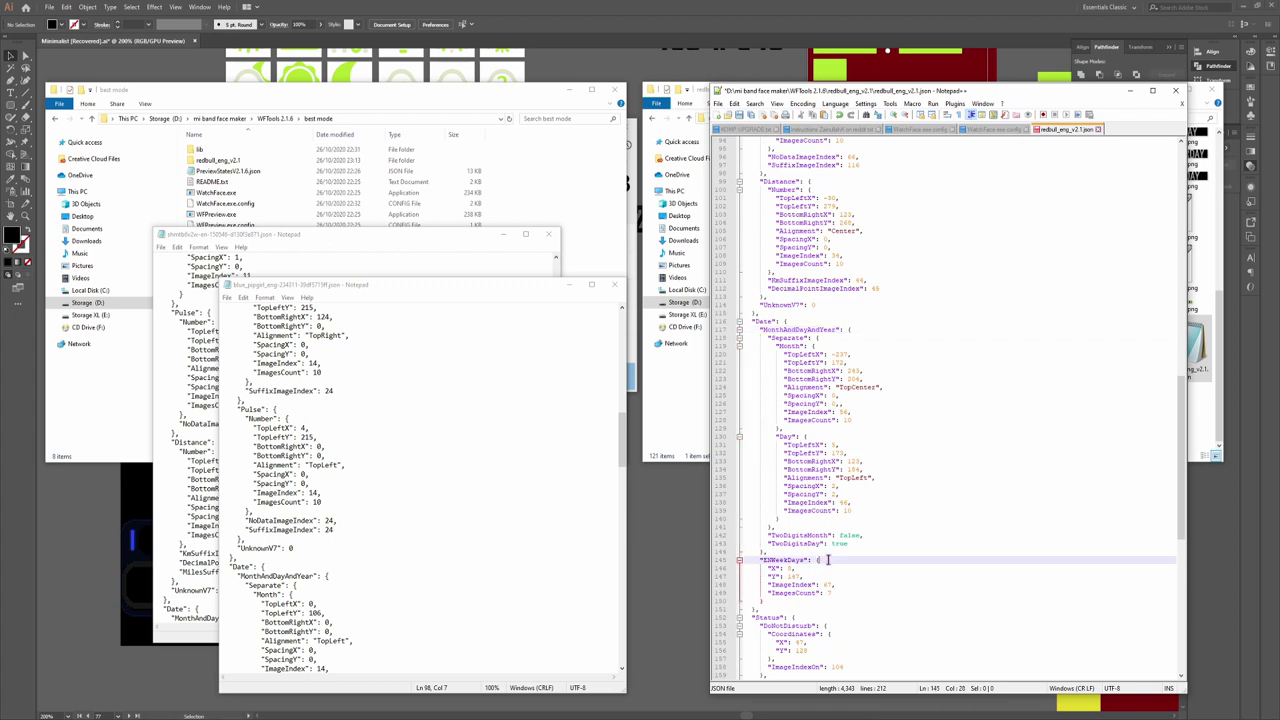
pyautogui.click(775, 526)
pyautogui.click(783, 519)
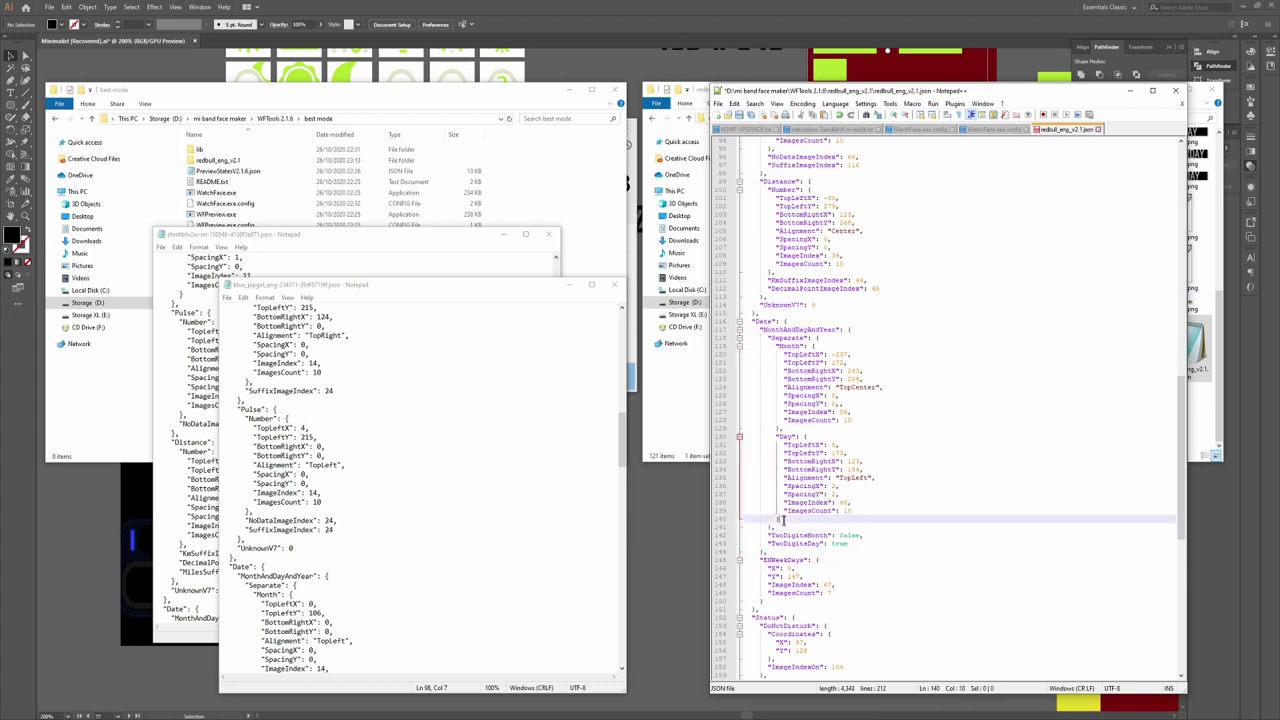
pyautogui.click(821, 347)
pyautogui.scroll(-6, 817, 461)
# Add the missing closing brace after the BatteryIcon block and check the brace pairs closing the Battery and Status sections
pyautogui.click(815, 444)
pyautogui.scroll(-1, 815, 444)
pyautogui.scroll(-9, 815, 468)
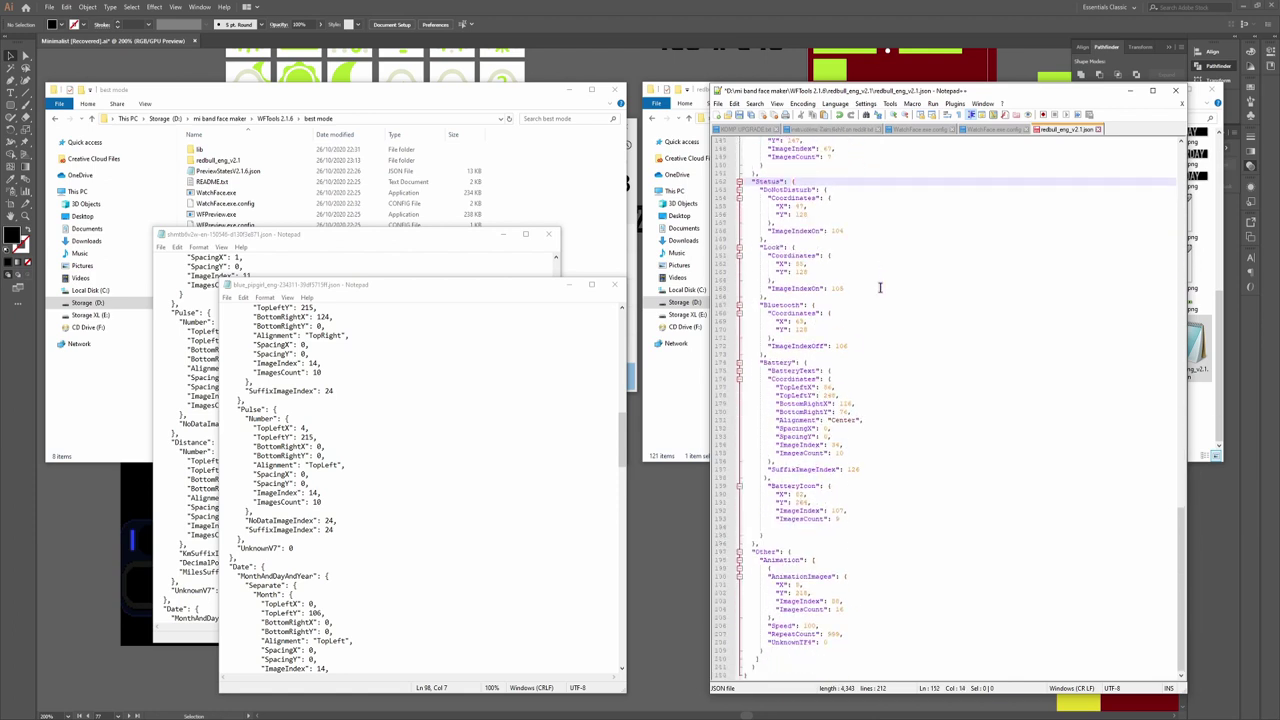
pyautogui.click(755, 542)
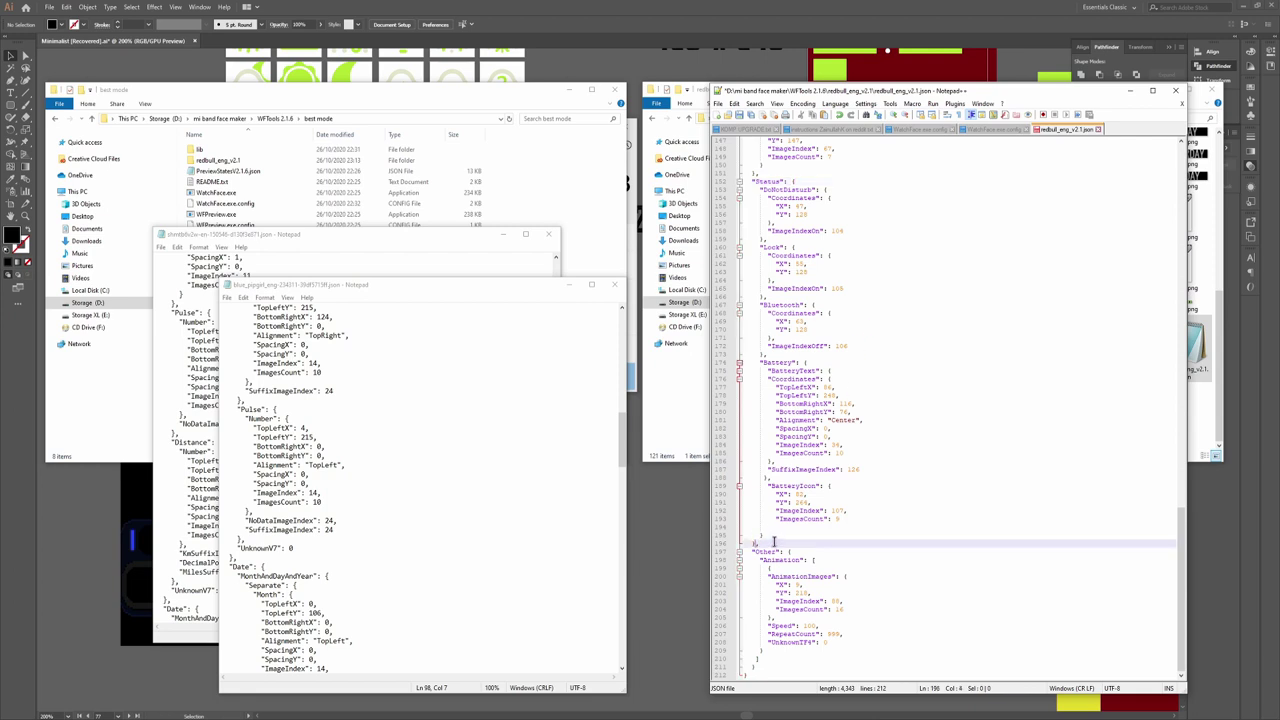
pyautogui.click(778, 530)
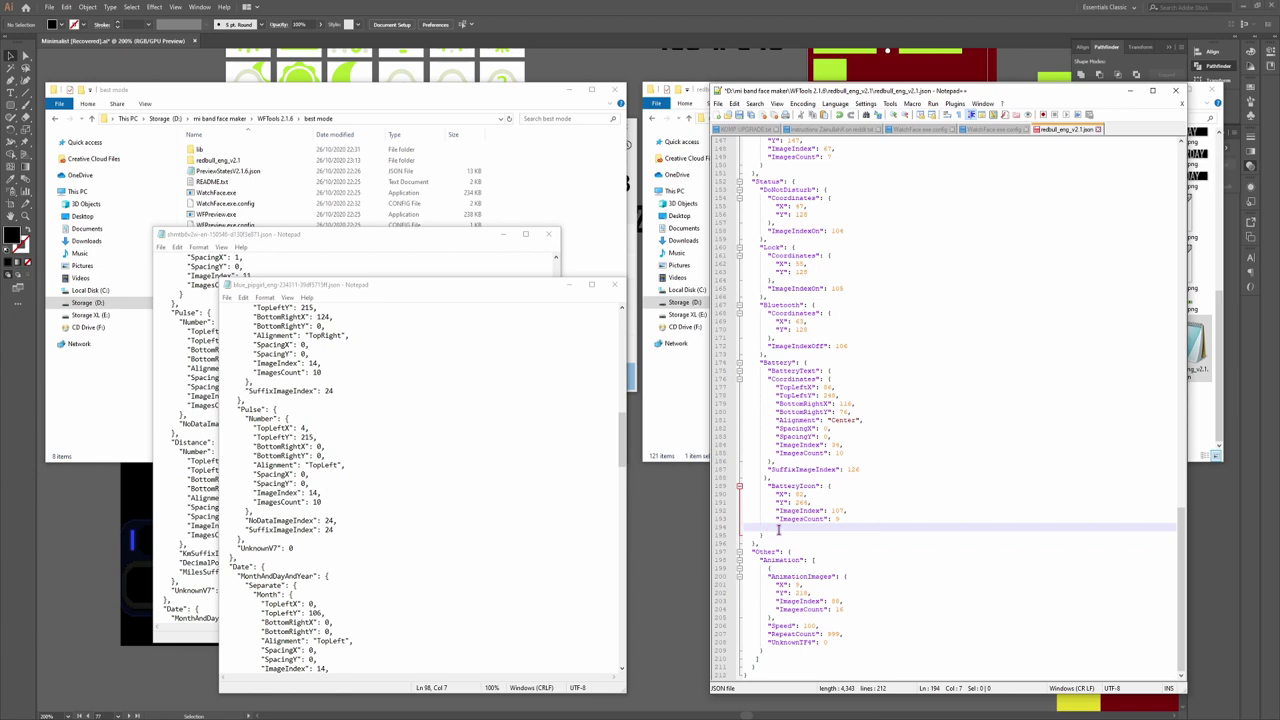
pyautogui.click(763, 536)
pyautogui.click(752, 543)
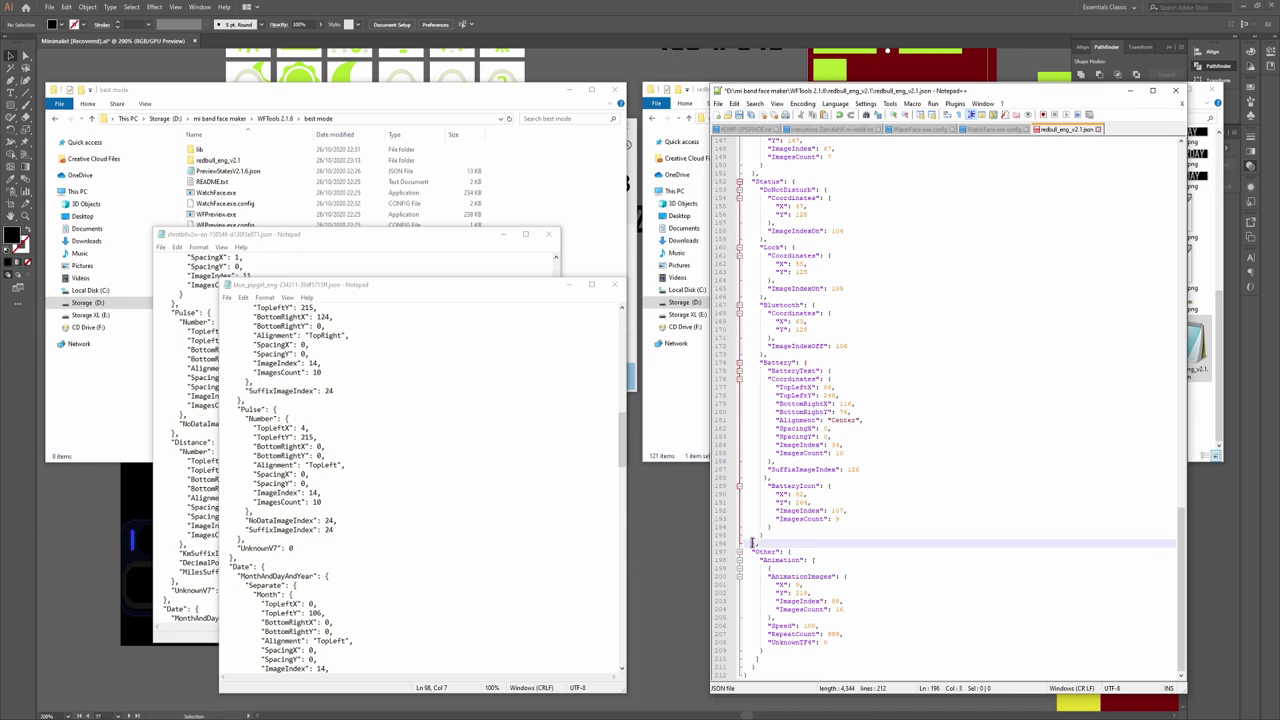
# Check the brace pair of the Other section and the final closing brace of the file
pyautogui.click(797, 551)
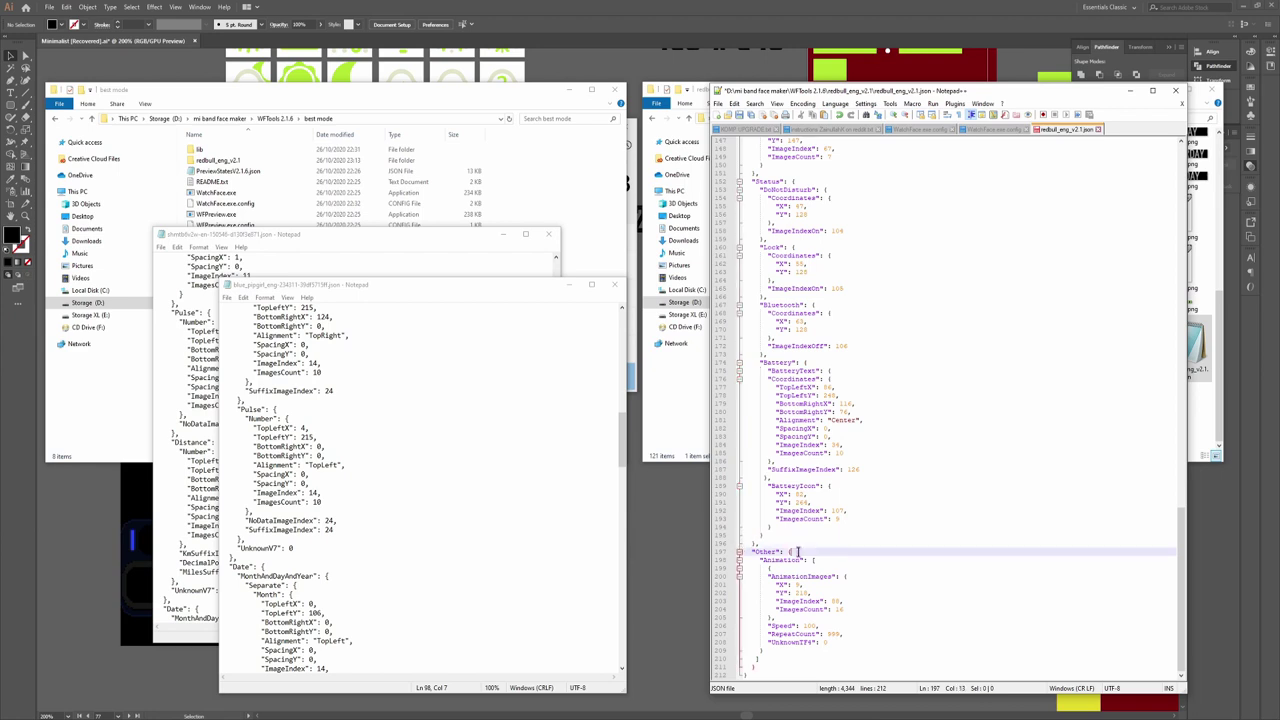
pyautogui.click(752, 672)
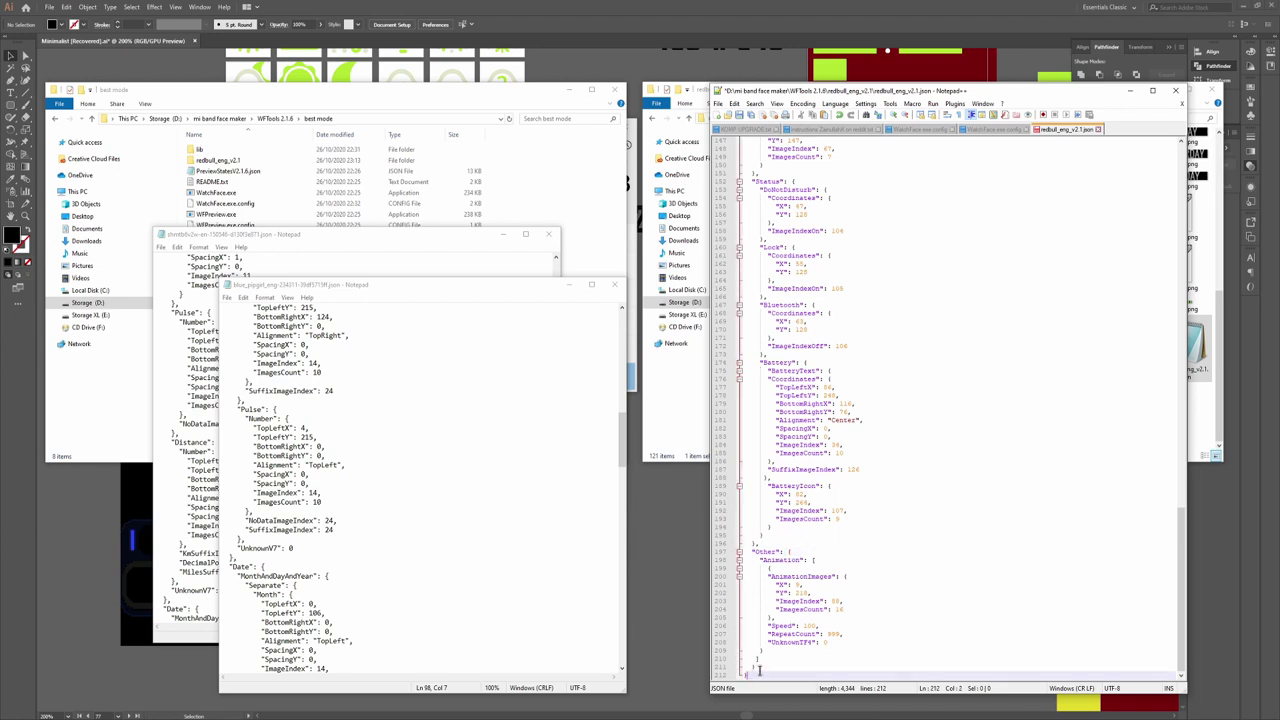
pyautogui.scroll(7, 799, 645)
pyautogui.scroll(20, 799, 645)
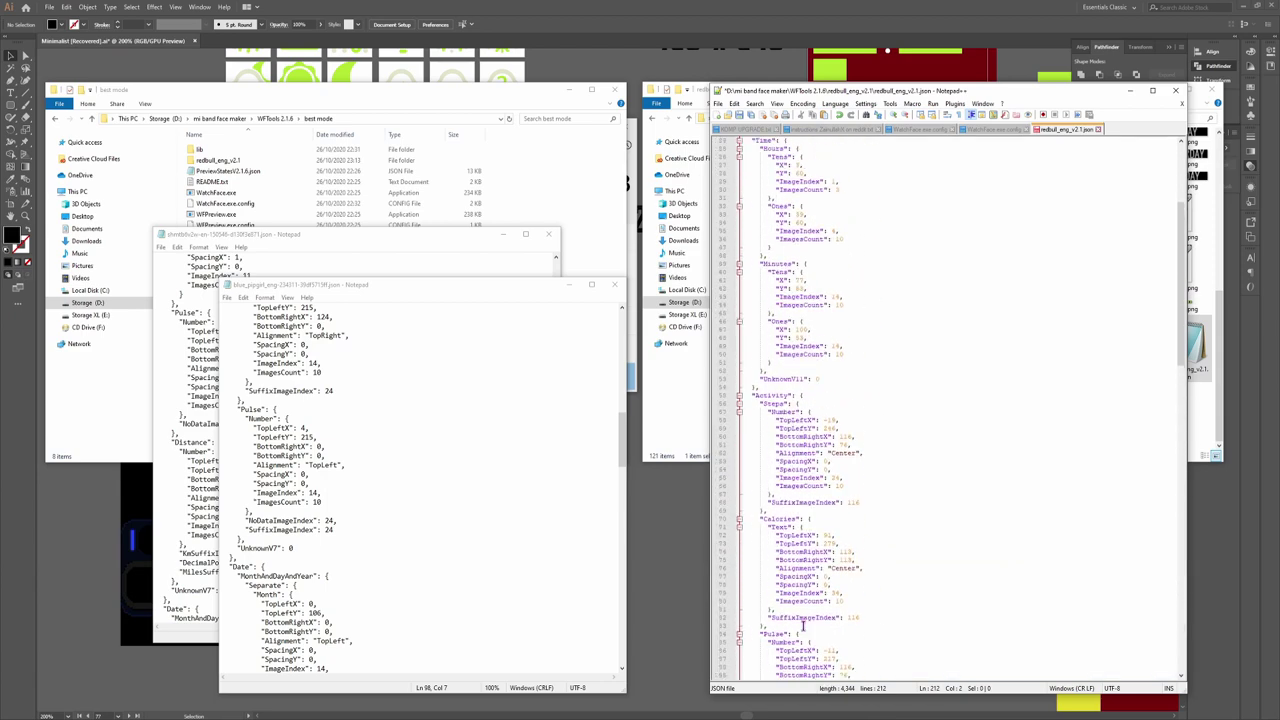
pyautogui.scroll(1, 802, 626)
# Save and close redbull_eng_v2.1.json, pack the watch face again and read the full error line in the packed log
pyautogui.hotkey('ctrl', 's')
pyautogui.click(1176, 93)
pyautogui.click(998, 436)
pyautogui.click(575, 246)
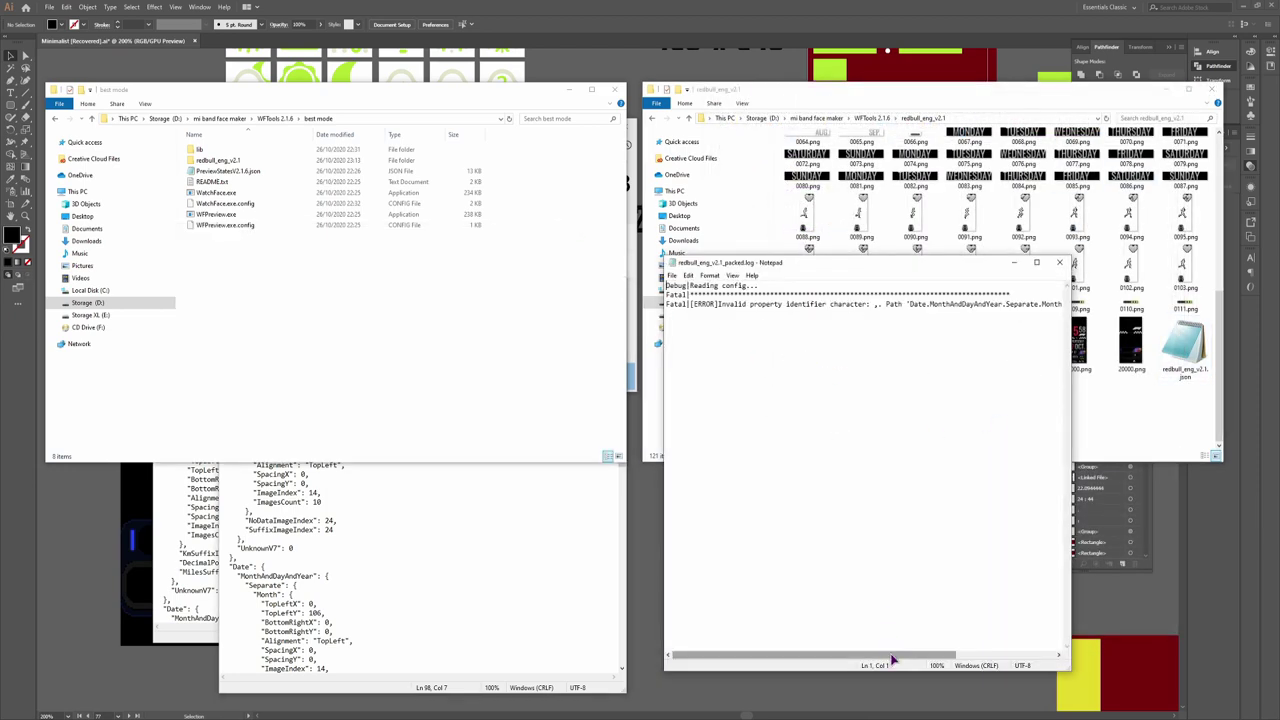
pyautogui.moveTo(907, 657); pyautogui.dragTo(1004, 657)
pyautogui.click(740, 304)
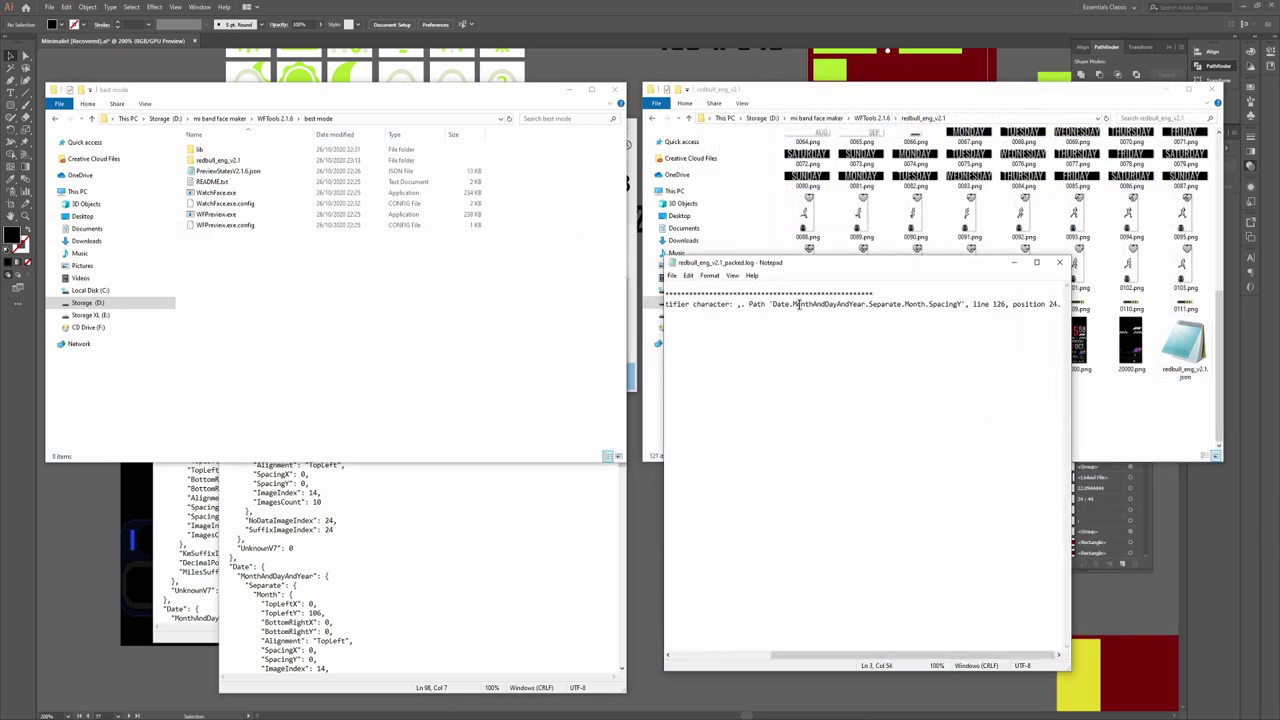
pyautogui.click(1059, 262)
# Remove the extra comma after the SpacingY value in the Date section's Month block, and save and close the JSON
pyautogui.doubleClick(1178, 369)
pyautogui.scroll(-5, 790, 570)
pyautogui.click(766, 627)
pyautogui.click(888, 630)
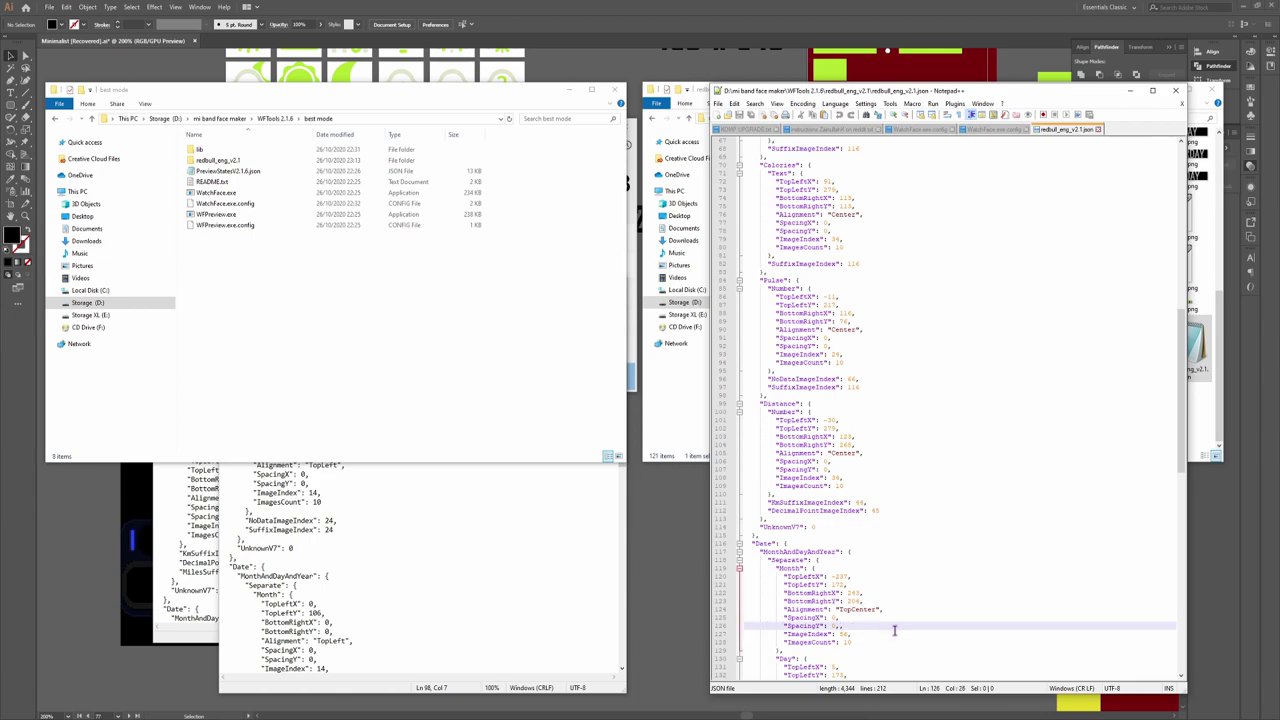
pyautogui.press('BackSpace')
pyautogui.hotkey('ctrl', 's')
pyautogui.hotkey('alt', 'F4')
# Read the end of the new packed log and compare the missing image index with the files in the redbull_eng_v2.1 folder
pyautogui.doubleClick(820, 424)
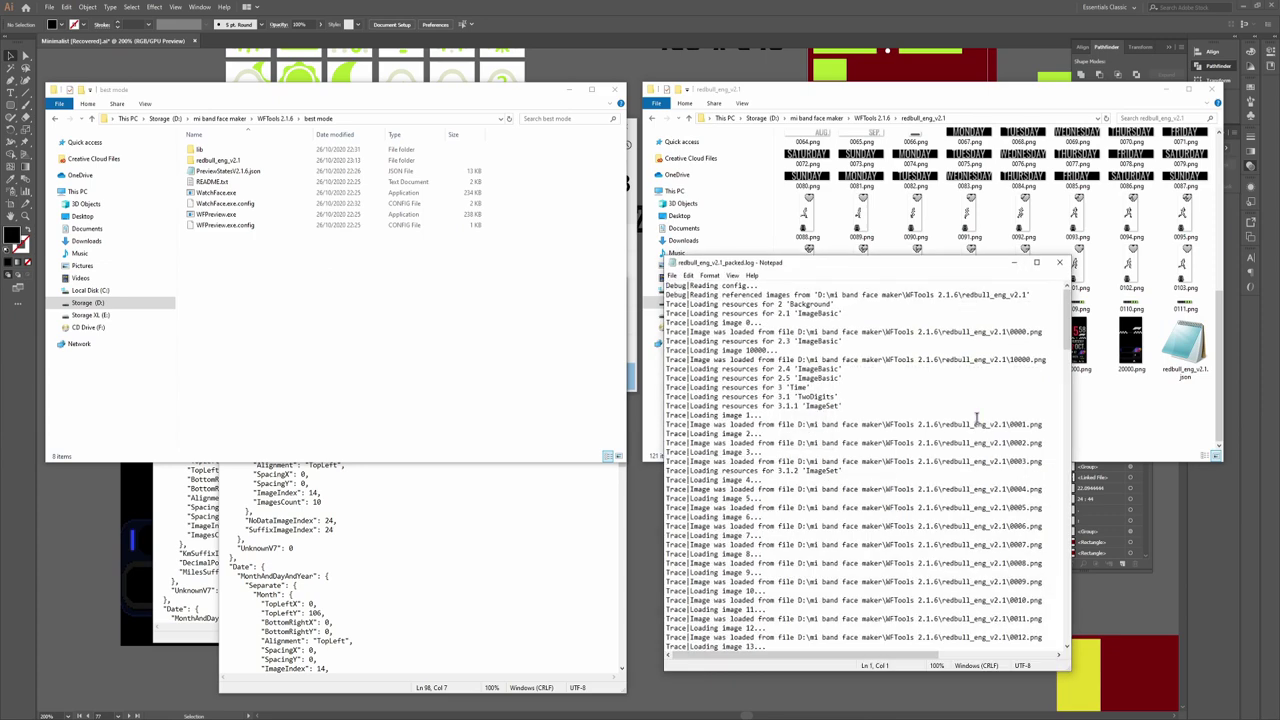
pyautogui.moveTo(1066, 325); pyautogui.dragTo(1061, 636)
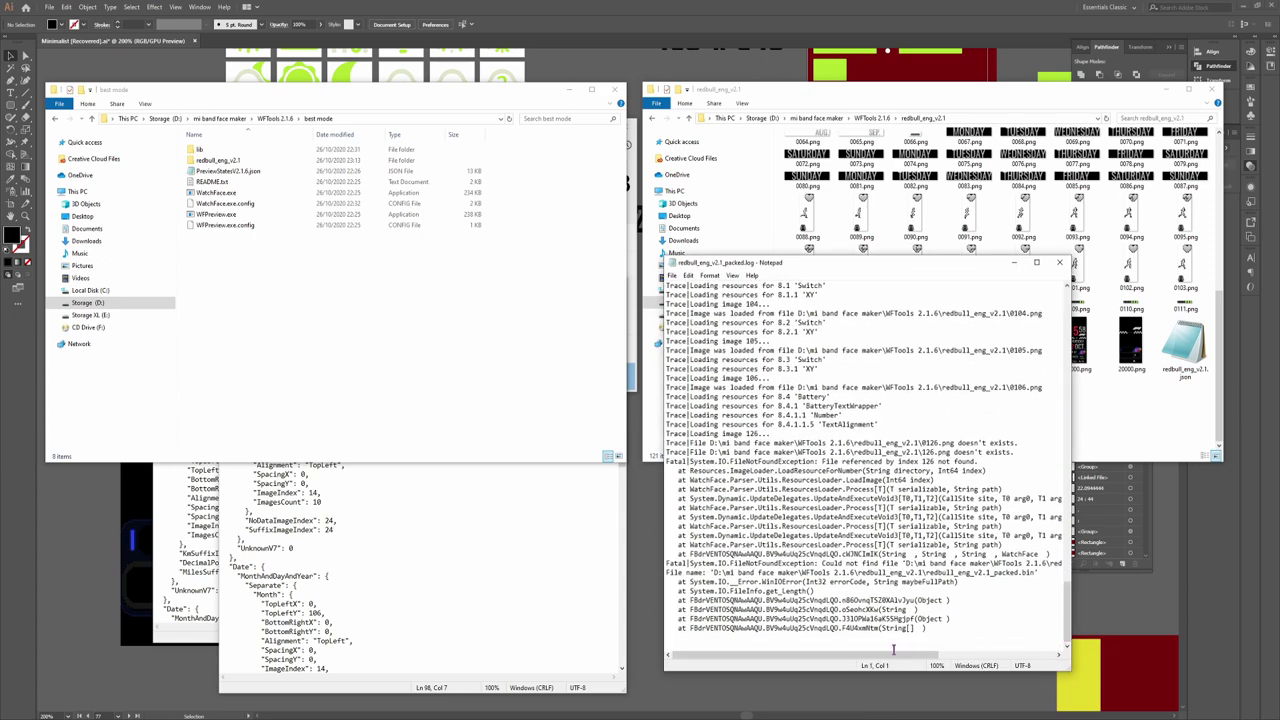
pyautogui.moveTo(887, 656)
pyautogui.mouseDown()
pyautogui.moveTo(990, 658)
pyautogui.moveTo(885, 659)
pyautogui.mouseUp()
pyautogui.click(1098, 454)
pyautogui.scroll(4, 1018, 420)
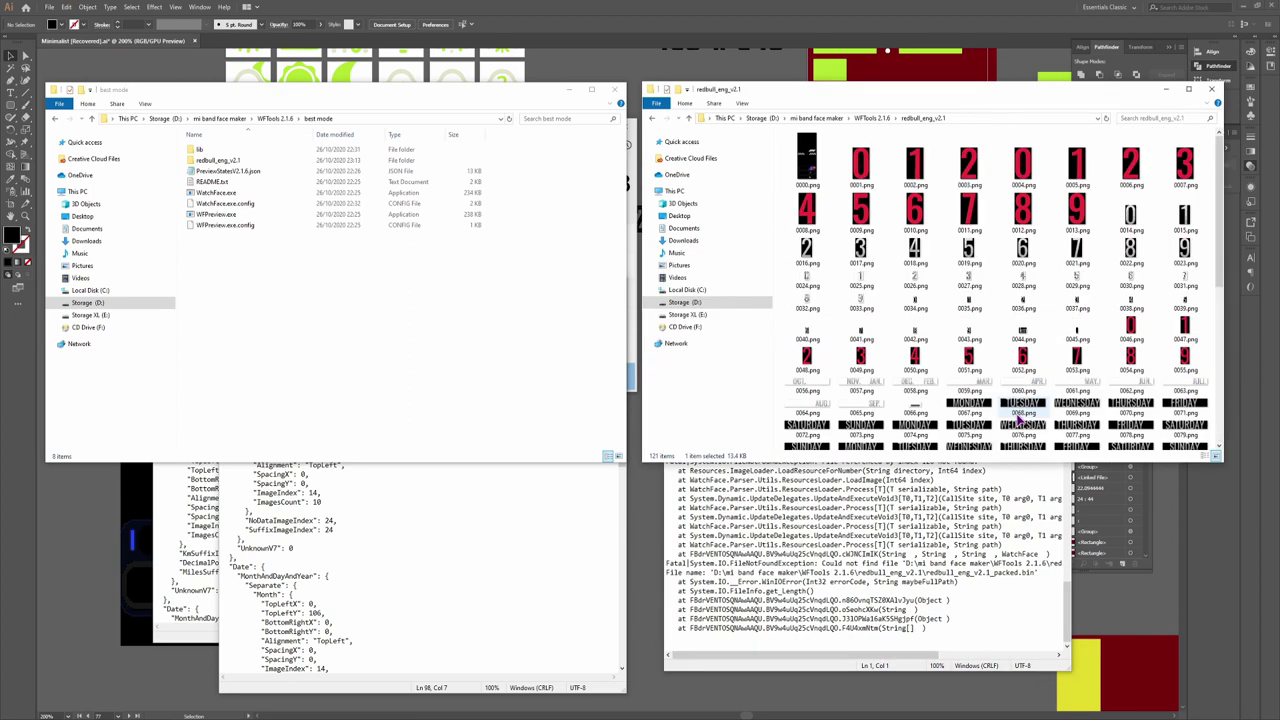
pyautogui.scroll(-5, 1020, 420)
pyautogui.click(976, 502)
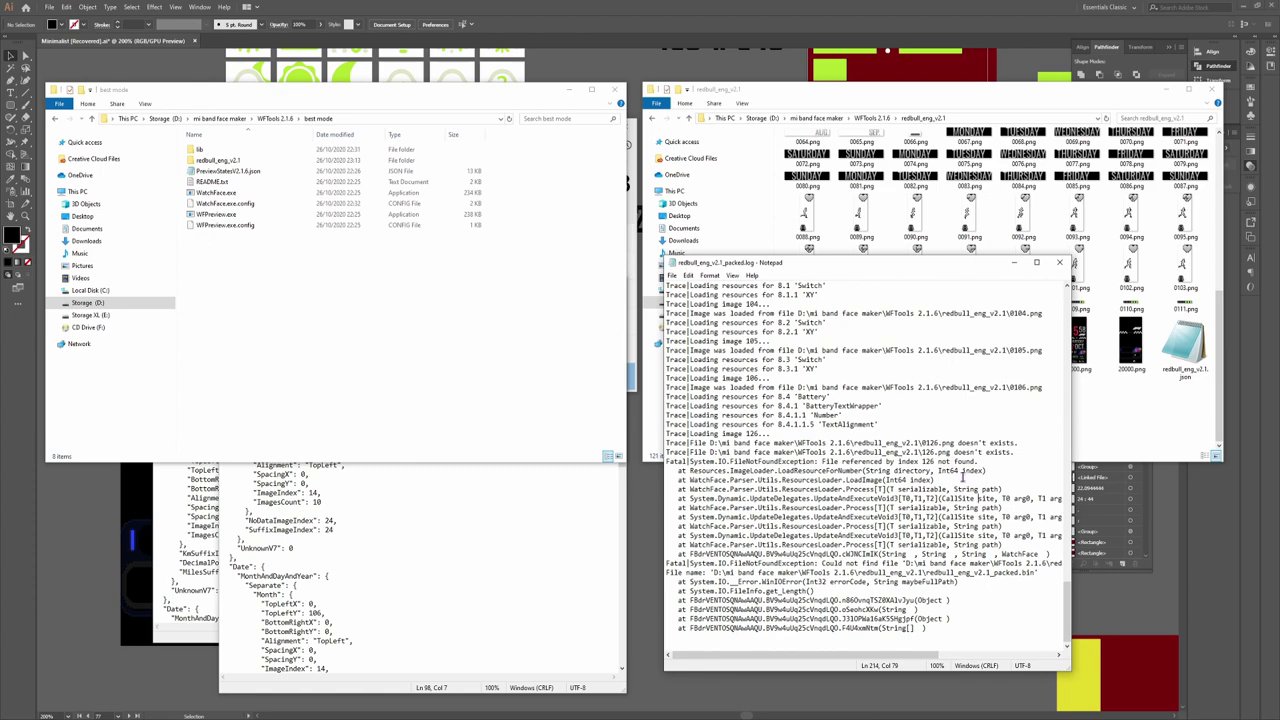
# Reopen redbull_eng_v2.1.json in Notepad++ and search it for 126
pyautogui.click(1116, 426)
pyautogui.rightClick(1186, 366)
pyautogui.click(1112, 426)
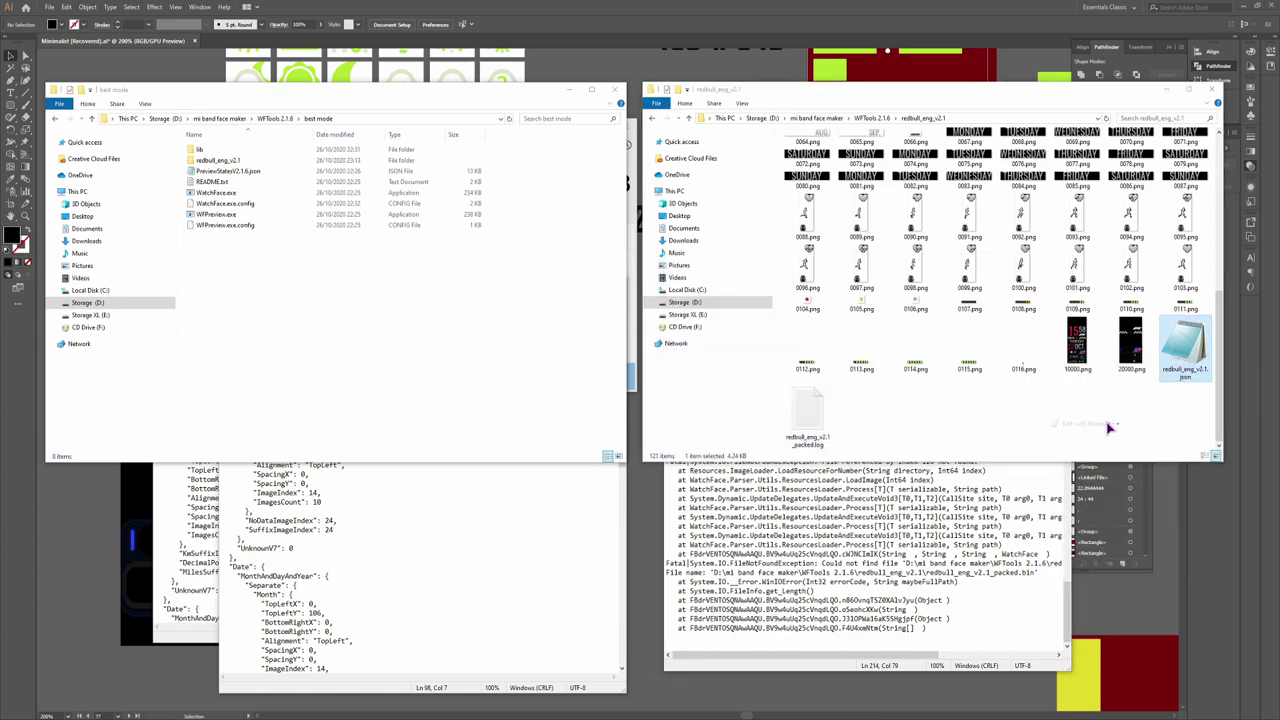
pyautogui.click(1021, 385)
pyautogui.hotkey('ctrl', 'shift', 'Left')
pyautogui.hotkey('ctrl', 'f')
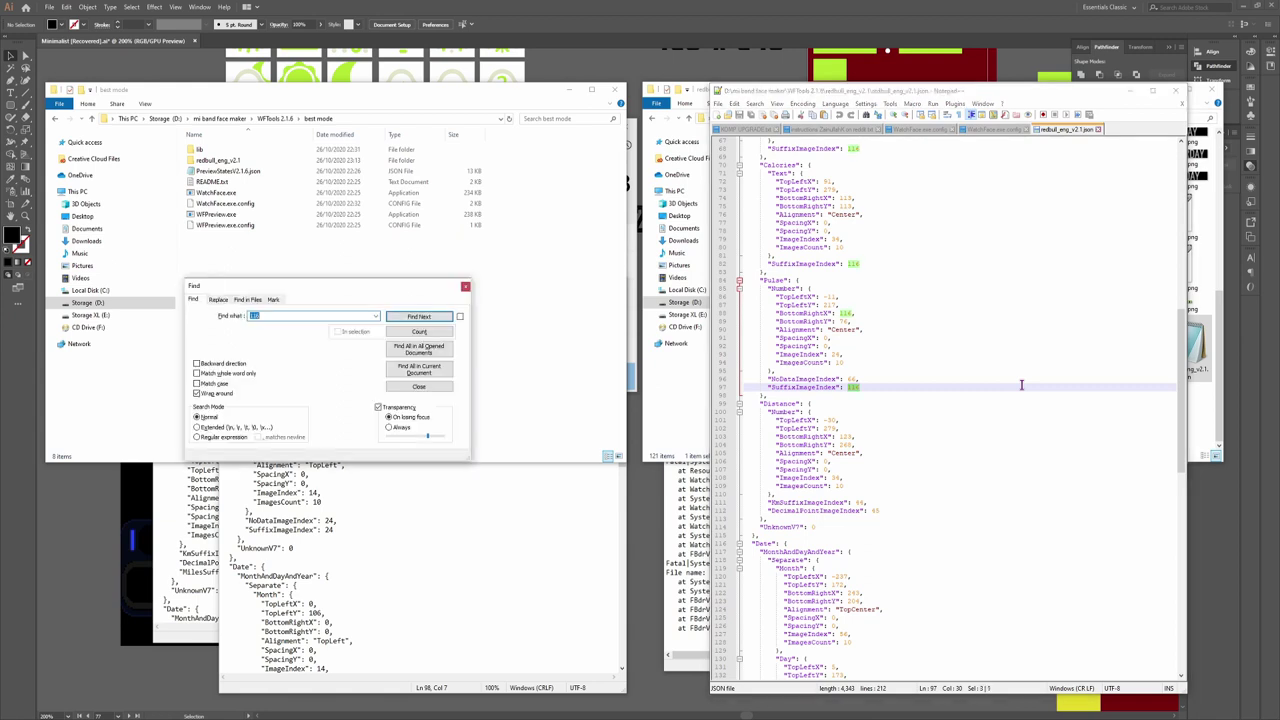
pyautogui.write('126')
pyautogui.press('Return')
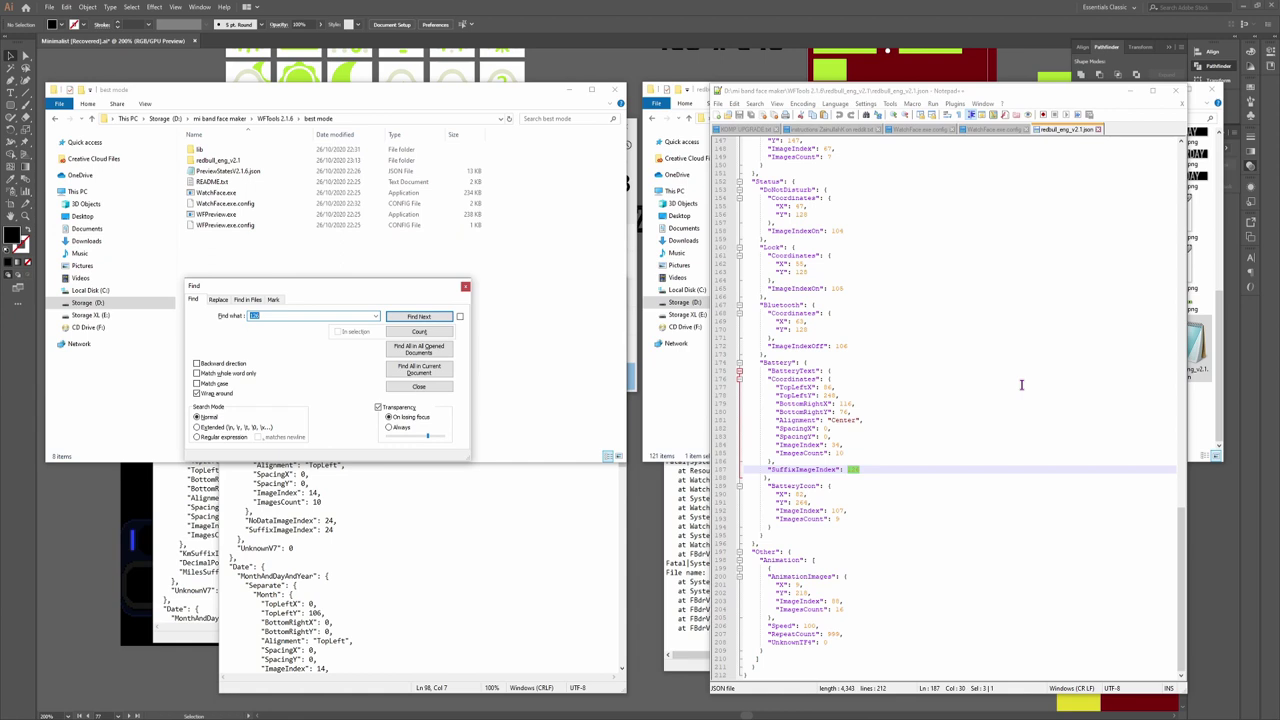
# Set the SuffixImageIndex of the BatteryText block to 116, and save and close the JSON
pyautogui.click(851, 471)
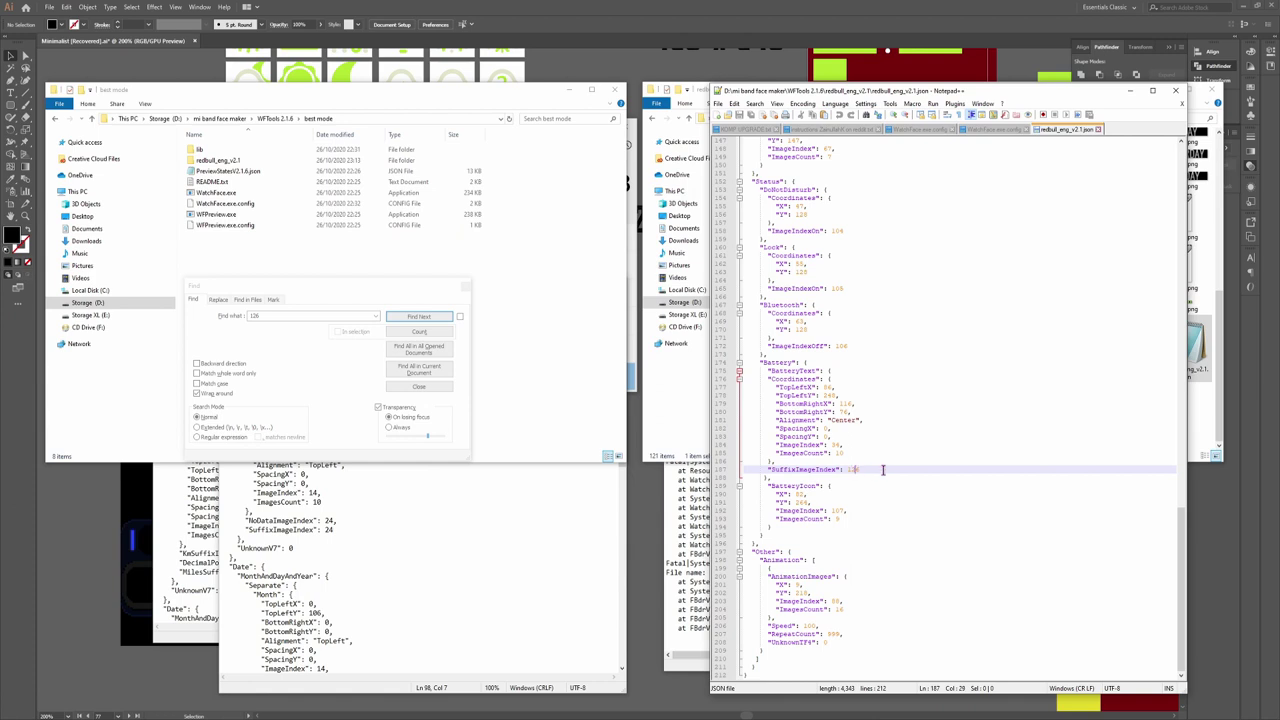
pyautogui.press('BackSpace')
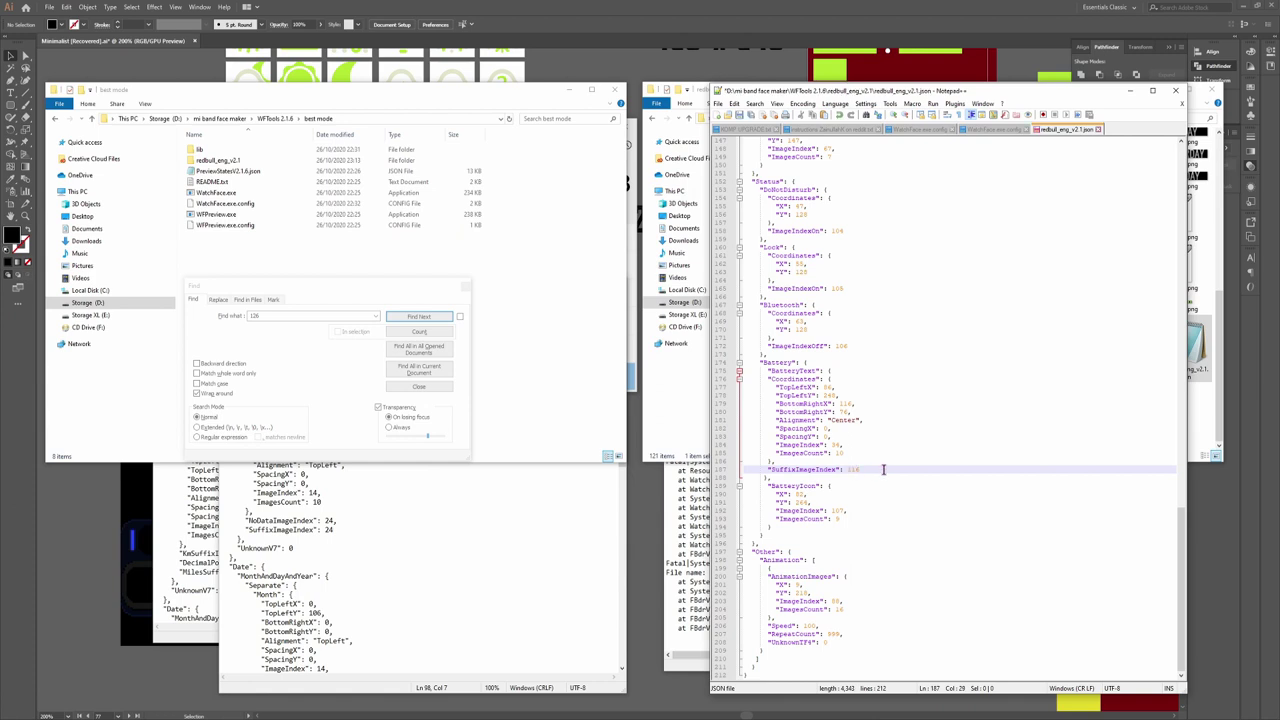
pyautogui.hotkey('ctrl', 's')
pyautogui.click(466, 288)
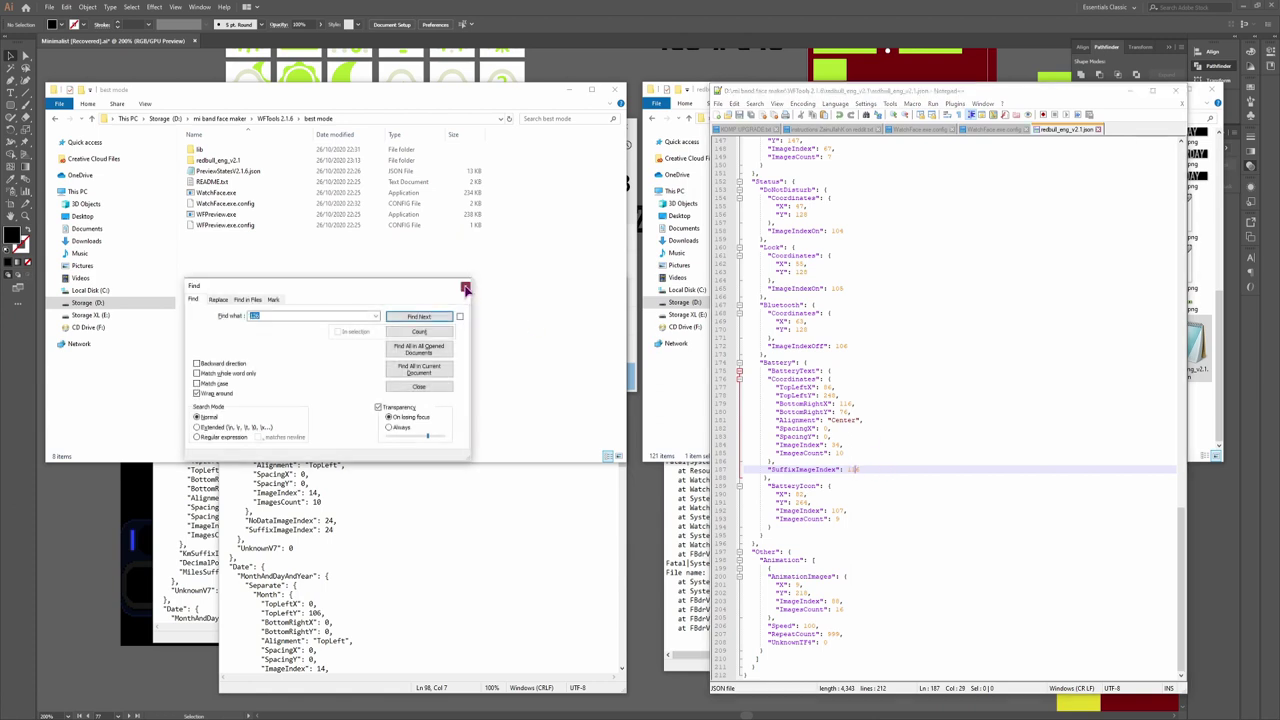
pyautogui.click(1175, 90)
# Pack redbull_eng_v2.1.json with WatchFace.exe, read the errors at the end of the packed log and close the log windows
pyautogui.moveTo(1185, 360); pyautogui.dragTo(234, 190)
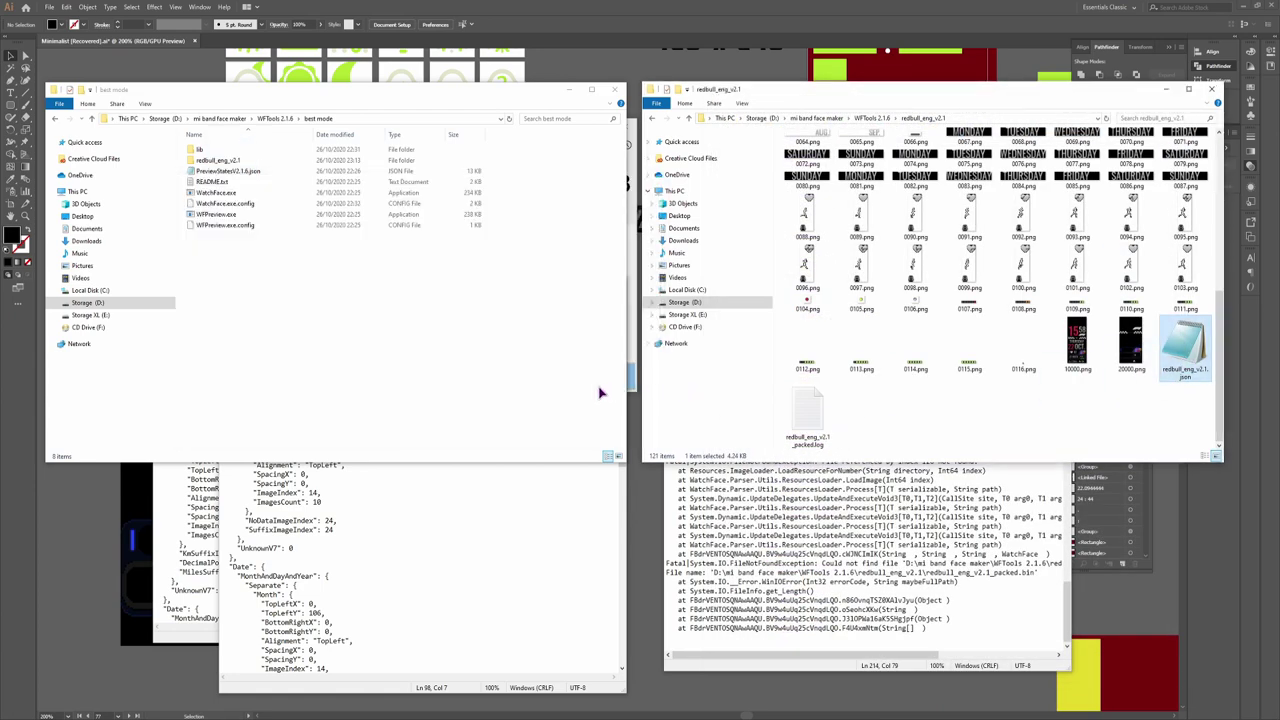
pyautogui.doubleClick(810, 408)
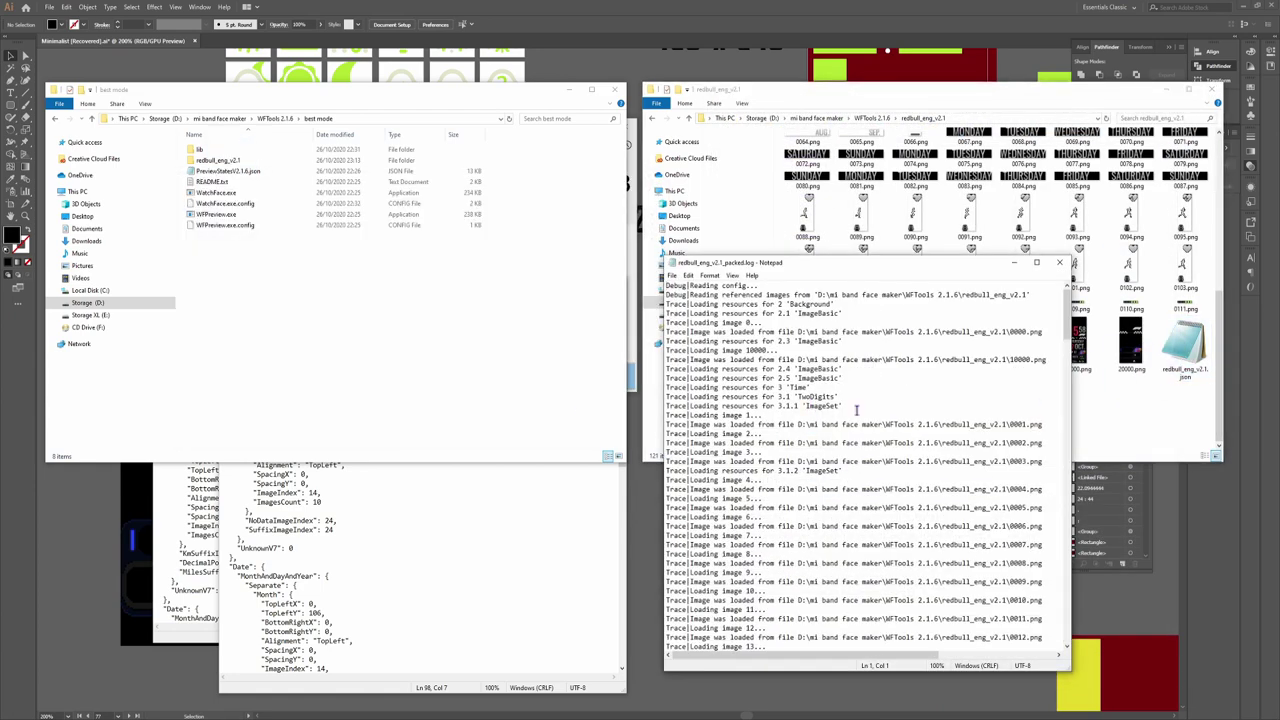
pyautogui.moveTo(1072, 300); pyautogui.dragTo(1054, 635)
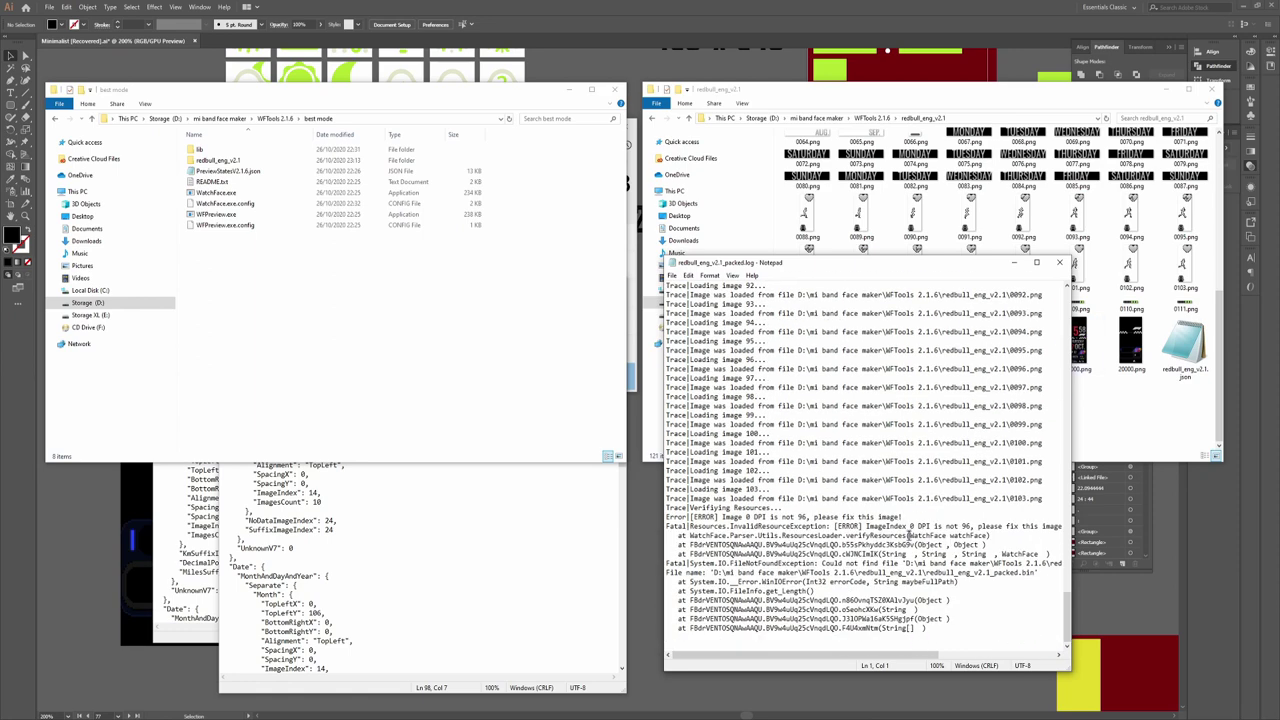
pyautogui.moveTo(924, 656); pyautogui.dragTo(961, 655)
pyautogui.click(1061, 264)
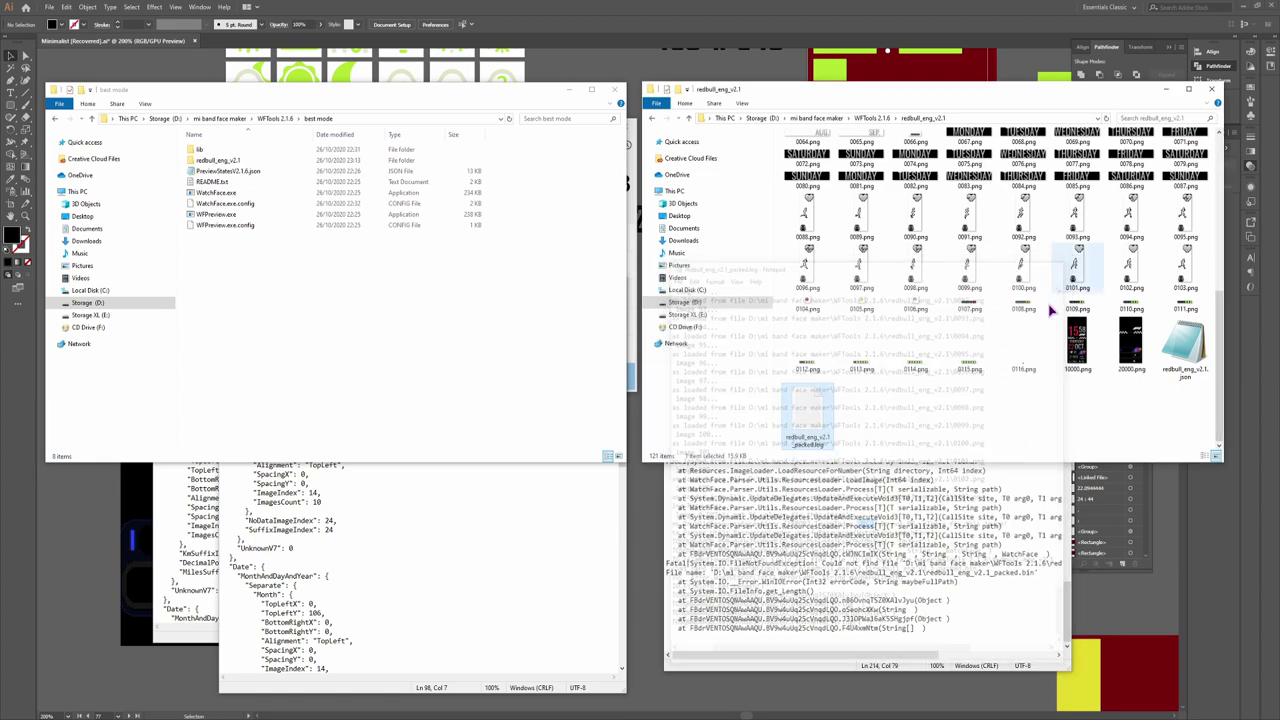
pyautogui.click(1042, 540)
pyautogui.click(1059, 265)
# Launch PNGGauntlet, add 0000.png and 10000.png from the redbull_eng_v2.1 folder and optimize them over the original files
pyautogui.scroll(1, 940, 378)
pyautogui.scroll(3, 940, 378)
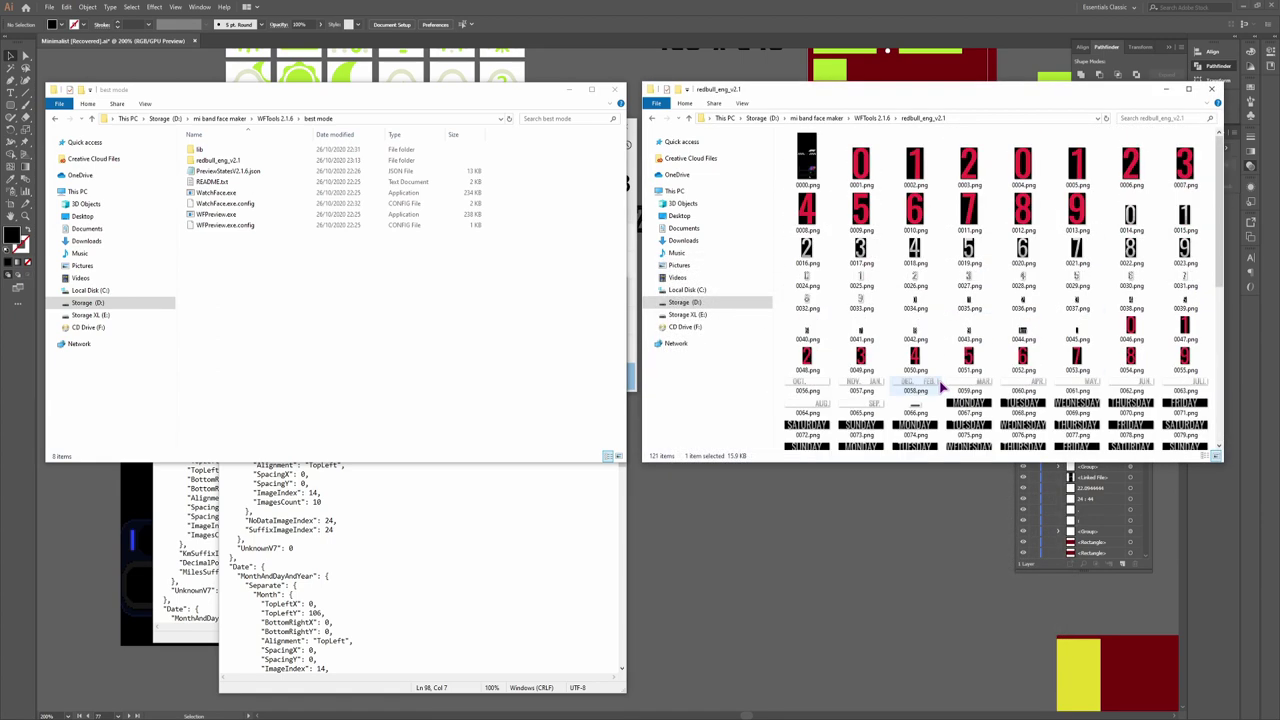
pyautogui.press('super')
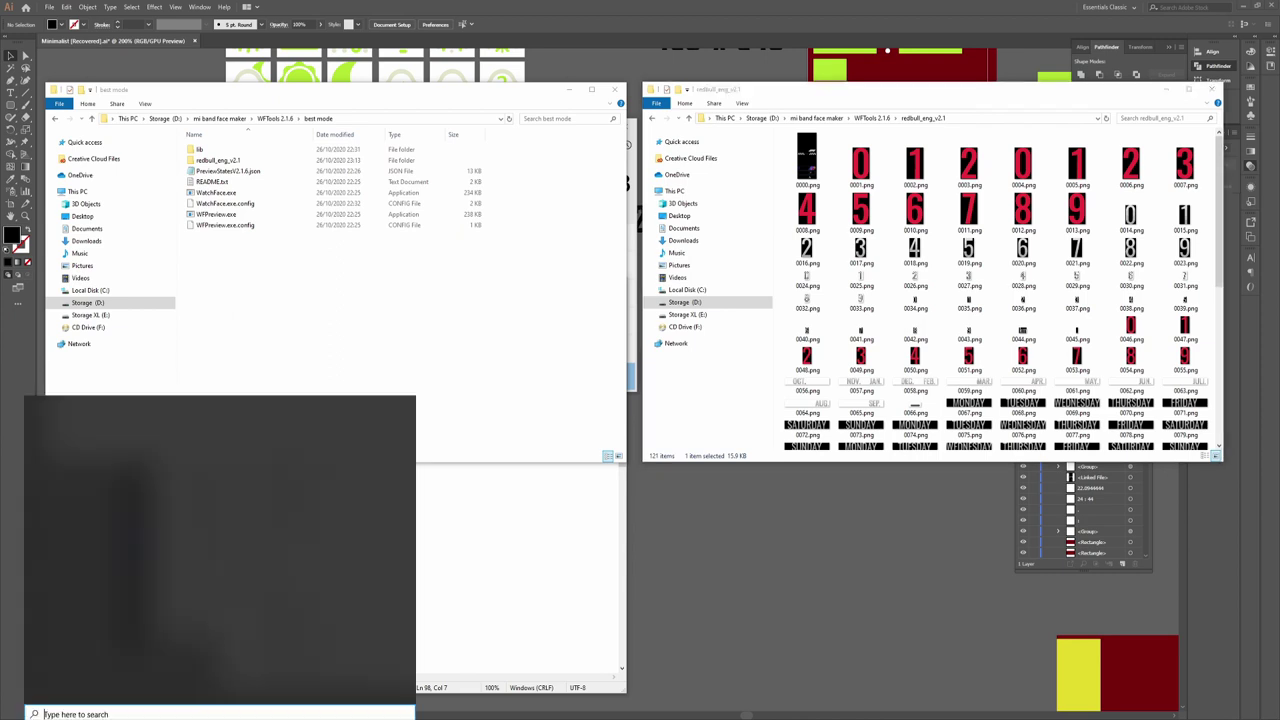
pyautogui.write('png')
pyautogui.press('Return')
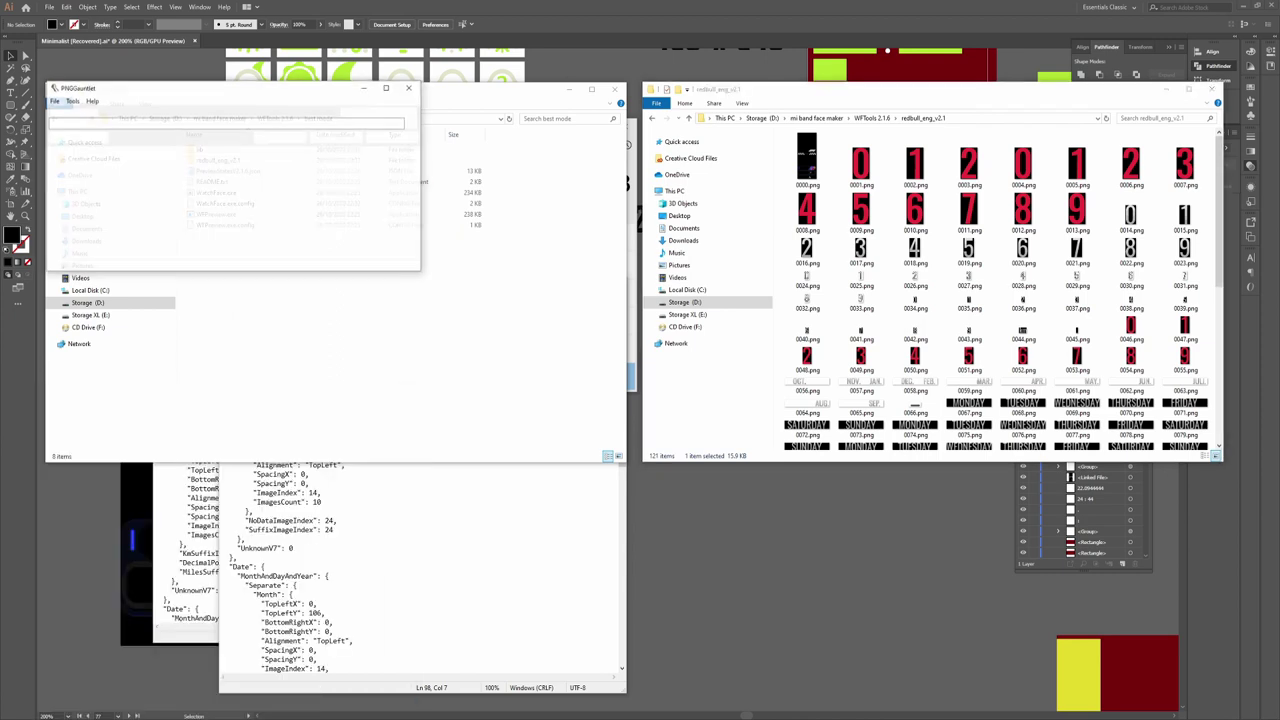
pyautogui.moveTo(806, 160); pyautogui.dragTo(249, 213)
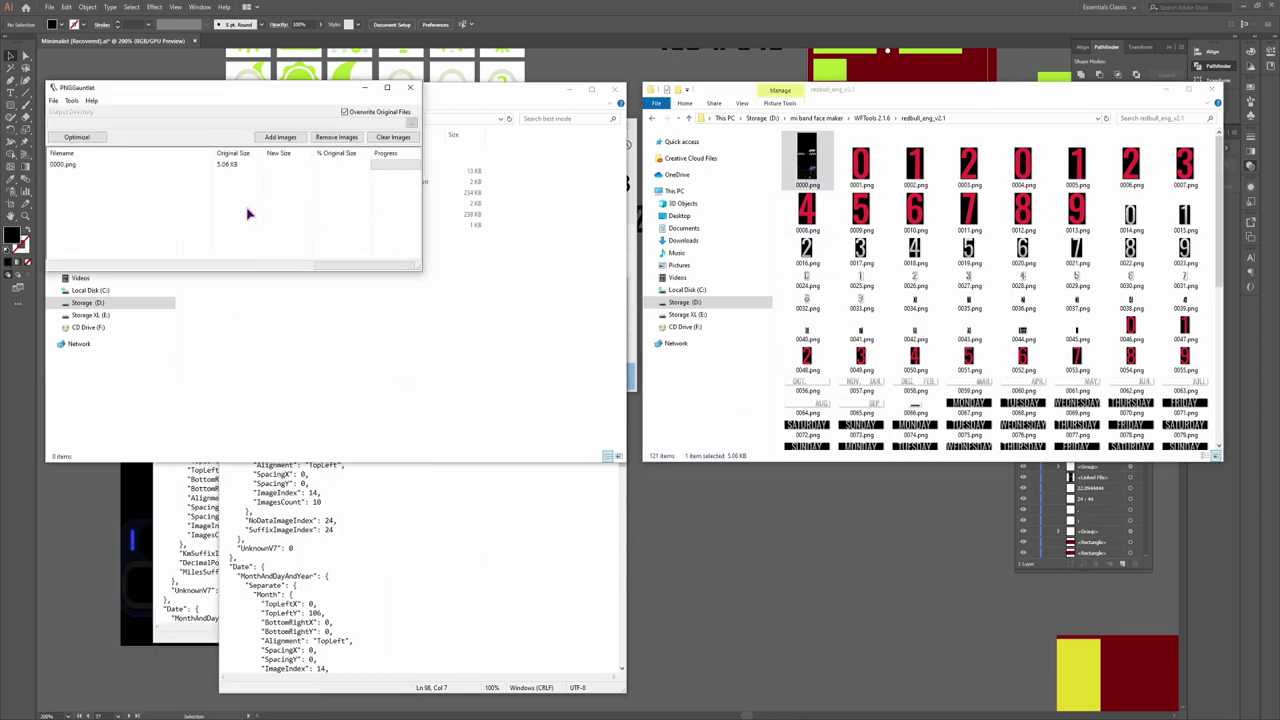
pyautogui.scroll(-5, 1064, 394)
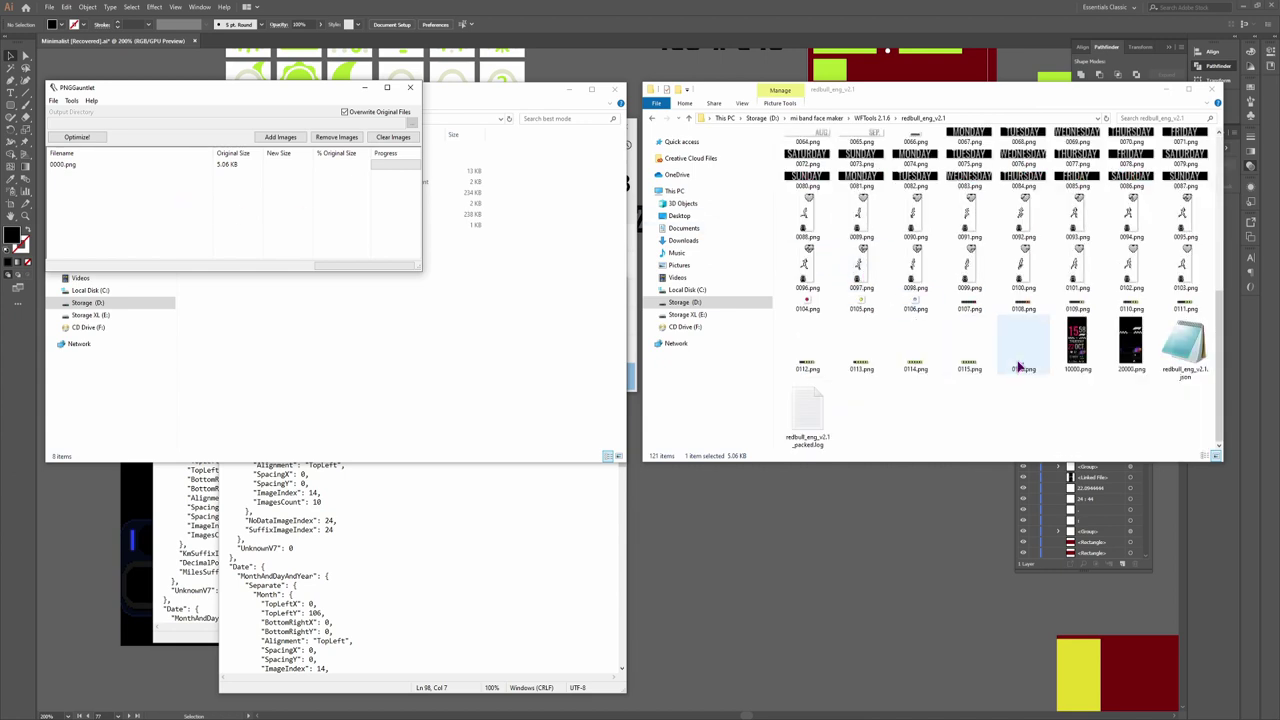
pyautogui.moveTo(1090, 350); pyautogui.dragTo(287, 208)
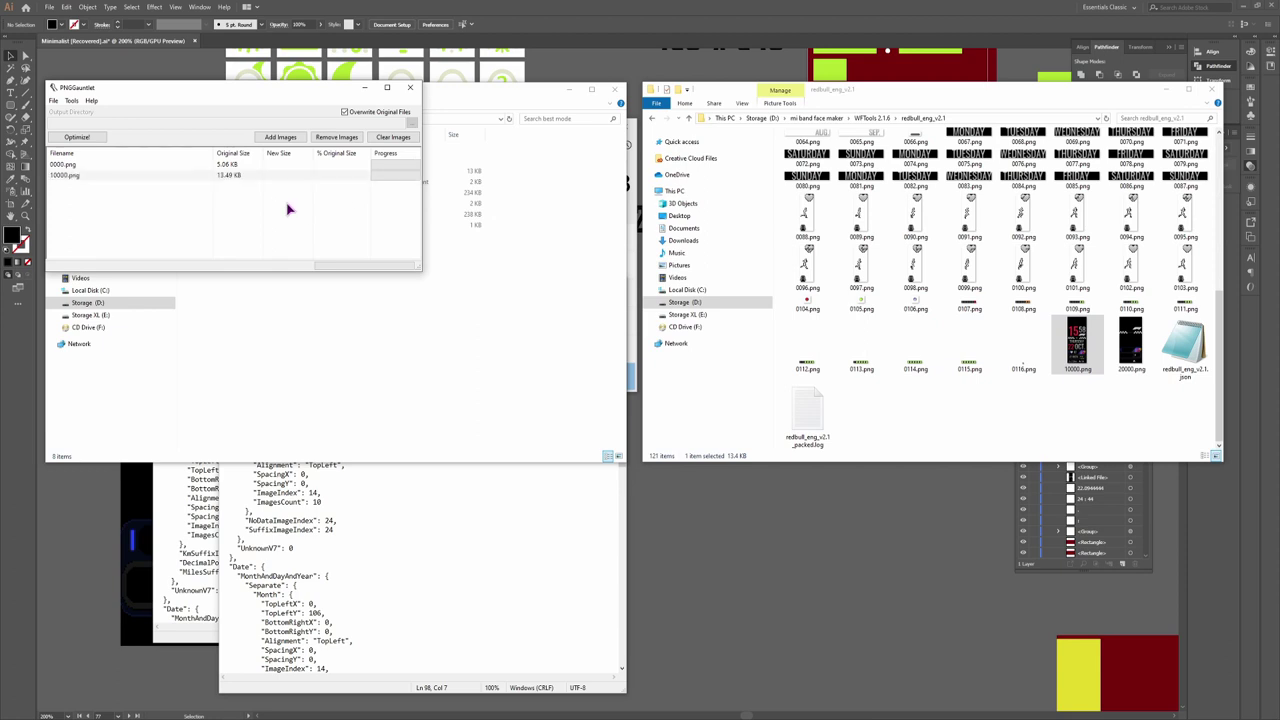
pyautogui.click(78, 137)
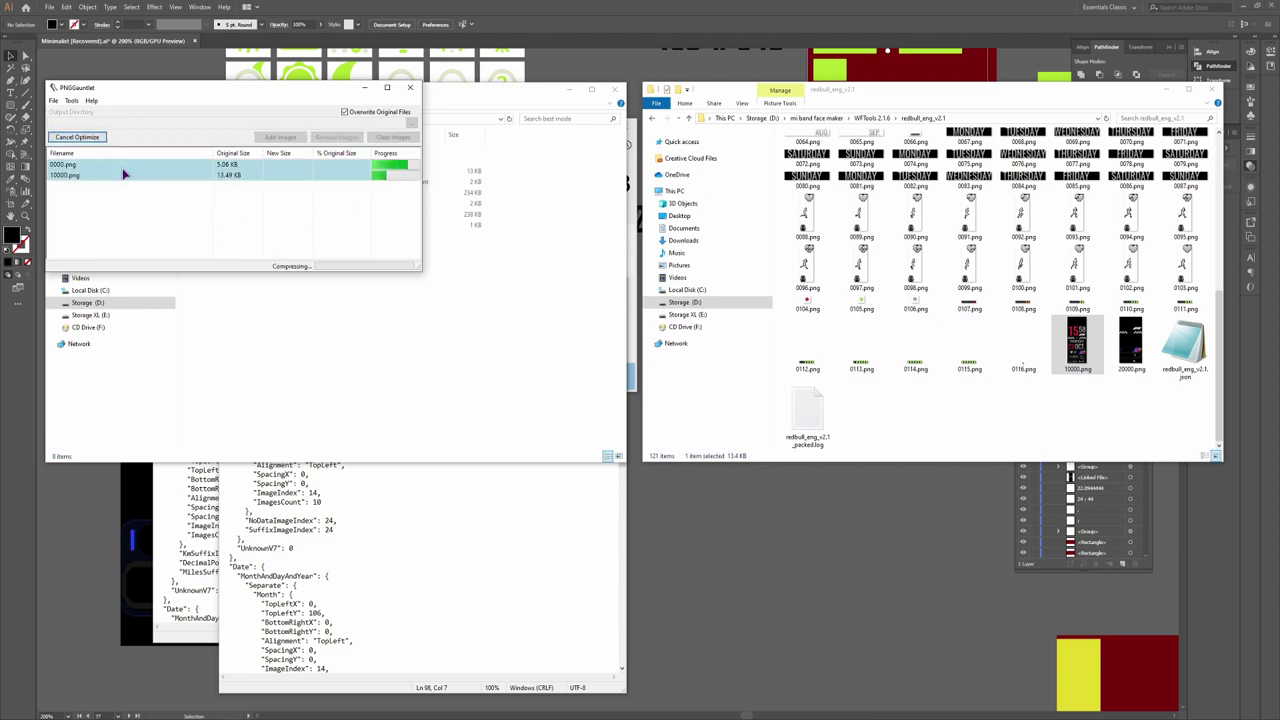
# Close PNGGauntlet, pack redbull_eng_v2.1.json with WatchFace.exe and select the packed .bin file
pyautogui.click(409, 87)
pyautogui.moveTo(1184, 345); pyautogui.dragTo(223, 195)
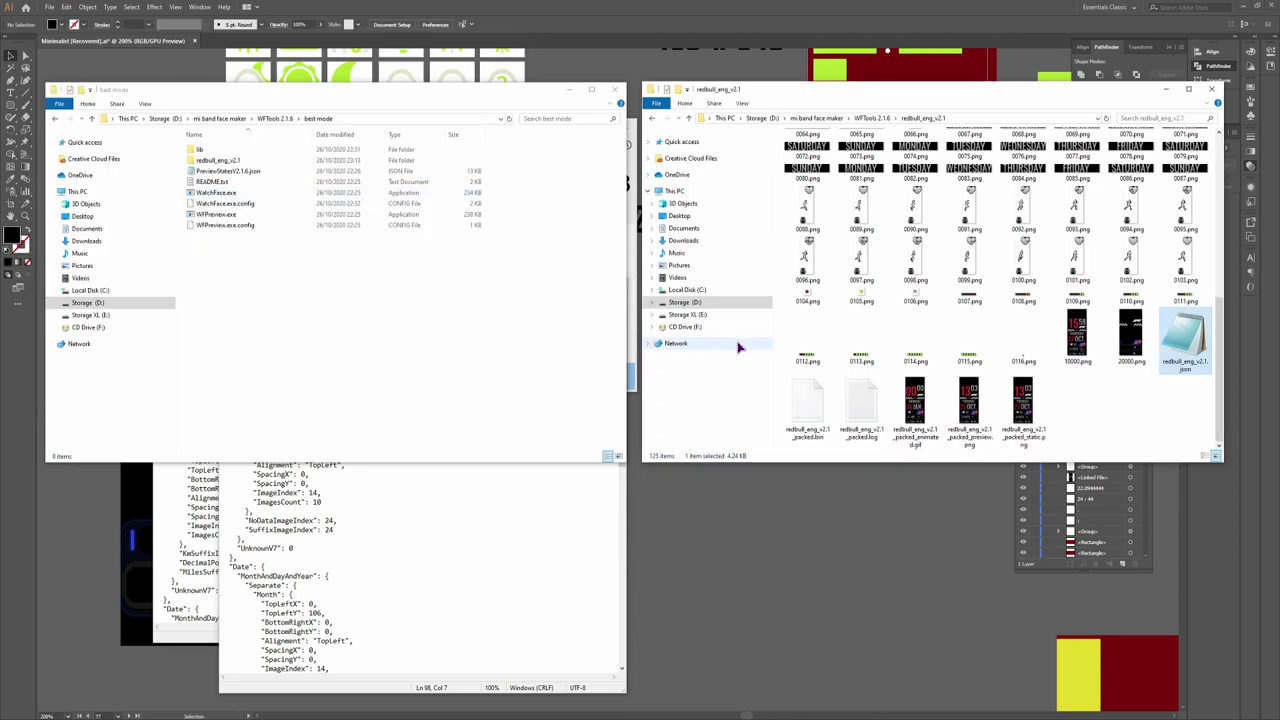
pyautogui.click(822, 400)
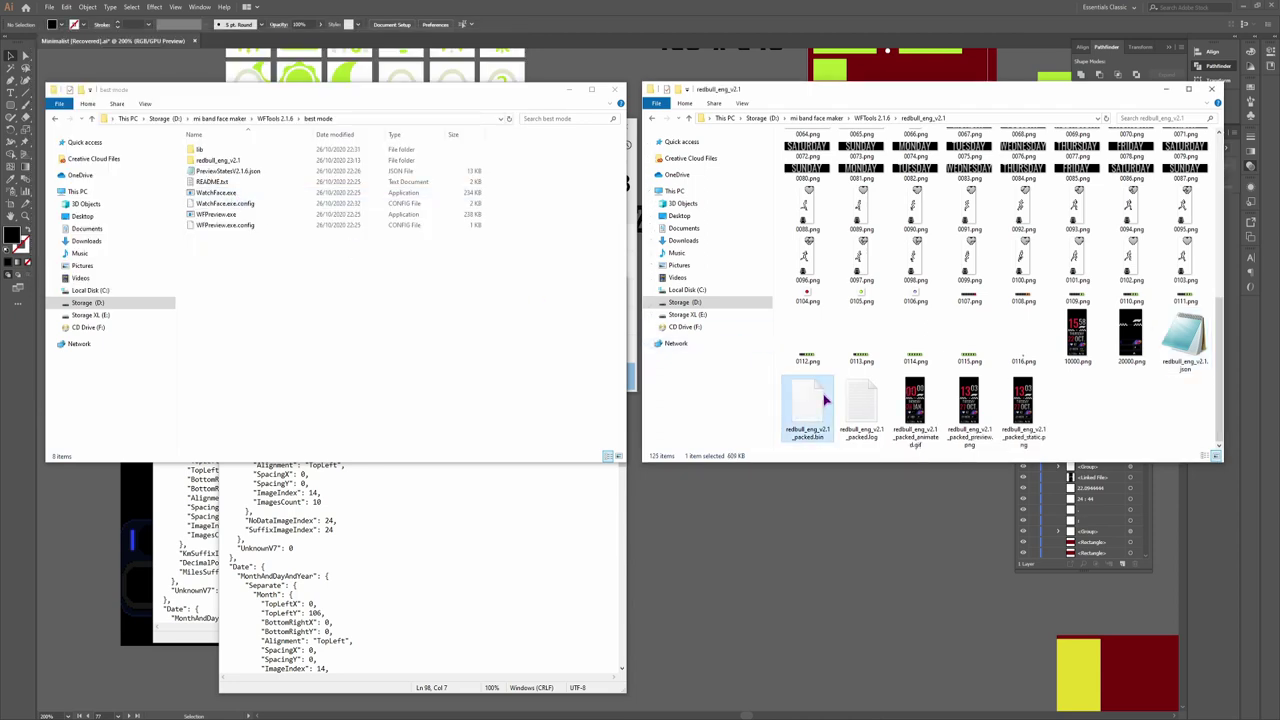
# View the packed animated GIF, compare it with 10000.png and close the image viewer
pyautogui.doubleClick(915, 401)
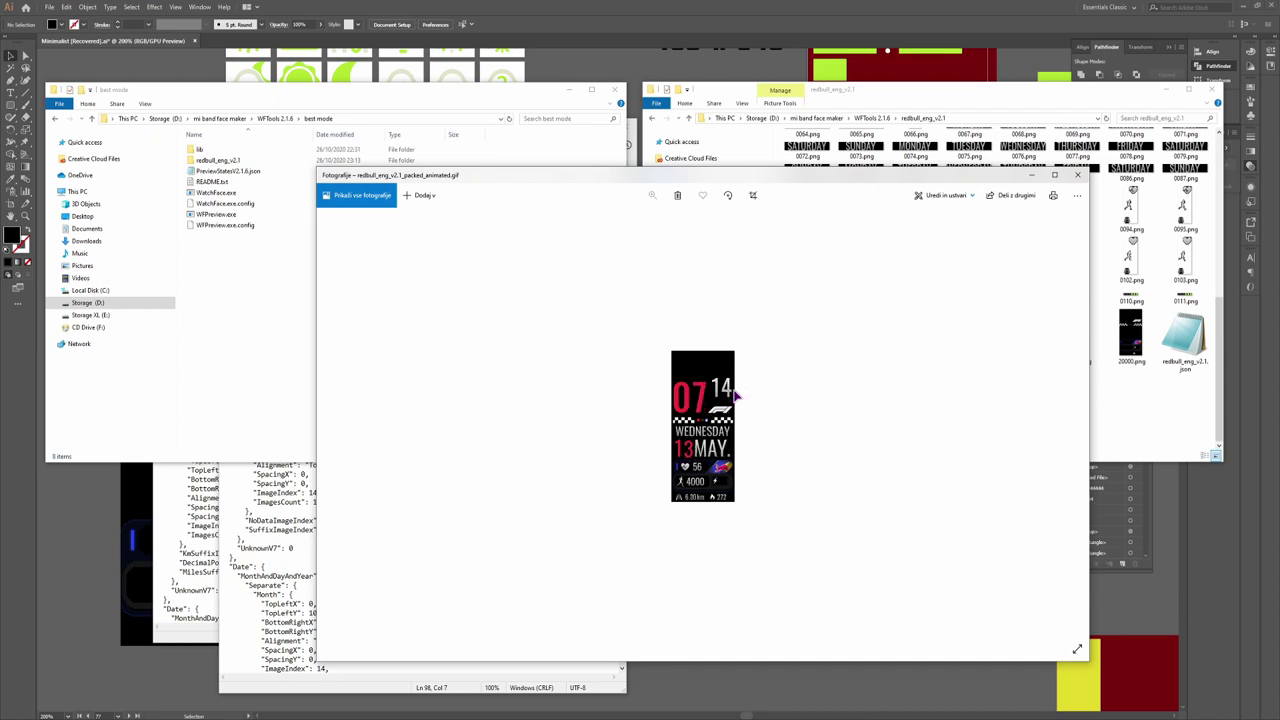
pyautogui.click(1192, 395)
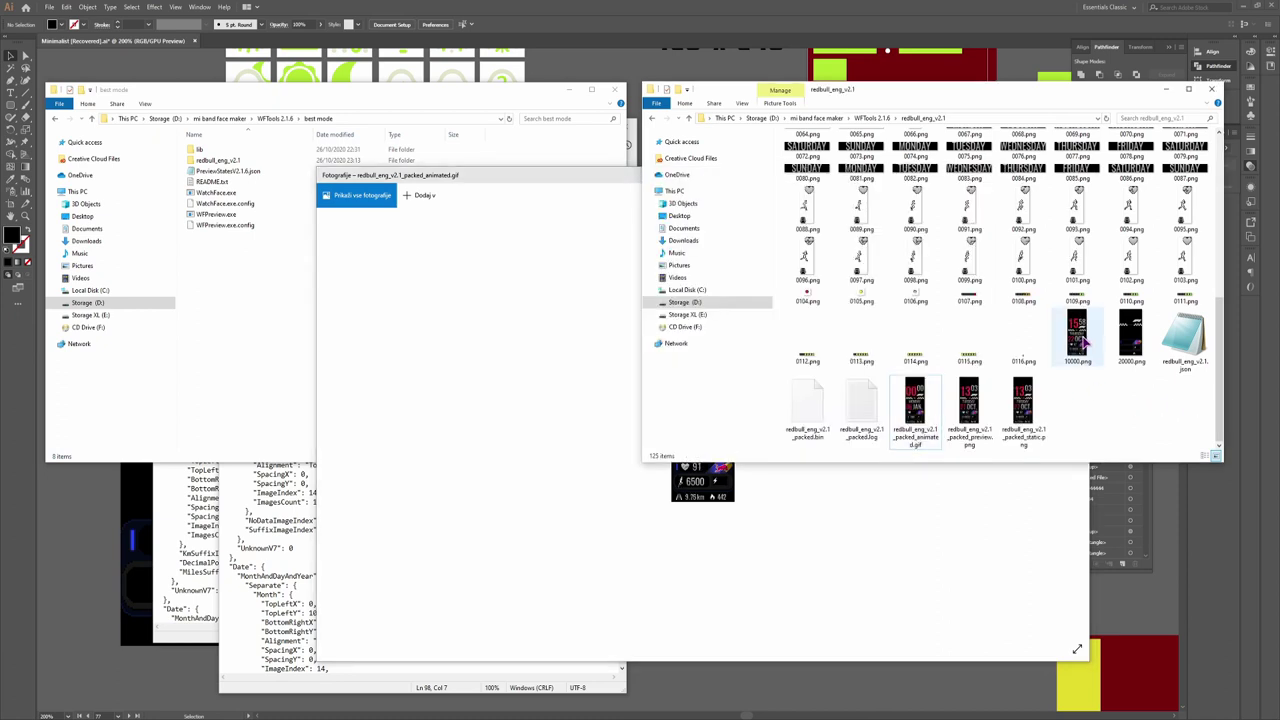
pyautogui.doubleClick(1078, 338)
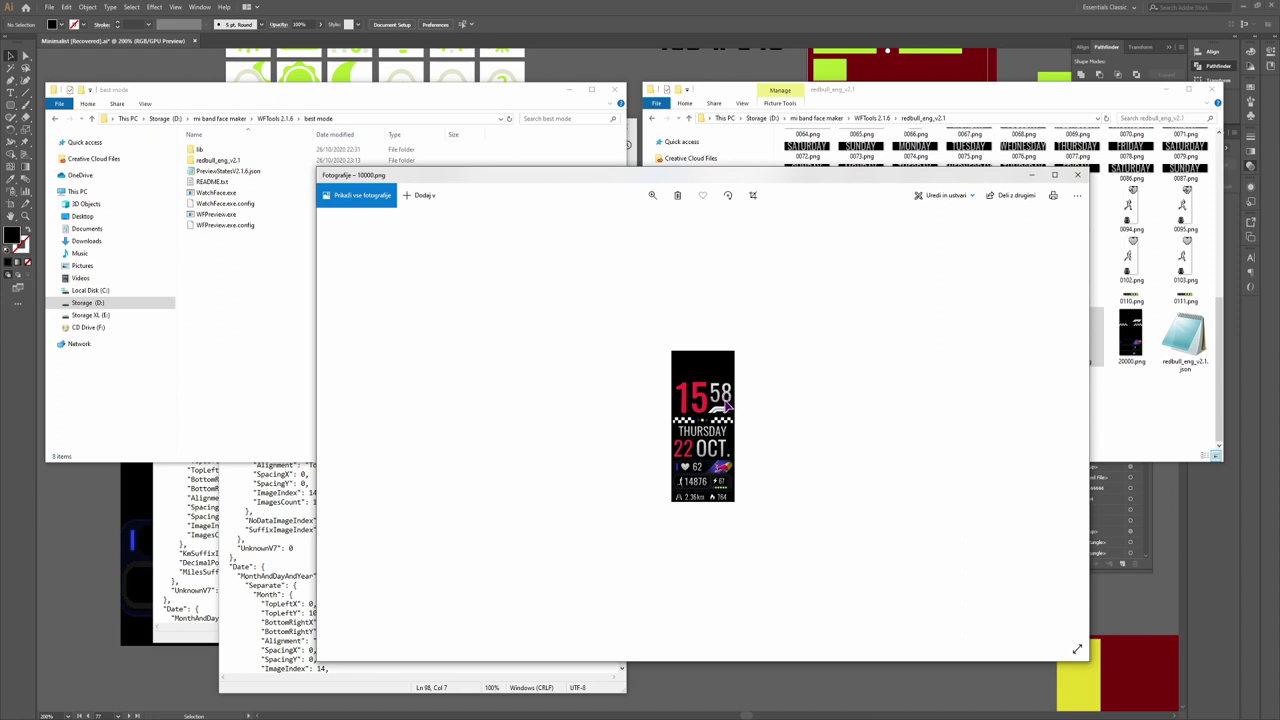
pyautogui.click(1077, 175)
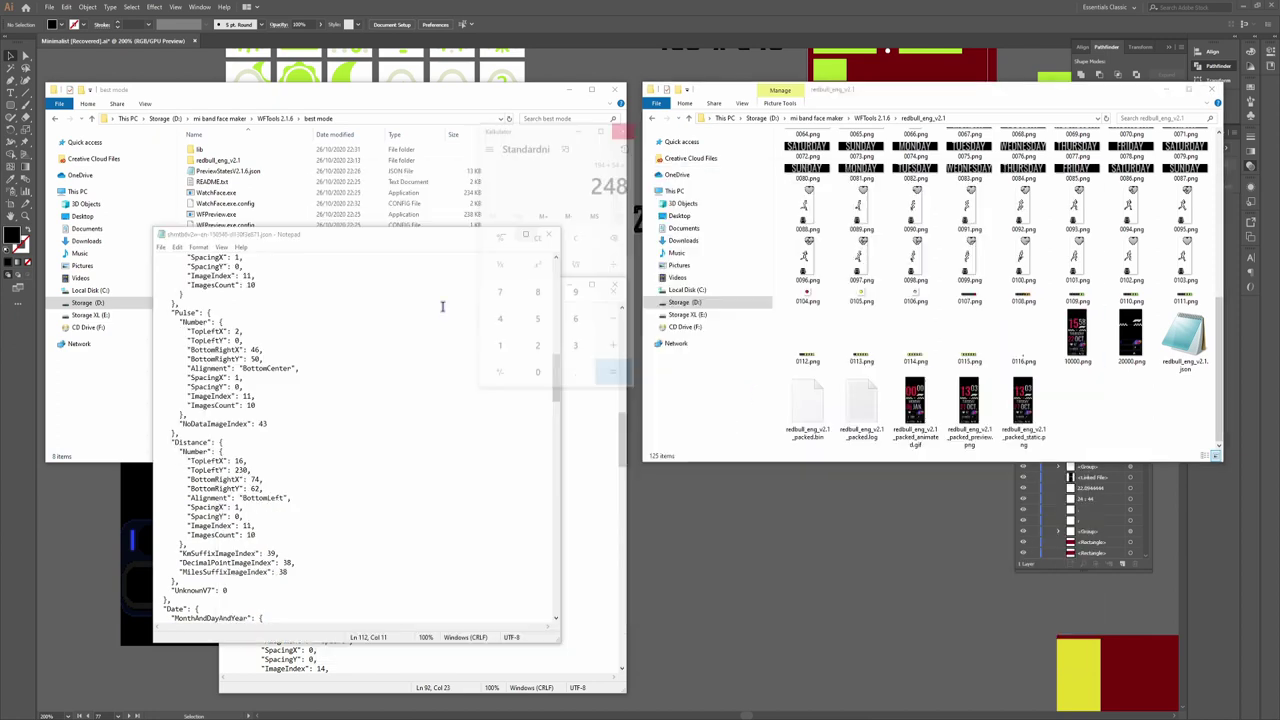
# Go back through the mi band face maker folders and open the original unpacked JSON beside redbull_eng_v2.1.json in Notepad
pyautogui.moveTo(135, 714)
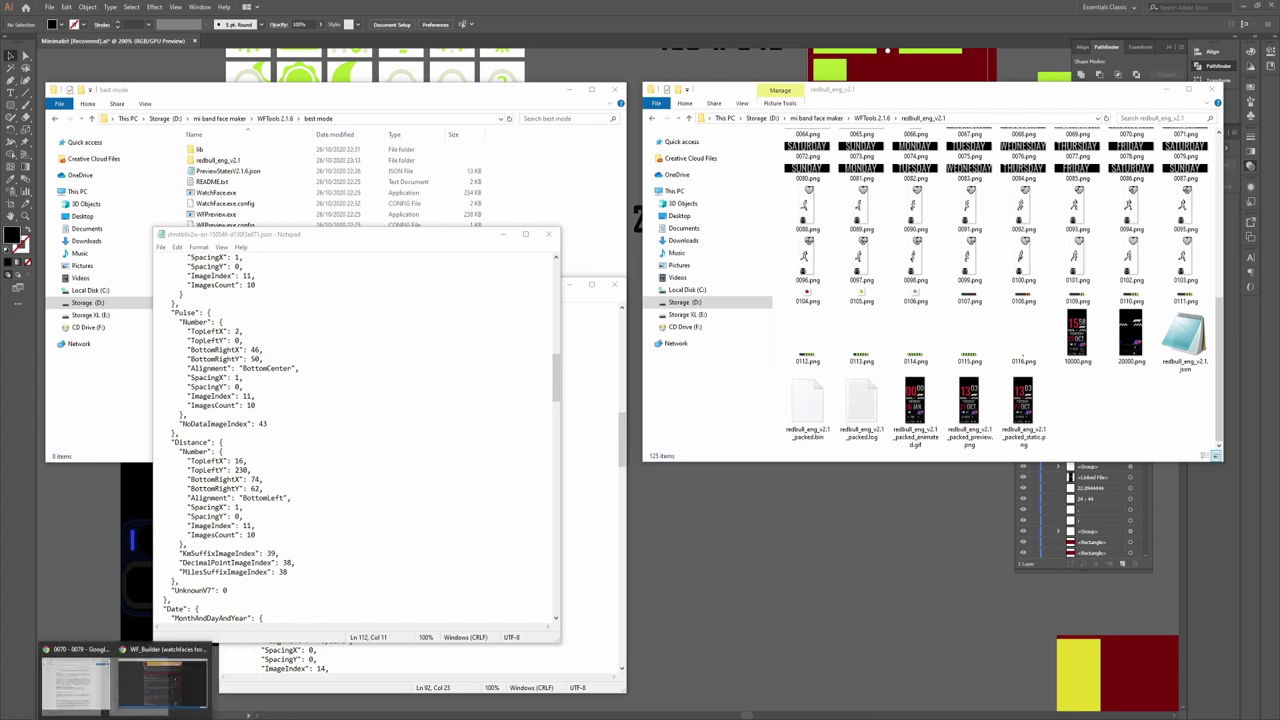
pyautogui.click(542, 190)
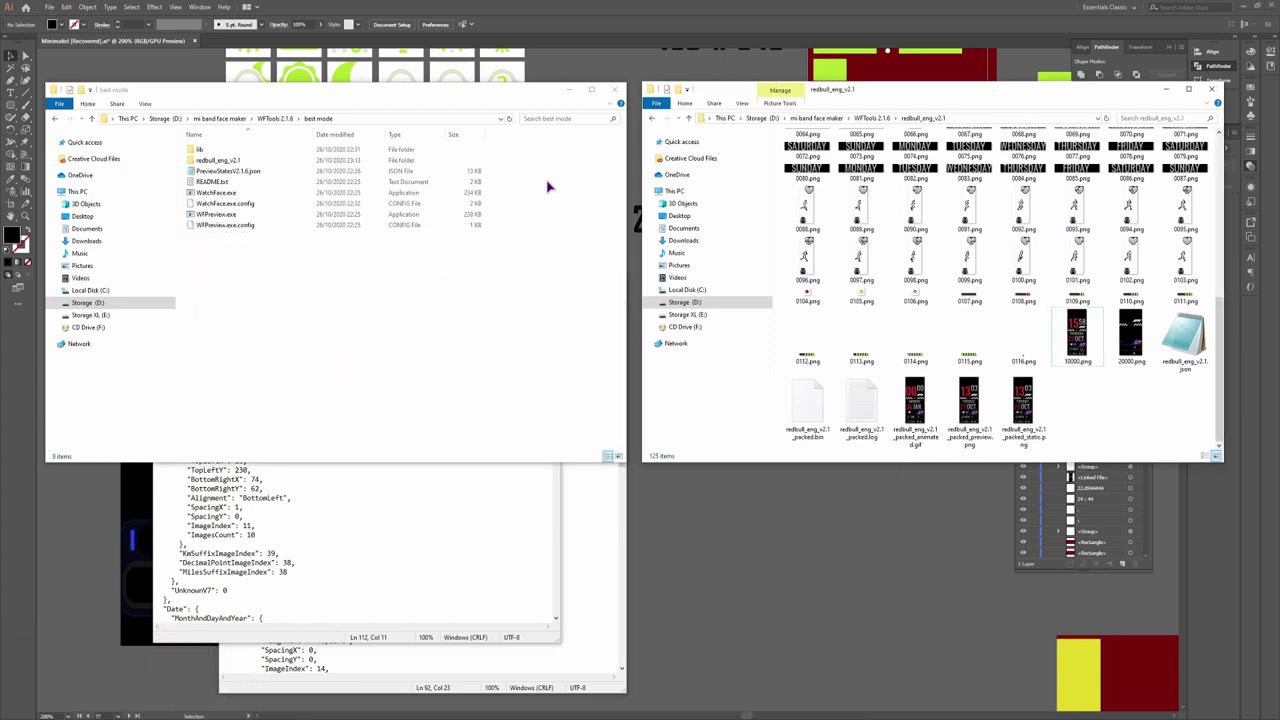
pyautogui.hotkey('alt', 'Left')
pyautogui.hotkey('alt', 'Left')
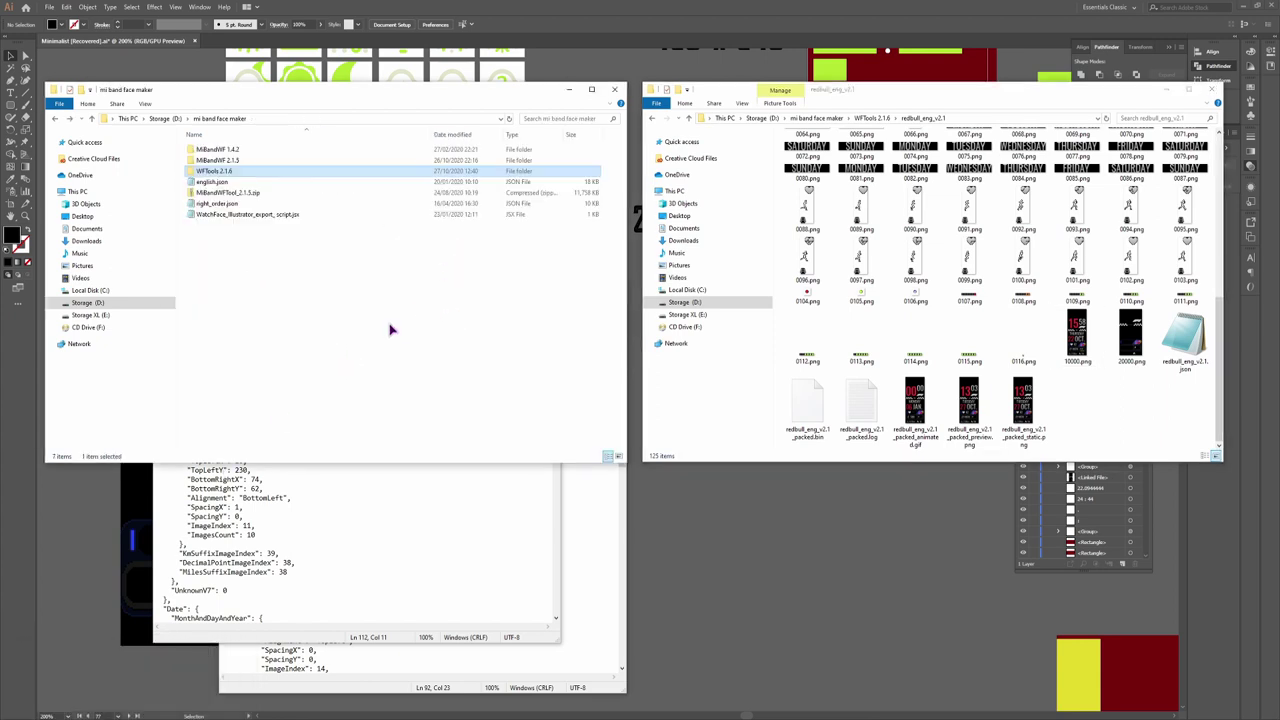
pyautogui.doubleClick(234, 160)
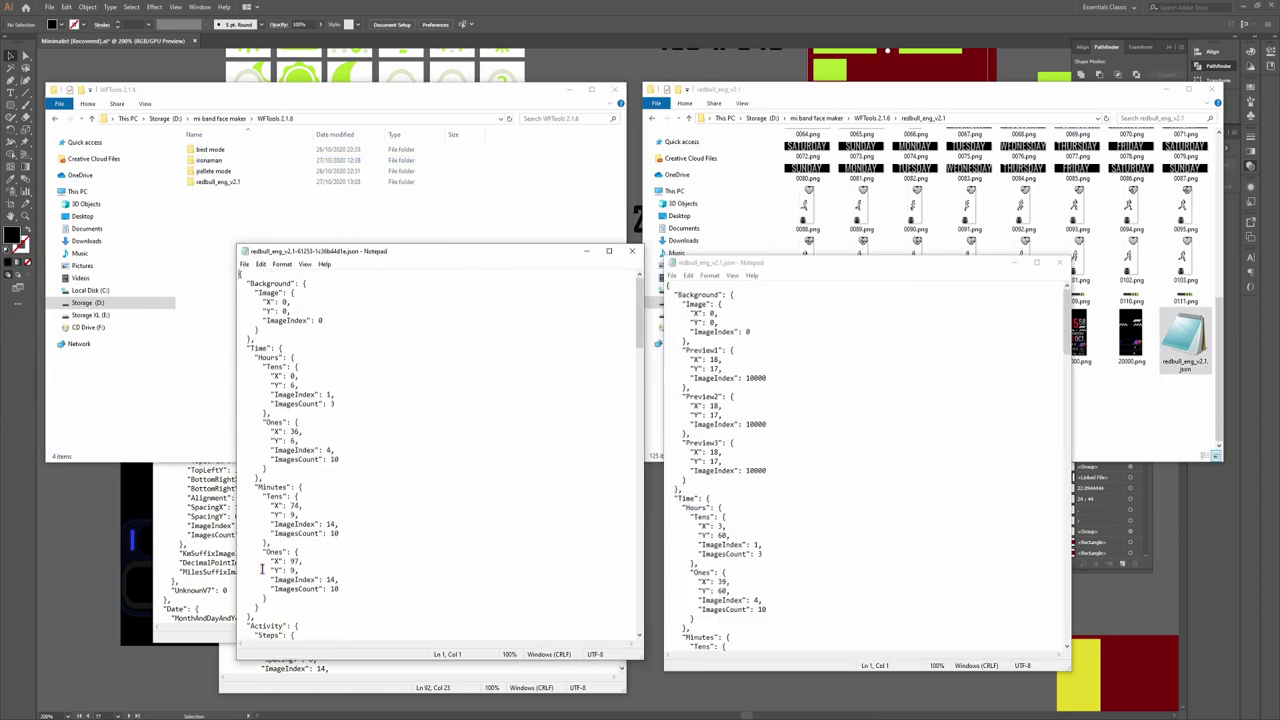
# Set the Y of both Minutes digits to 63 in redbull_eng_v2.1.json, check the animated preview and close it
pyautogui.scroll(-6, 825, 407)
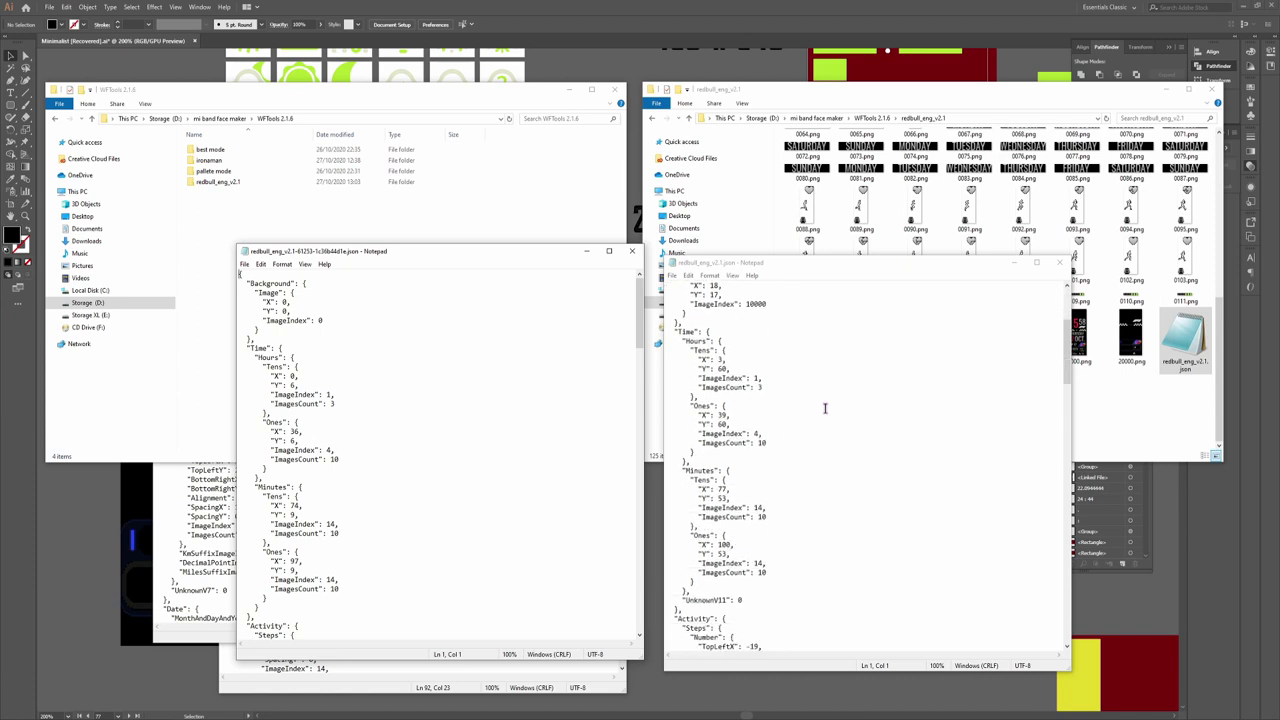
pyautogui.scroll(1, 825, 407)
pyautogui.click(719, 525)
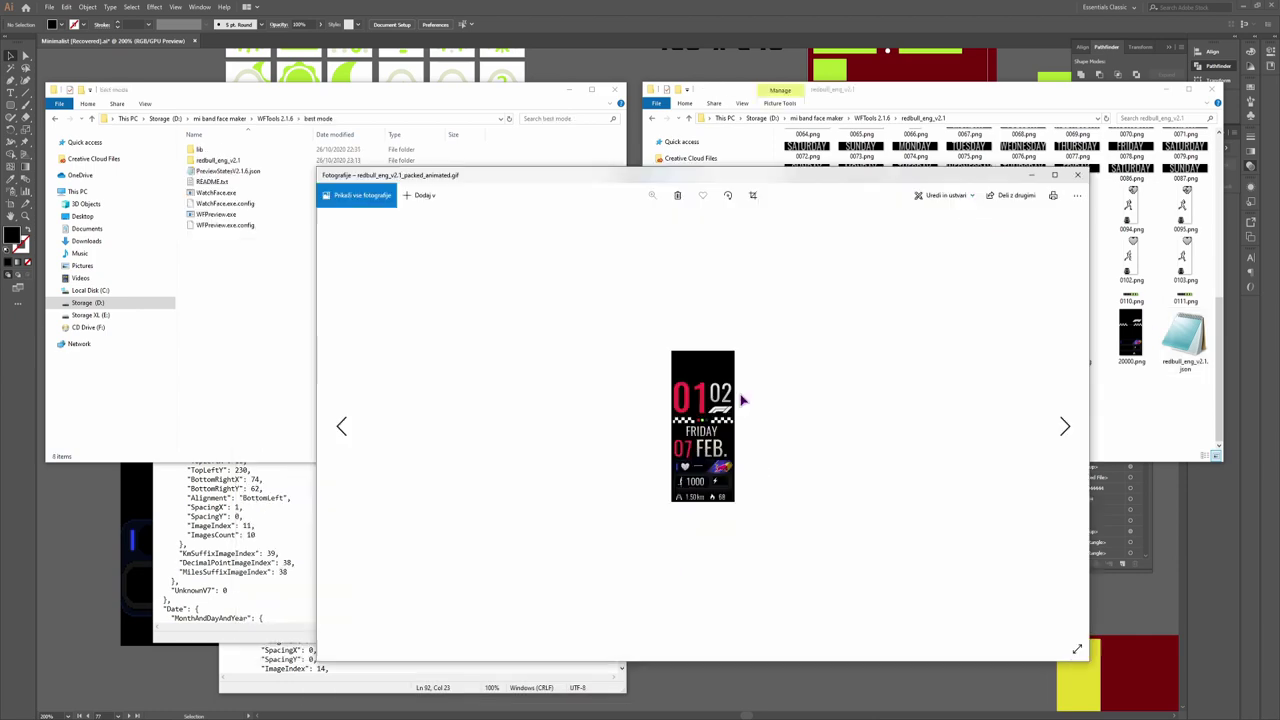
pyautogui.click(1077, 175)
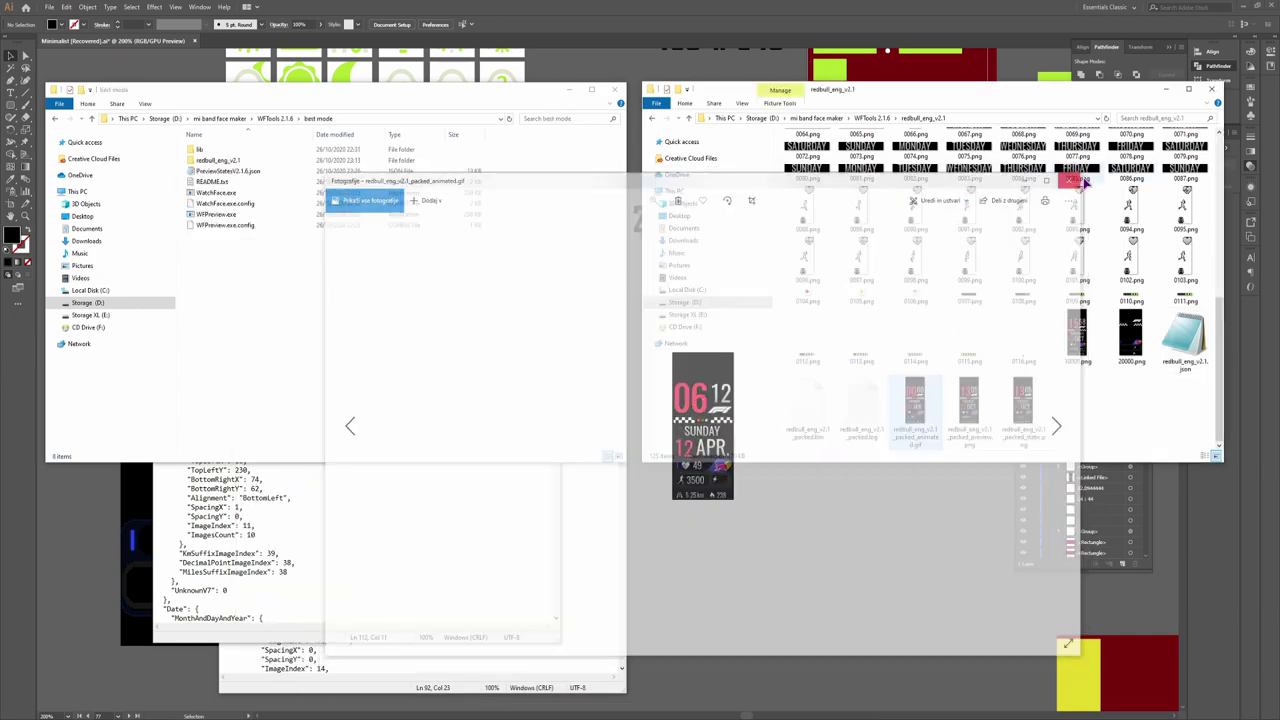
# Open redbull_eng_v2.1.json in Notepad and inspect the Battery block of the other watch face's JSON for comparison
pyautogui.doubleClick(1177, 345)
pyautogui.click(437, 514)
pyautogui.scroll(-2, 437, 514)
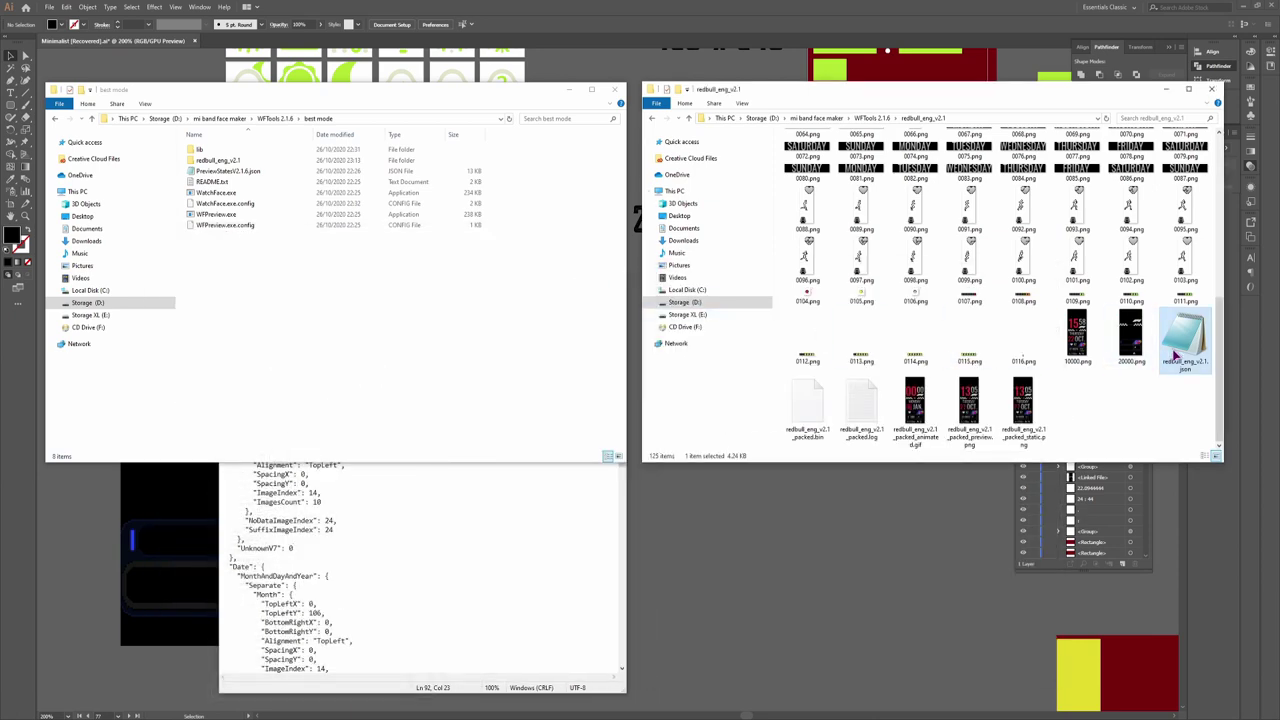
# Open redbull_eng_v2.1.json and the JSON from the blue_pipgirl_eng folder in Notepad++
pyautogui.rightClick(1172, 350)
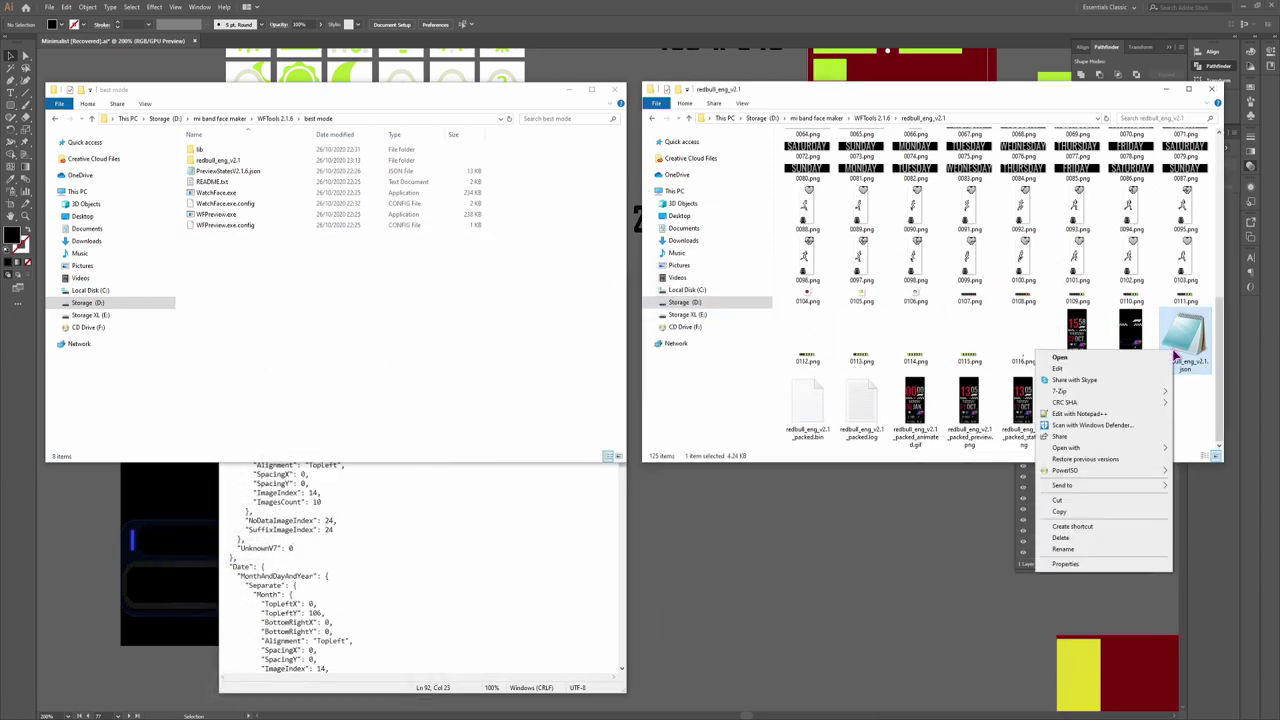
pyautogui.click(1090, 414)
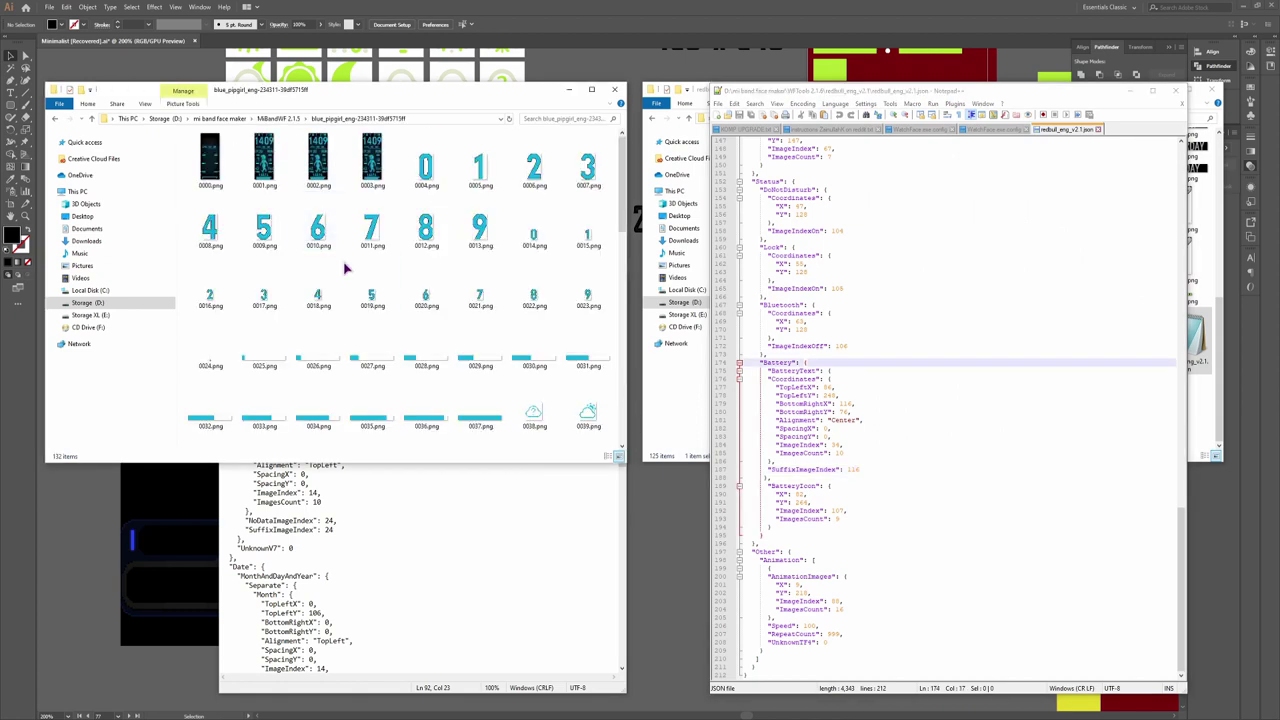
pyautogui.scroll(-10, 355, 297)
pyautogui.click(574, 336)
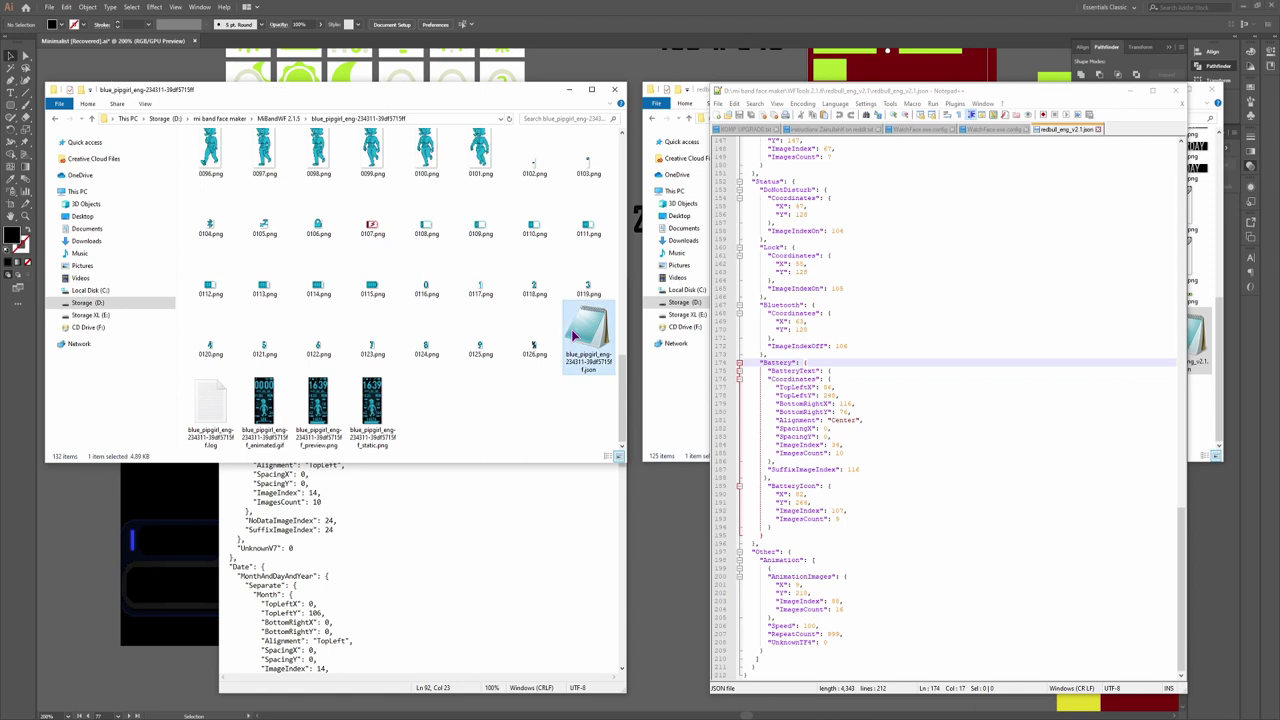
pyautogui.rightClick(574, 337)
pyautogui.click(514, 380)
# Check how the braces of the Status and Battery blocks are nested in the blue_pipgirl_eng JSON
pyautogui.click(799, 180)
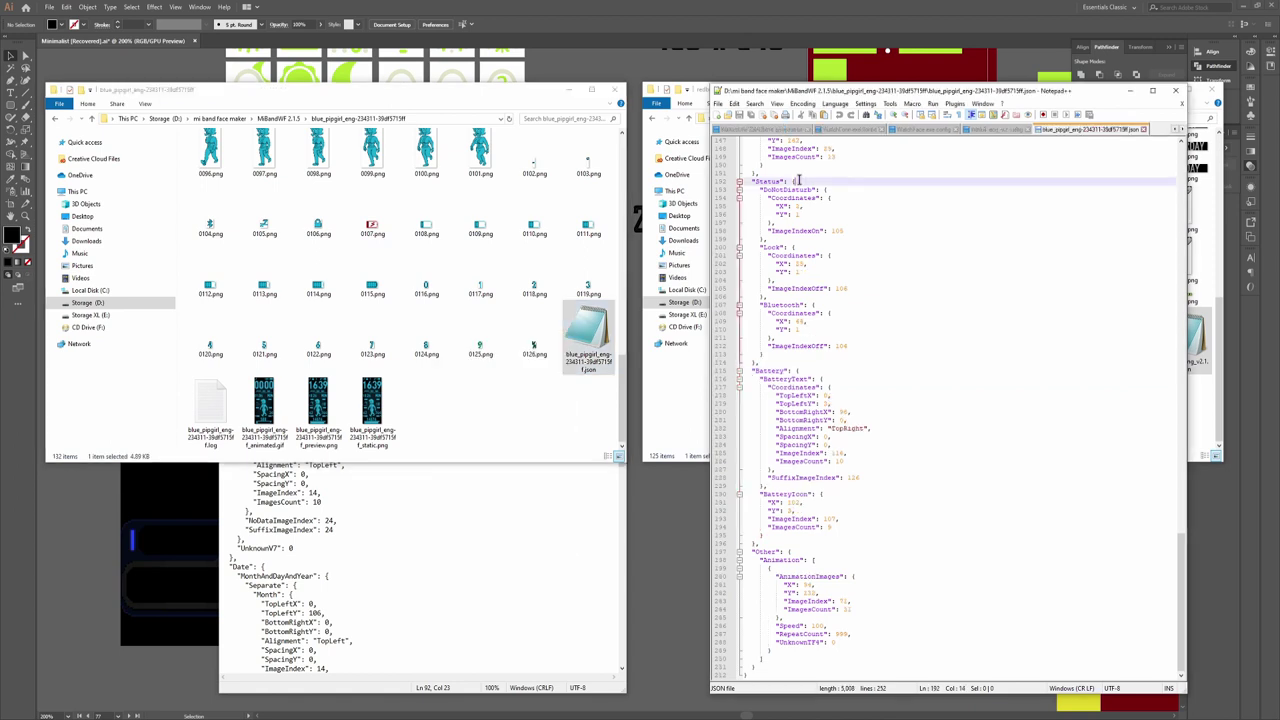
pyautogui.click(810, 370)
pyautogui.click(811, 183)
# In redbull_eng_v2.1.json, remove the comma after the Bluetooth block, close Status with a brace and comma on a new line before Battery, and save
pyautogui.click(997, 131)
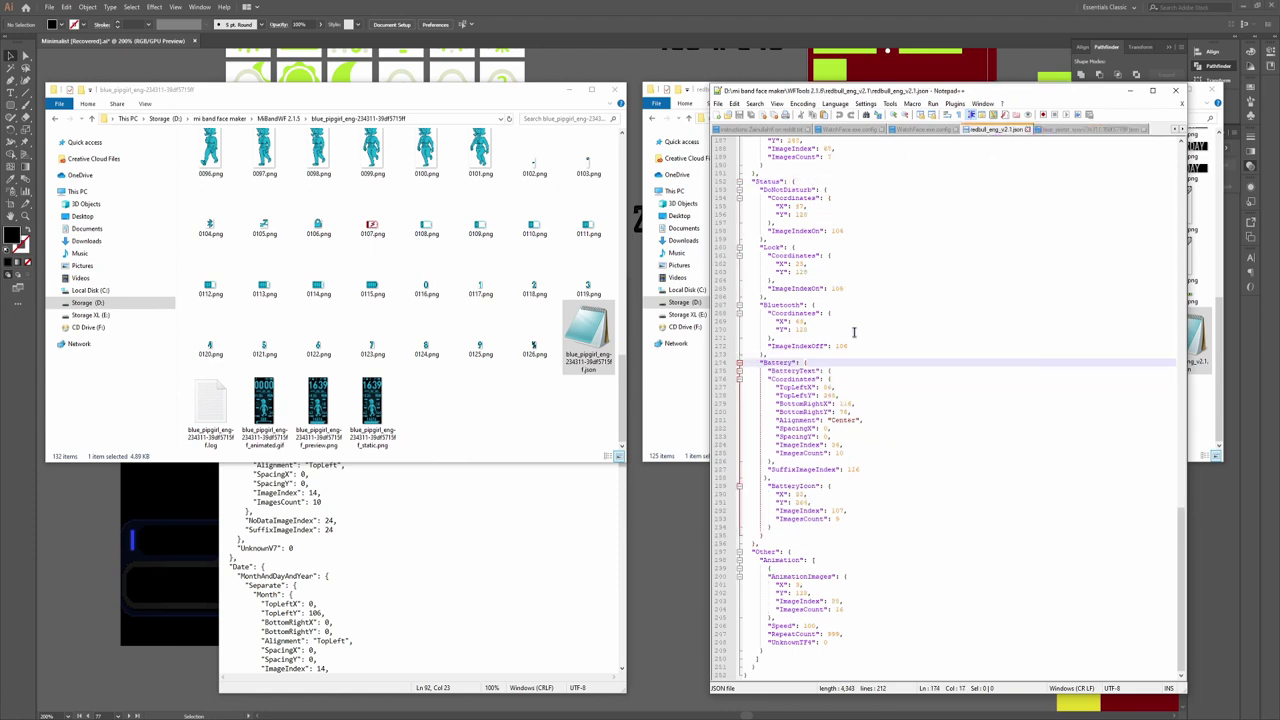
pyautogui.click(803, 183)
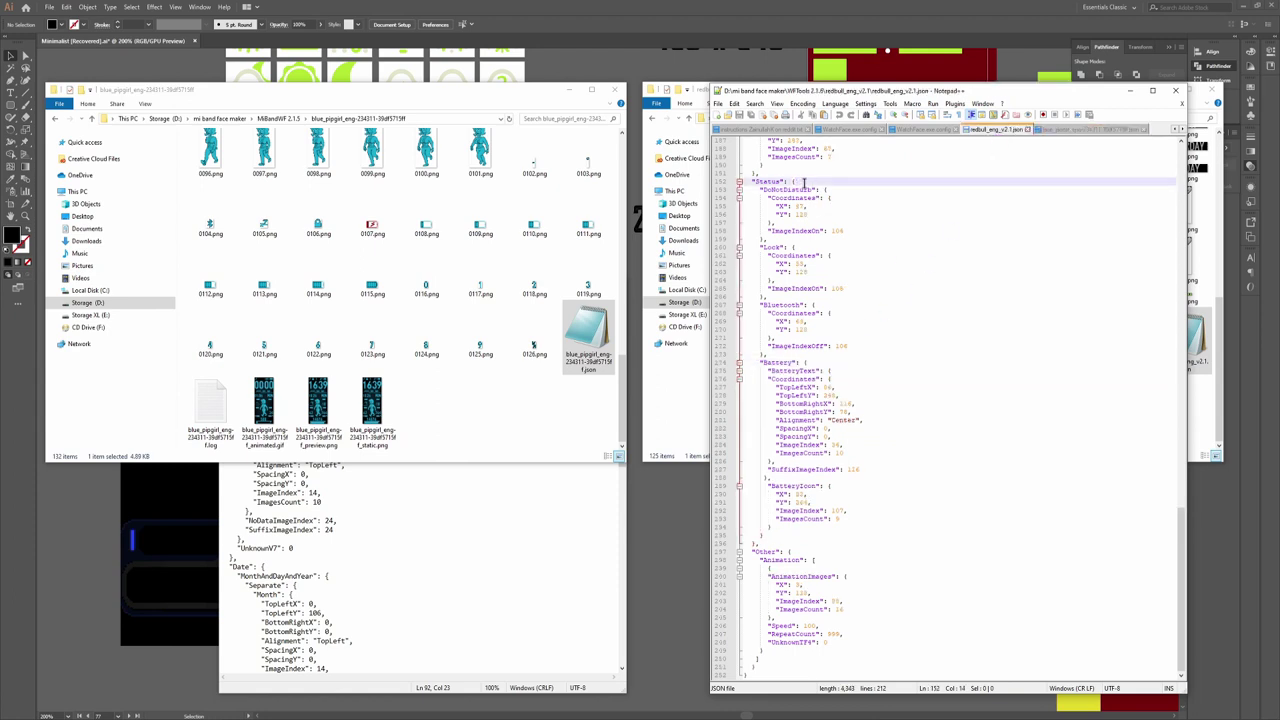
pyautogui.click(774, 353)
pyautogui.press('BackSpace')
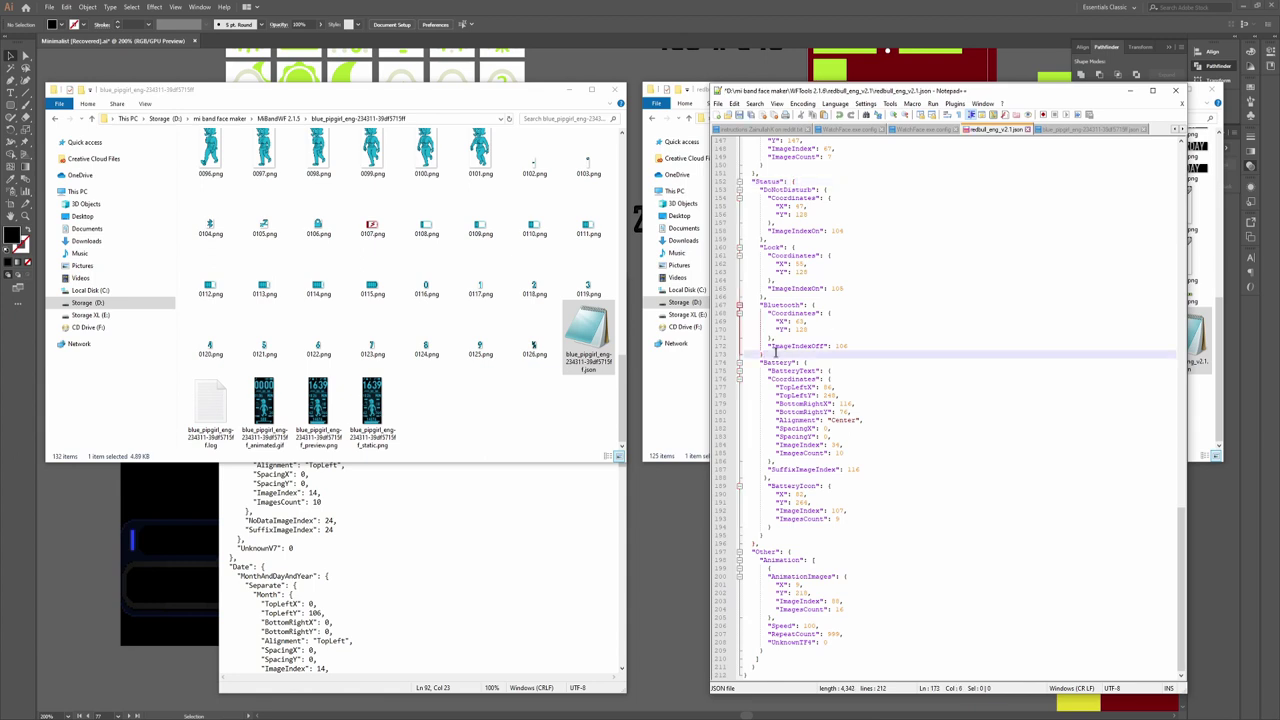
pyautogui.press('Return')
pyautogui.write('},')
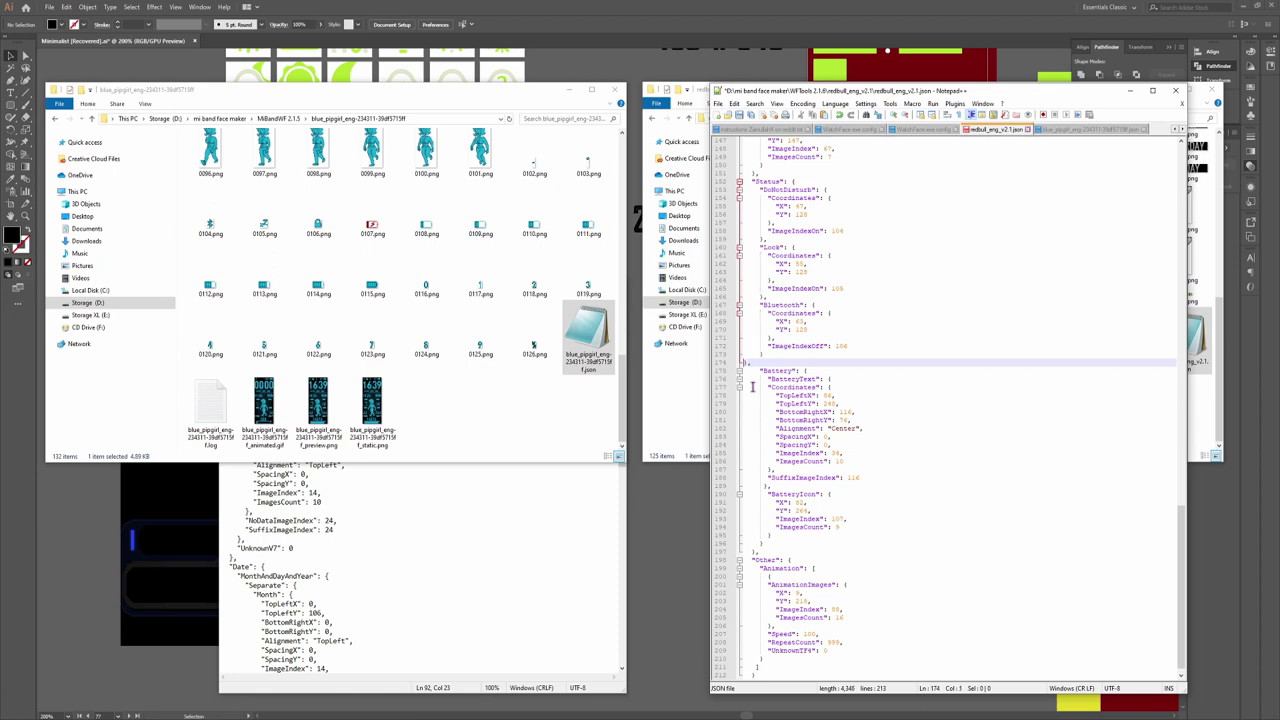
pyautogui.scroll(-1, 752, 541)
pyautogui.click(752, 541)
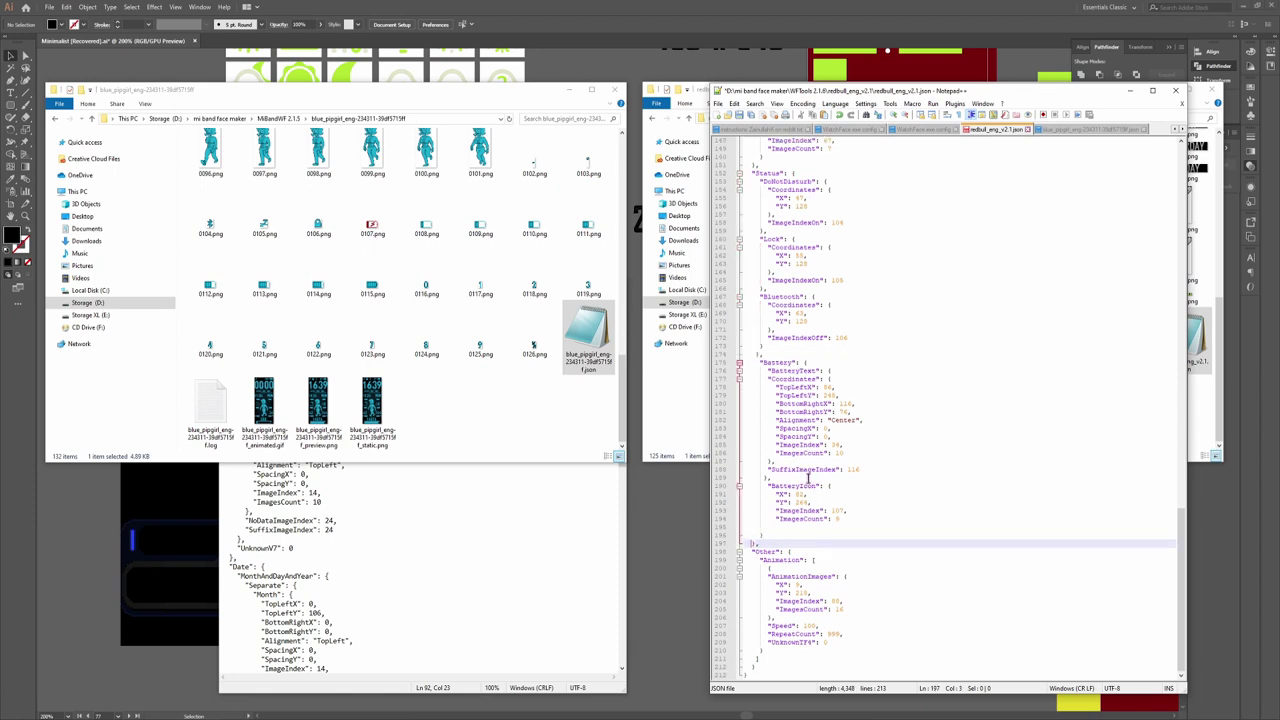
pyautogui.hotkey('ctrl', 's')
# Repack redbull_eng_v2.1.json with WatchFace.exe and open the packed animated GIF
pyautogui.click(1130, 92)
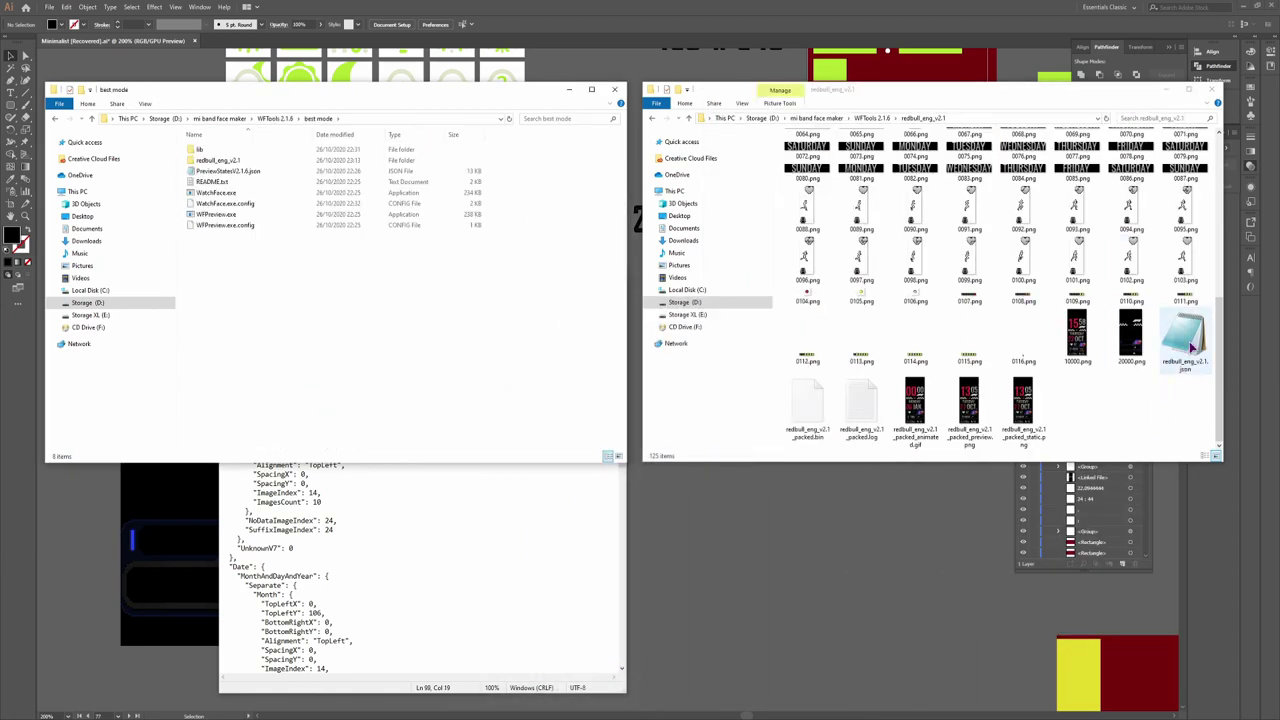
pyautogui.moveTo(1185, 336); pyautogui.dragTo(227, 197)
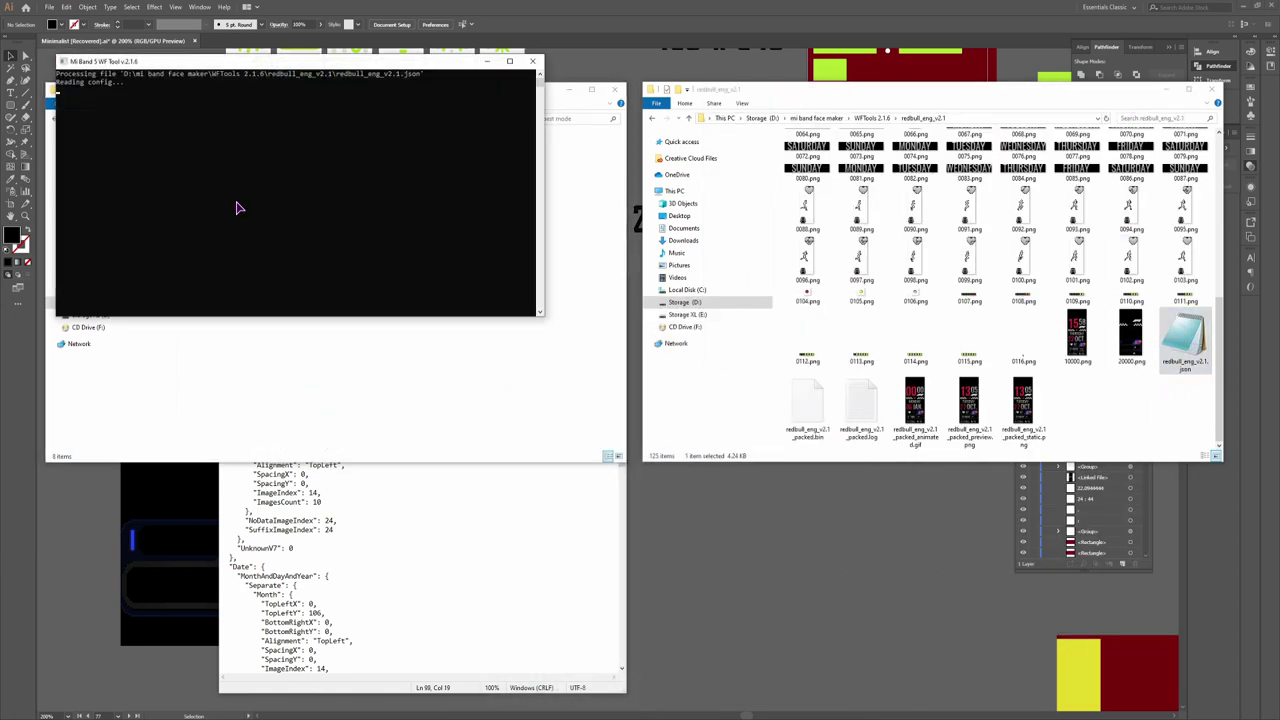
pyautogui.click(916, 405)
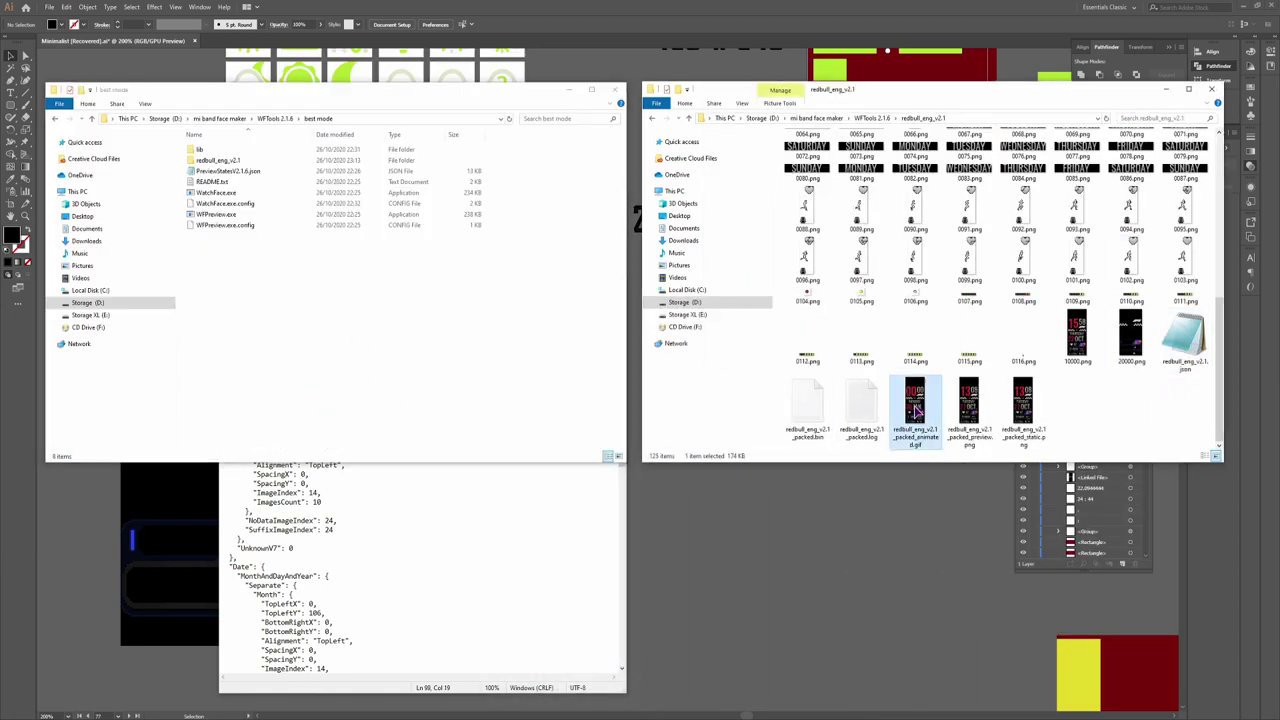
pyautogui.doubleClick(916, 405)
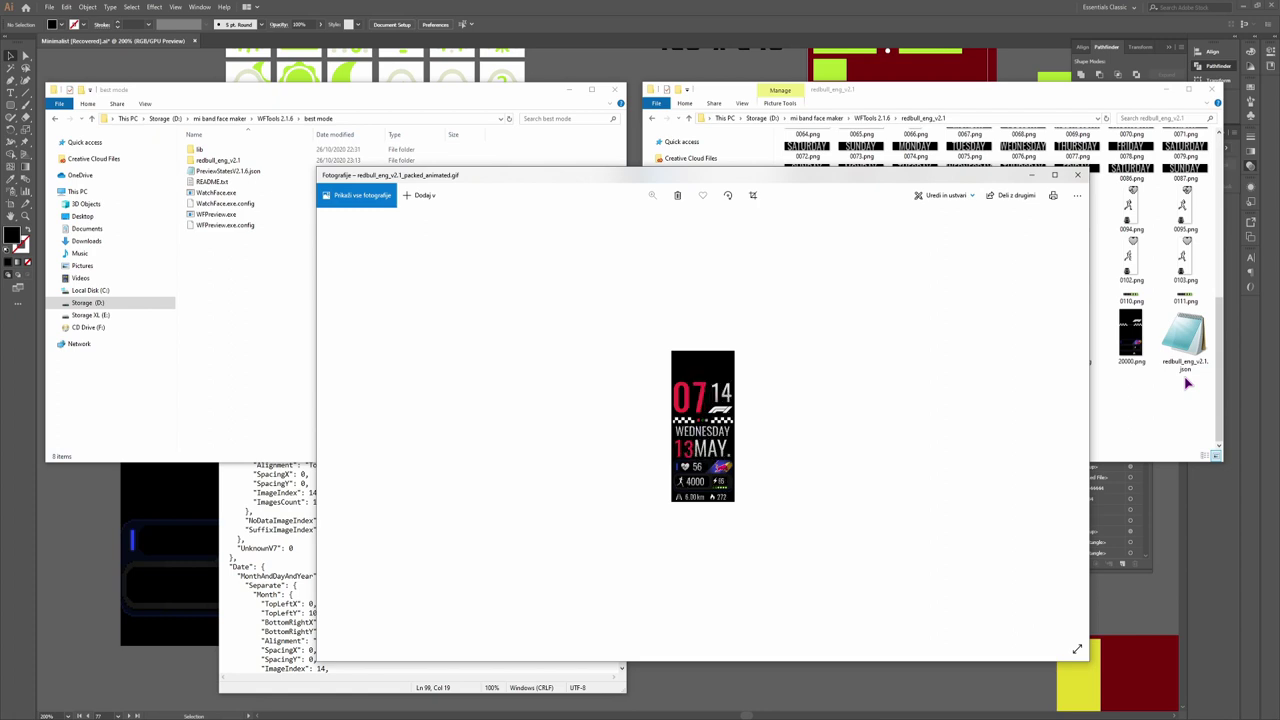
# Review the Status and Battery block braces in redbull_eng_v2.1.json again and return to the animated preview
pyautogui.click(250, 719)
pyautogui.click(814, 362)
pyautogui.click(831, 371)
pyautogui.click(834, 379)
pyautogui.click(763, 540)
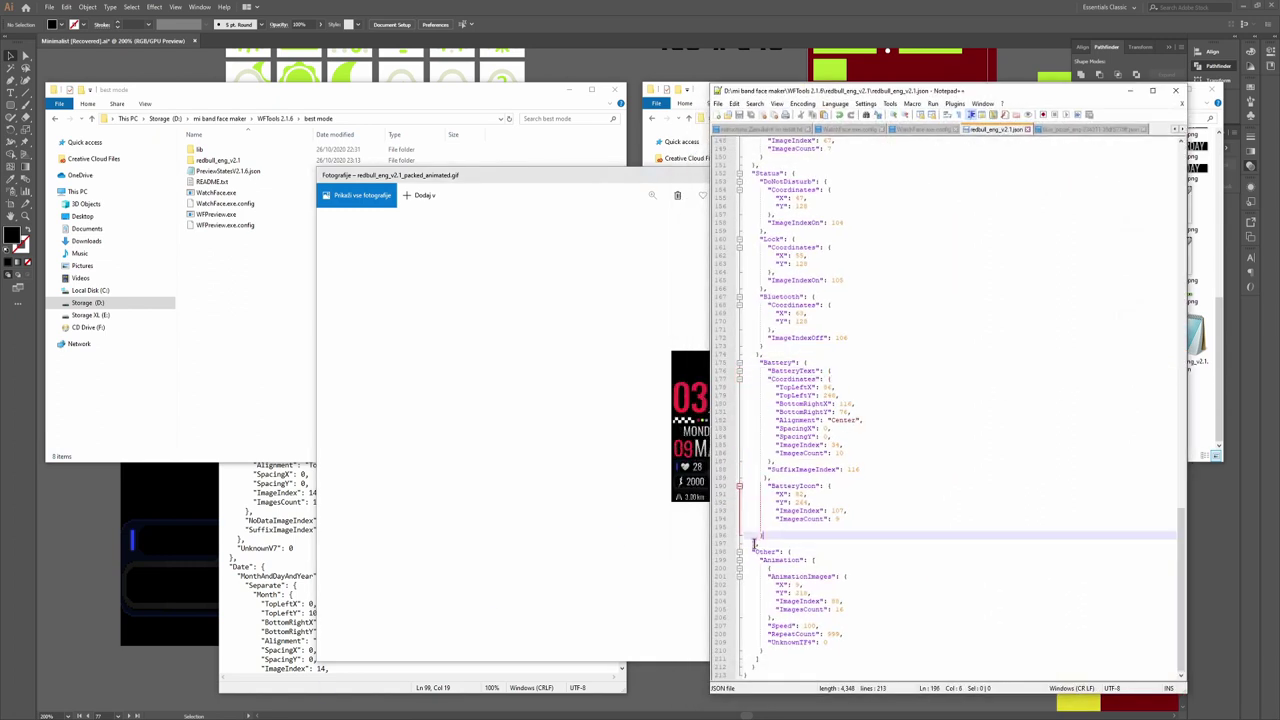
pyautogui.click(549, 513)
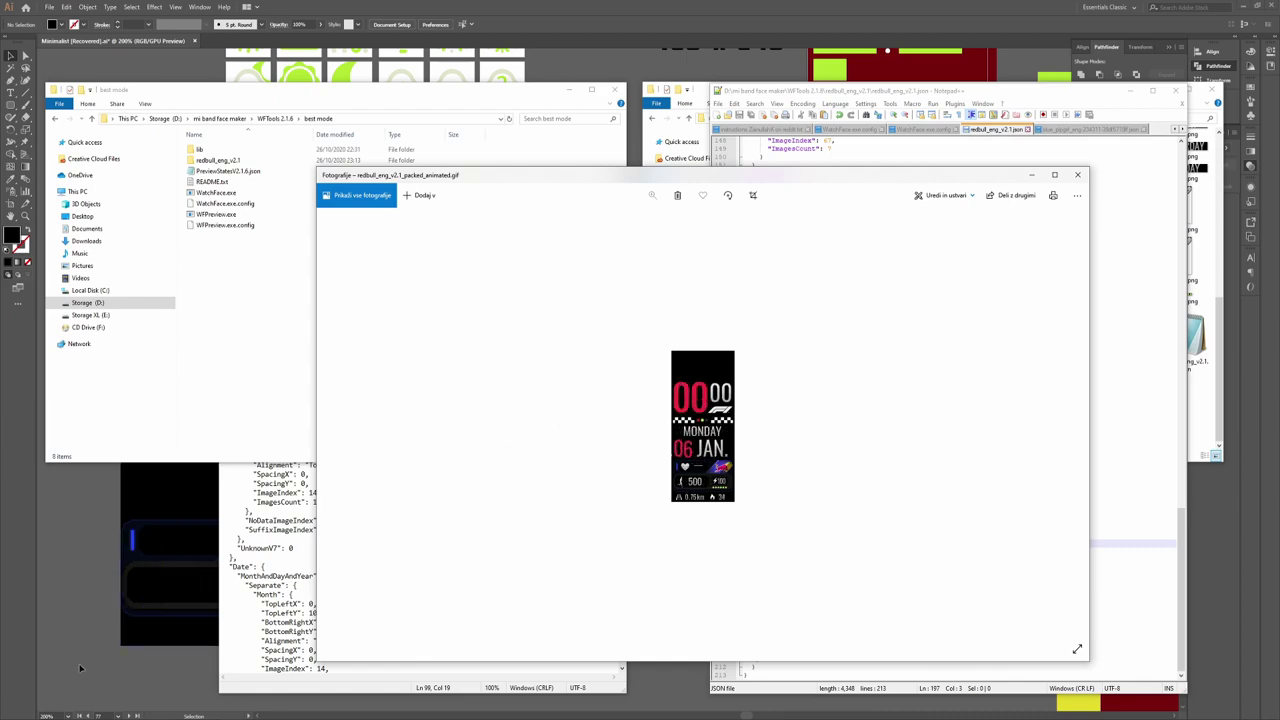
# Switch to Chrome and browse the Fresh Xiaomi Mi Band 4 watch faces on amazfitwatchfaces.com through to page 3
pyautogui.click(98, 719)
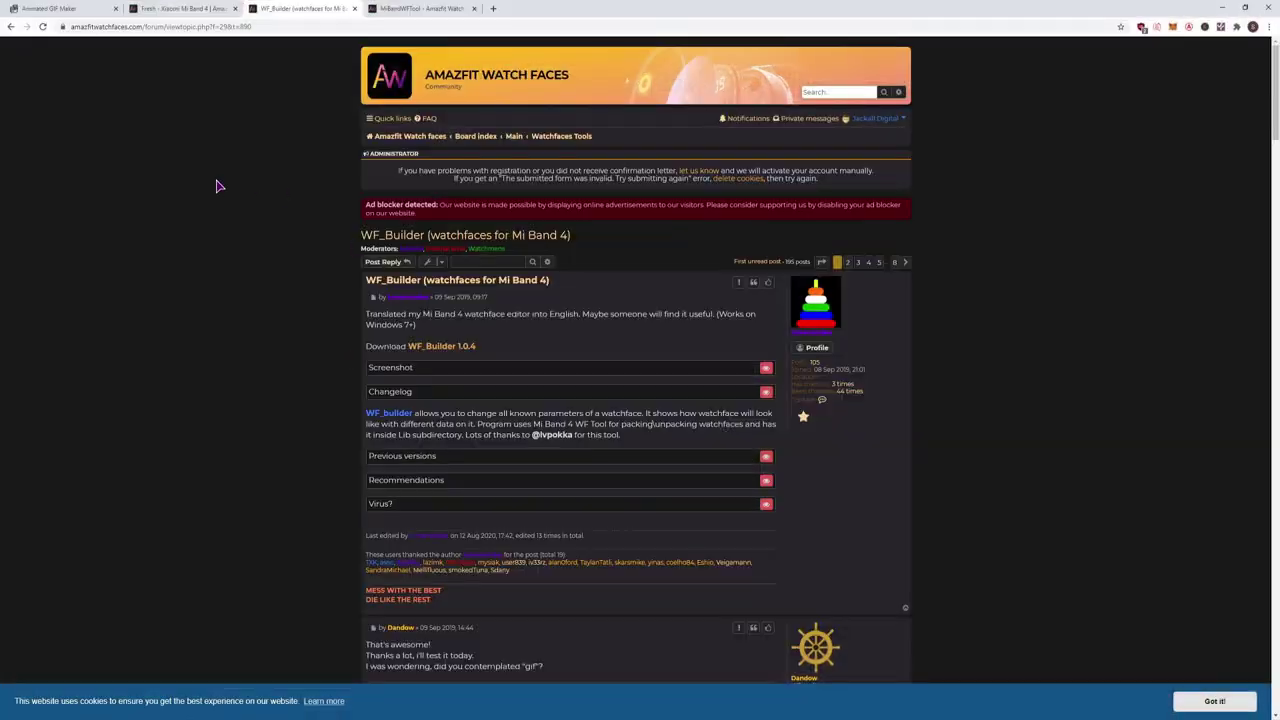
pyautogui.click(160, 9)
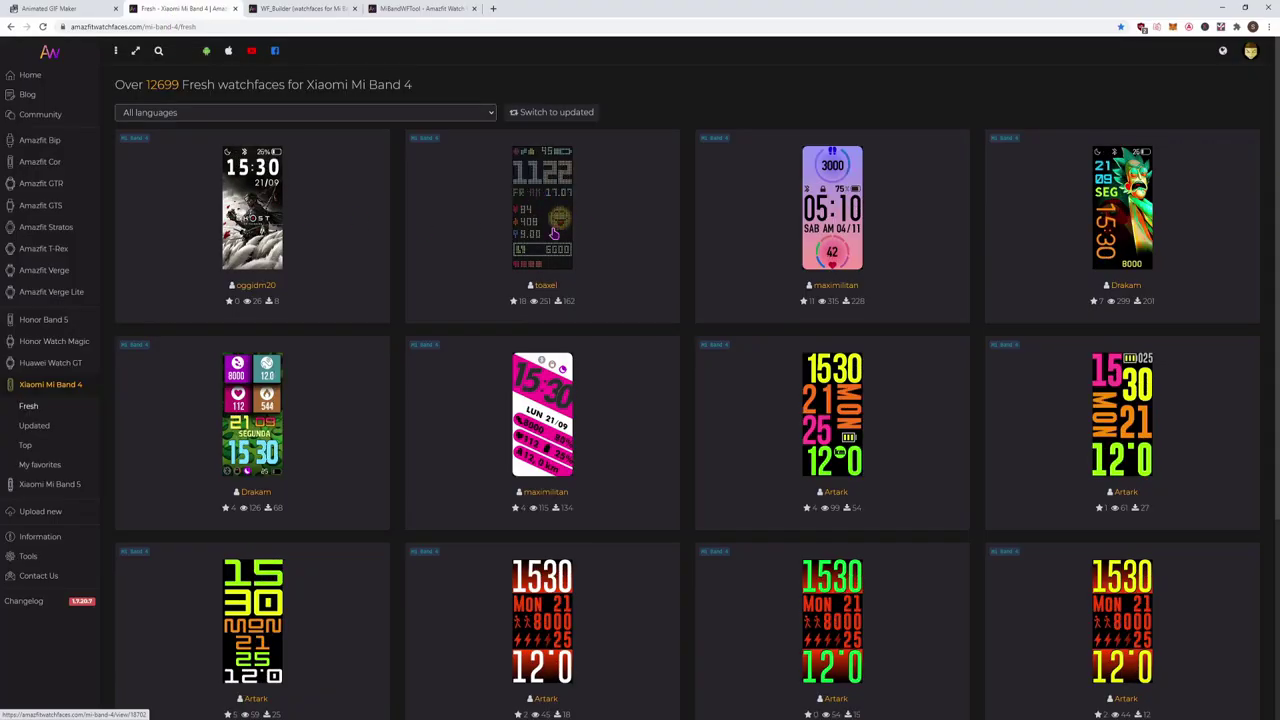
pyautogui.scroll(-2, 646, 264)
pyautogui.scroll(-2, 646, 264)
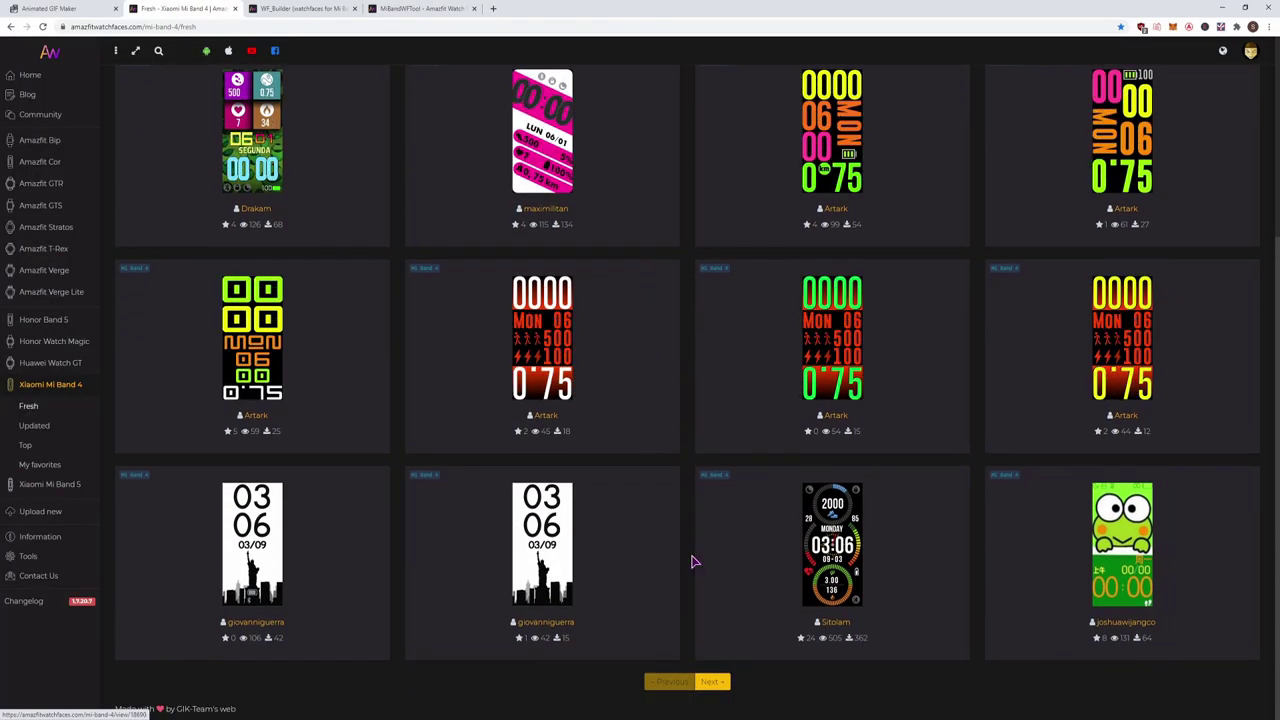
pyautogui.click(722, 685)
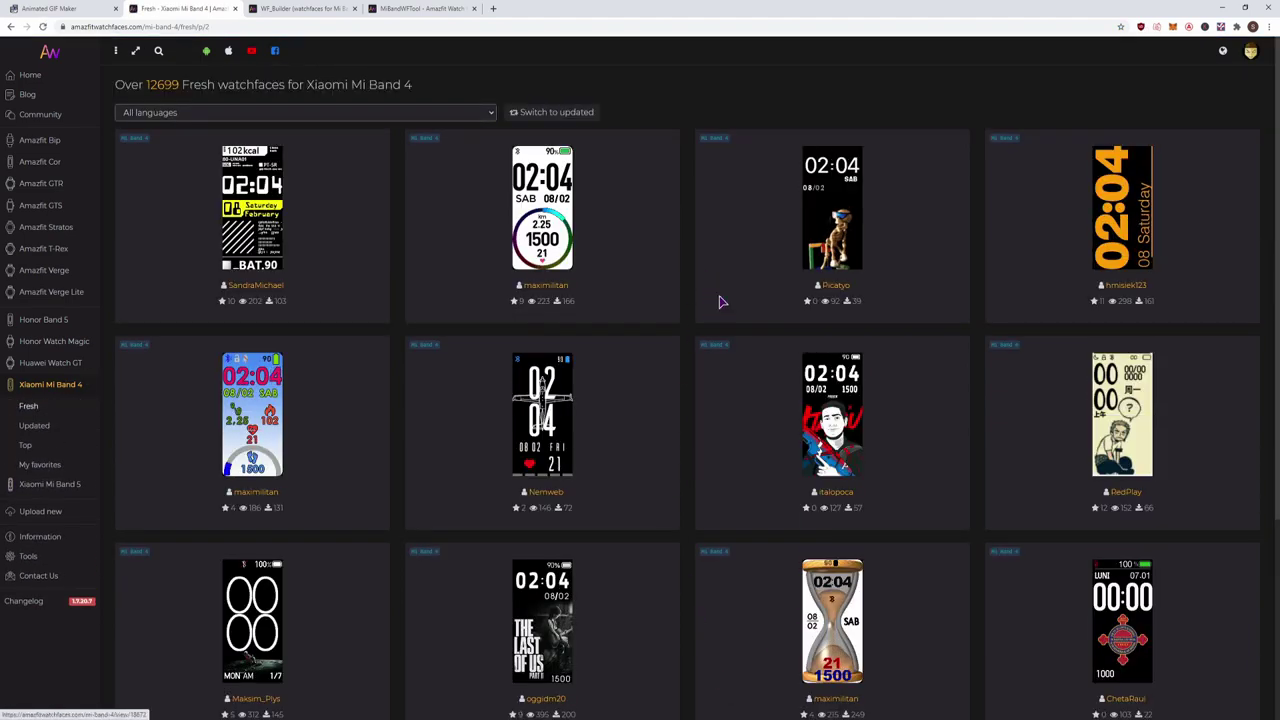
pyautogui.scroll(-2, 730, 340)
pyautogui.scroll(-2, 738, 379)
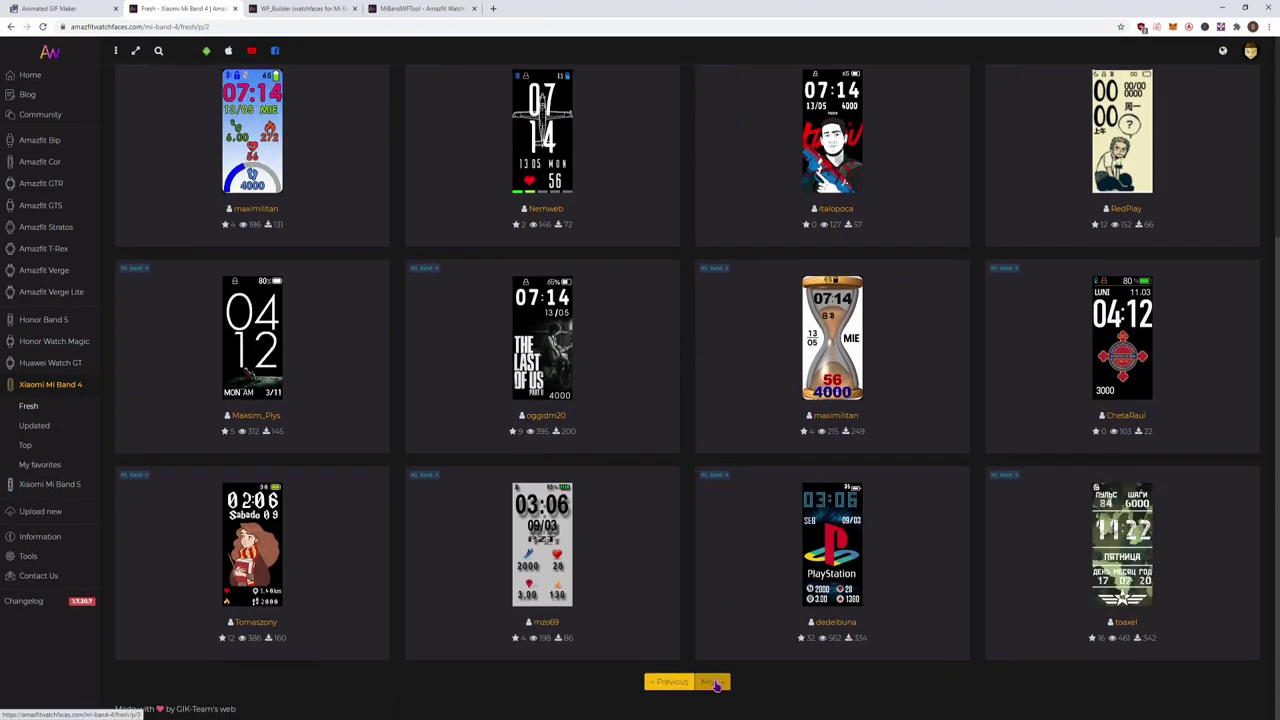
pyautogui.click(716, 684)
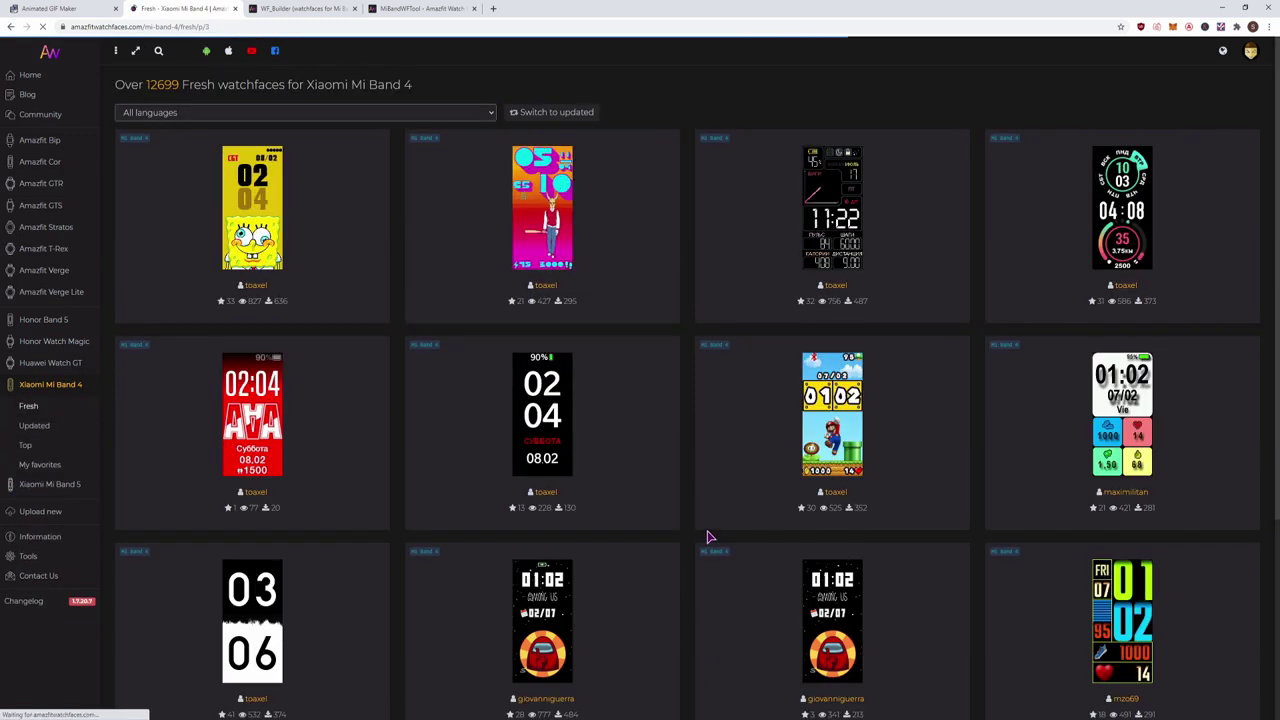